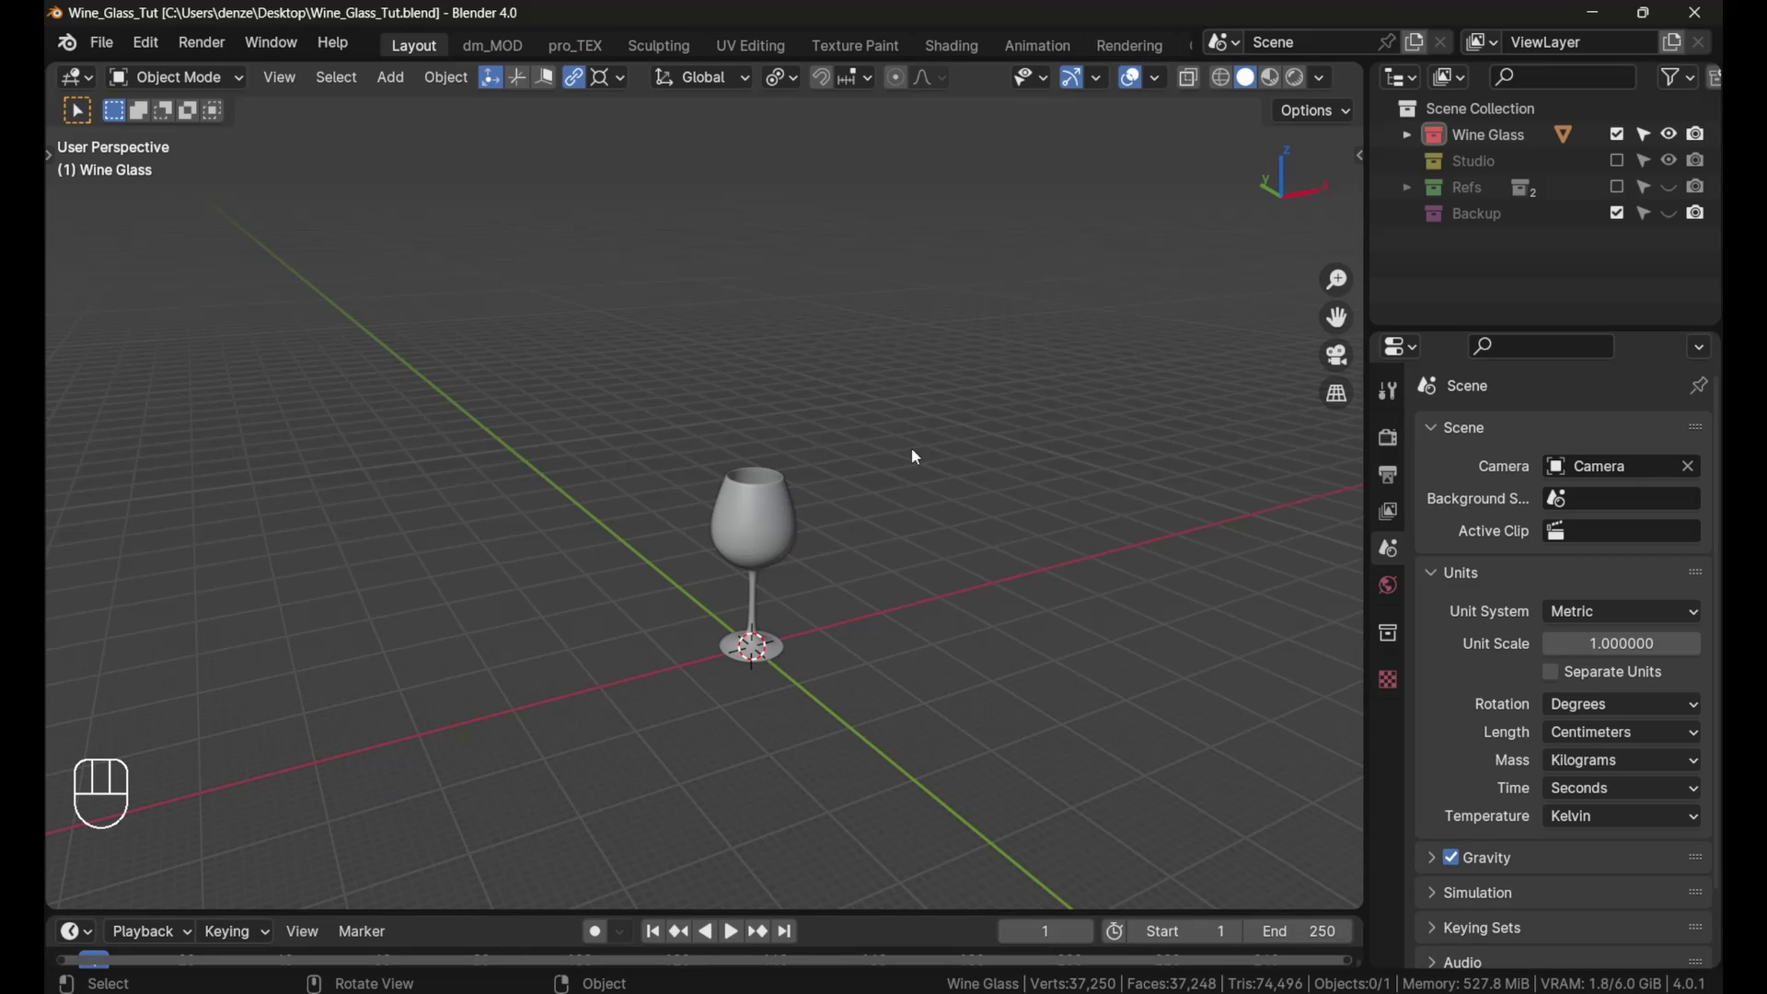
Step: Split the 3D viewport into two side-by-side views and set the left one to front orthographic, framed on the wine glass
left_click_drag(1358, 65, 669, 276)
scroll(449, 512, "up", 2)
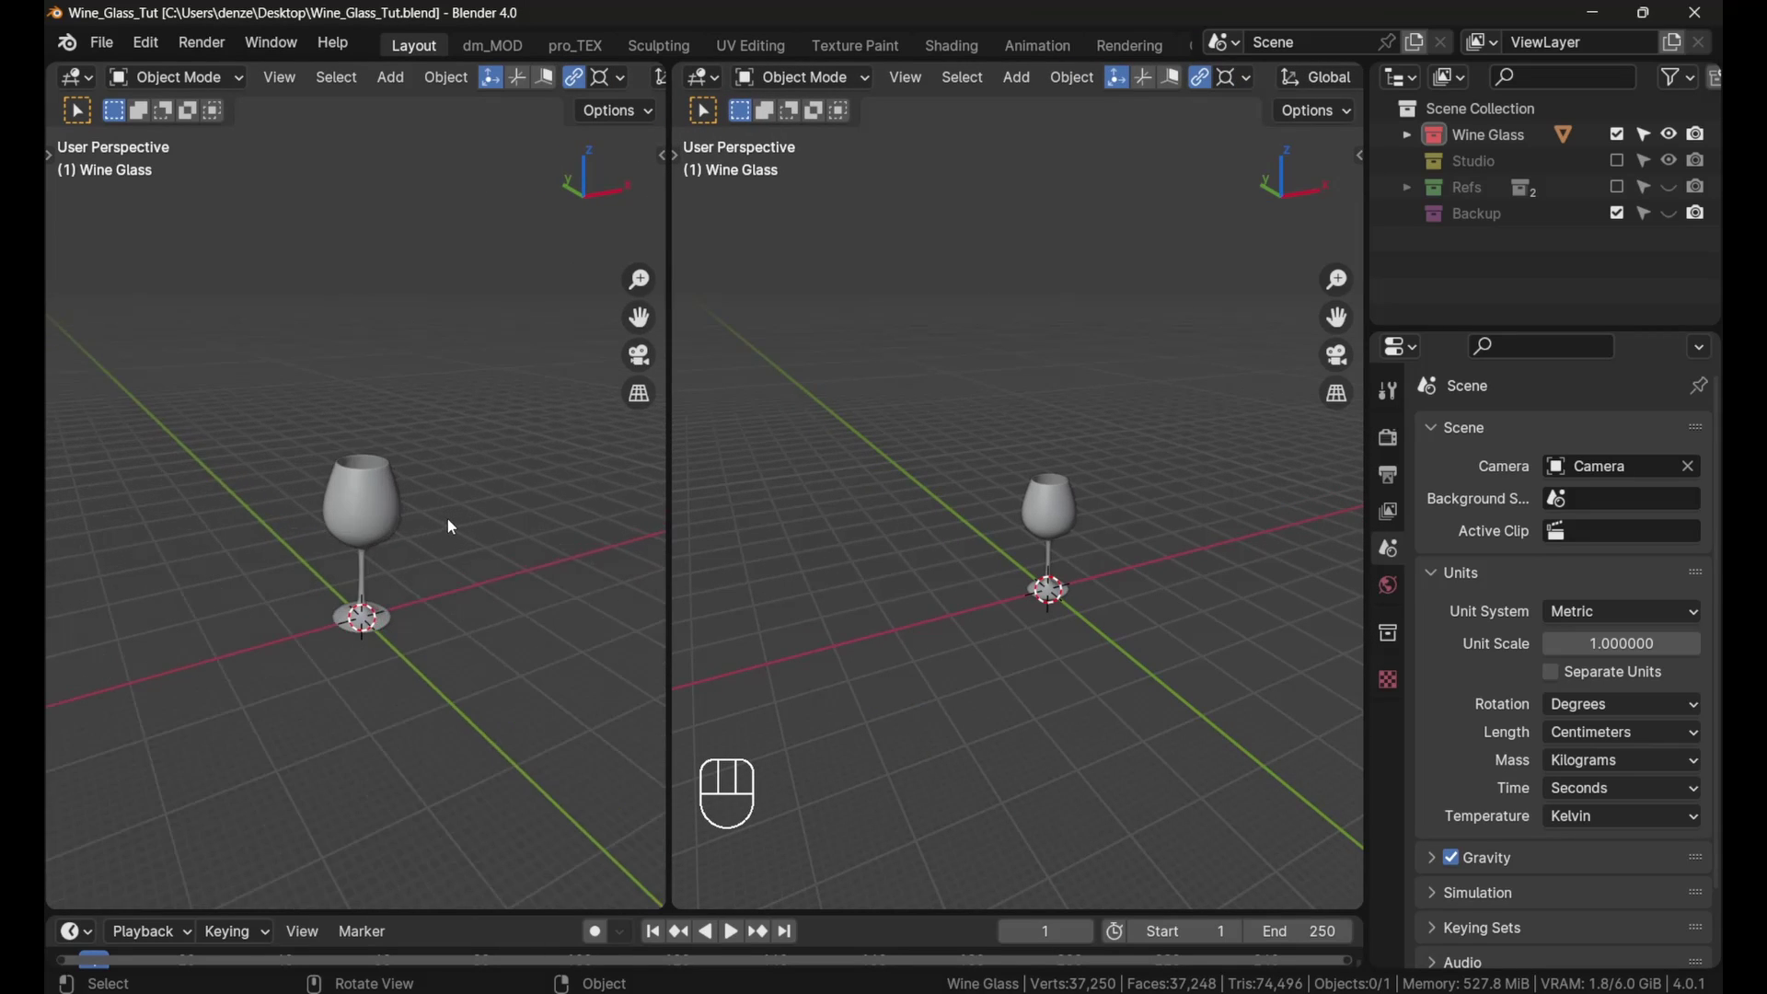
middle_click_drag(447, 517, 368, 443, "shift")
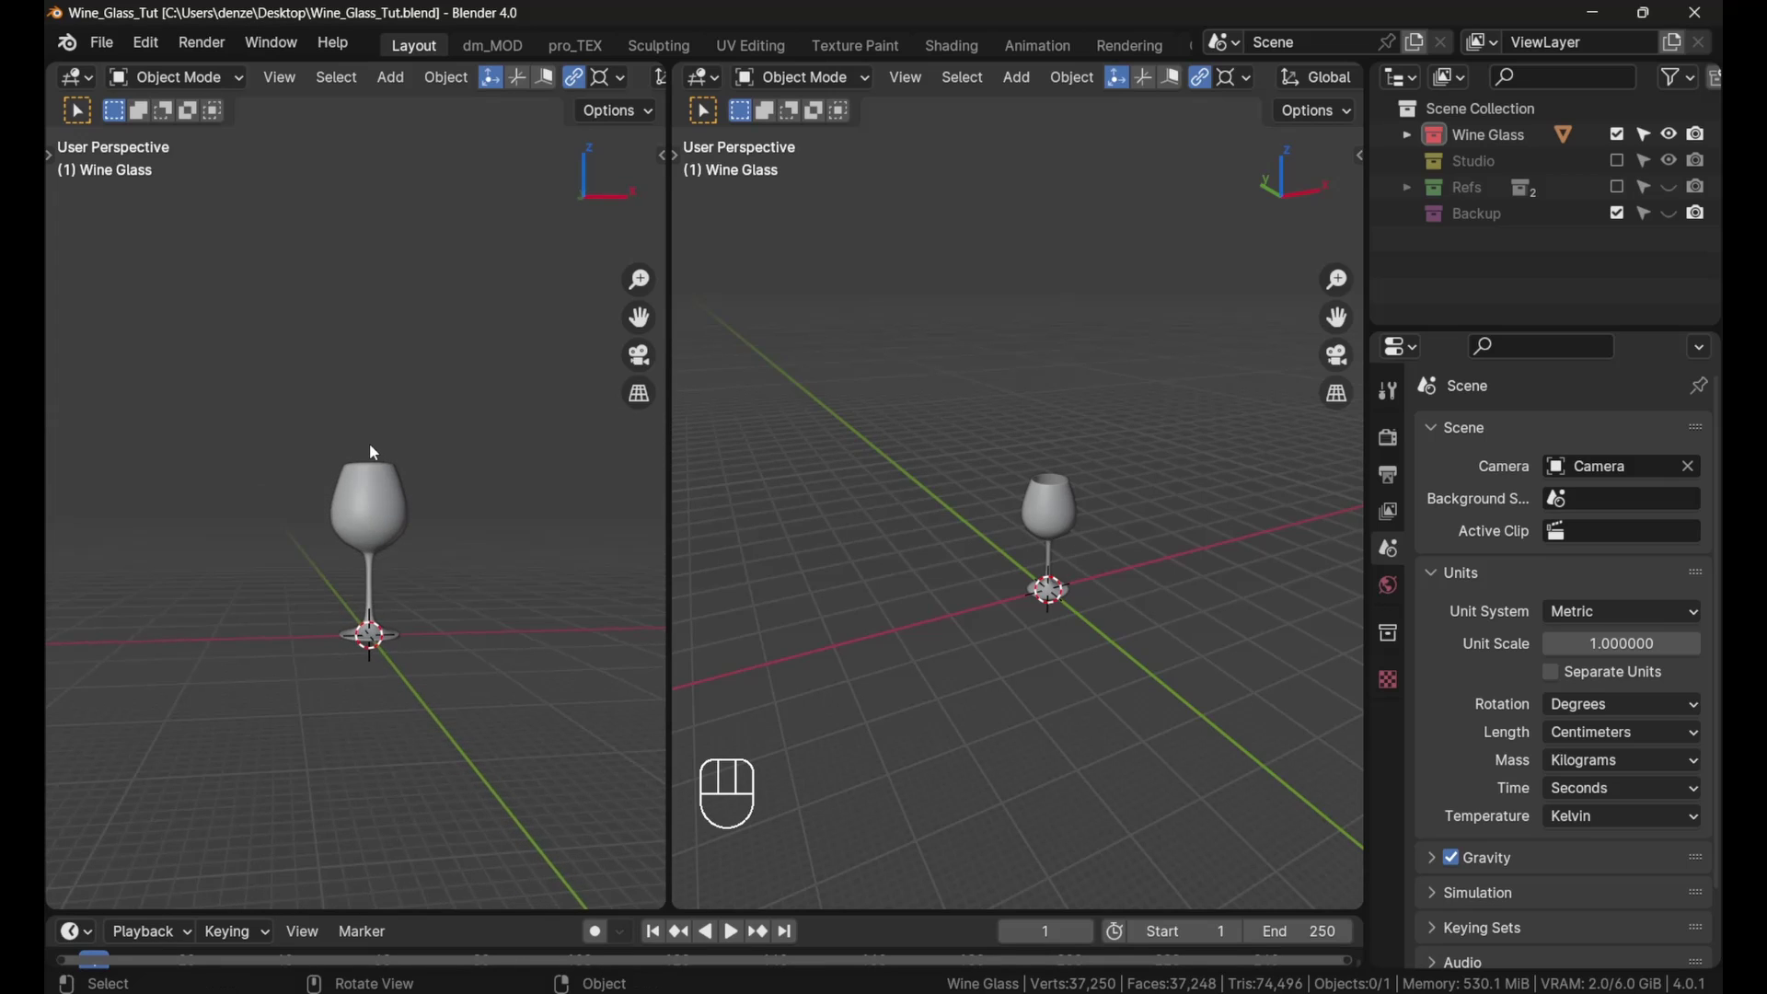
key("KP_1")
middle_click_drag(447, 603, 414, 538, "shift")
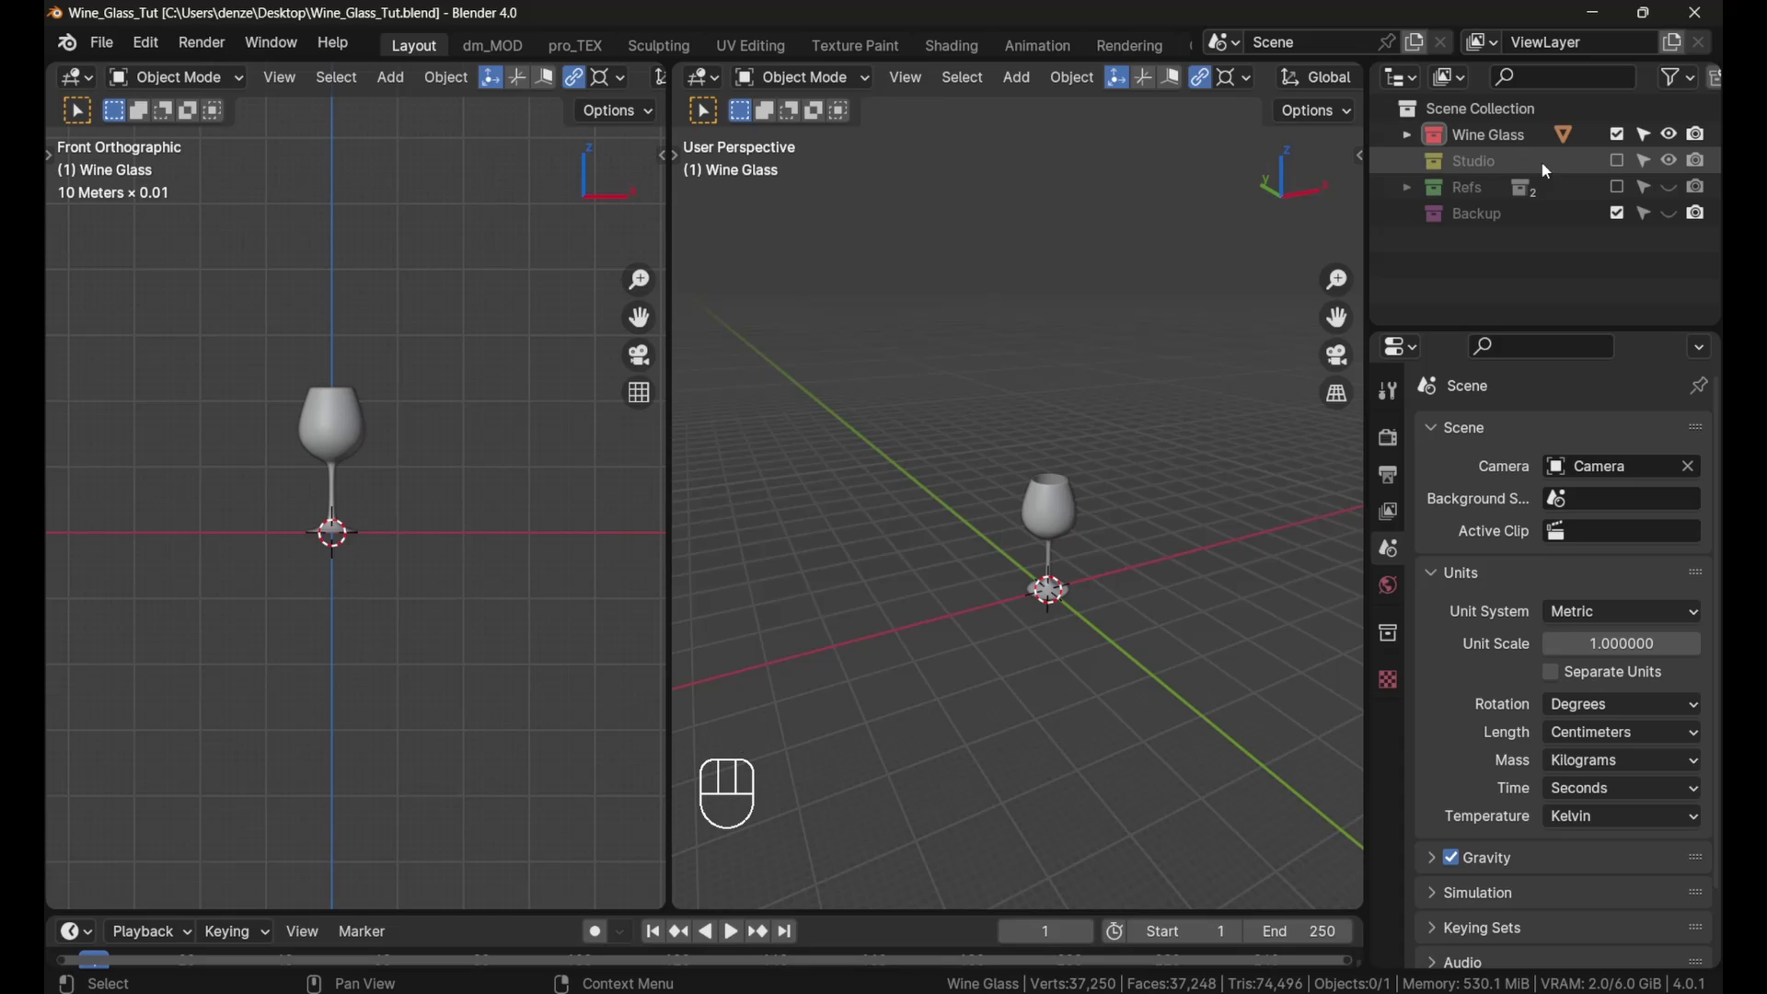
Step: Enable the Studio collection, select its camera and align it to the front view of the wine glass
left_click(1617, 161)
left_click(1470, 168)
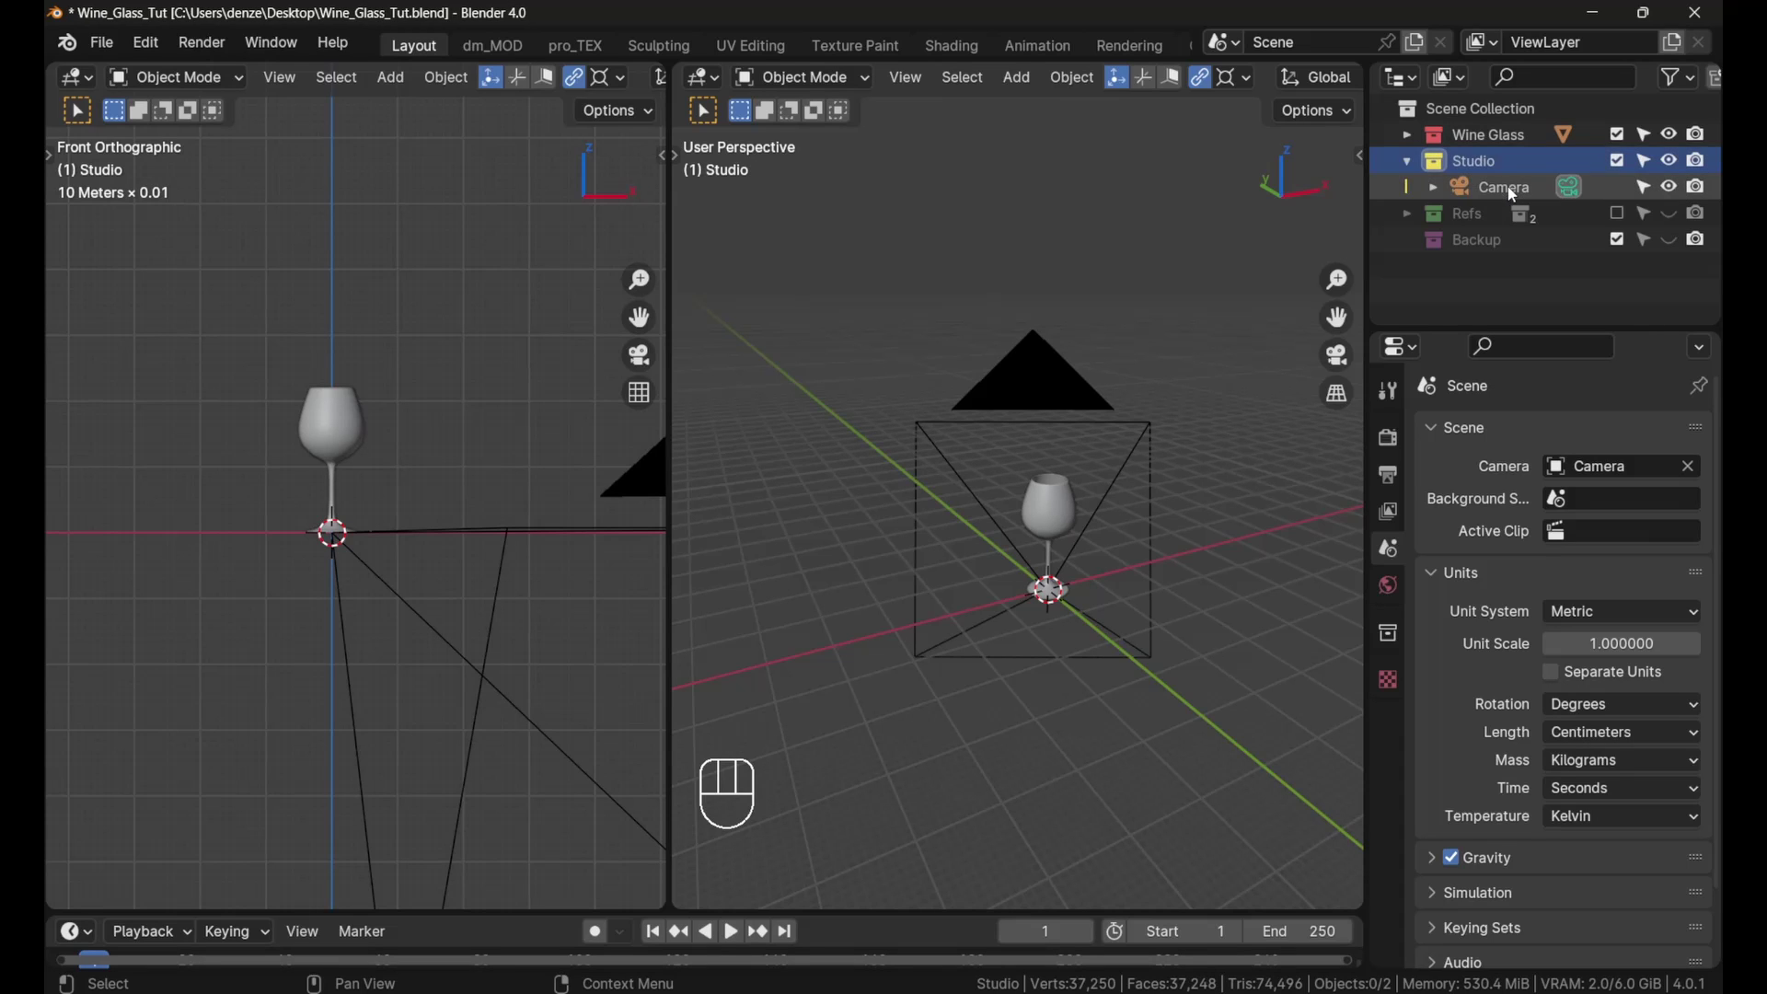
left_click(1492, 187)
scroll(501, 410, "down", 2)
scroll(396, 445, "up", 4)
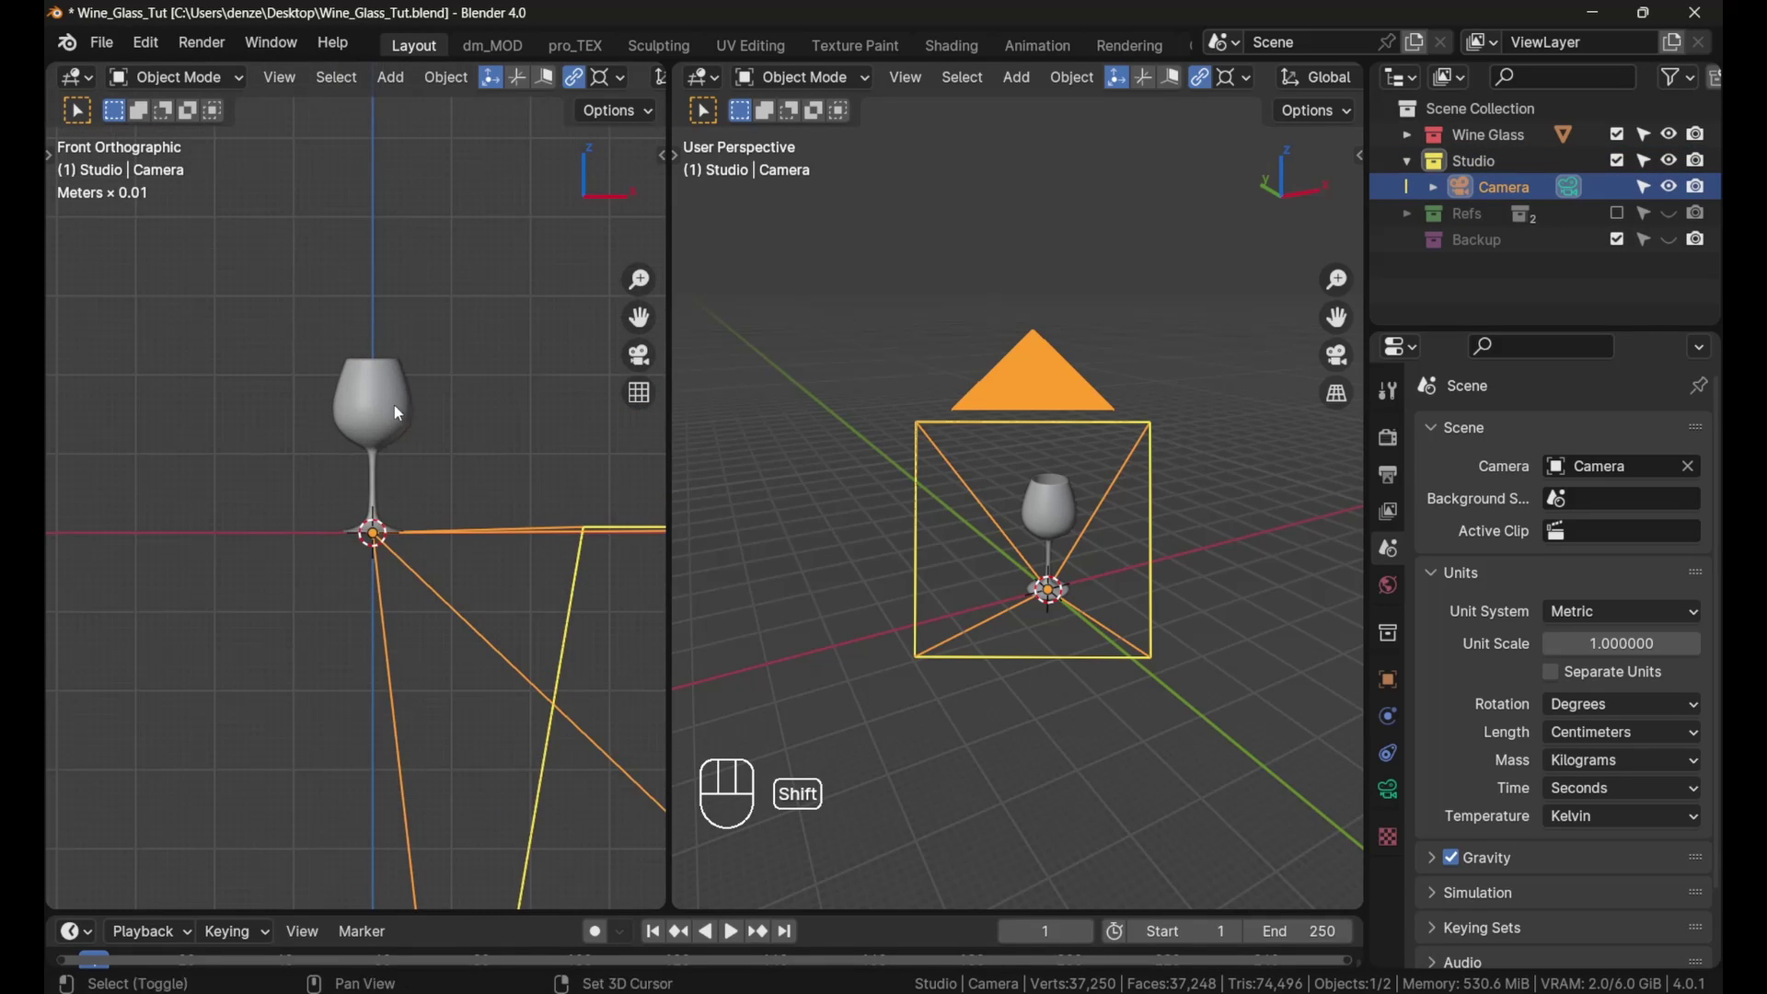
middle_click_drag(394, 405, 383, 425, "shift")
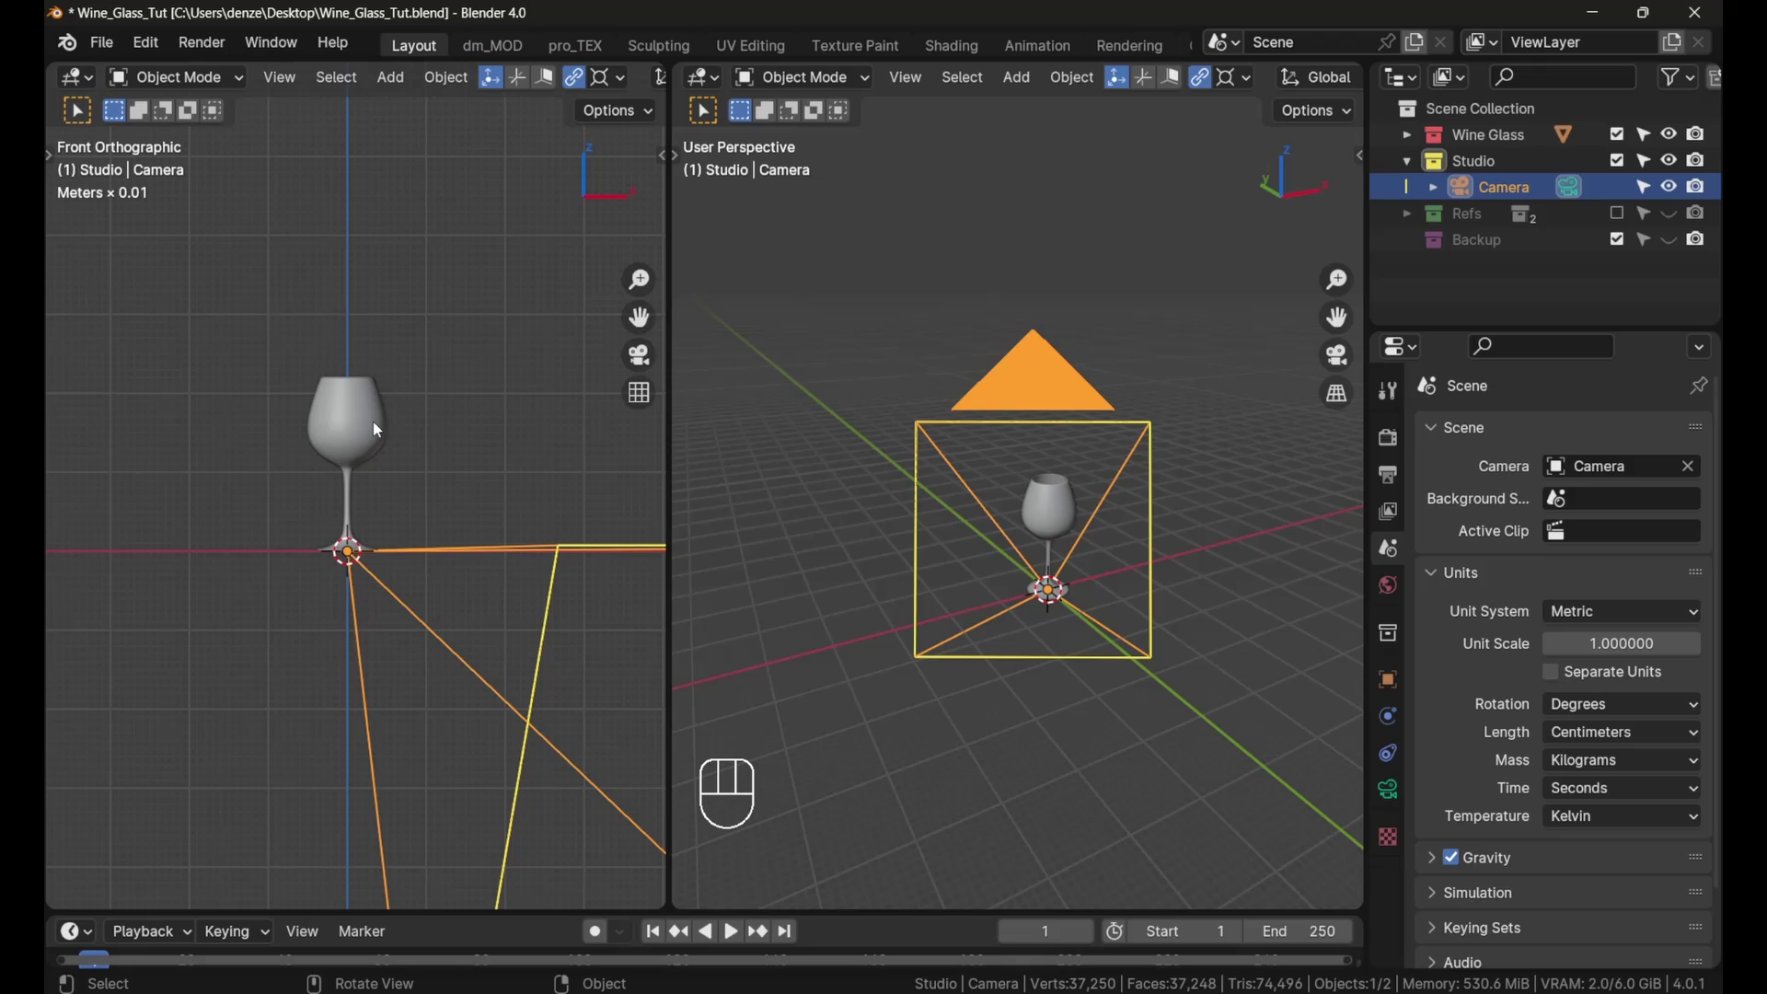
key("ctrl+alt+KP_0")
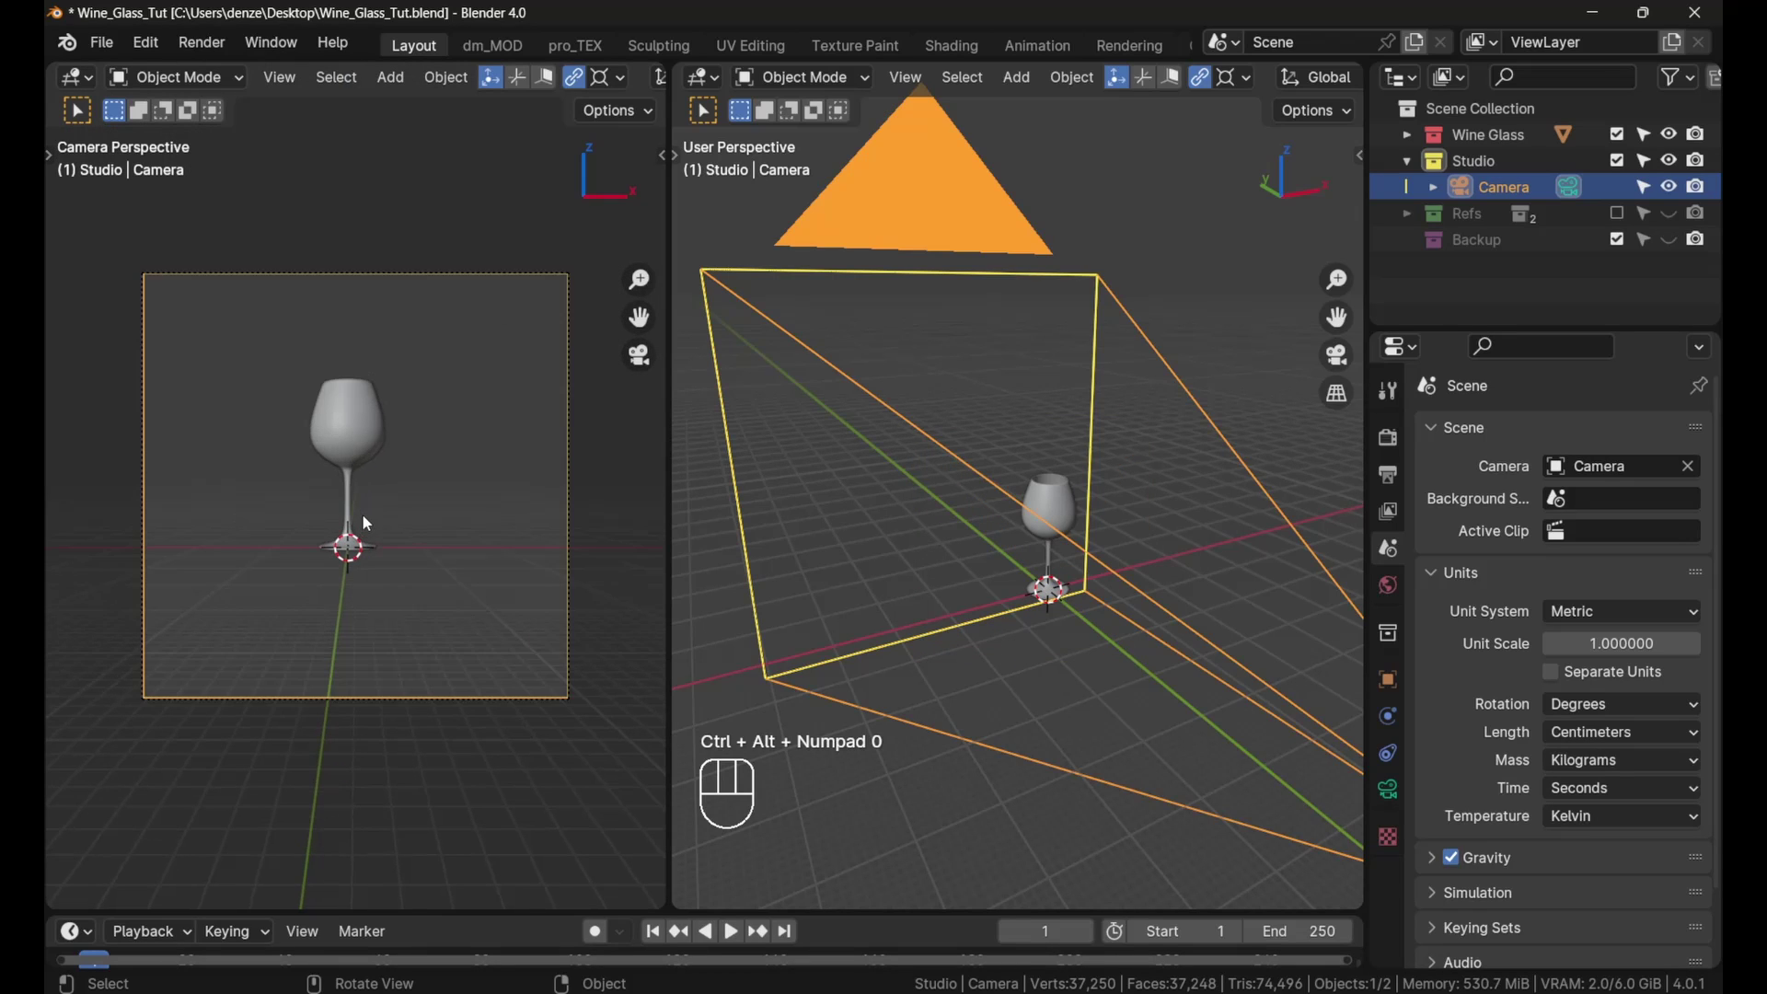
Step: Set the camera's focal length to 200 mm
middle_click_drag(923, 532, 994, 515)
left_click(1389, 790)
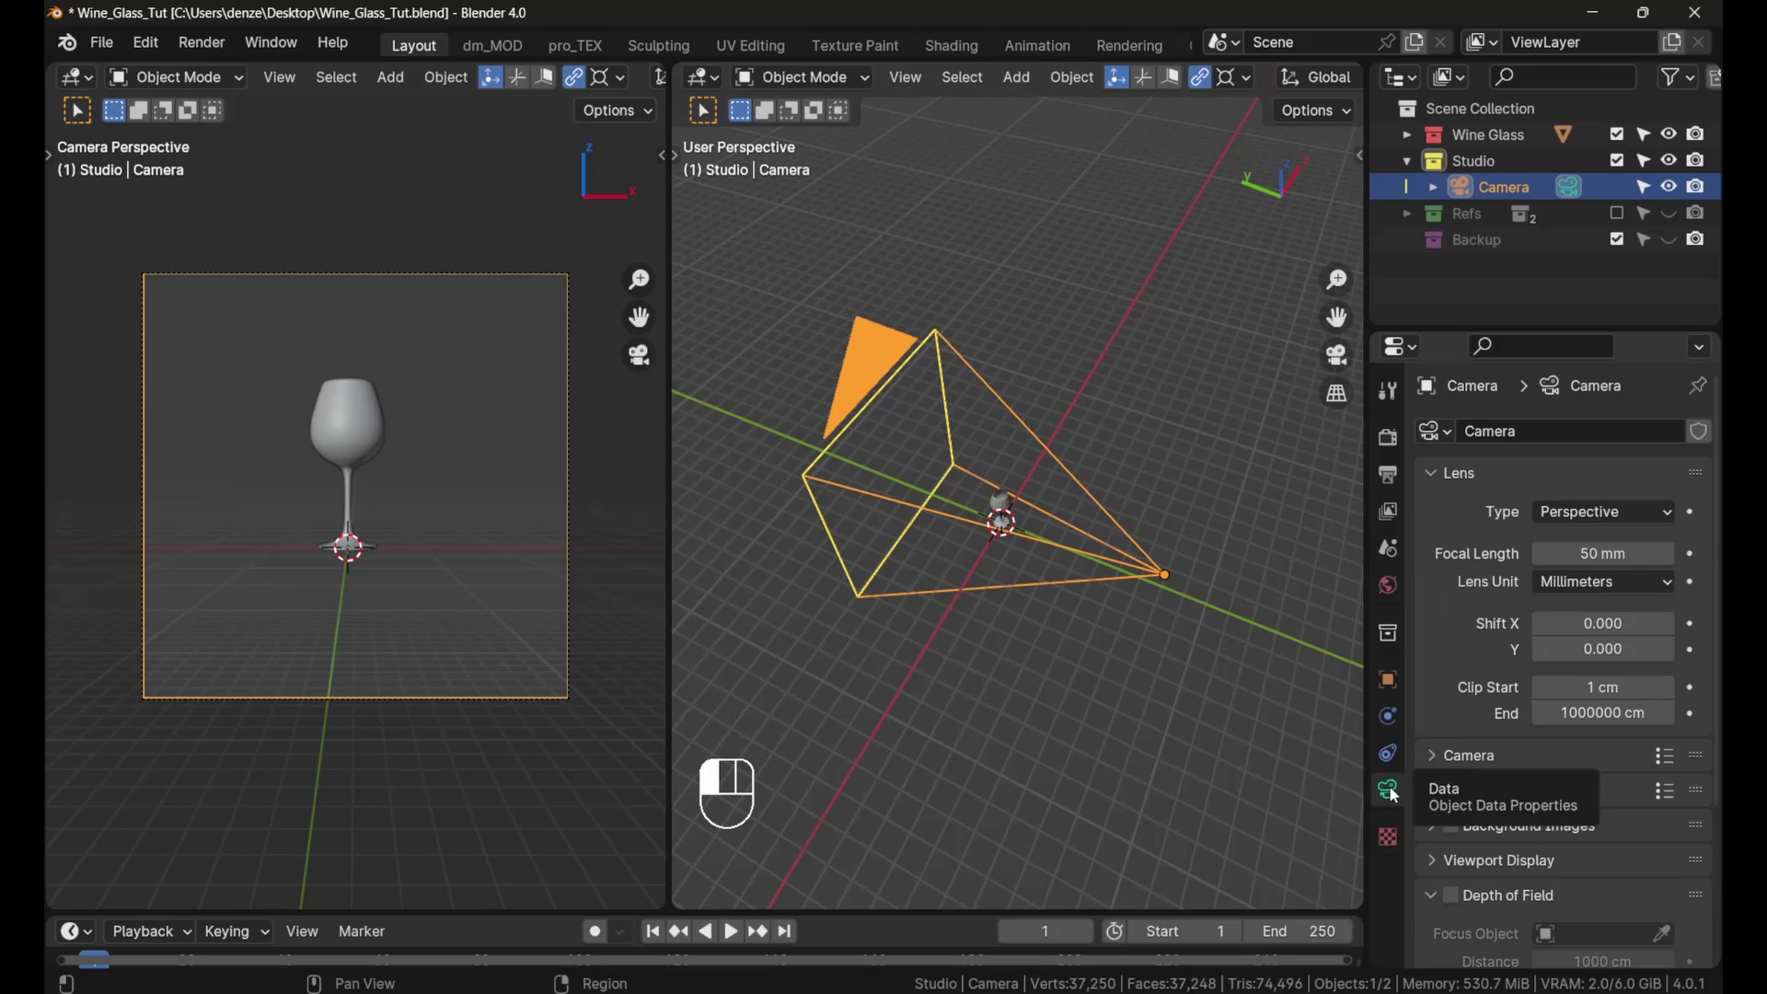
left_click(1603, 556)
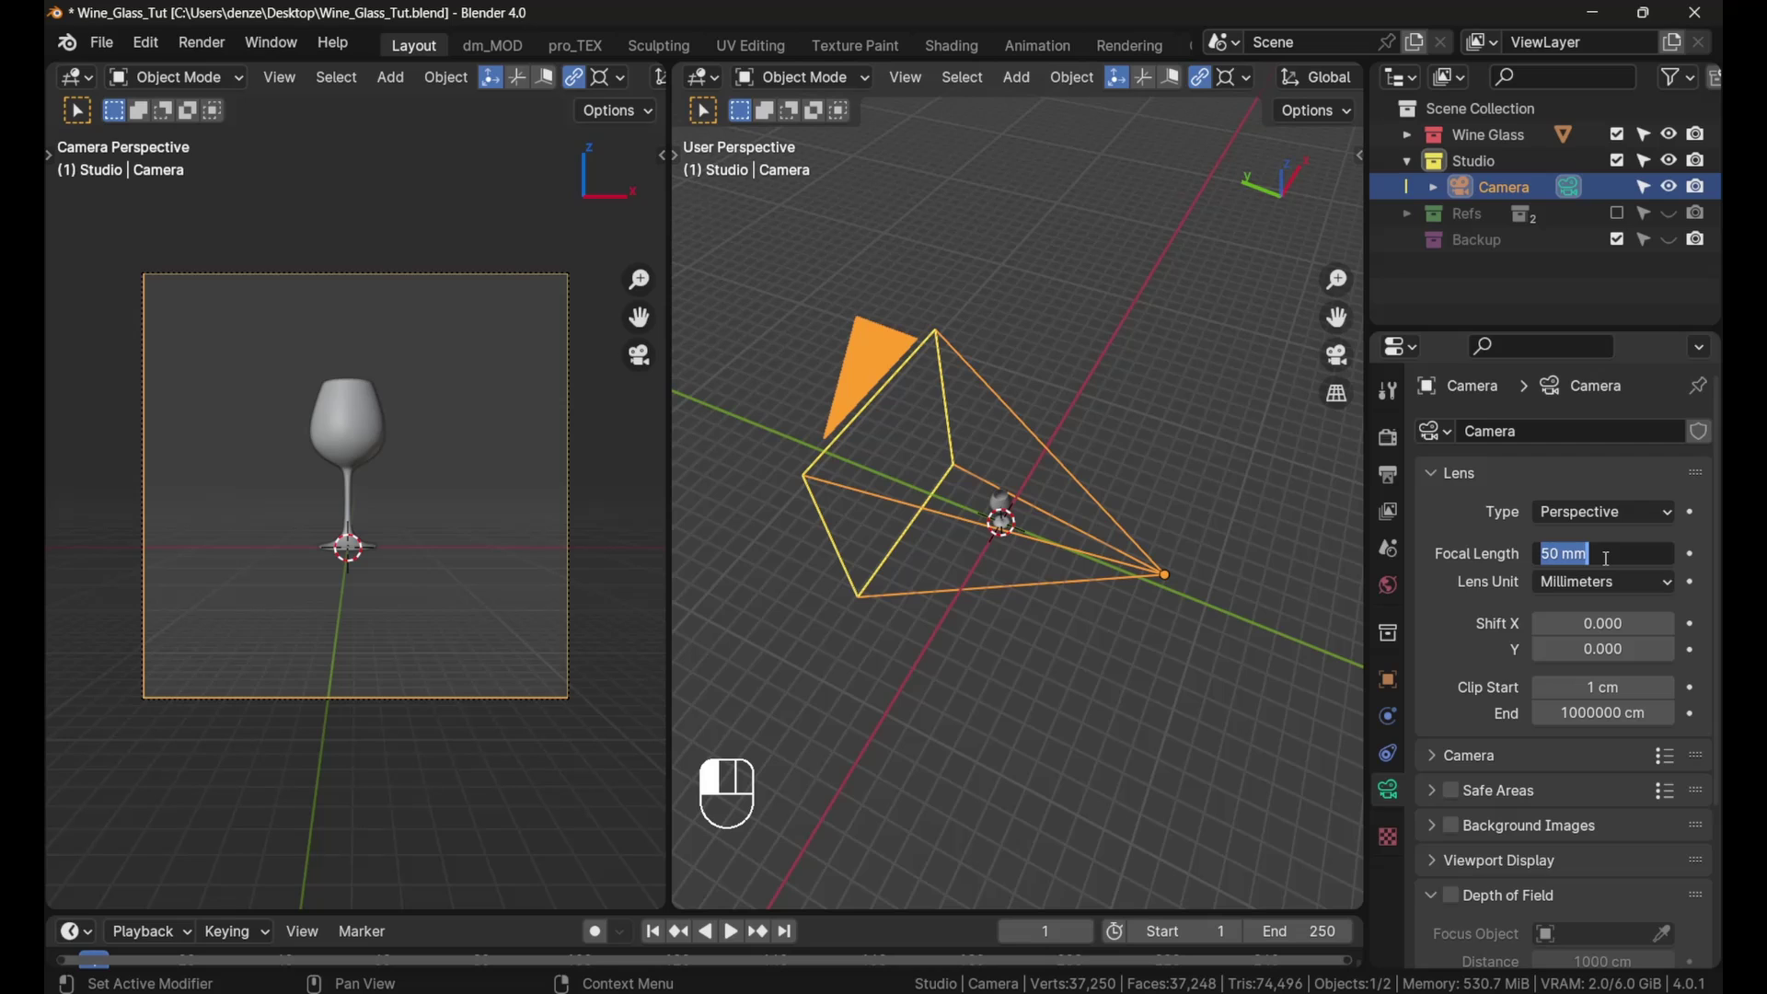
type("200")
key("Return")
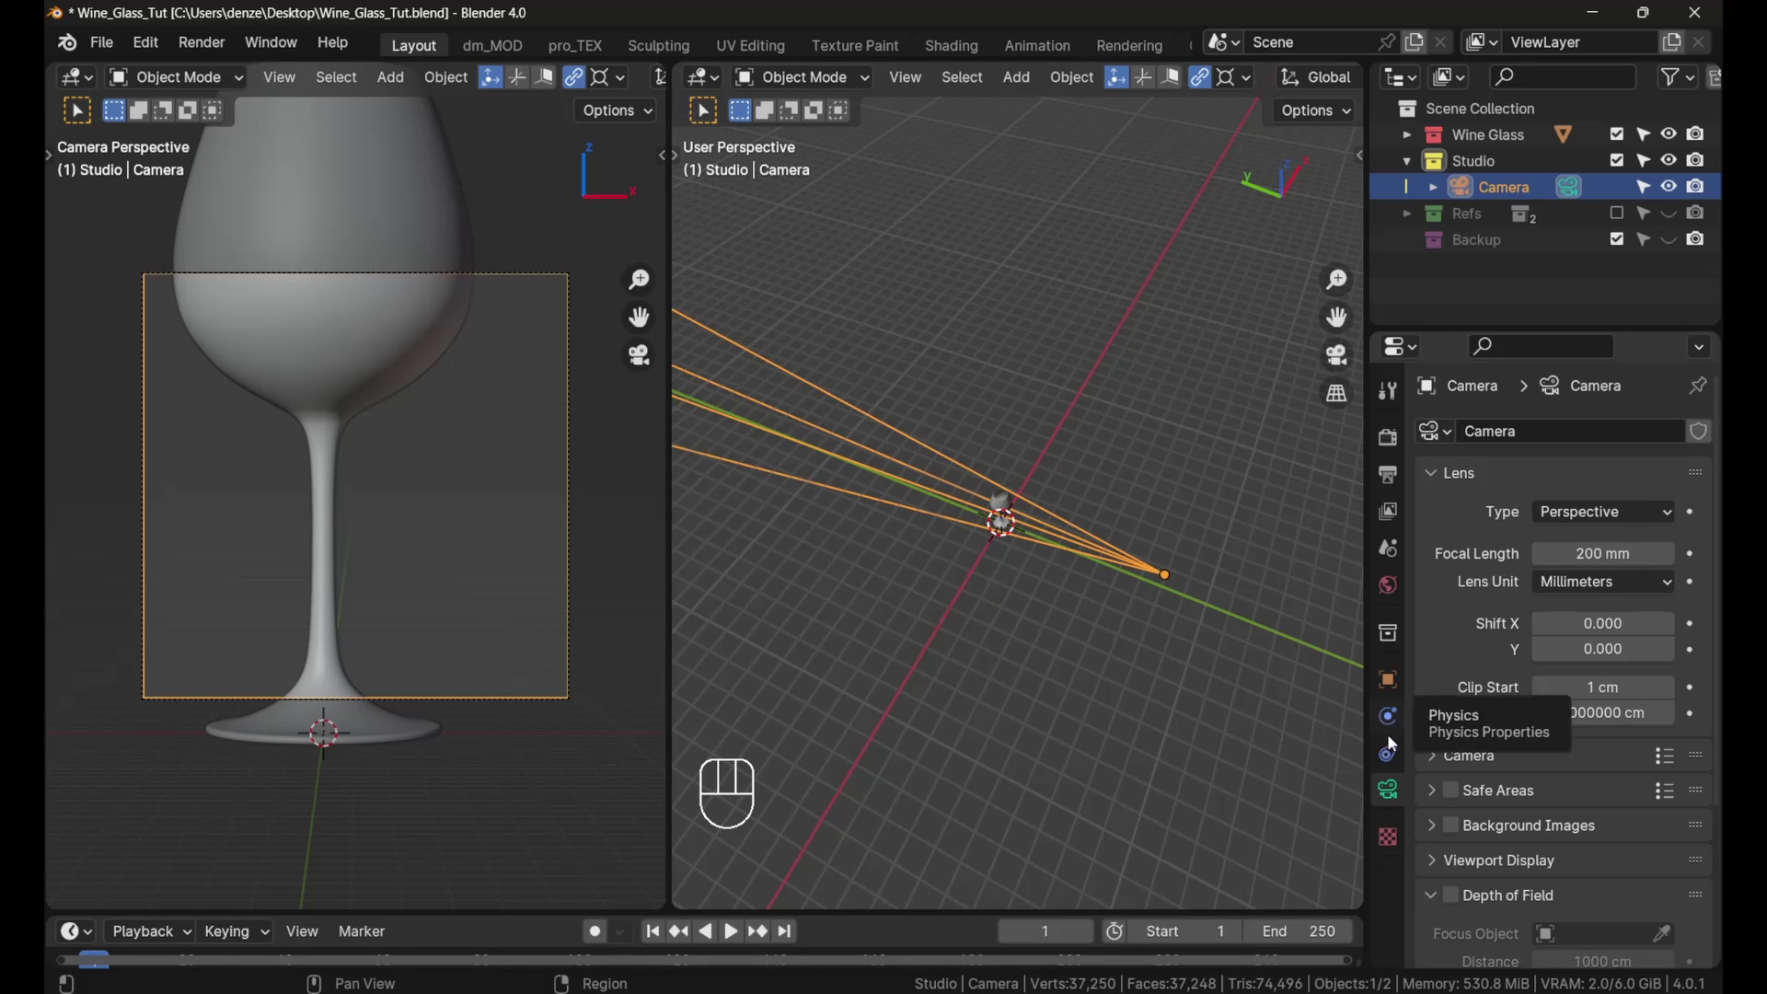
Step: Position the camera at X 0 cm, Y -179.28 cm and Z about 11.1 cm to frame the whole glass
left_click_drag(1005, 520, 1058, 533)
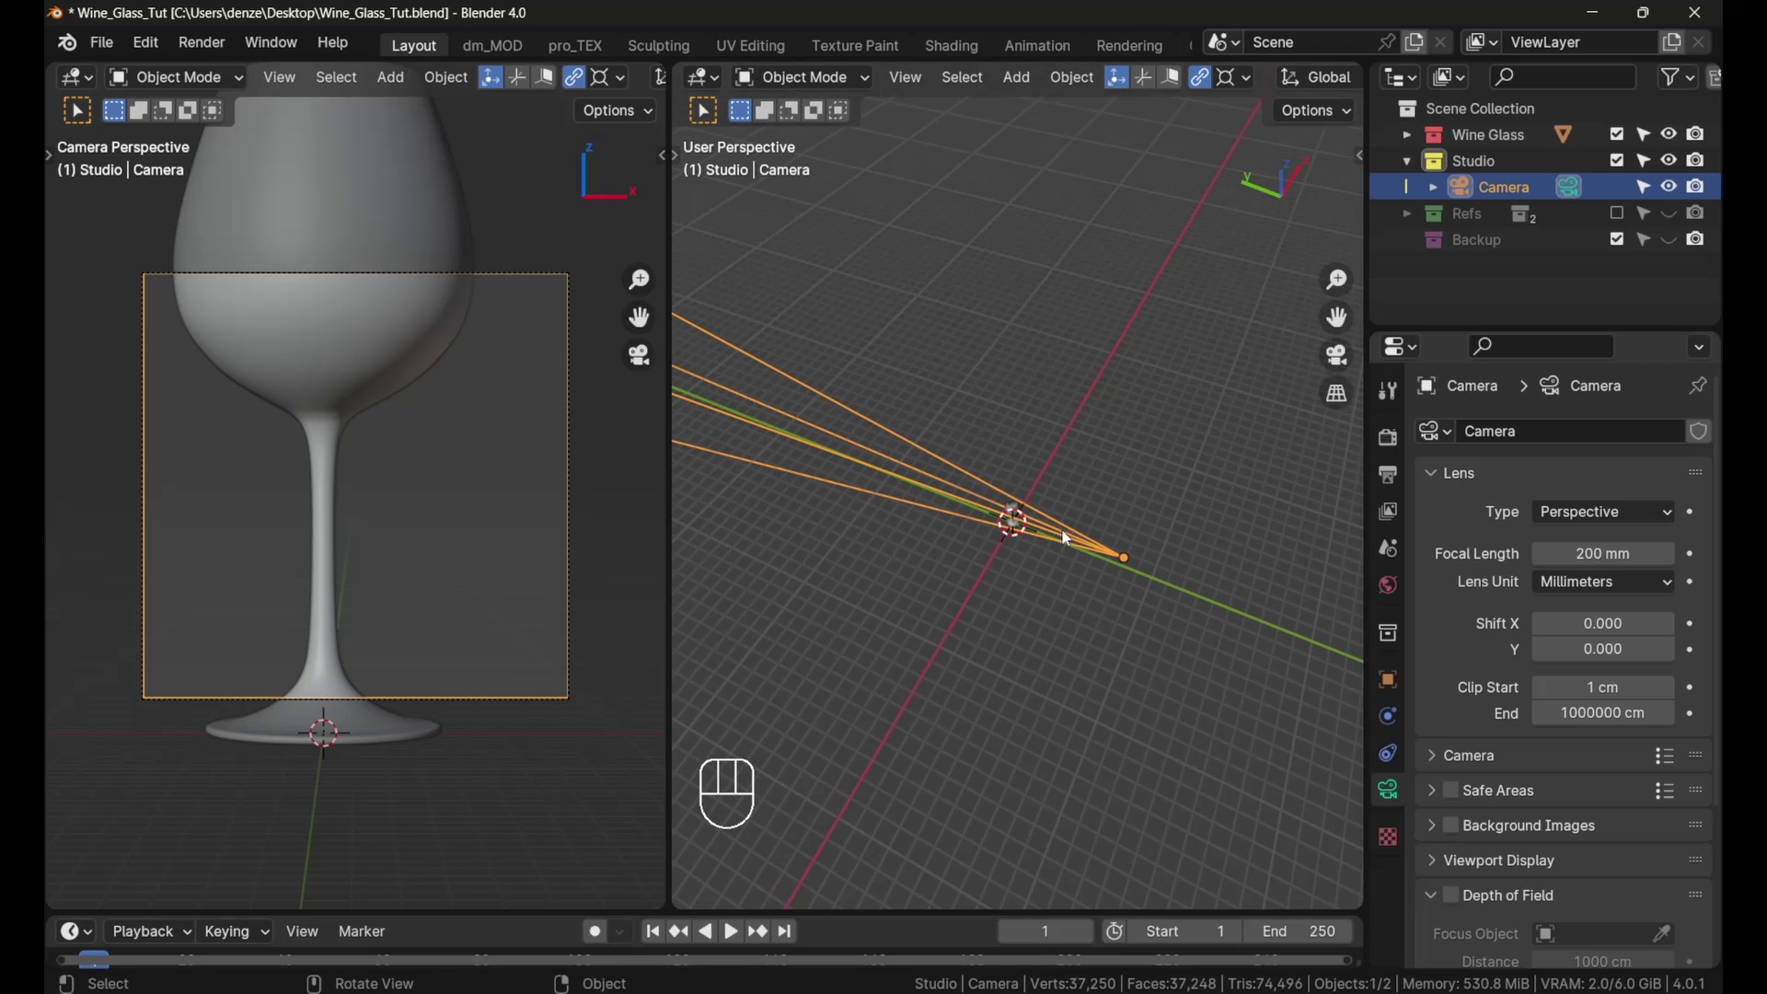
left_click(1389, 679)
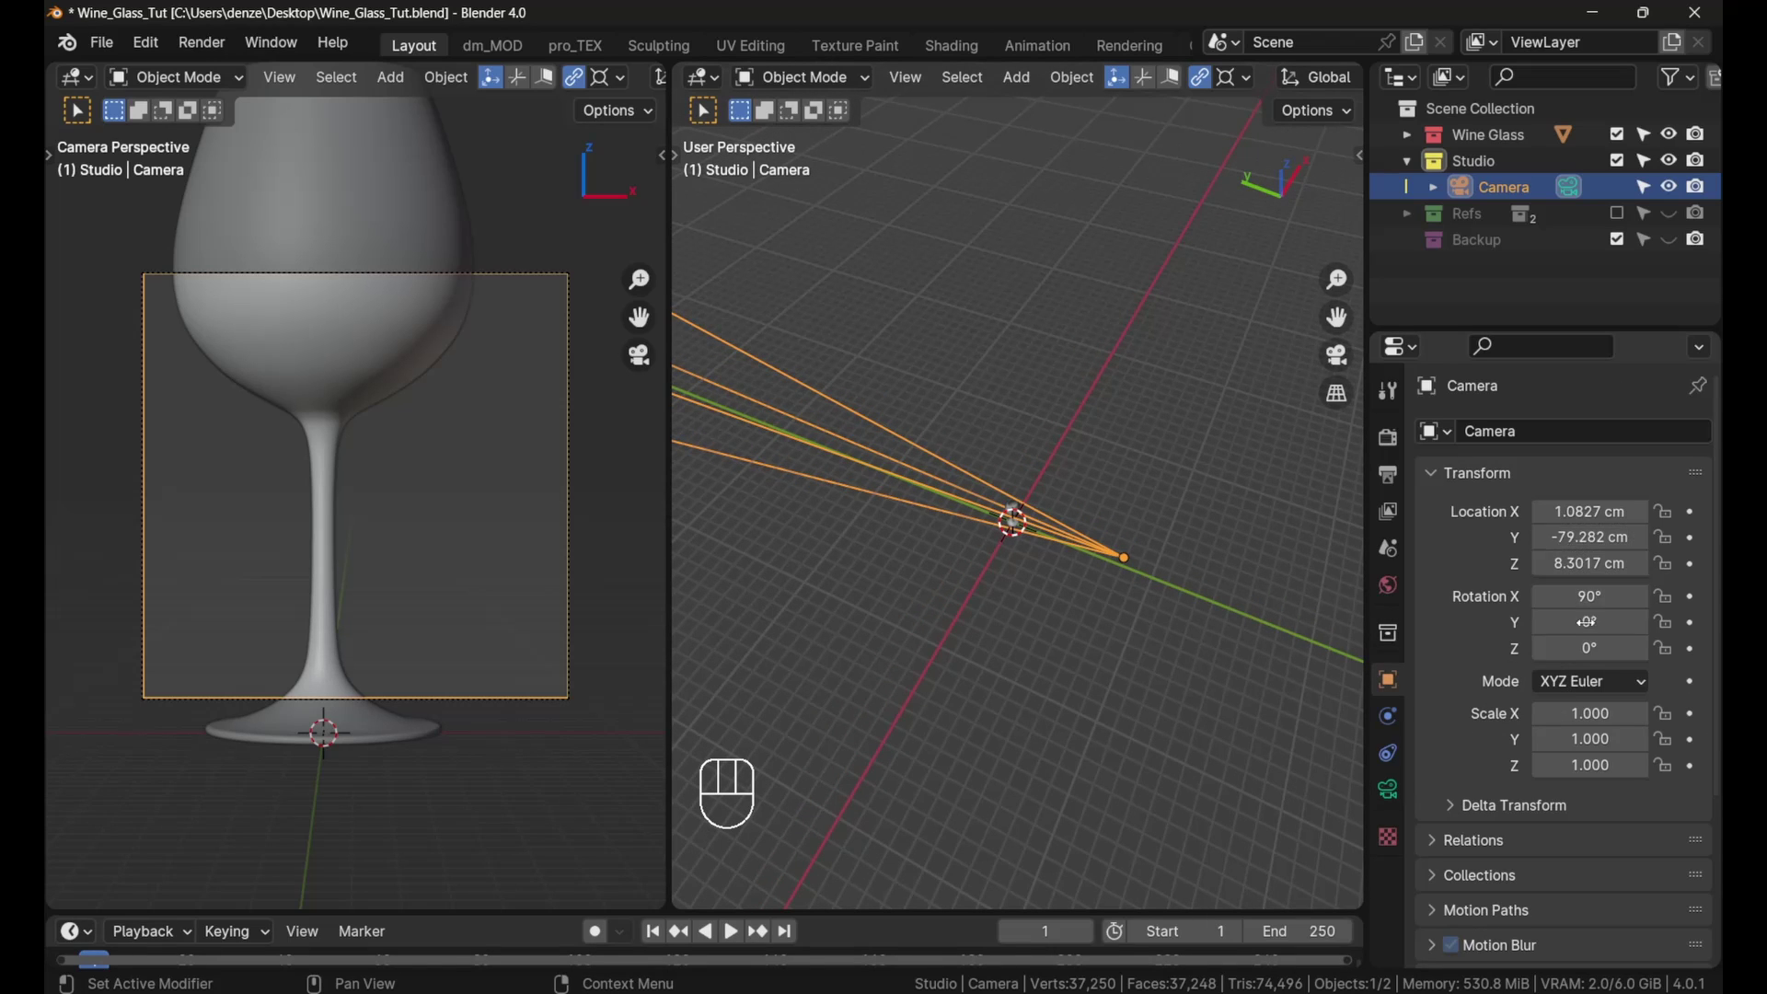
left_click(1576, 517)
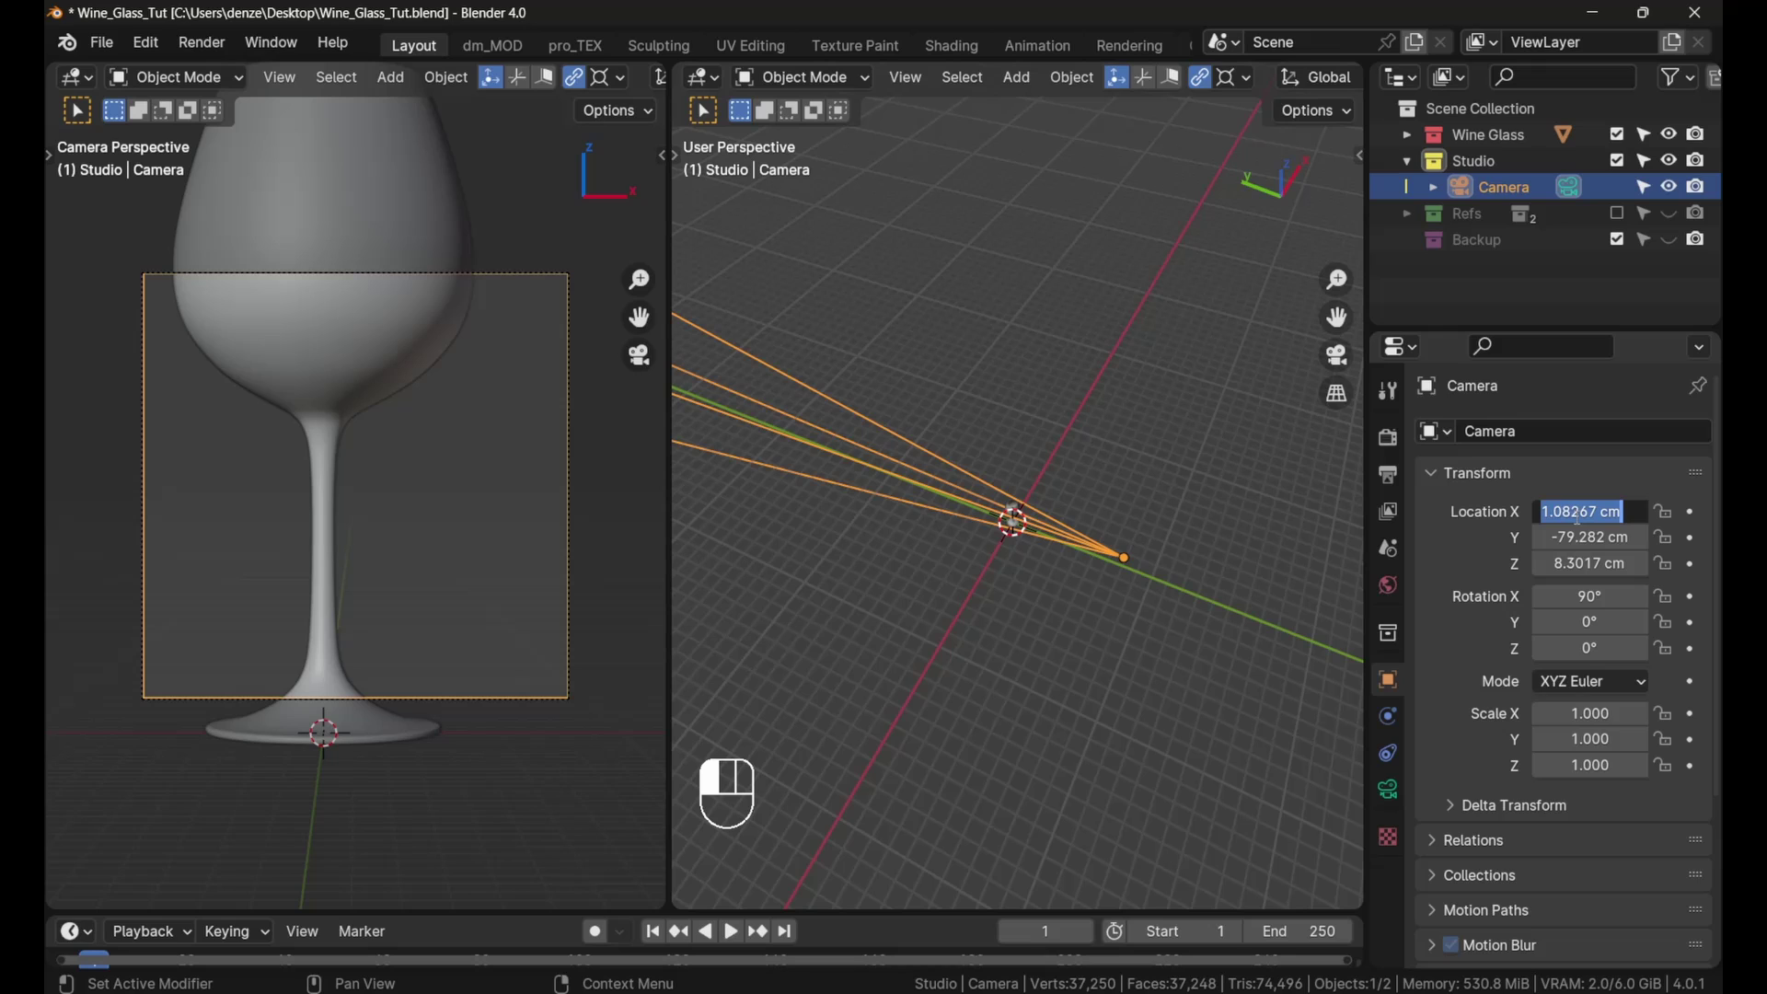
type("0")
key("Return")
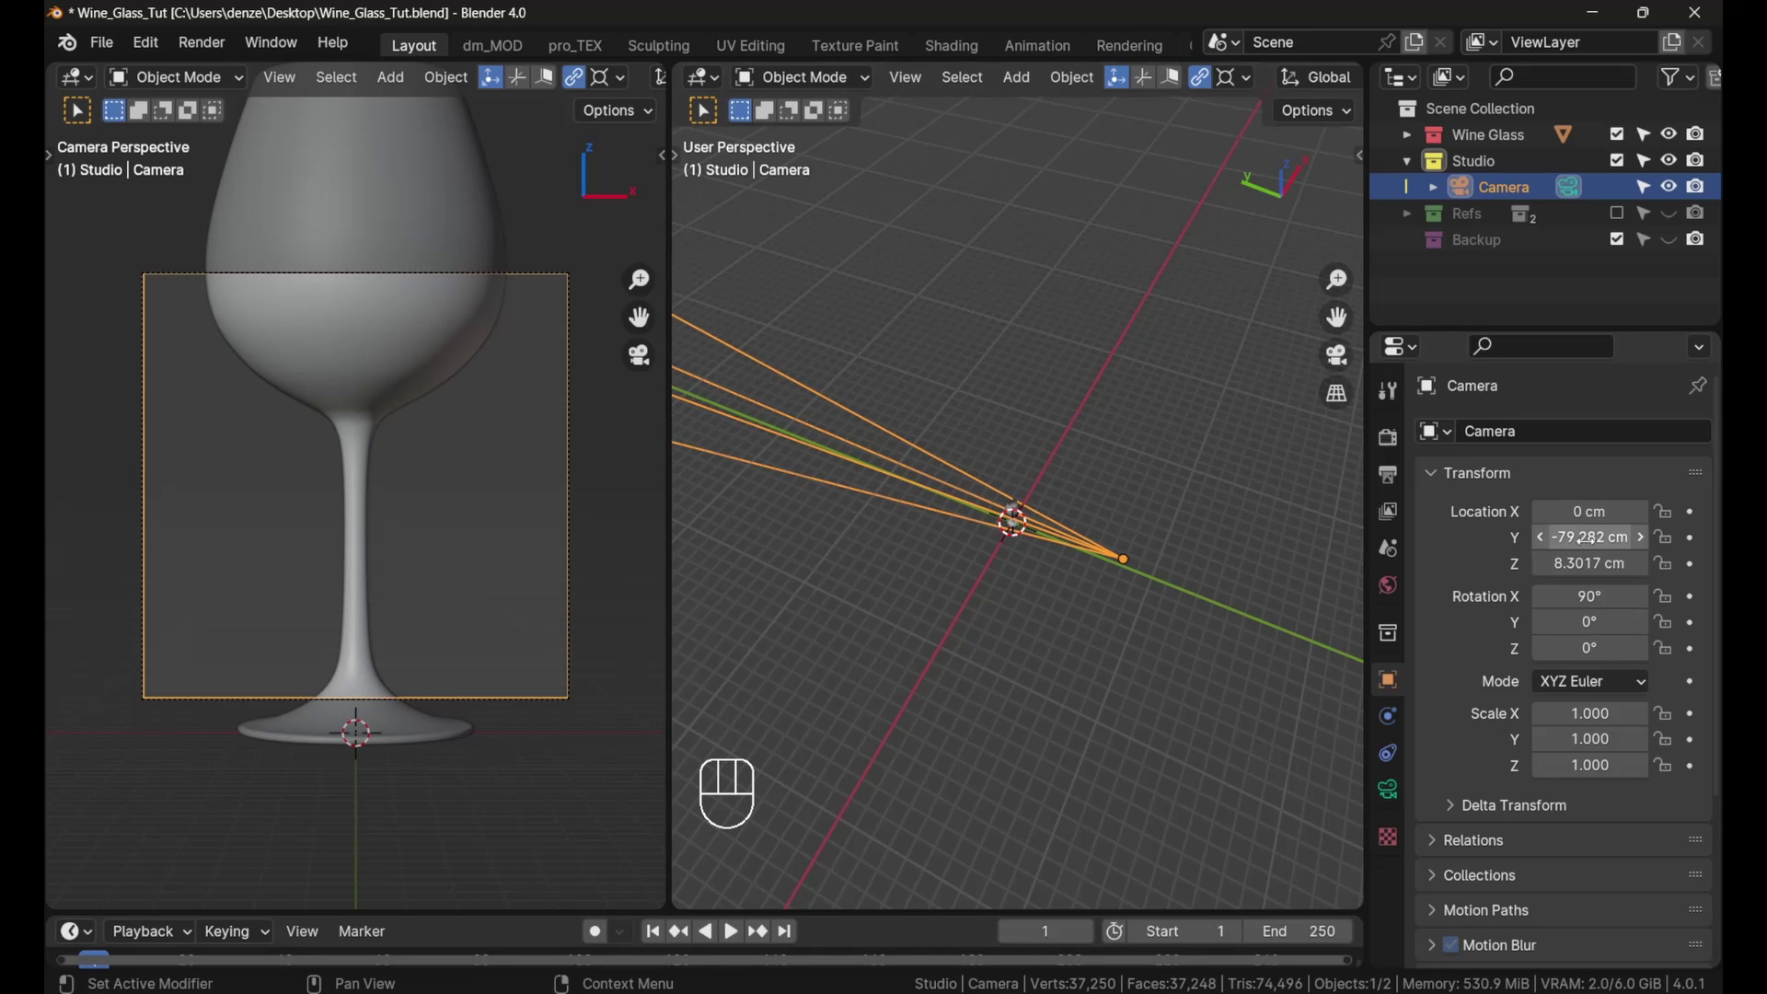
left_click_drag(1589, 537, 1422, 538)
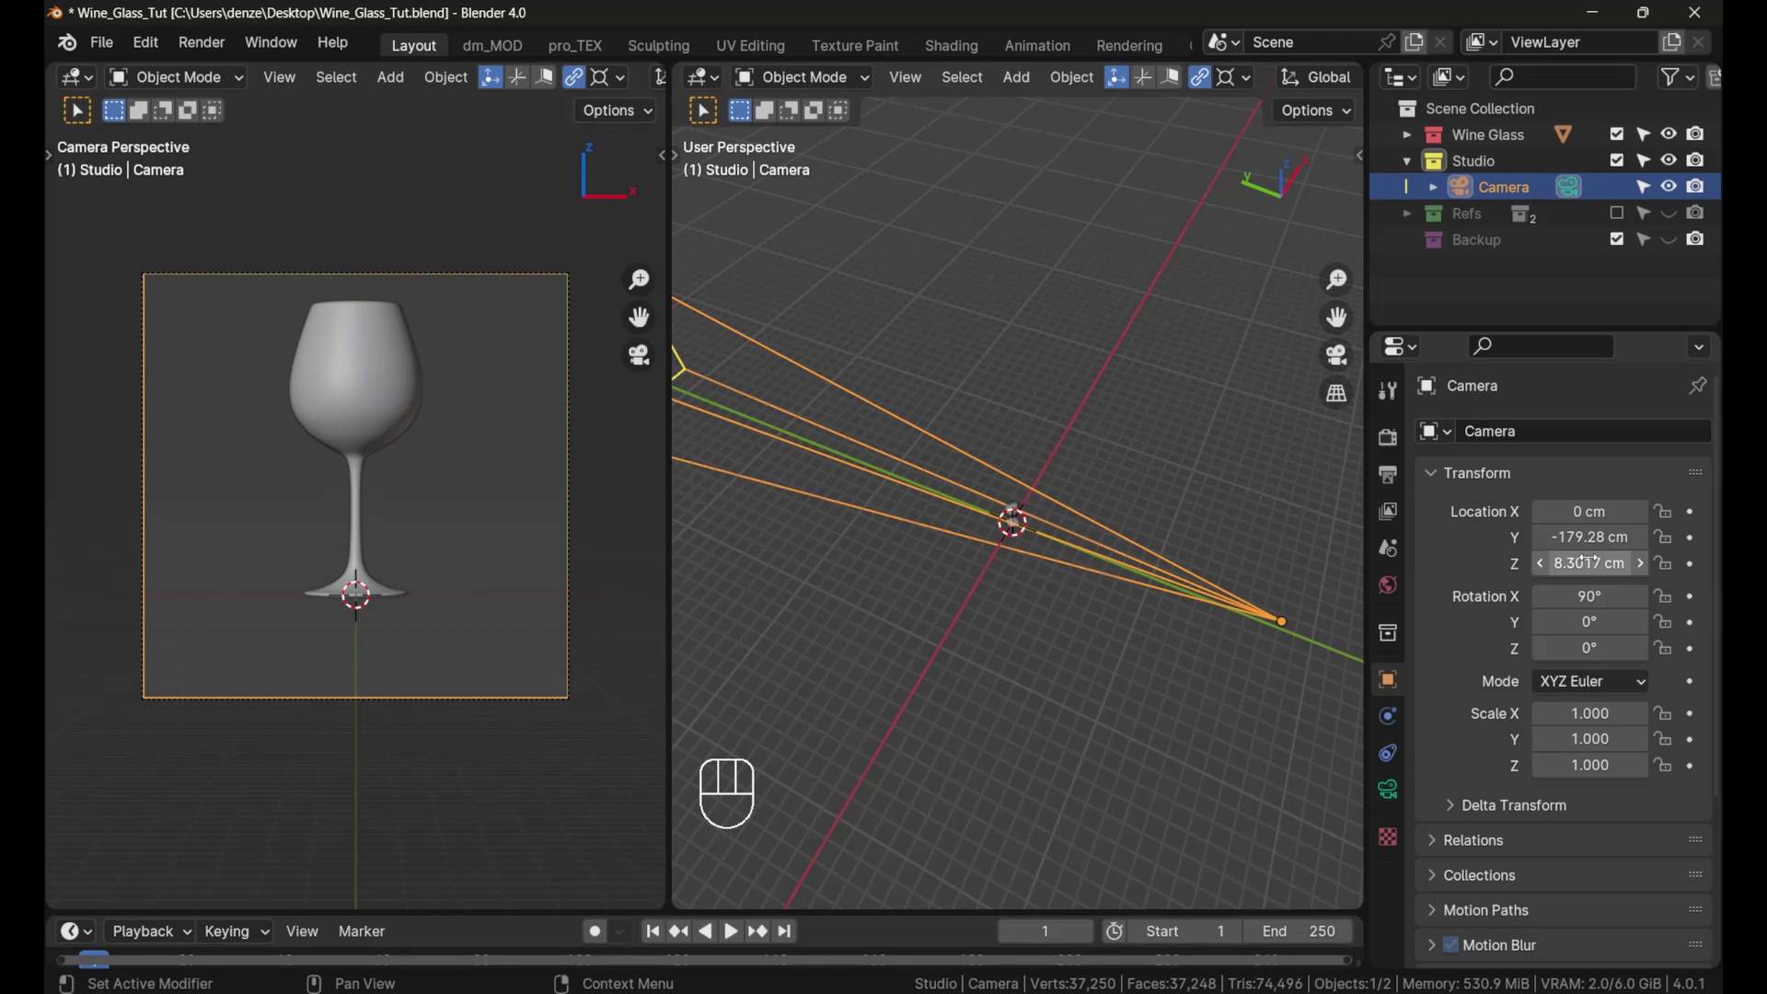
left_click_drag(1589, 560, 1589, 563, "shift")
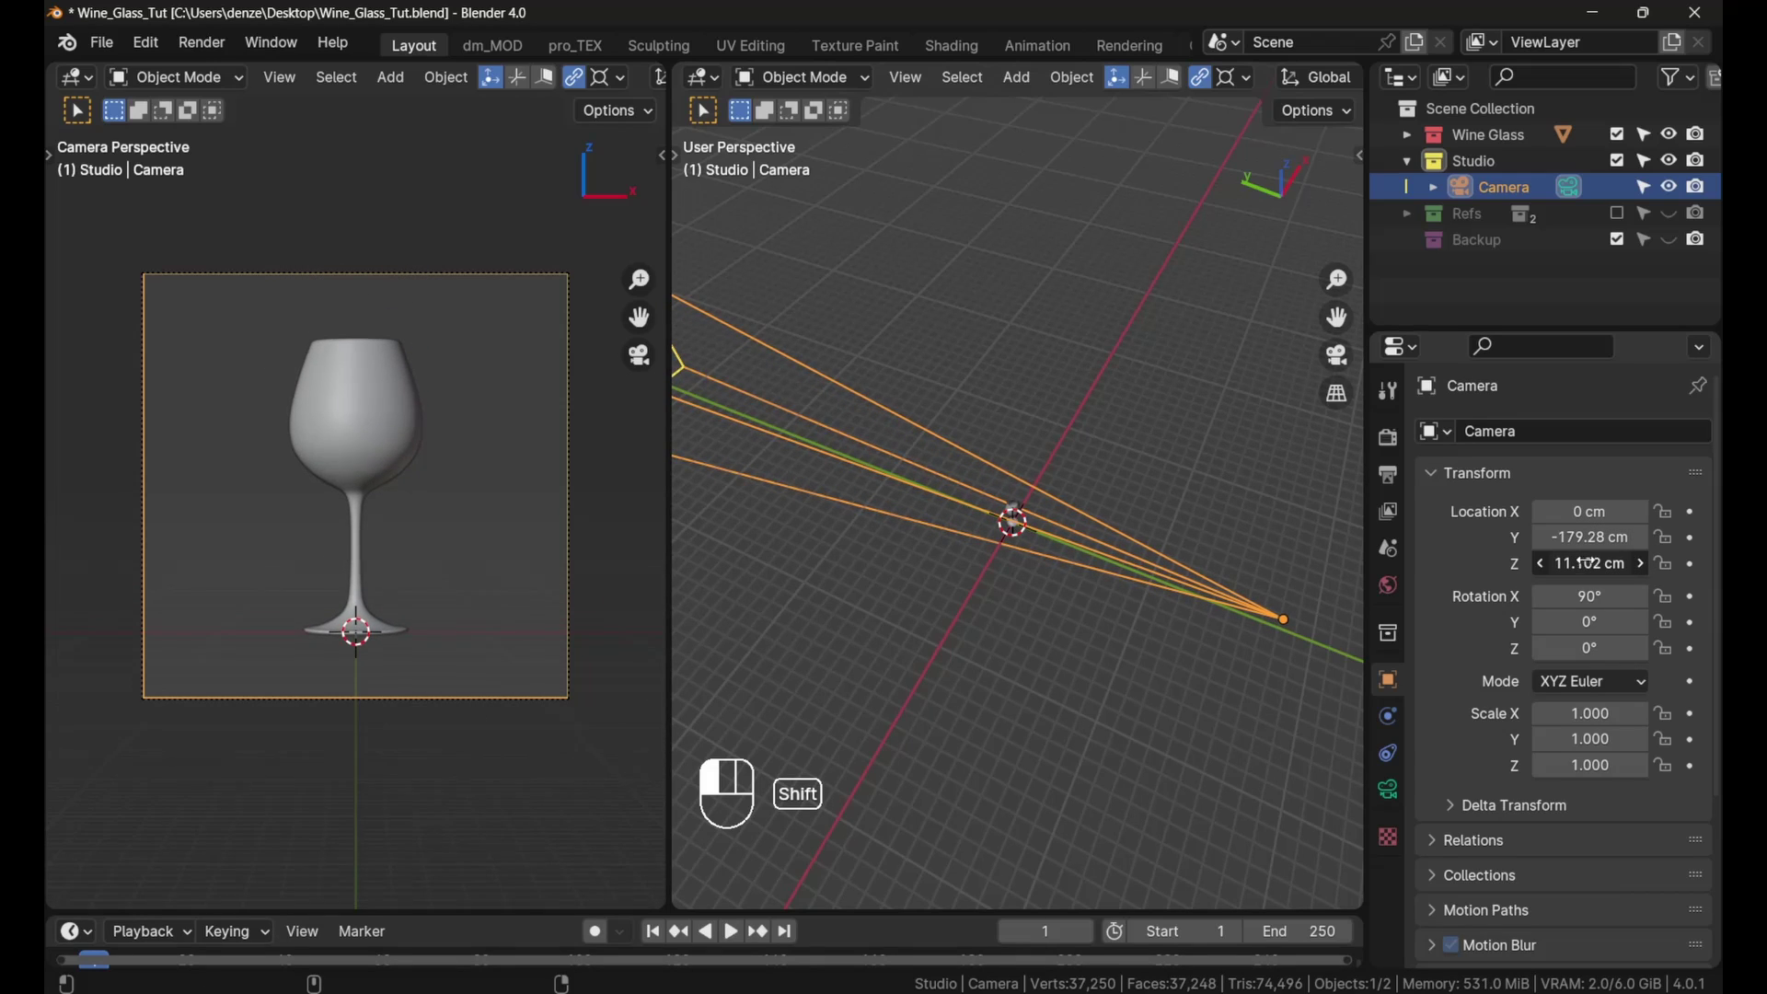
Step: Set the camera's passepartout opacity to 1.000 in its viewport display settings
left_click(1389, 788)
scroll(1518, 725, "down", 5)
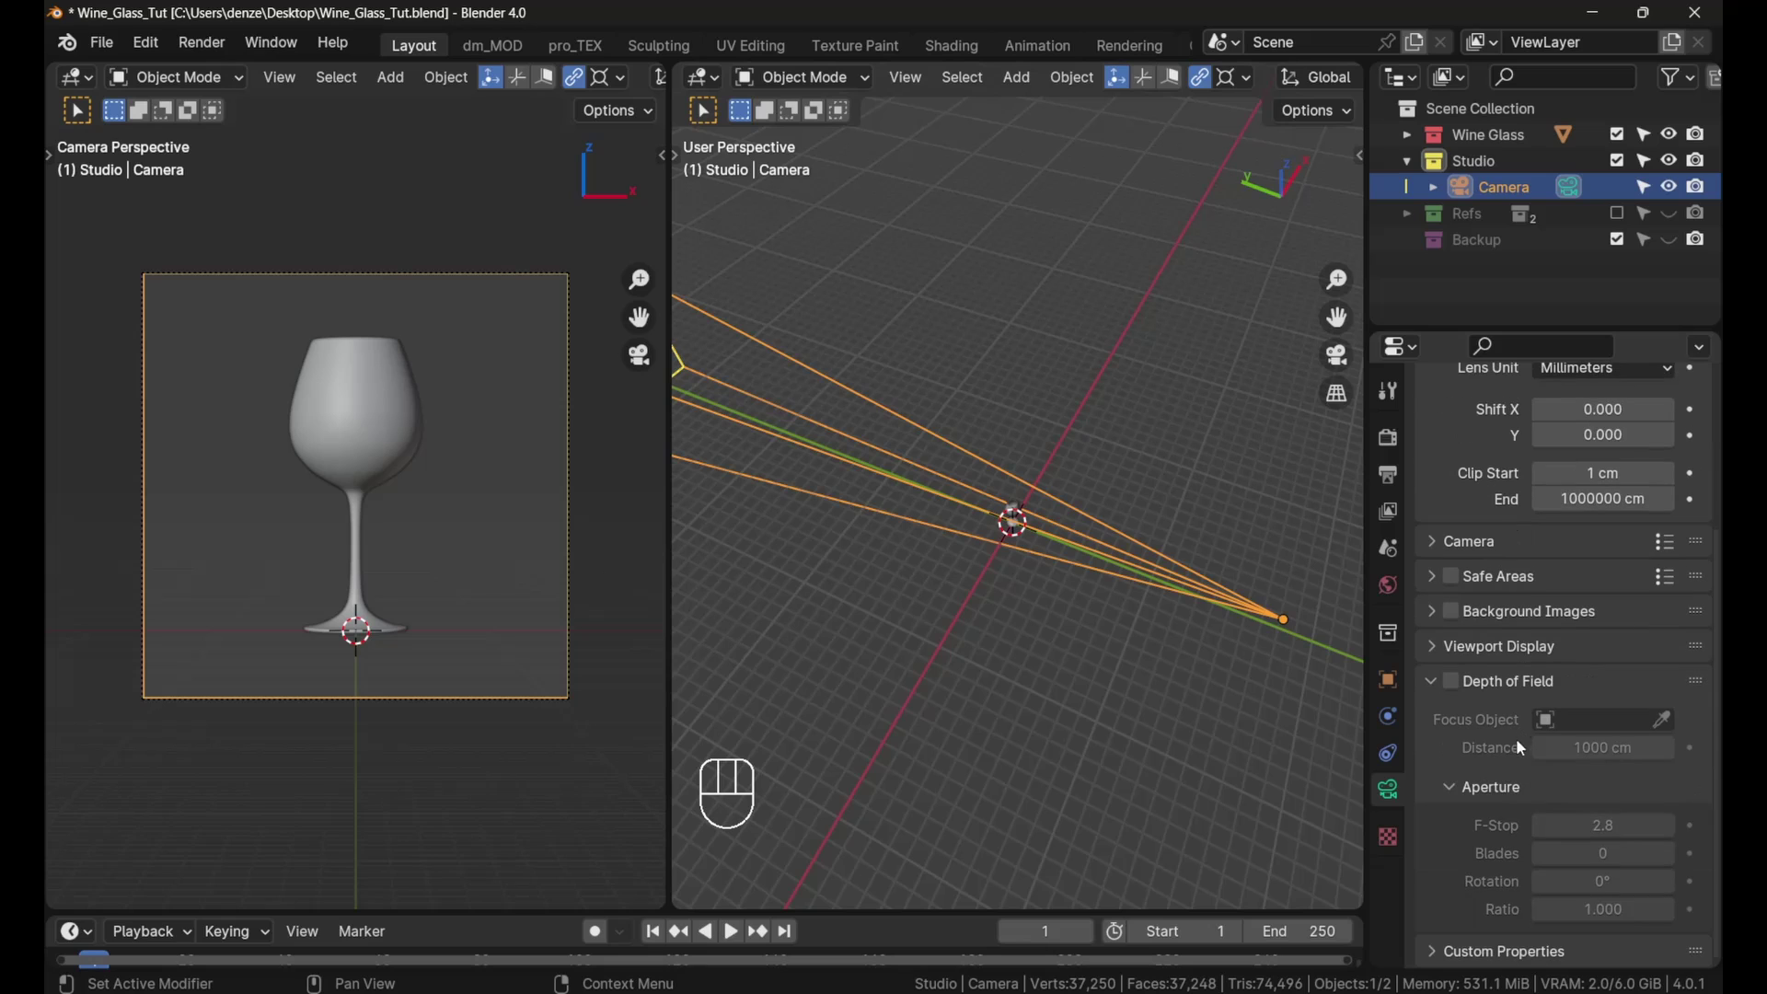
left_click(1434, 647)
scroll(1516, 675, "down", 3)
left_click_drag(1601, 684, 1674, 684)
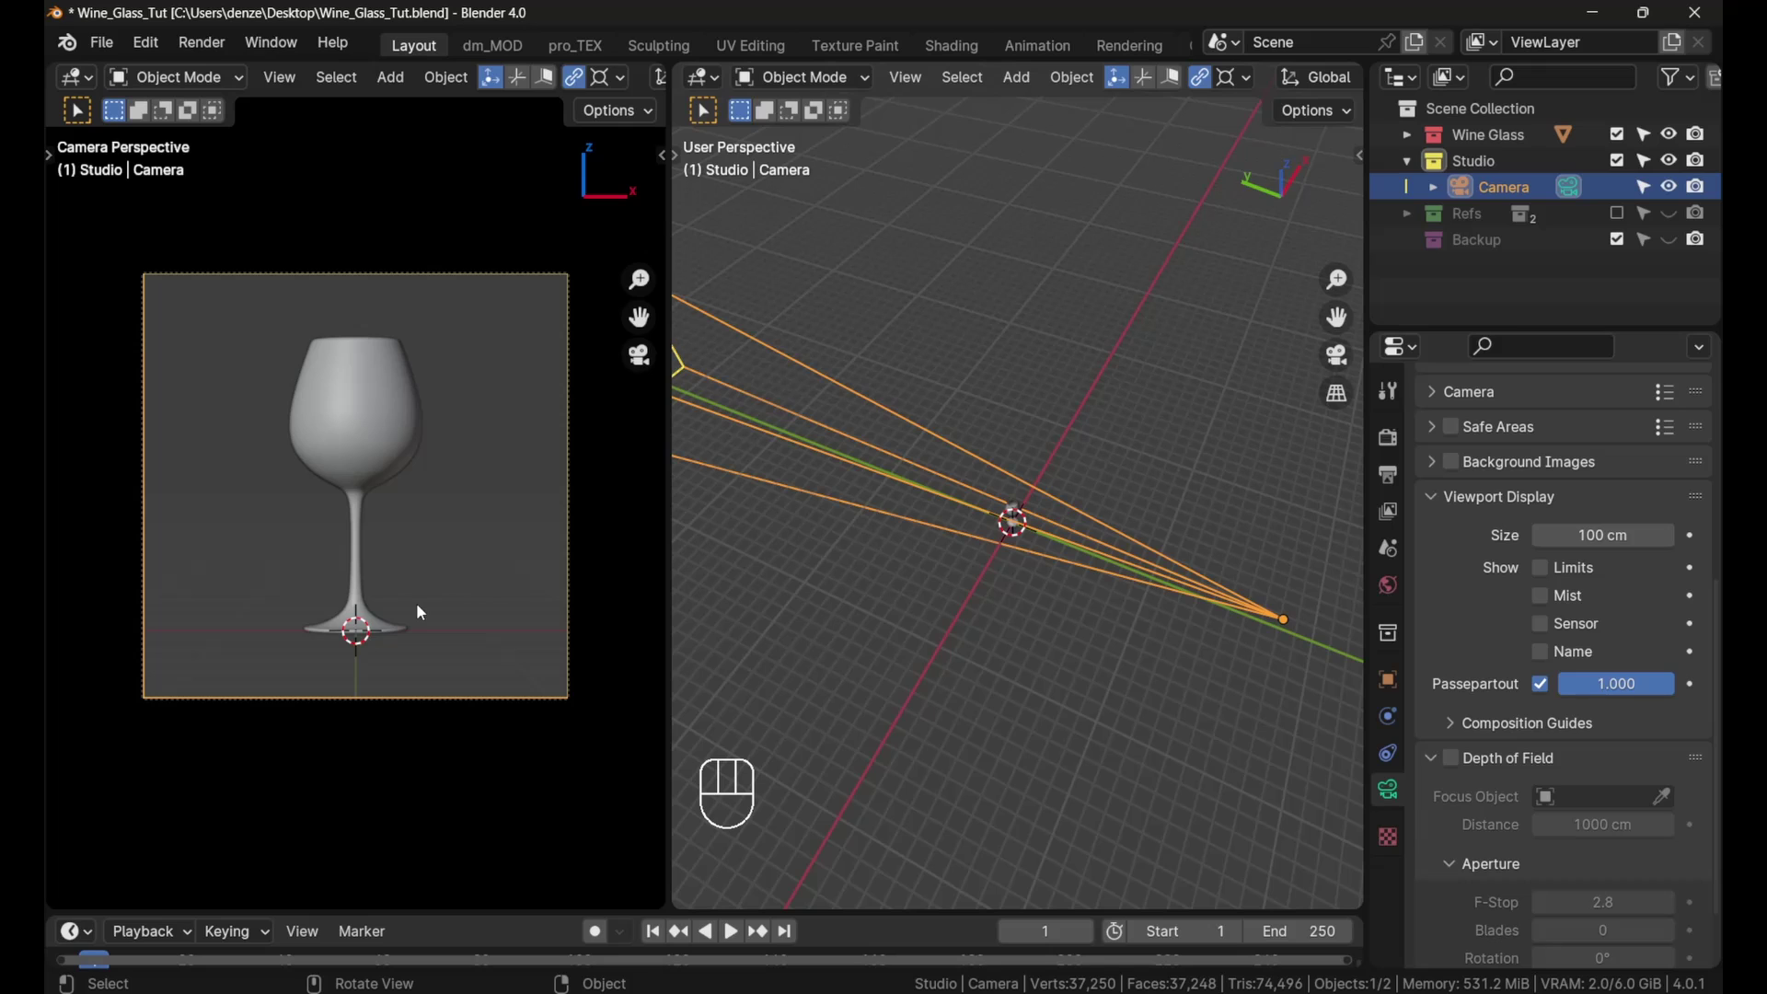
Step: Switch the camera viewport to rendered shading and open the World properties
key("z")
key("z")
left_click(432, 405)
left_click(425, 402)
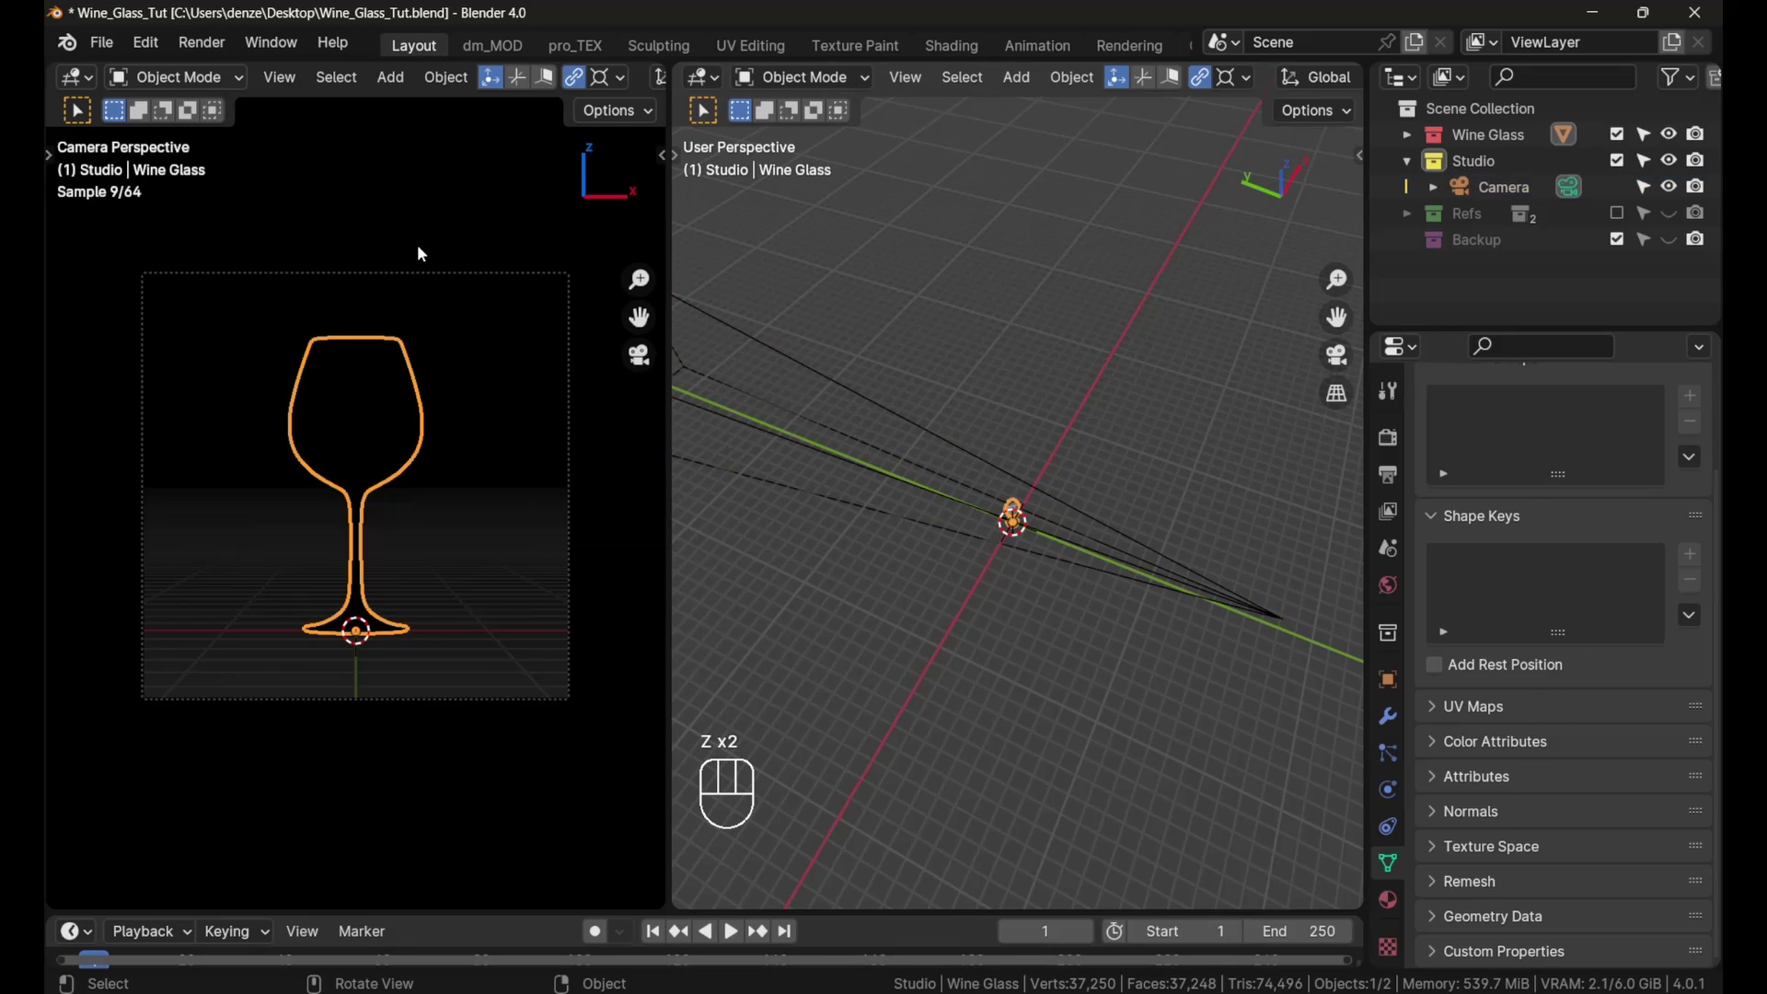
left_click(1388, 585)
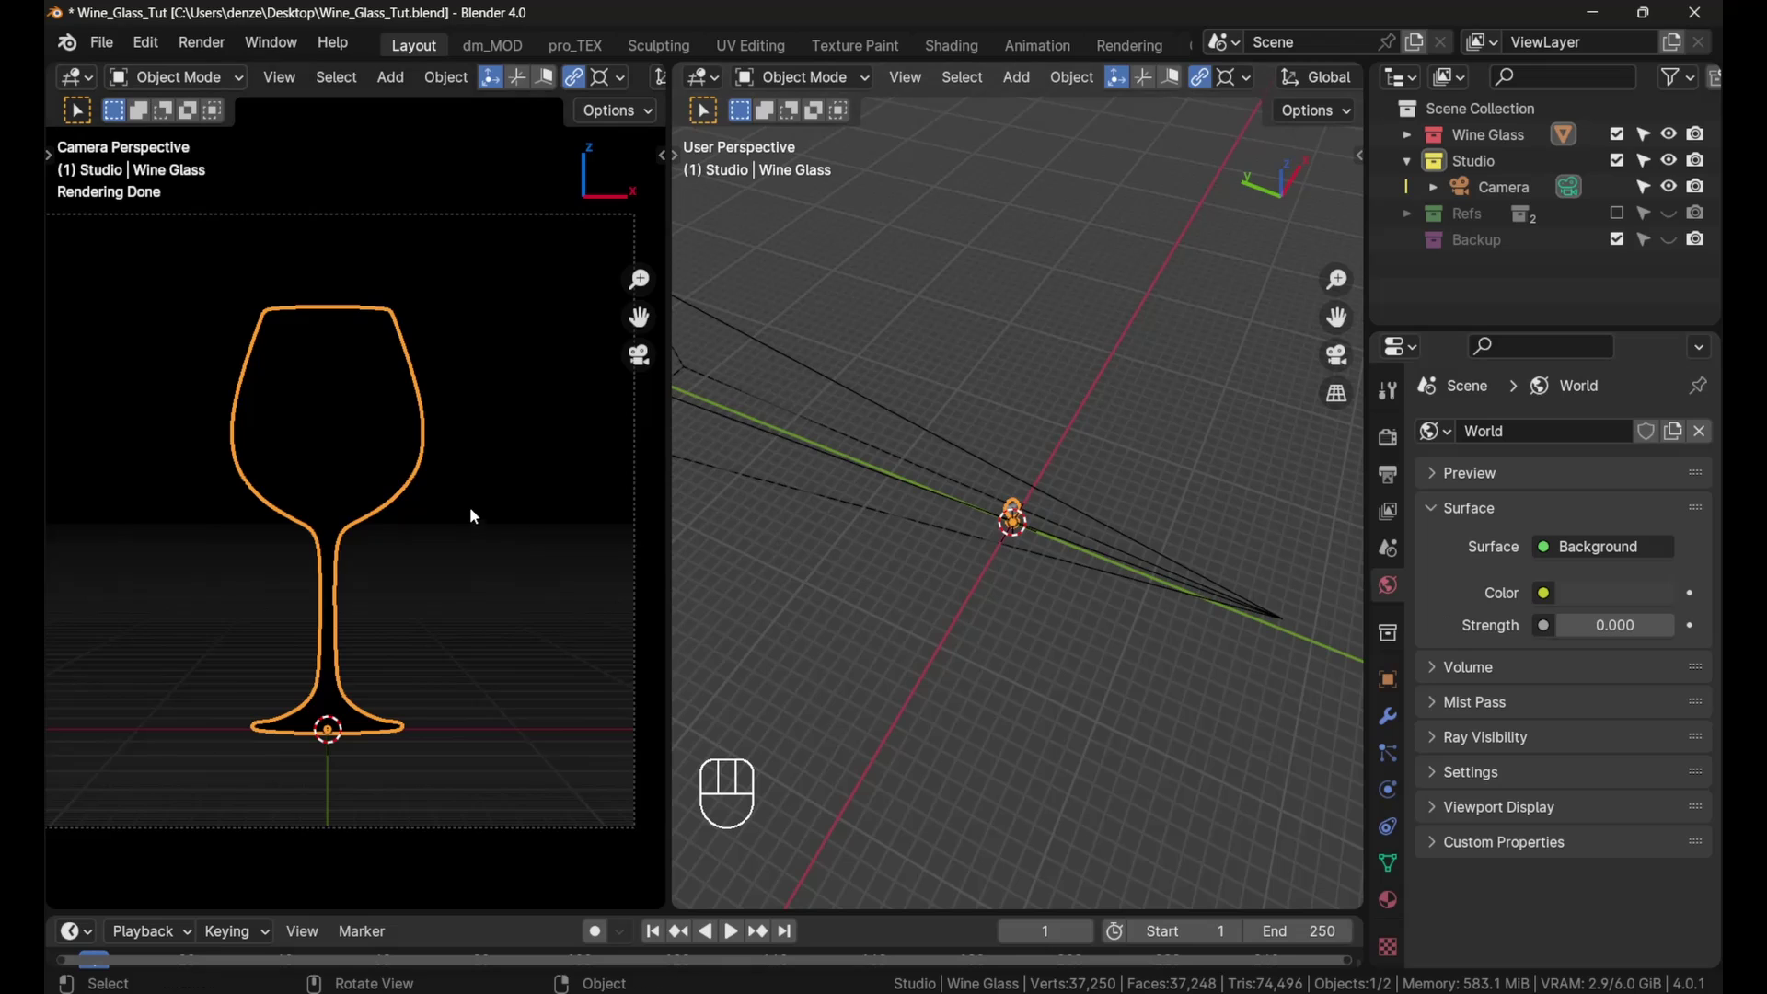
Step: Hide the gizmos and overlays in the rendered camera viewport
scroll(441, 314, "down", 2)
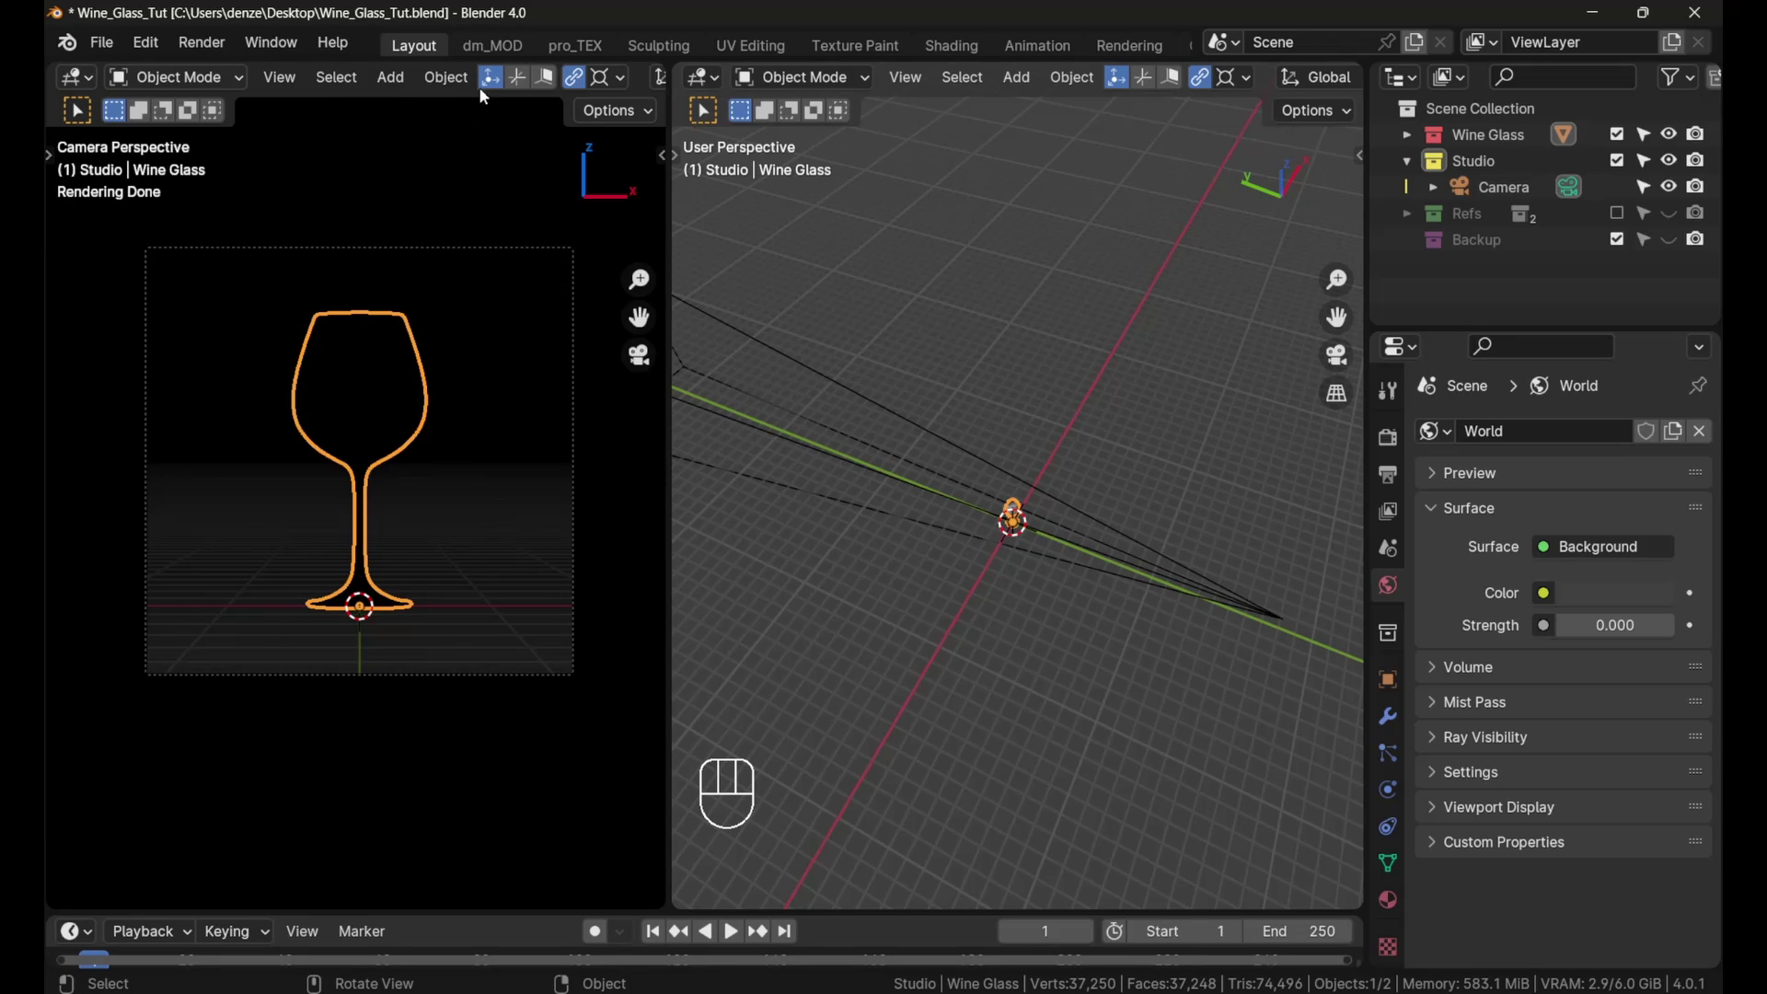
scroll(480, 90, "down", 6)
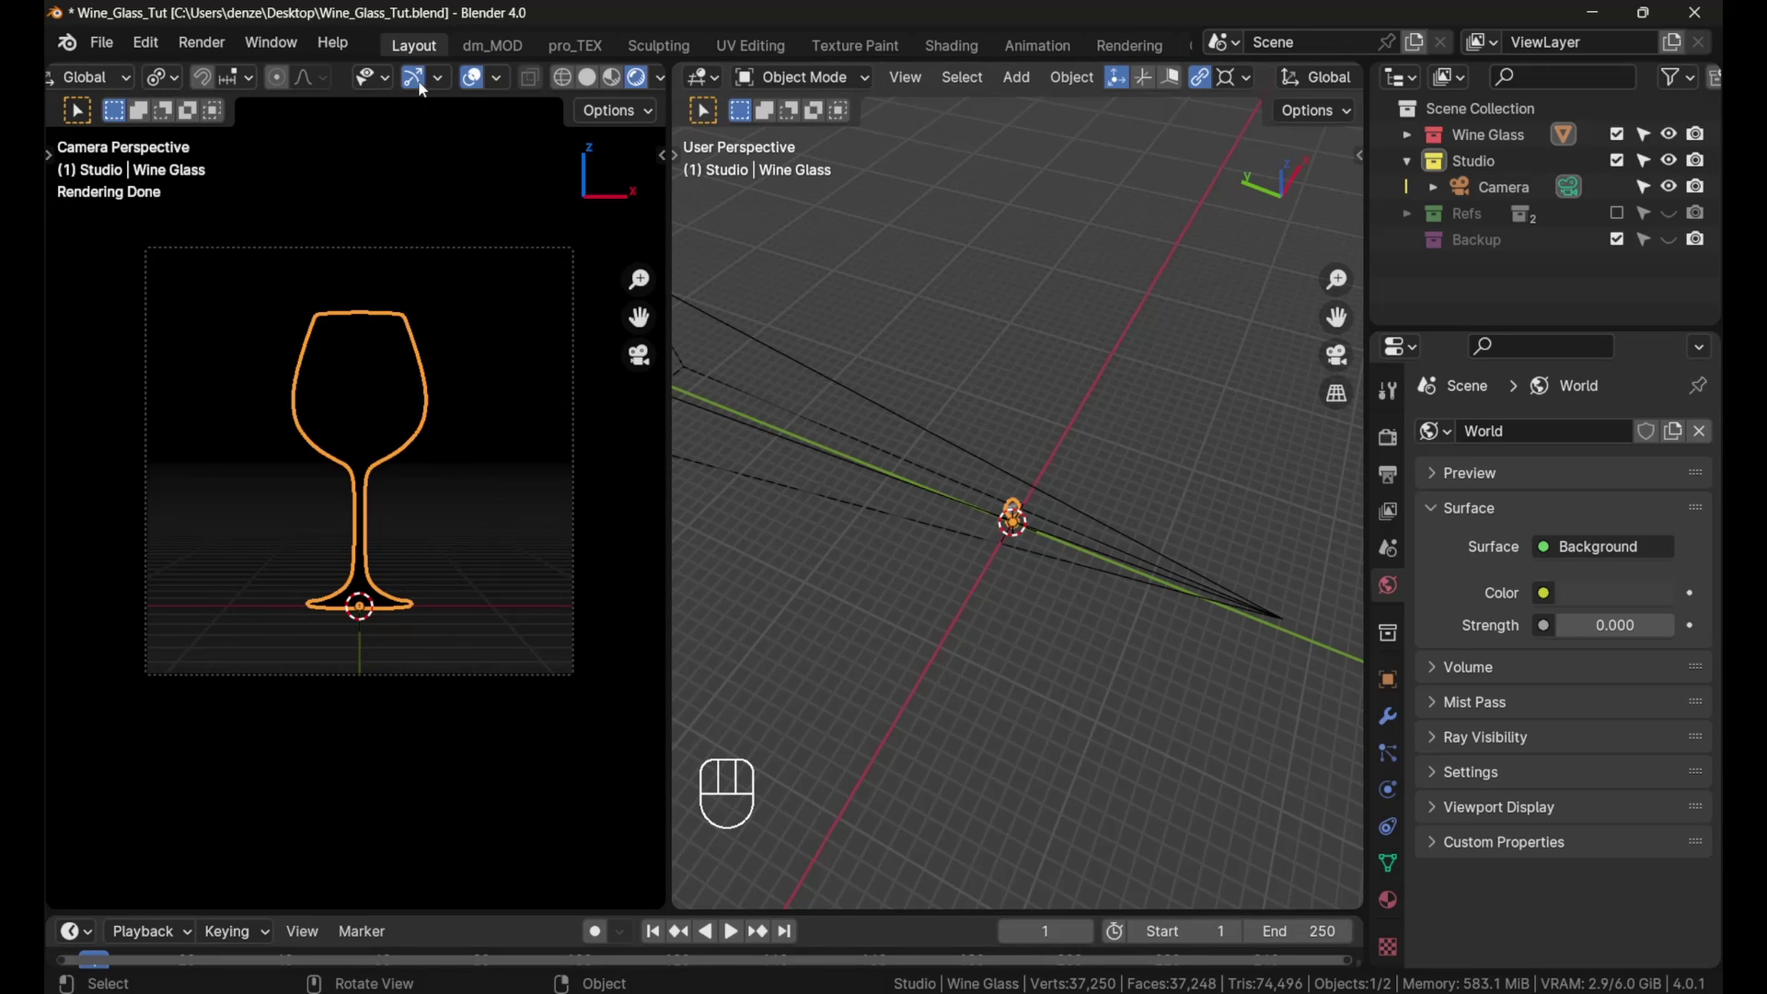
left_click(472, 77)
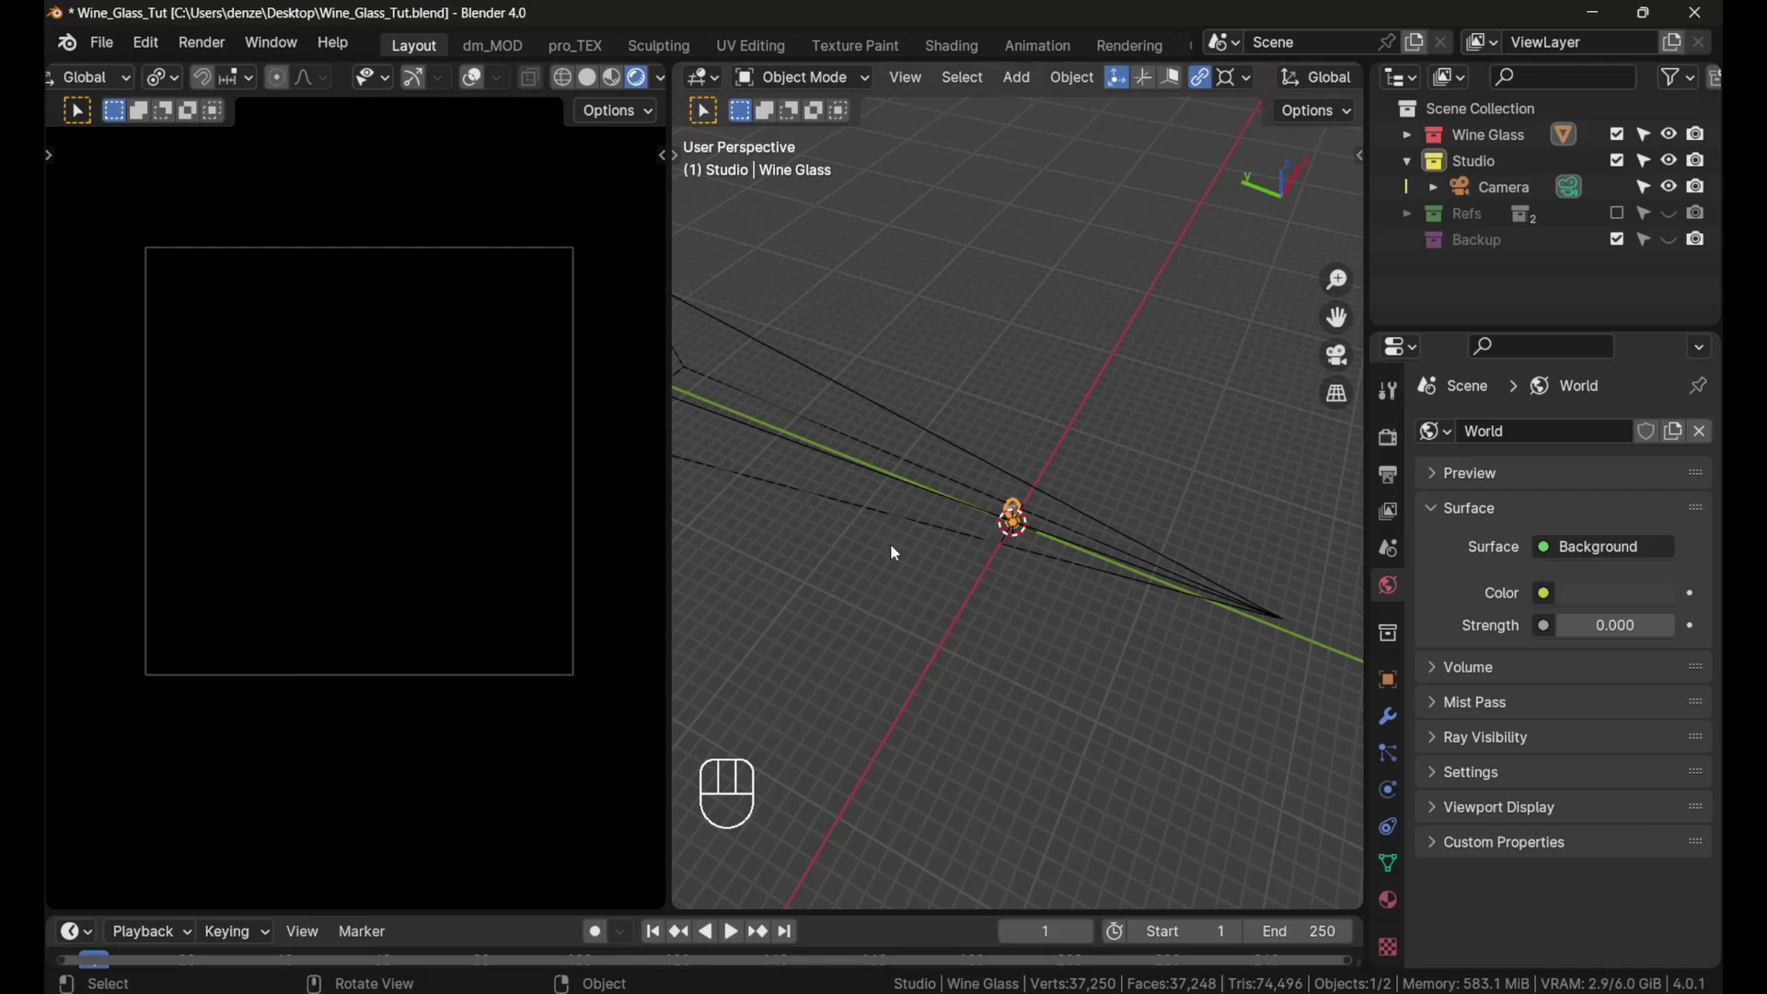
Step: Add a mesh plane under the glass in the Wine Glass collection
scroll(1016, 528, "up", 3)
middle_click_drag(1015, 529, 1086, 442)
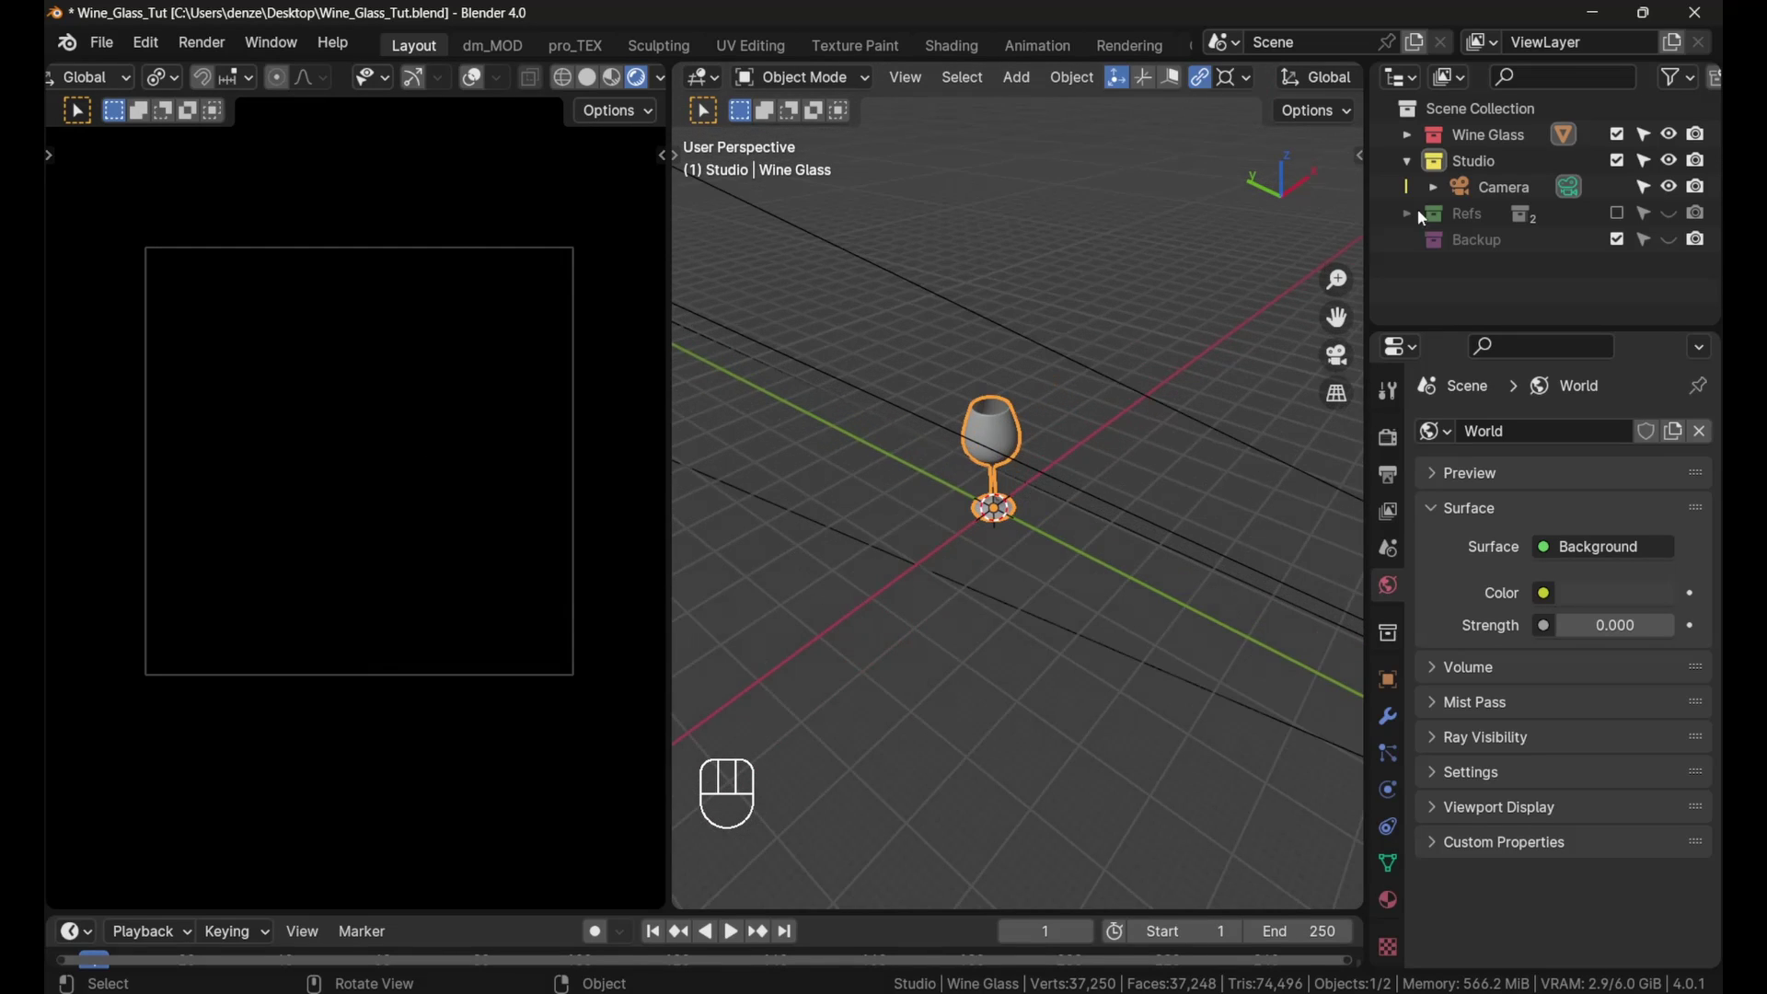
left_click(1407, 161)
left_click(1481, 136)
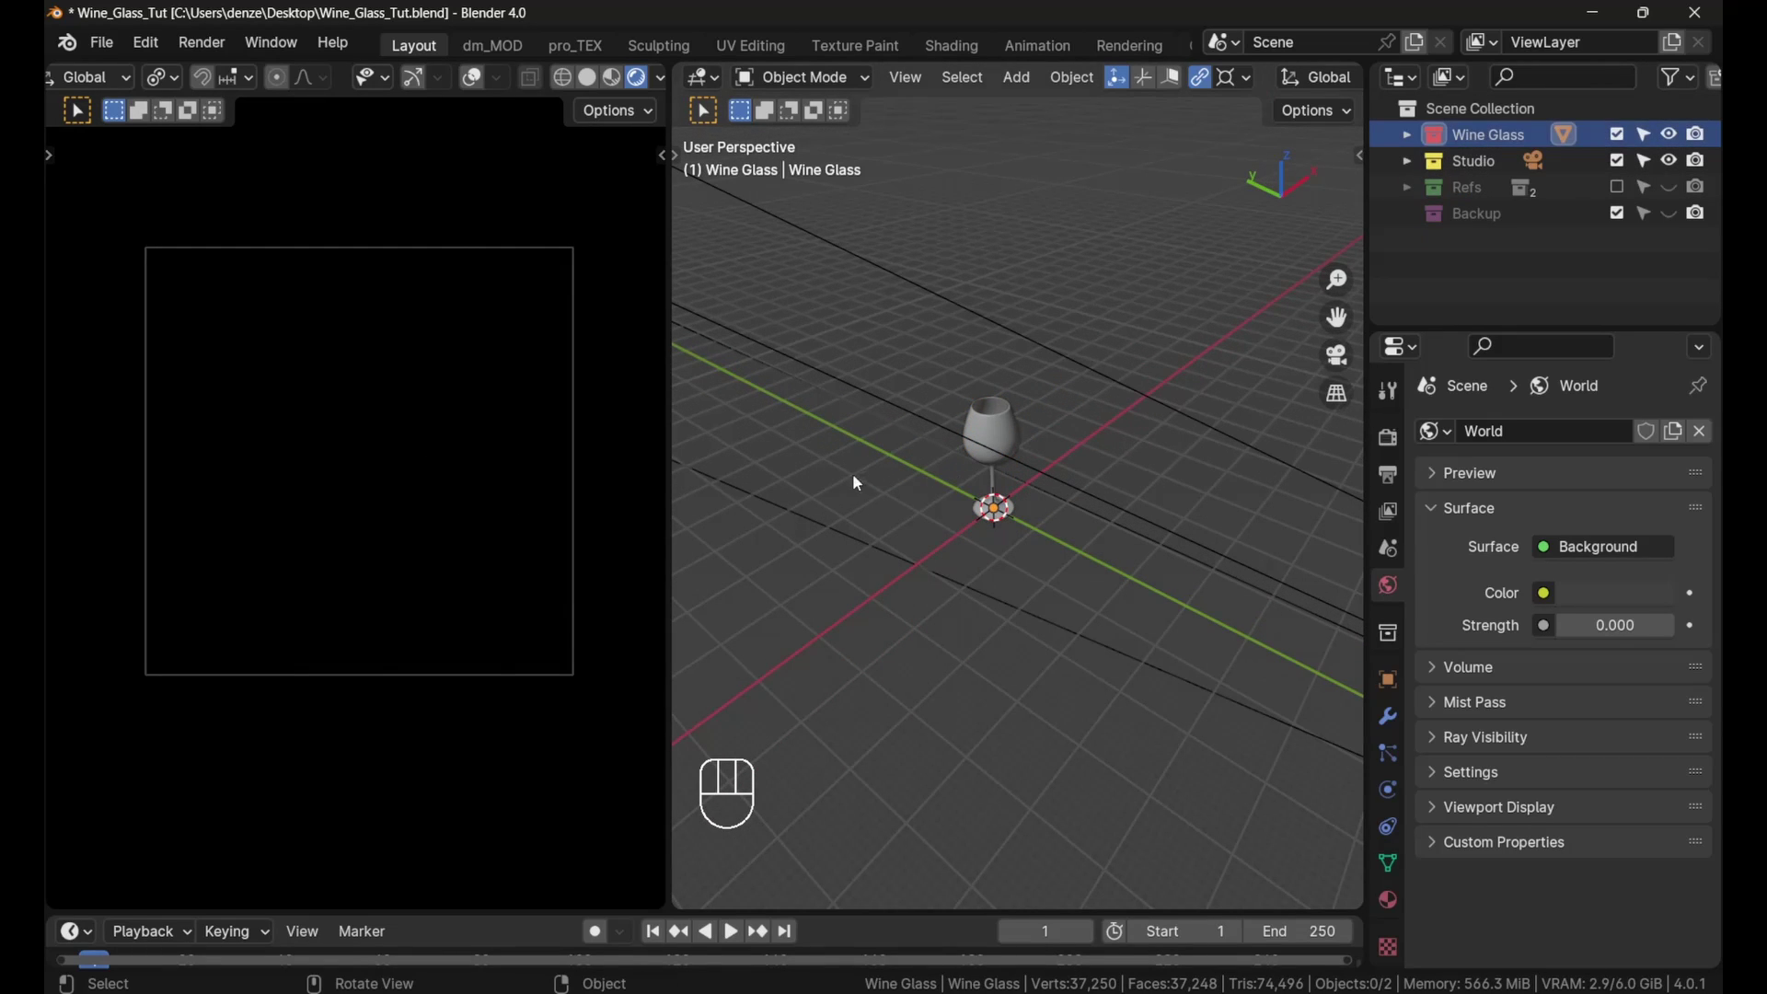
key("shift+a")
mouse_move(986, 390)
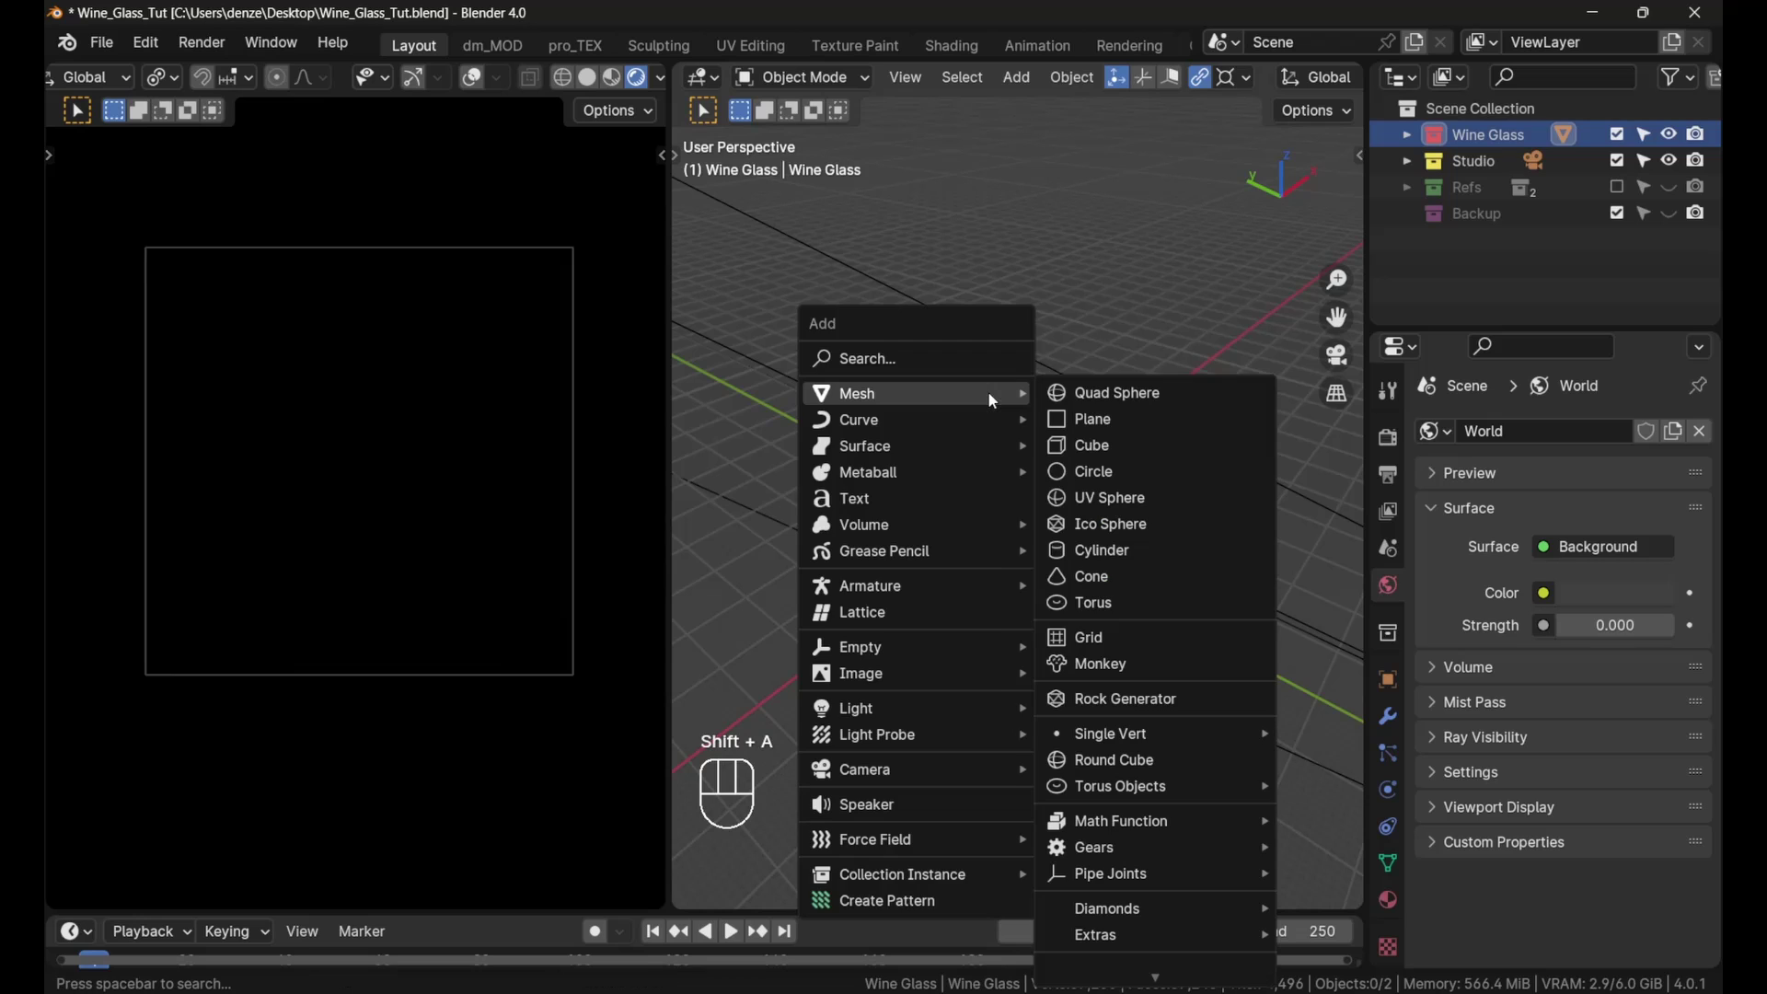
left_click(1132, 423)
Step: Scale the plane up in Edit Mode by about 7.2, and enlarge it again until it extends well beyond the glass base
key("Tab")
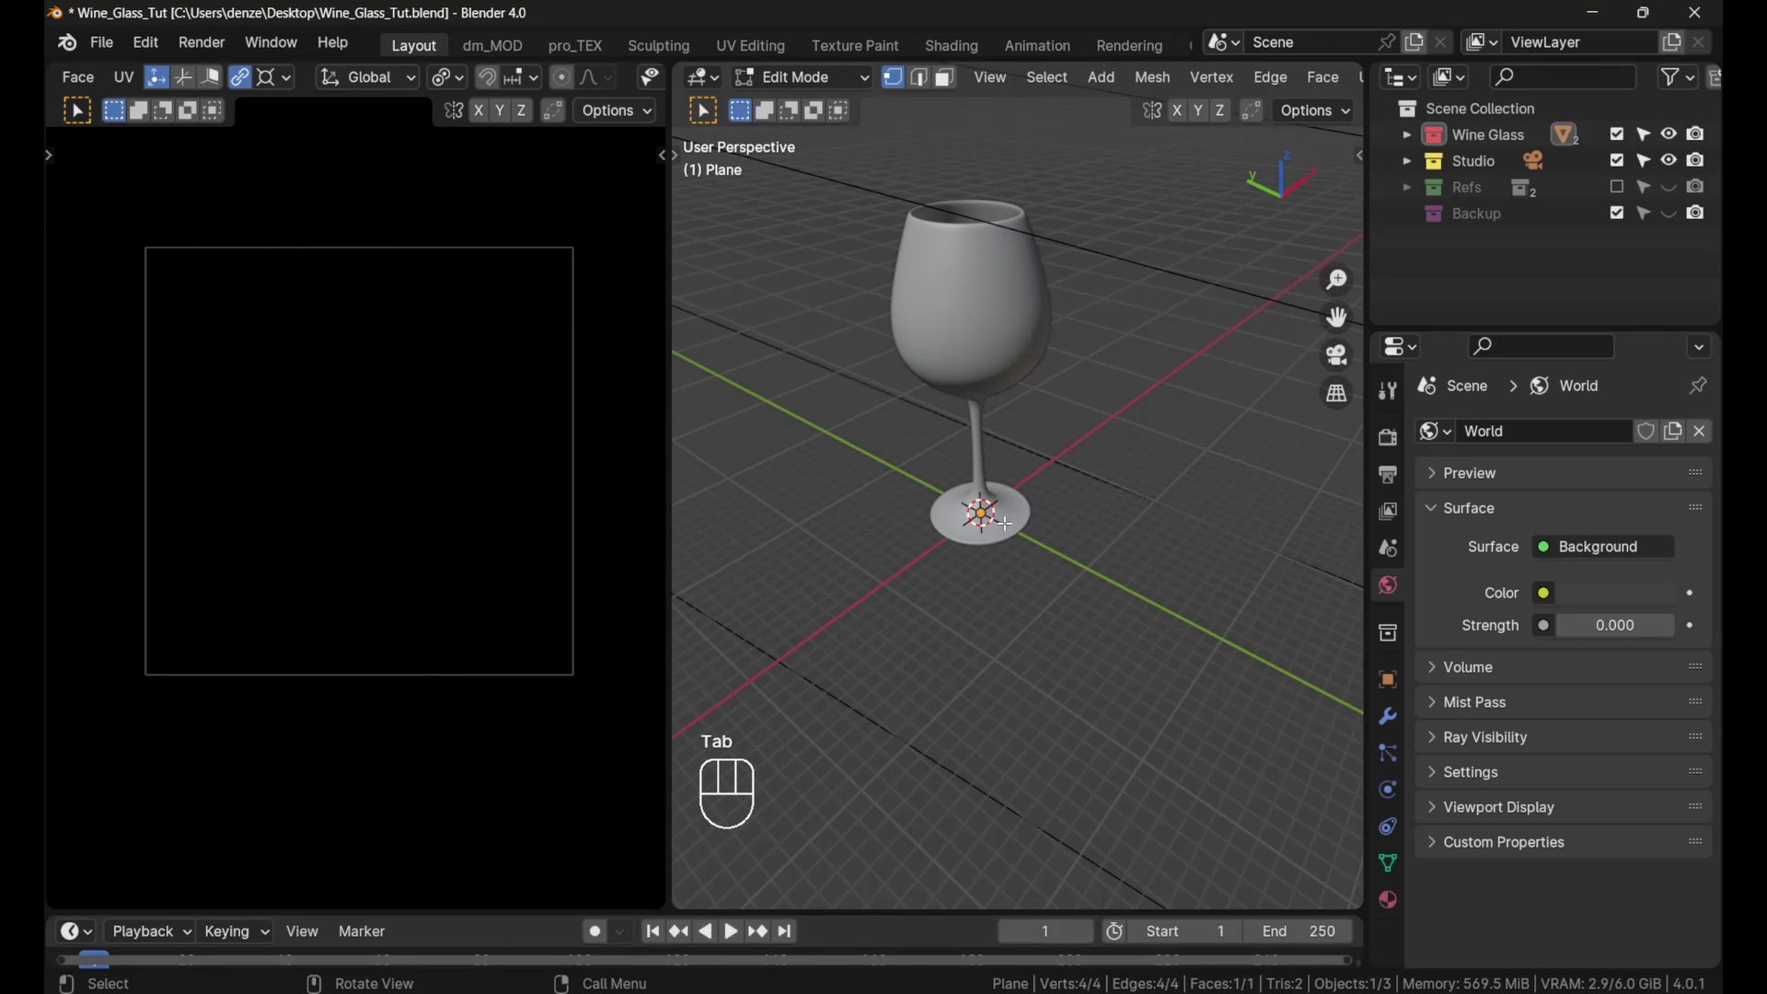
key("s")
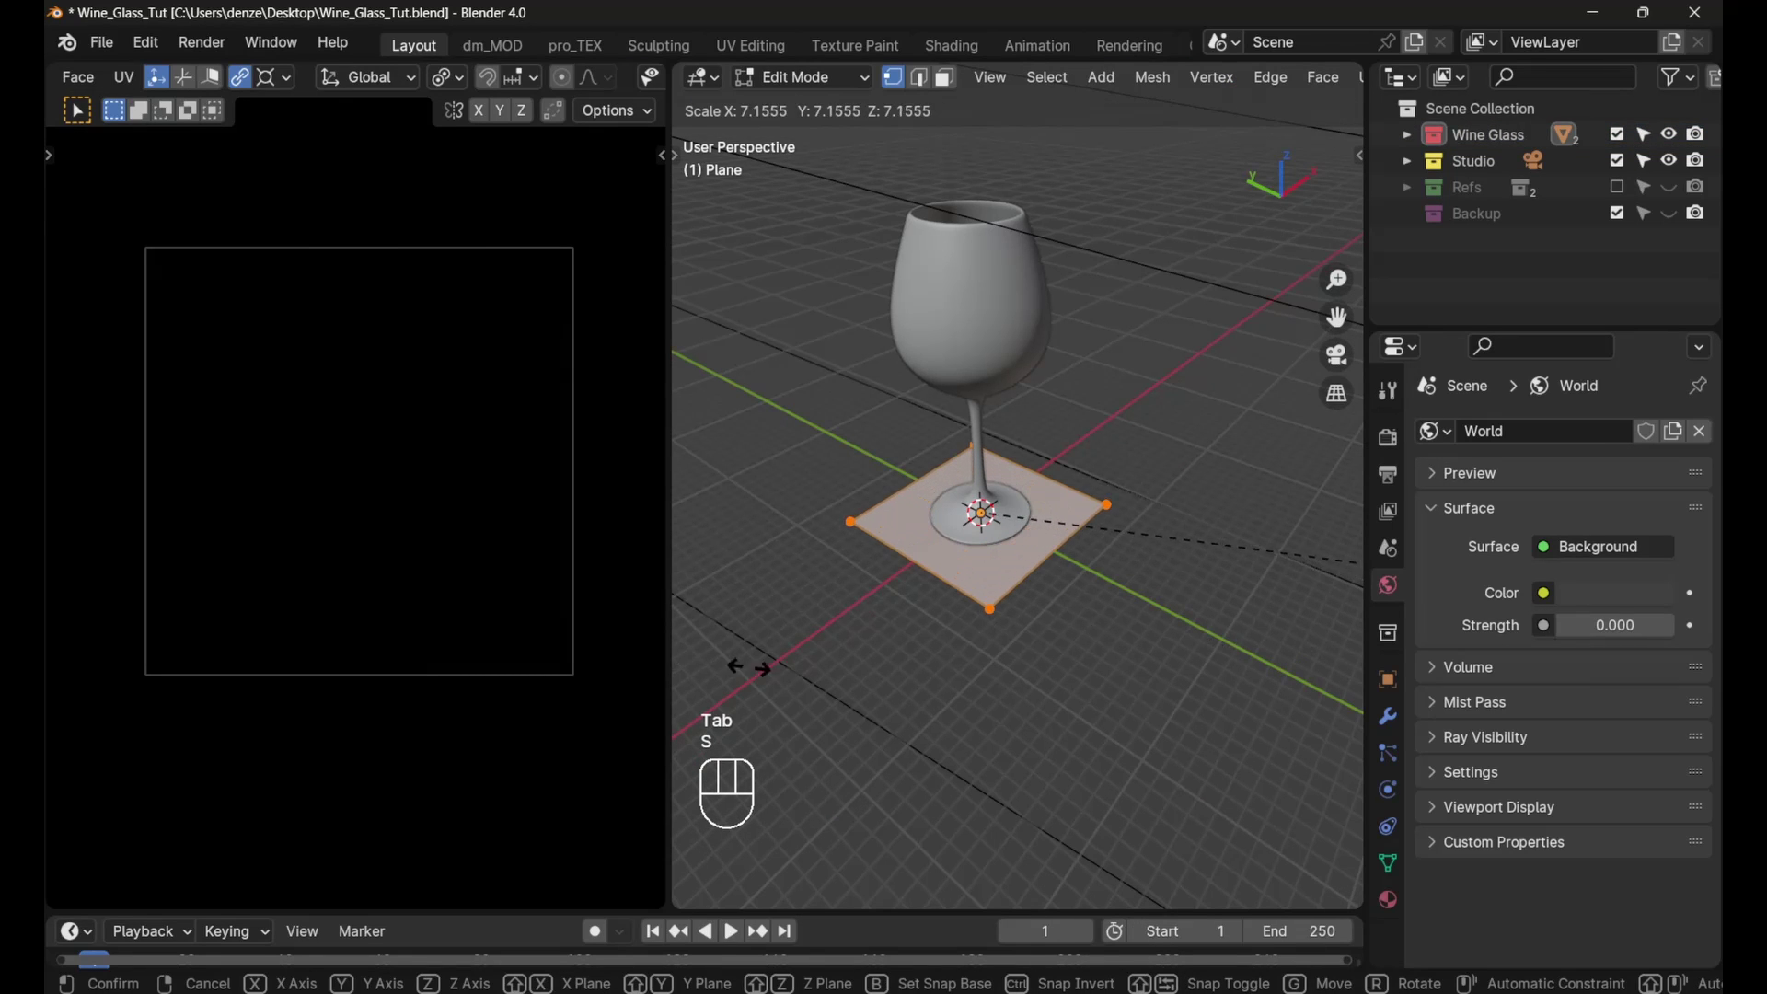
left_click(729, 667)
scroll(980, 560, "down", 2)
key("s")
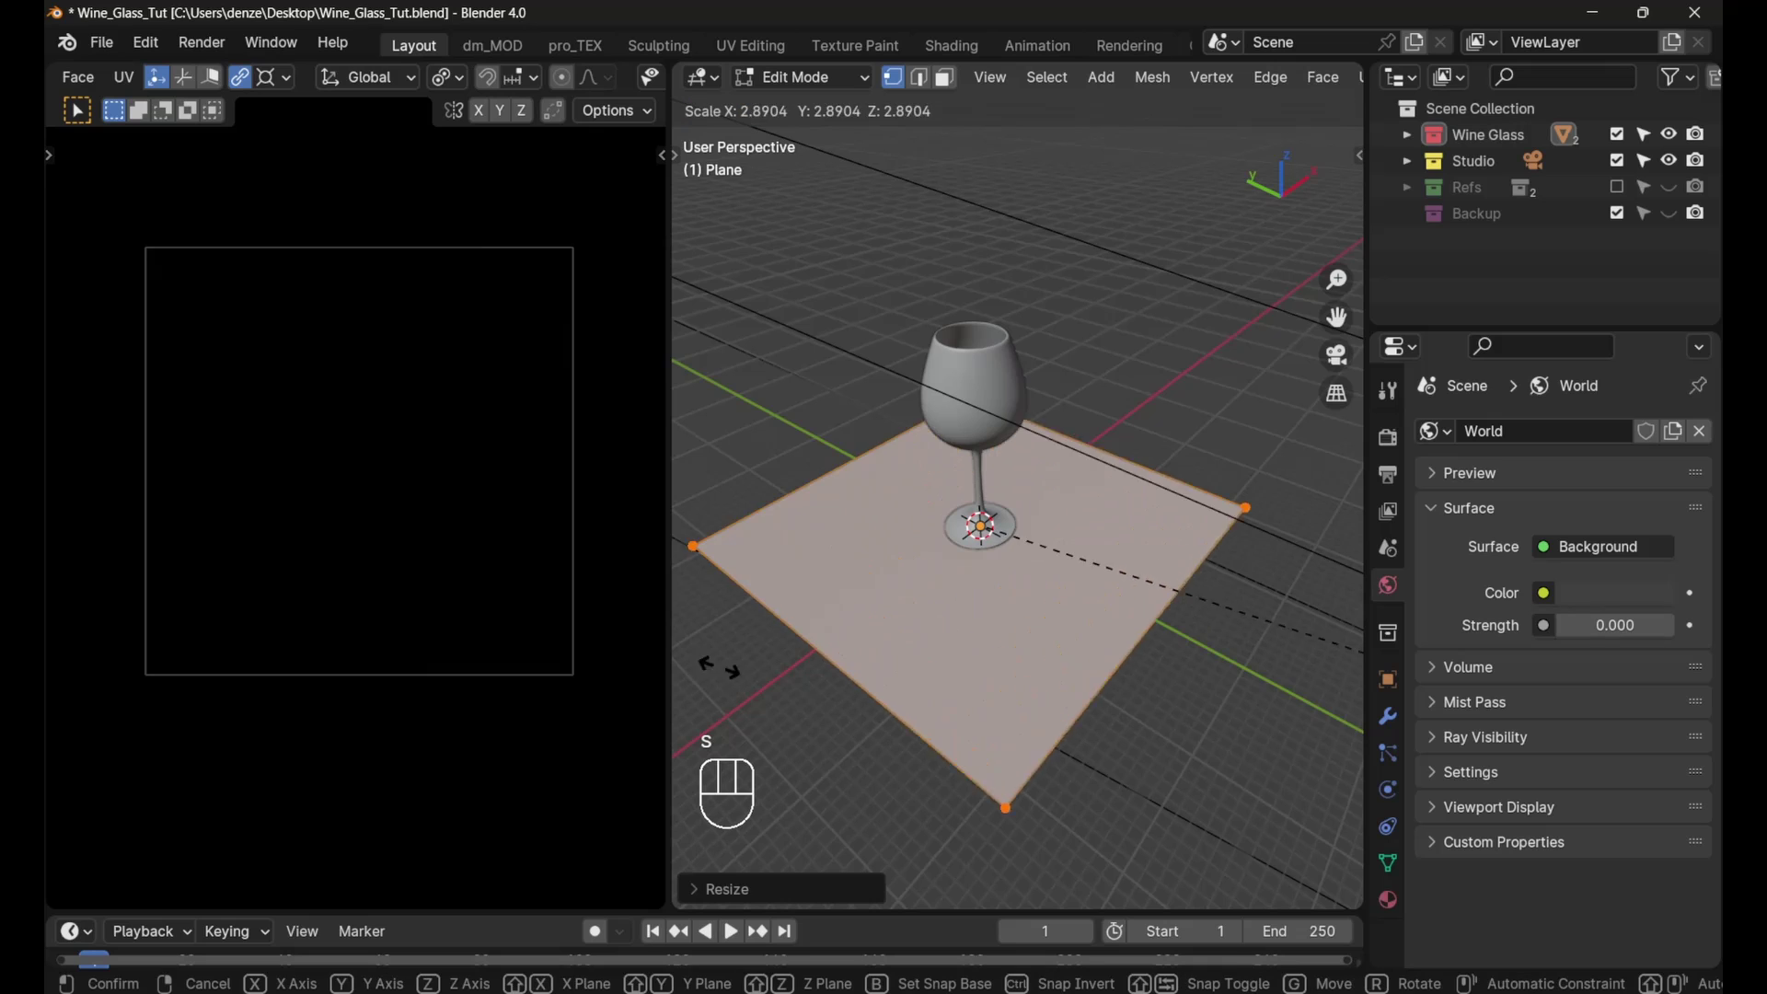
left_click(861, 708)
key("Tab")
Step: Examine from the front and in perspective how the glass base sits on the plane
middle_click_drag(993, 591, 926, 457)
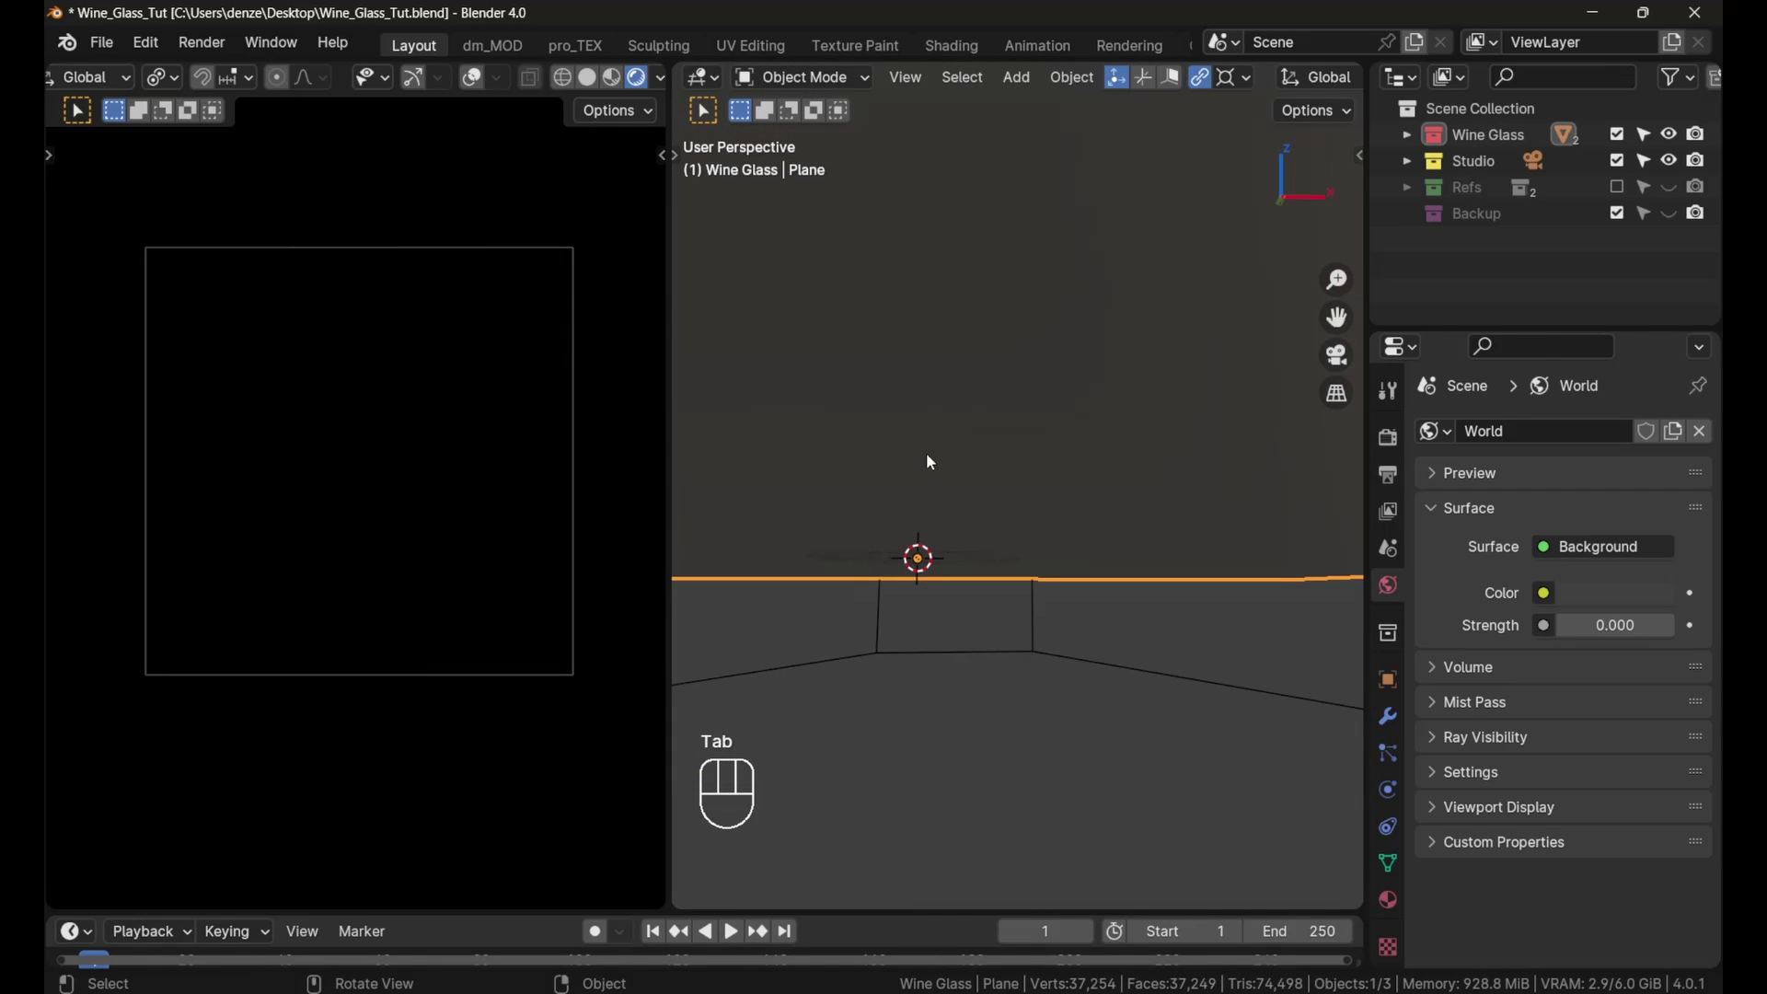
key("KP_1")
scroll(957, 543, "up", 3)
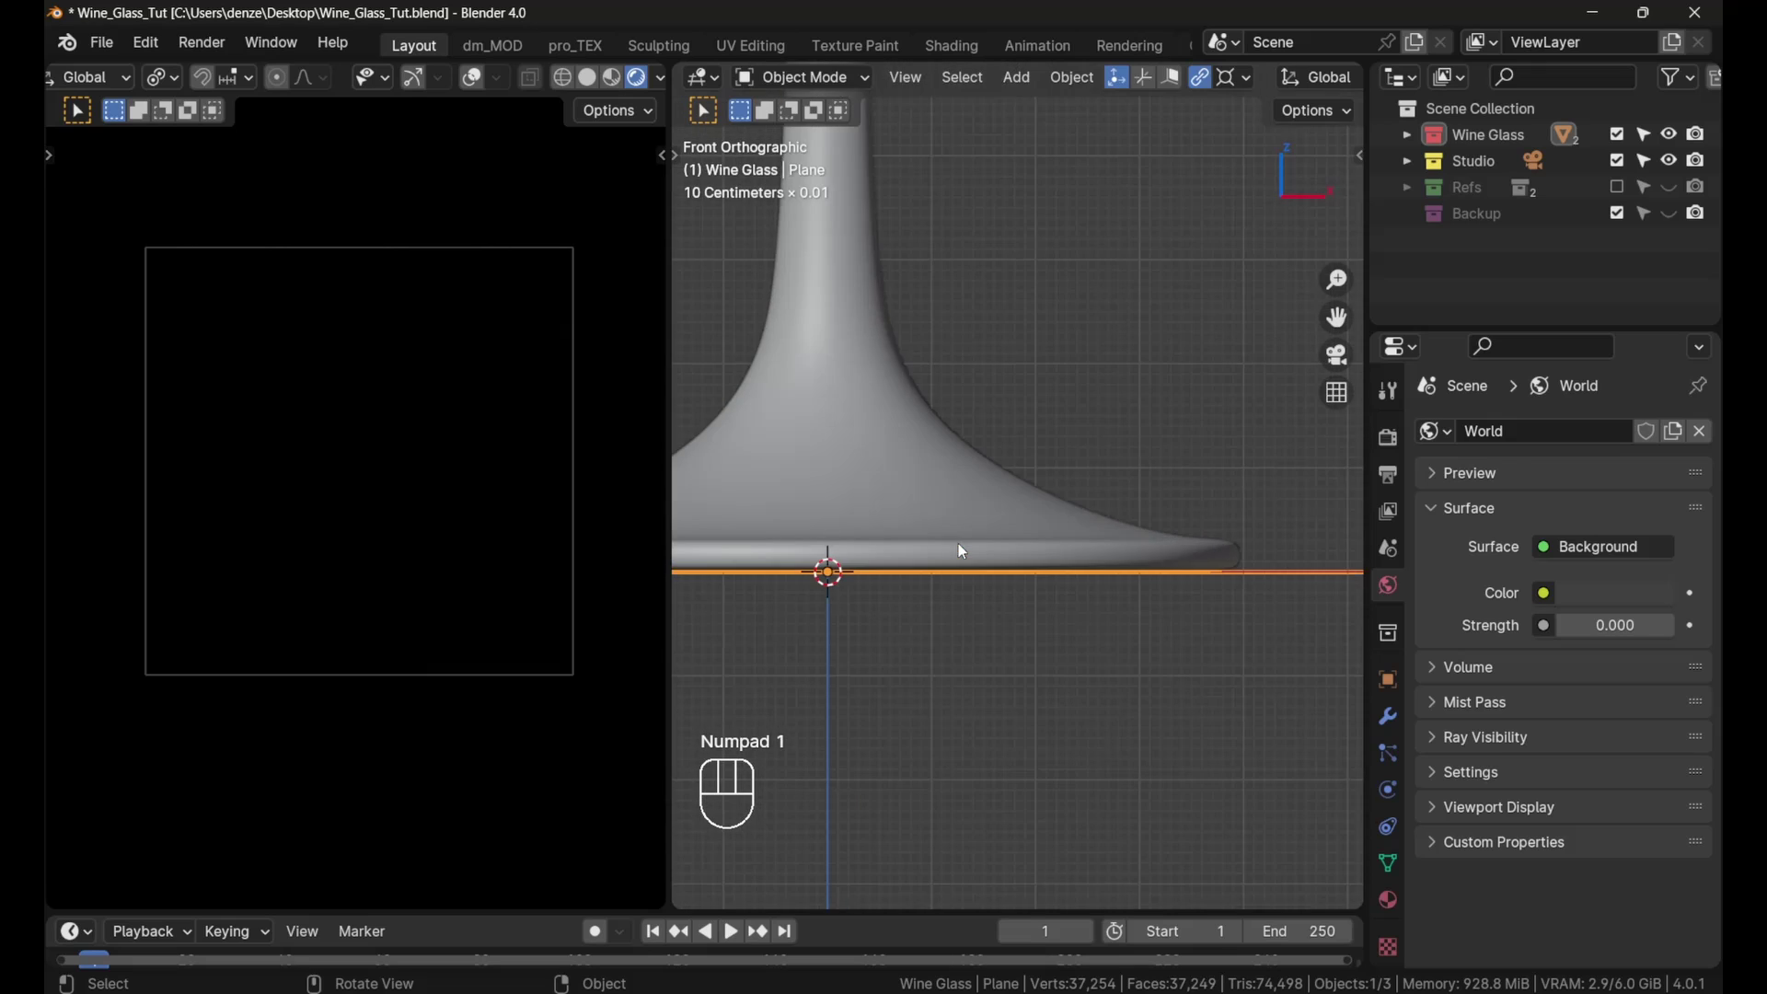
middle_click_drag(958, 543, 1029, 572)
scroll(1078, 565, "down", 5)
scroll(1079, 565, "up", 3)
scroll(1053, 506, "down", 4)
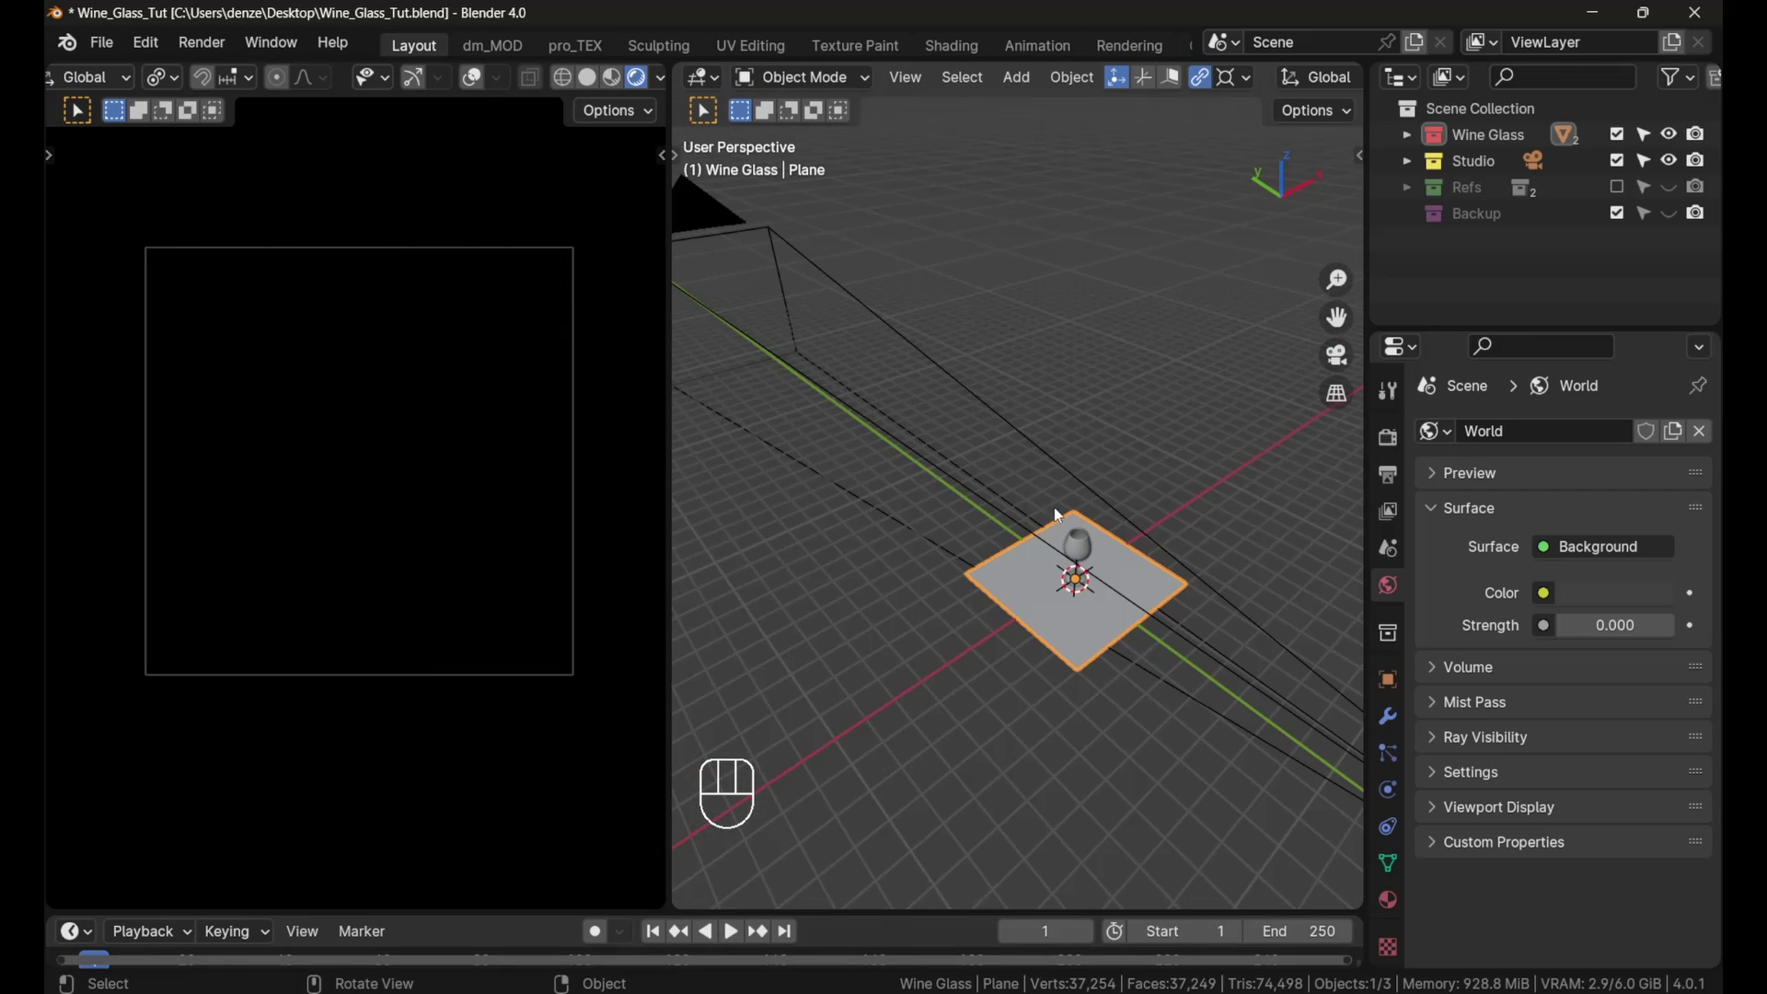
scroll(1090, 573, "up", 2)
scroll(1085, 563, "down", 3)
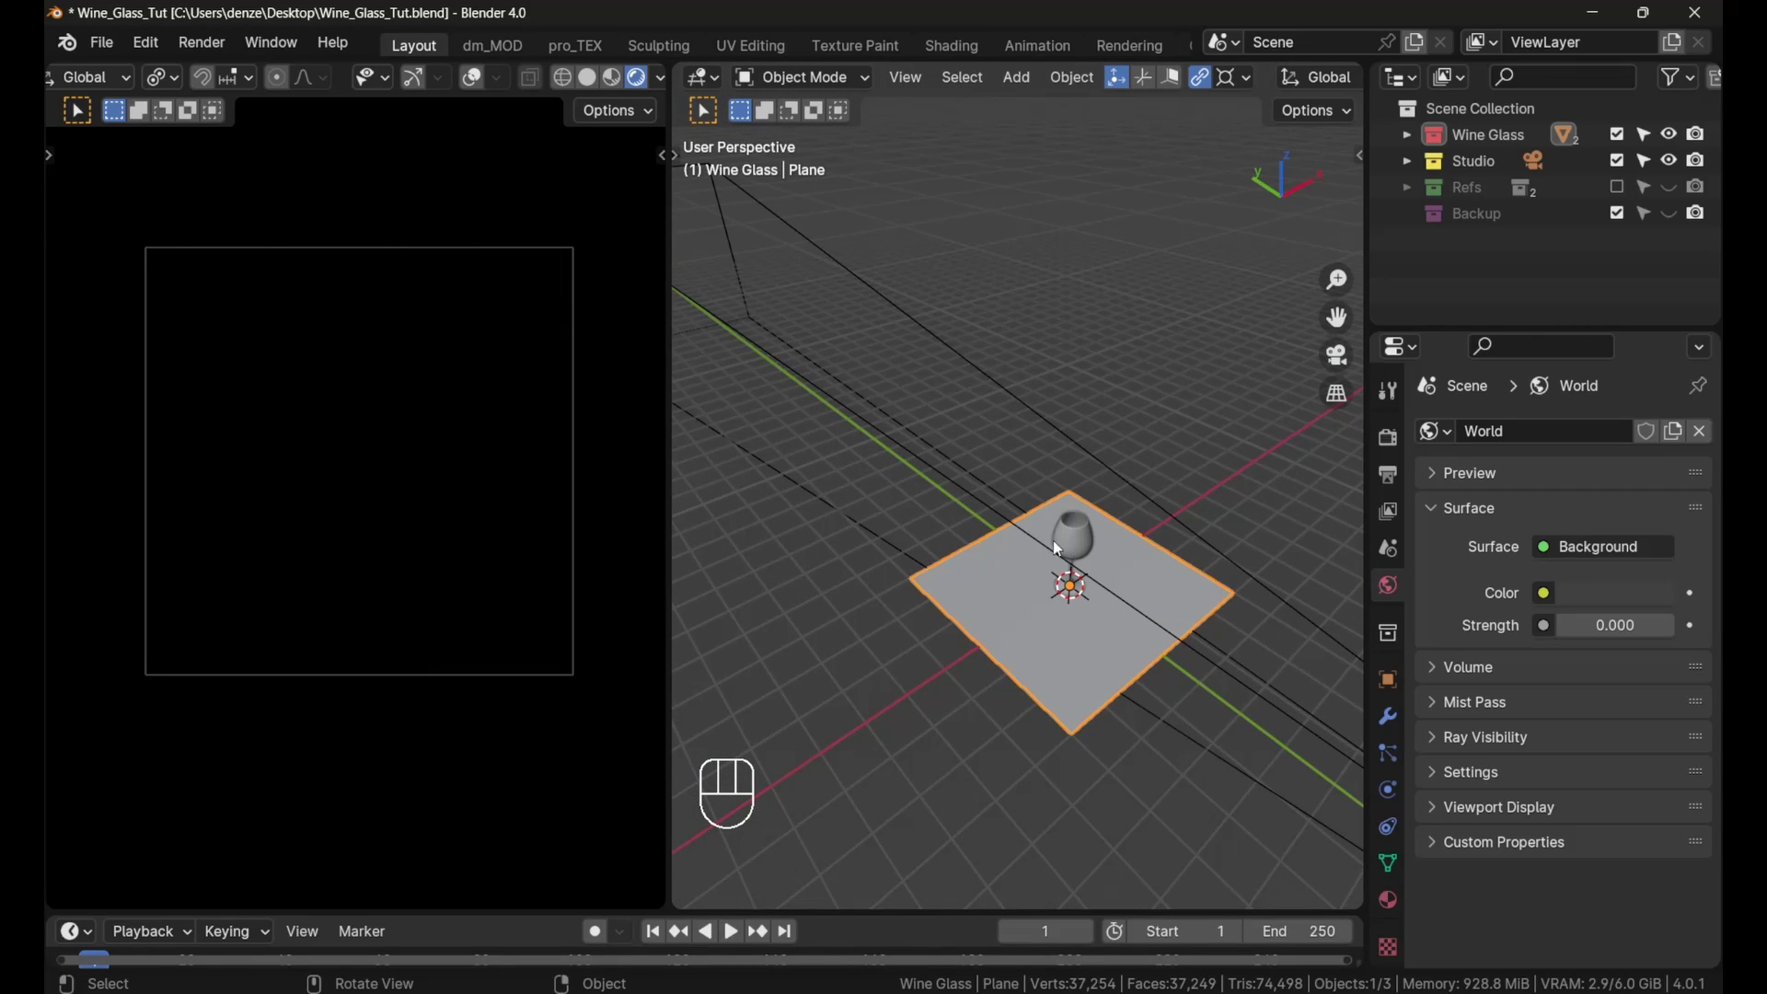
middle_click_drag(1105, 534, 1123, 554, "shift")
scroll(1174, 572, "up", 2)
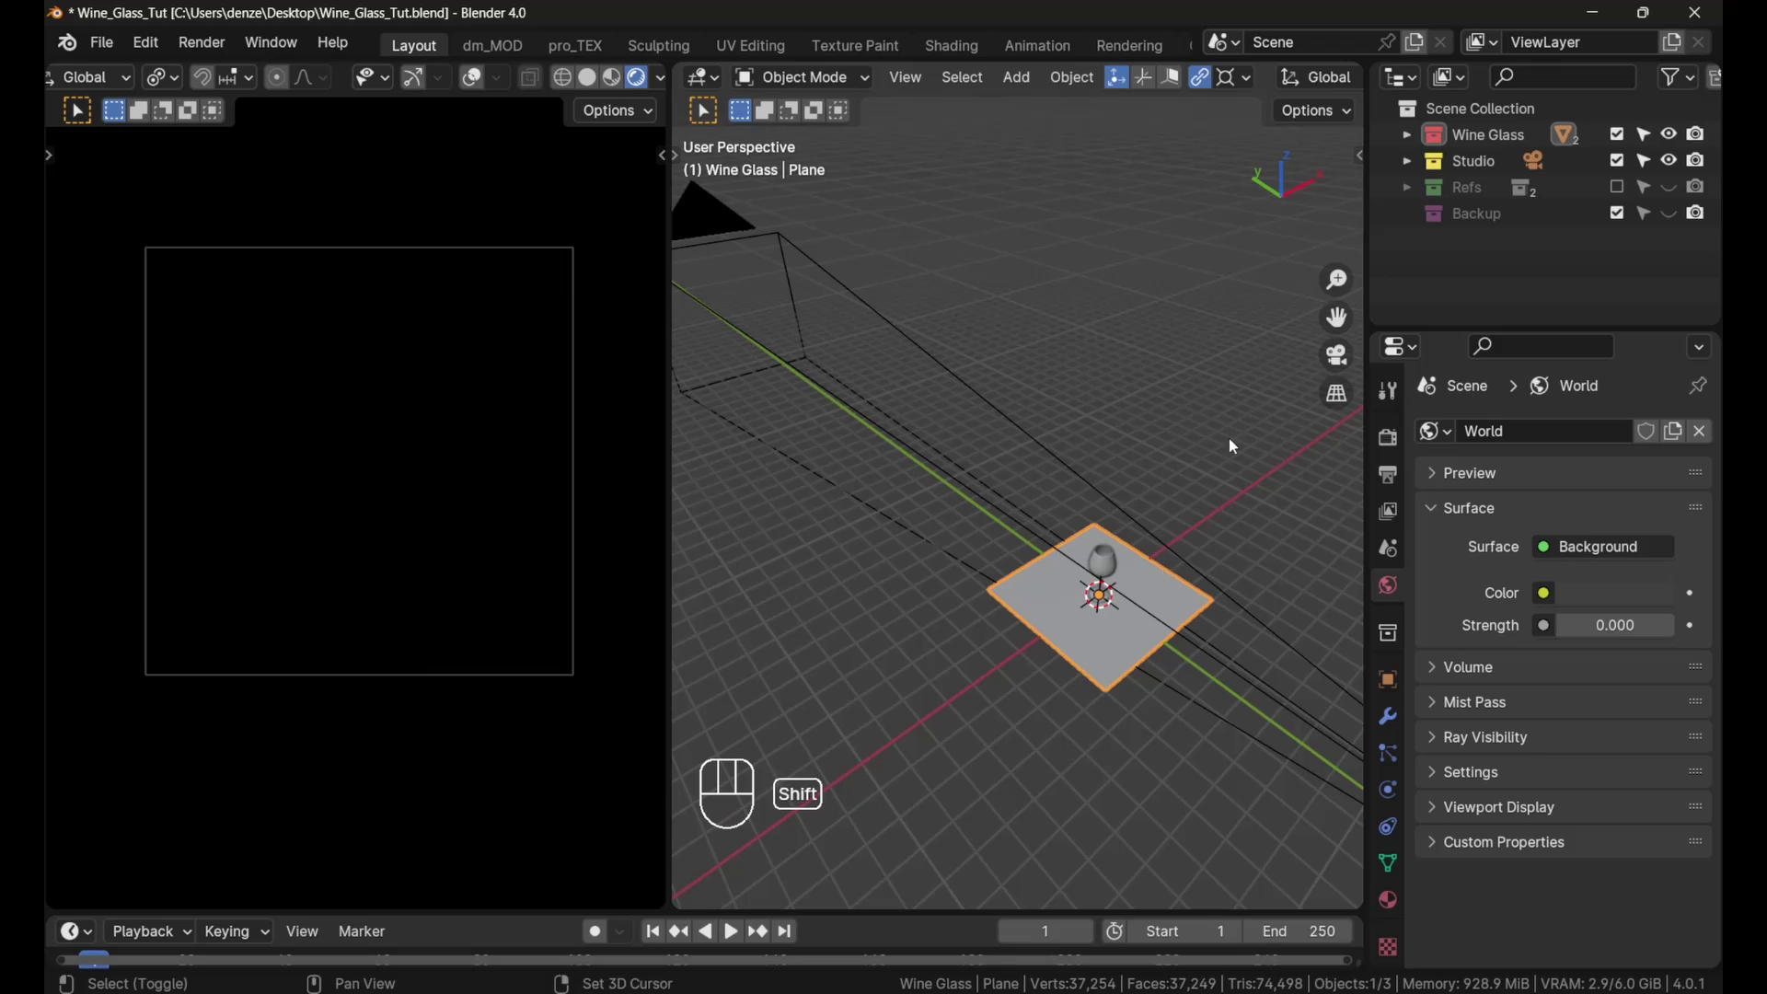
Step: Make the Studio collection active and expand it to show its contents
left_click(1447, 163)
left_click(1409, 164)
scroll(1128, 427, "down", 2)
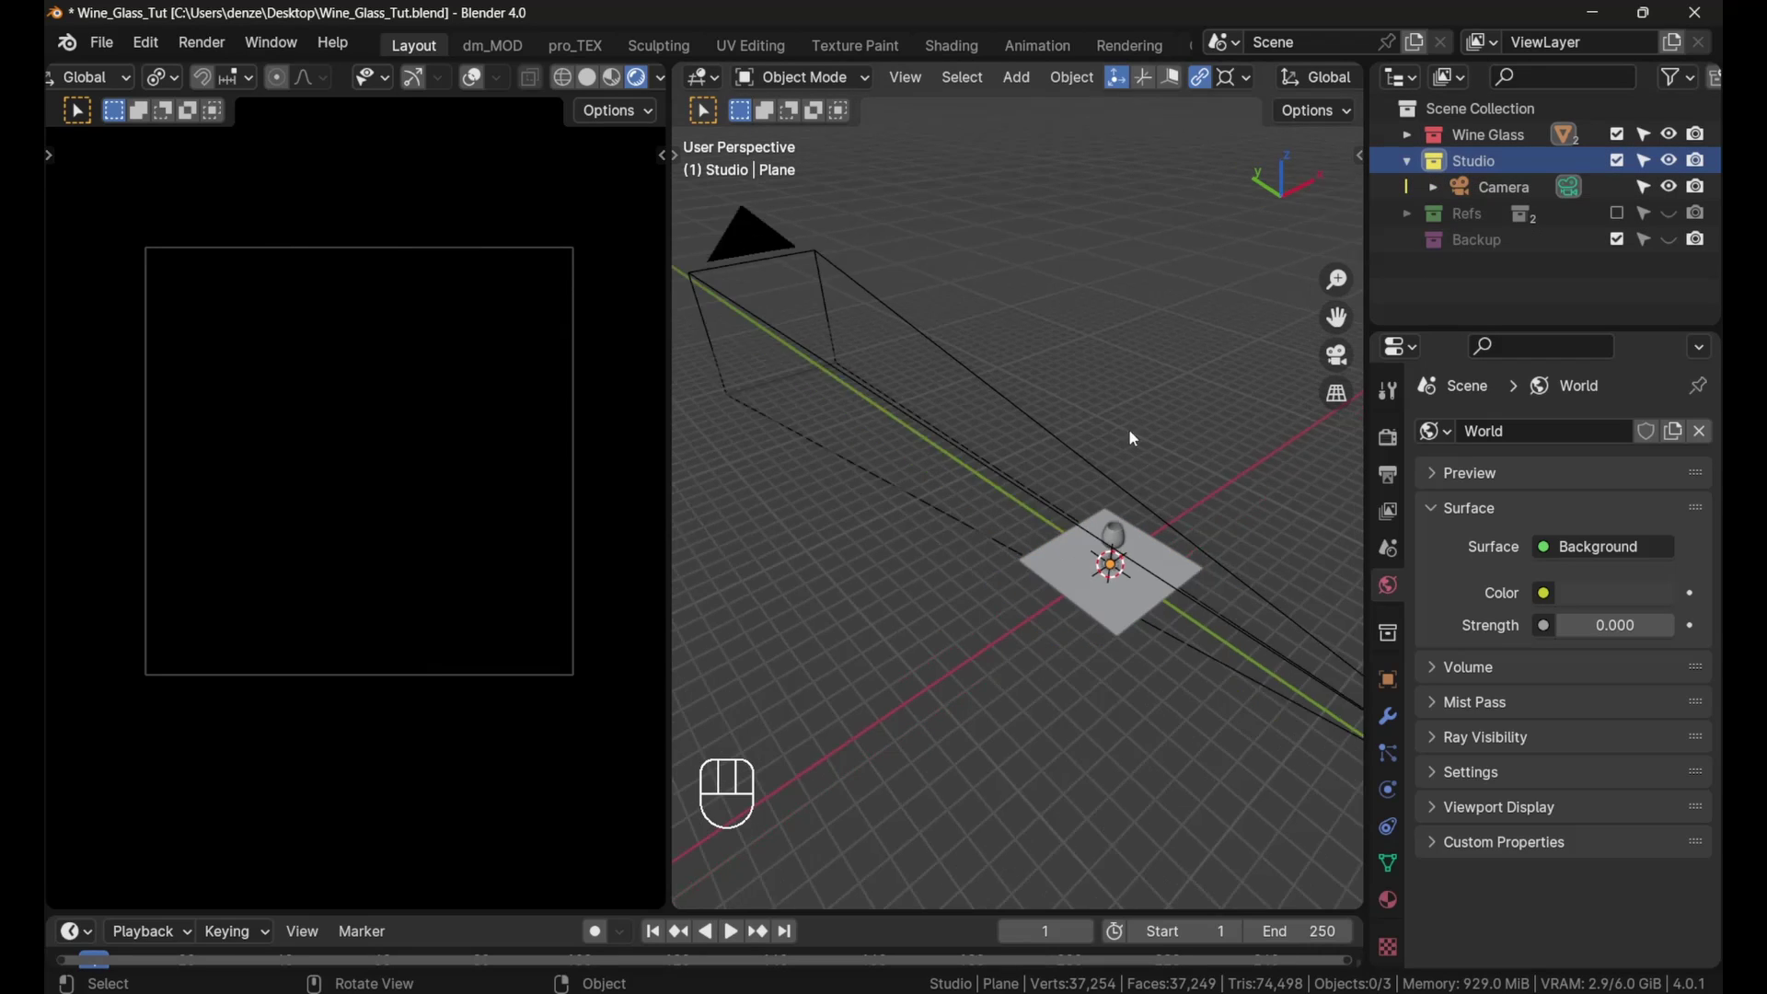
middle_click_drag(1128, 428, 1054, 478, "shift")
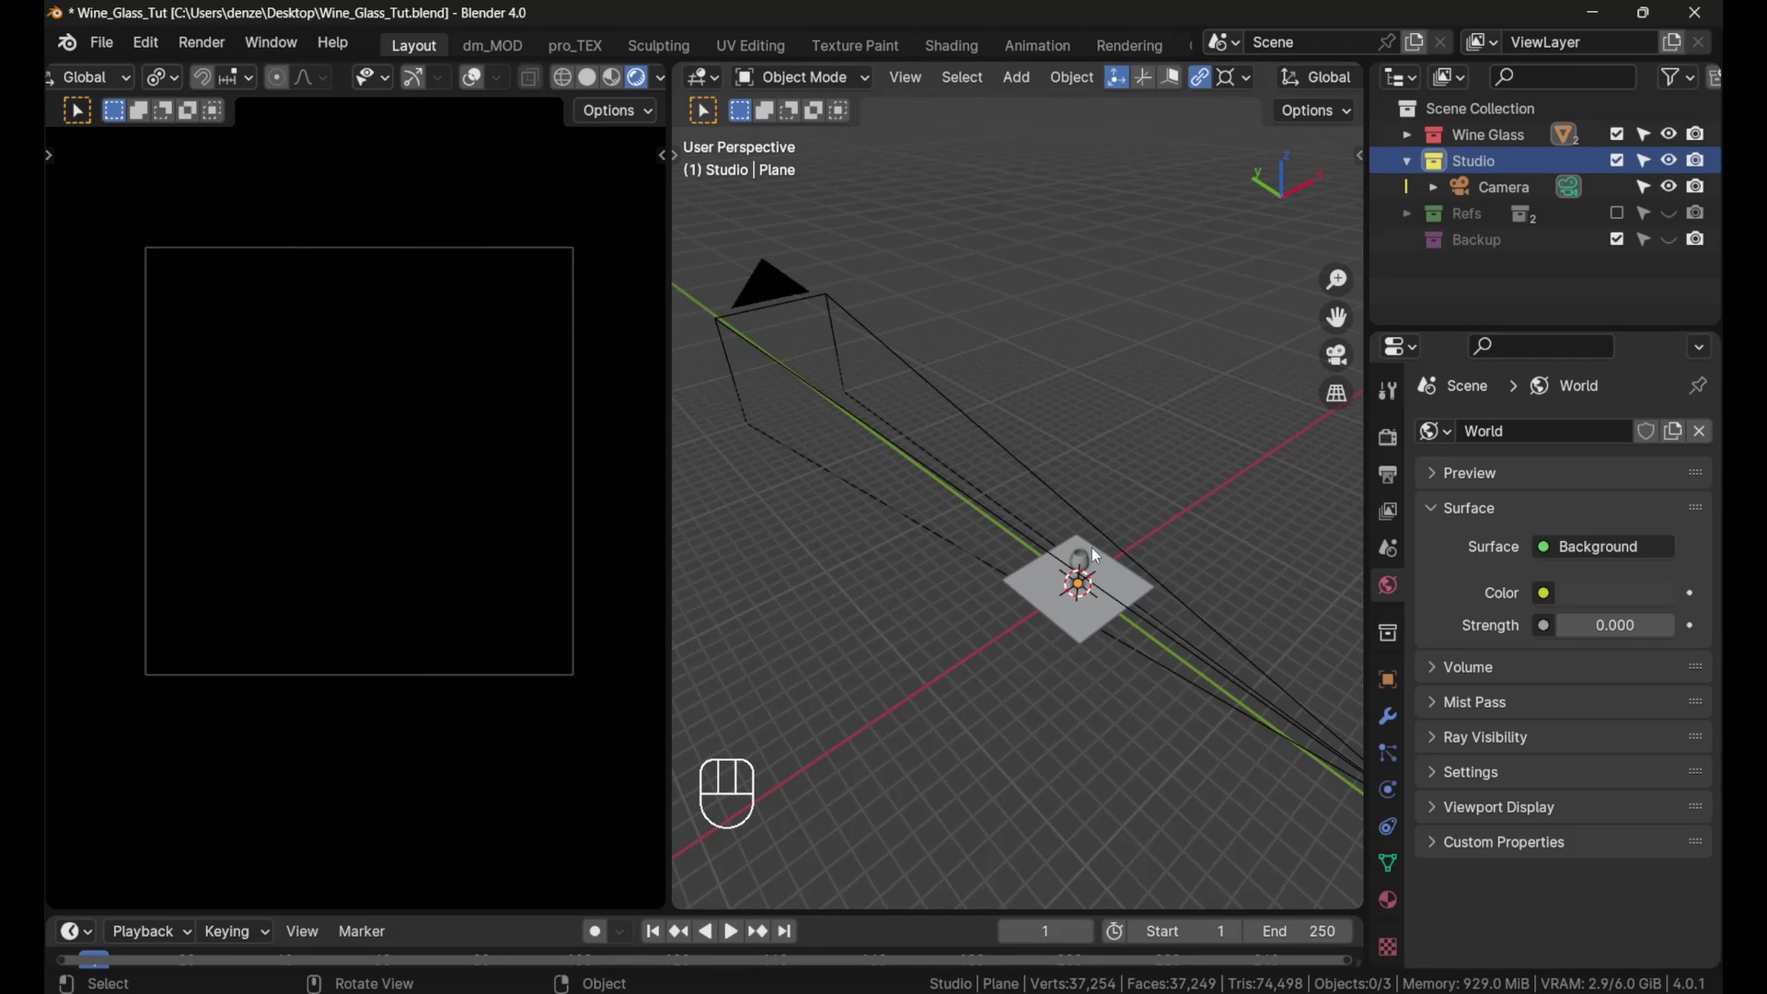
Step: Duplicate the ground plane in place and rotate the copy 90° about the X axis so it stands upright
left_click(1109, 584)
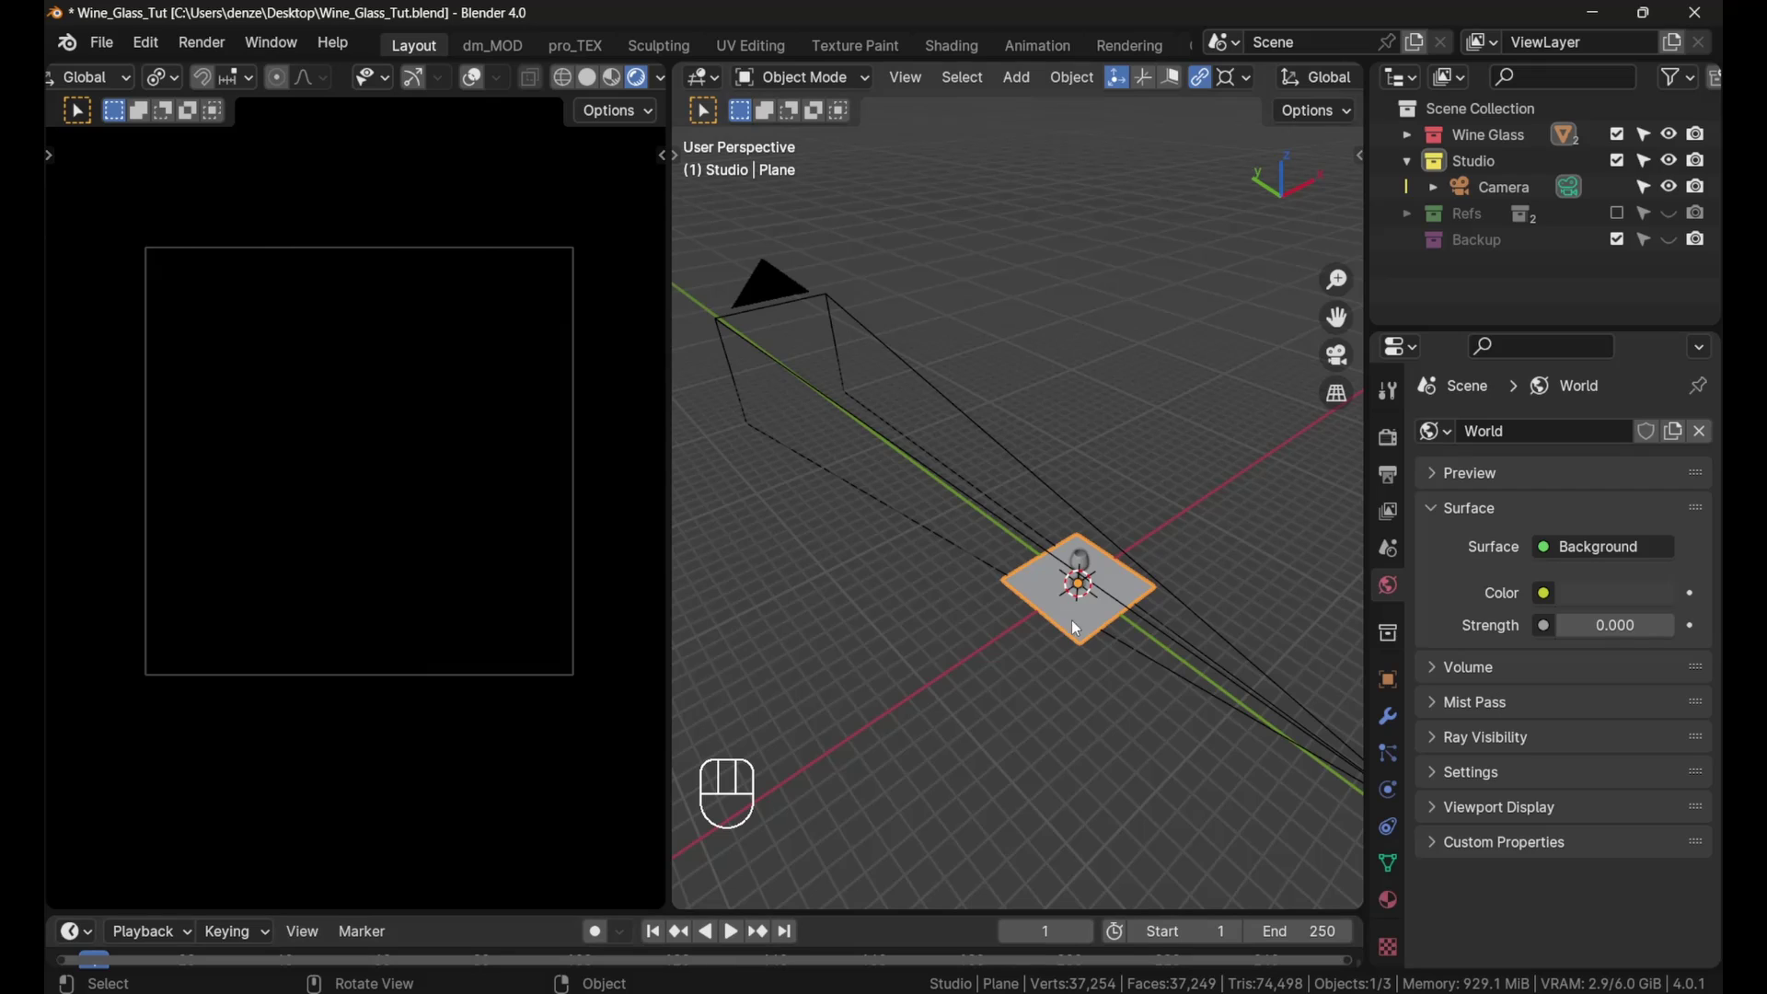
key("shift+d")
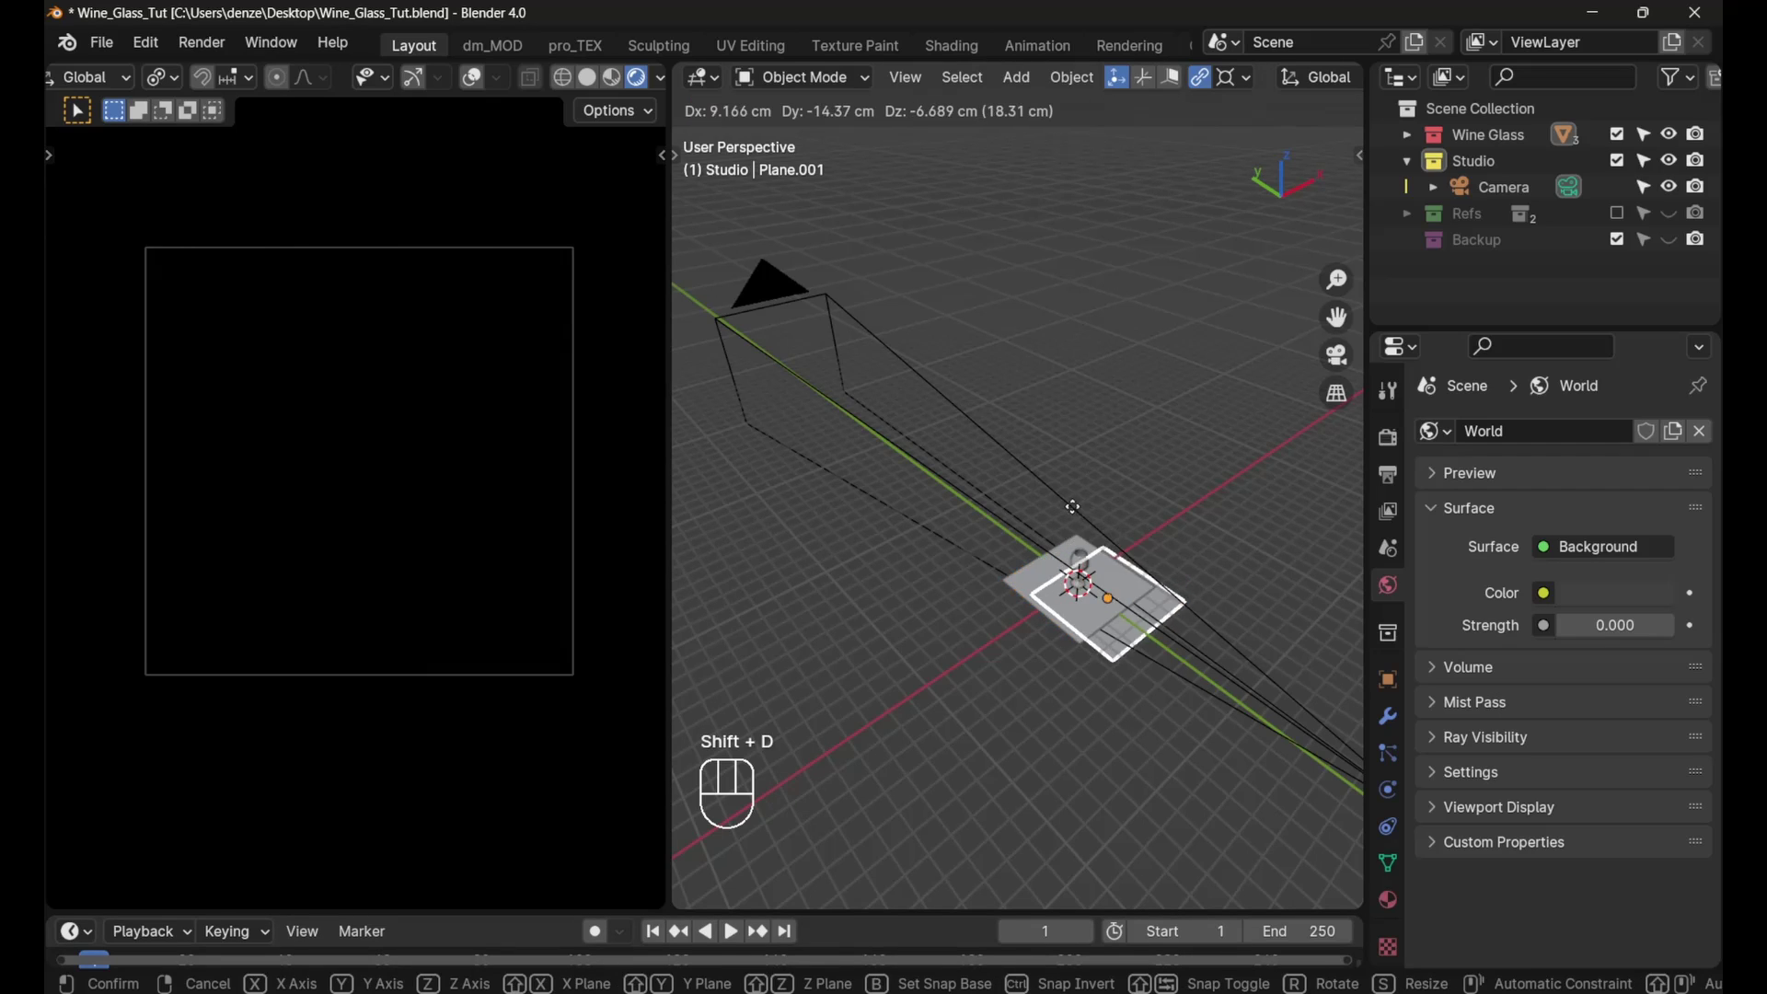
right_click(1130, 617)
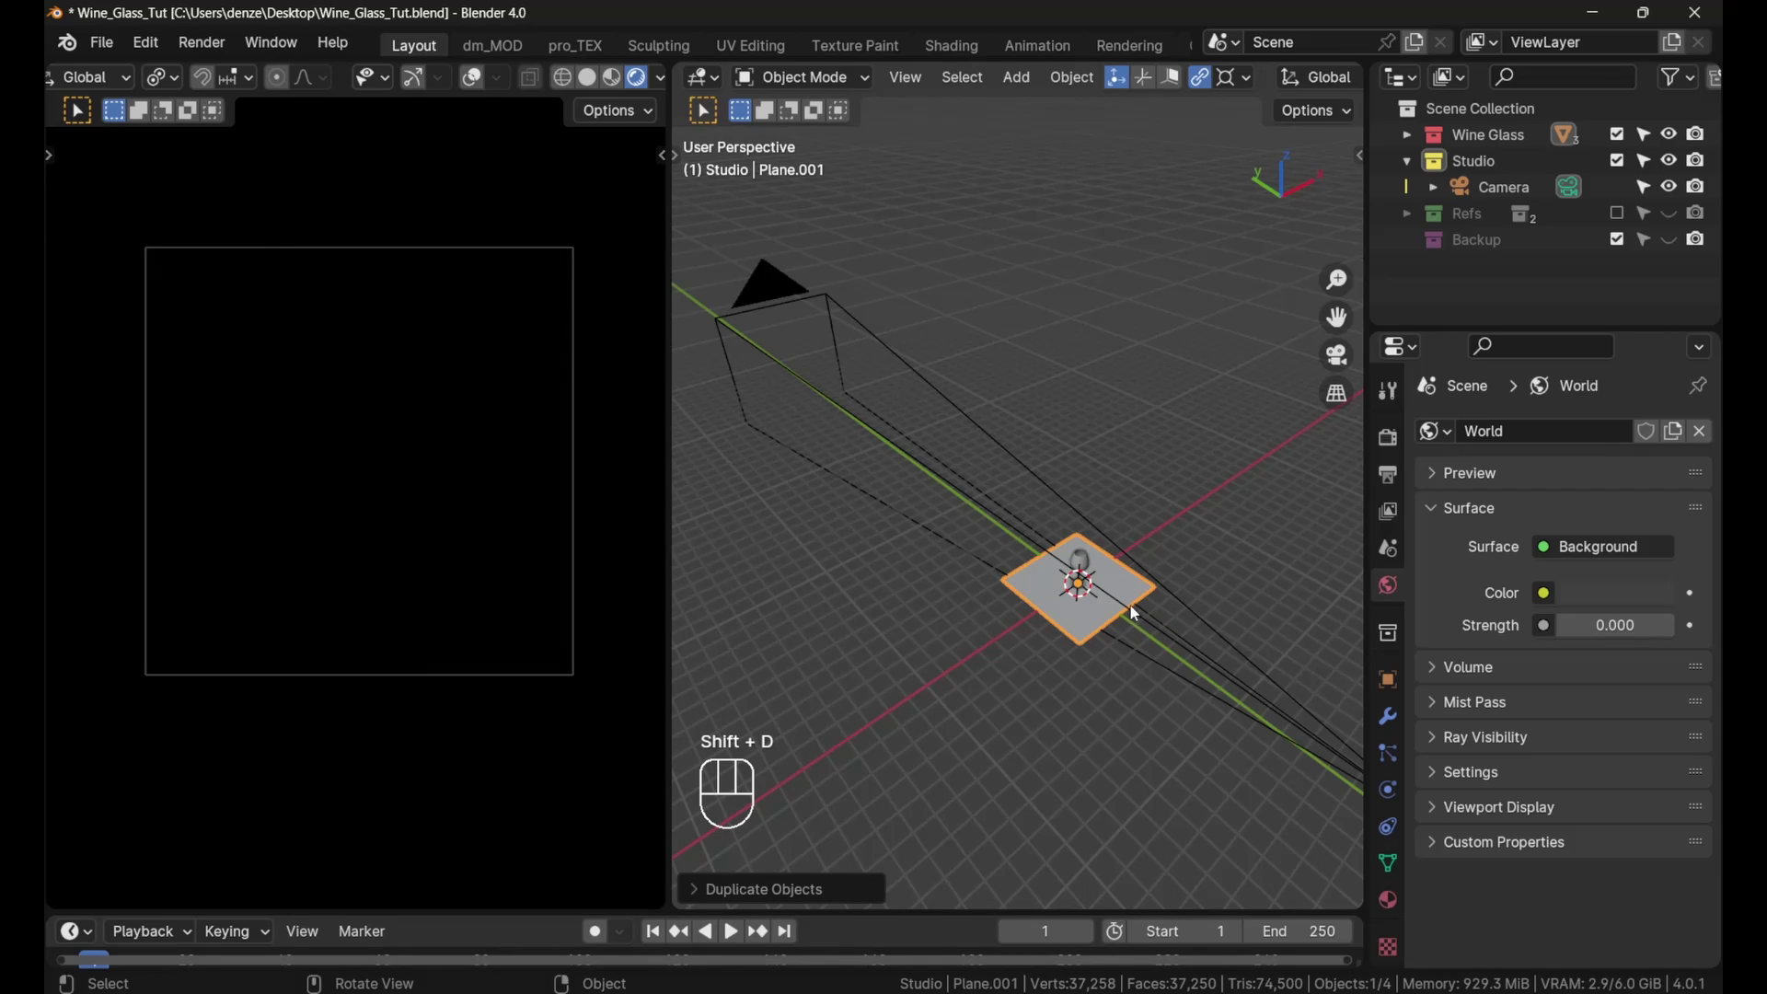
key("r")
key("x")
key("9")
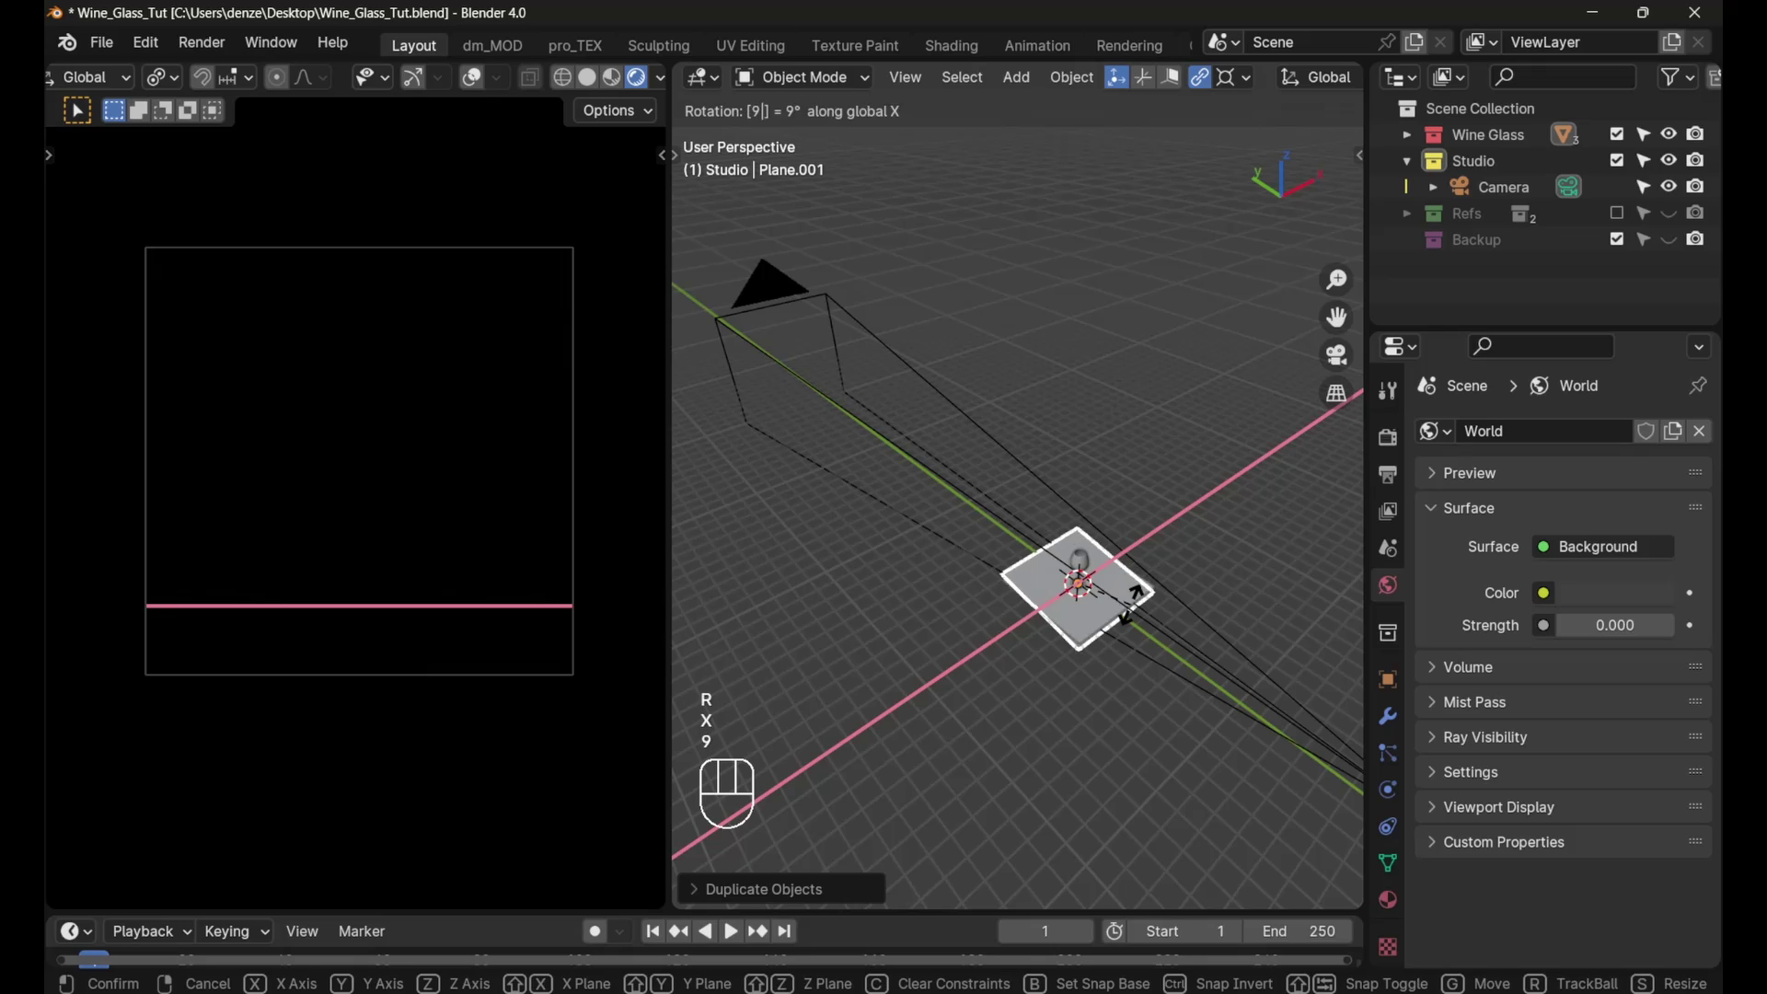
key("0")
key("Return")
Step: Place the upright plane far behind the glass by setting its Y location to 1000 cm
key("g")
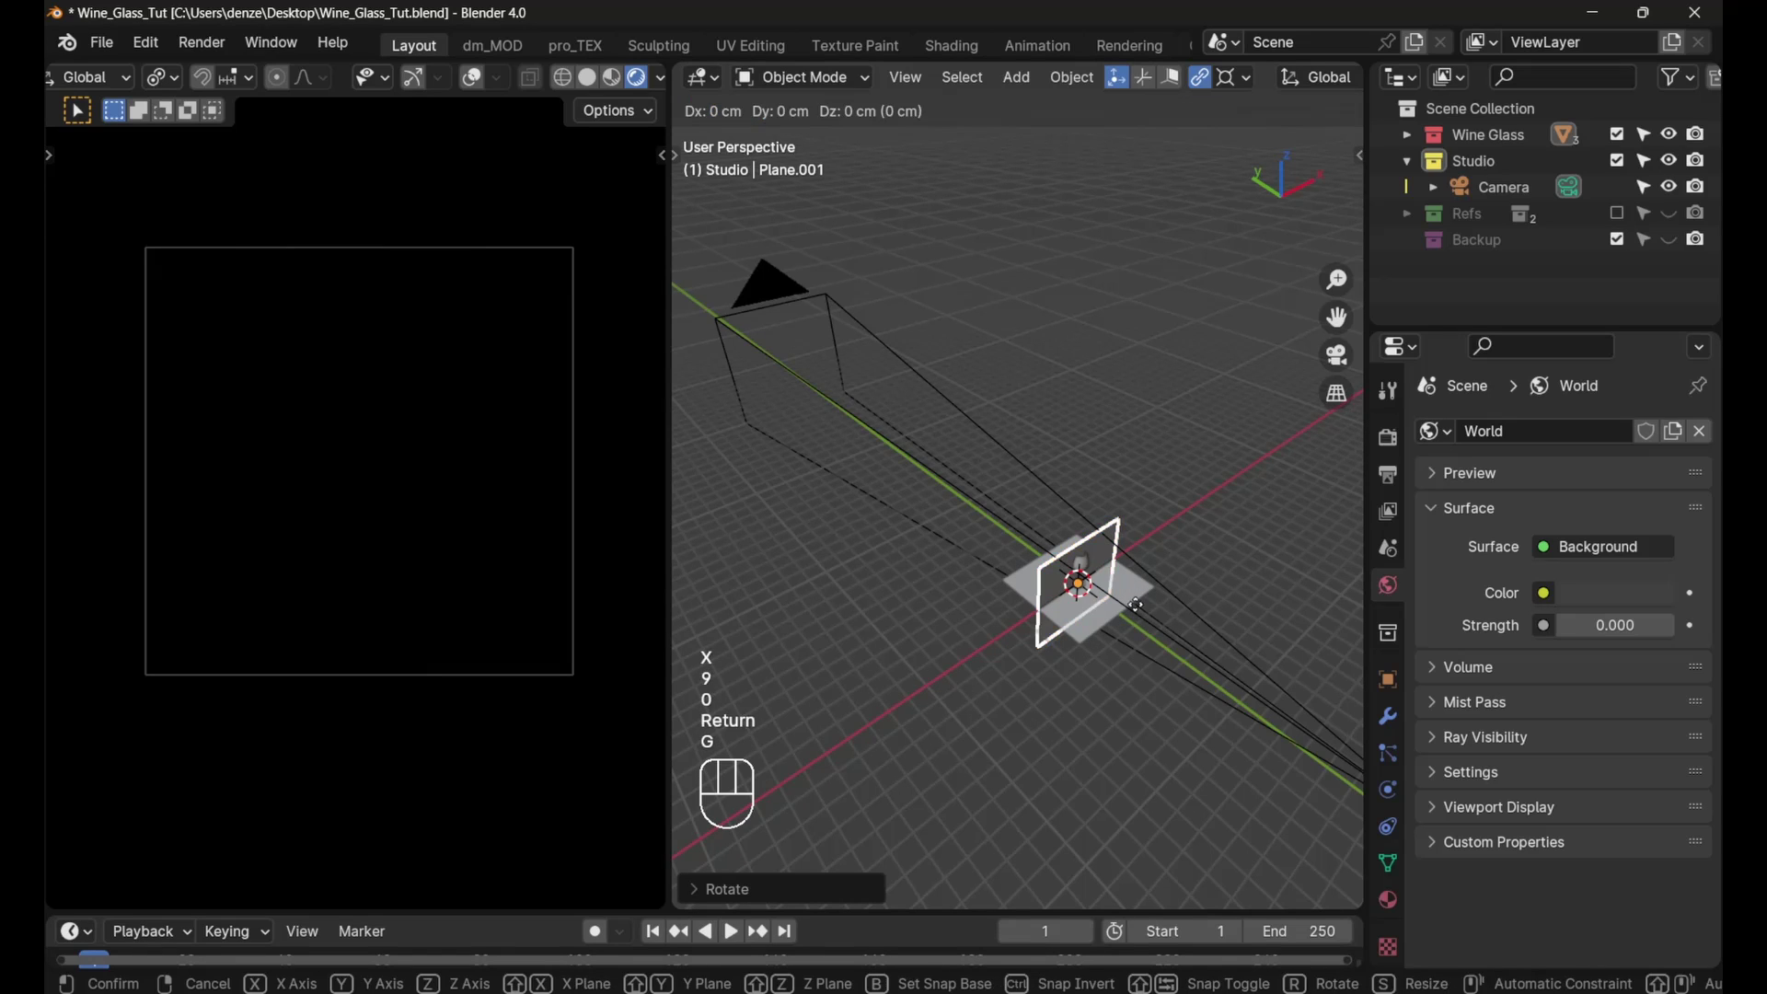
key("y")
right_click(1135, 571)
key("n")
left_click_drag(1217, 236, 1190, 237)
left_click(1190, 236)
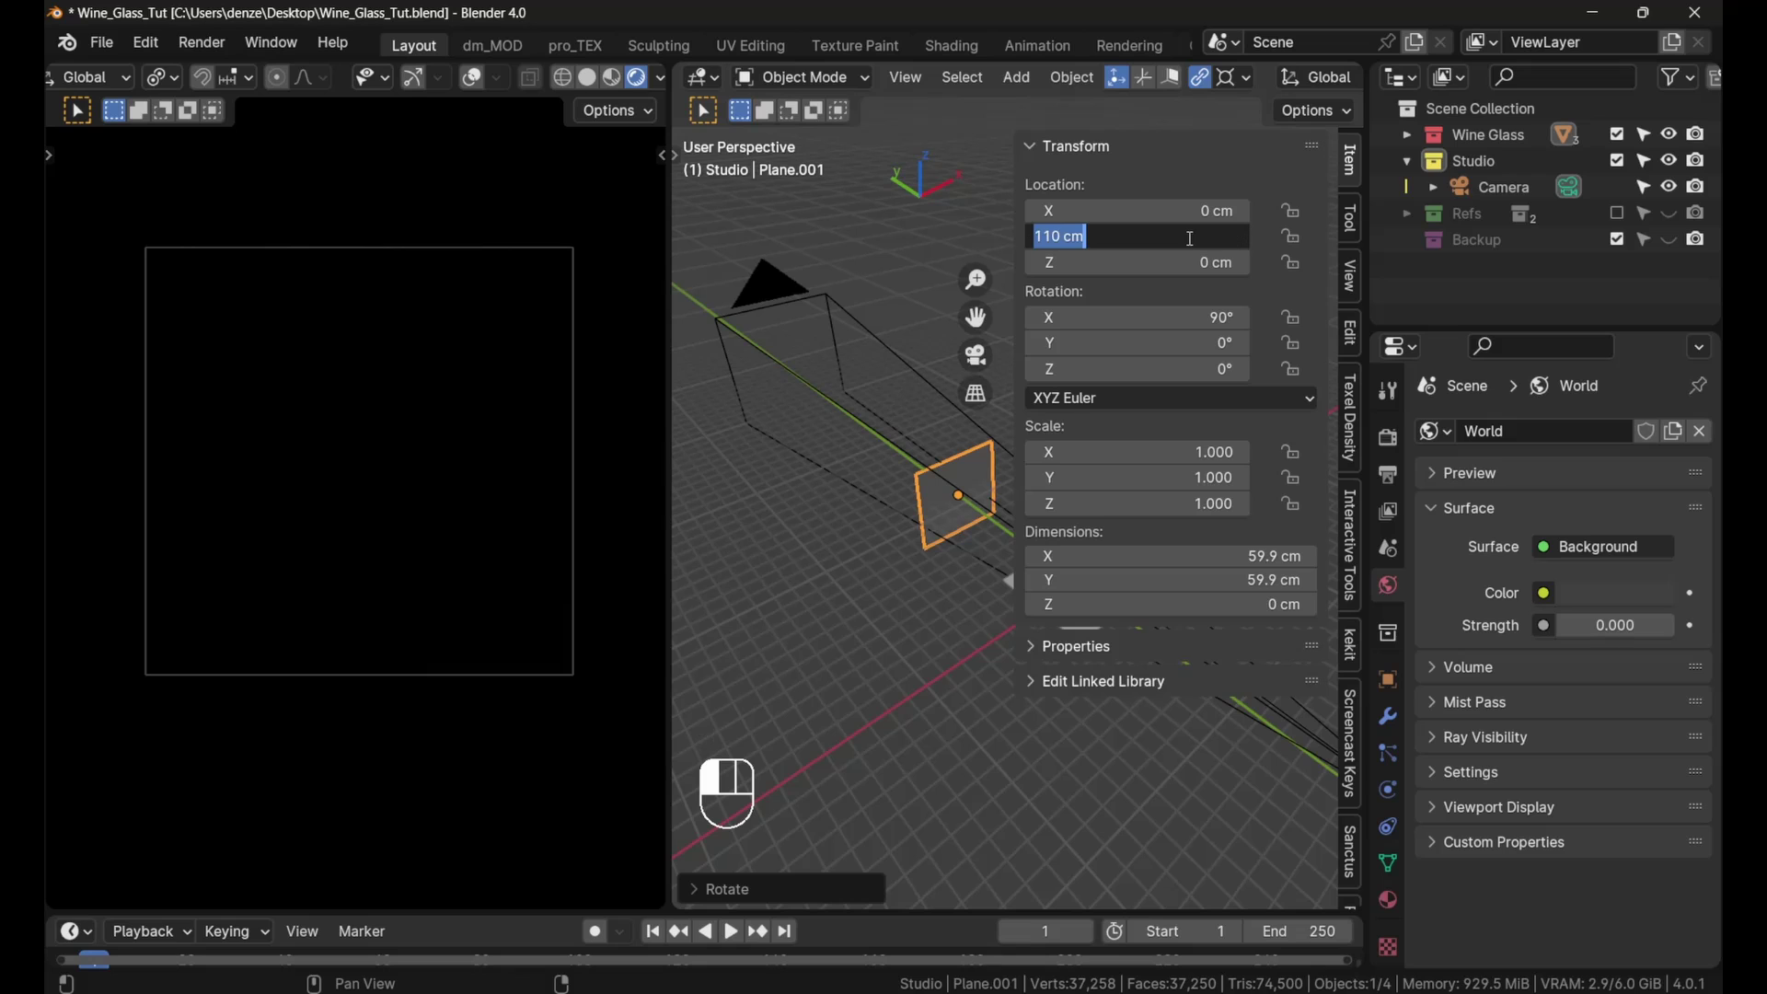
type("1000")
key("Return")
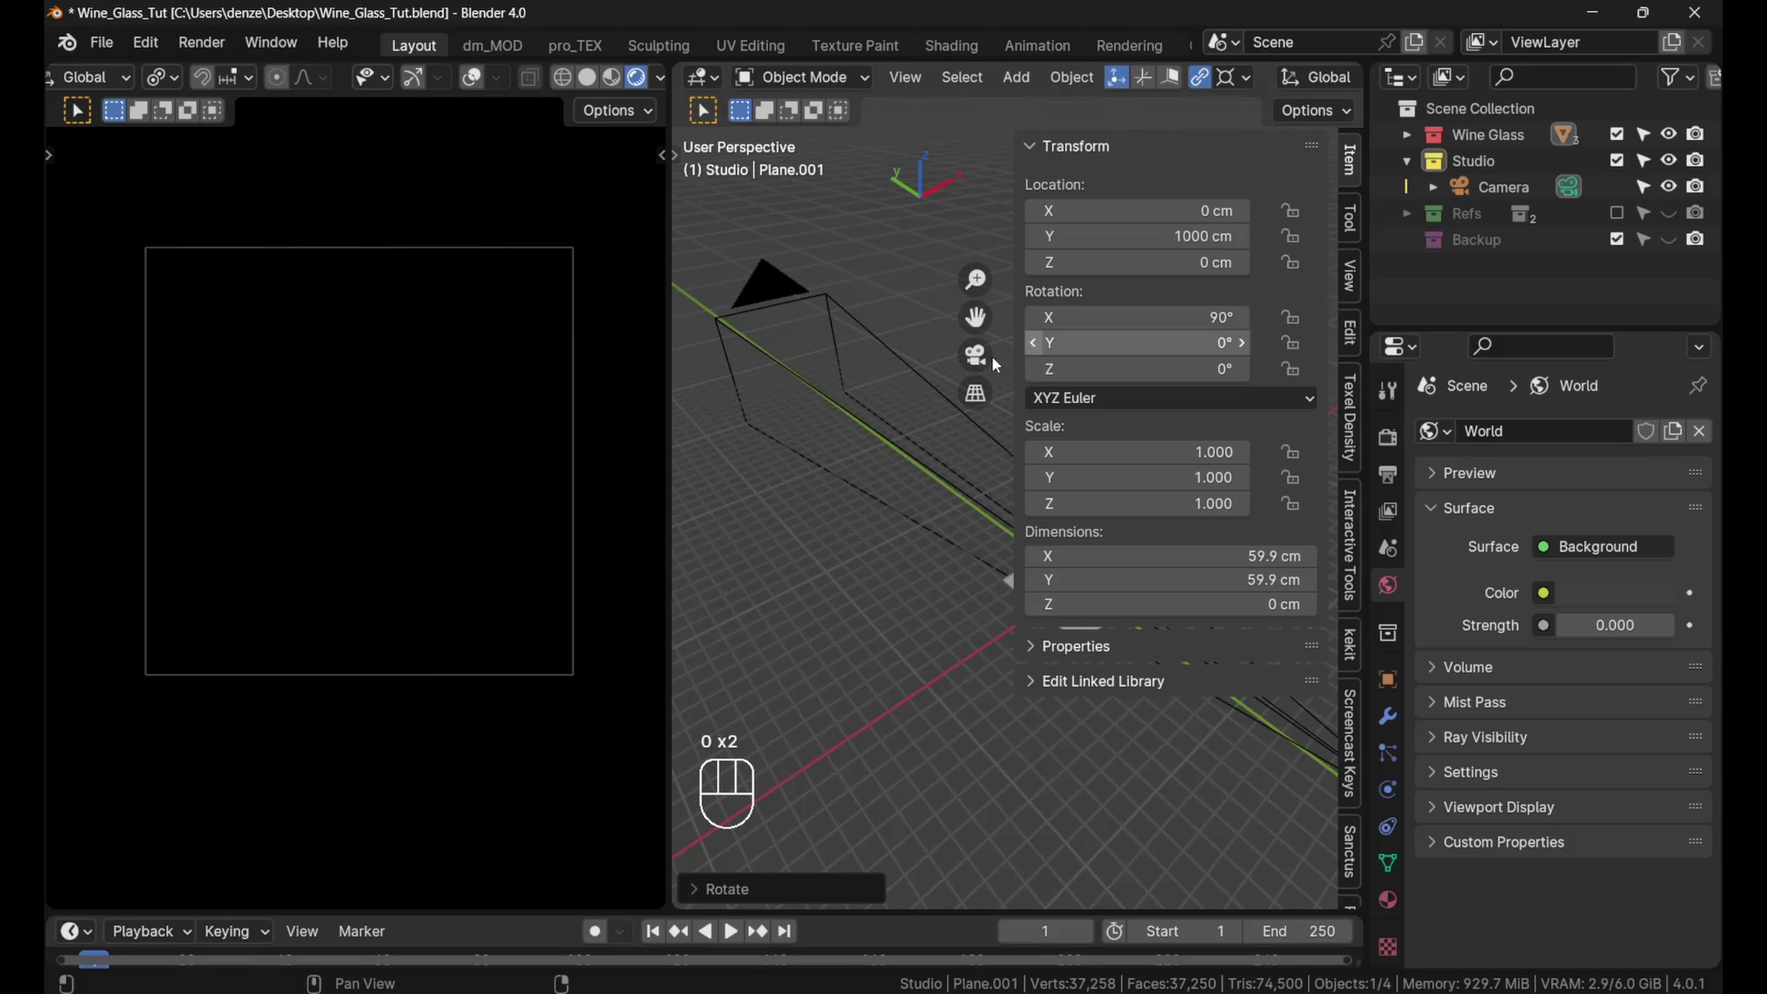
scroll(828, 449, "down", 3)
mouse_move(830, 454)
middle_mouse_down()
mouse_move(824, 396)
mouse_move(826, 432)
mouse_move(770, 437)
mouse_move(832, 473)
mouse_move(858, 451)
middle_mouse_up()
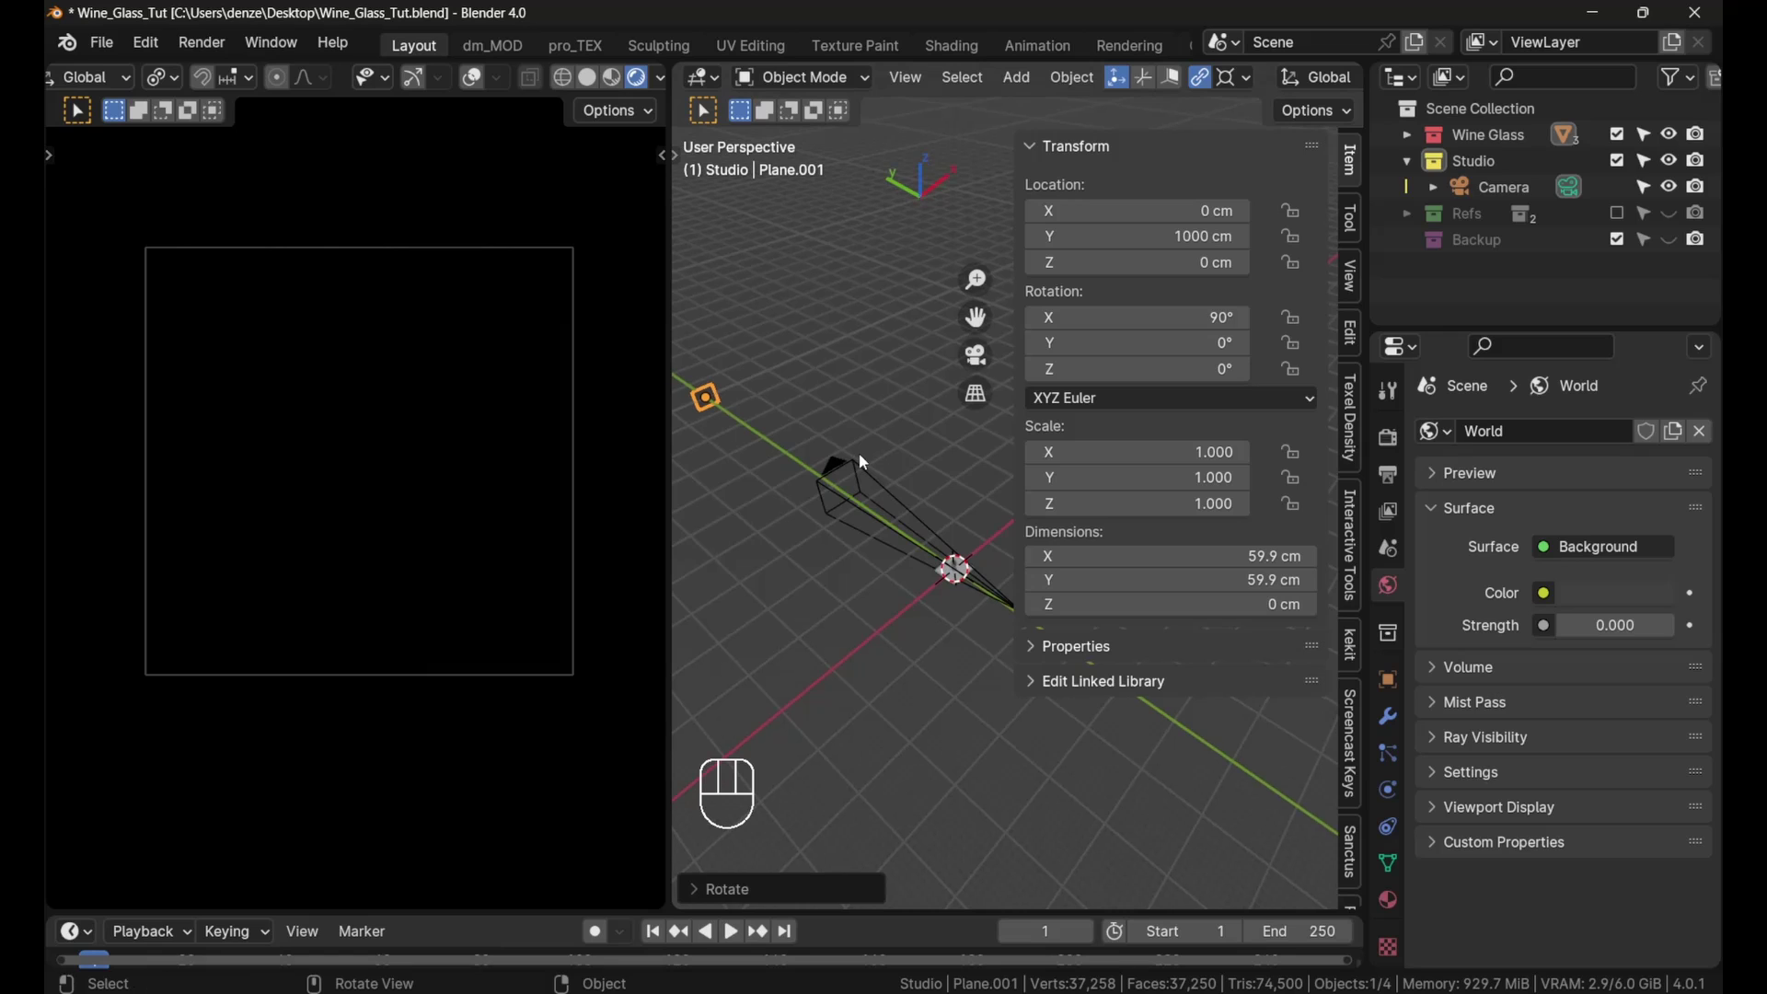
key("n")
Step: Scale up the upright plane's mesh in Edit Mode until it forms a large backdrop, several times its original size
middle_click_drag(754, 370, 908, 416, "shift")
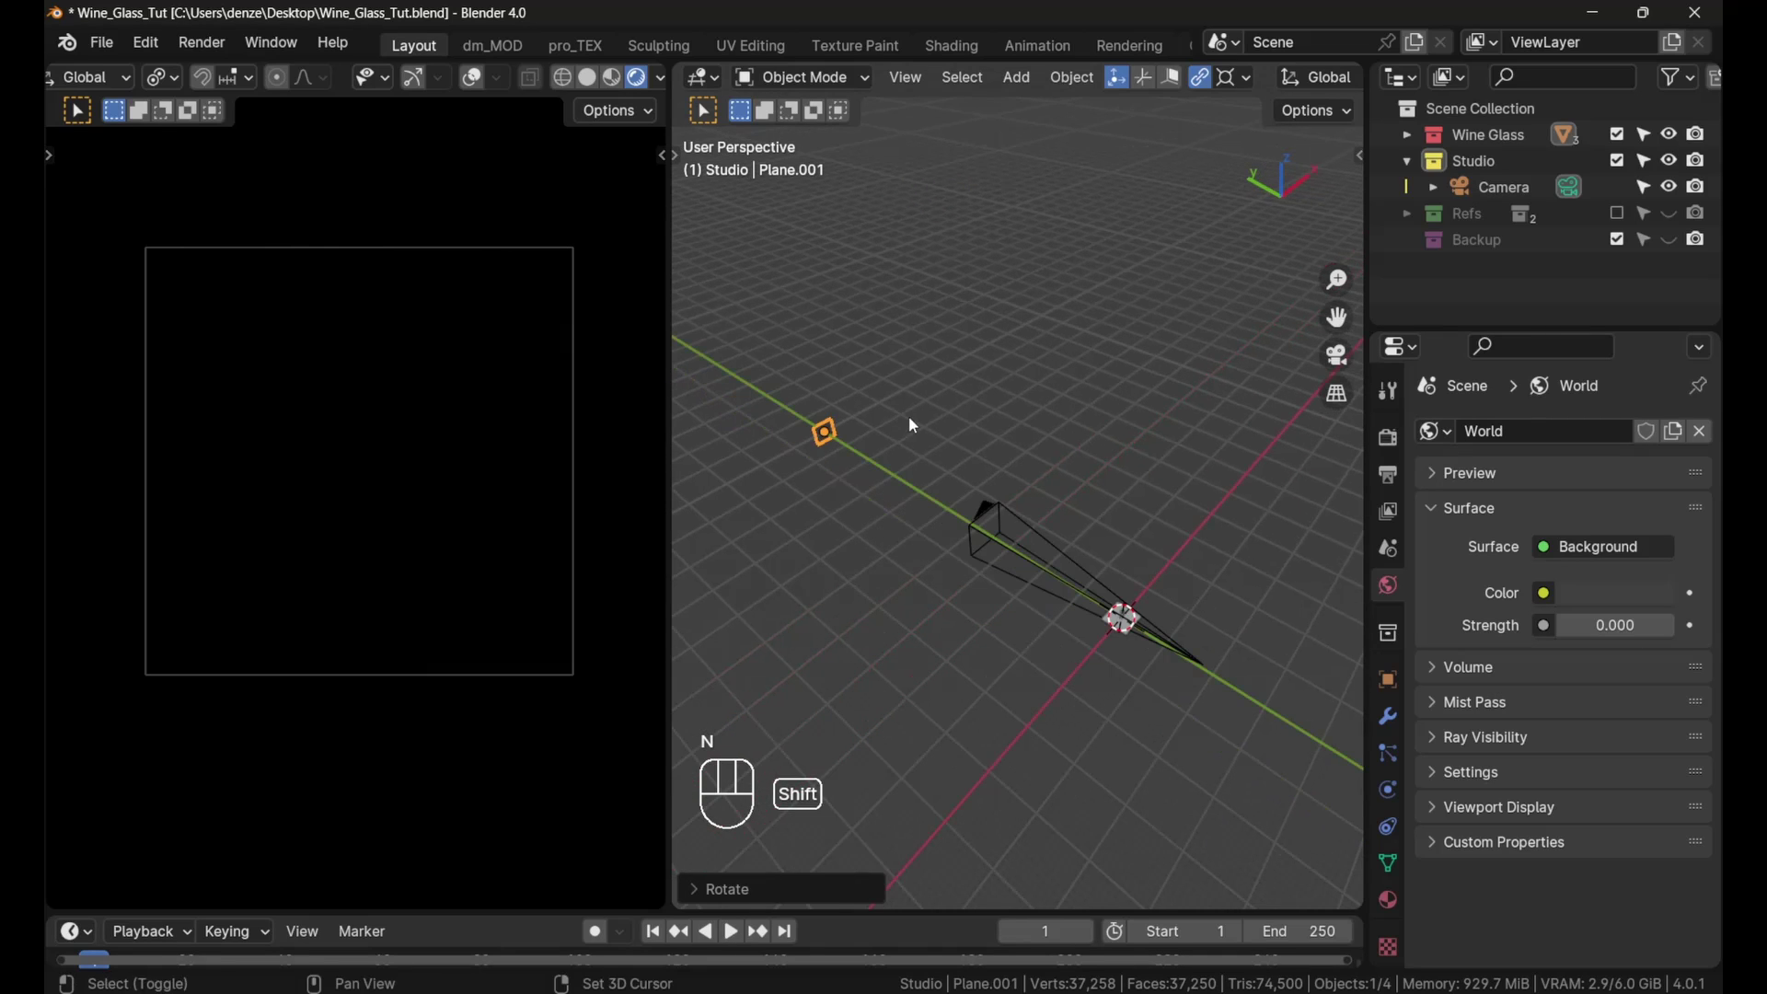
key("Tab")
key("s")
left_click(1004, 426)
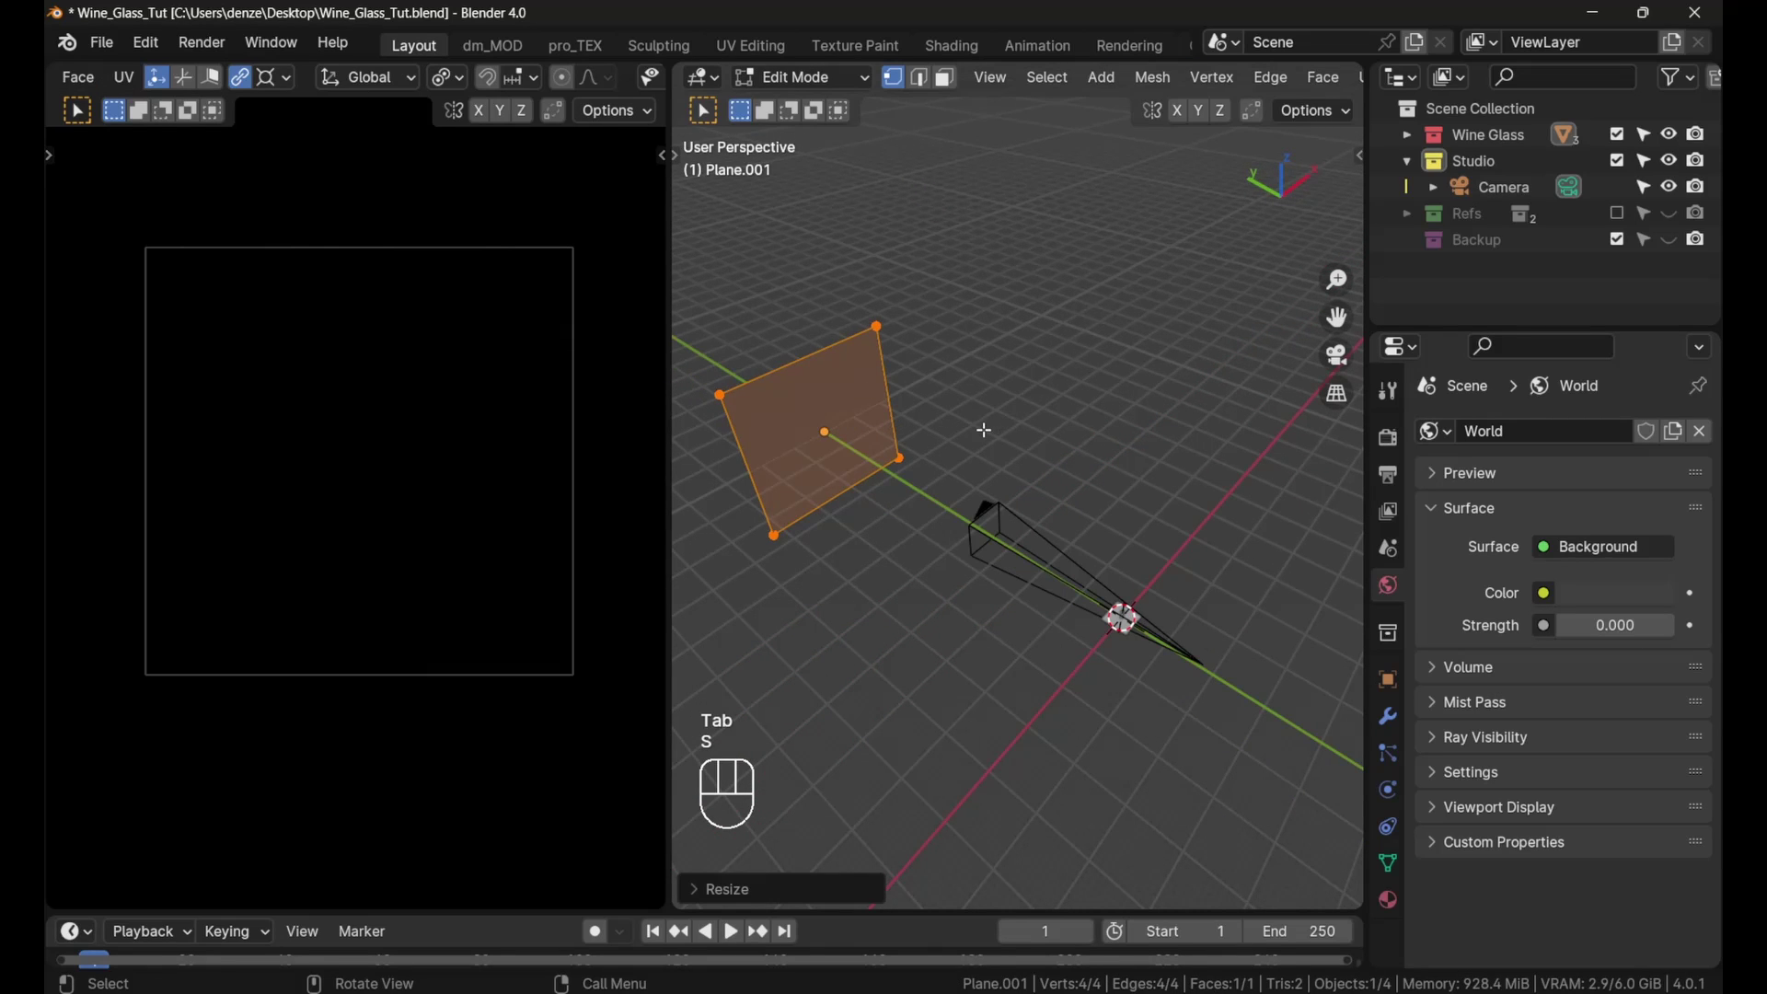
key("s")
left_click(1014, 444)
key("Tab")
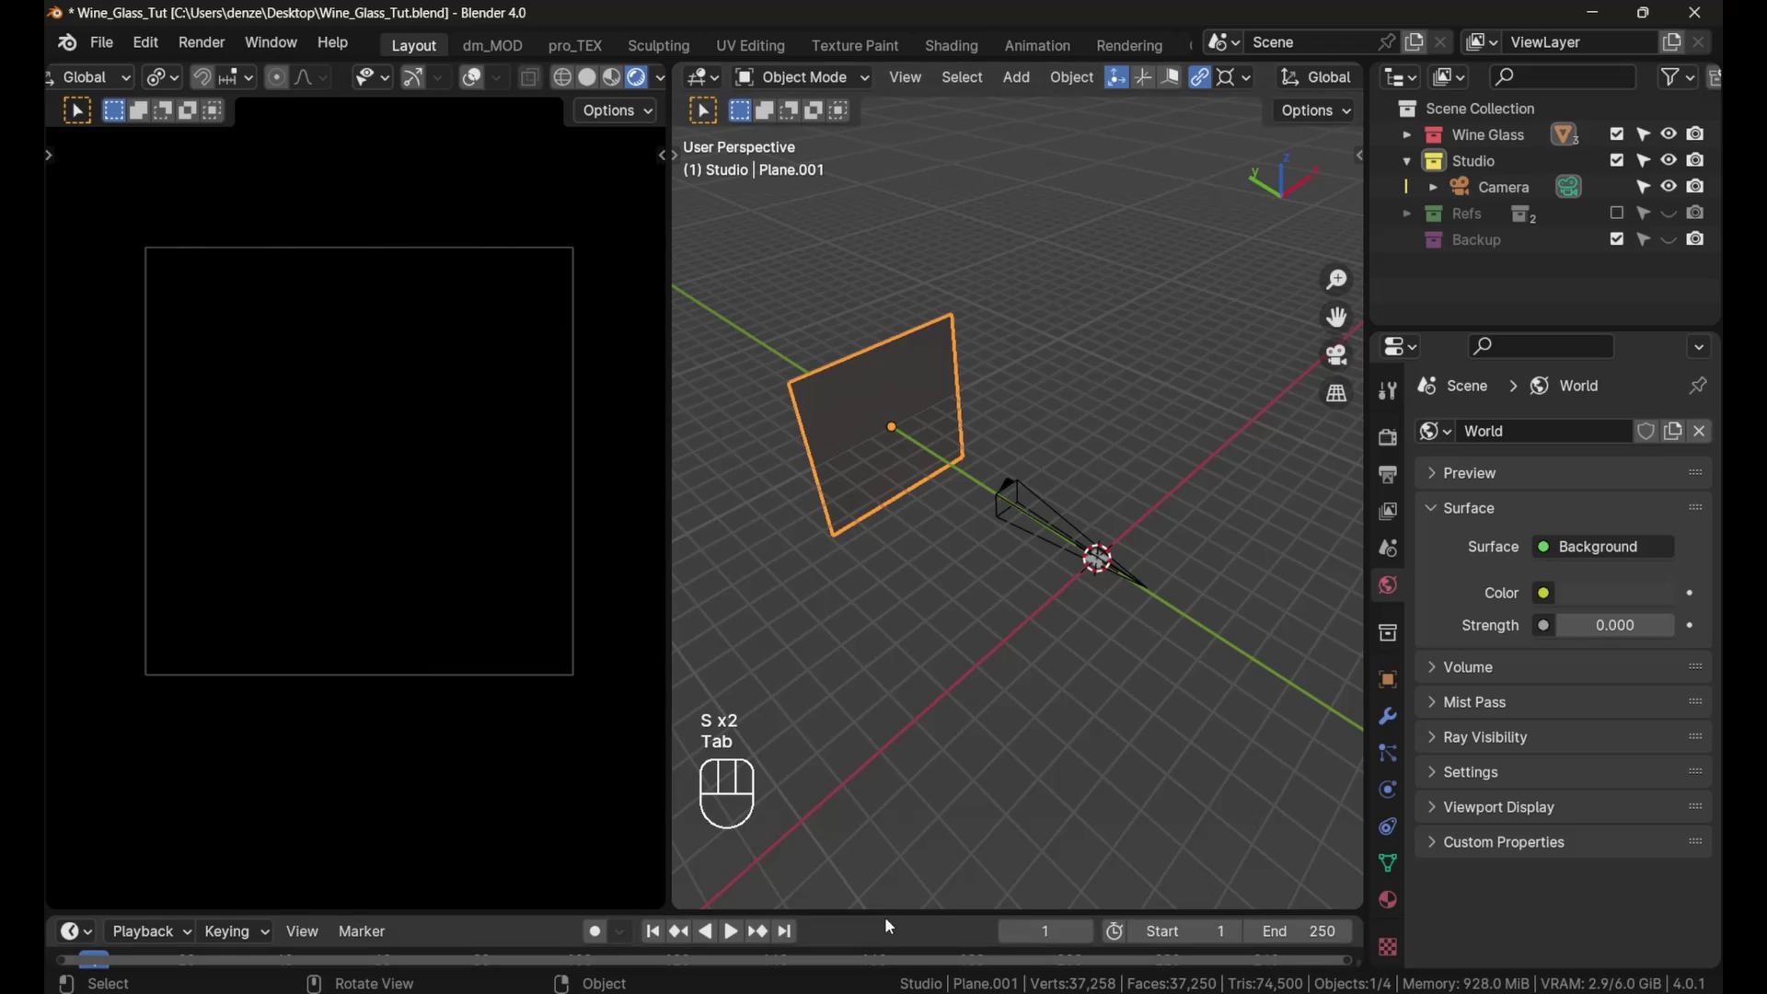
Step: Turn the timeline area into an enlarged Shader Editor with the backdrop plane selected
left_click_drag(886, 916, 791, 696)
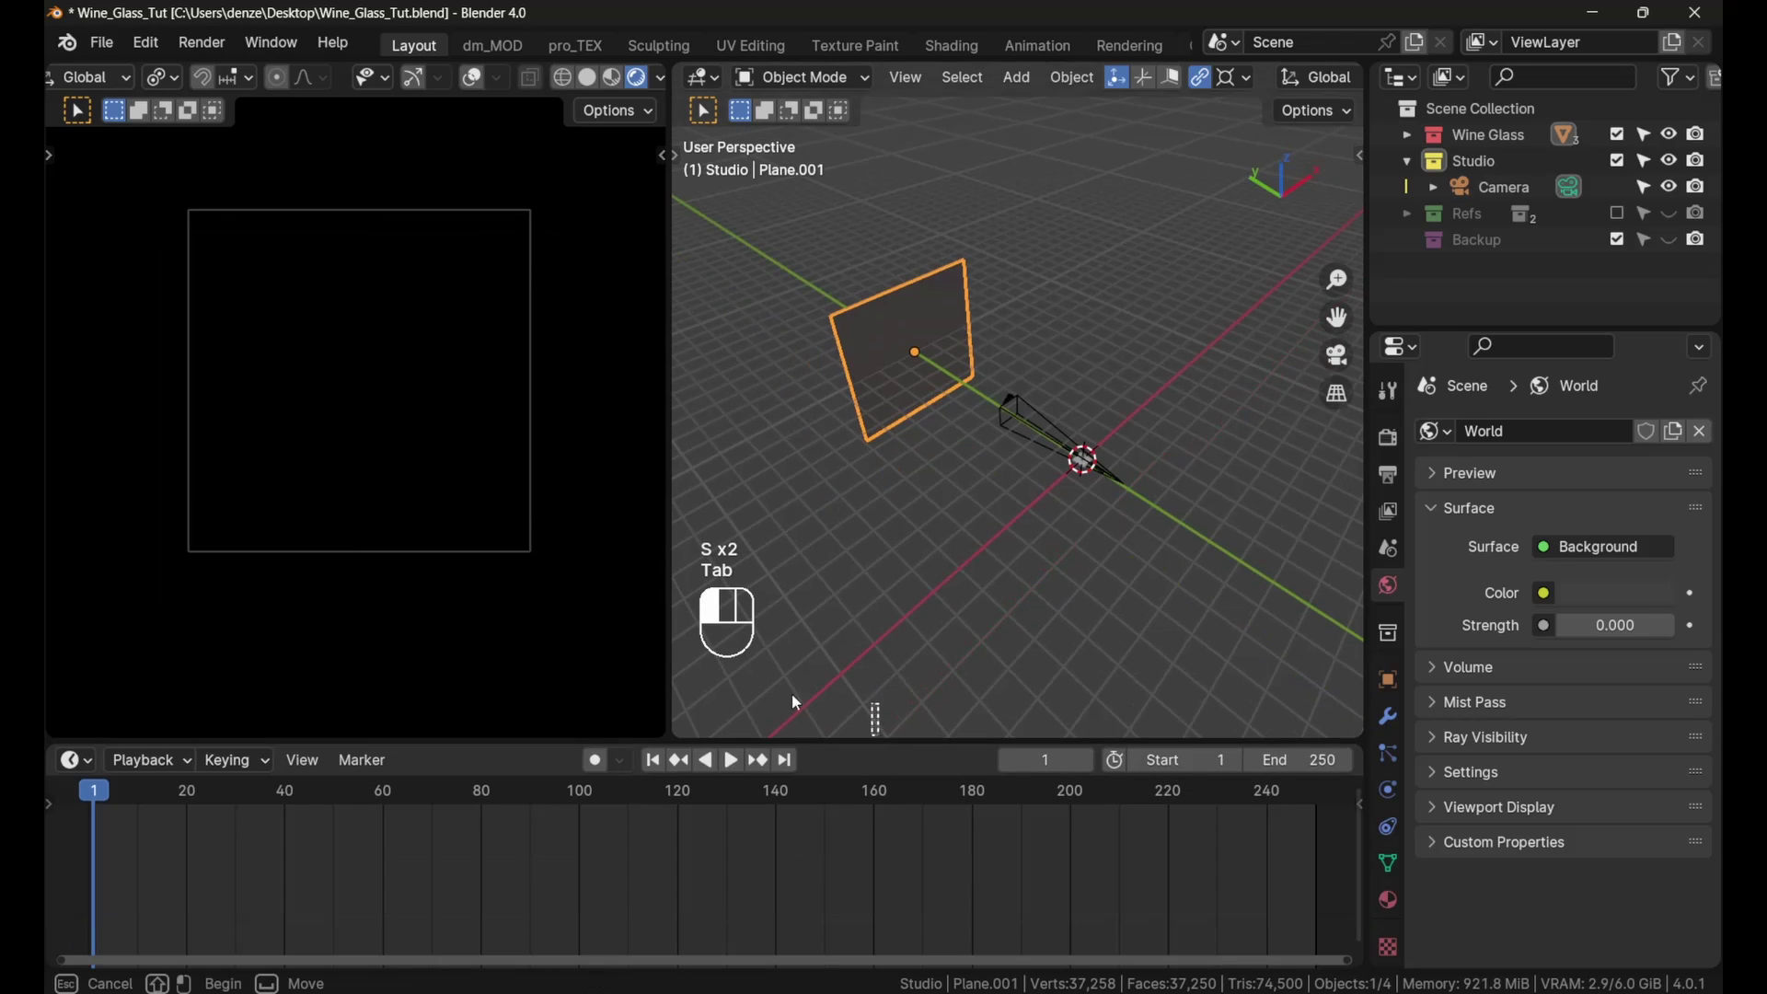
left_click(81, 770)
left_click(175, 679)
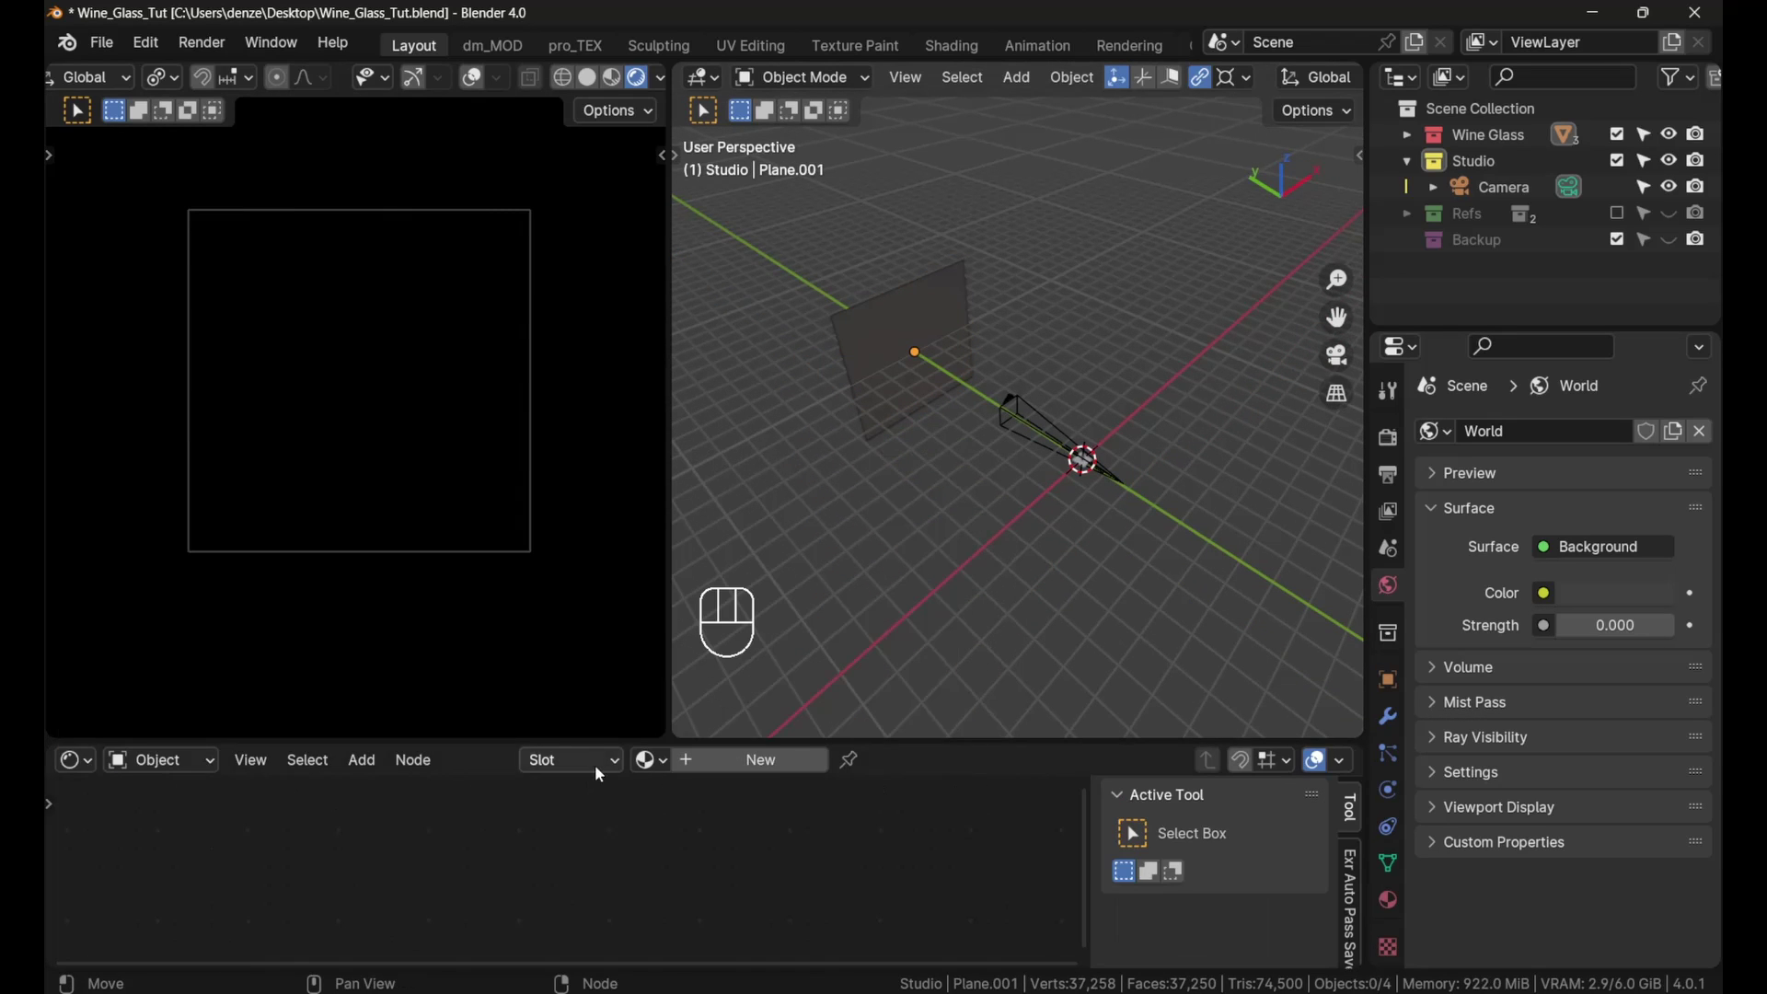
left_click_drag(596, 741, 598, 714)
left_click(876, 318)
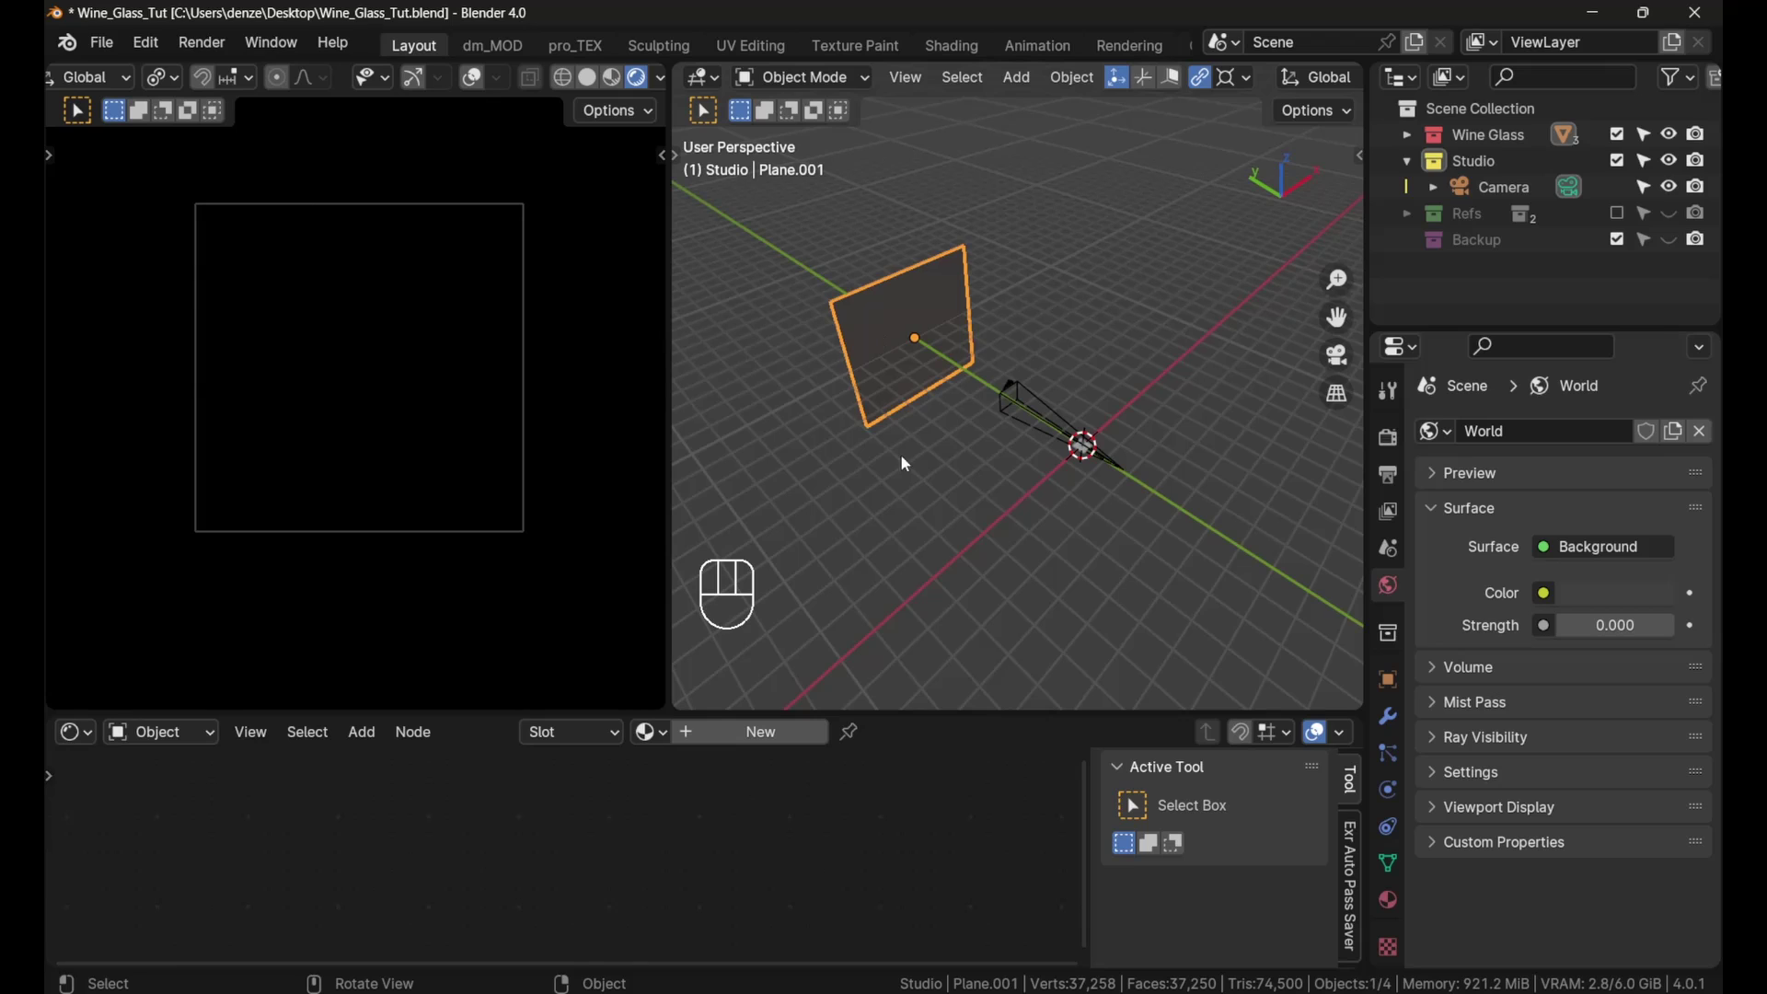
left_click_drag(743, 715, 747, 611)
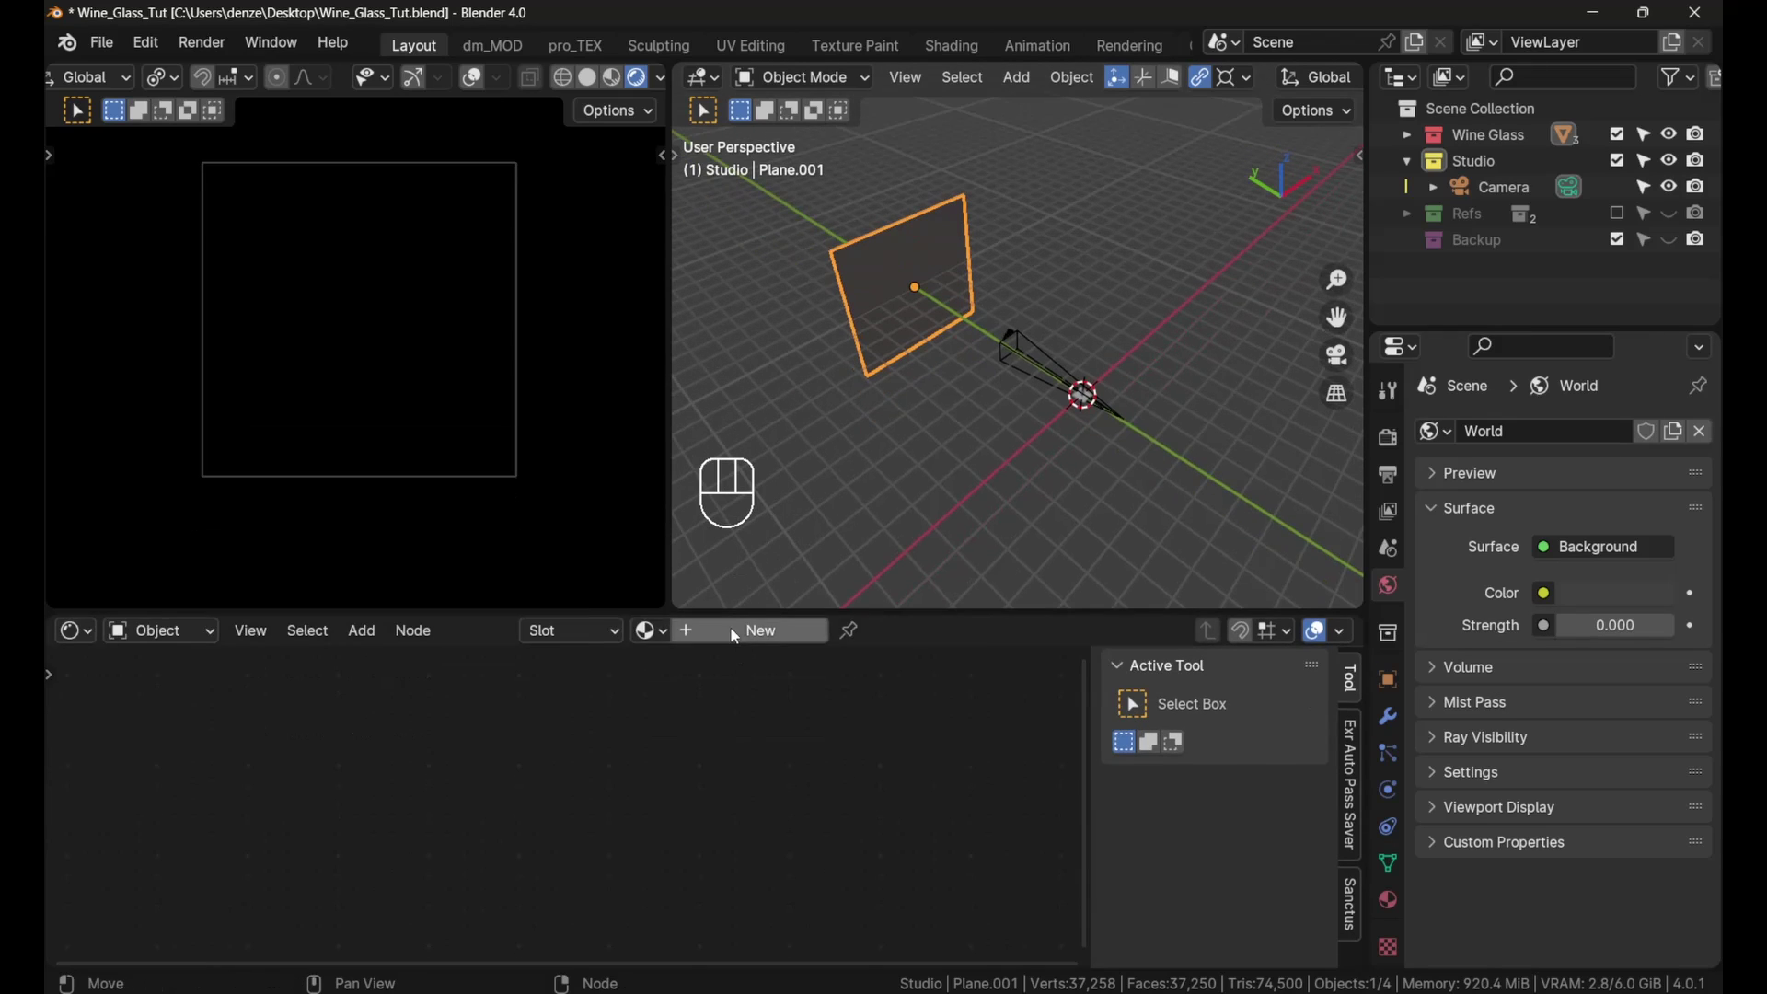
Step: Create a new material named Light on the backdrop plane
left_click(792, 631)
left_click(795, 632)
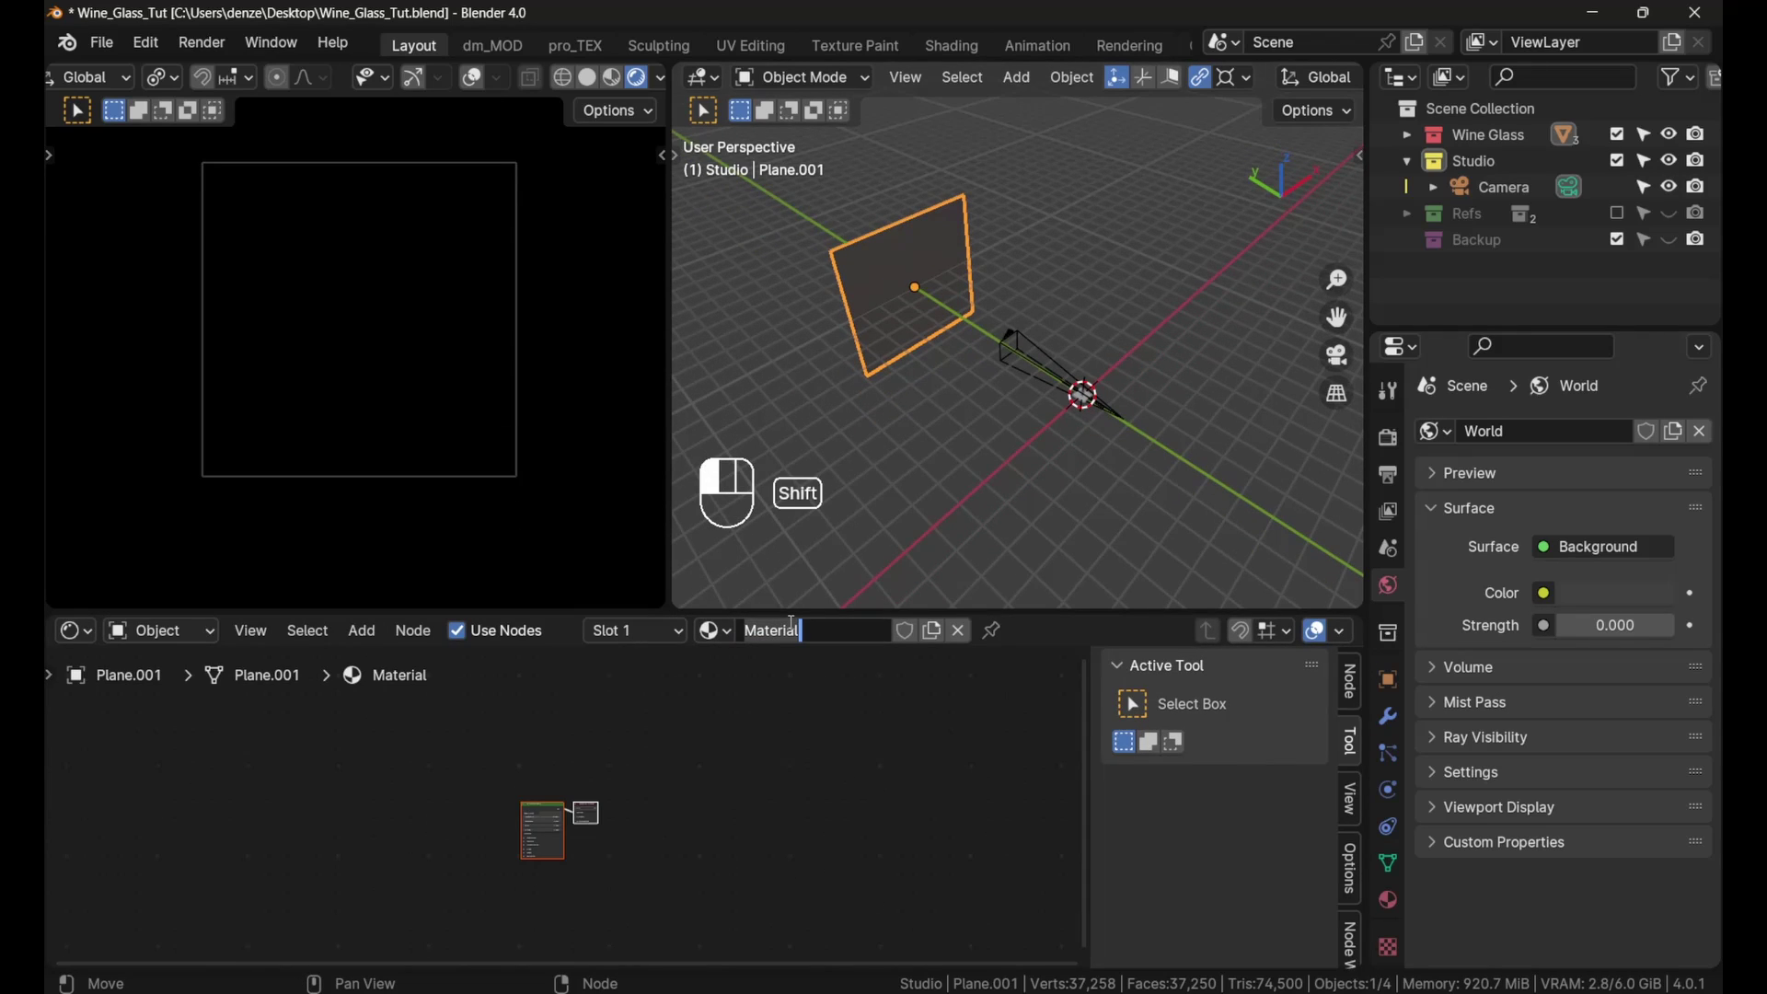
type("Light")
key("BackSpace")
key("BackSpace")
key("BackSpace")
type("ght")
key("Return")
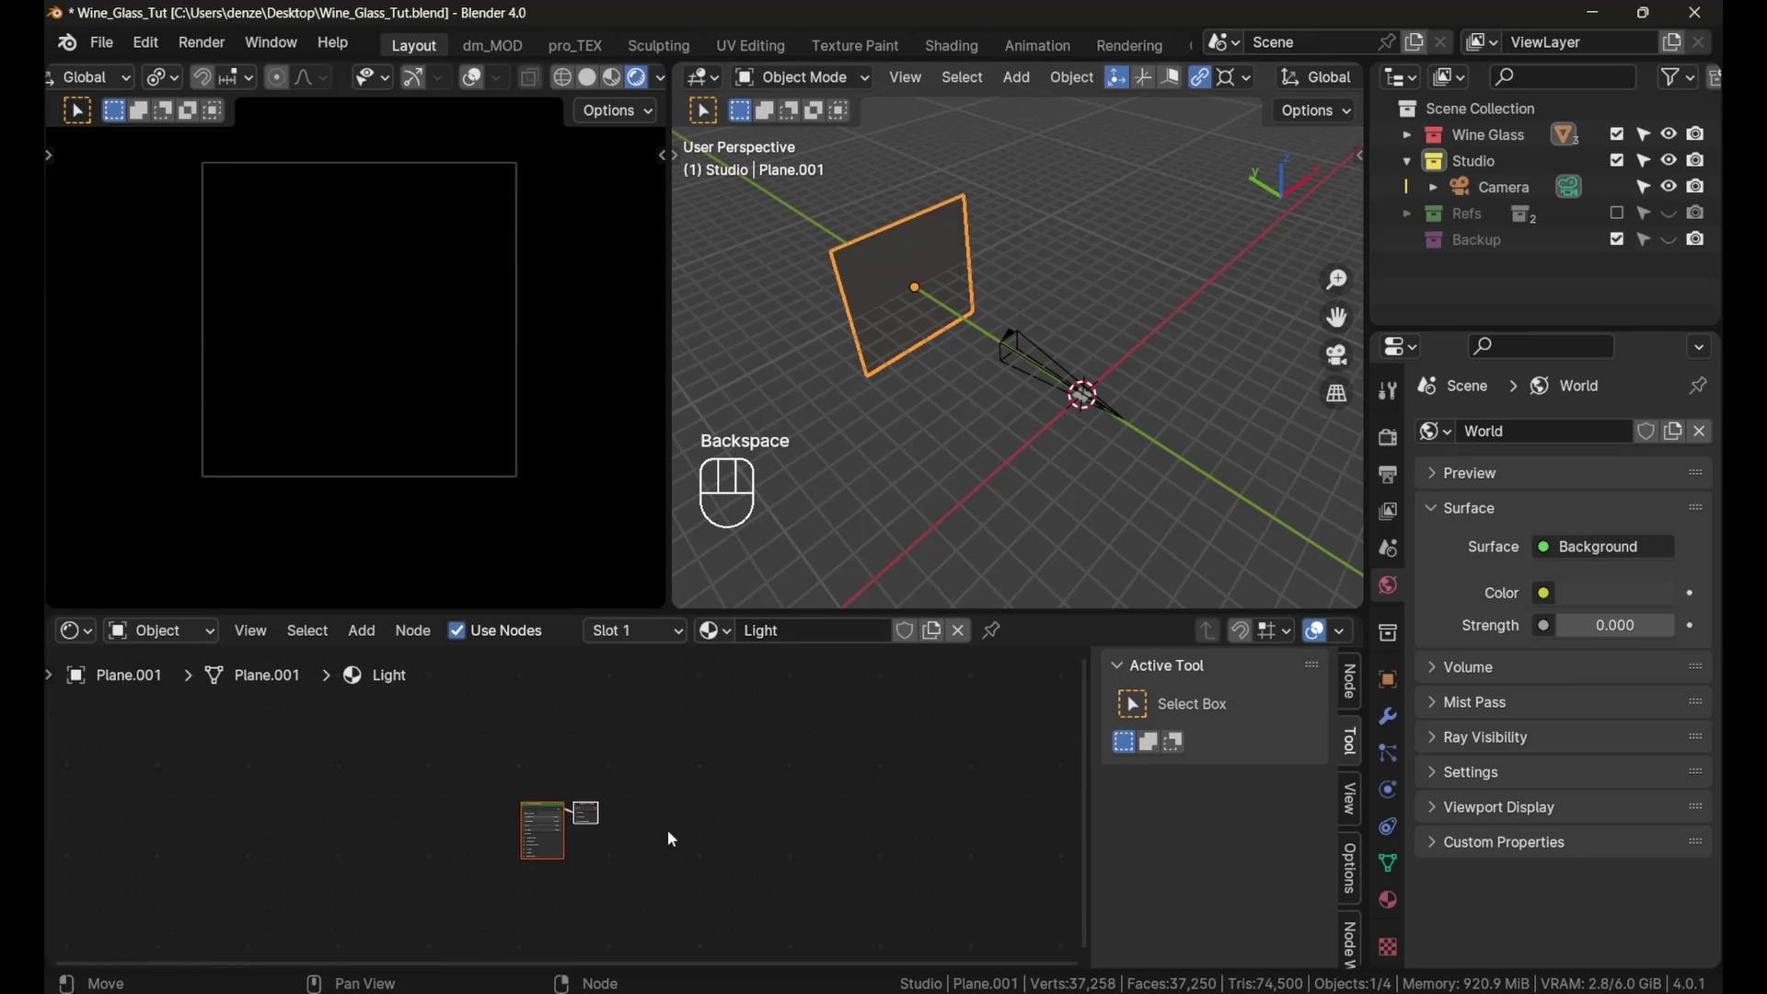
Step: Replace the Light material's Principled BSDF with an Emission shader connected to the Material Output's Surface
scroll(667, 830, "up", 3)
middle_click_drag(666, 830, 721, 822)
scroll(721, 822, "up", 3)
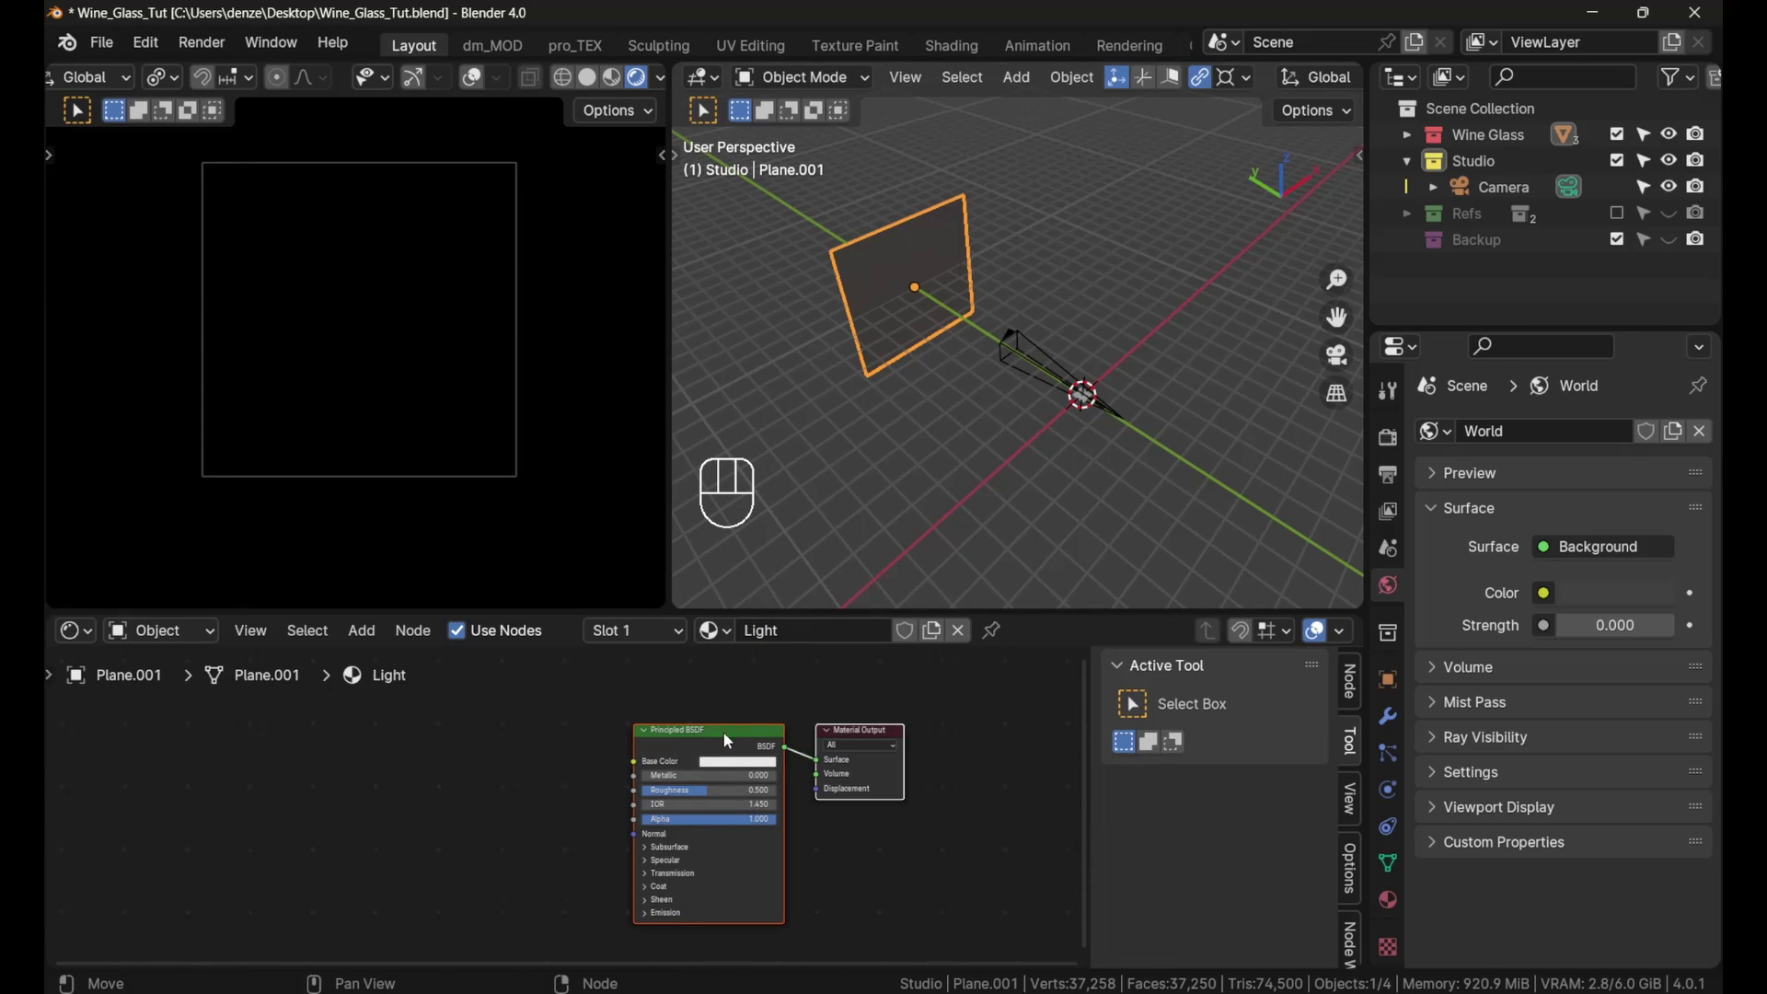
scroll(723, 732, "down", 2)
key("shift+a")
mouse_move(621, 766)
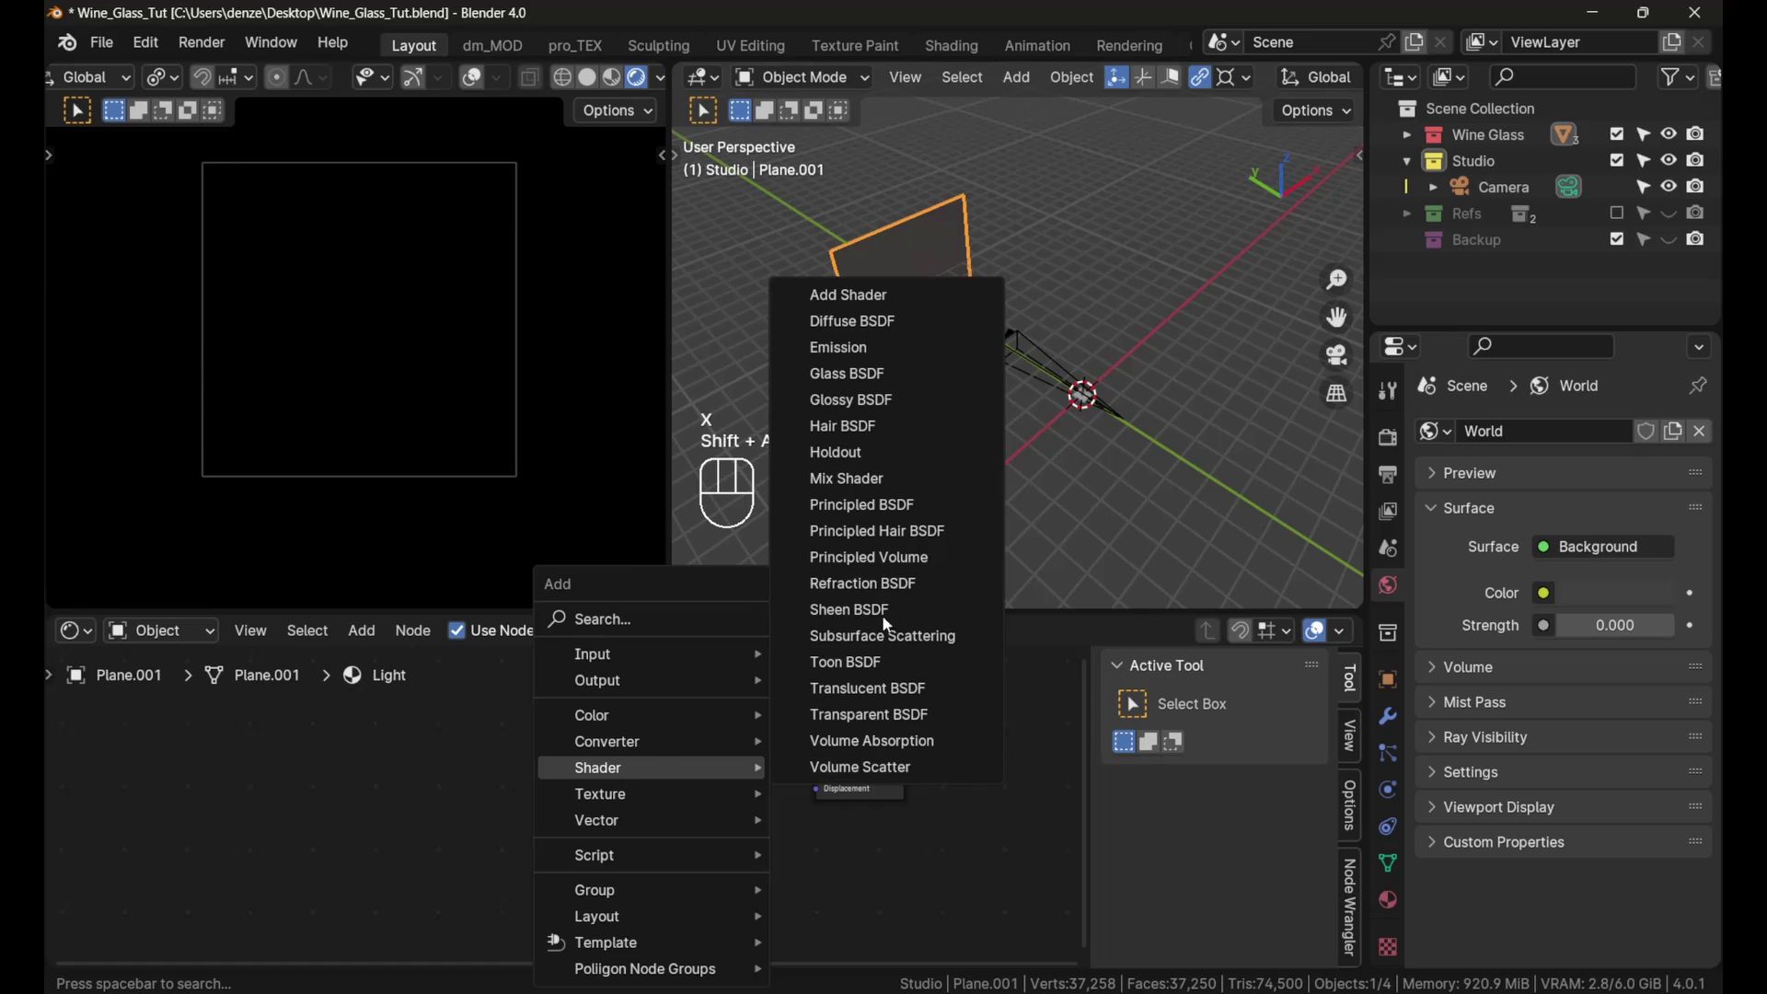
left_click(886, 353)
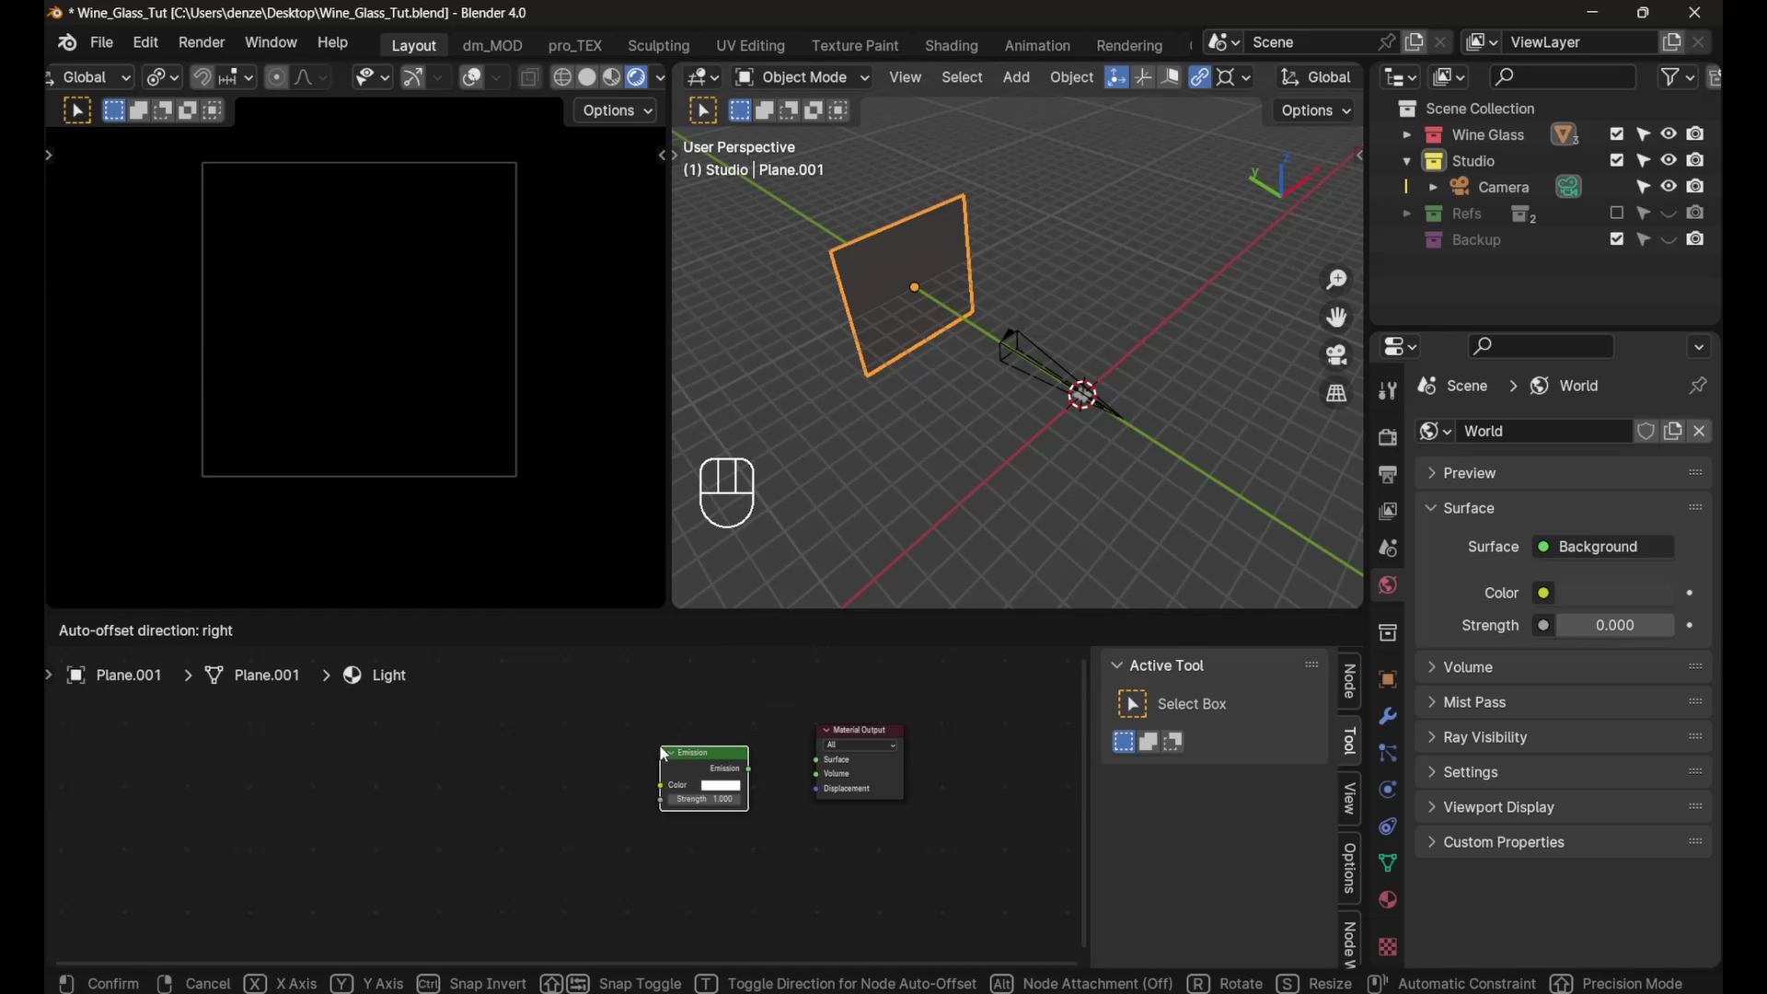
left_click(664, 754)
left_click_drag(751, 770, 831, 766)
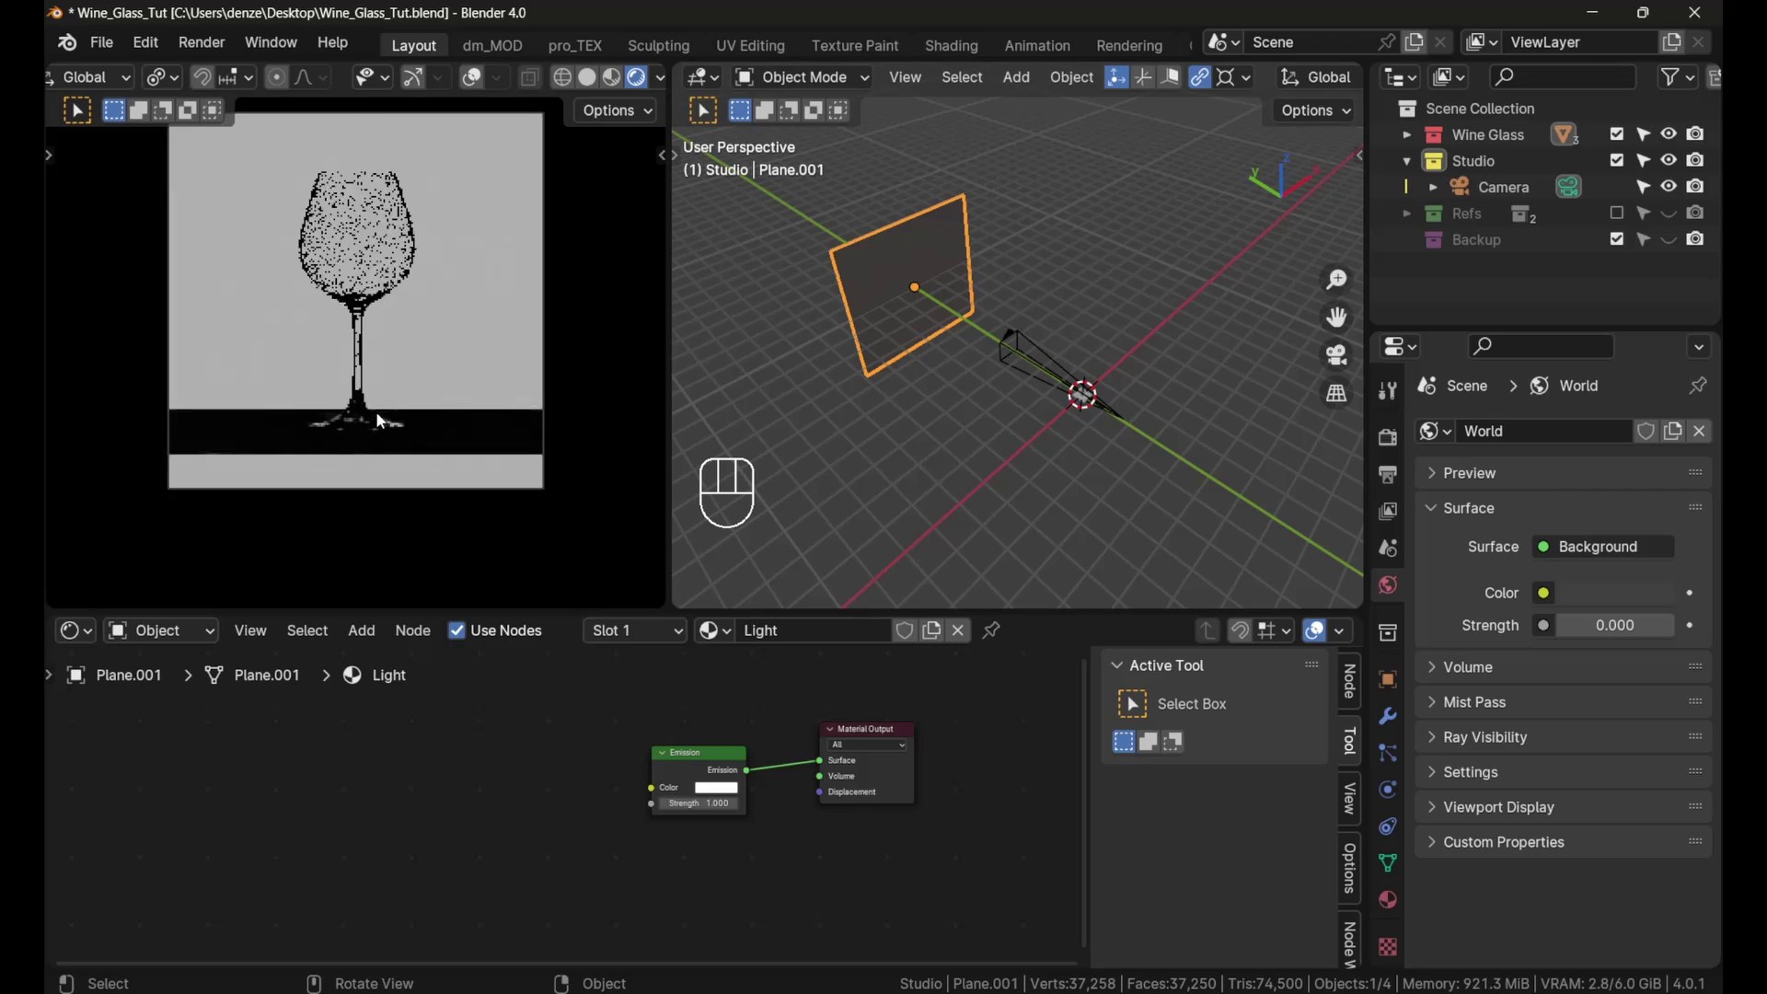
Step: Extend the ground plane's front edge about 46 cm toward the camera along Y so it fills the bottom of the camera frame
scroll(376, 411, "up", 2)
scroll(1057, 416, "up", 3)
scroll(1057, 416, "down", 5)
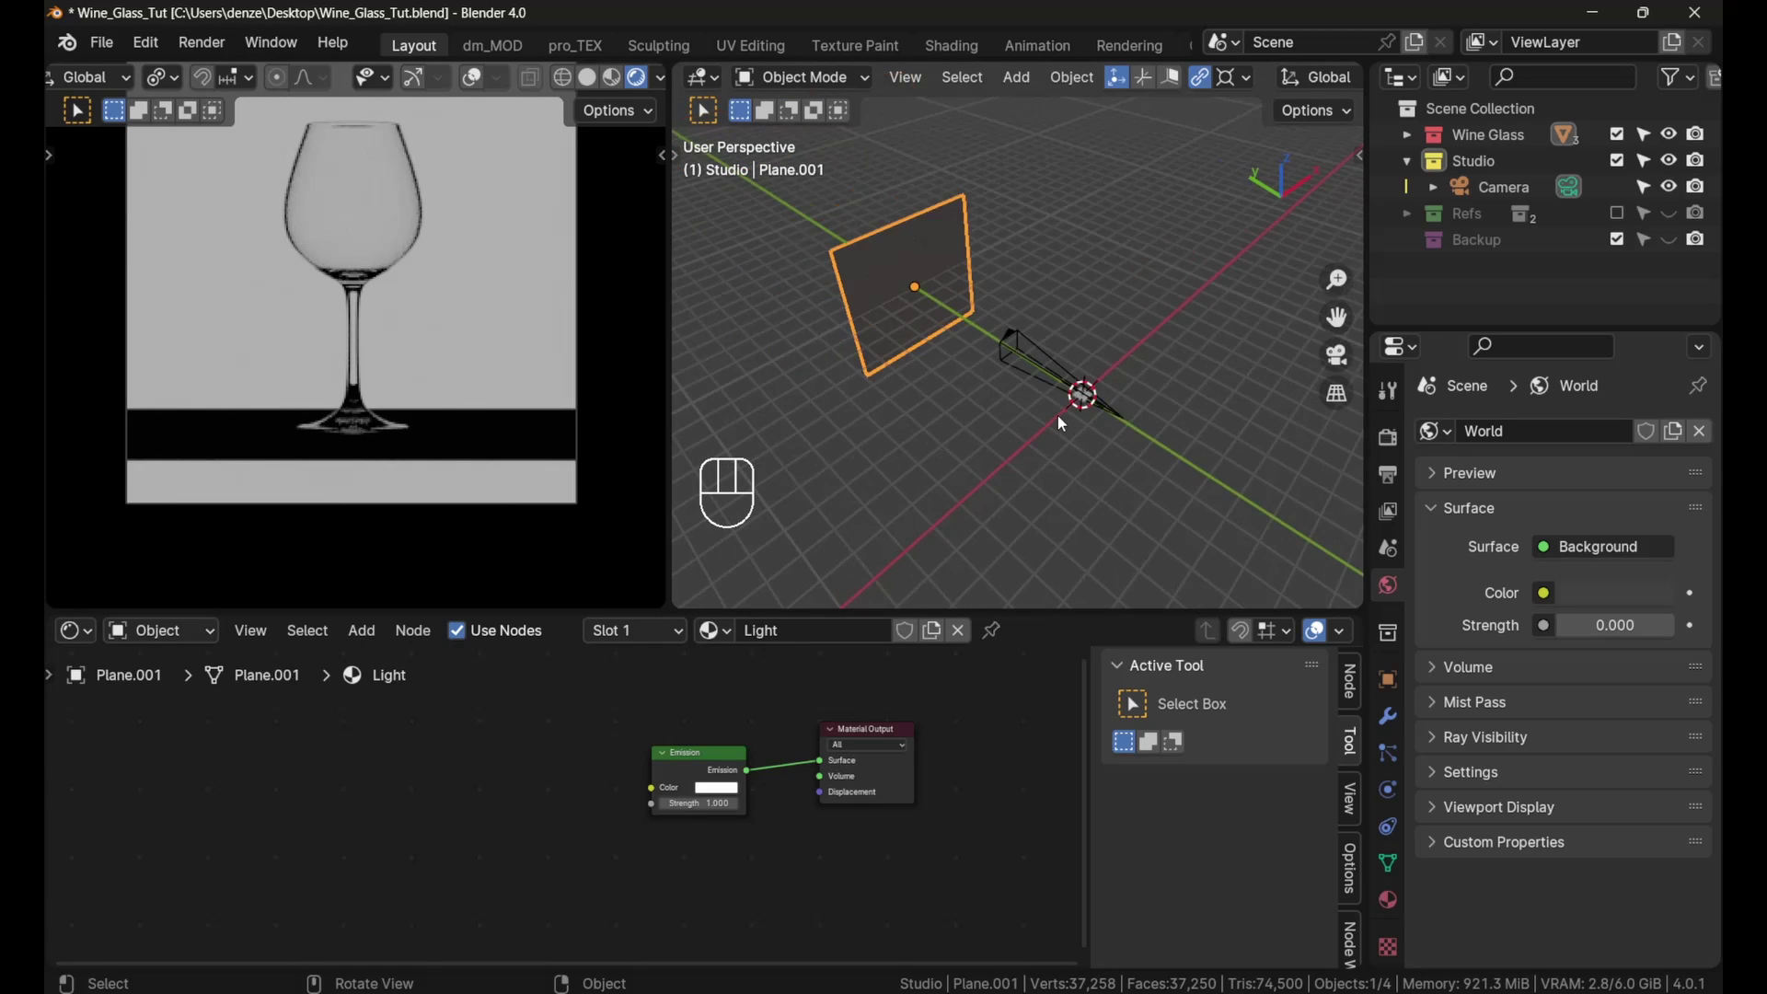
middle_click_drag(1075, 464, 1104, 423)
left_click(1104, 424)
key("Tab")
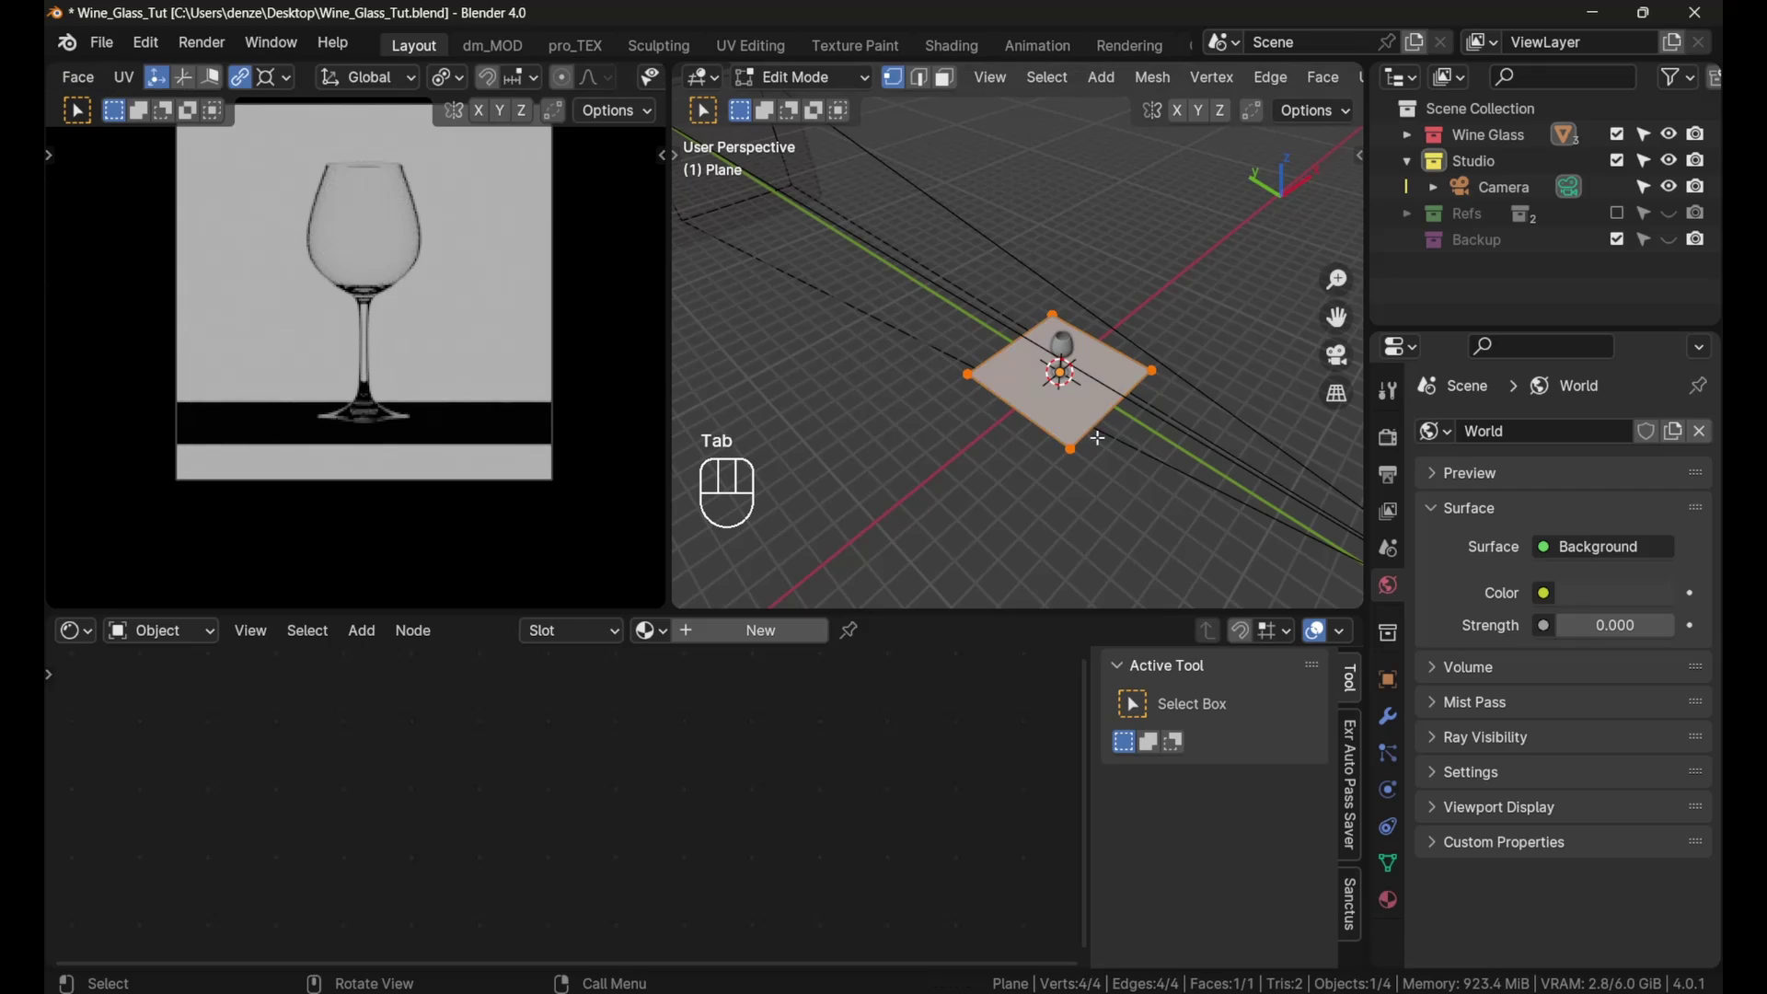
left_click(1113, 422)
key("g")
key("y")
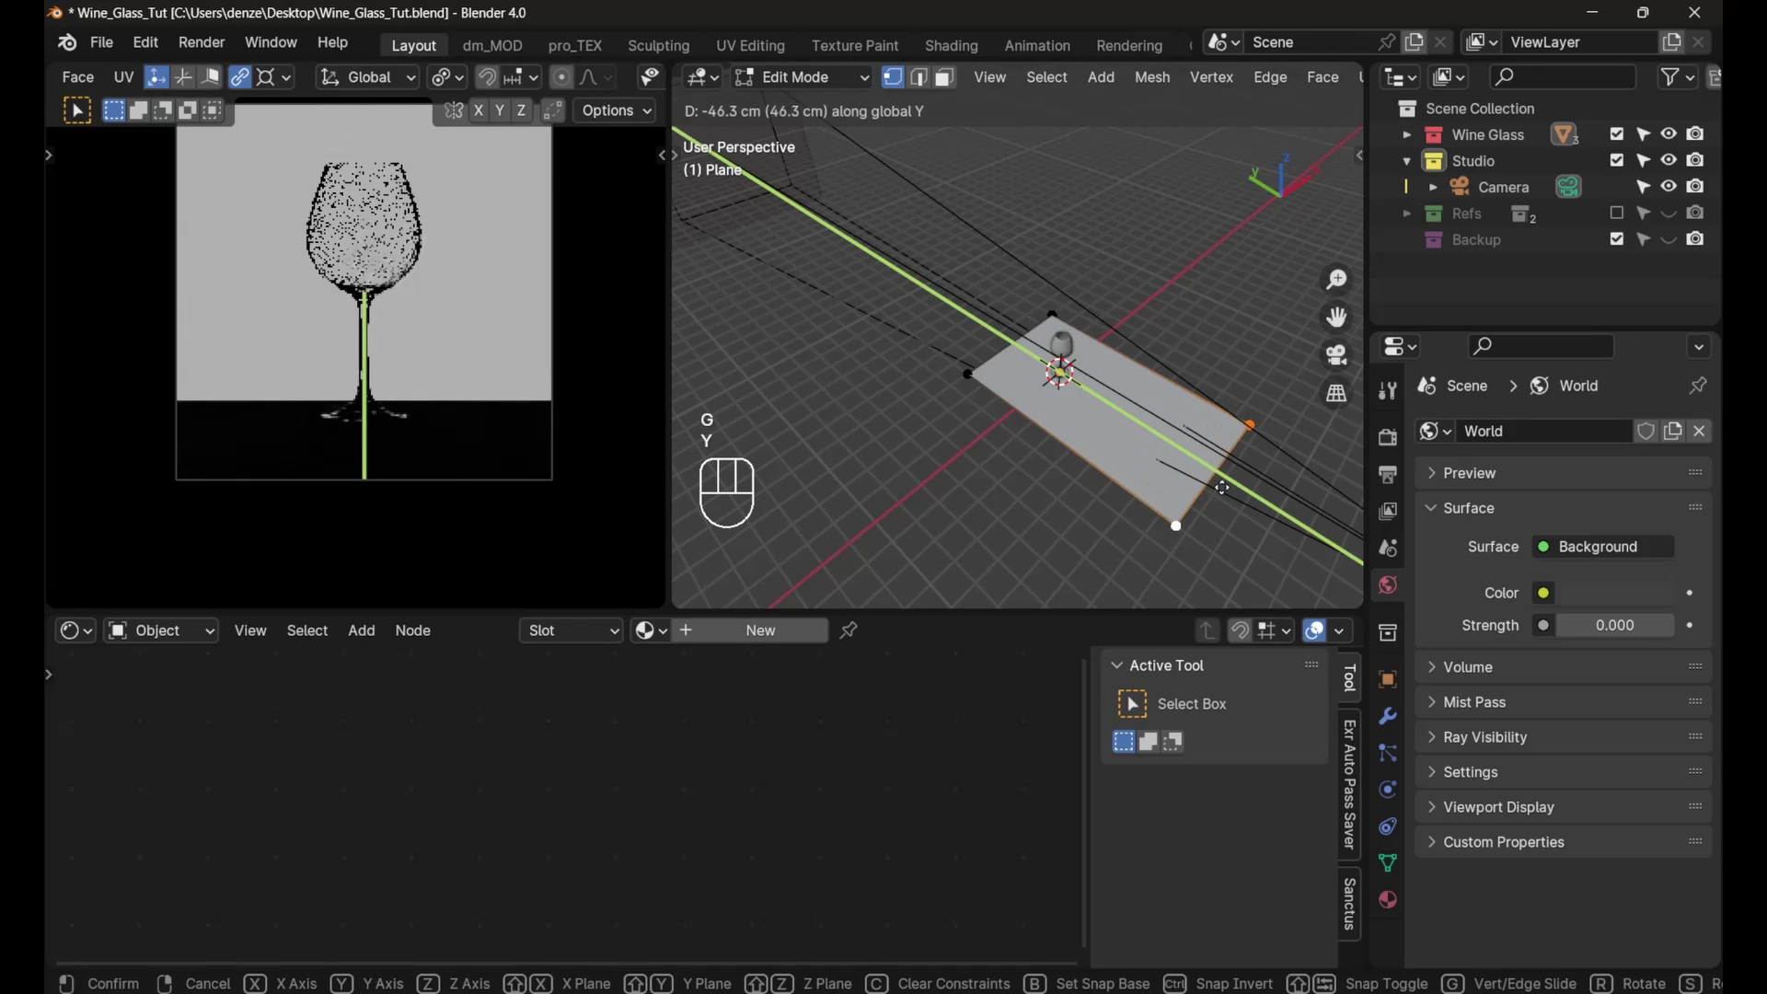
left_click(1234, 495)
Step: Extend the ground plane's back edge along Y toward the backdrop, and save the file
scroll(1012, 418, "down", 1)
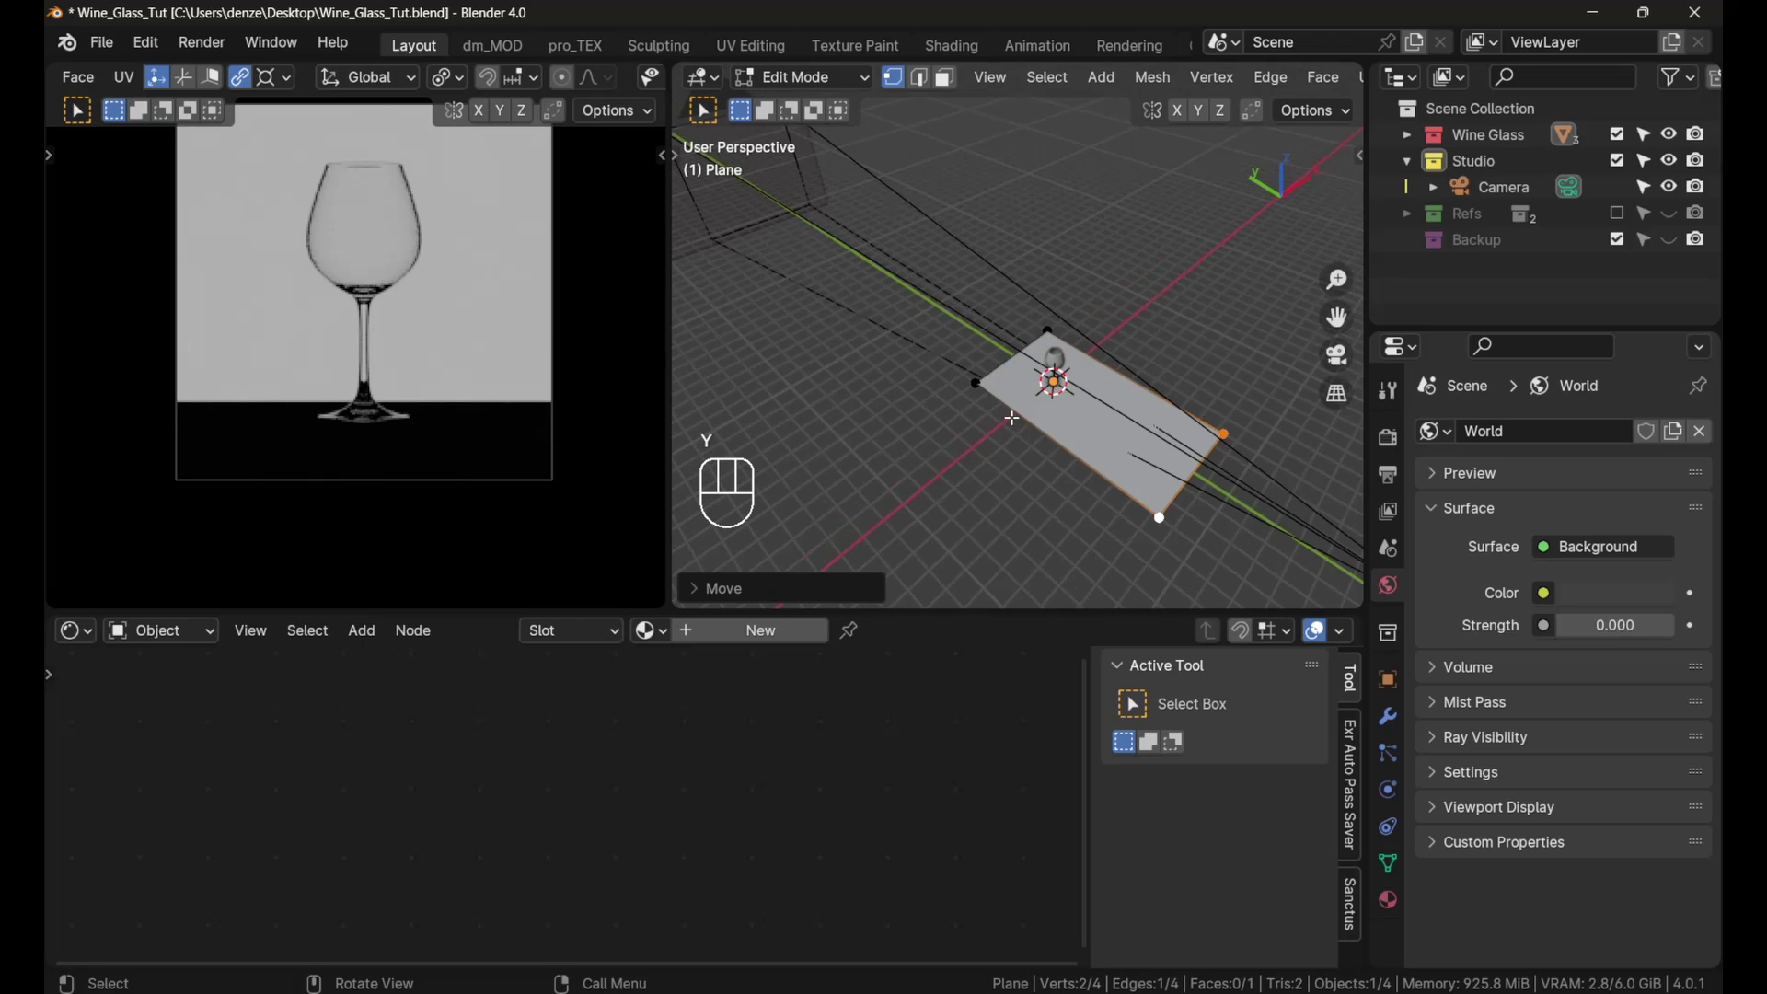
left_click(979, 385)
left_click(1051, 333, "shift")
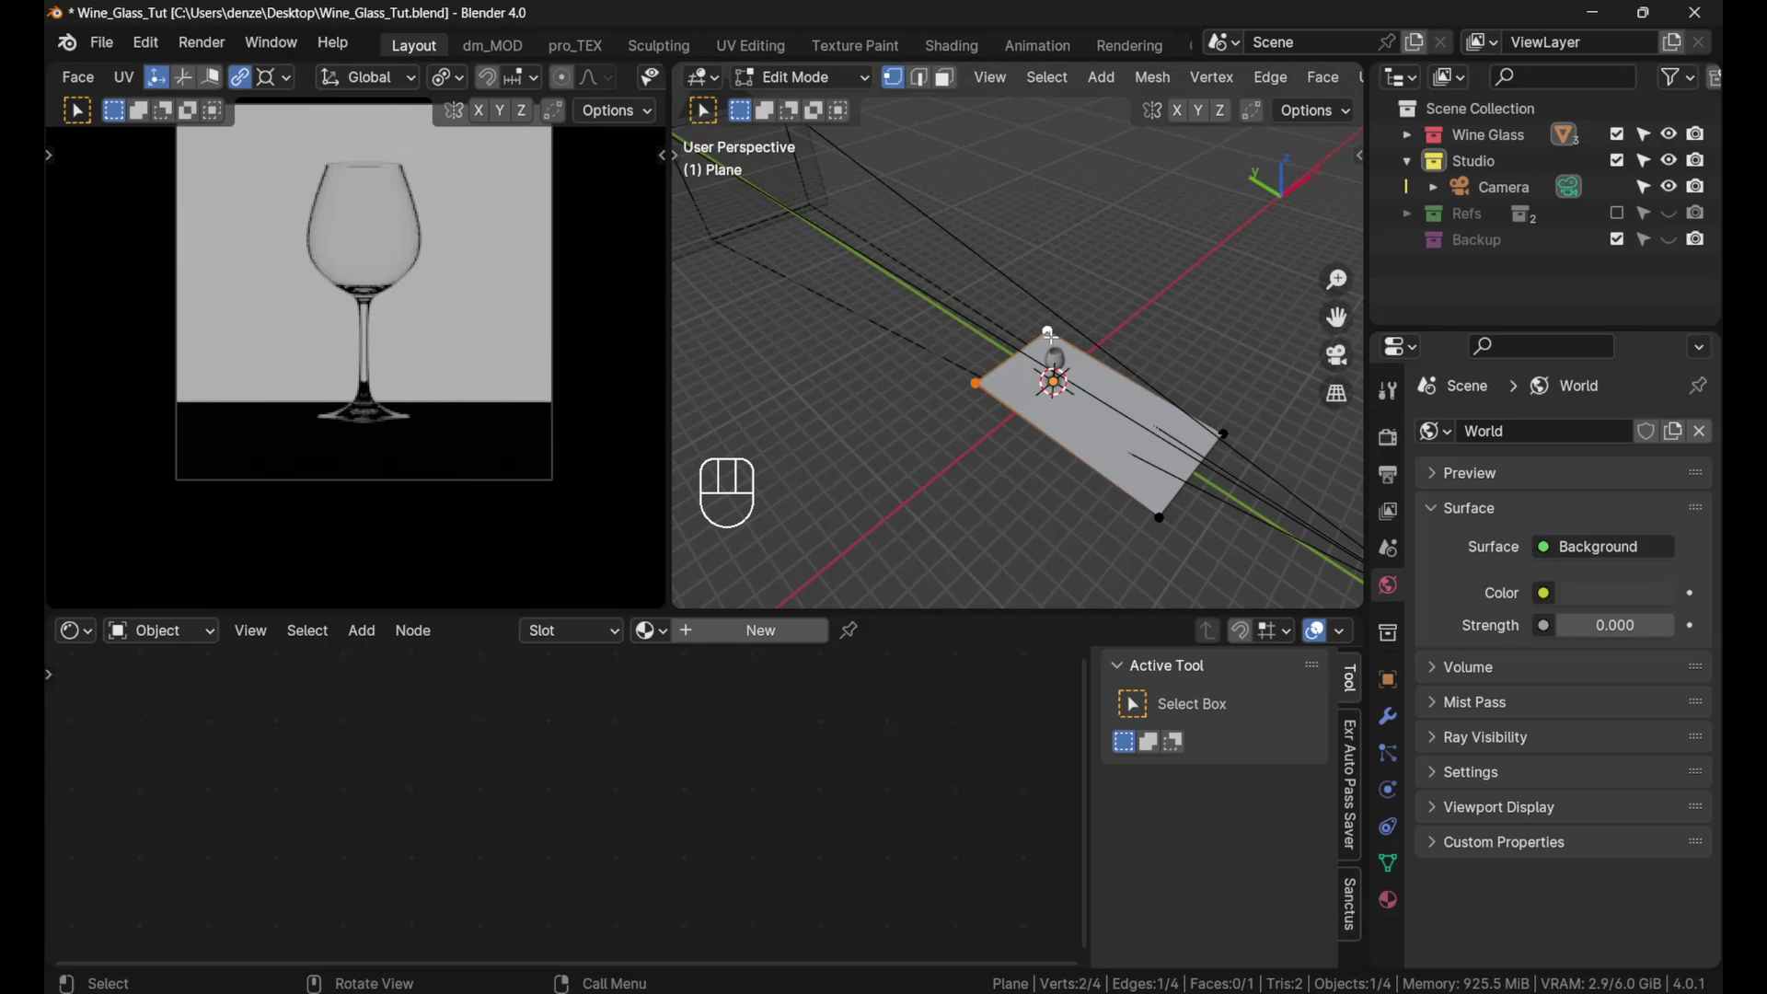
key("g")
key("y")
left_click(923, 428)
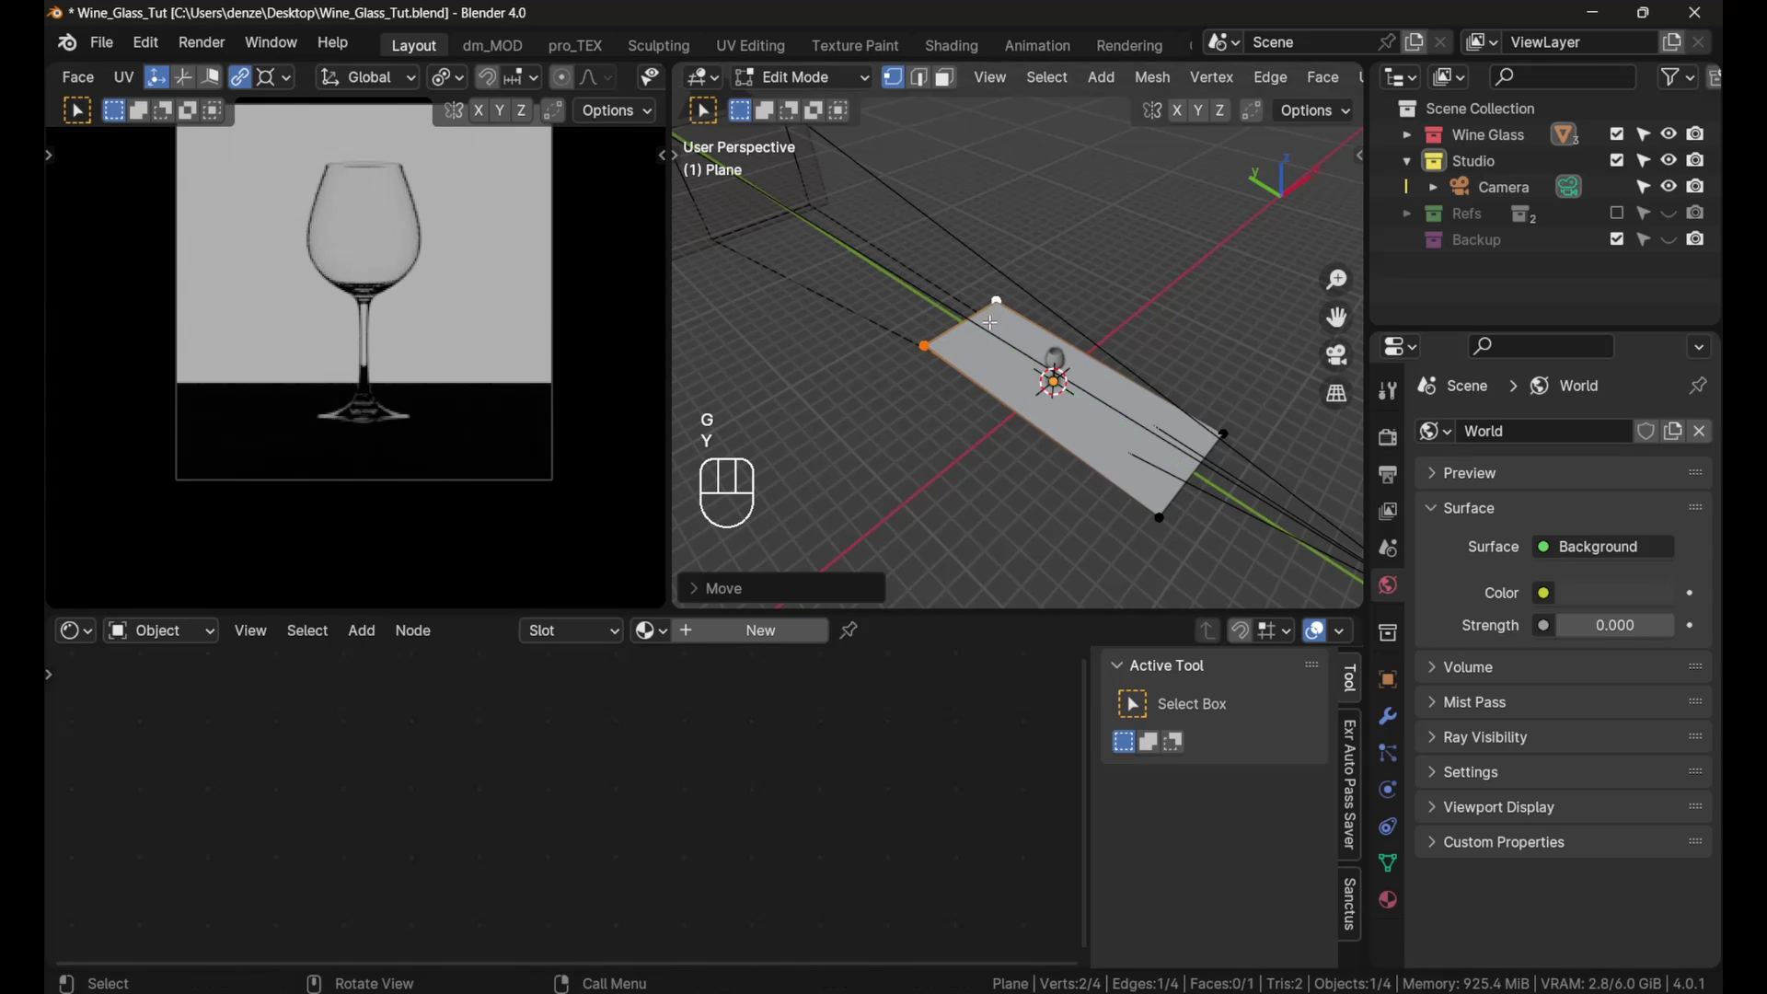
key("ctrl+s")
key("Tab")
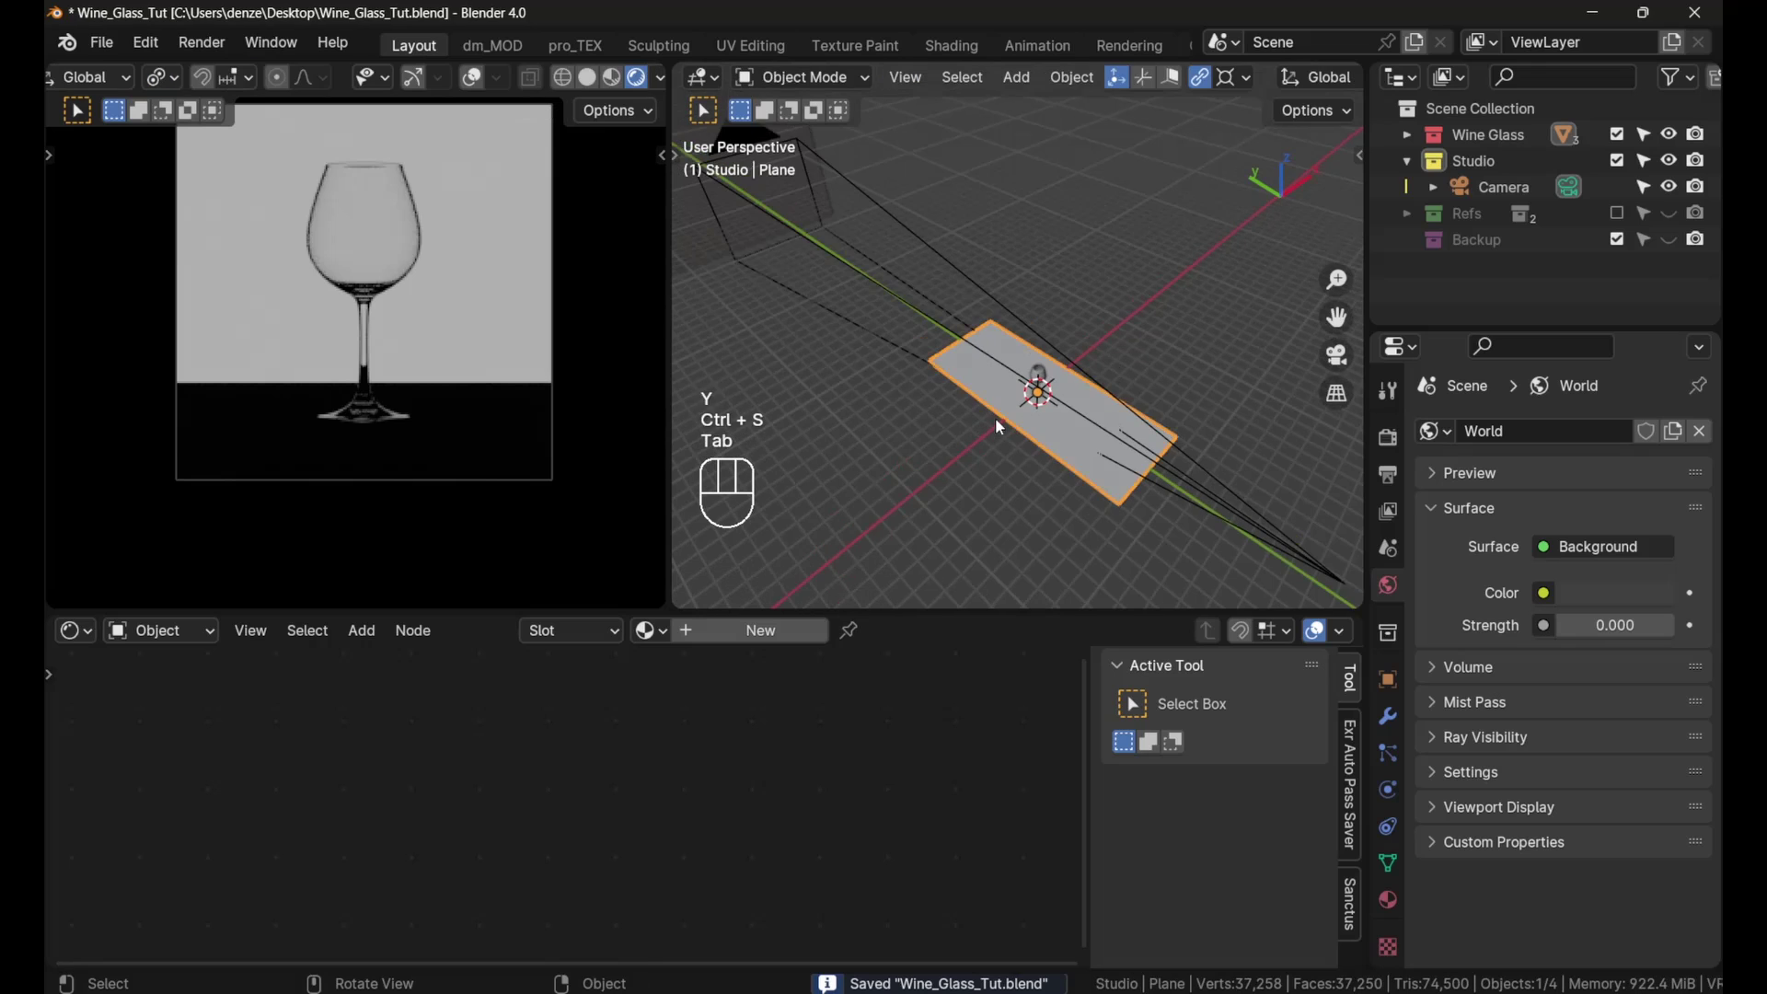
Step: Set the backdrop's Emission strength to 5 and save the file
scroll(996, 416, "down", 1)
scroll(995, 416, "down", 2)
middle_click_drag(753, 340, 880, 225)
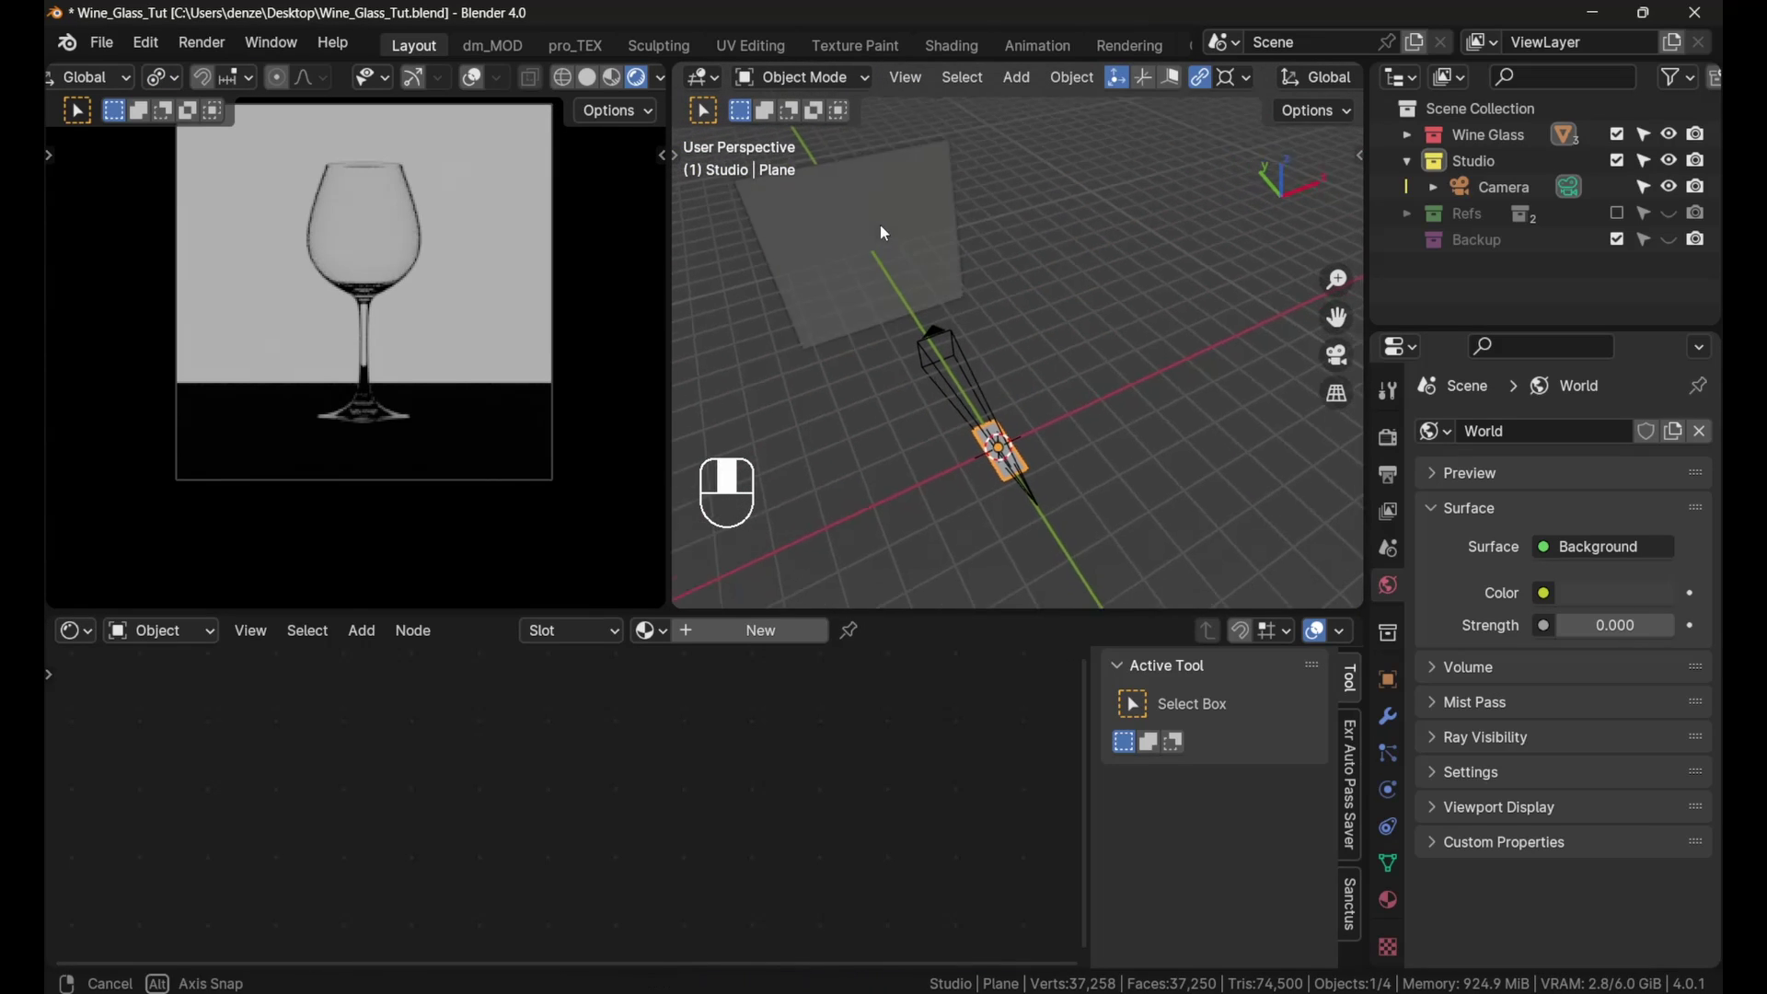
left_click(879, 224)
scroll(720, 831, "up", 2)
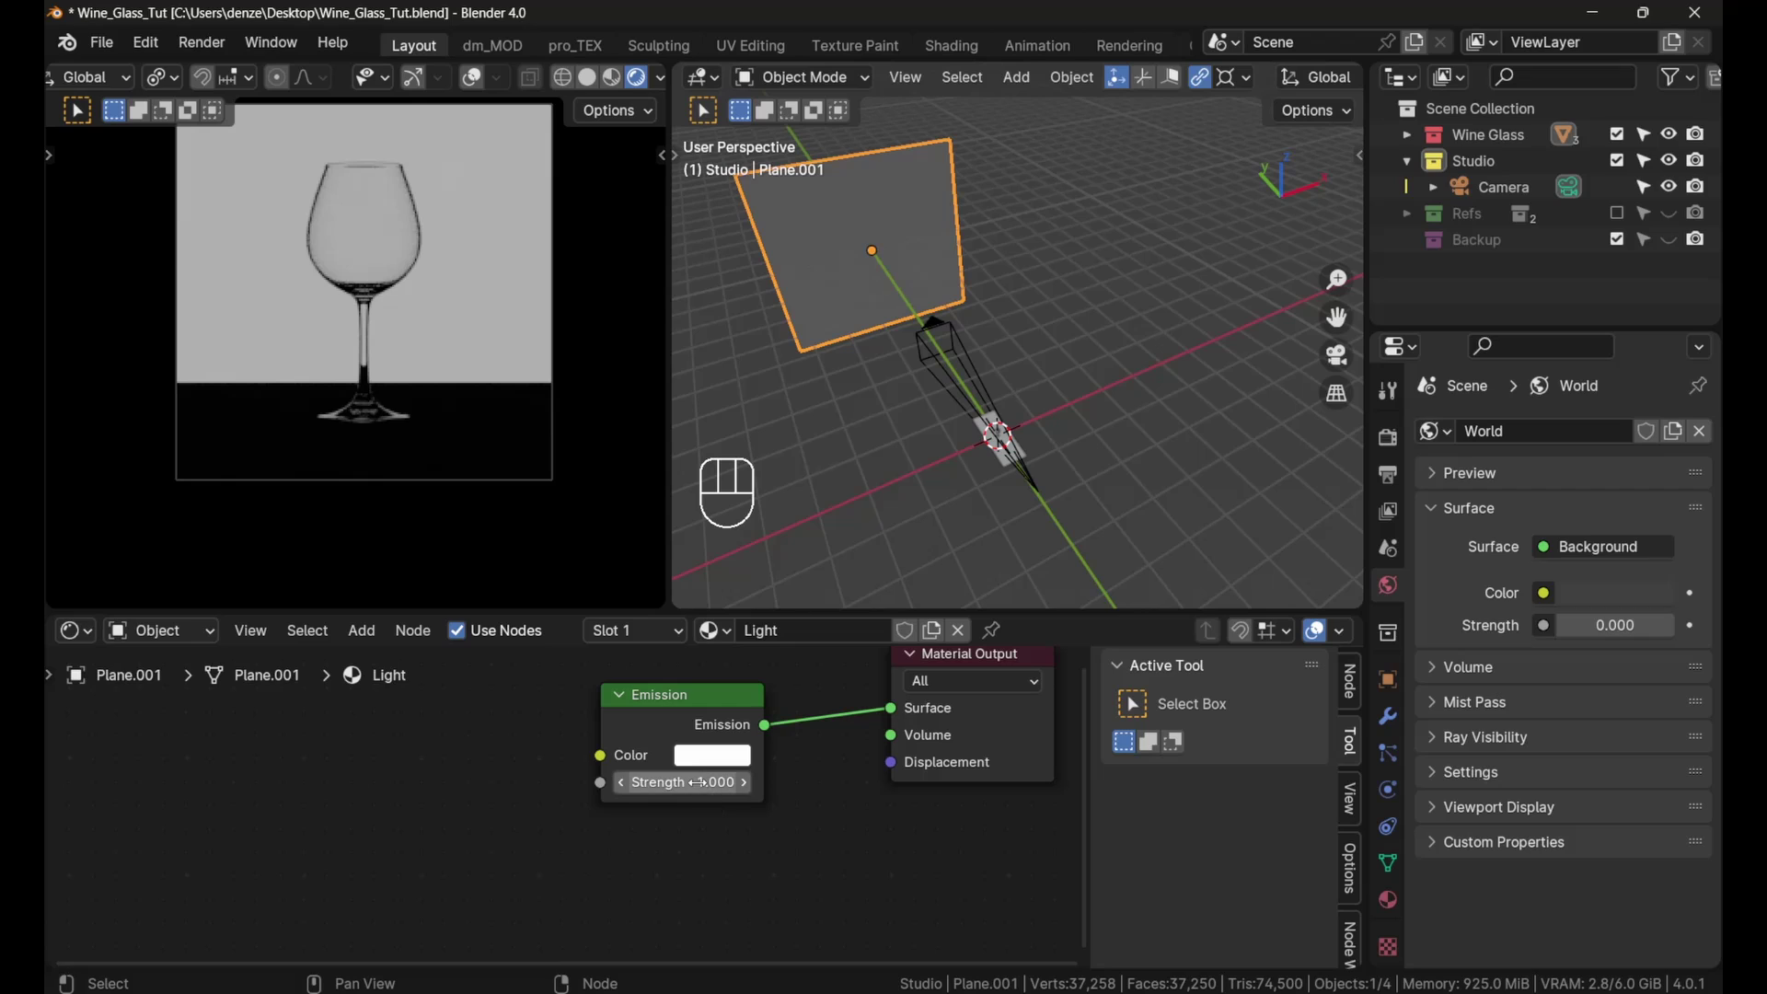
left_click(701, 783)
type("5")
key("Return")
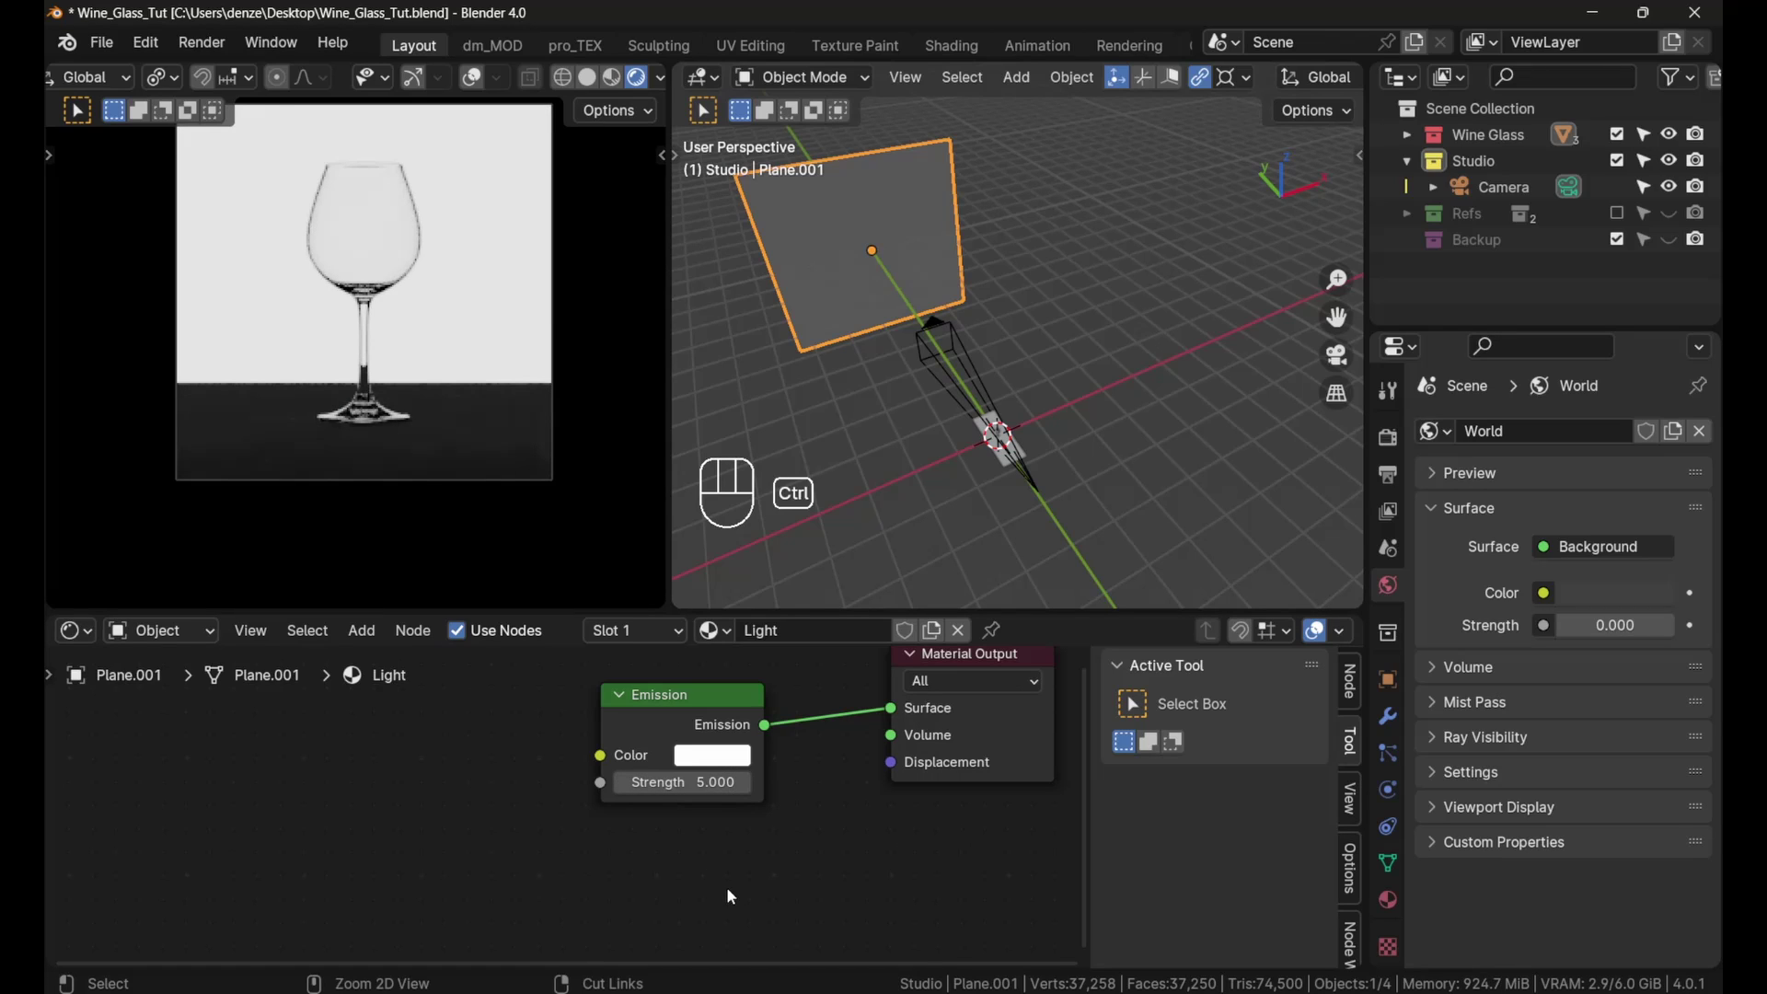
key("ctrl+s")
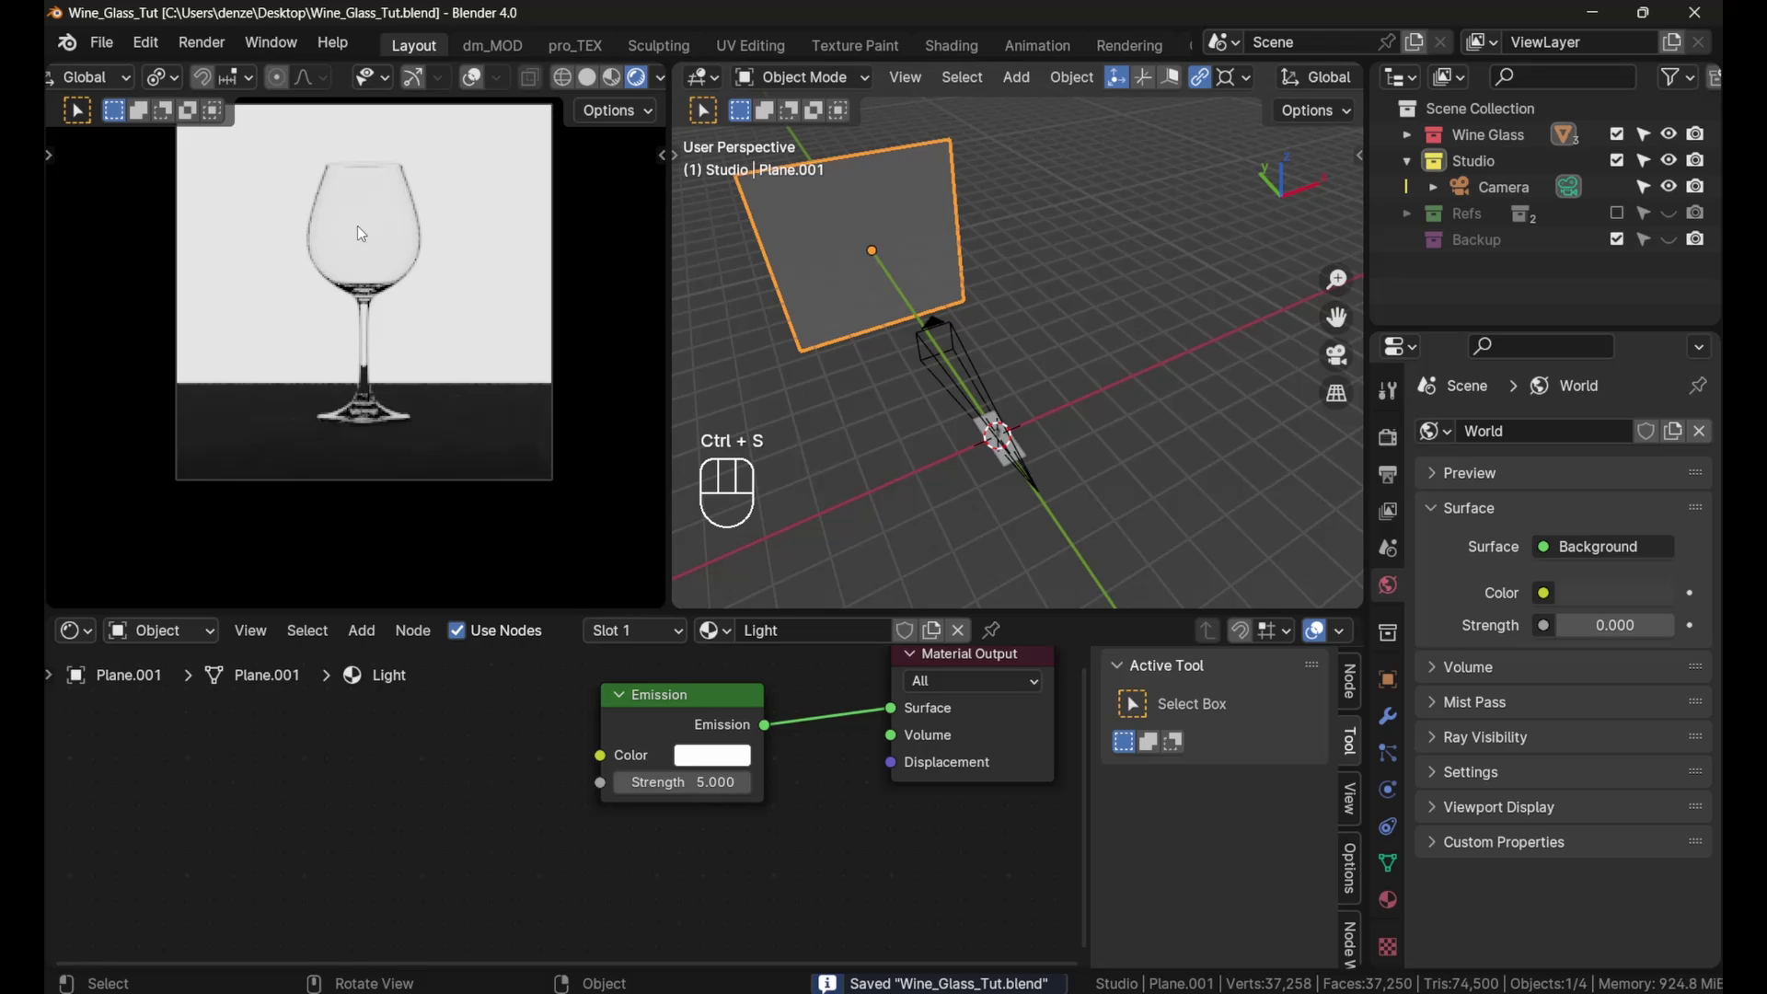
scroll(391, 239, "up", 1)
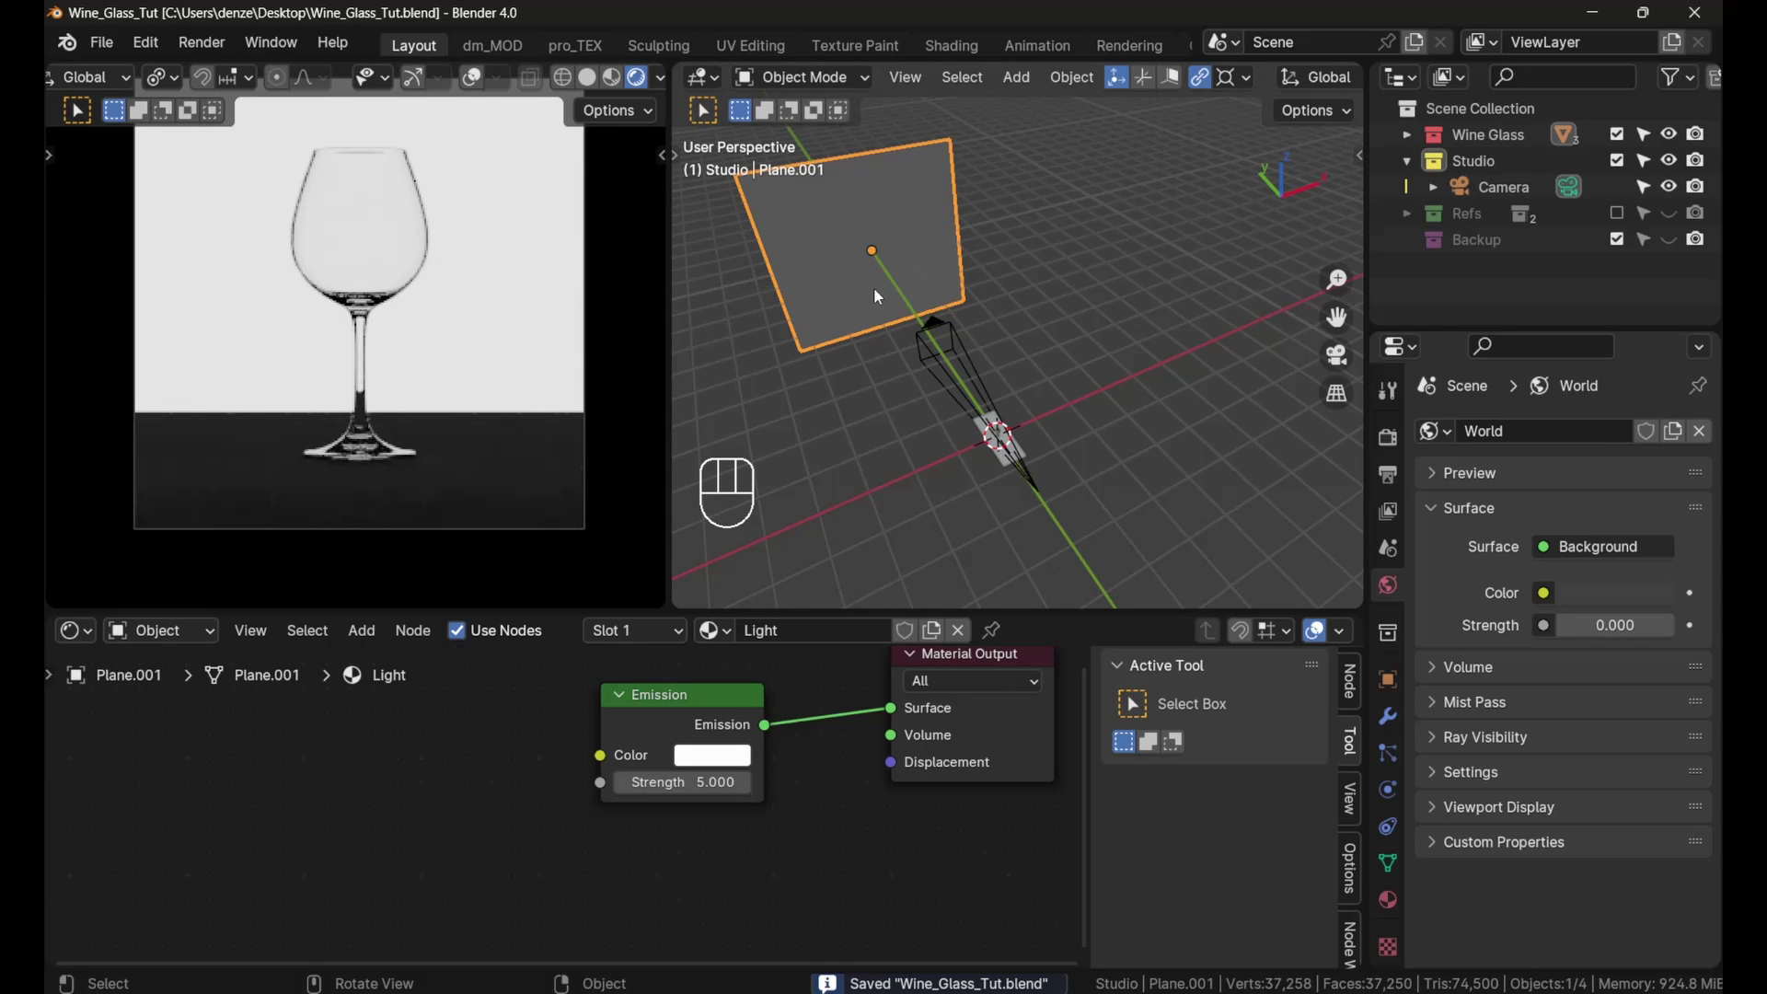
Step: Try moving the backdrop plane along Y toward the wine glass, and undo the move
key("g")
key("y")
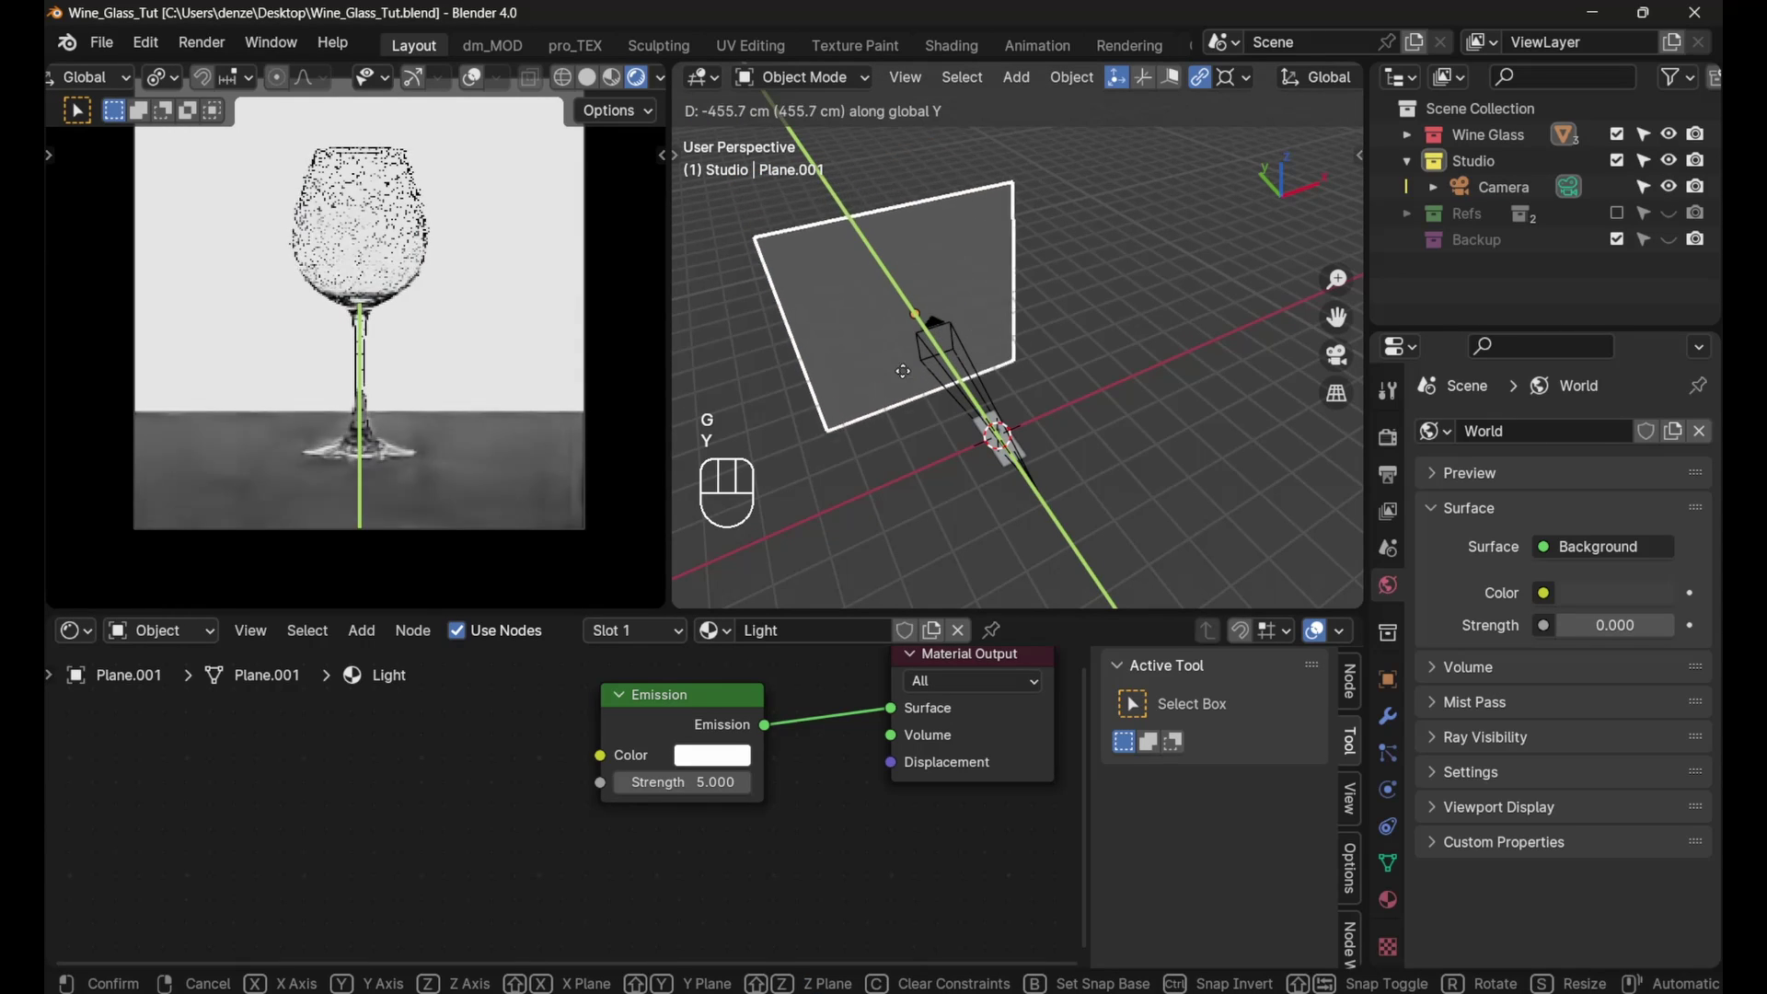
left_click(911, 387)
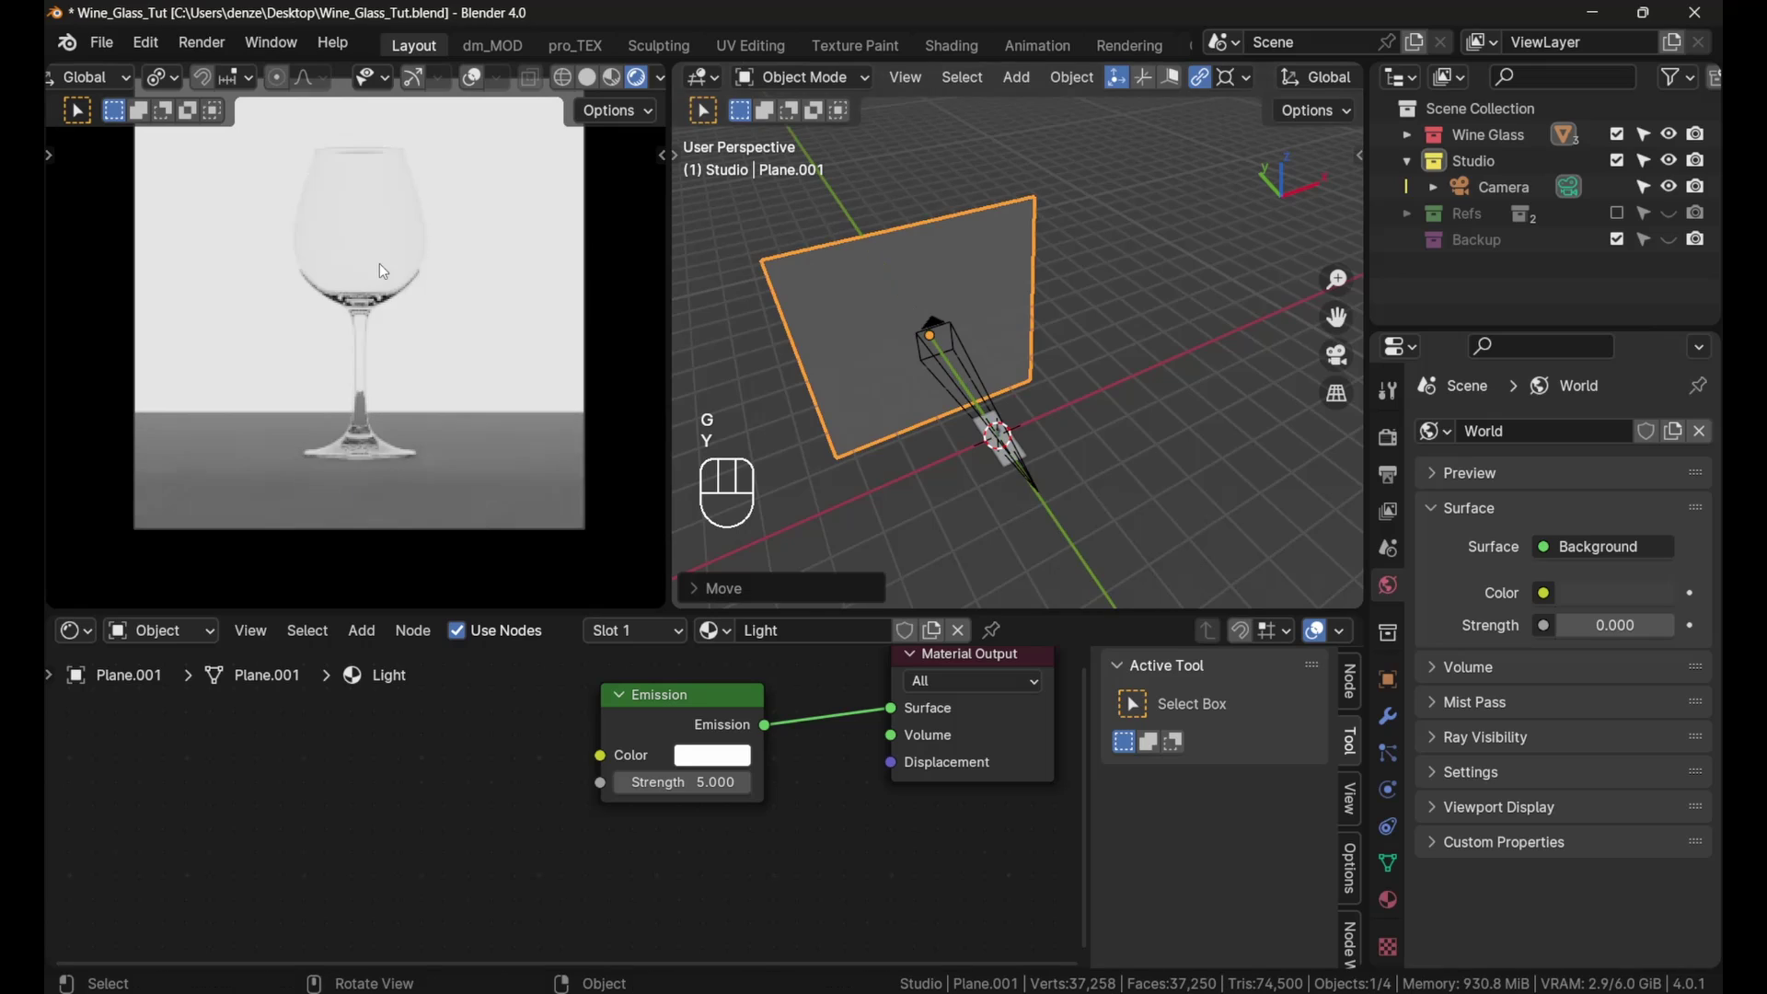
key("ctrl+z")
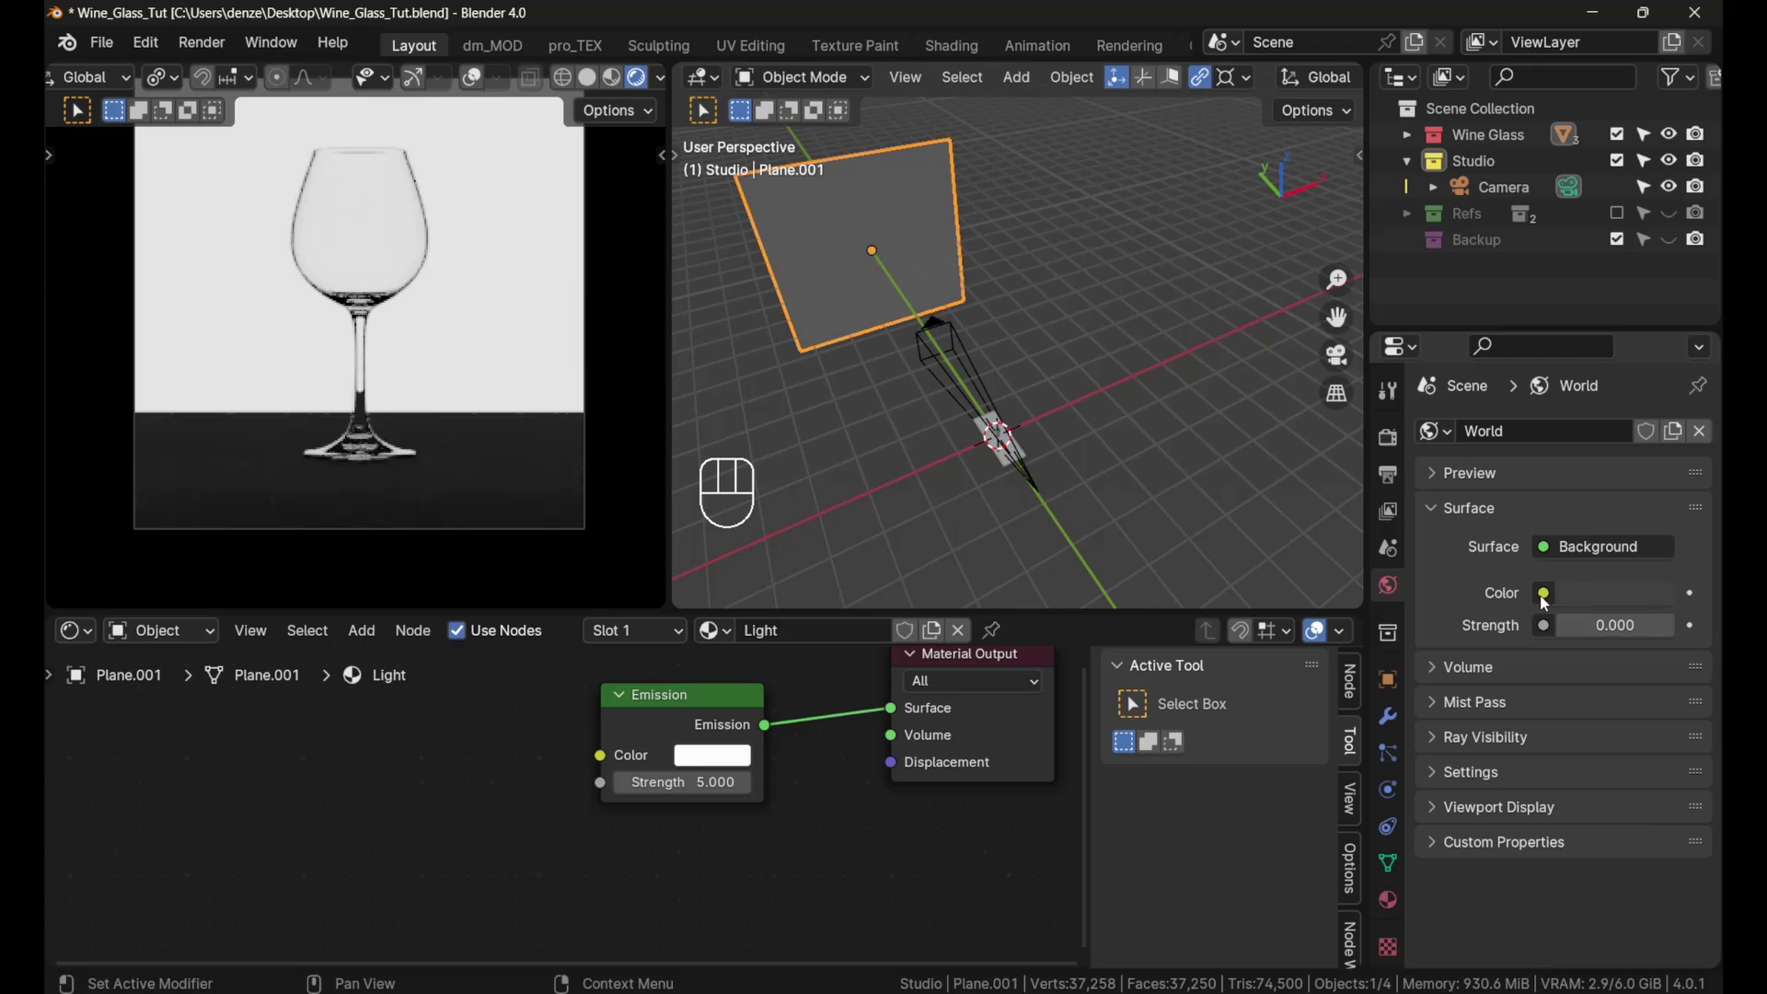
Step: Set the world background's strength to 10.3 and its color to a dark red with hue 0.962, saturation 0.795 and value 0.051
left_click_drag(1589, 626, 1757, 626)
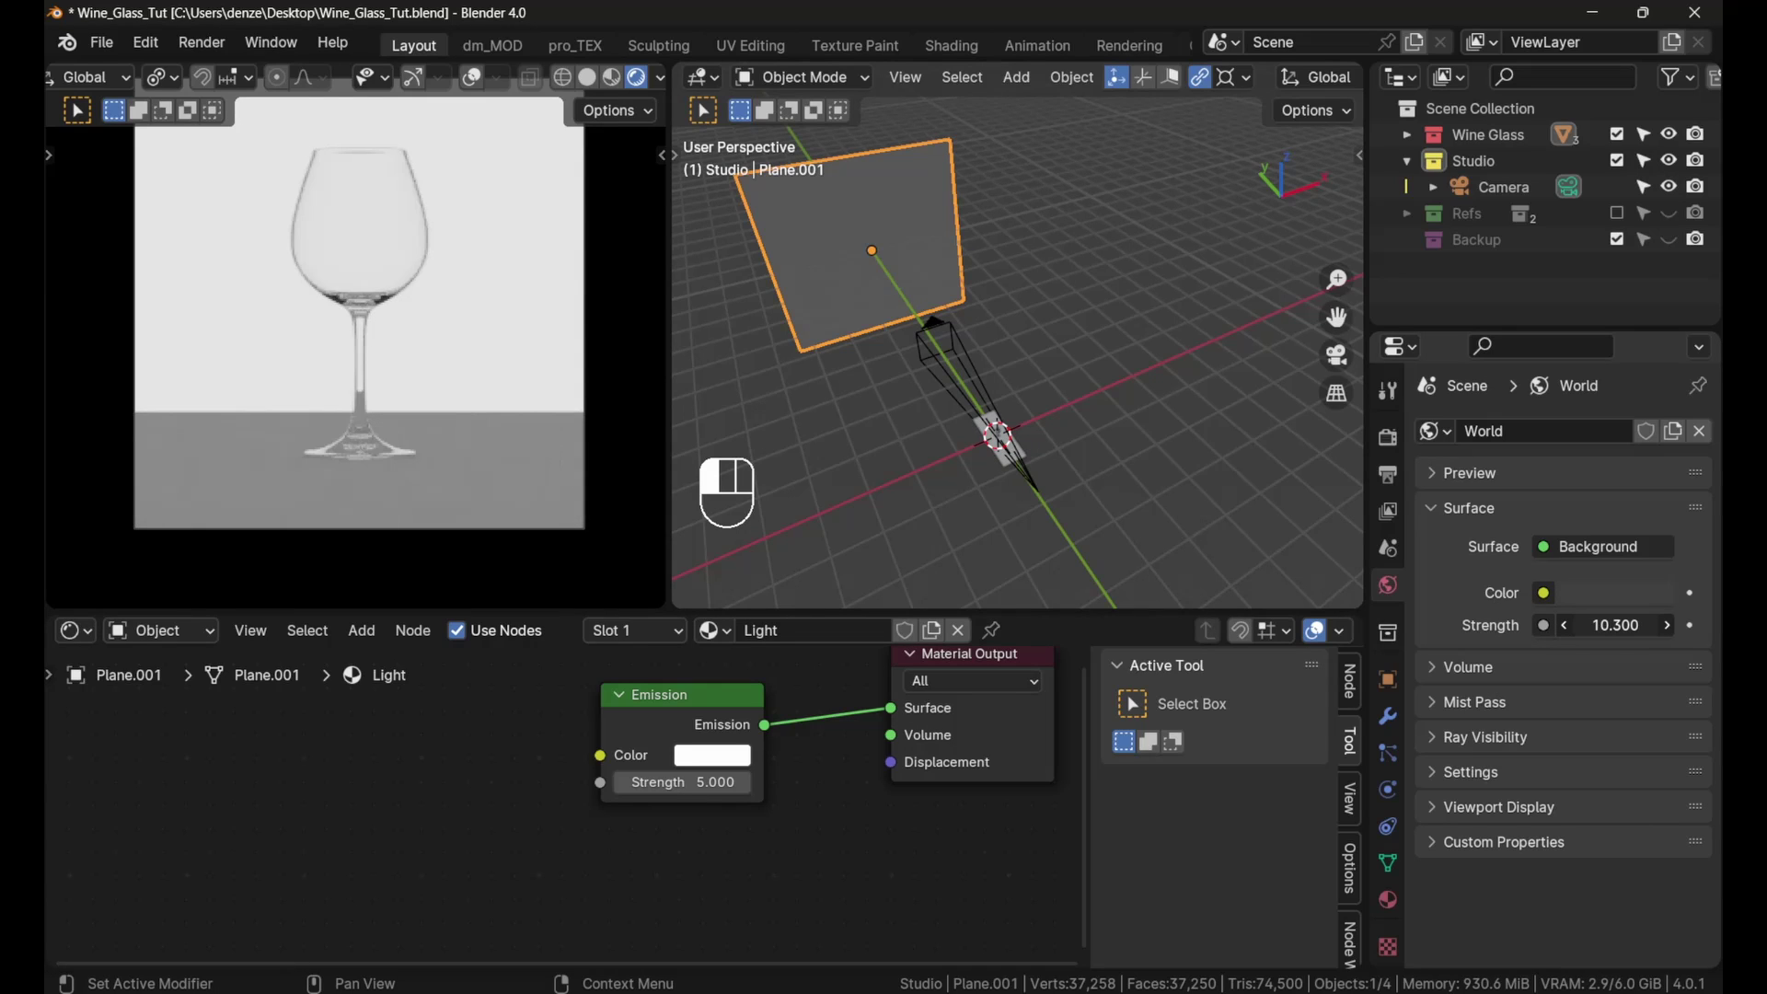
left_click(1608, 593)
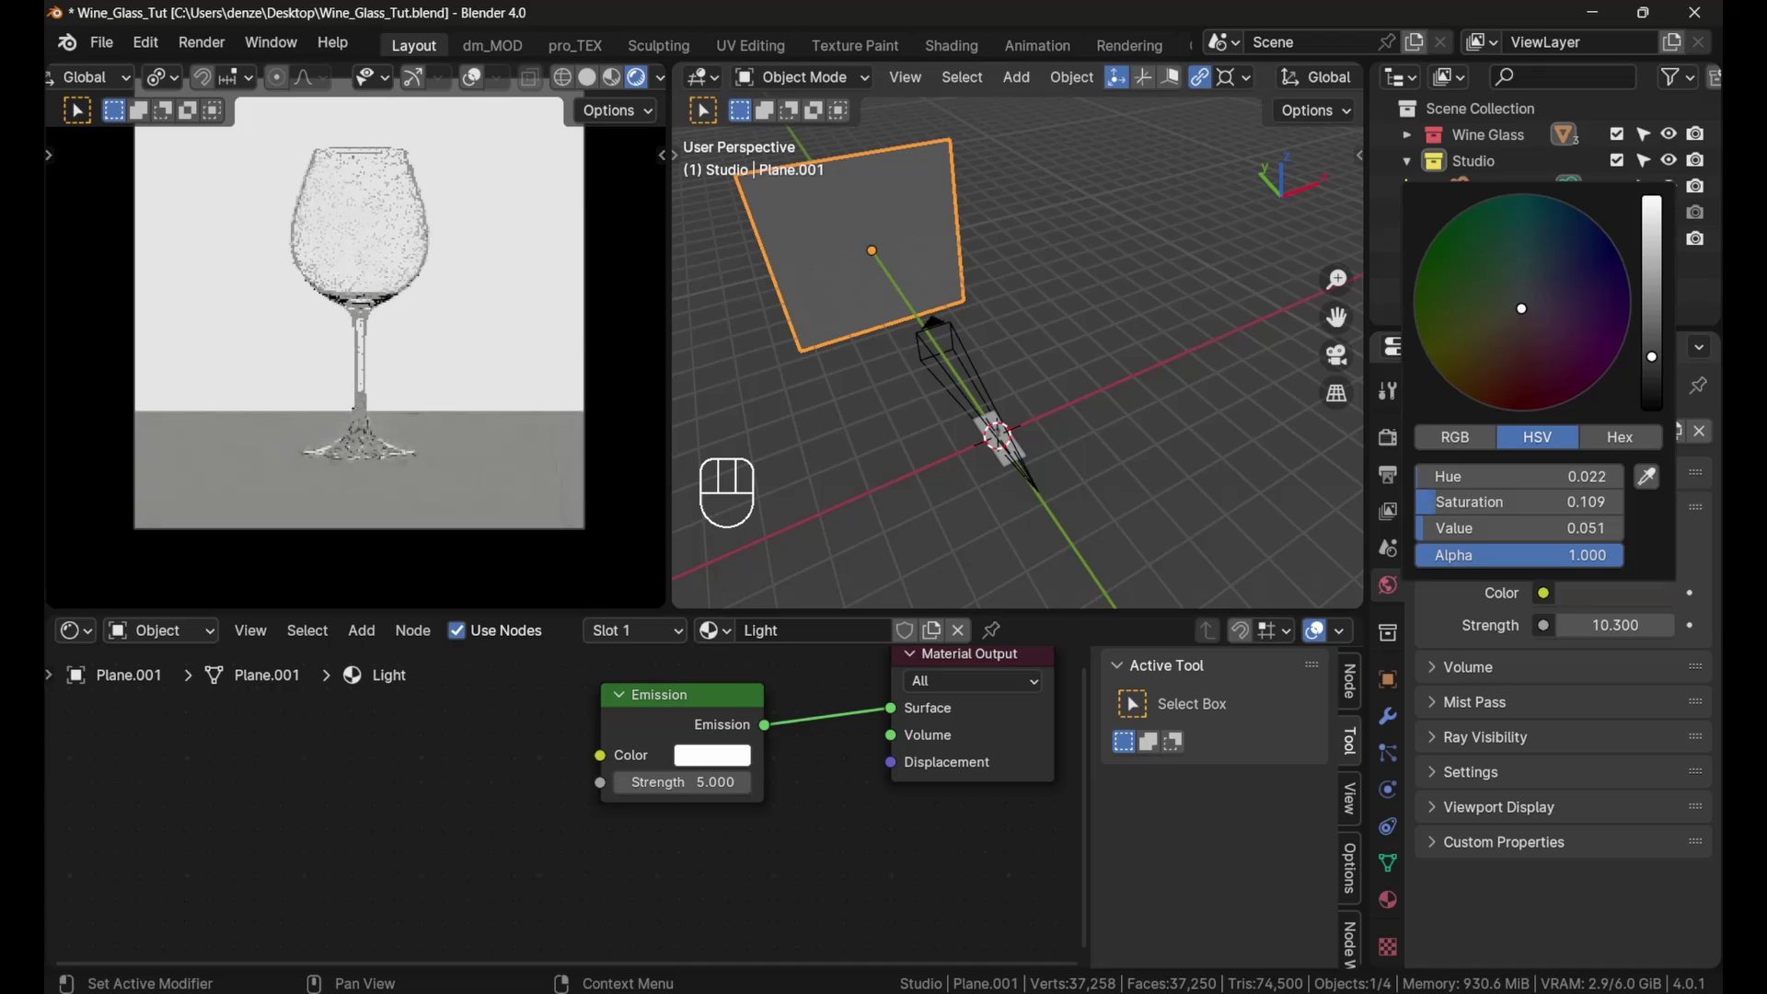
scroll(385, 212, "up", 2)
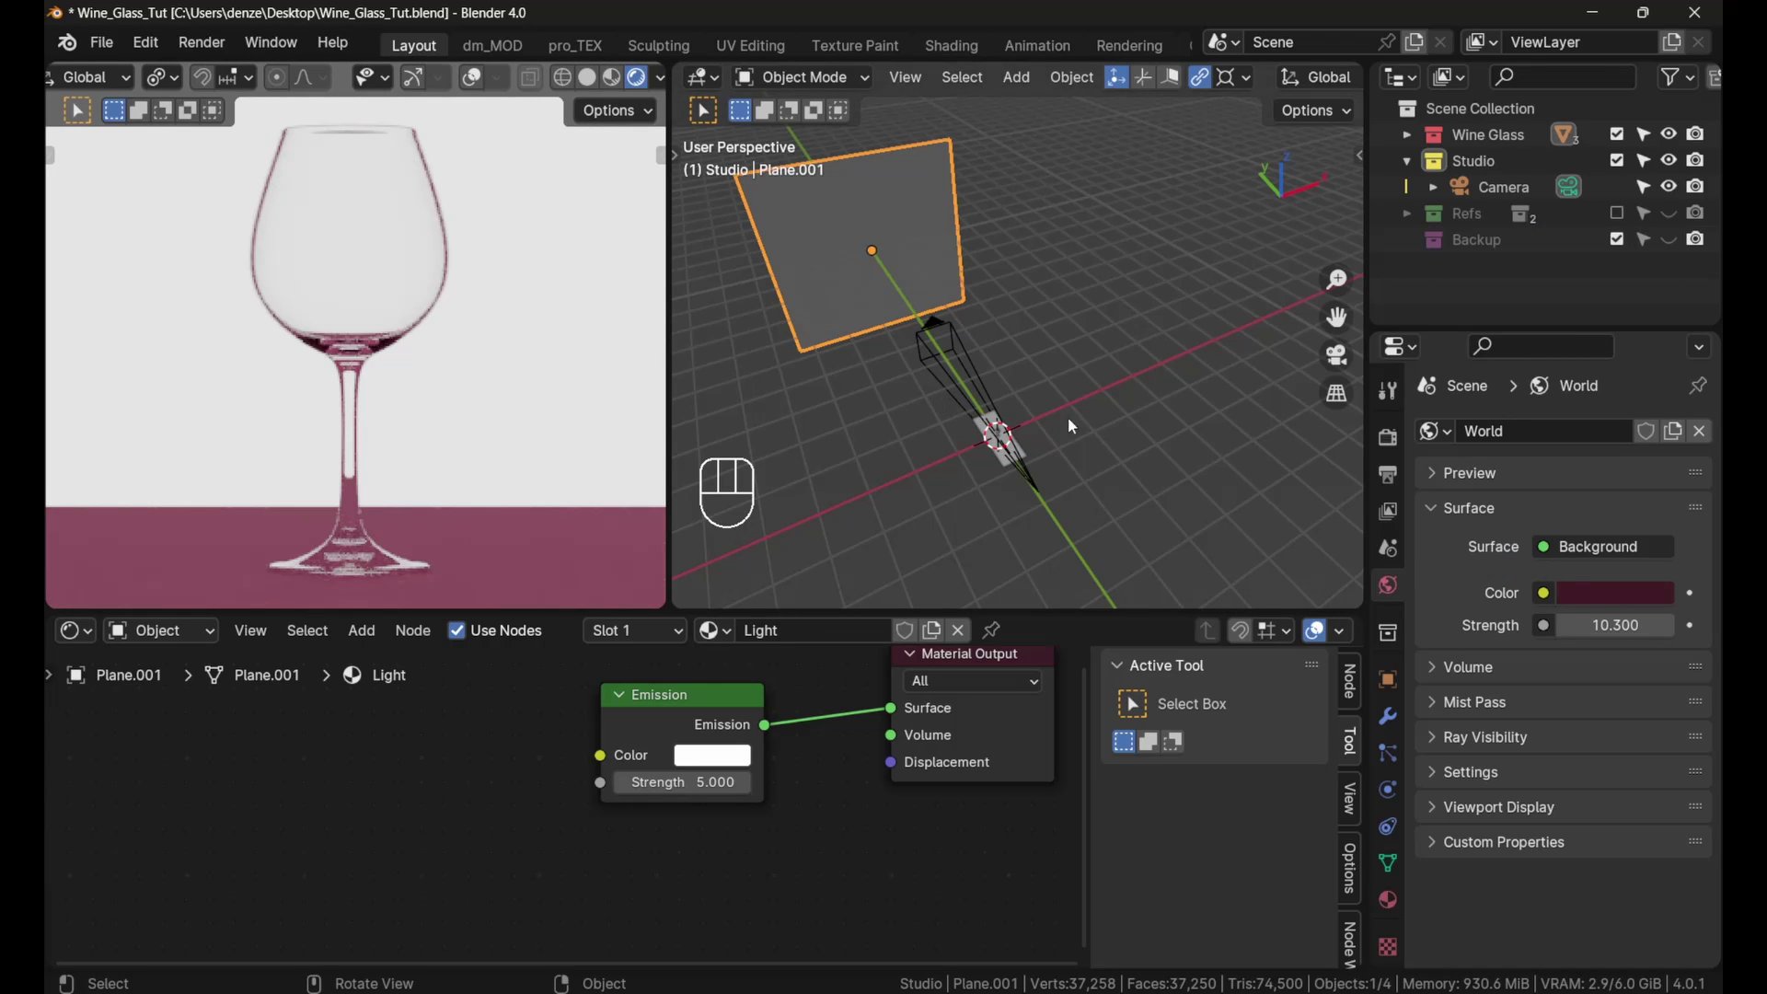
Step: Set the world background's color to black and its strength to 0
left_click(1605, 591)
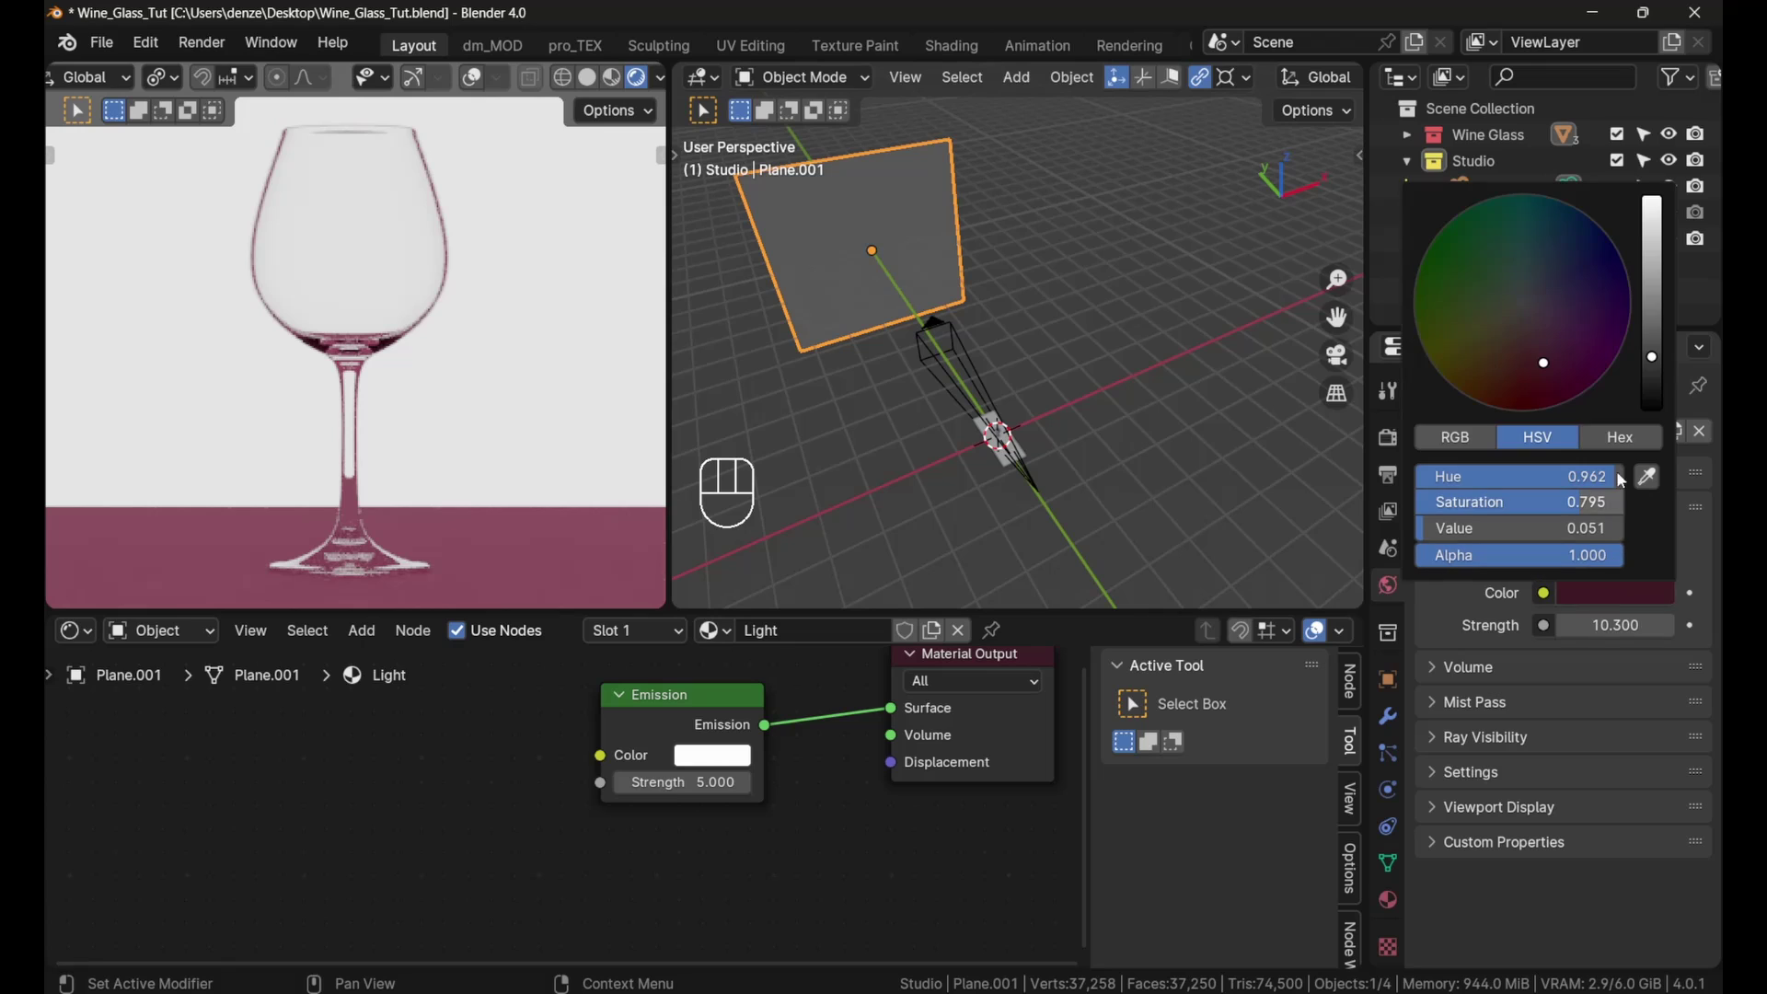
left_click(1454, 437)
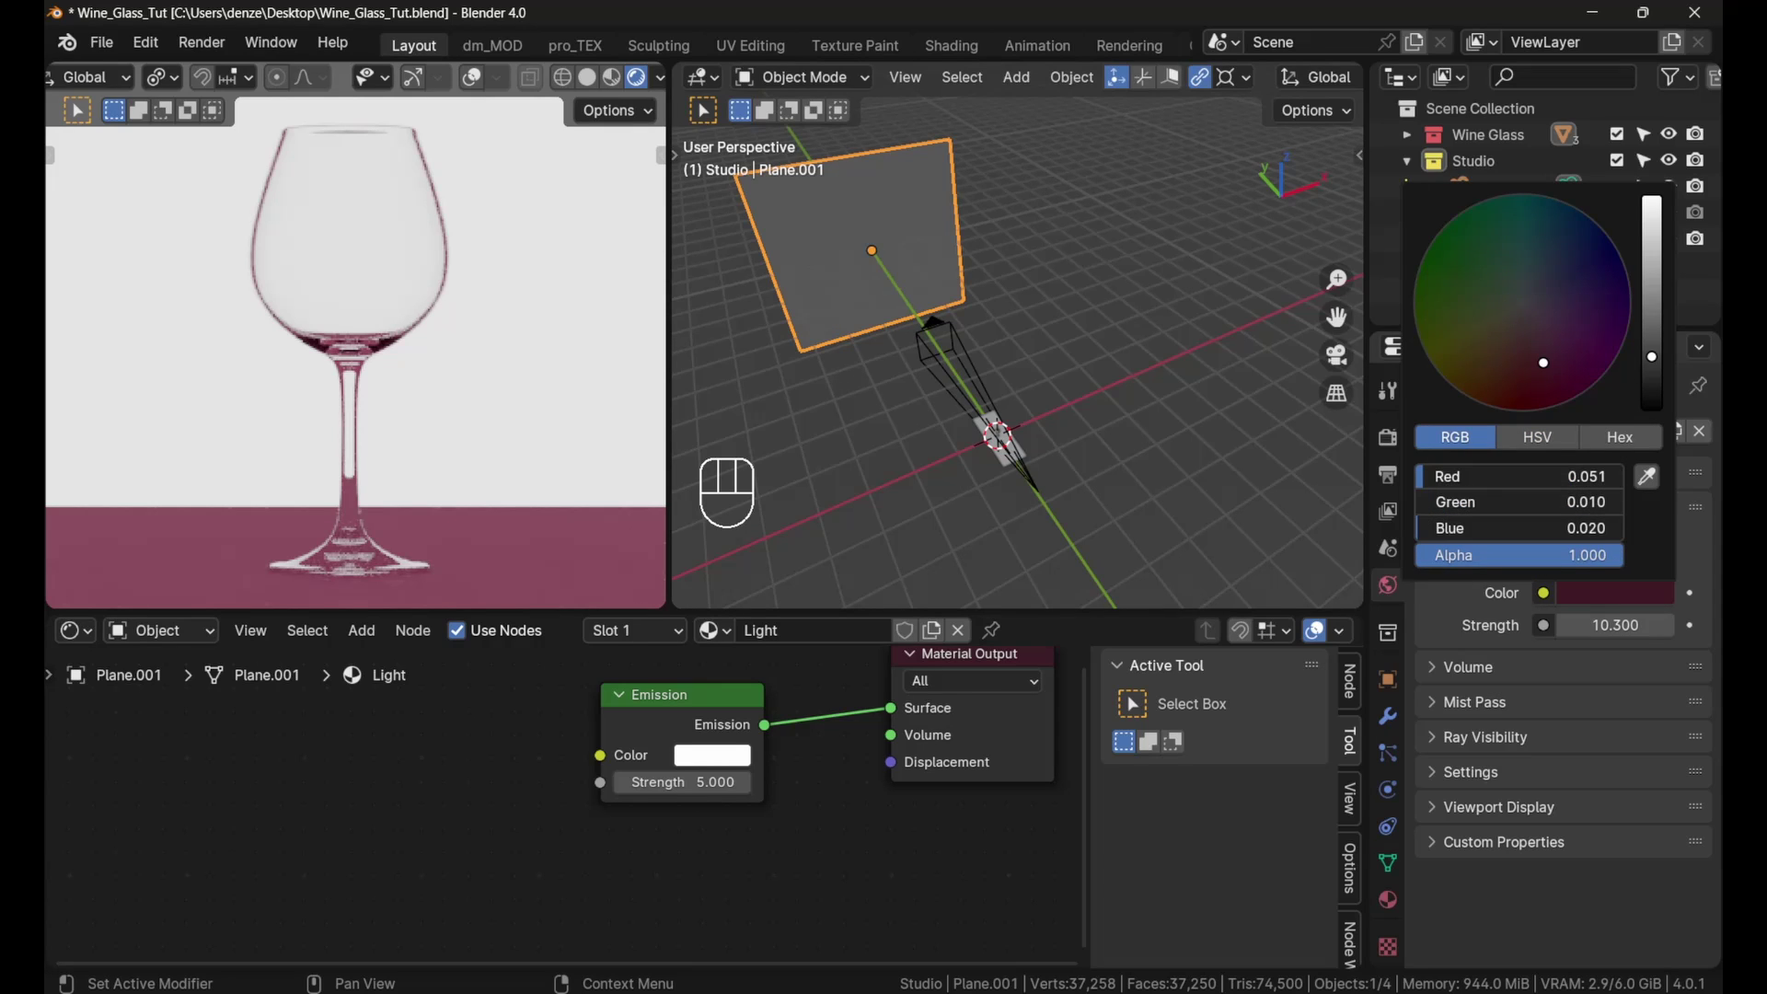
left_click_drag(1652, 357, 1652, 408)
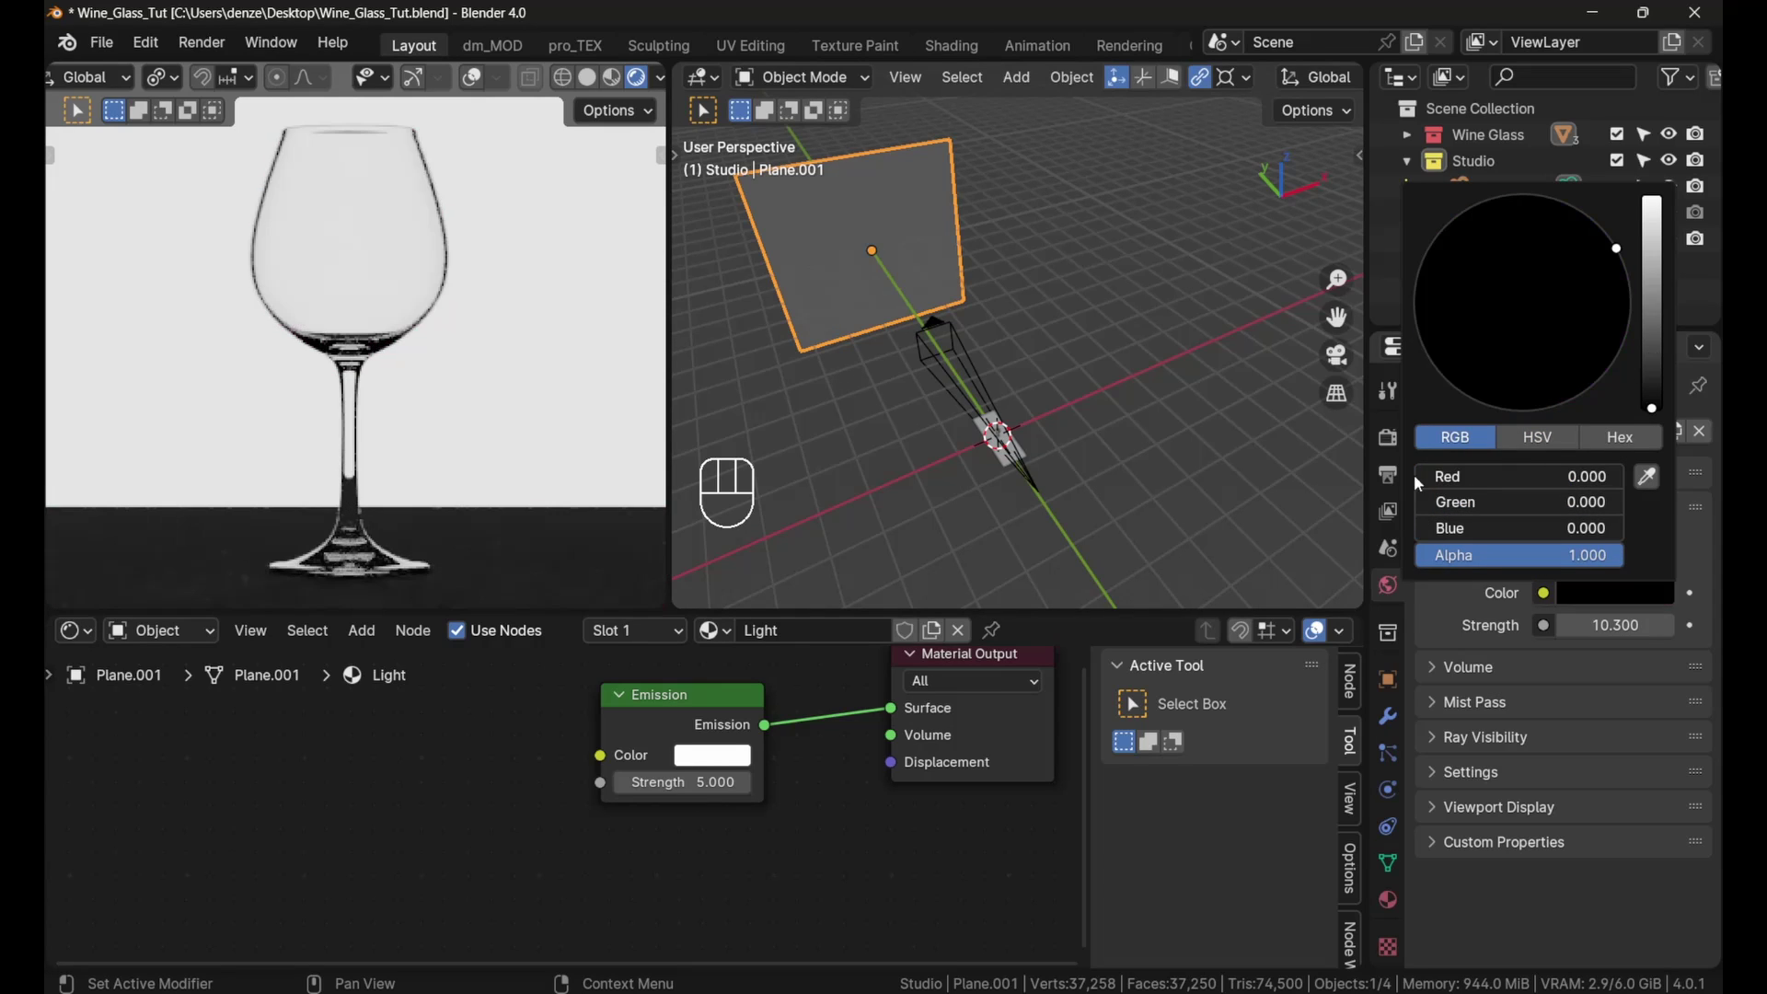
left_click(1604, 626)
type("0")
key("Return")
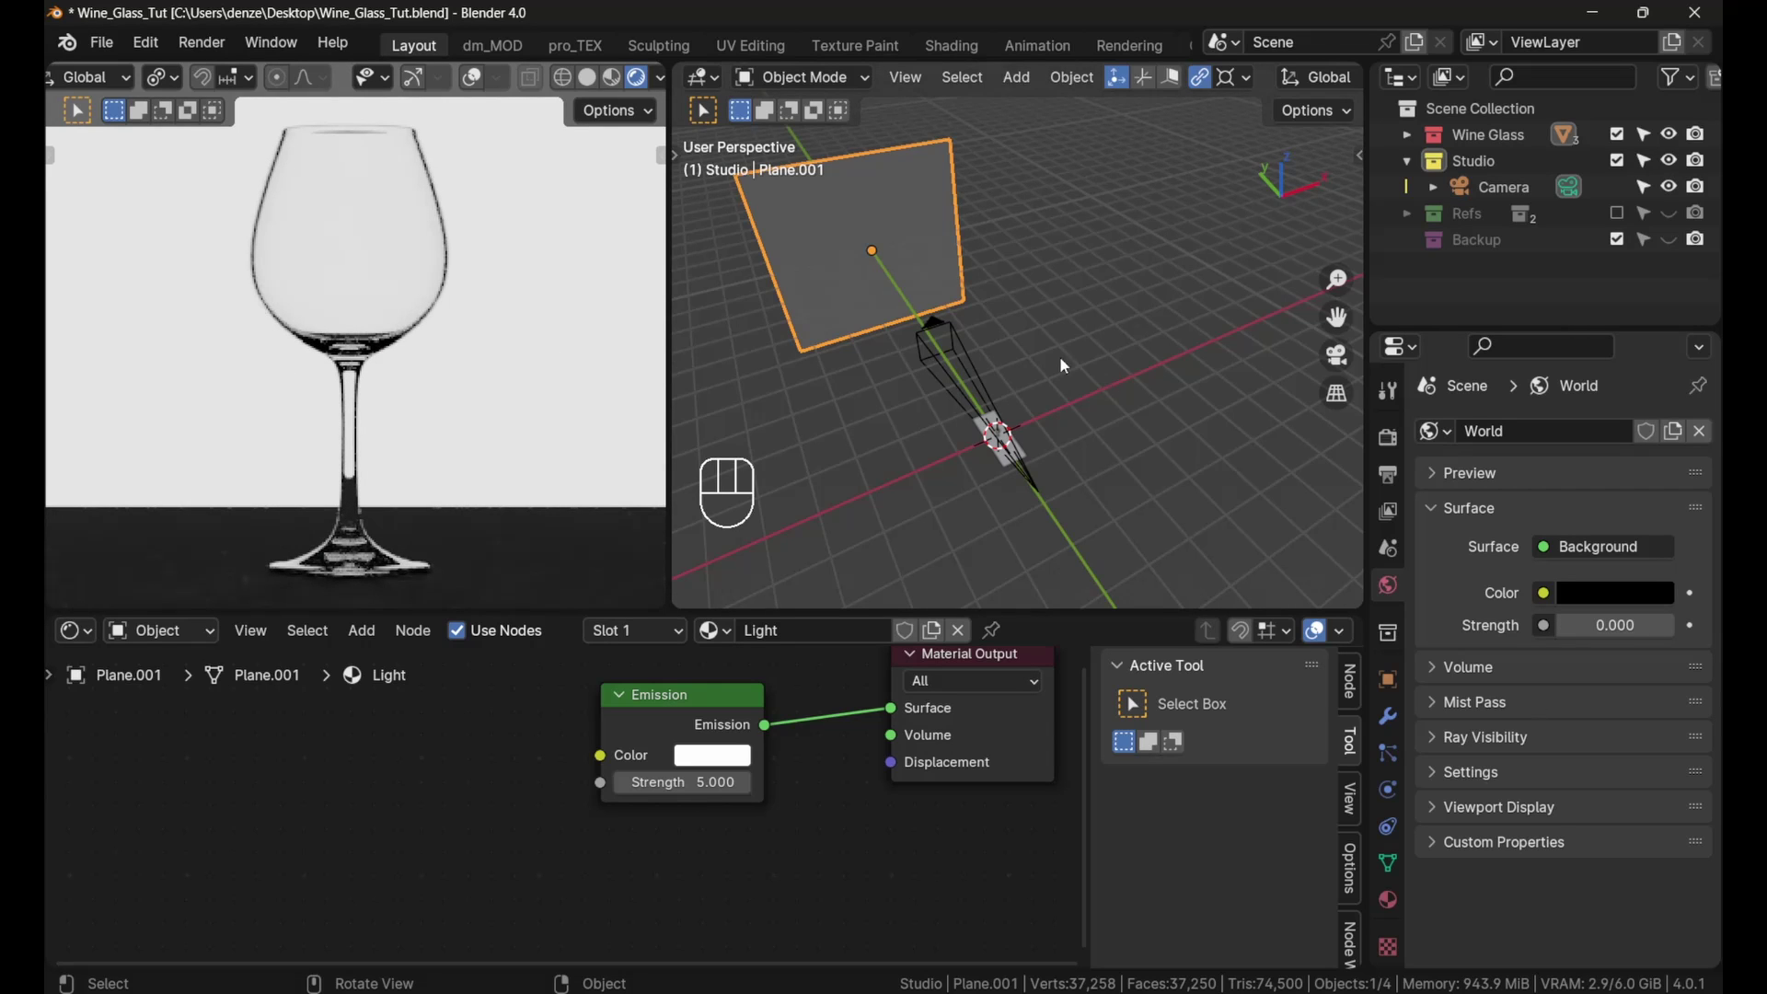
Step: Examine how the ground plane and wine glass sit between camera and backdrop, and compare with the rendered camera view
middle_click_drag(1064, 366, 934, 314)
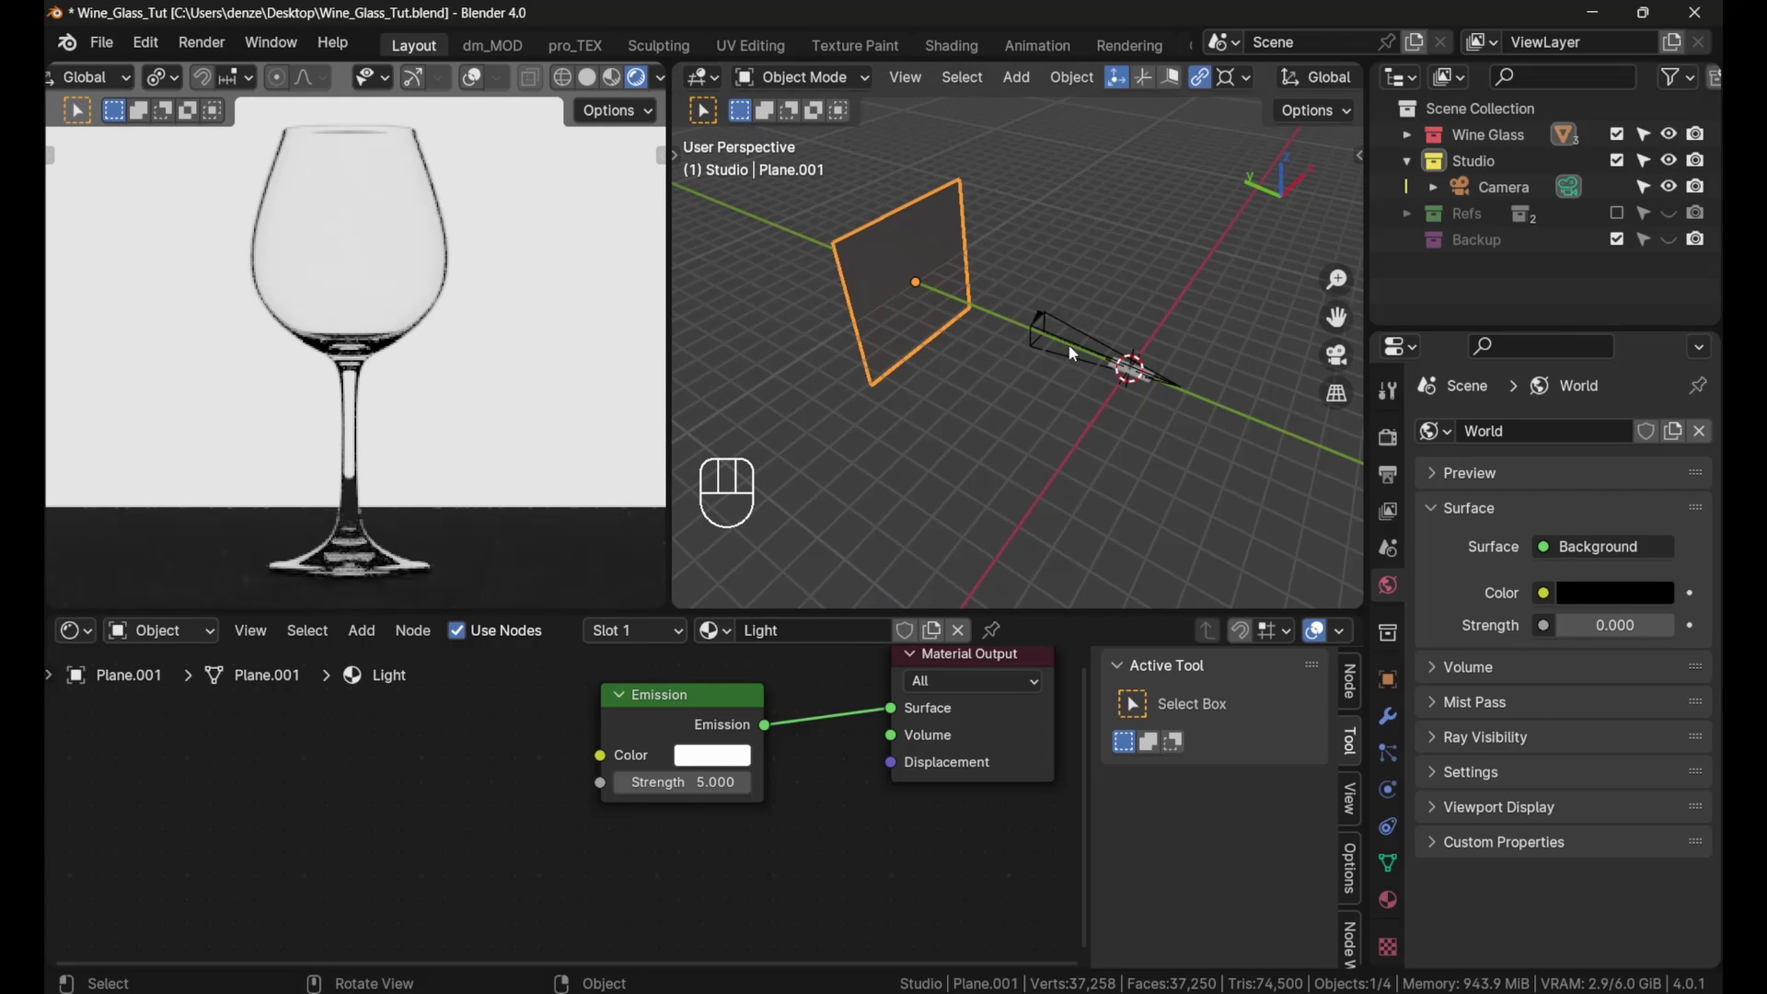
middle_click_drag(1074, 354, 1041, 292)
scroll(1187, 394, "up", 2)
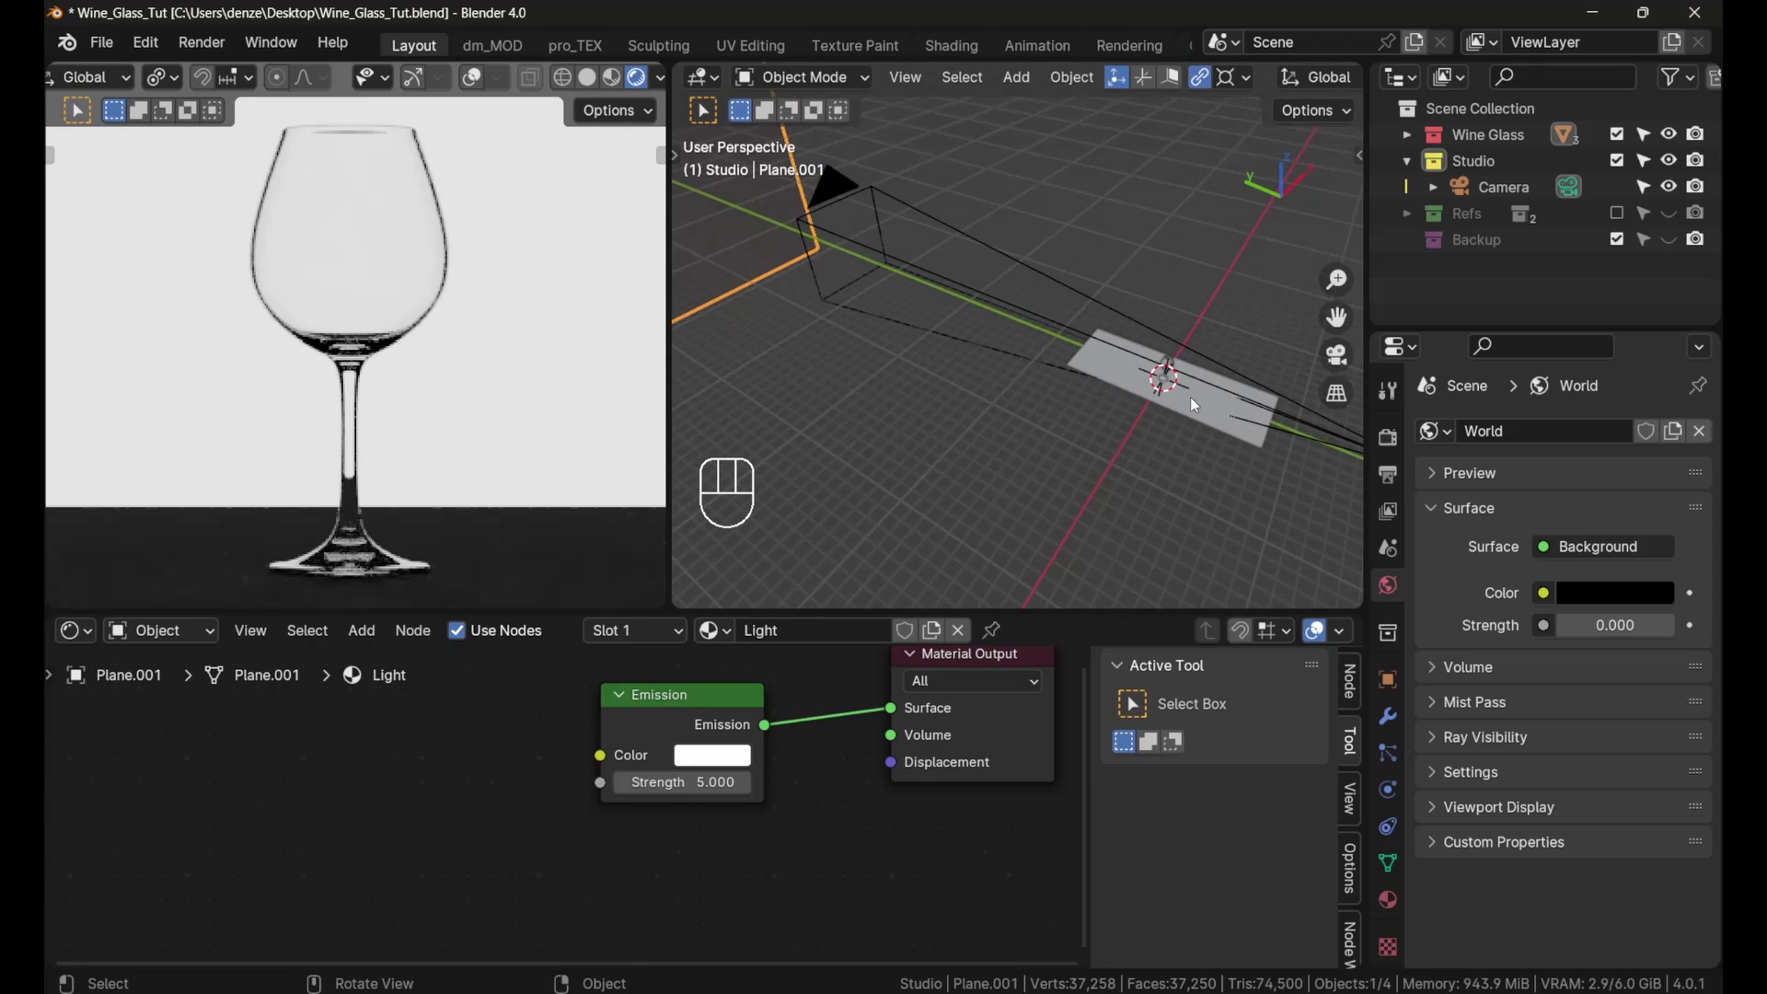
scroll(1150, 382, "up", 4)
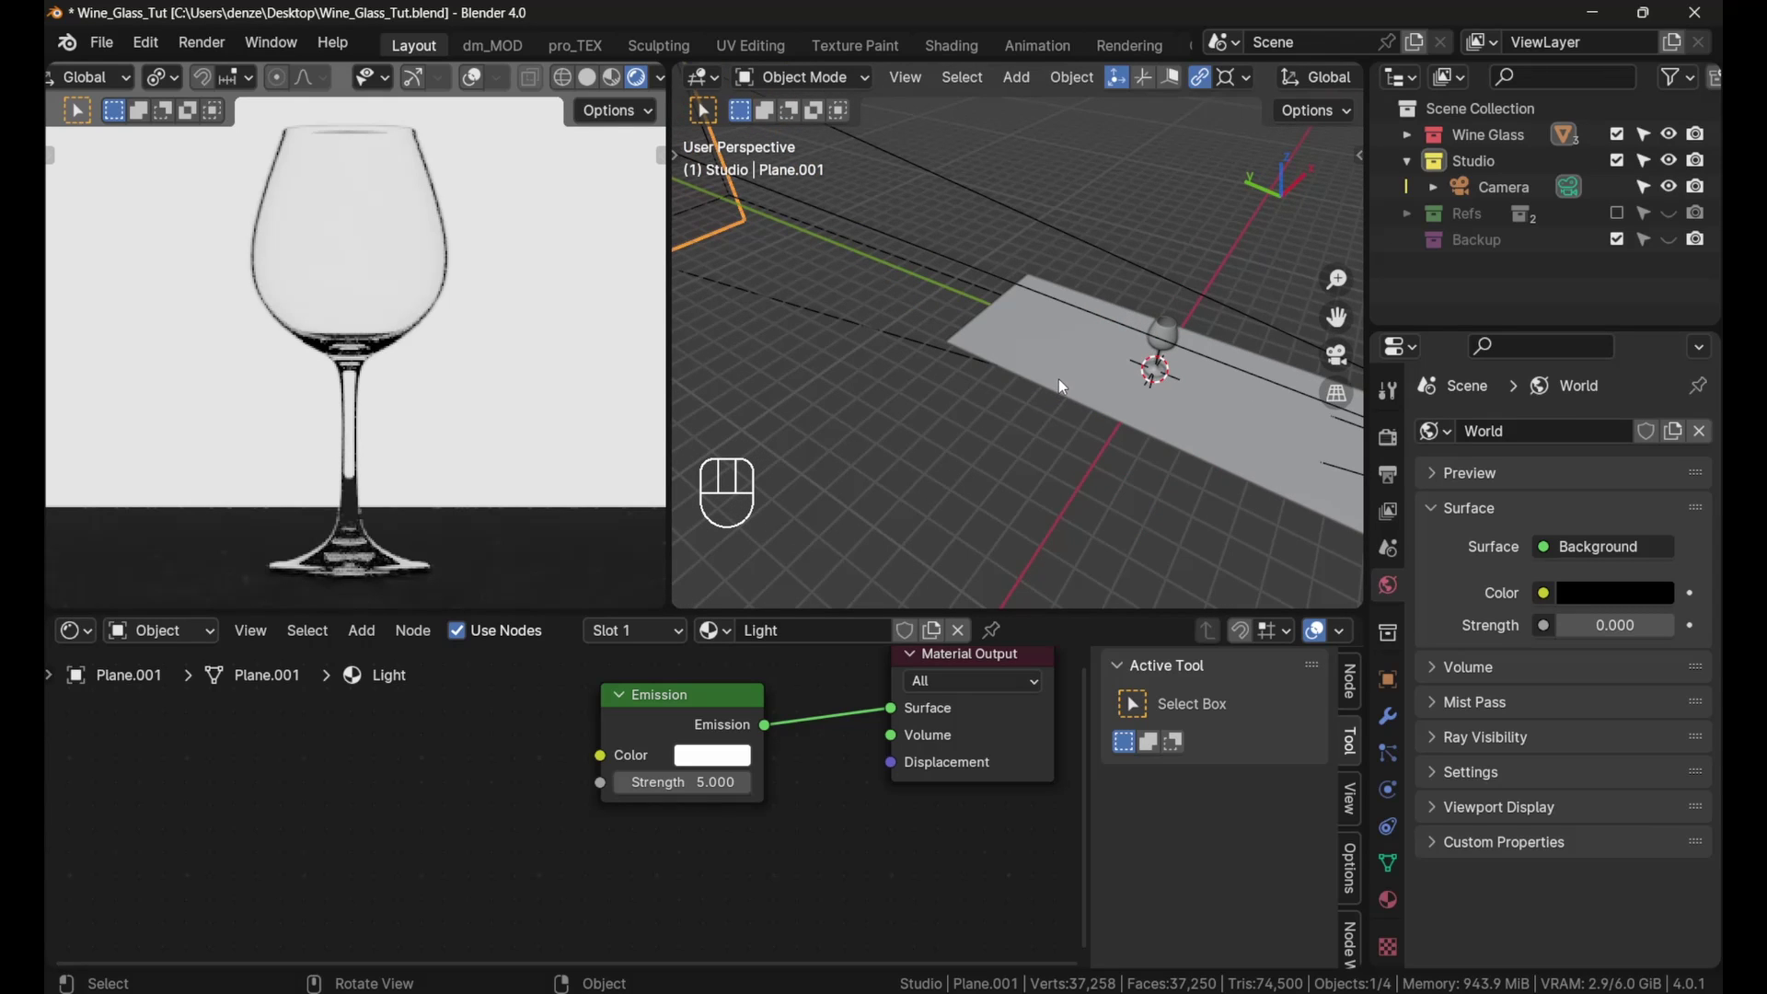
scroll(1058, 378, "down", 4)
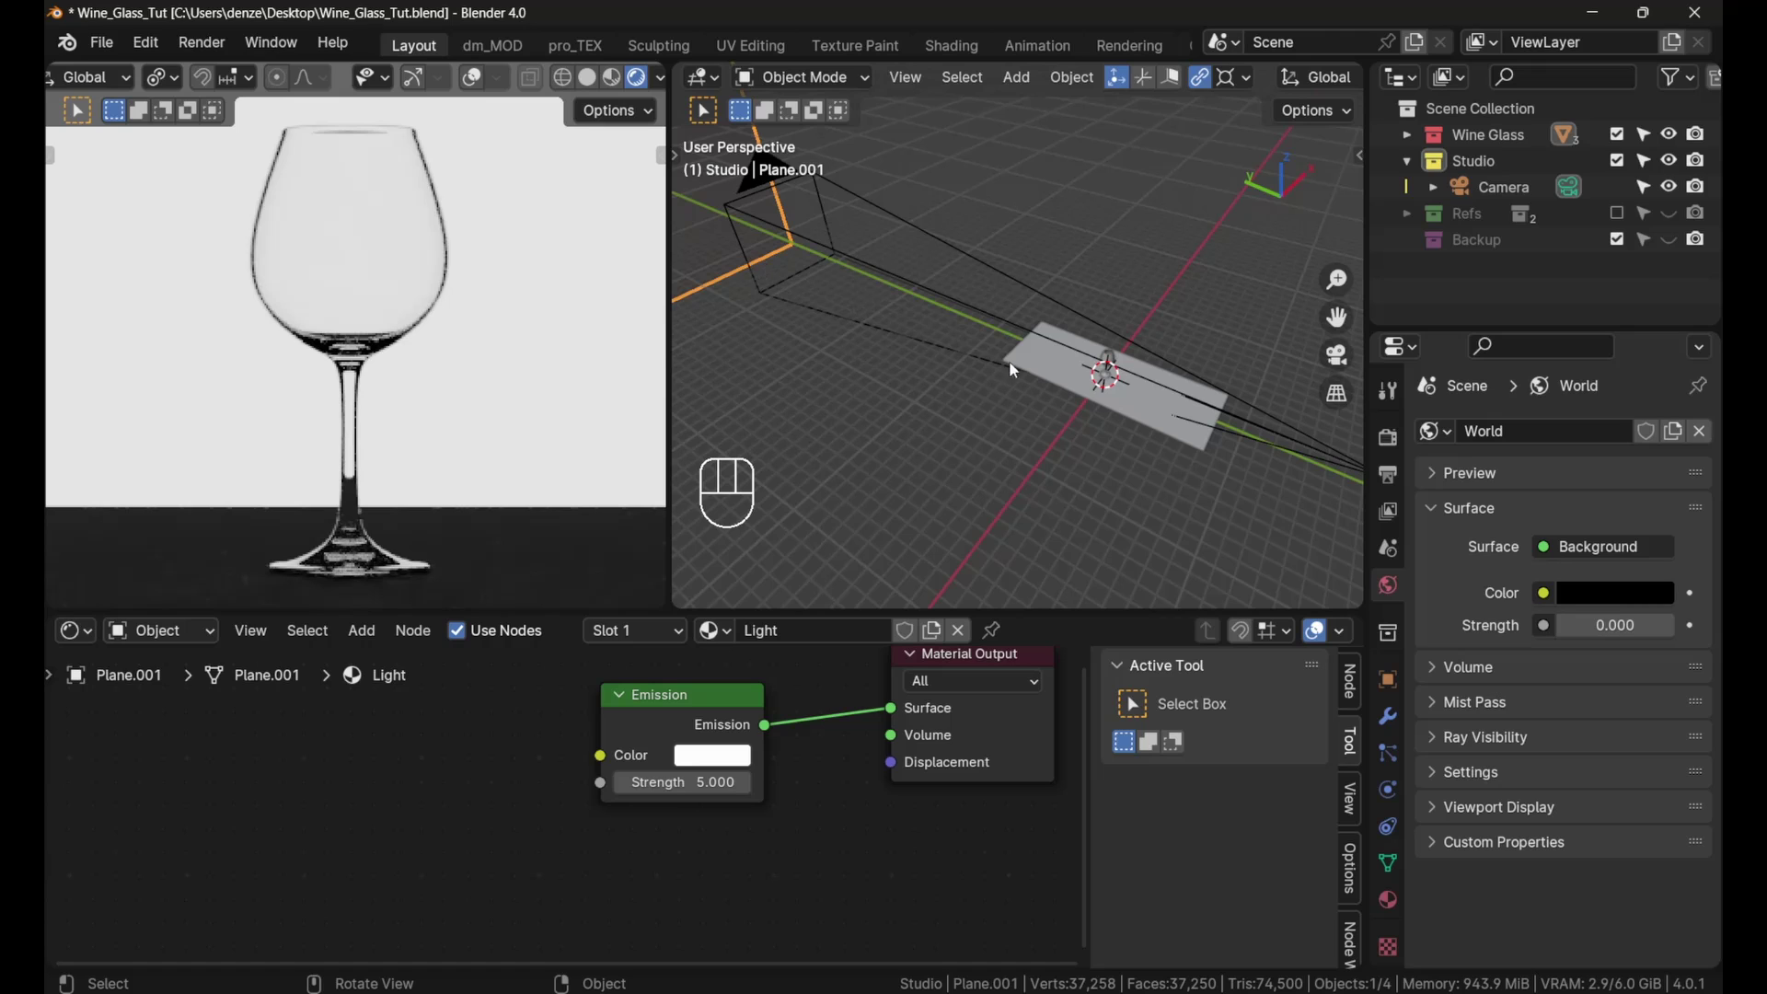
scroll(1058, 359, "up", 3)
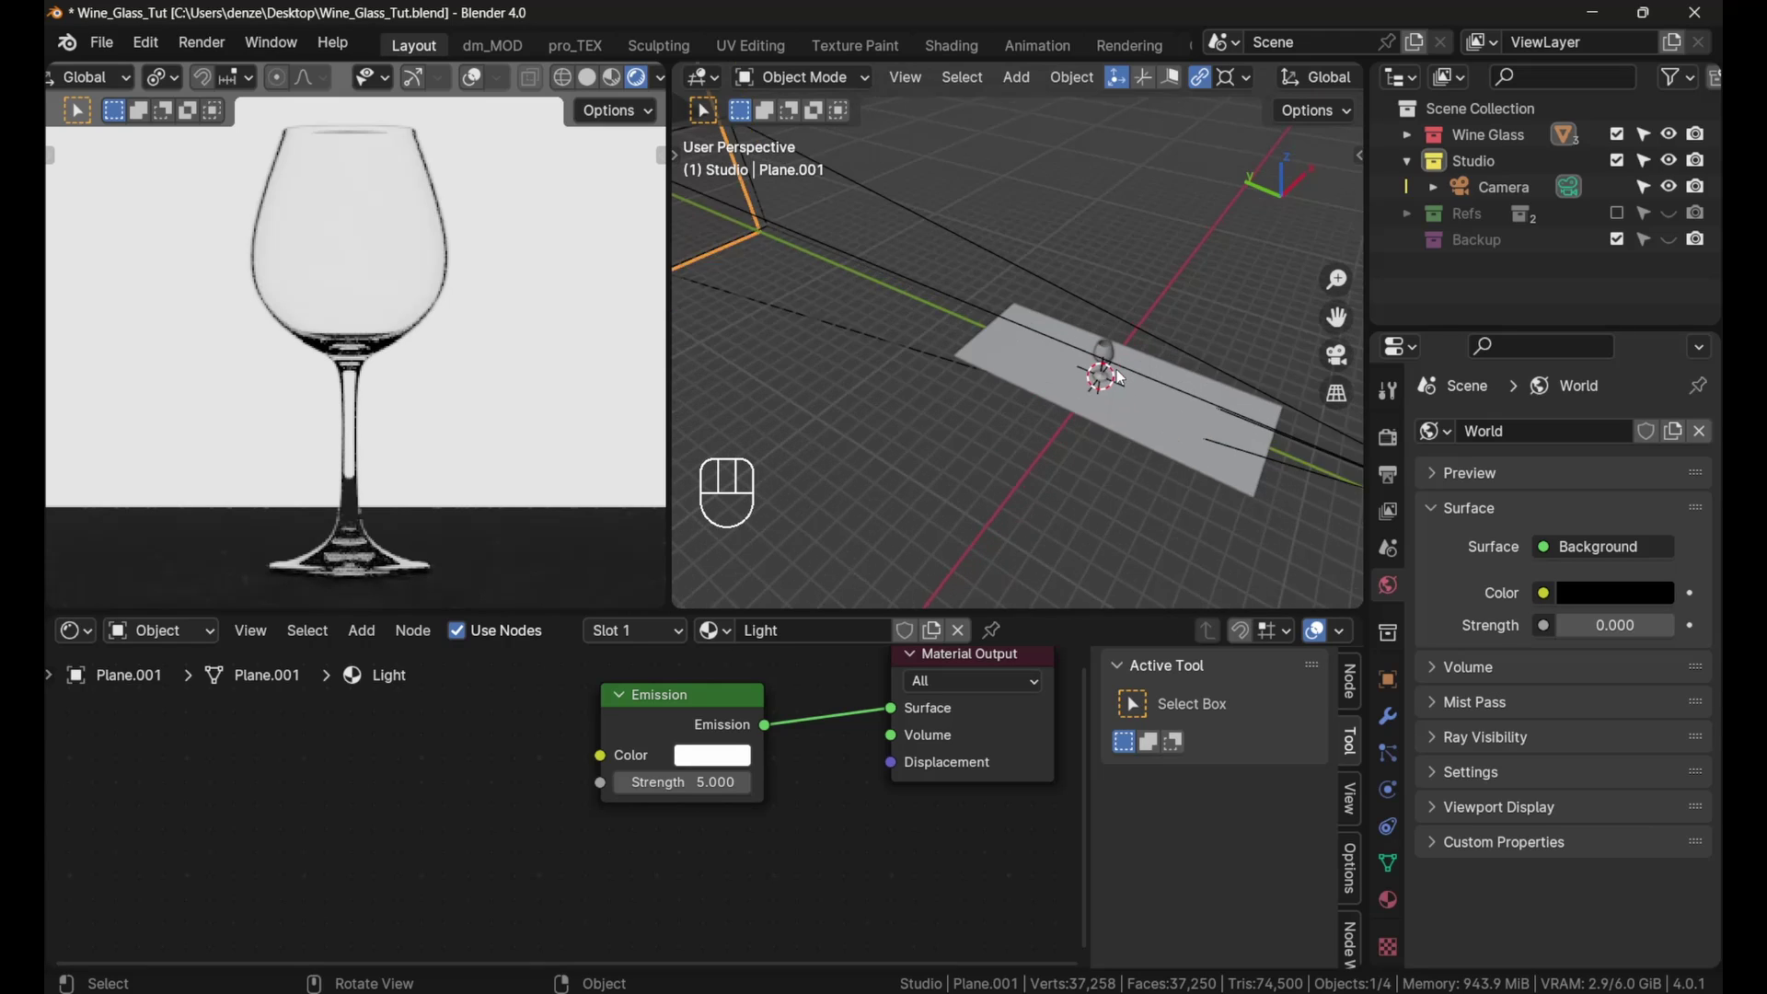
scroll(640, 415, "down", 2)
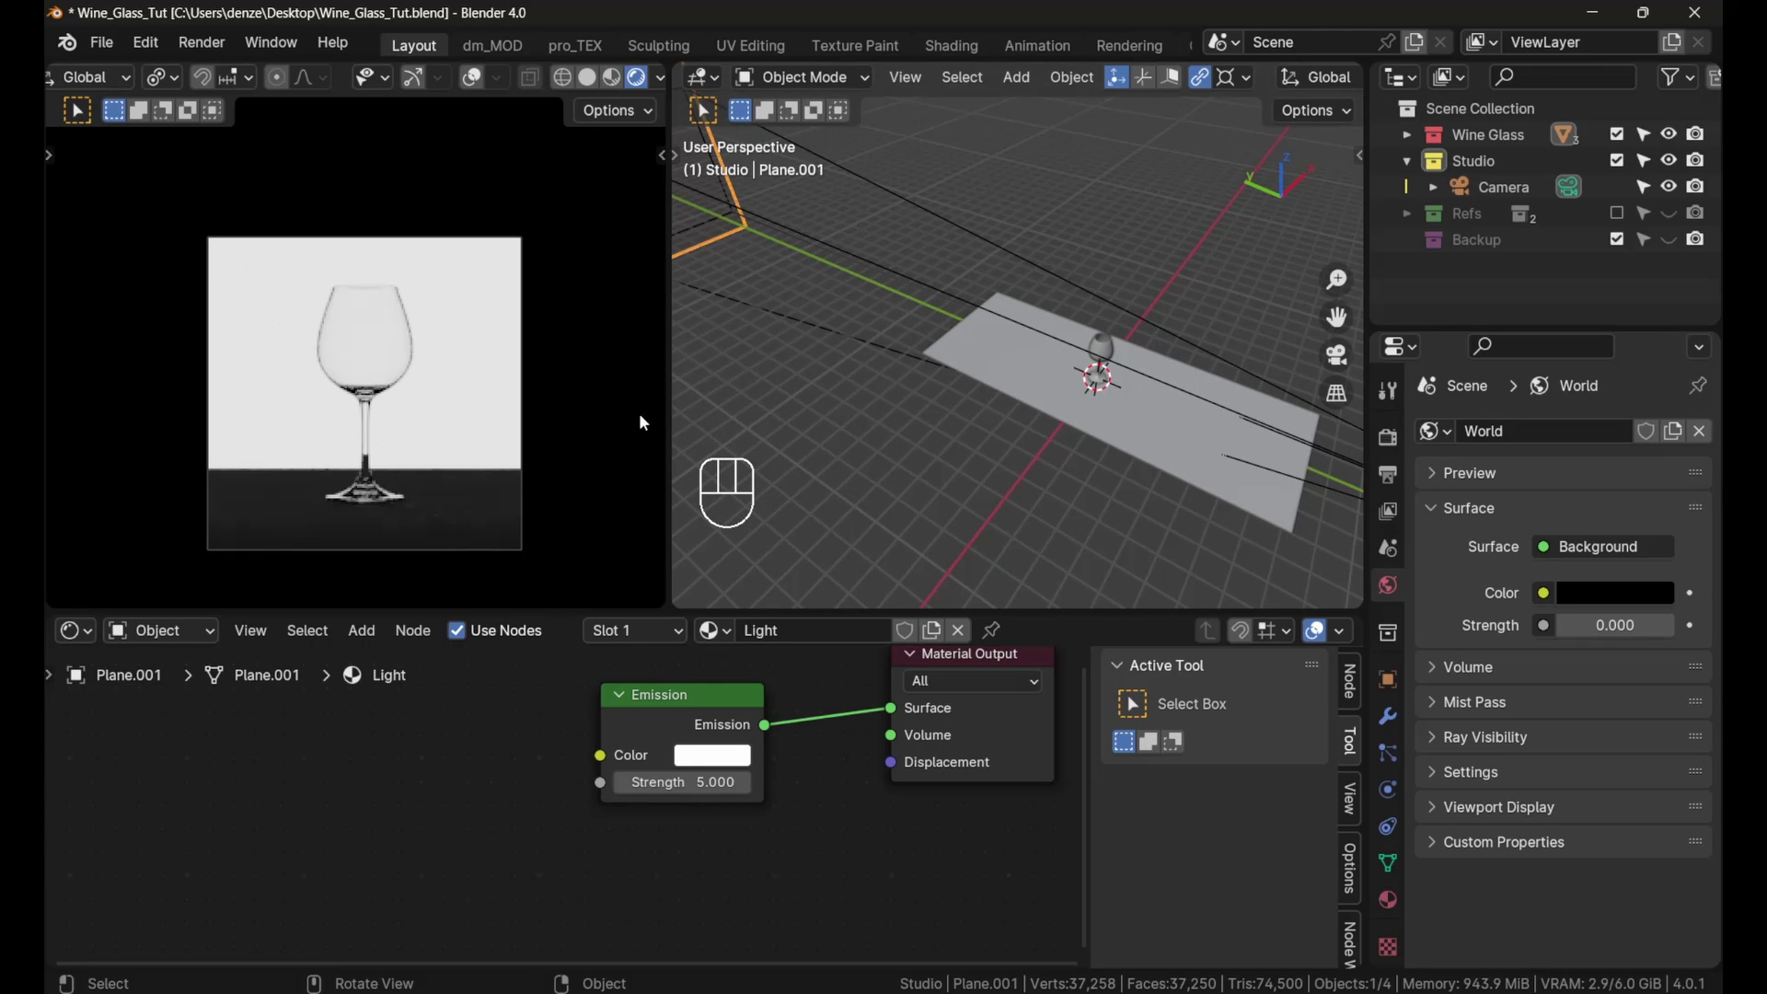
scroll(1062, 365, "down", 2)
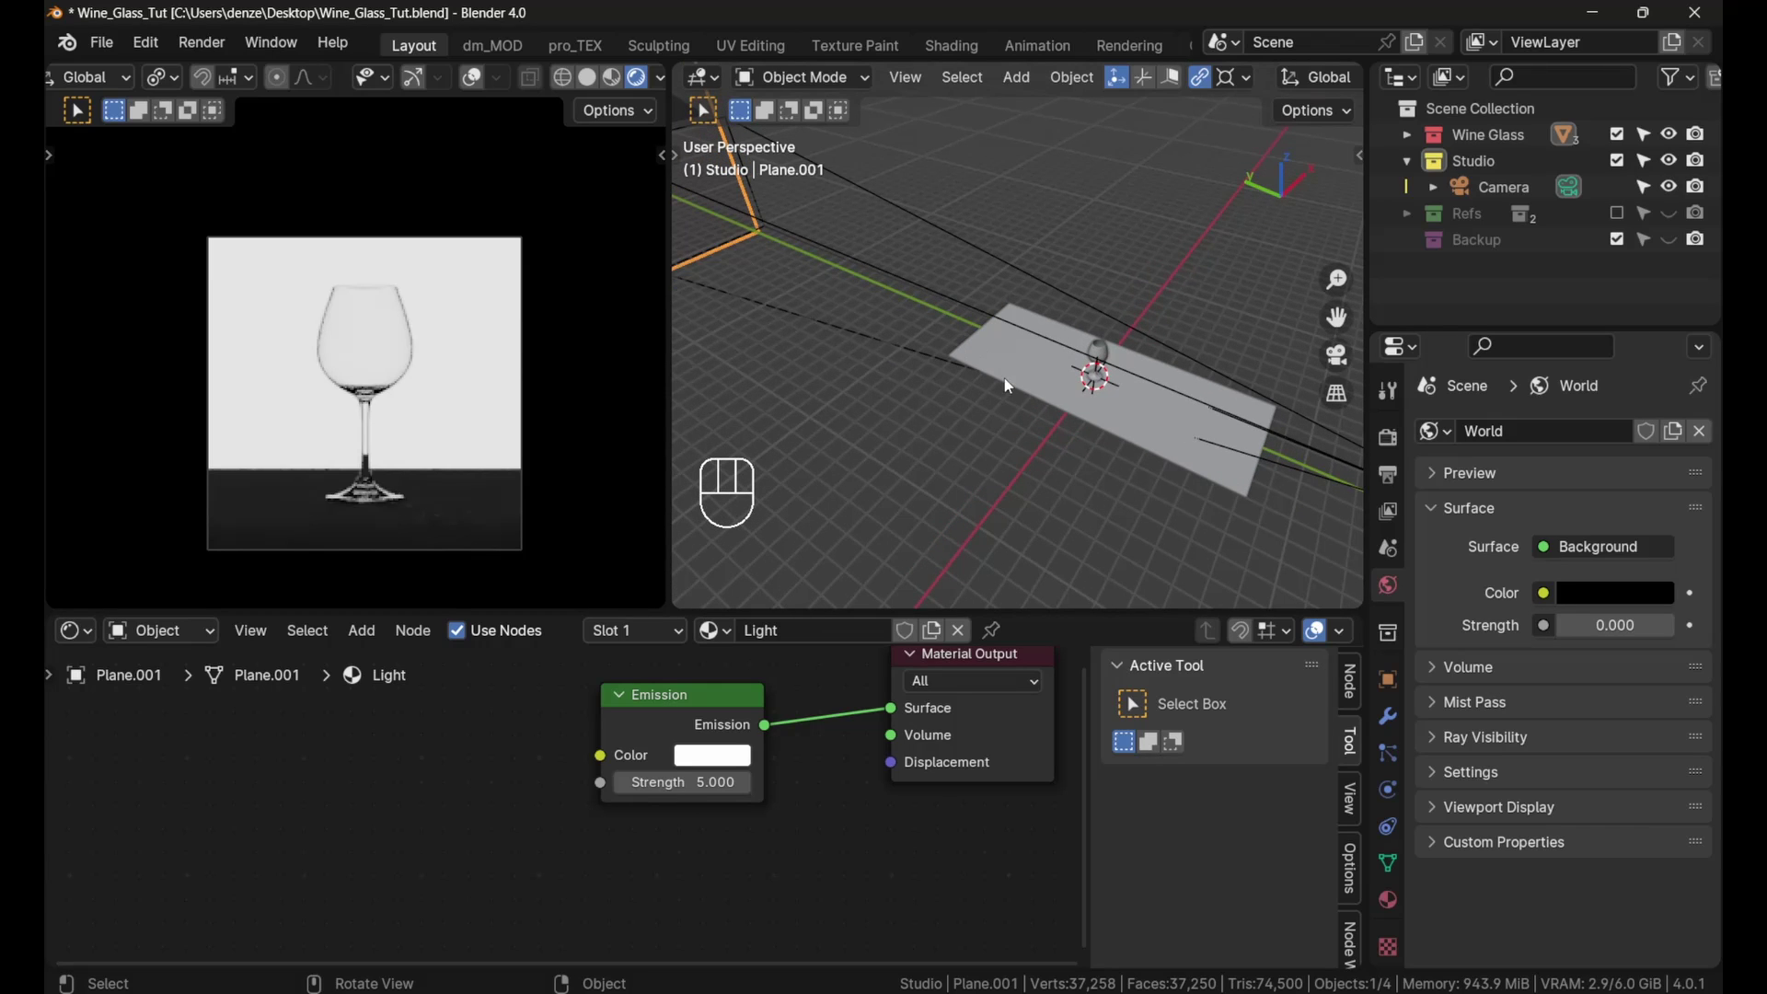
scroll(1046, 366, "up", 3)
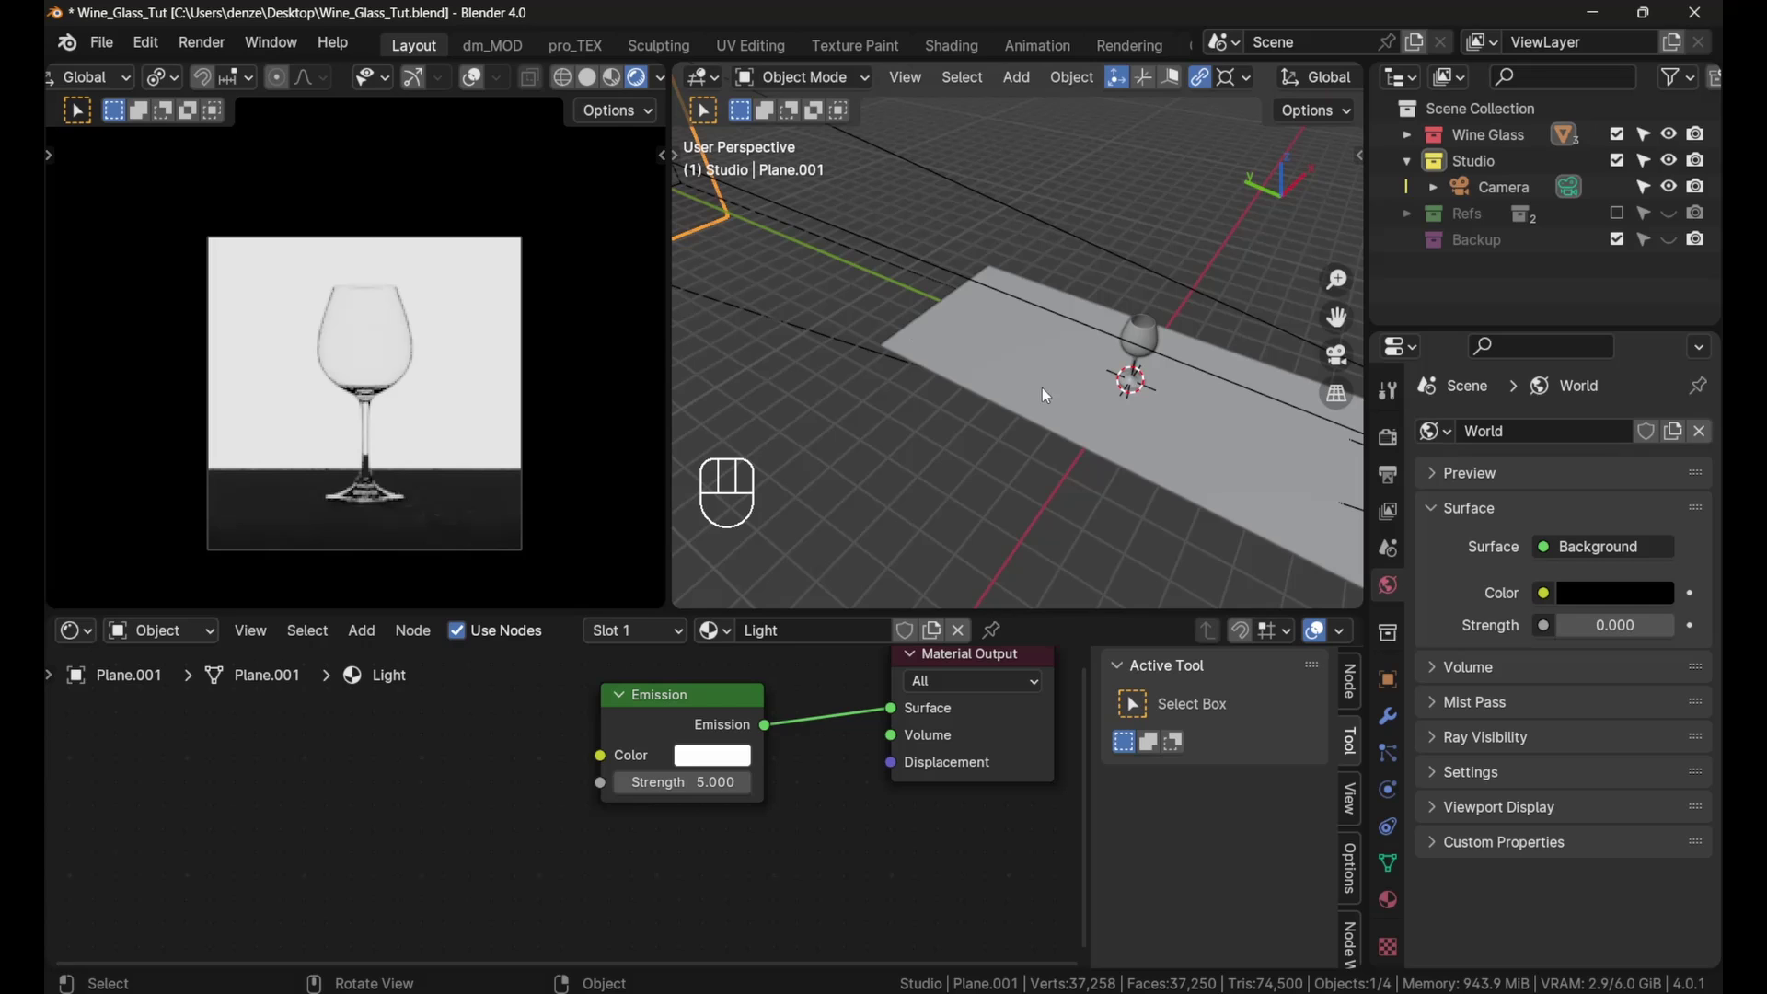
Step: Create a new material for the ground plane and name it Ground
scroll(957, 387, "up", 2)
middle_click_drag(996, 370, 935, 340)
left_click(960, 339)
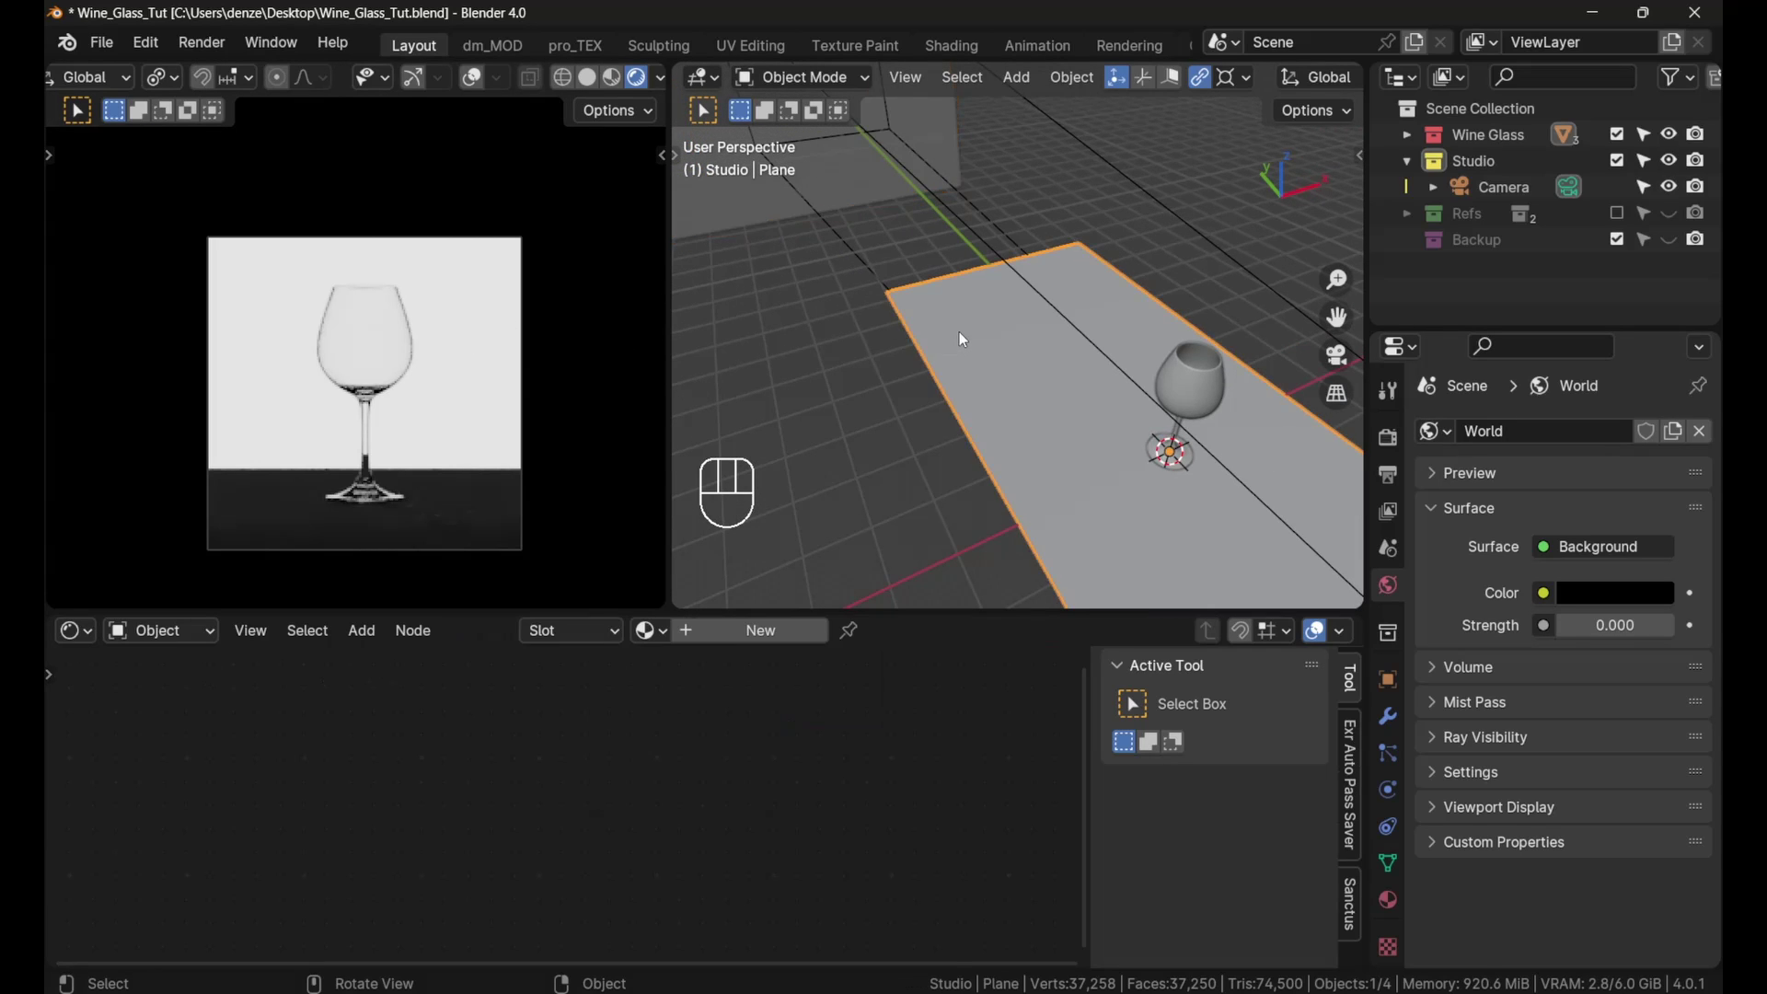
left_click(728, 631)
left_click(792, 629)
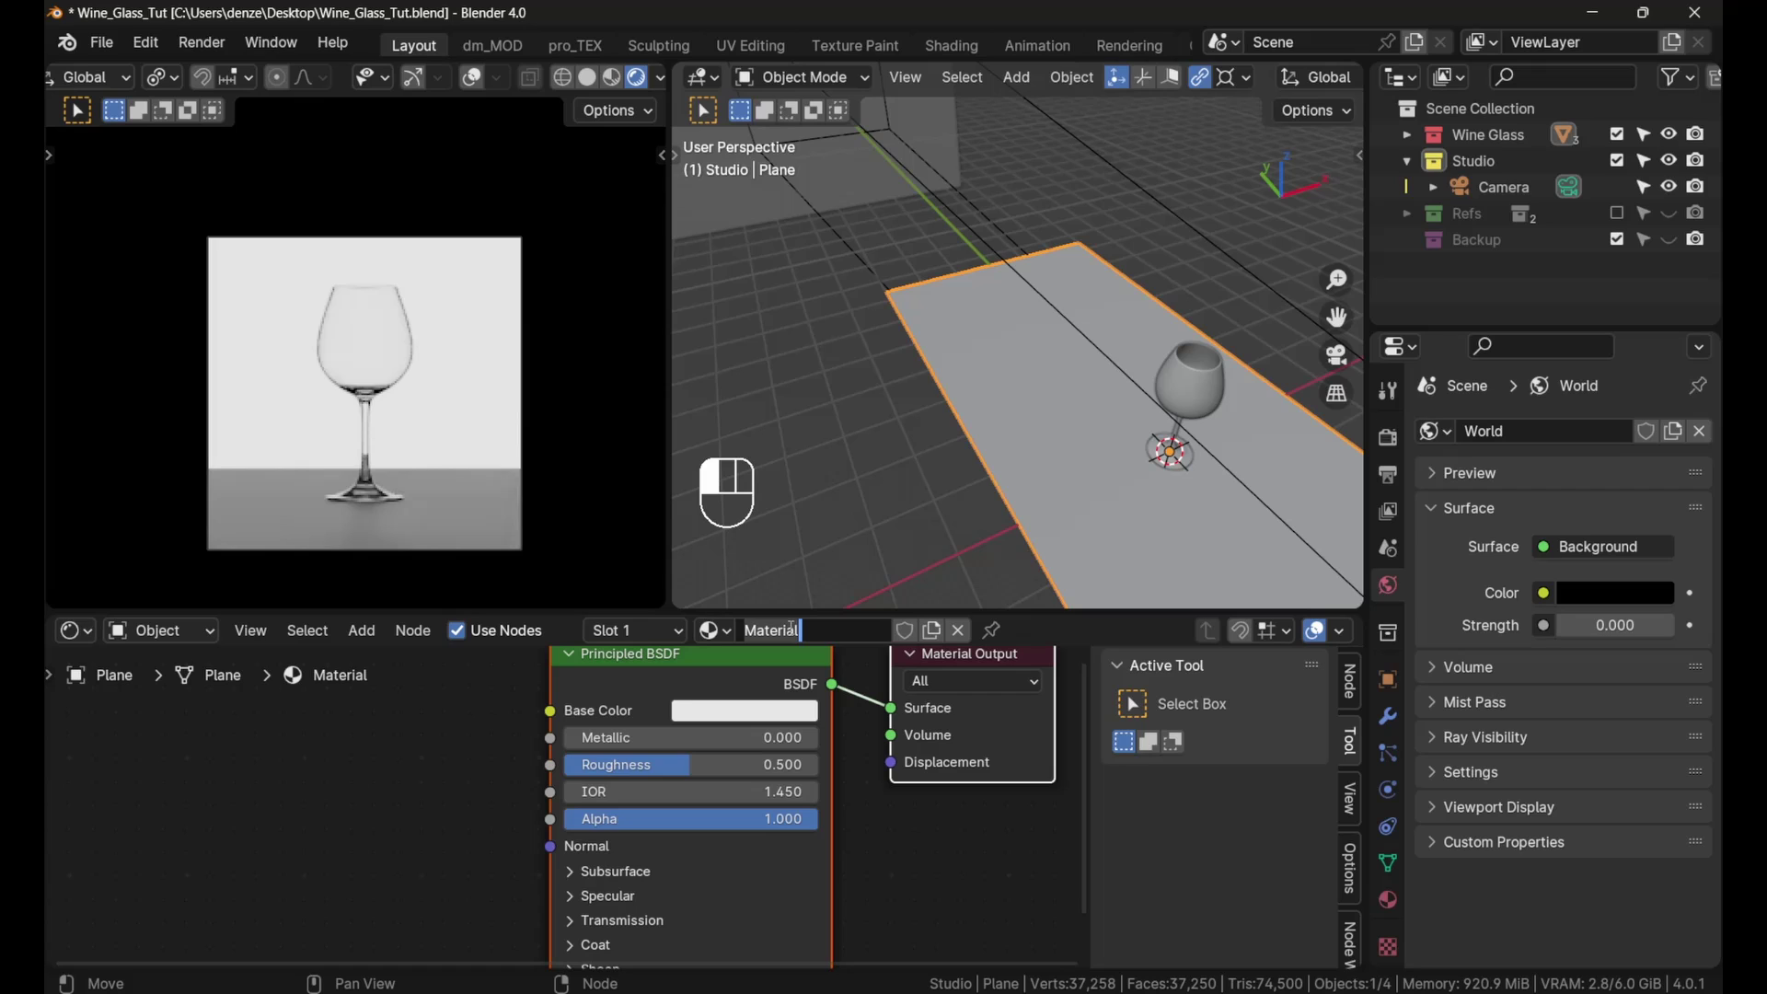
key("shift+Home")
key("BackSpace")
type("Ground")
key("Return")
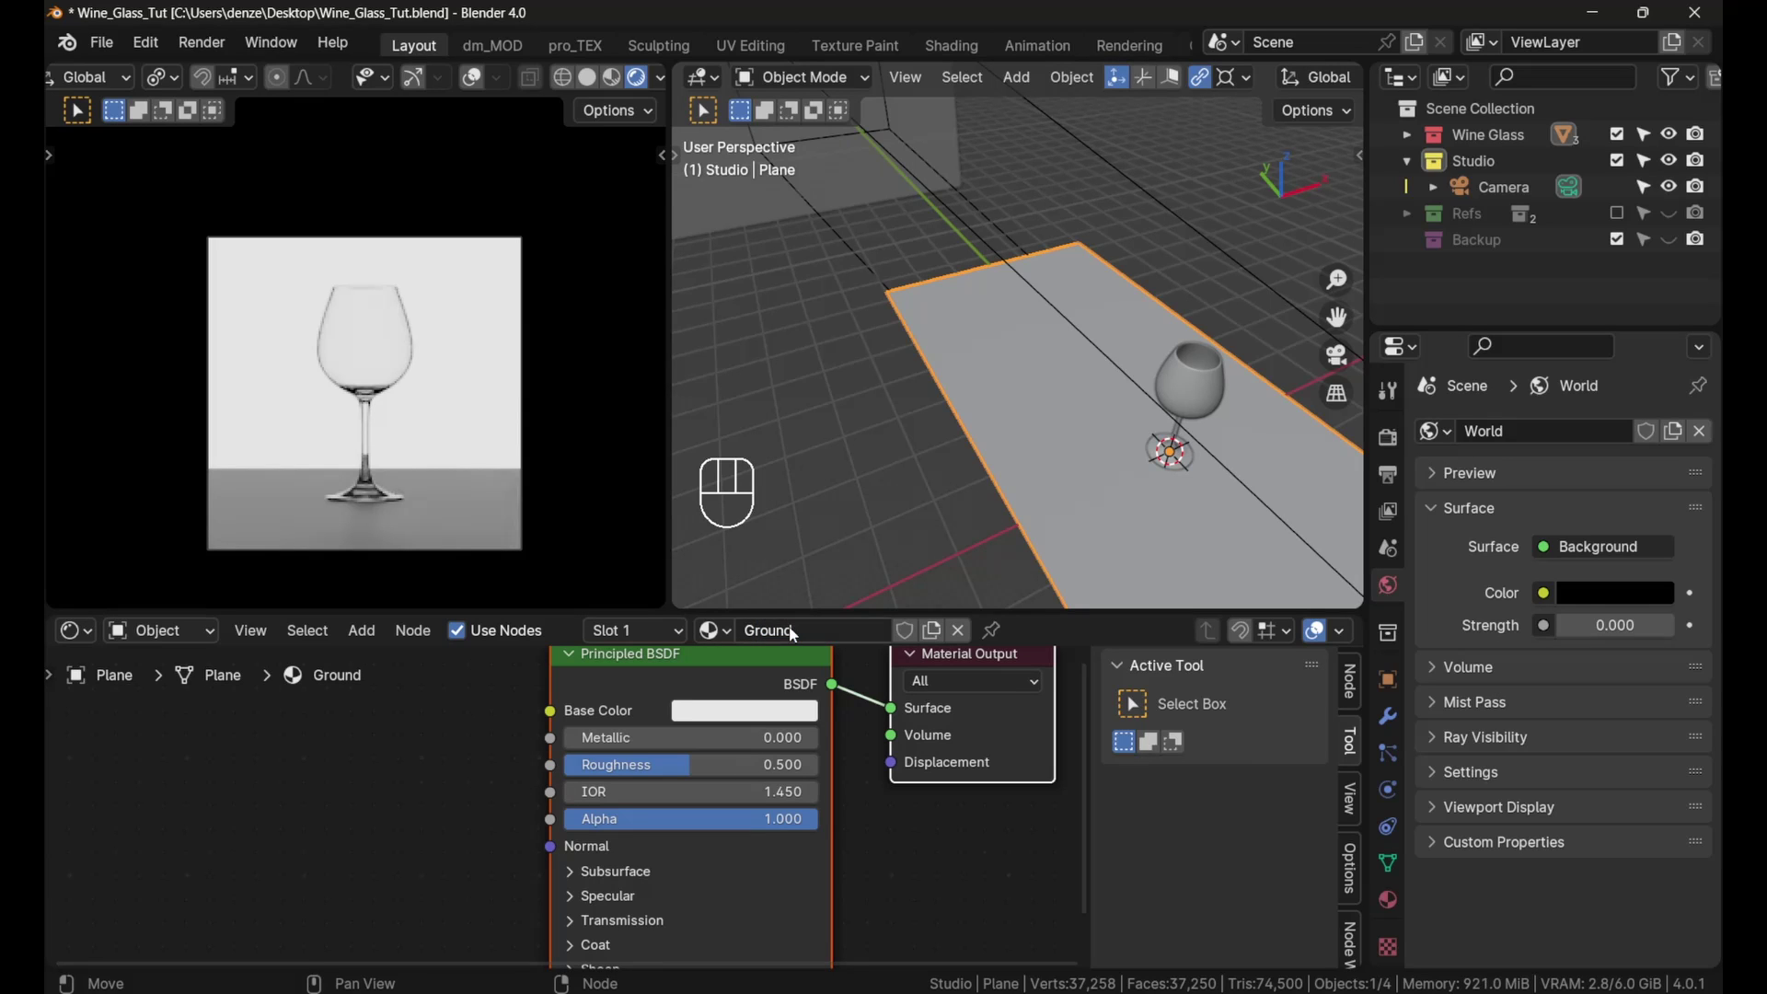
Step: Set the Ground material's Base Color to black and its Roughness to 0
scroll(782, 766, "up", 5)
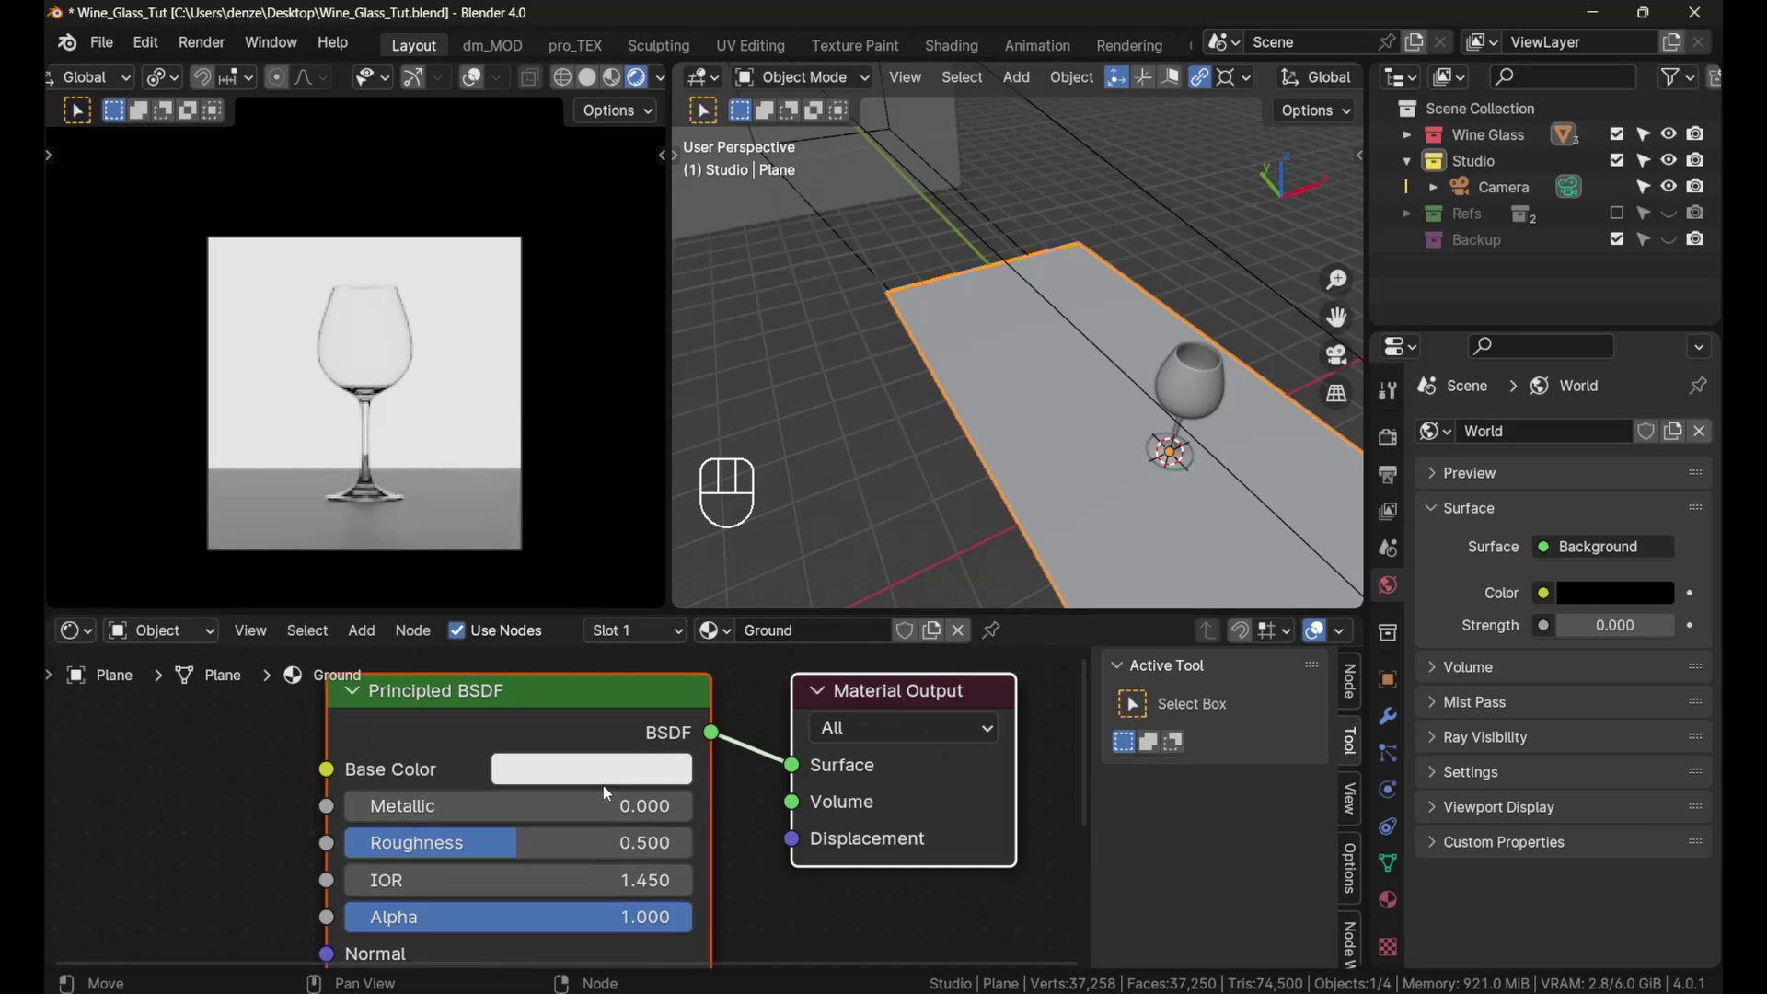
left_click(603, 781)
left_click_drag(813, 284, 771, 581)
left_click_drag(484, 842, 350, 842)
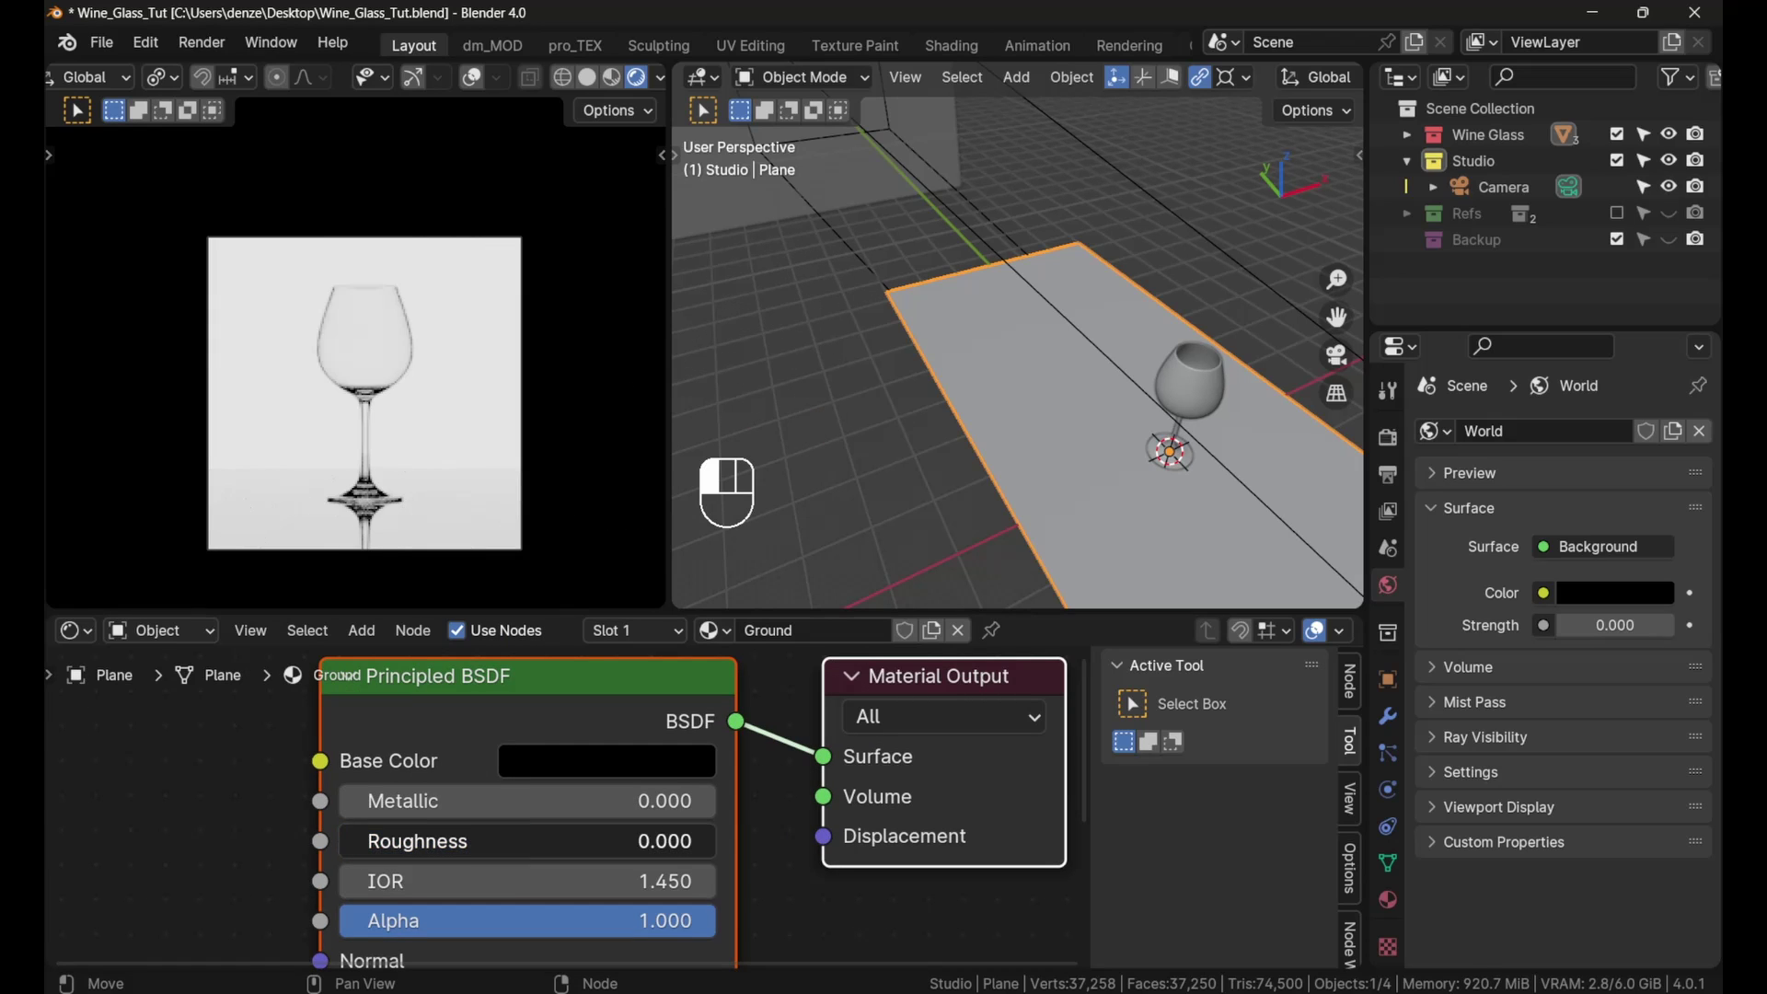
Step: Examine the wine glass base and its reflection on the ground plane in the rendered camera view
scroll(516, 838, "down", 1)
scroll(356, 552, "up", 3)
scroll(361, 518, "up", 2)
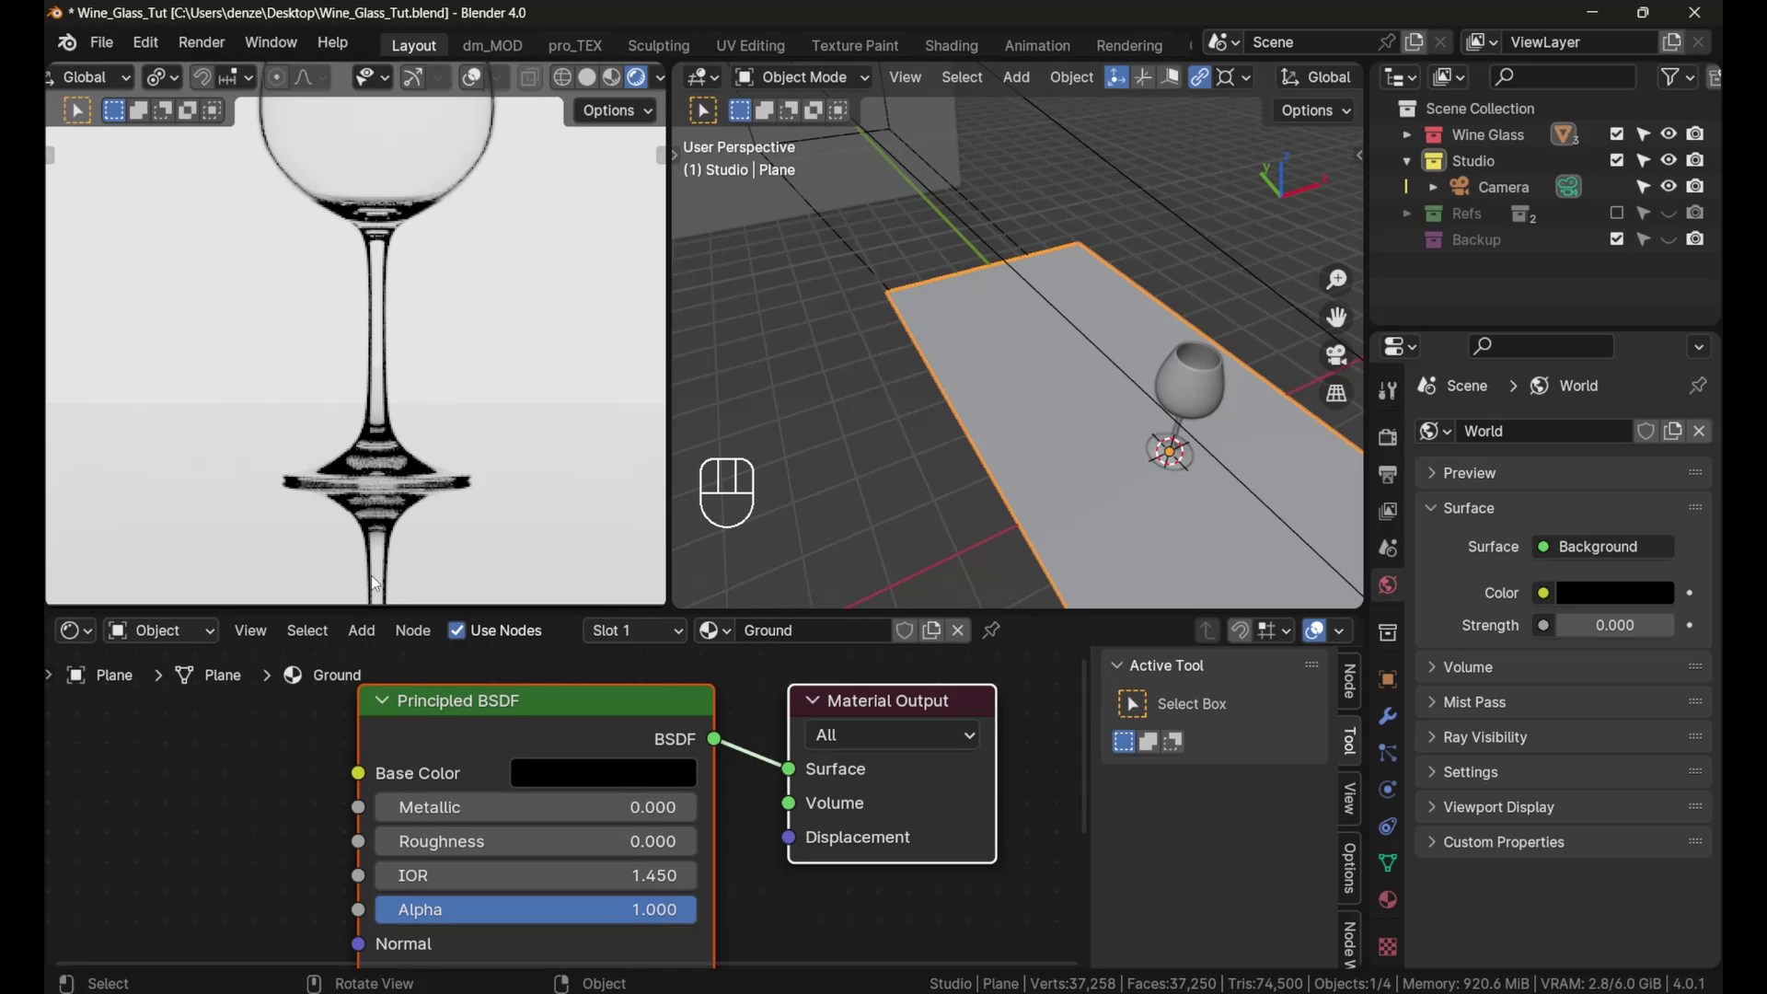
scroll(504, 797, "down", 1)
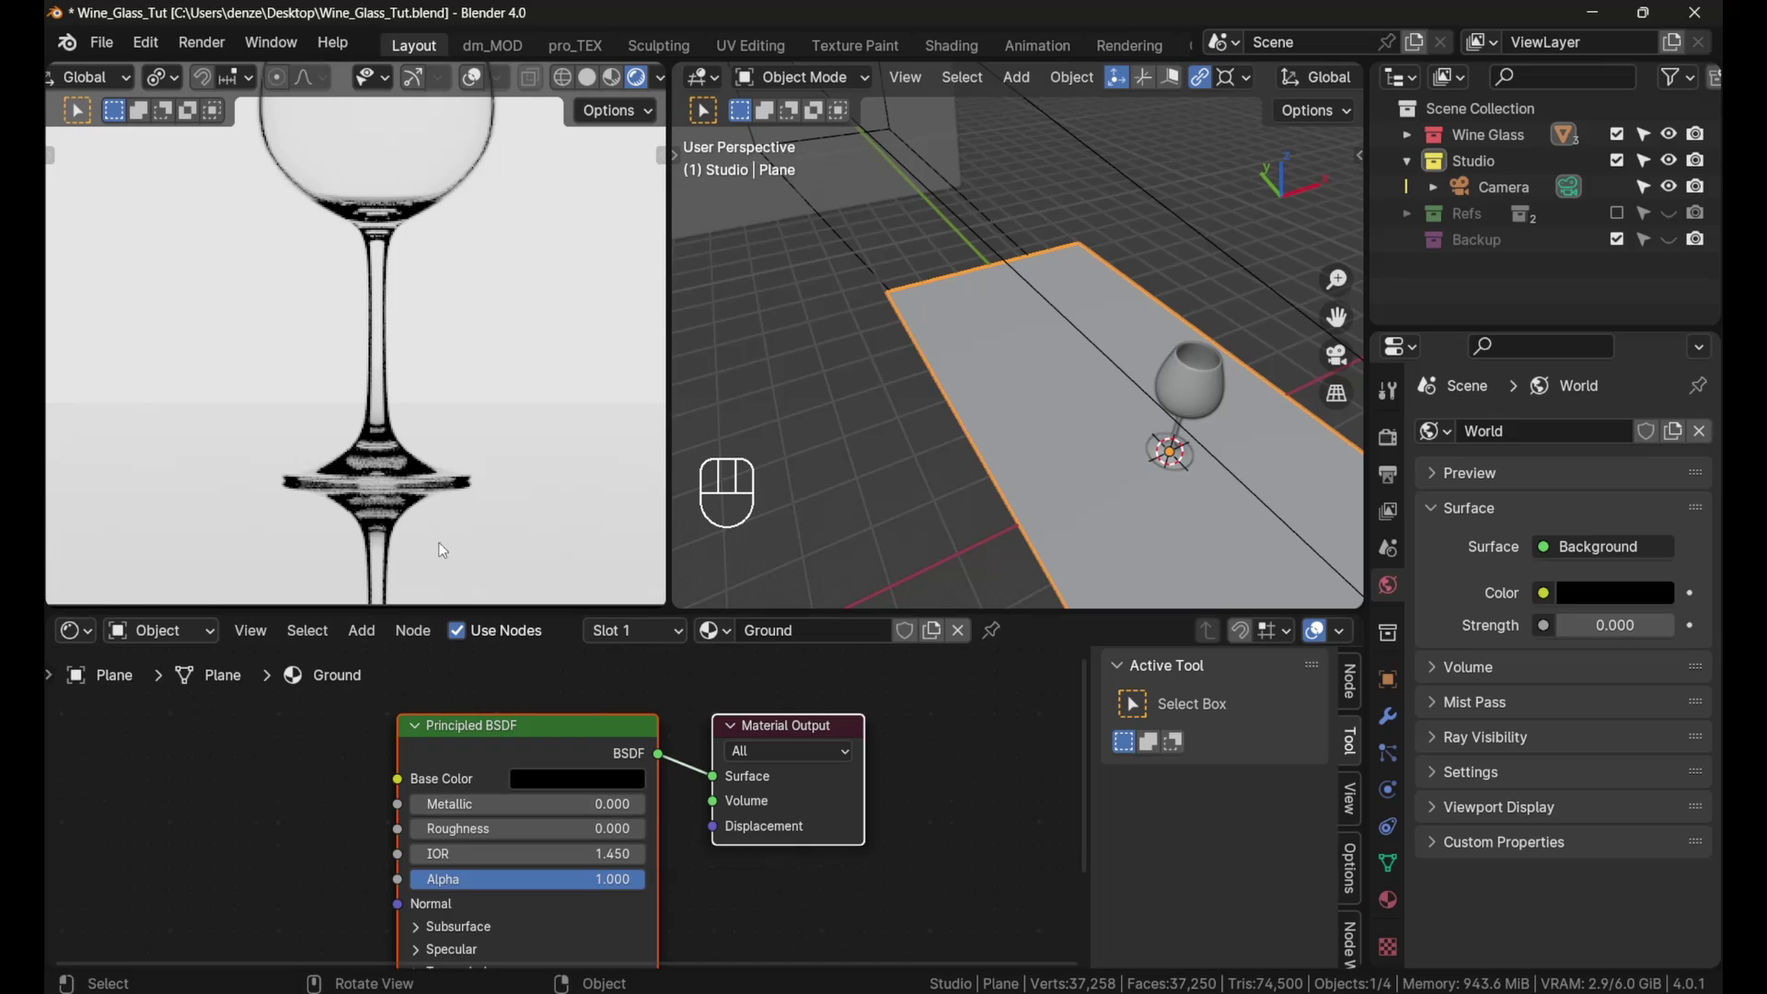
scroll(436, 499, "down", 4)
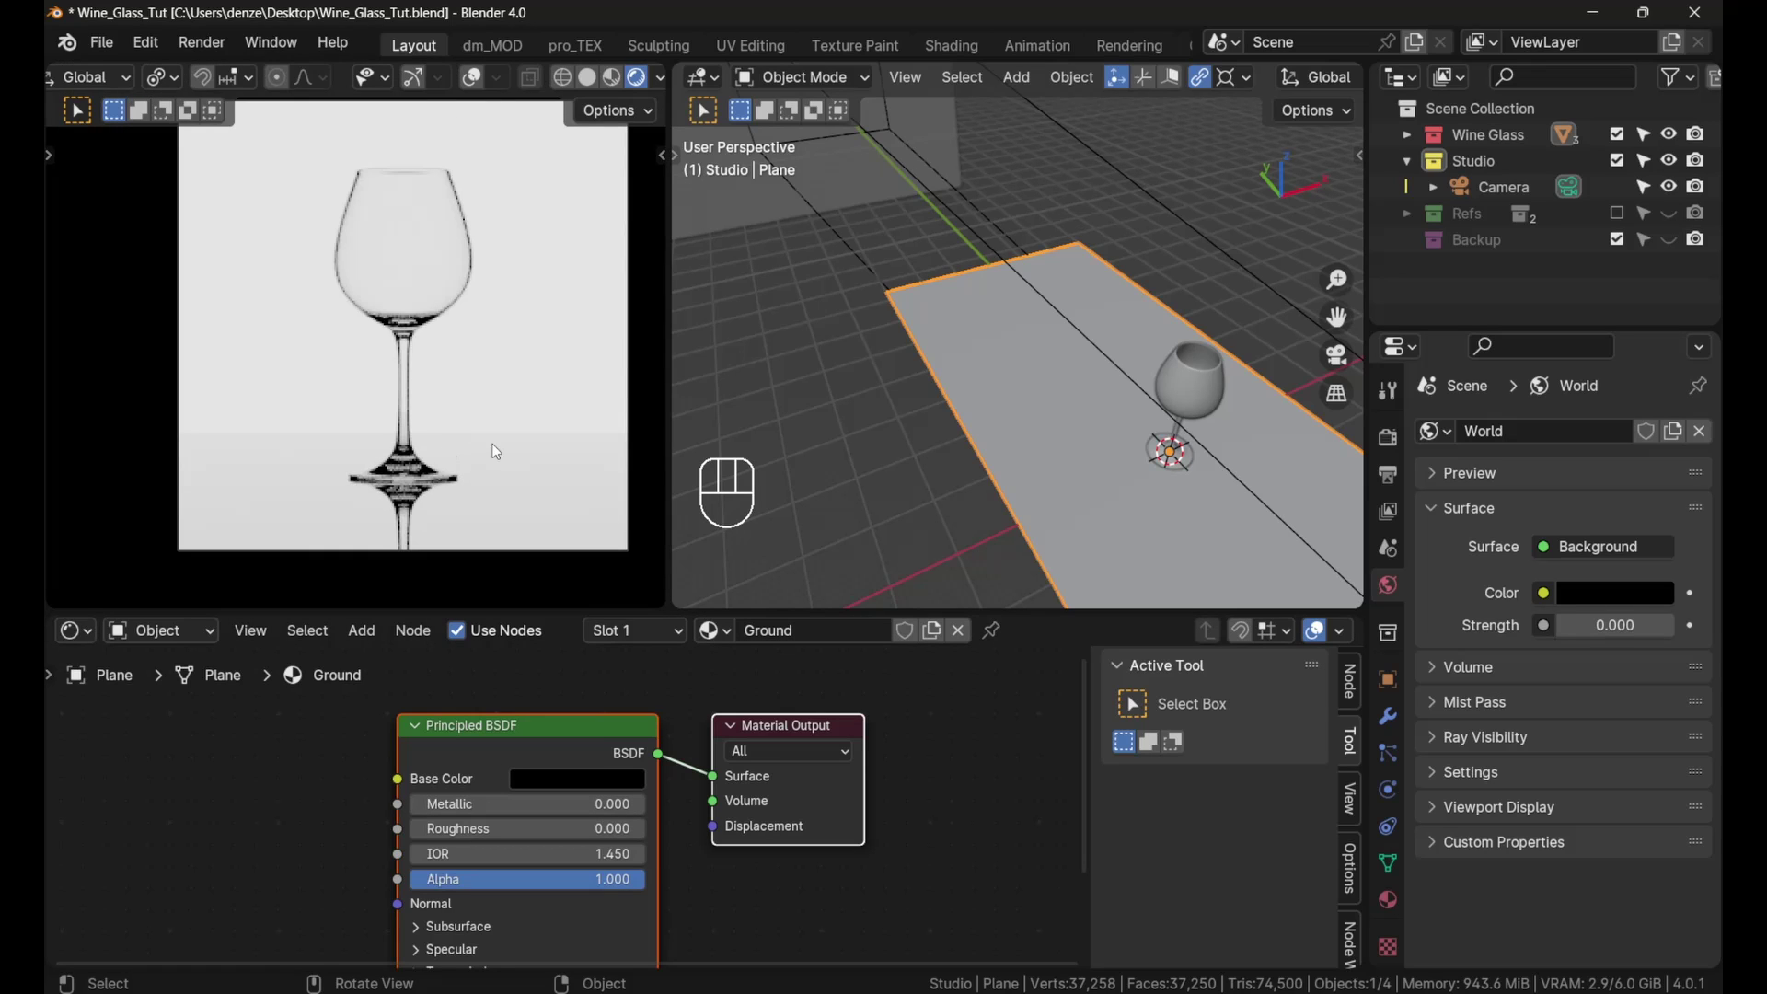
scroll(460, 451, "up", 3)
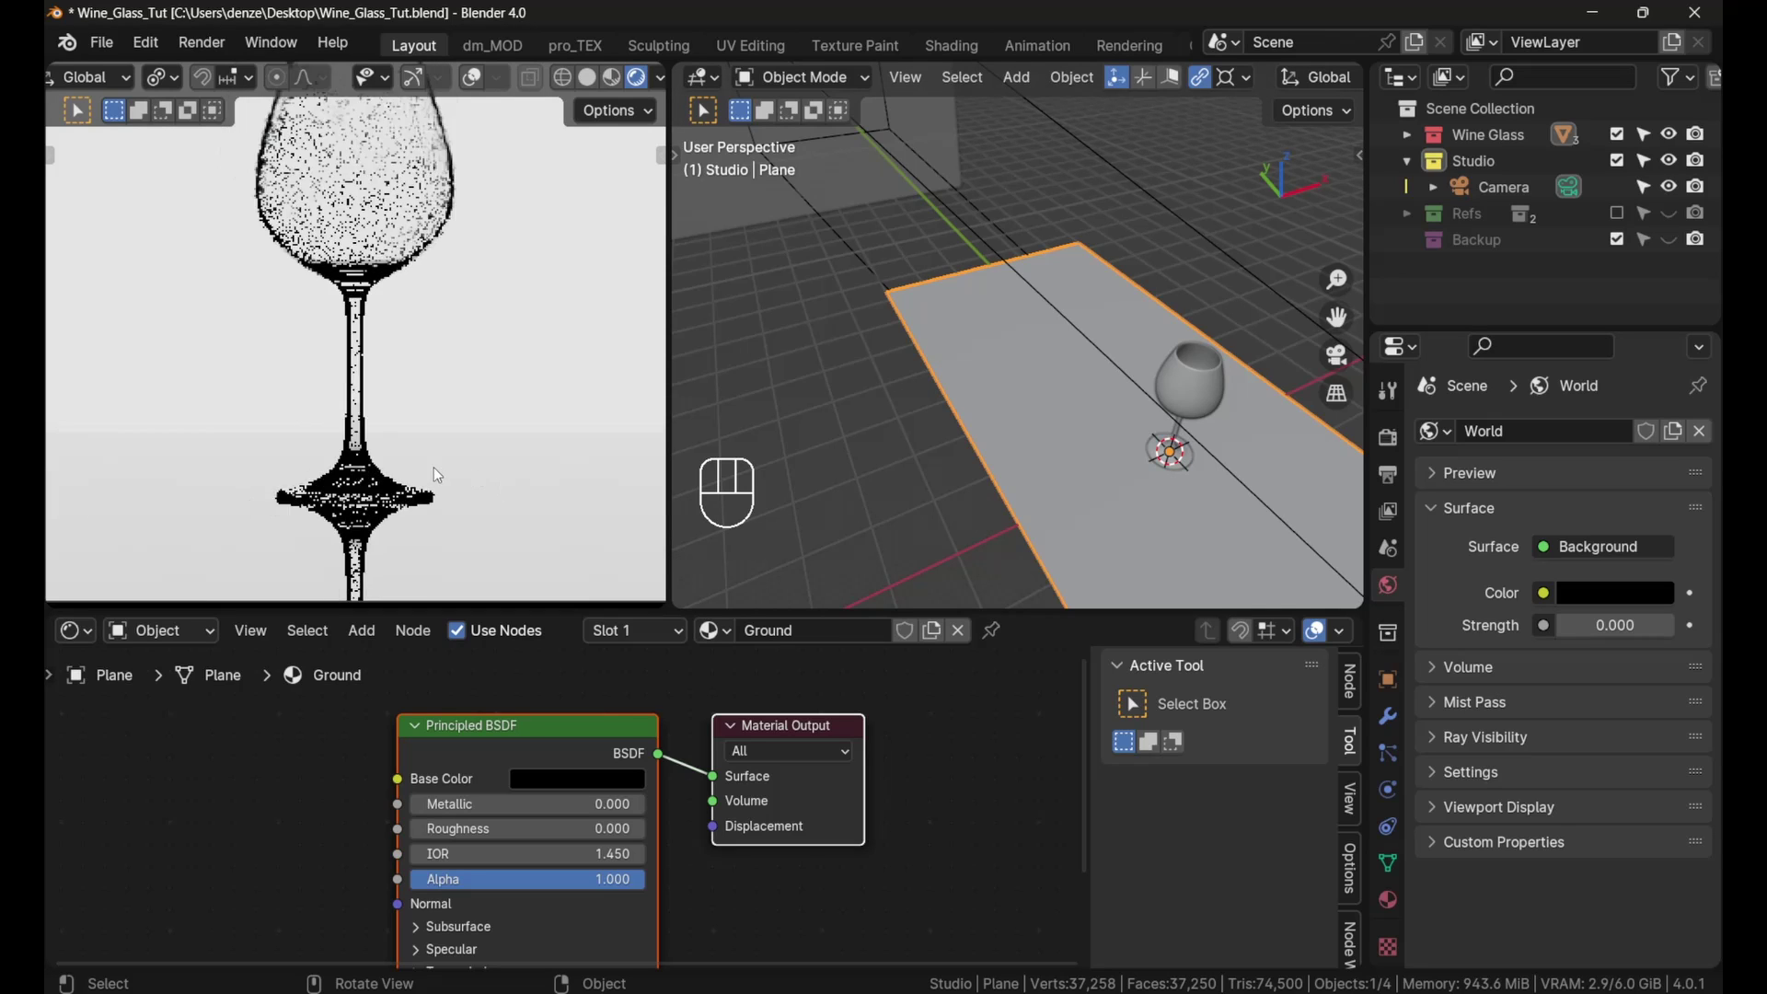
scroll(434, 466, "down", 4)
scroll(437, 481, "up", 4)
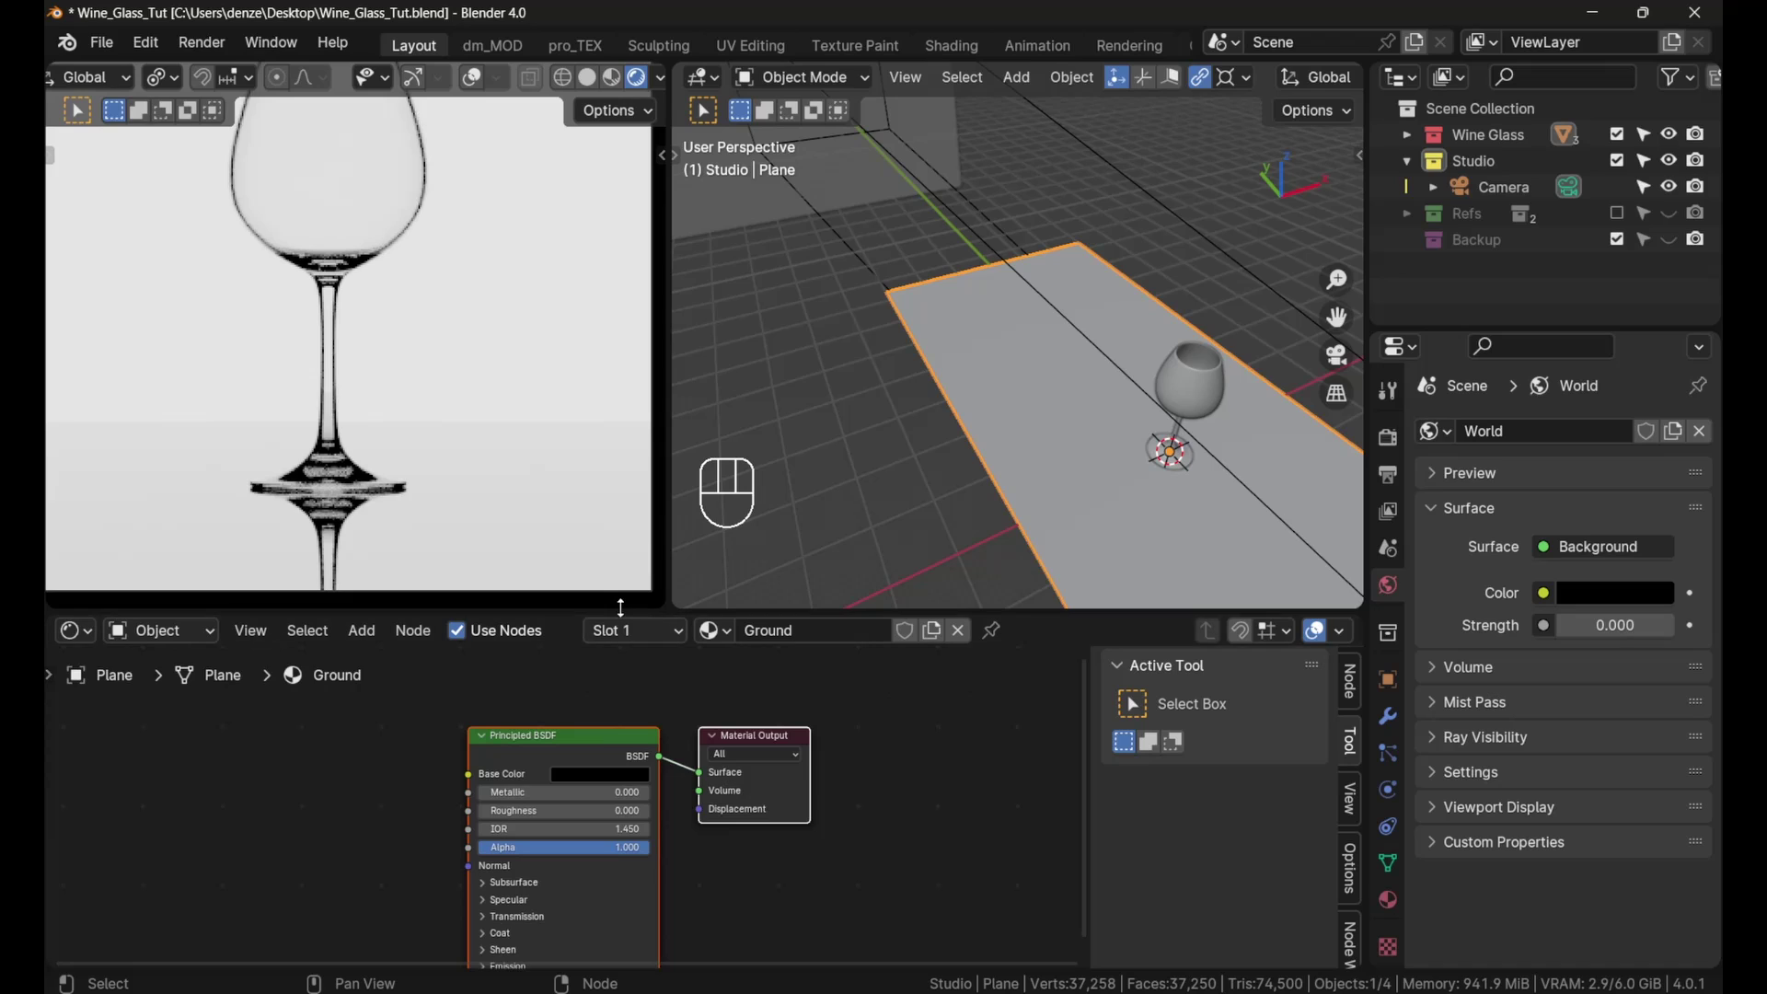
Step: Enlarge the node editor and move the Principled BSDF node farther from the Material Output to make room between them
left_click_drag(611, 609, 611, 504)
scroll(644, 589, "down", 1)
middle_click_drag(636, 733, 642, 780)
left_click(642, 725)
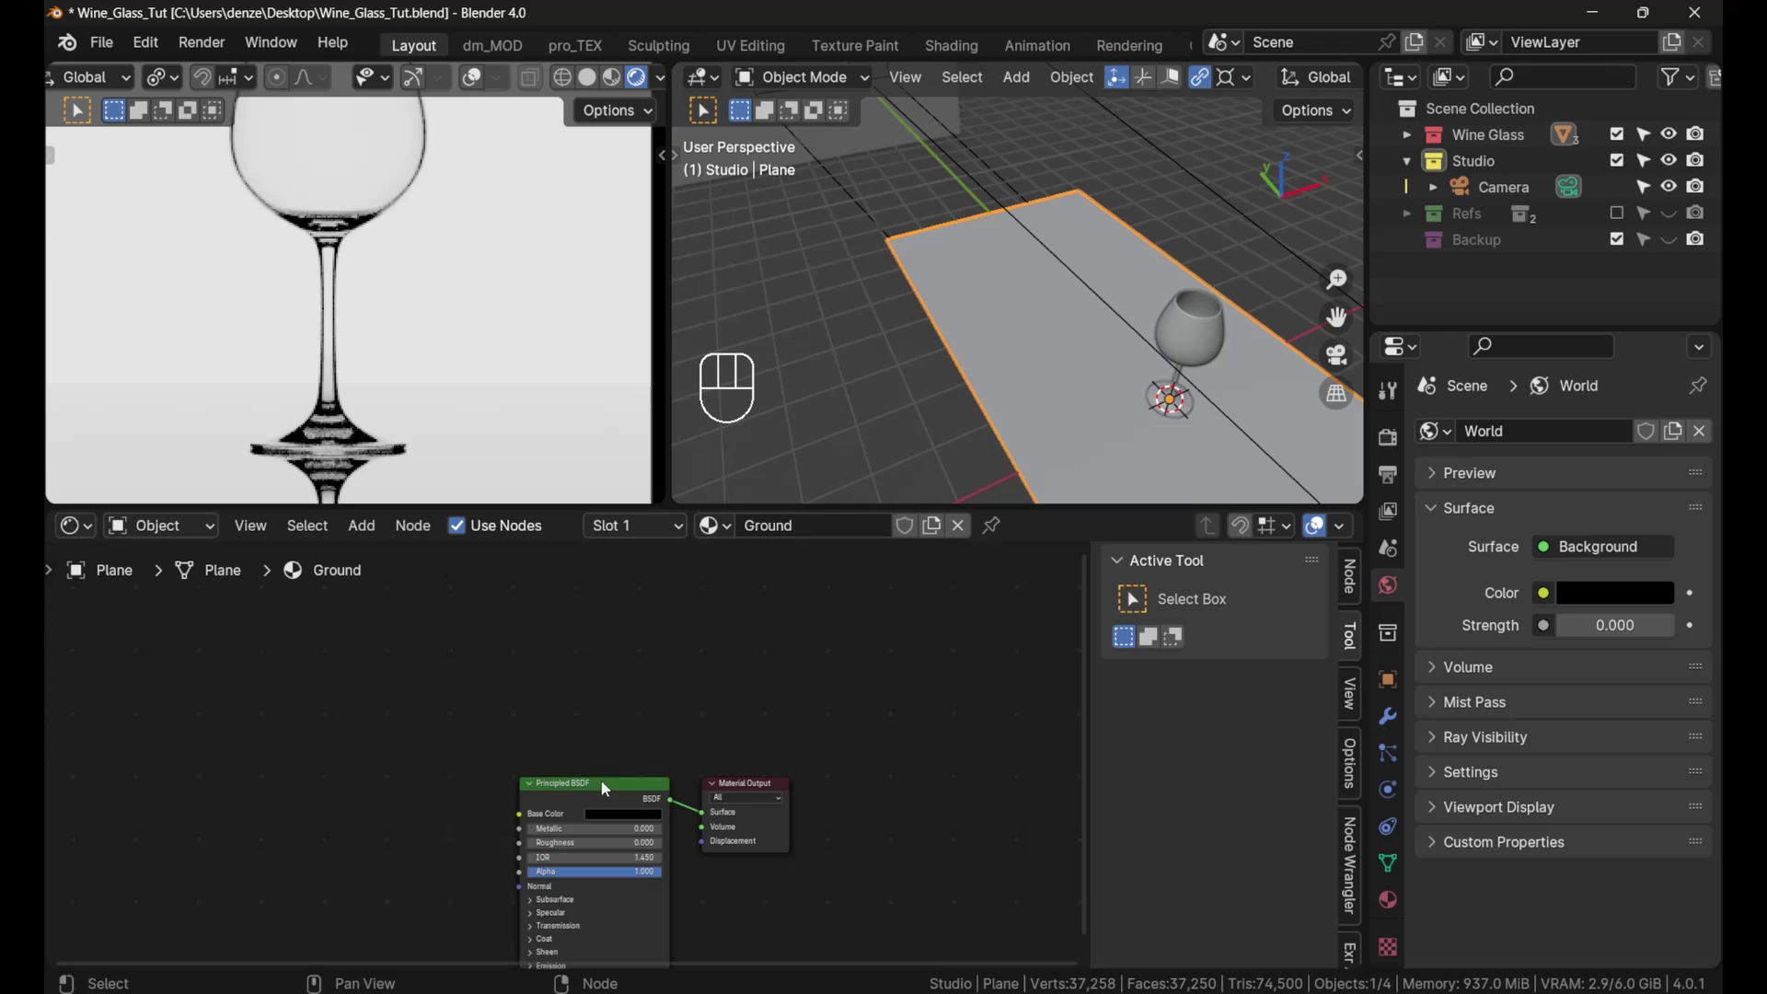
left_click_drag(600, 782, 454, 785)
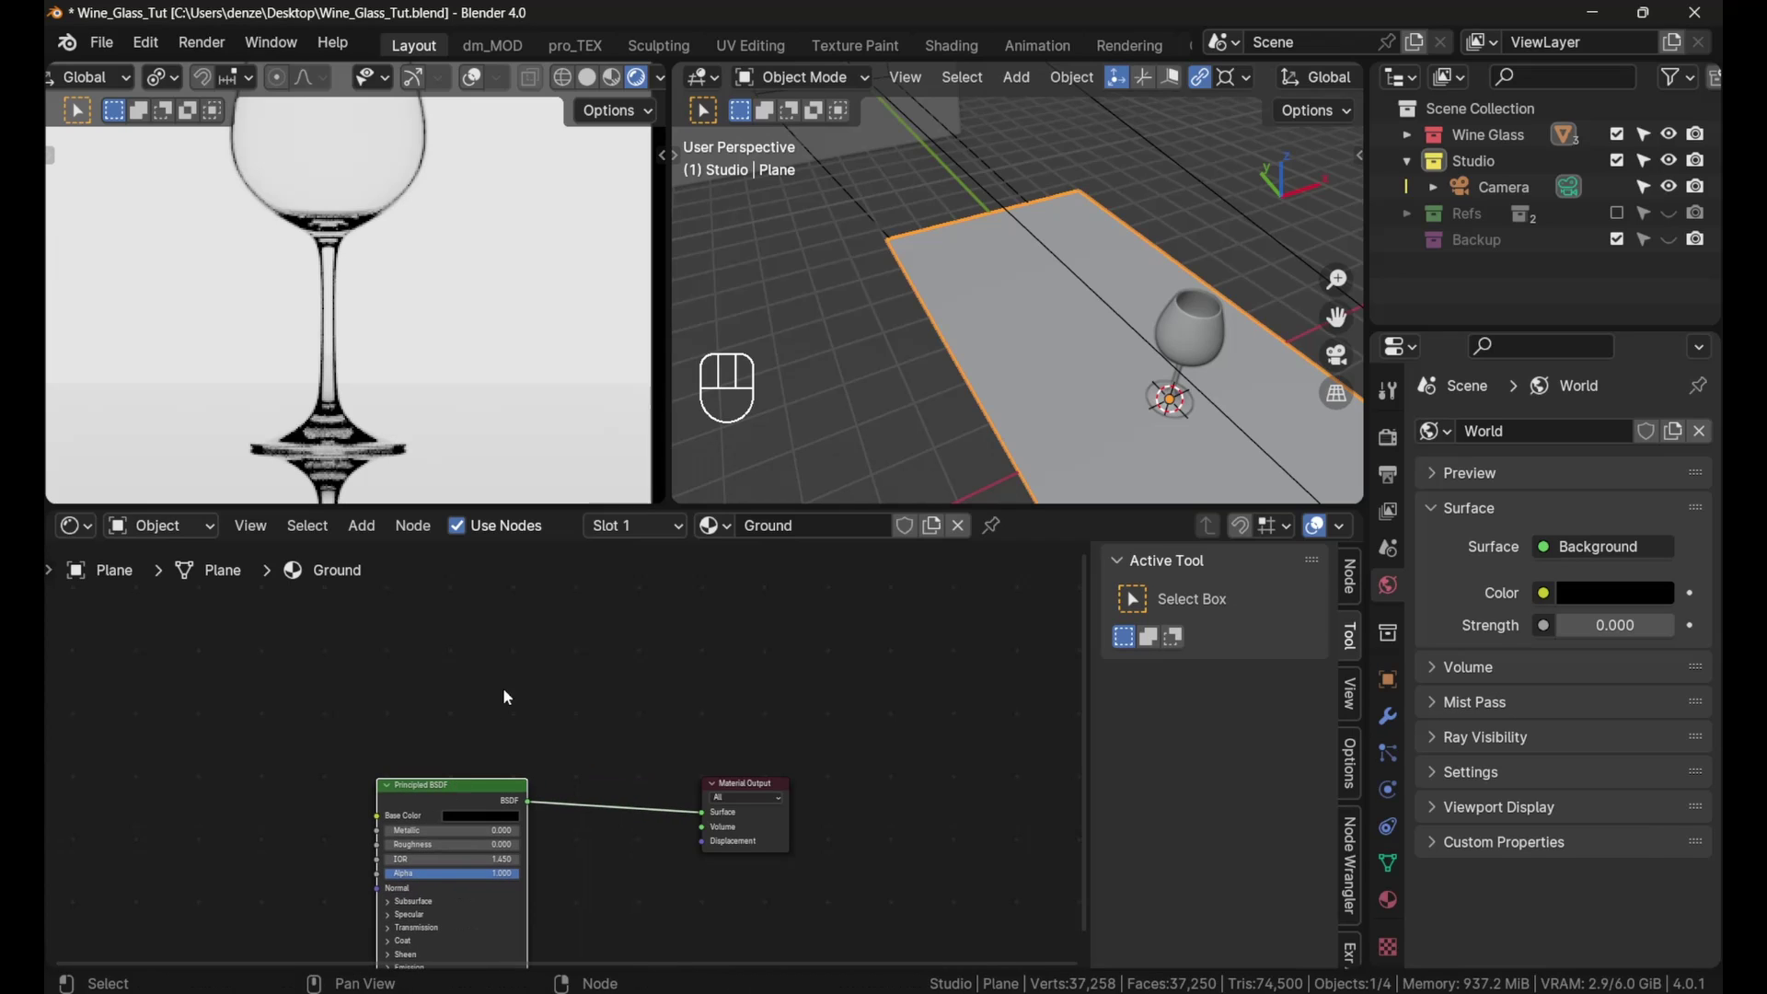
Step: Add a Light Path node above the Principled BSDF in the Ground material
left_click(523, 644)
key("shift+a")
mouse_move(491, 532)
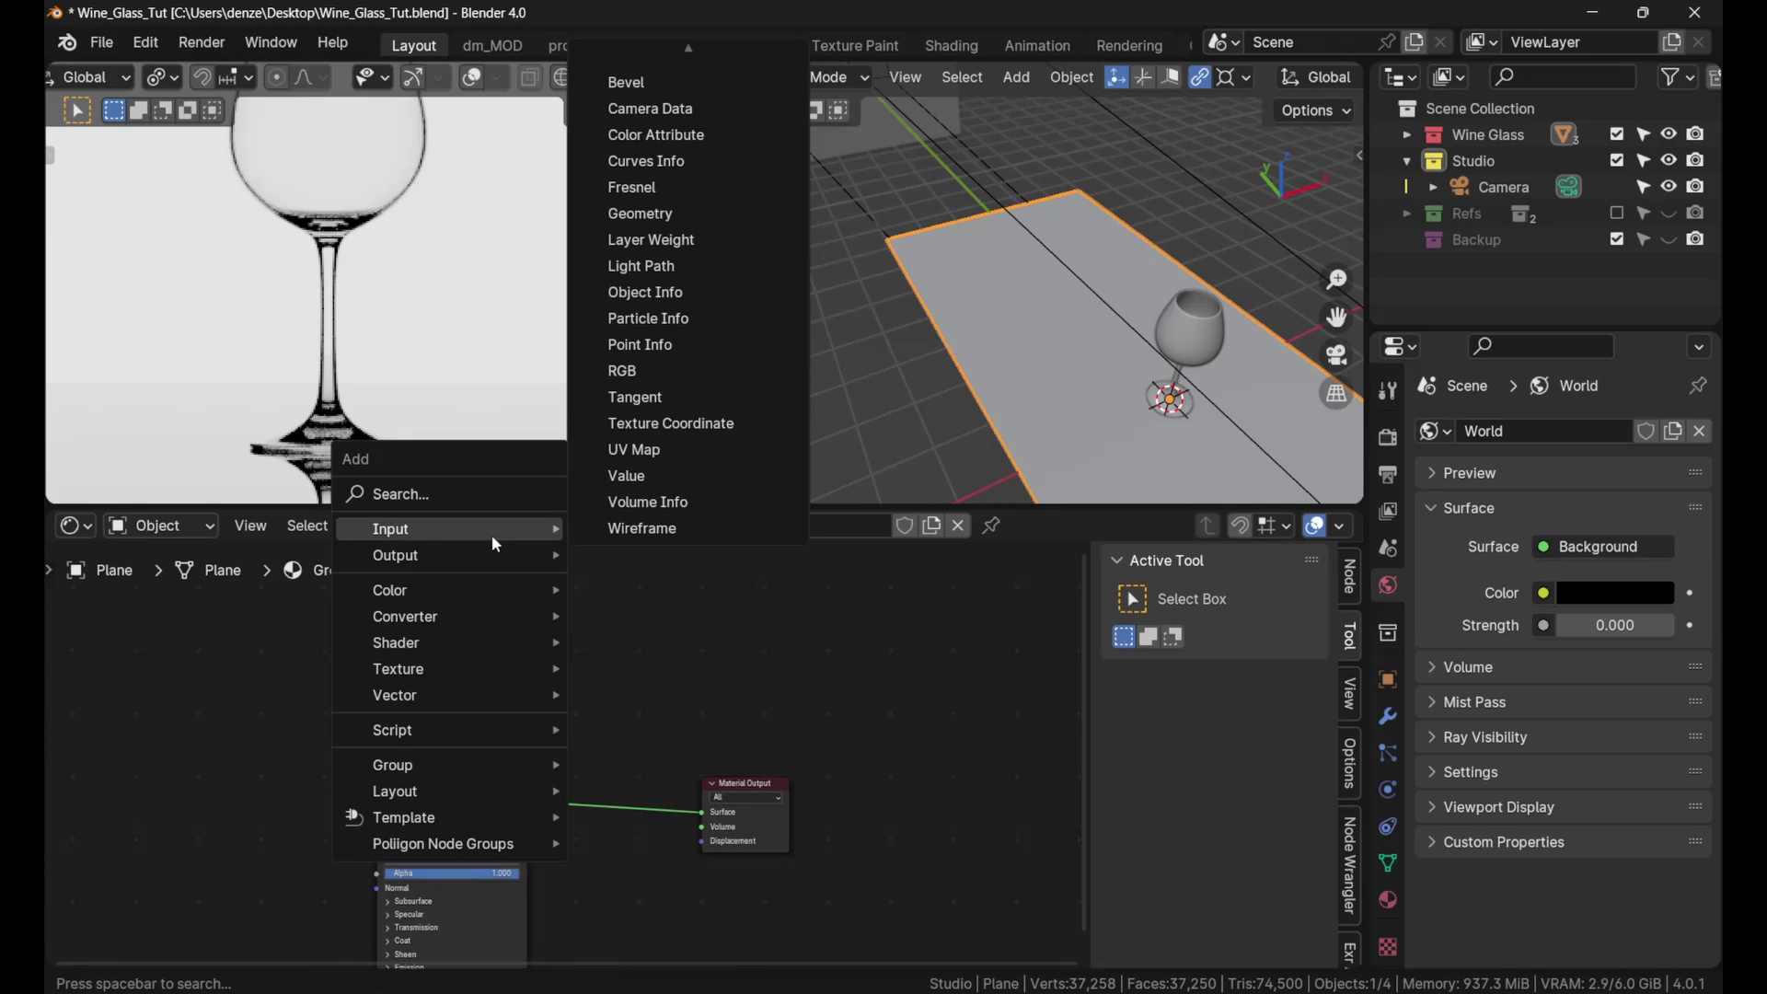
left_click(642, 266)
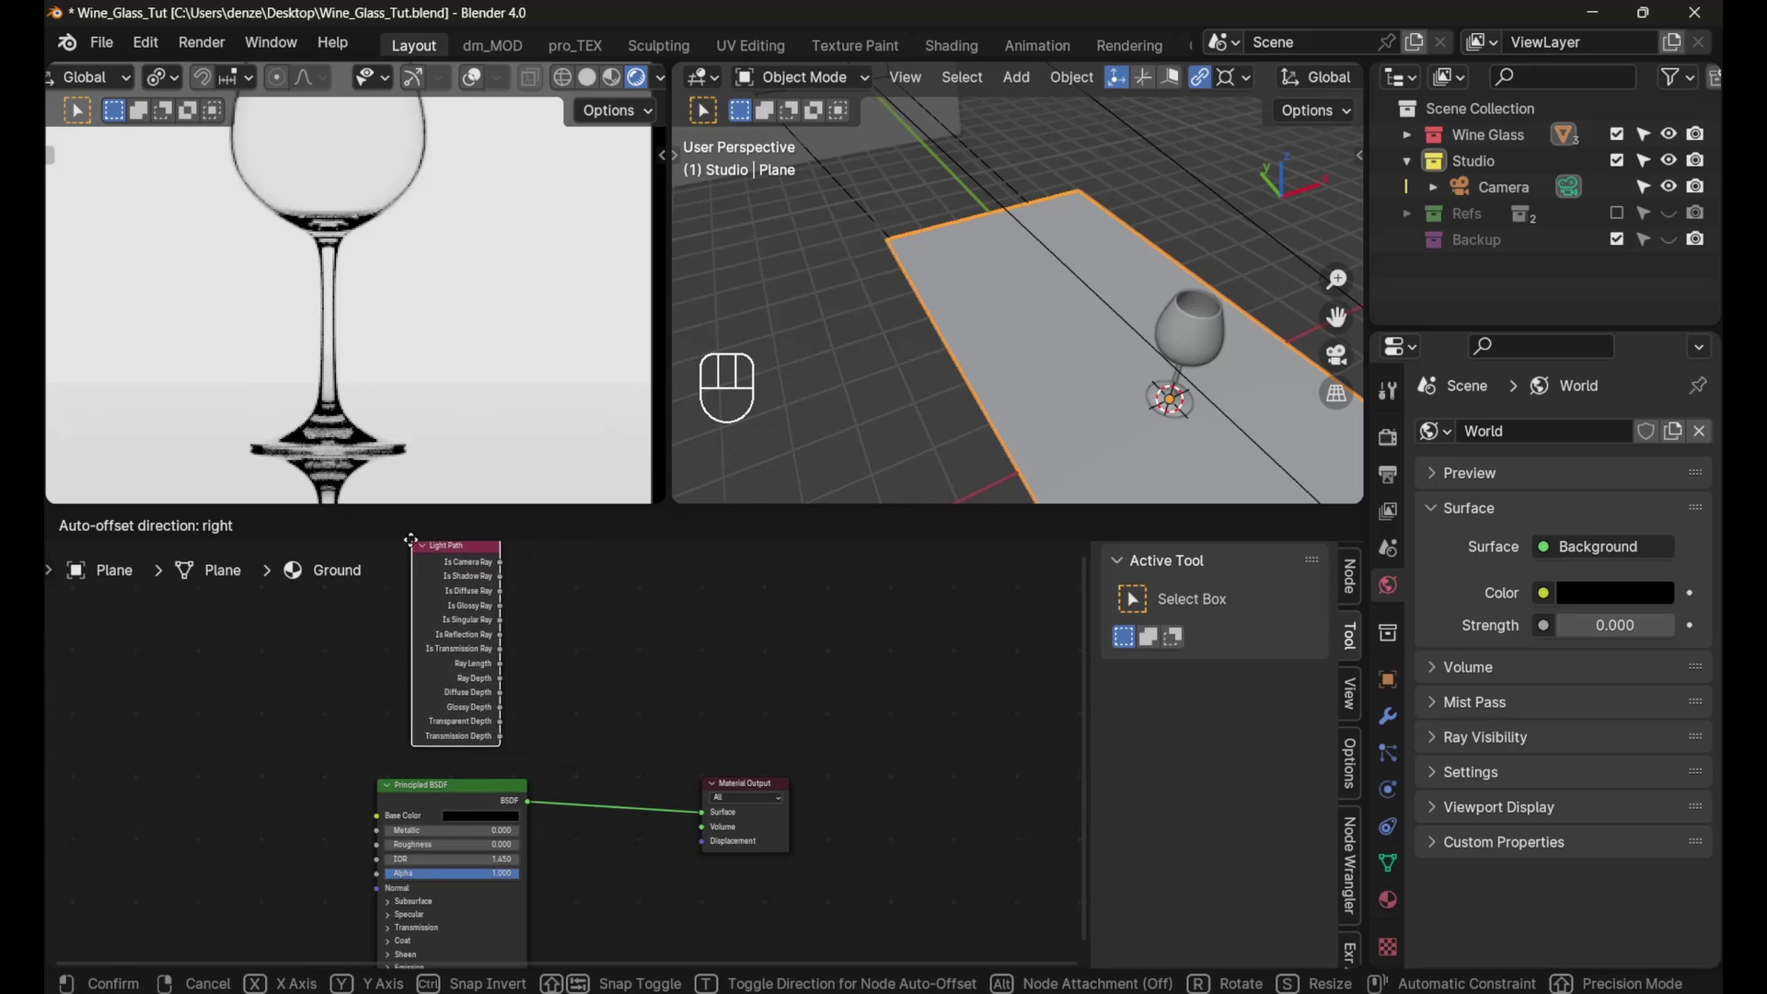
left_click(537, 704)
Step: Add a Transparent BSDF node below the Principled BSDF's output link in the Ground material
scroll(548, 713, "up", 2)
key("shift+a")
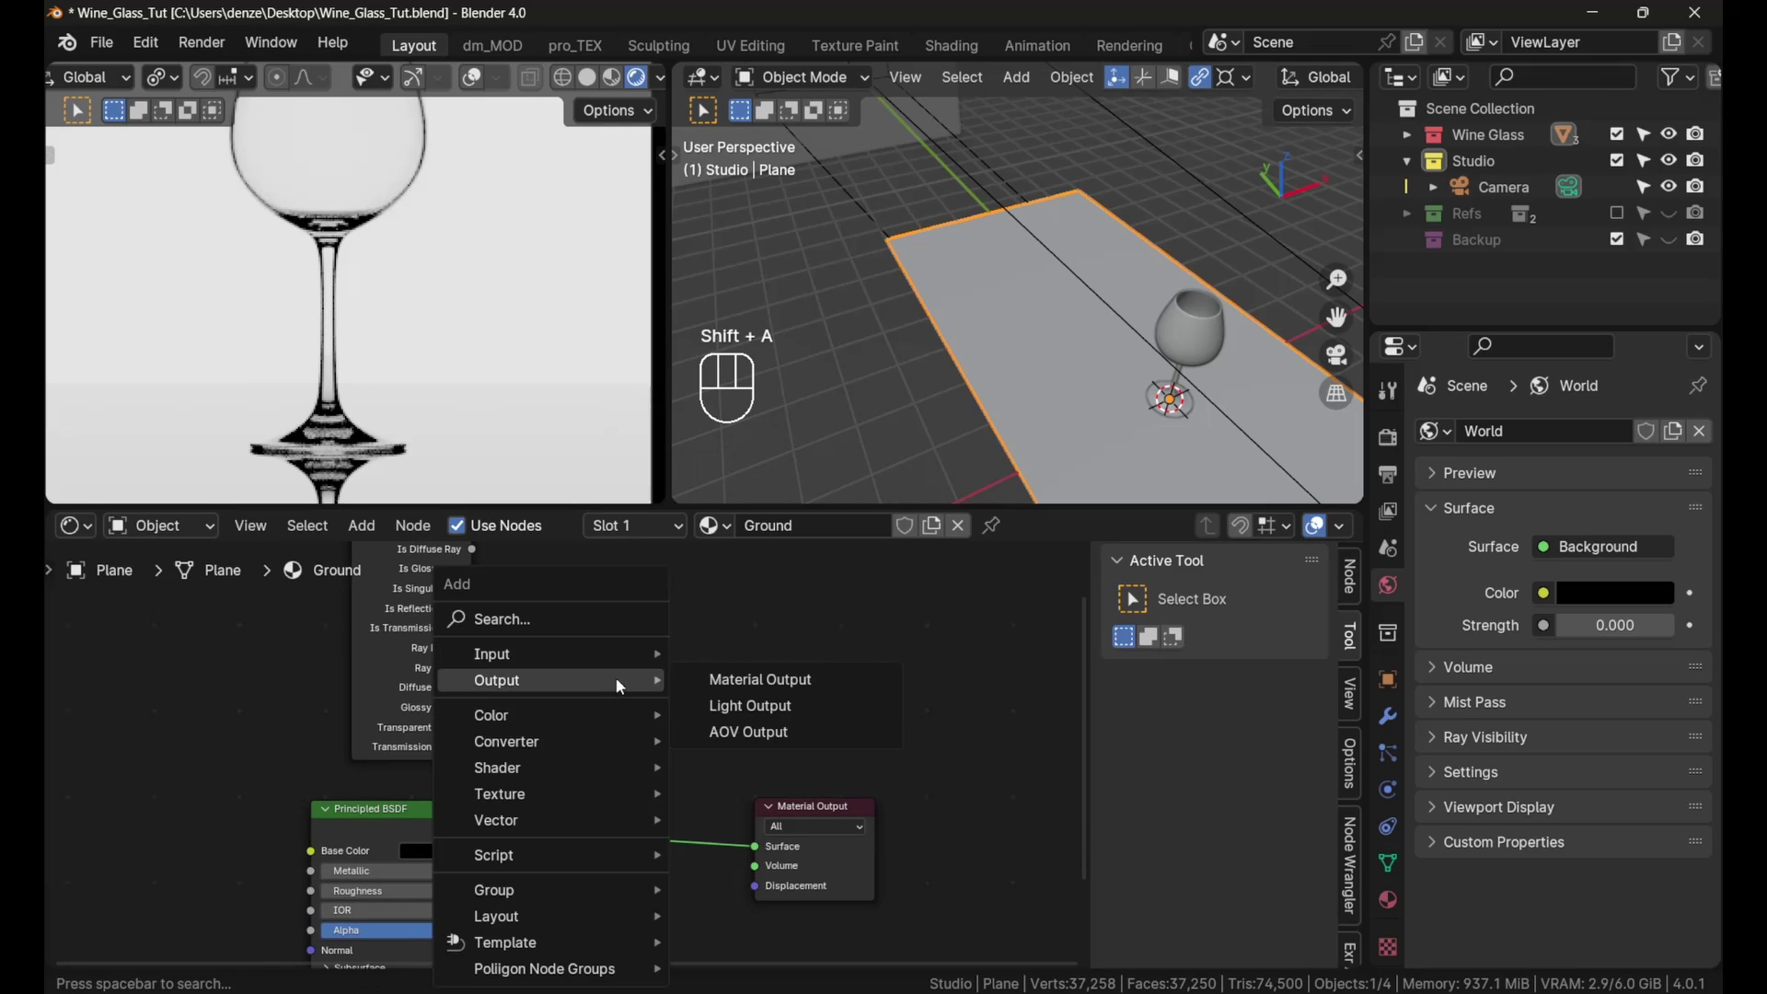
mouse_move(565, 770)
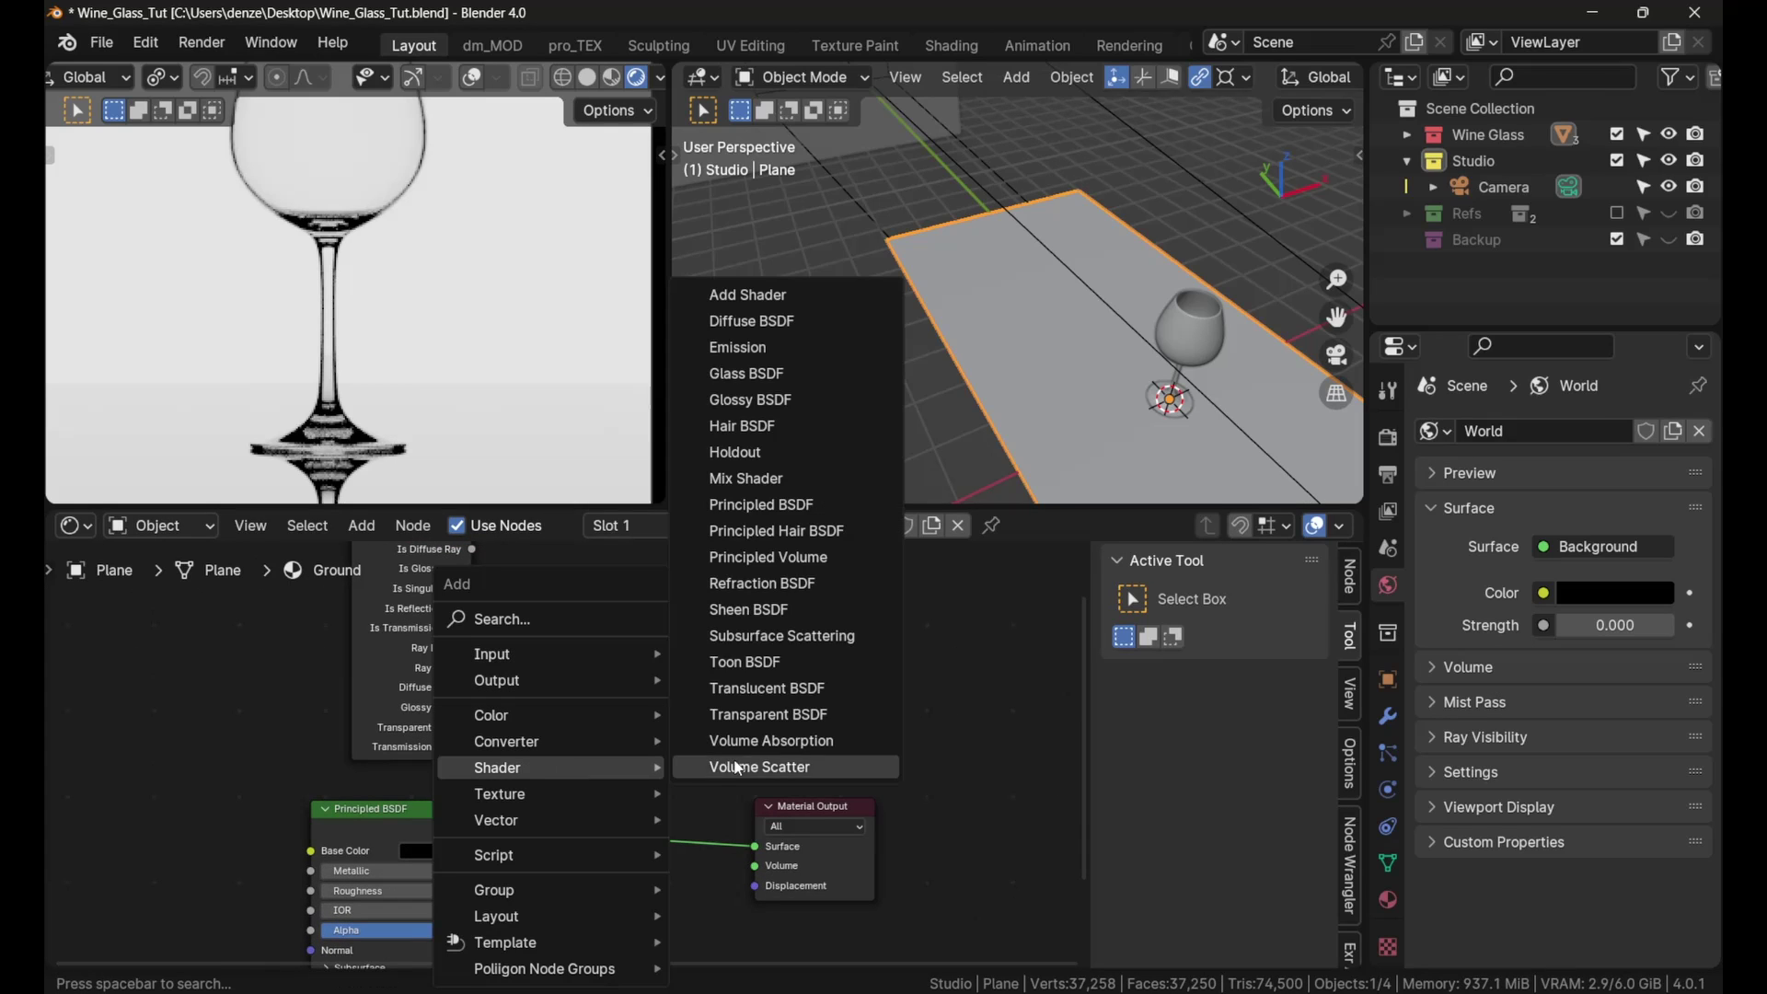
left_click(756, 715)
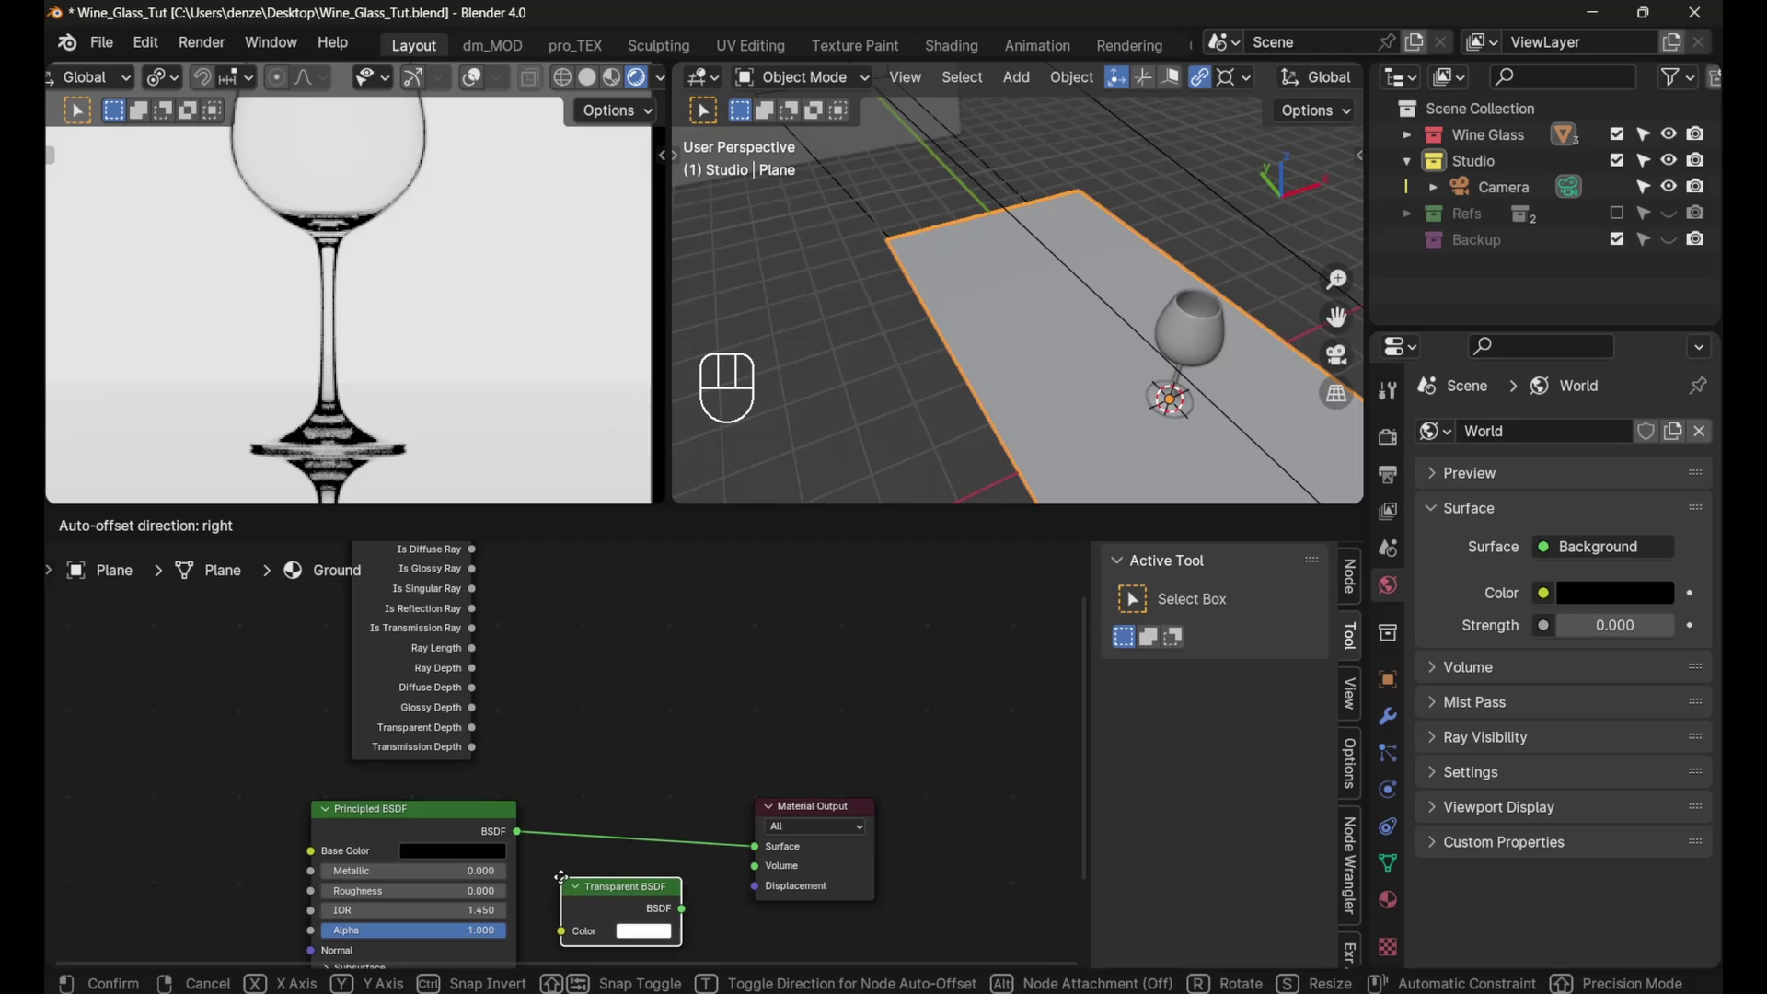
left_click(561, 876)
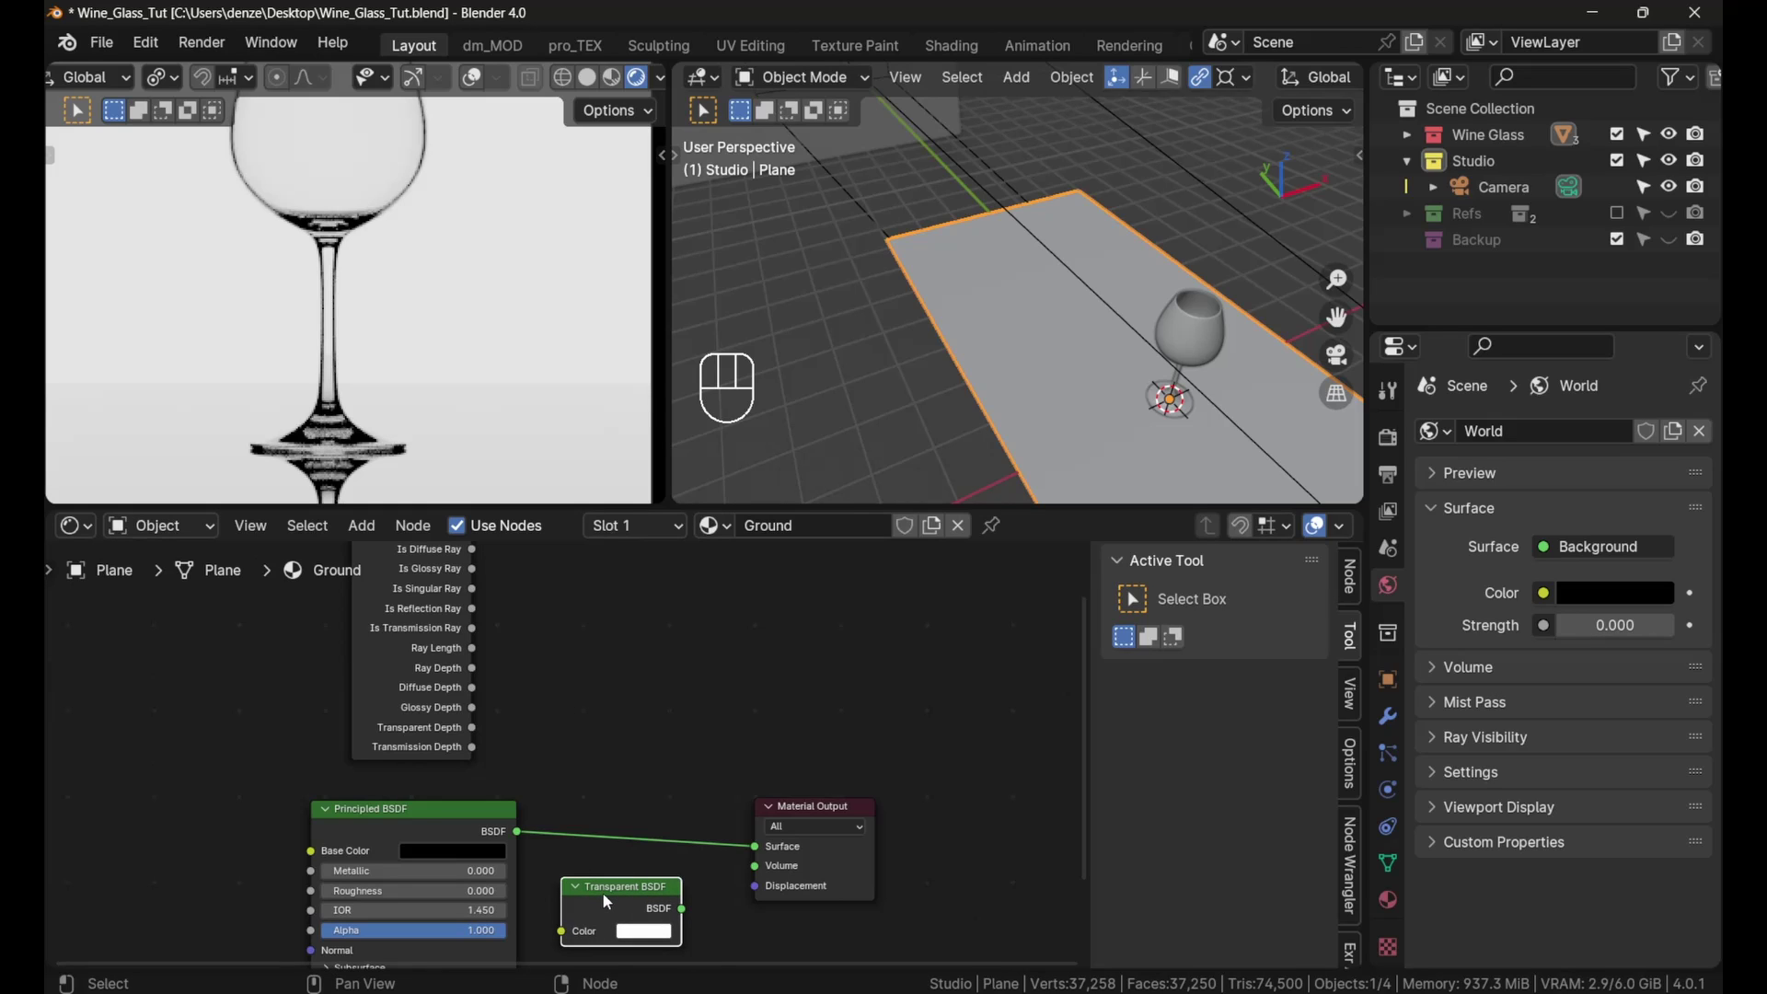
Step: Mix the Principled BSDF and Transparent BSDF through a Mix Shader and arrange it on the way into the Material Output's Surface
right_click_drag(602, 892, 488, 839, "ctrl+shift")
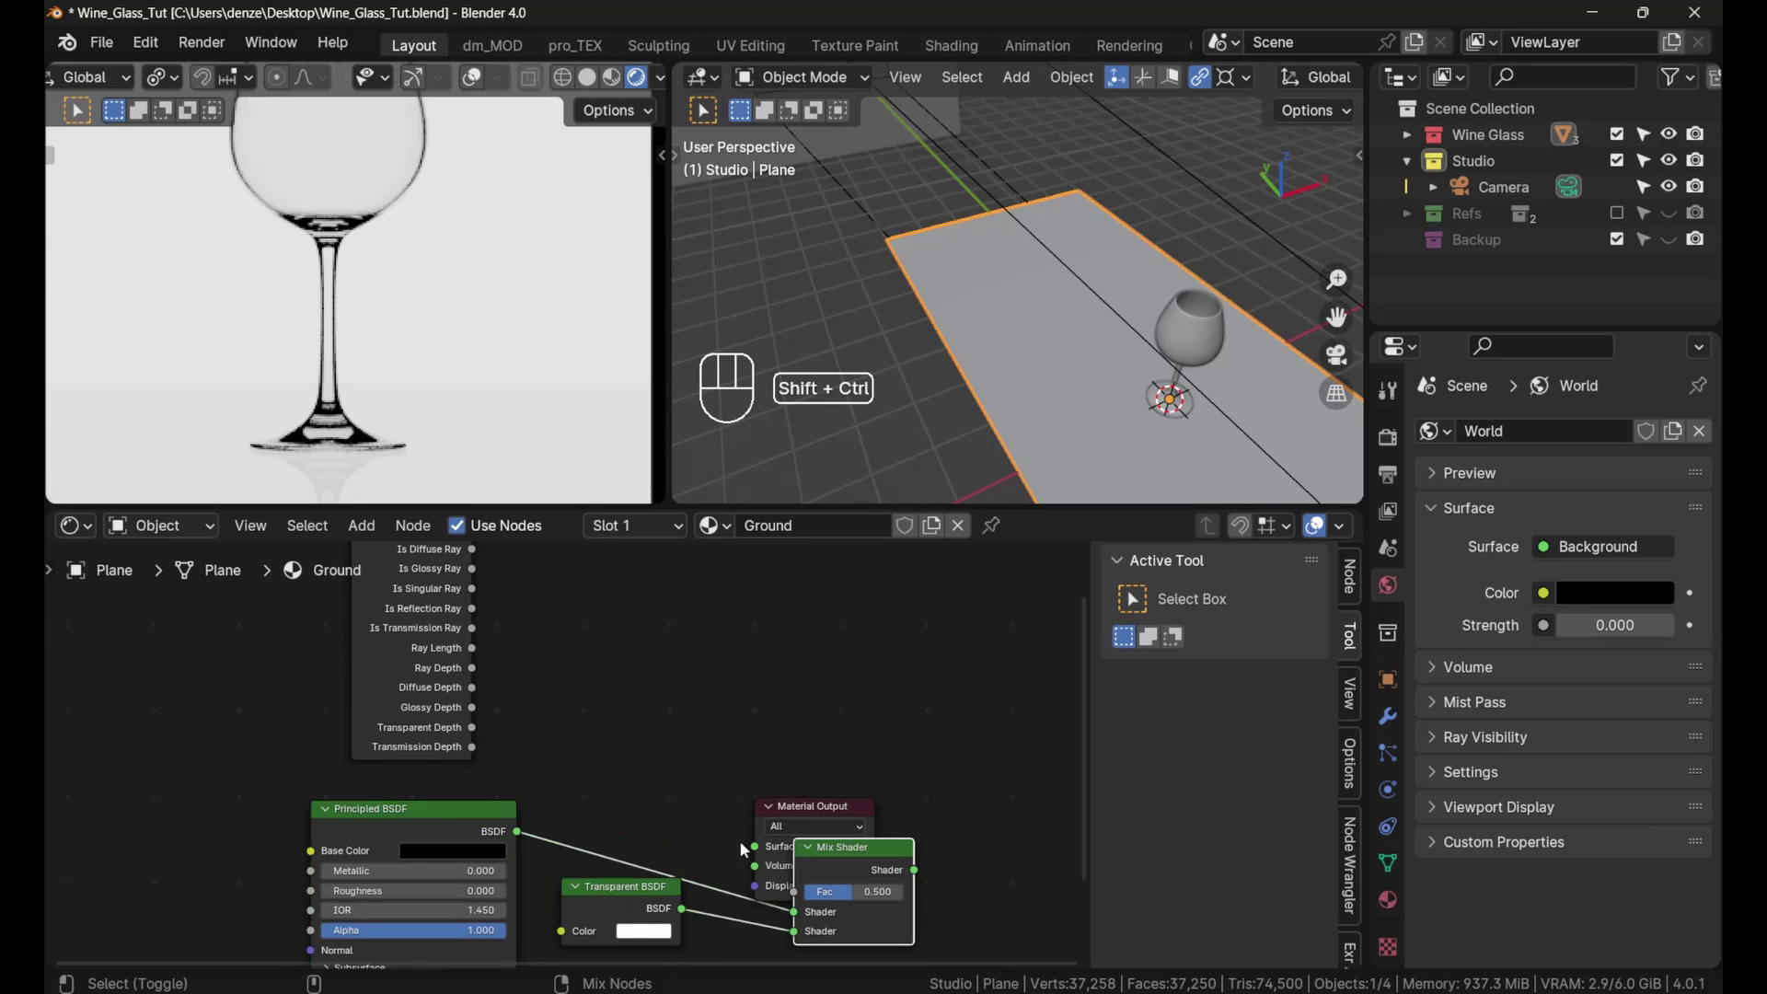
left_click_drag(746, 850, 782, 764)
left_click_drag(817, 847, 745, 775)
scroll(607, 637, "down", 1)
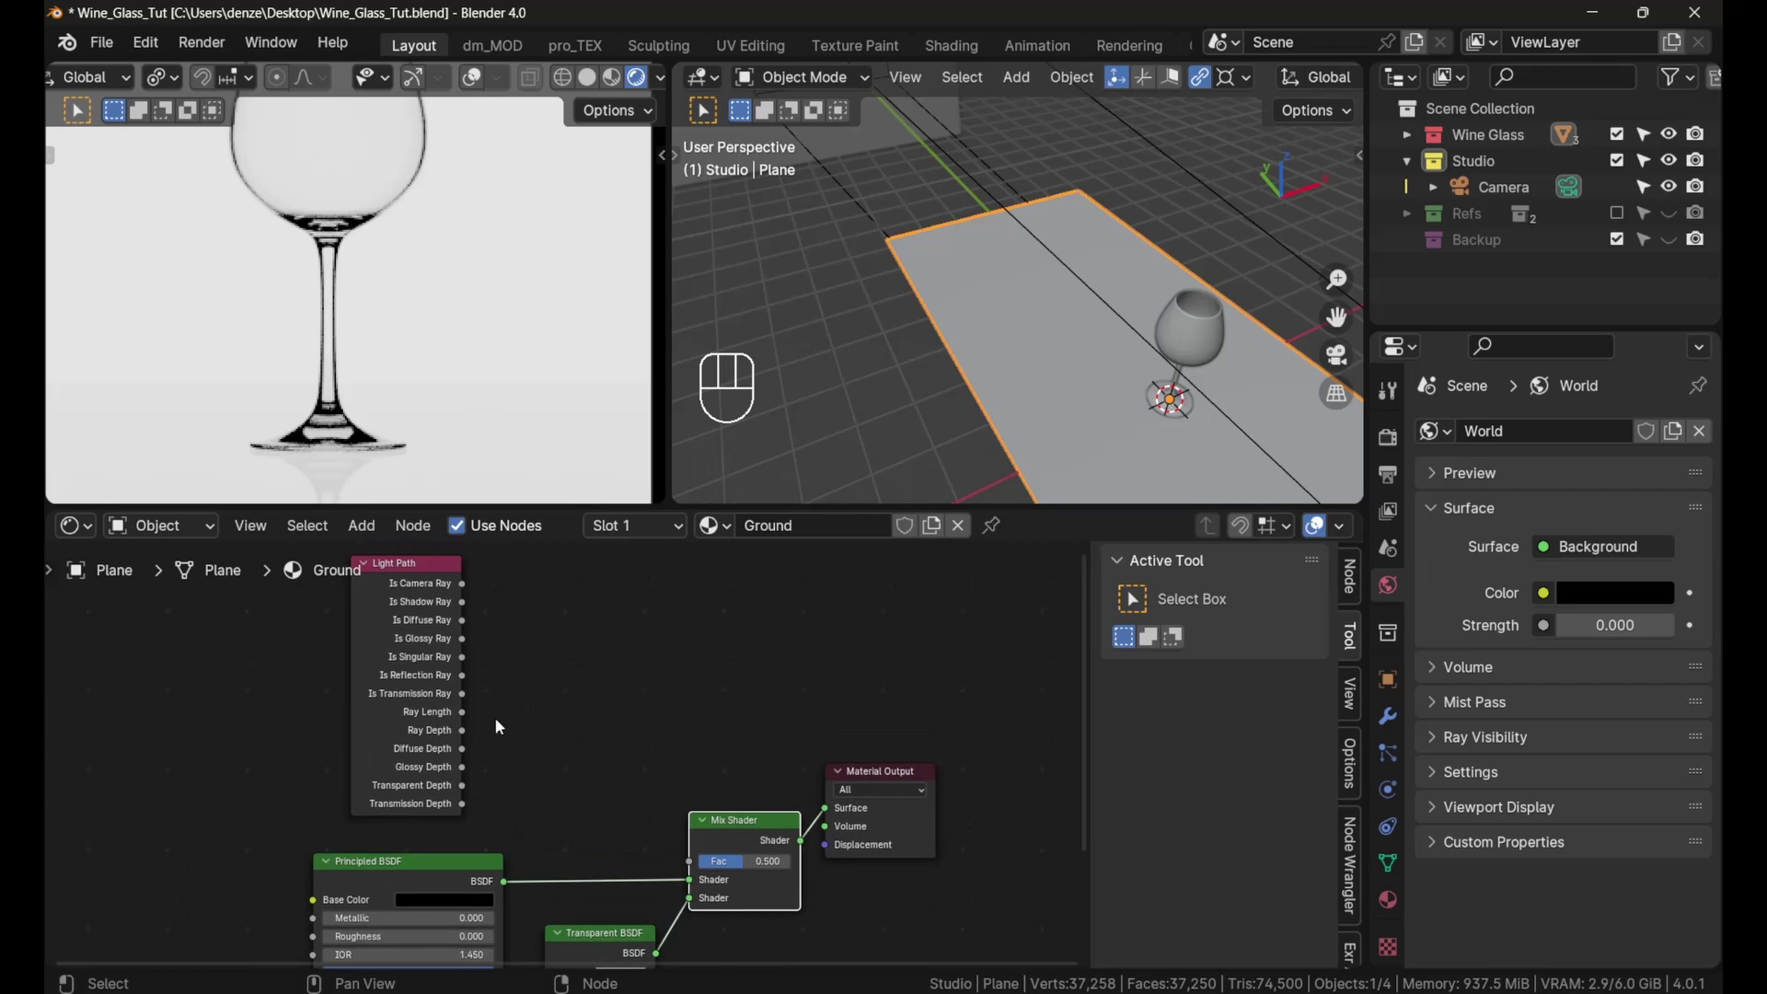
scroll(497, 727, "up", 1)
Step: Connect the Light Path node's Ray Length output to the Mix Shader's Fac input
left_click_drag(454, 701, 740, 889)
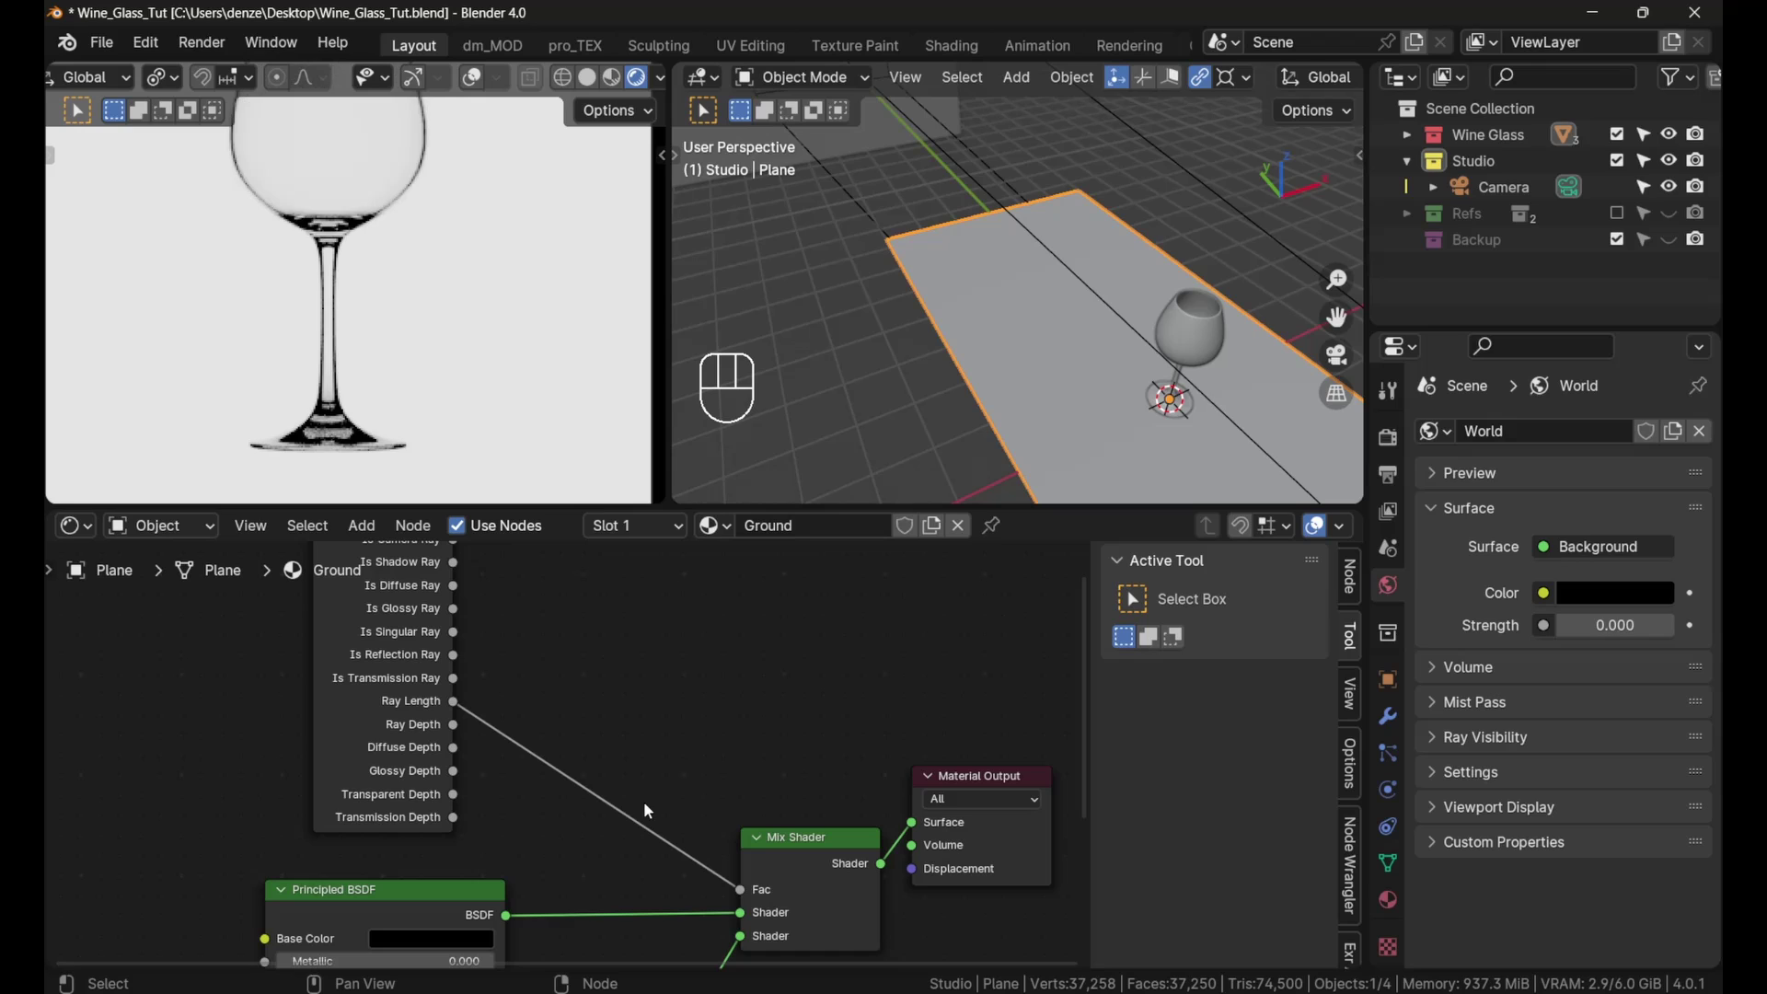
scroll(516, 644, "down", 2)
scroll(493, 690, "up", 1)
scroll(469, 663, "up", 1)
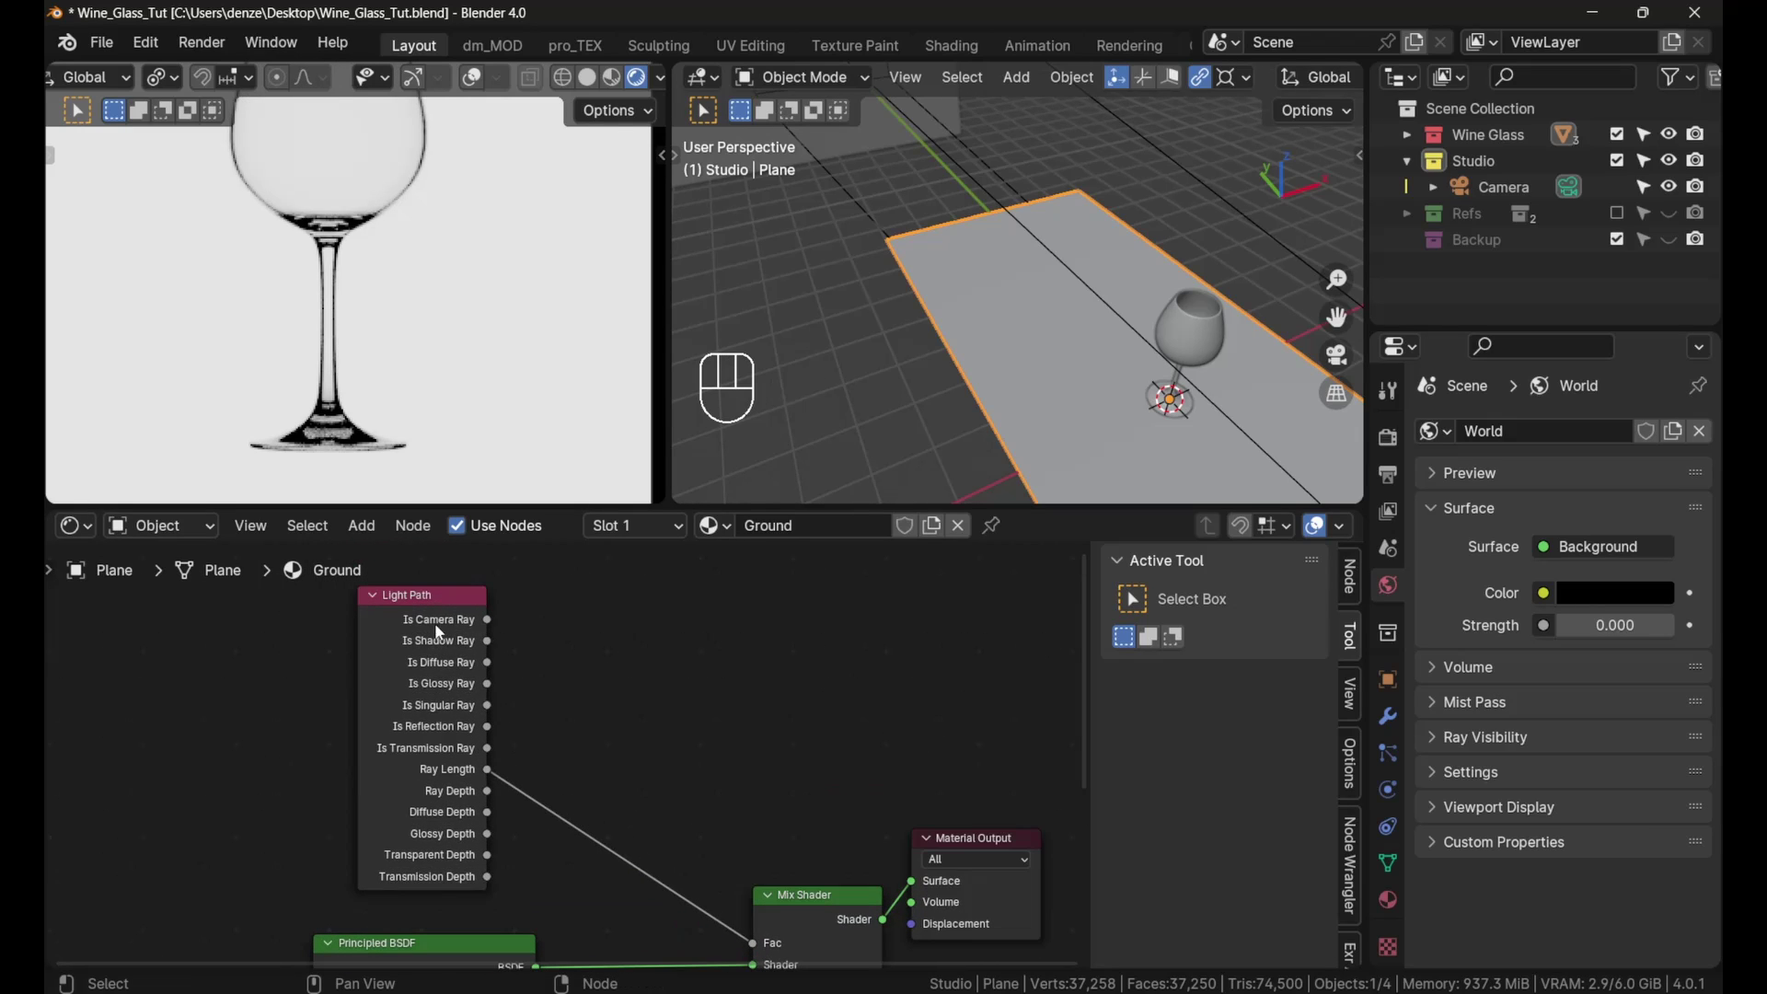
Step: Preview the Light Path outputs one after another through the Material Output, stopping at Ray Length, and check the ground in the render
left_click(438, 626, "ctrl+shift")
left_click(438, 626, "ctrl+shift")
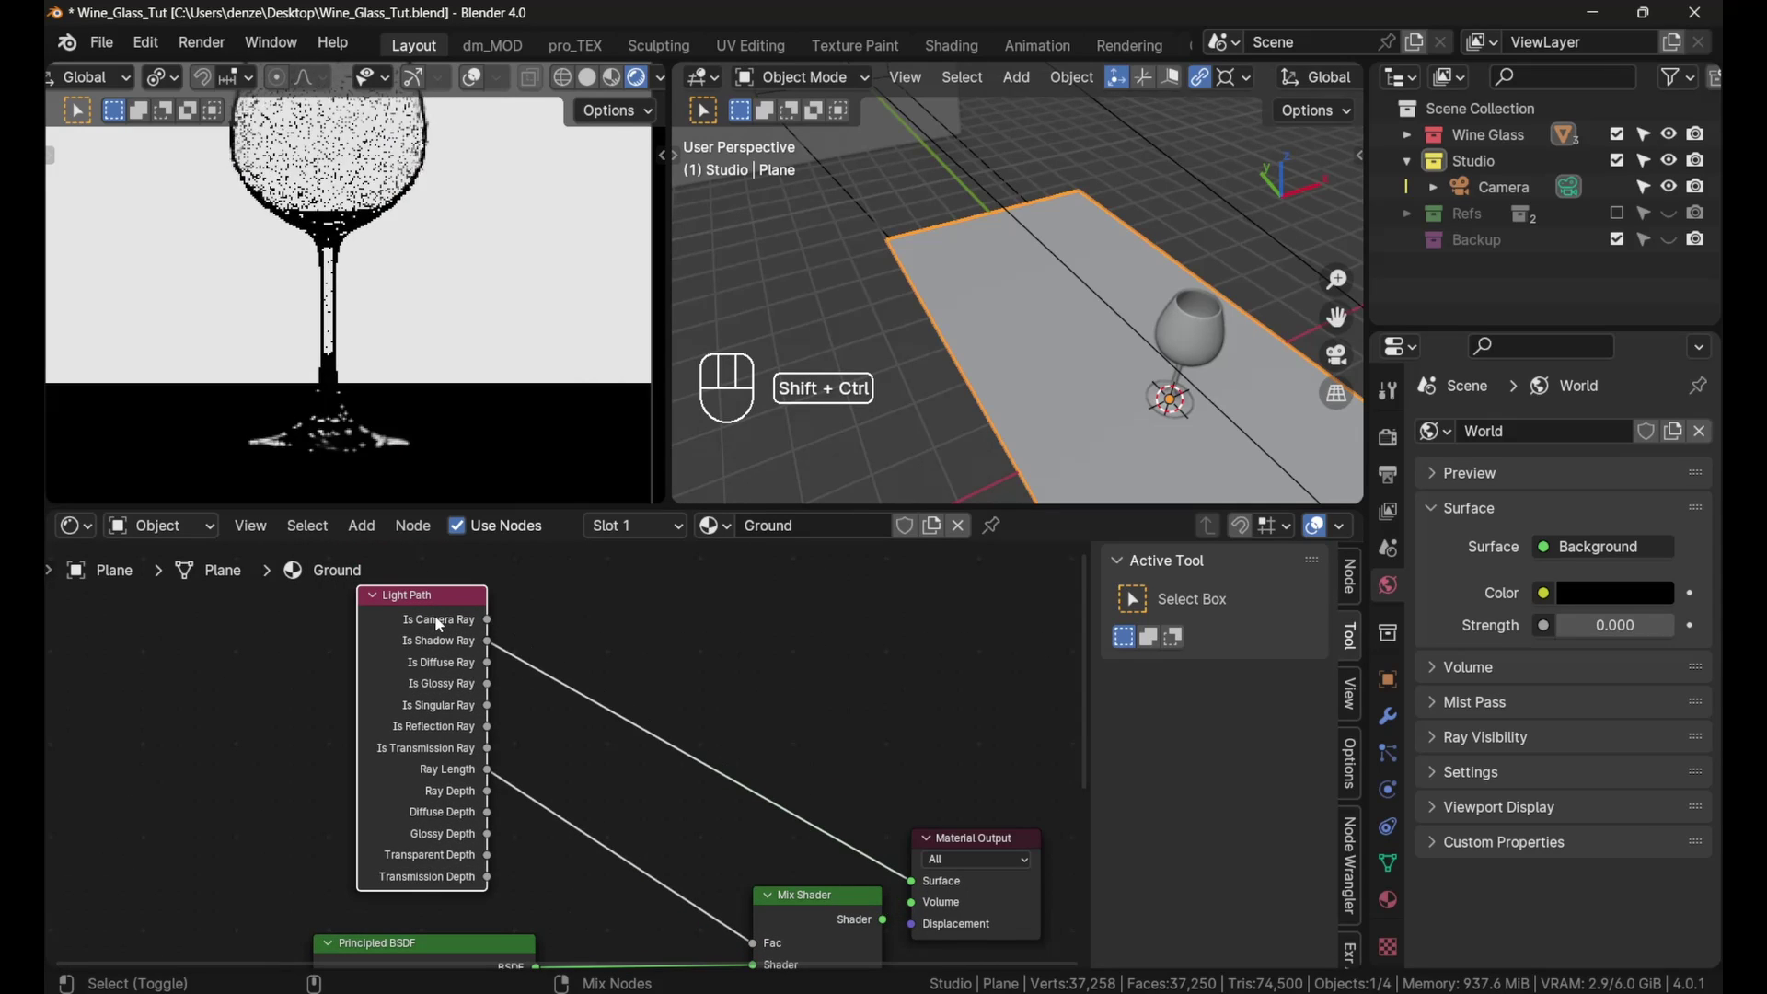
left_click(439, 626, "ctrl+shift")
left_click(439, 625, "ctrl+shift")
left_click(439, 626, "ctrl+shift")
left_click(439, 625, "ctrl+shift")
left_click(439, 626, "ctrl+shift")
left_click(439, 626, "ctrl+shift")
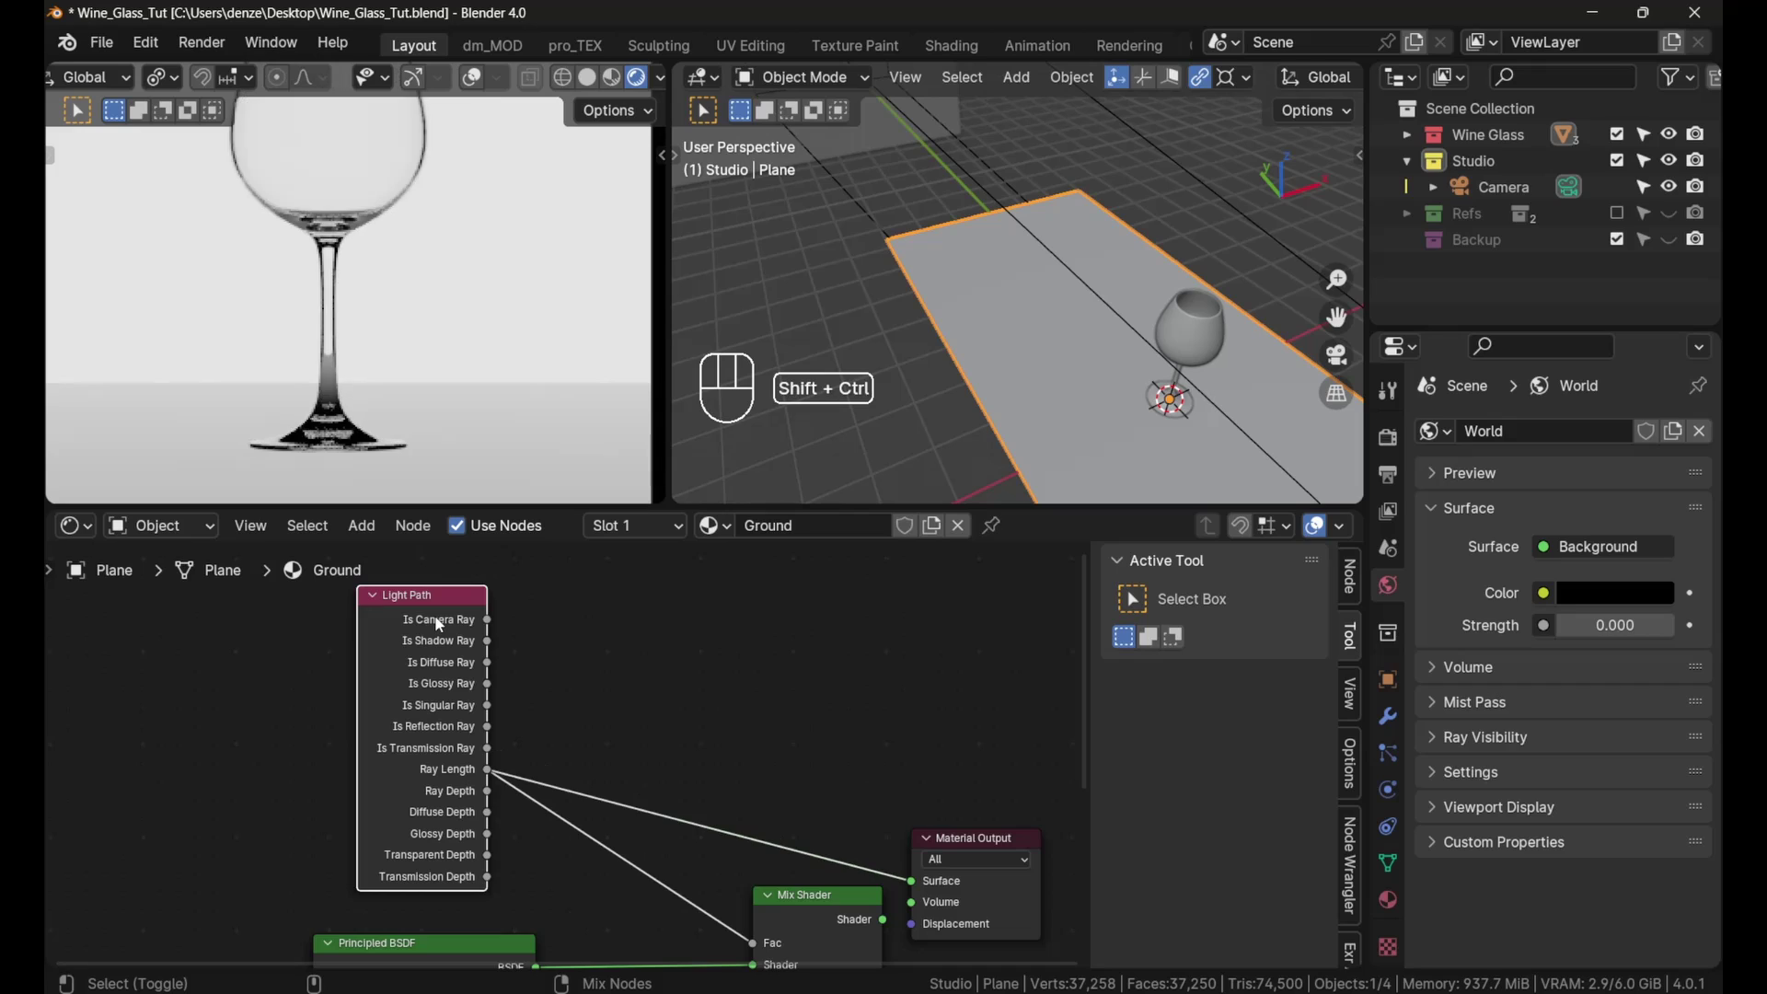
scroll(547, 661, "down", 2)
scroll(458, 361, "down", 2)
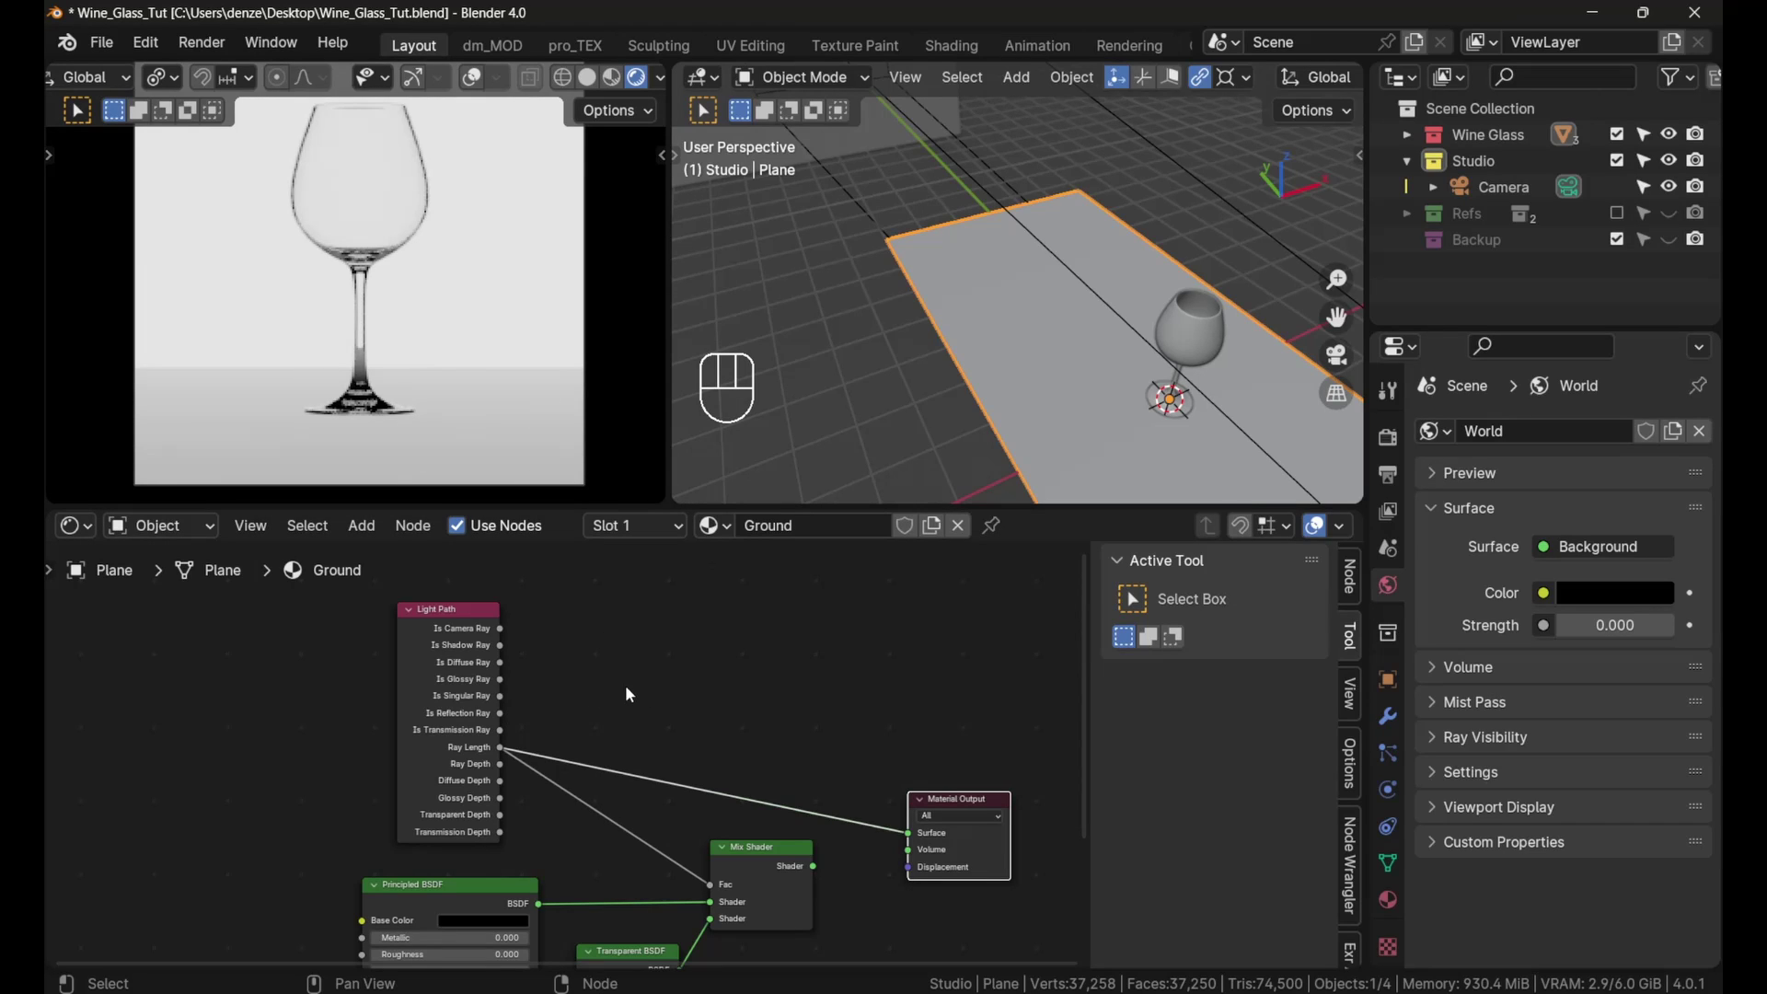
Step: Insert a Math node on the link from Ray Length to the Material Output and set its operation to Smooth Minimum
key("shift+a")
mouse_move(560, 649)
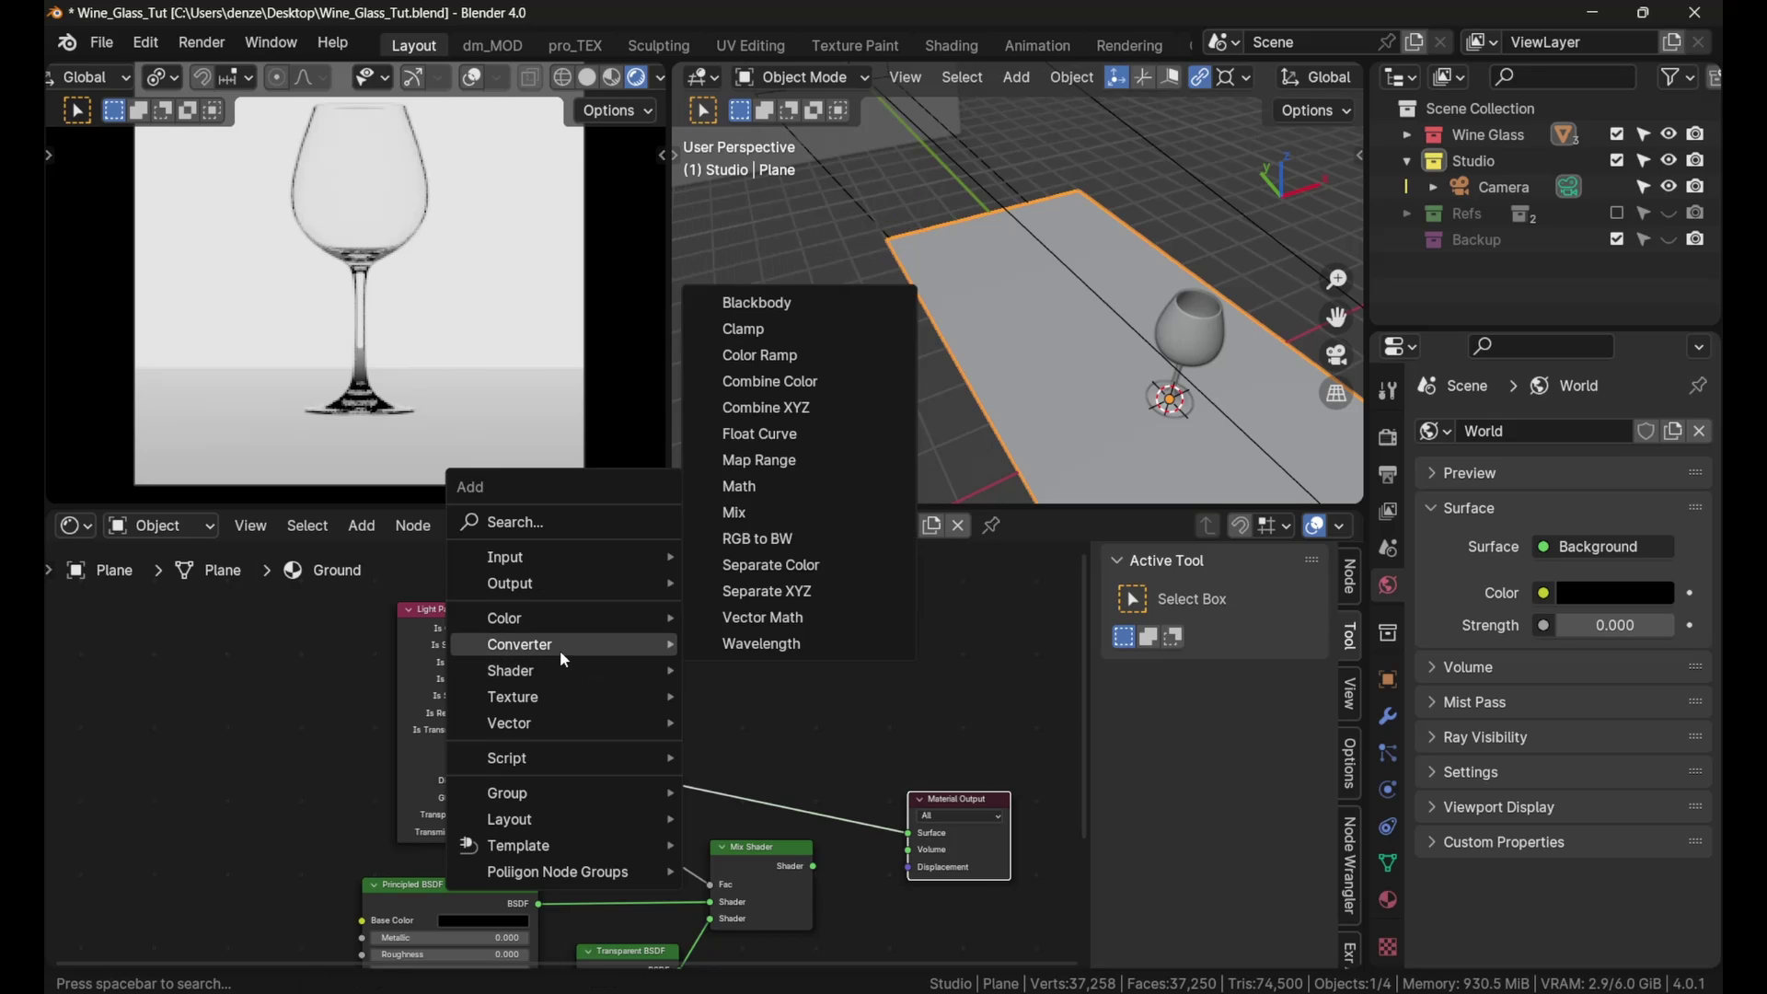
left_click(741, 485)
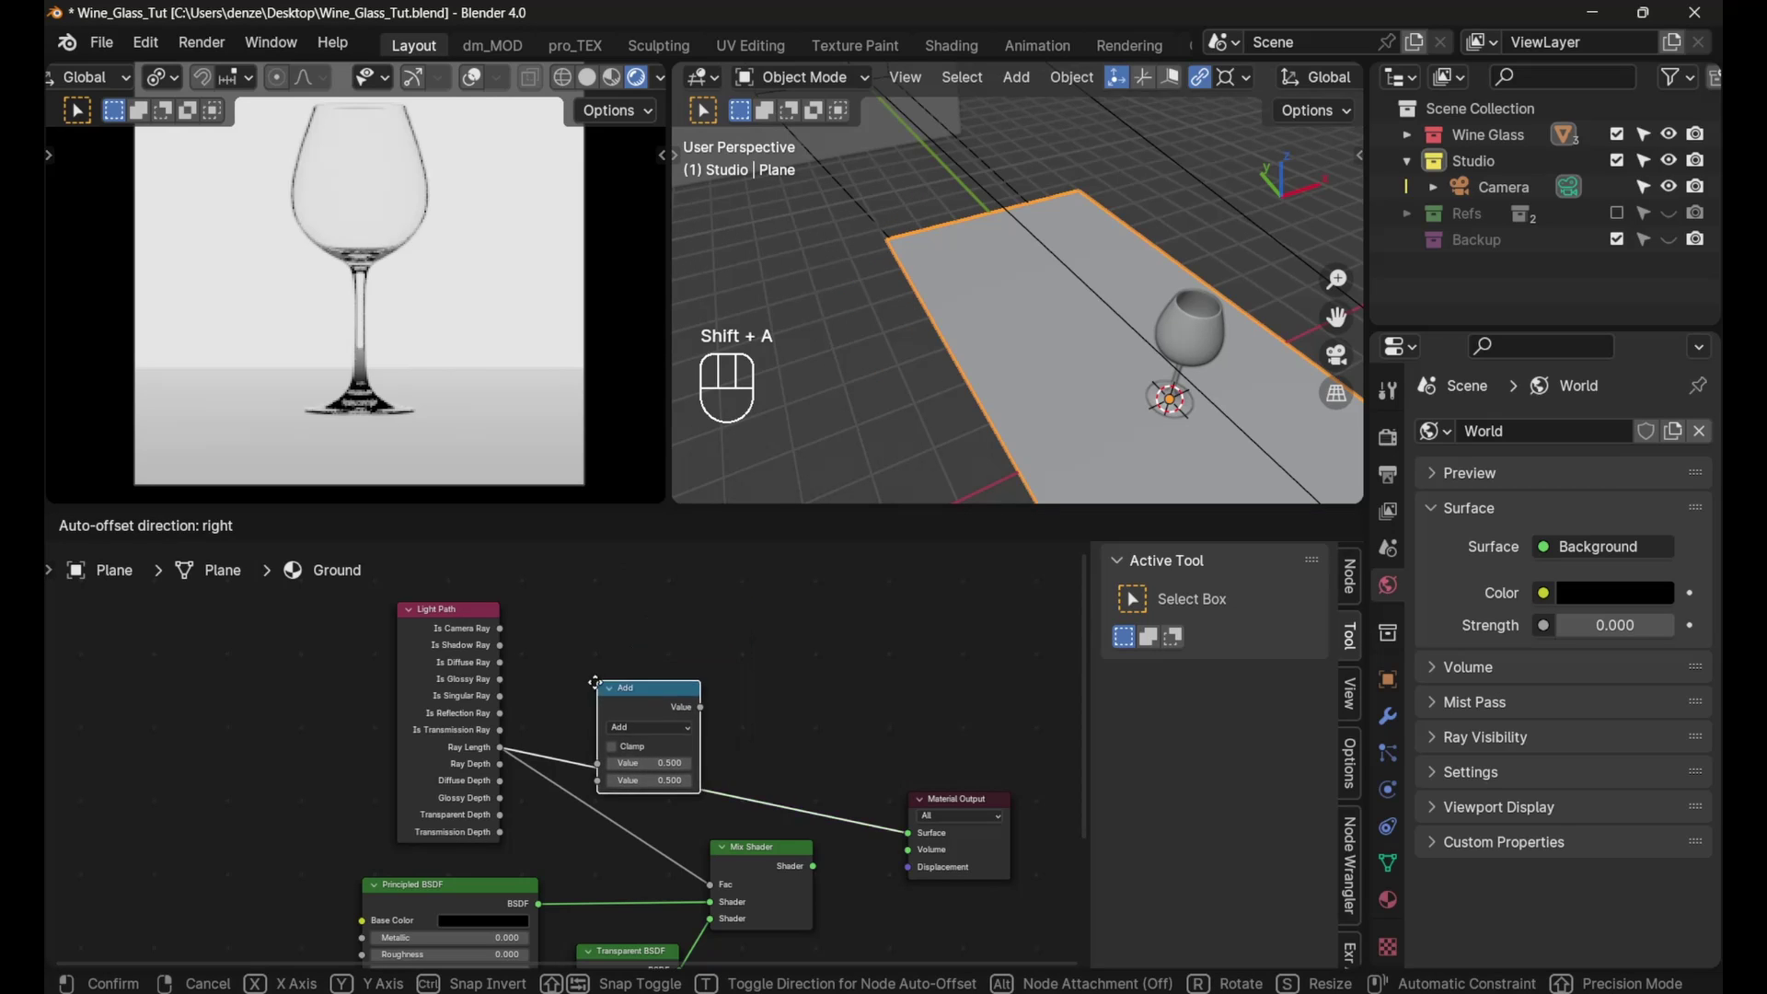
left_click(590, 714)
scroll(590, 714, "up", 2)
left_click_drag(624, 683, 627, 687)
scroll(643, 710, "up", 2)
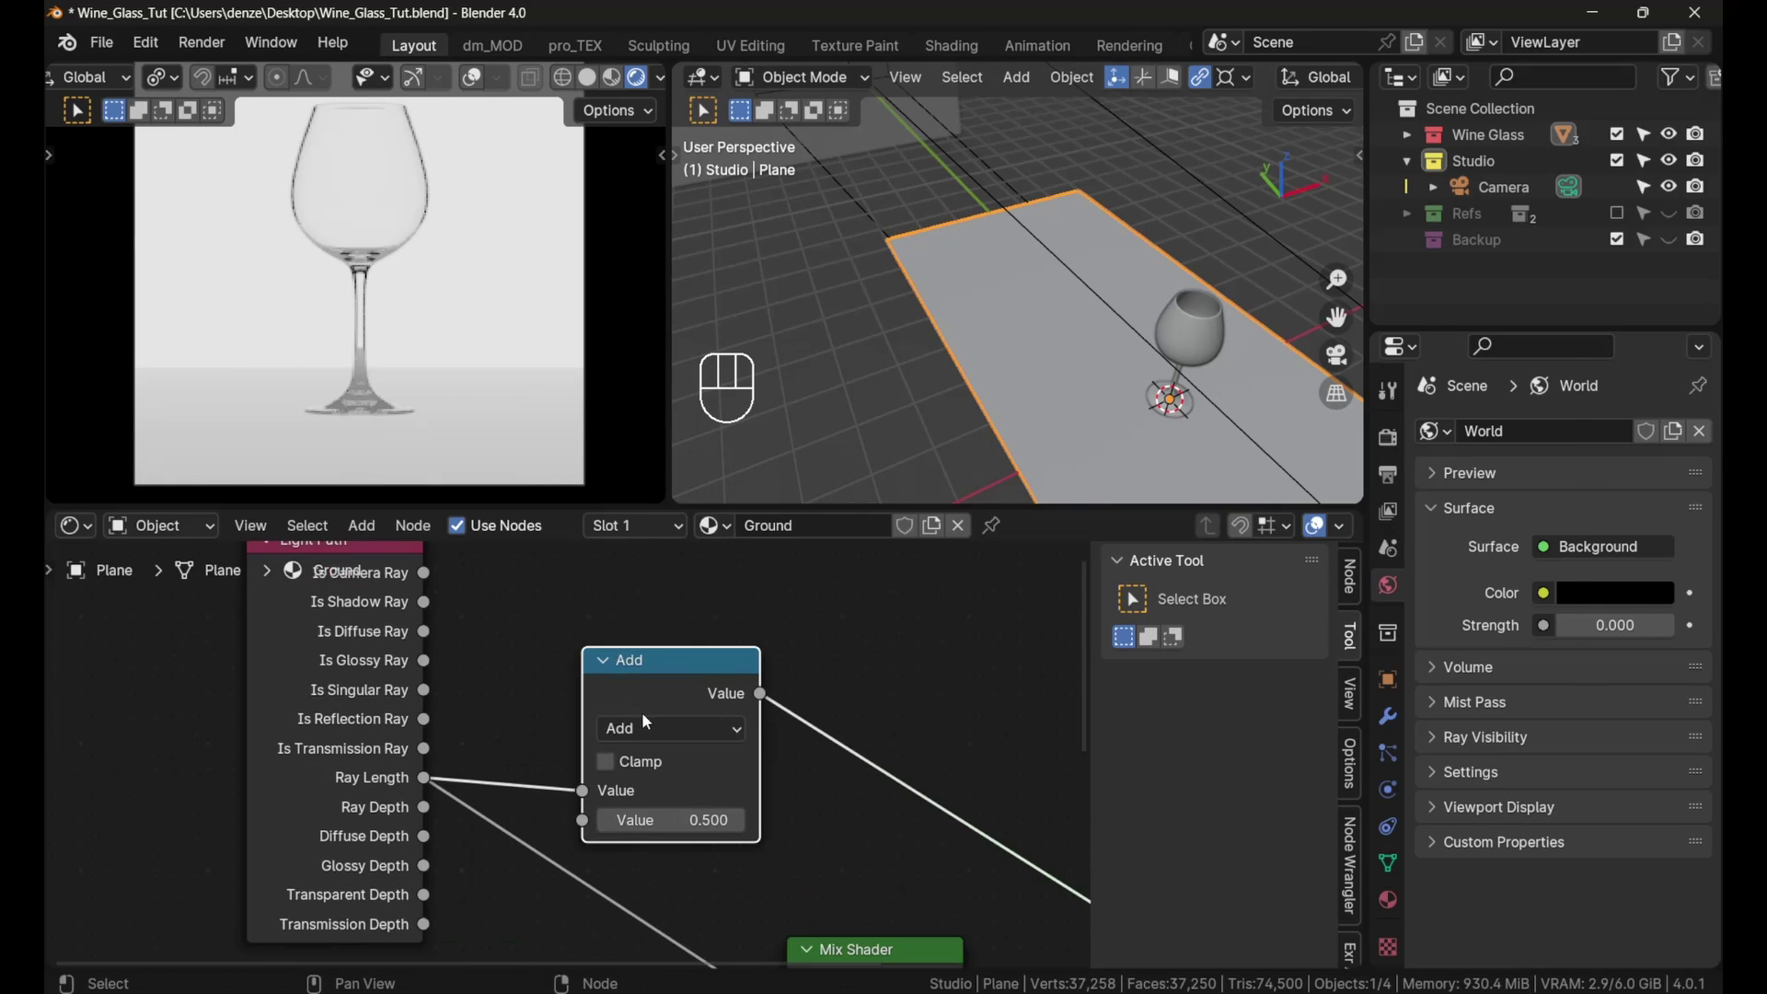
left_click(642, 714)
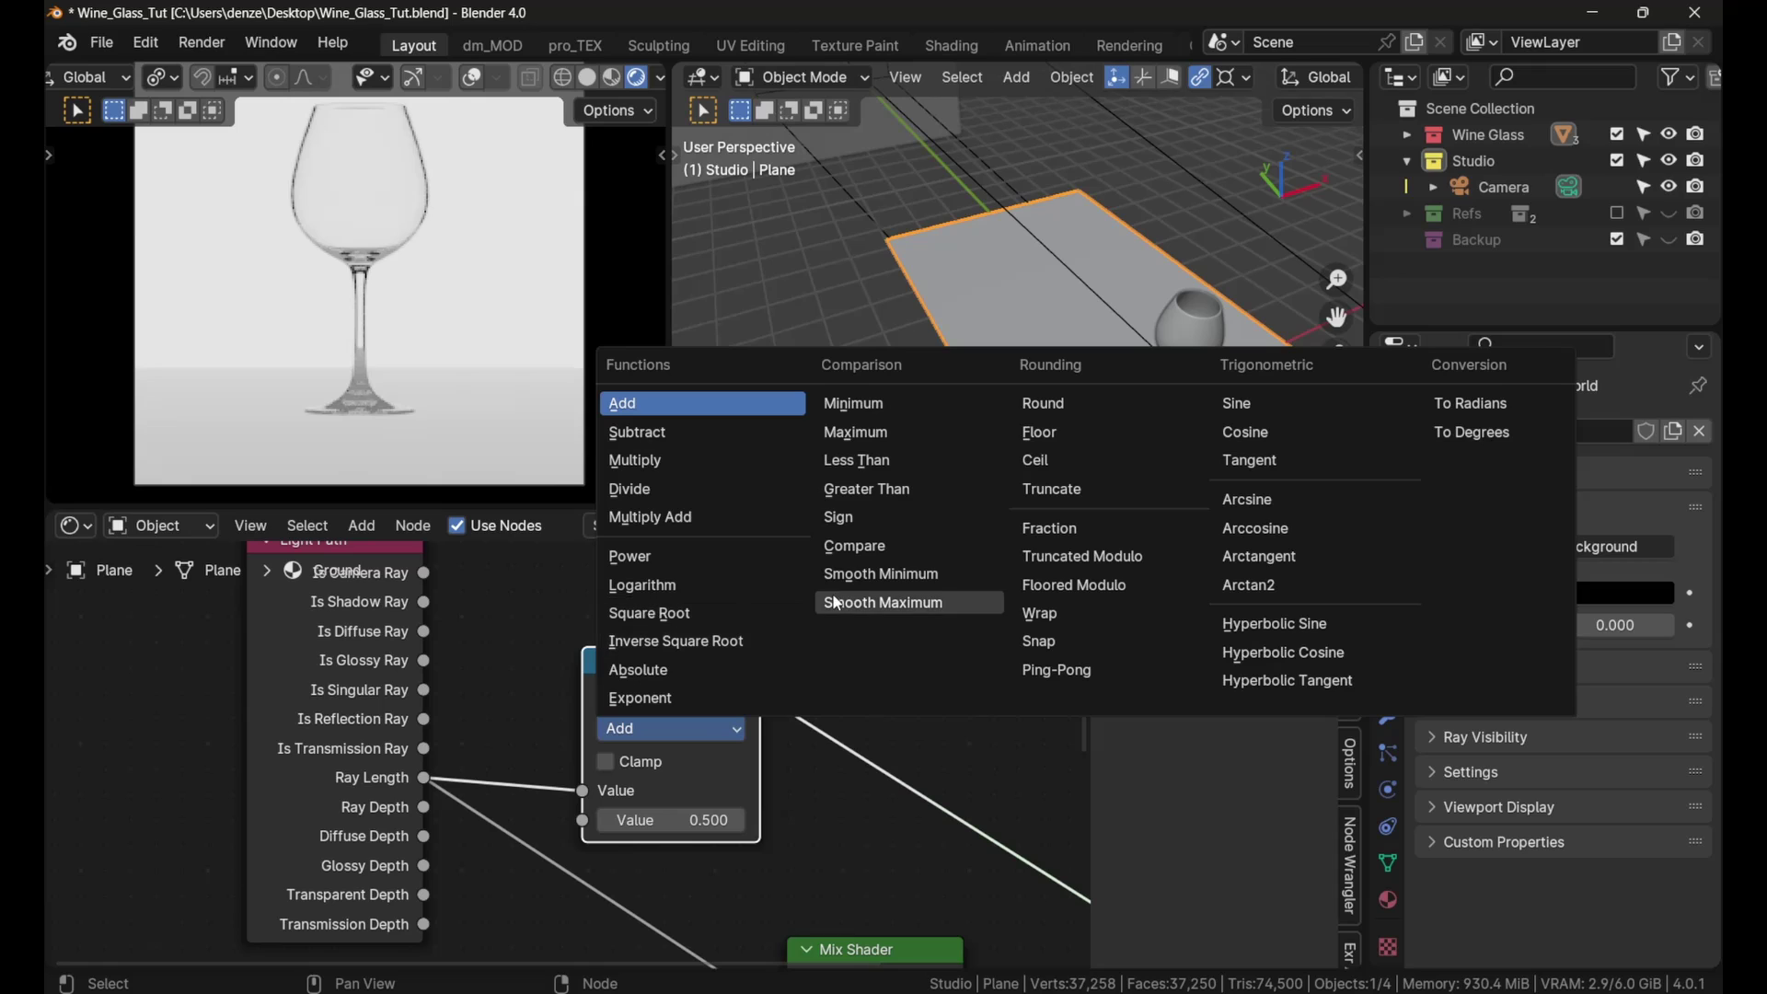
left_click(858, 572)
scroll(699, 715, "down", 3)
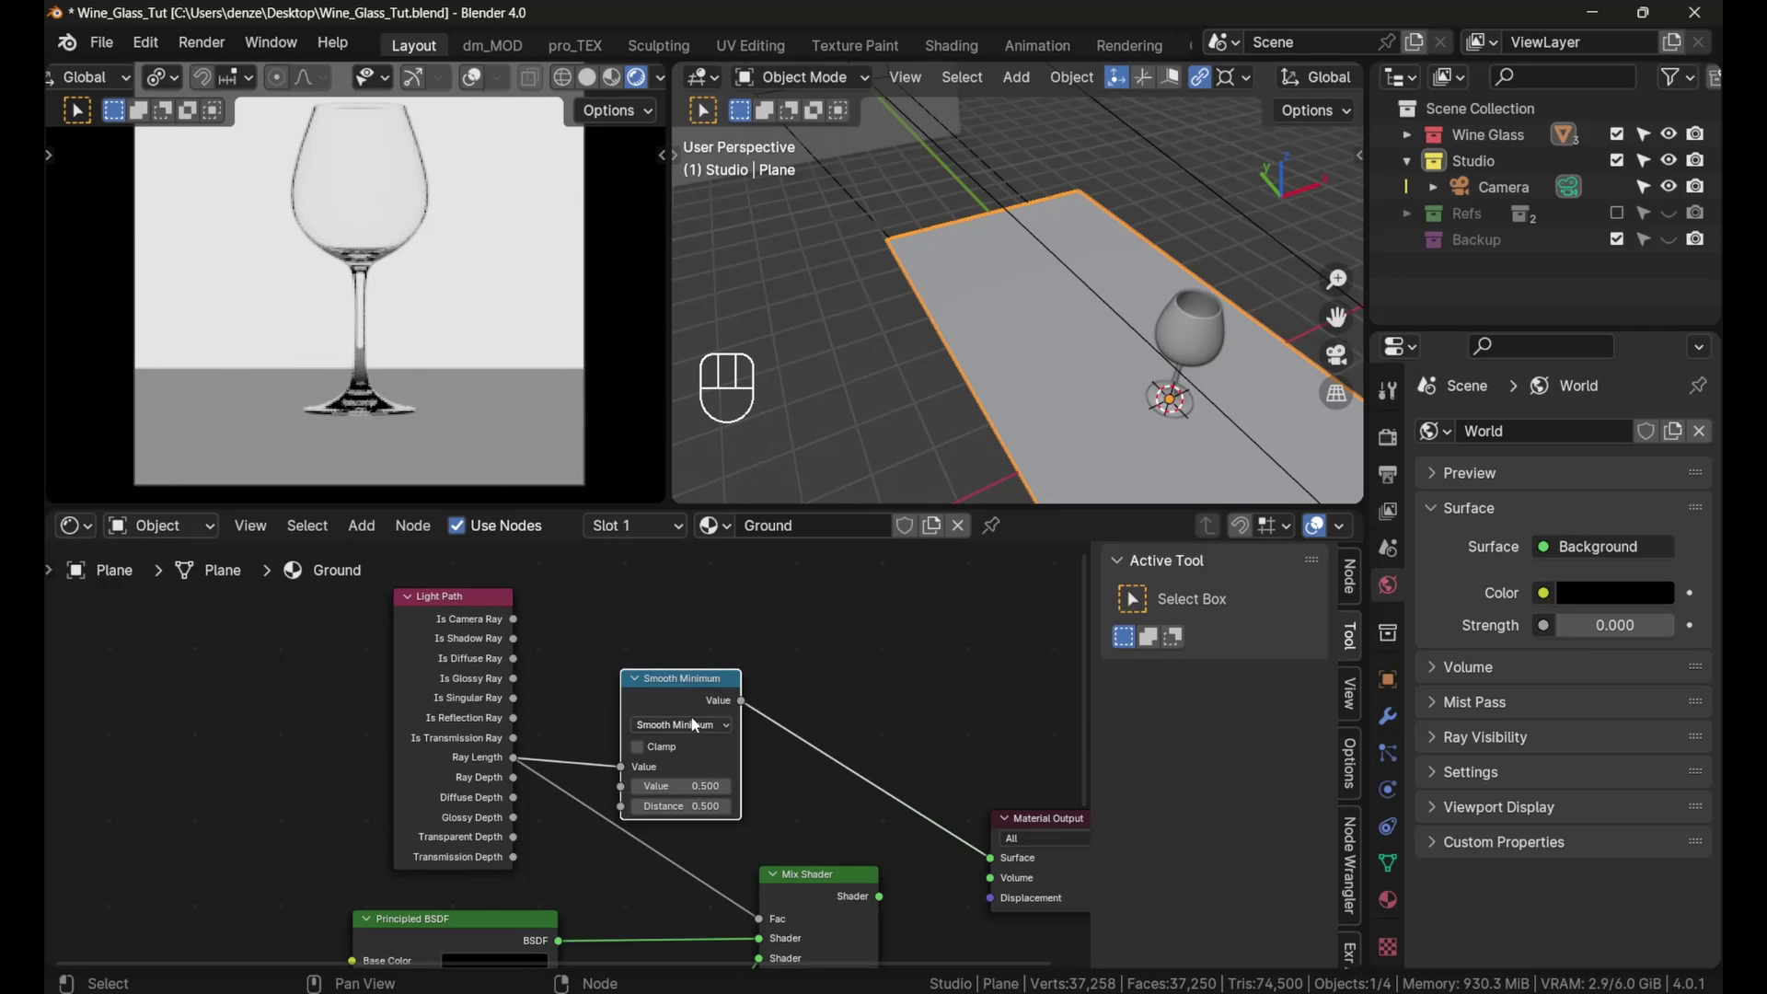
Step: Insert a Color Ramp node between the Smooth Minimum node and the Material Output
key("shift+a")
mouse_move(846, 649)
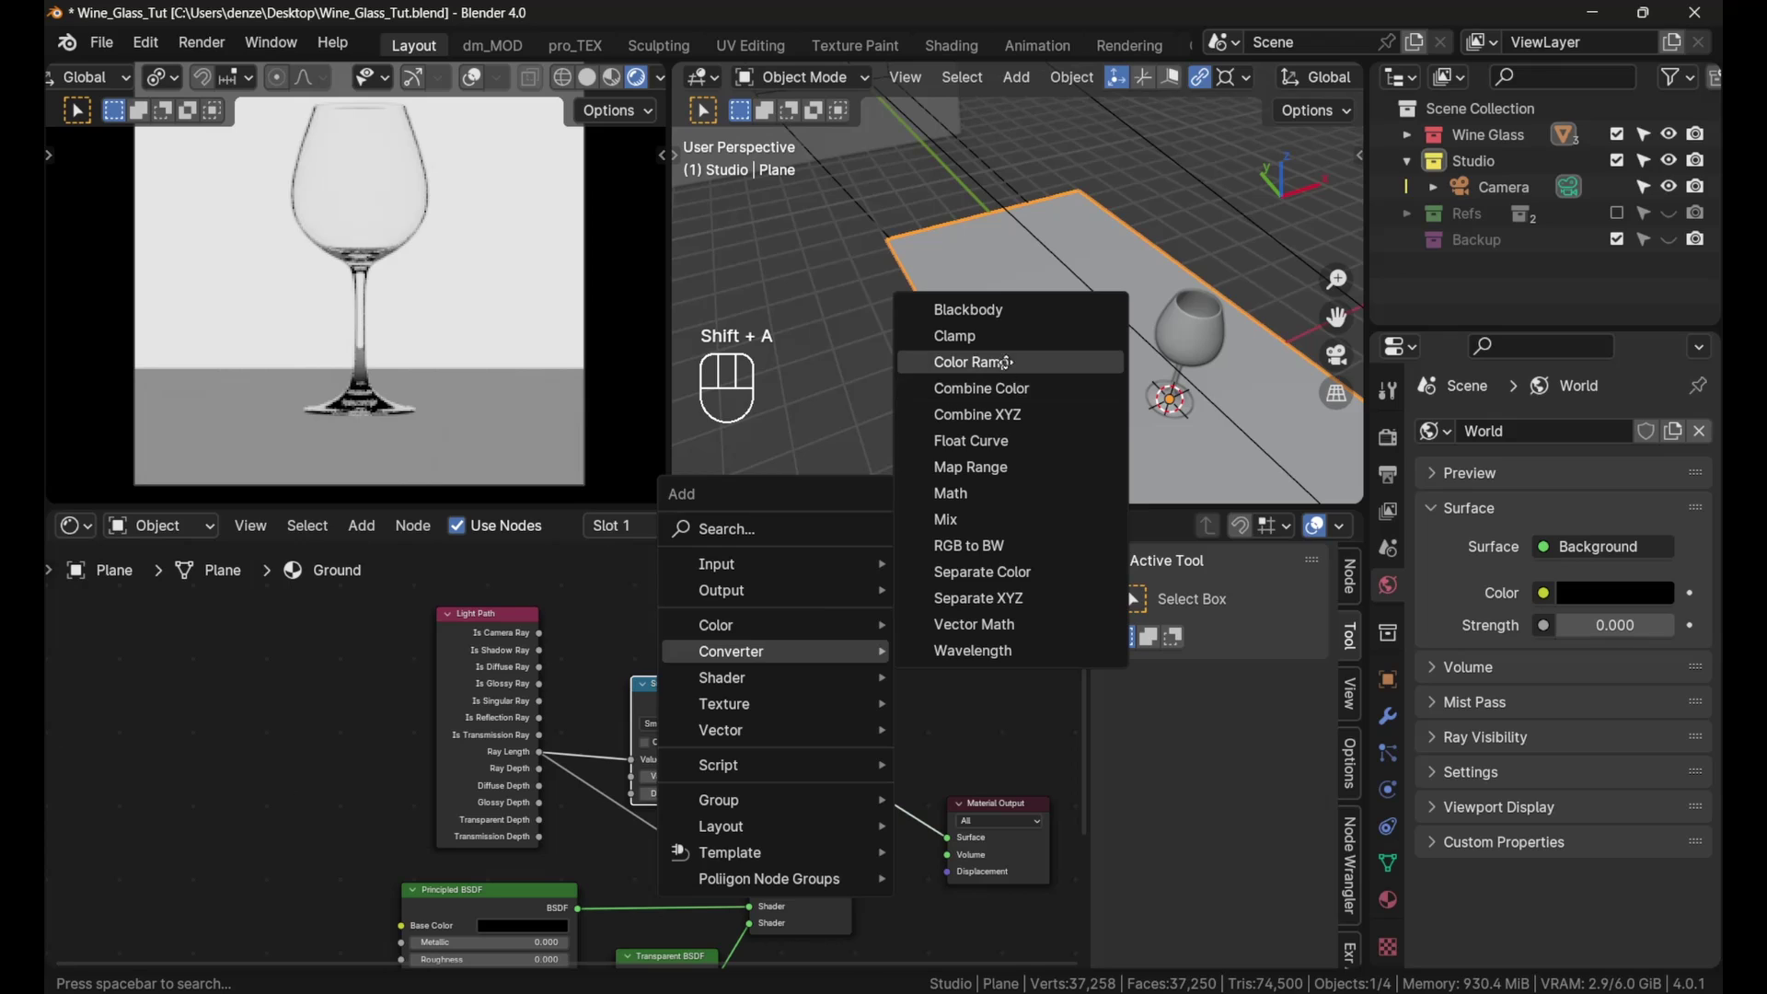
left_click(975, 362)
left_click(813, 734)
scroll(813, 733, "up", 2)
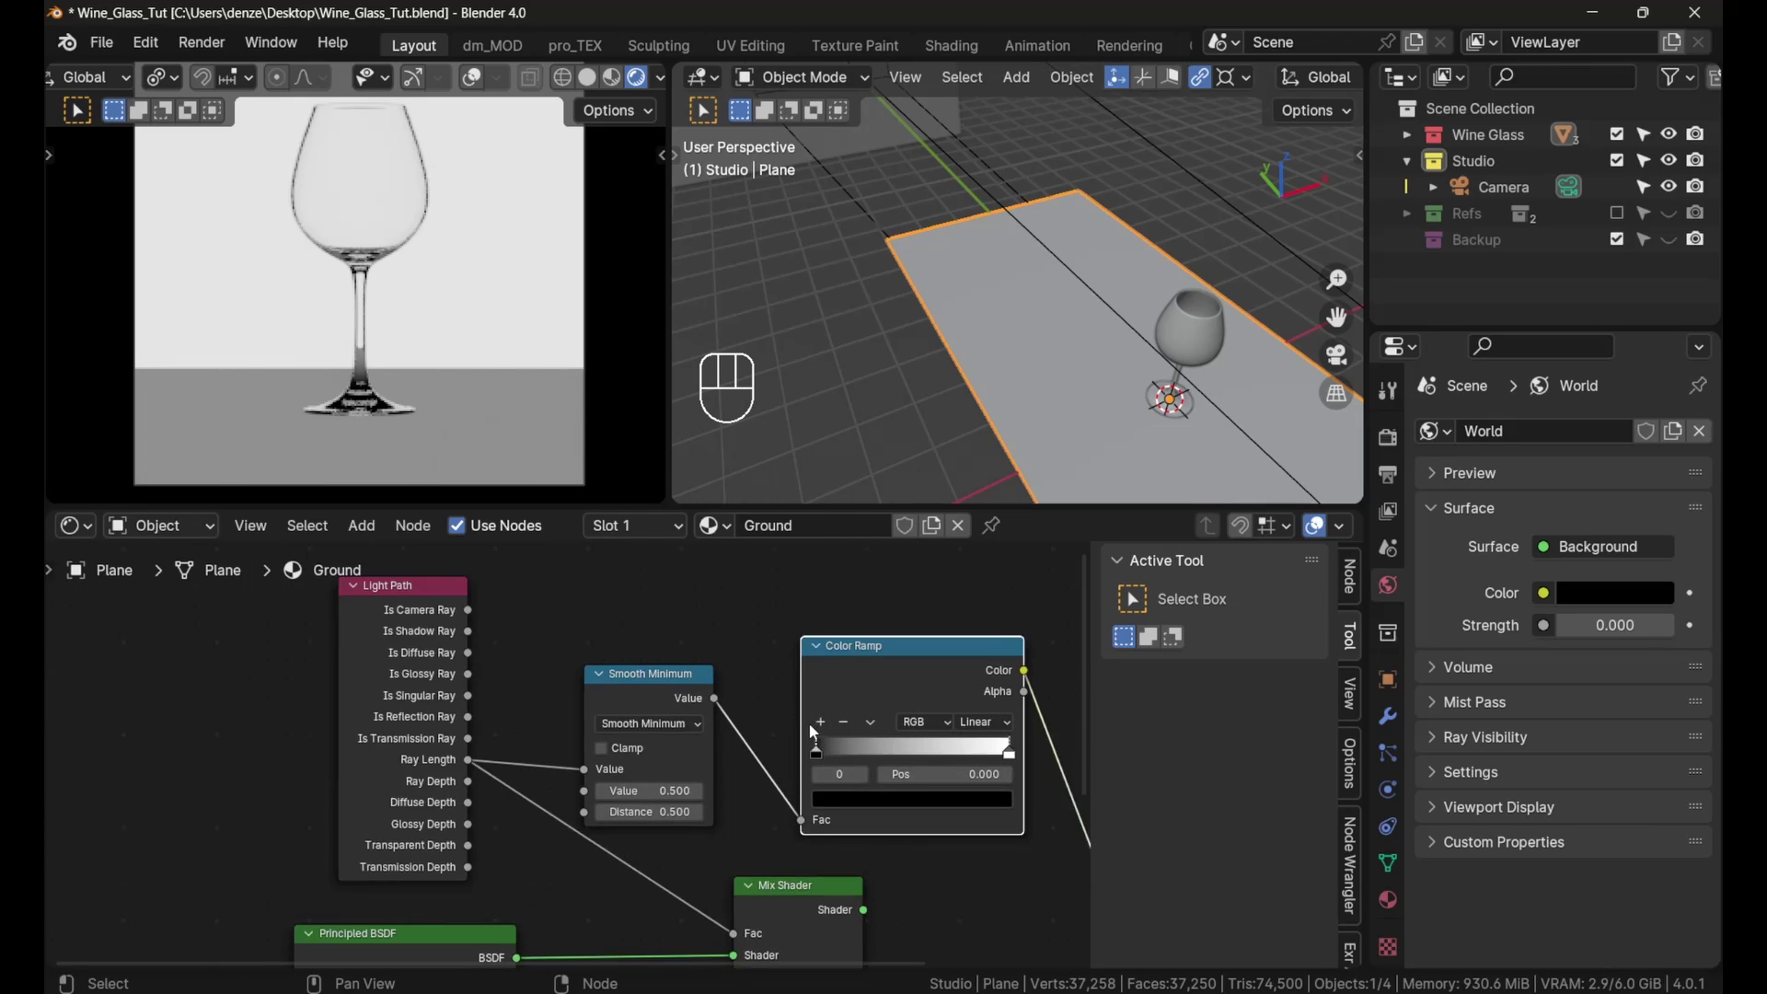
Step: Set the Color Ramp's interpolation to Ease
left_click(1013, 723)
left_click(1013, 773)
scroll(817, 727, "up", 2)
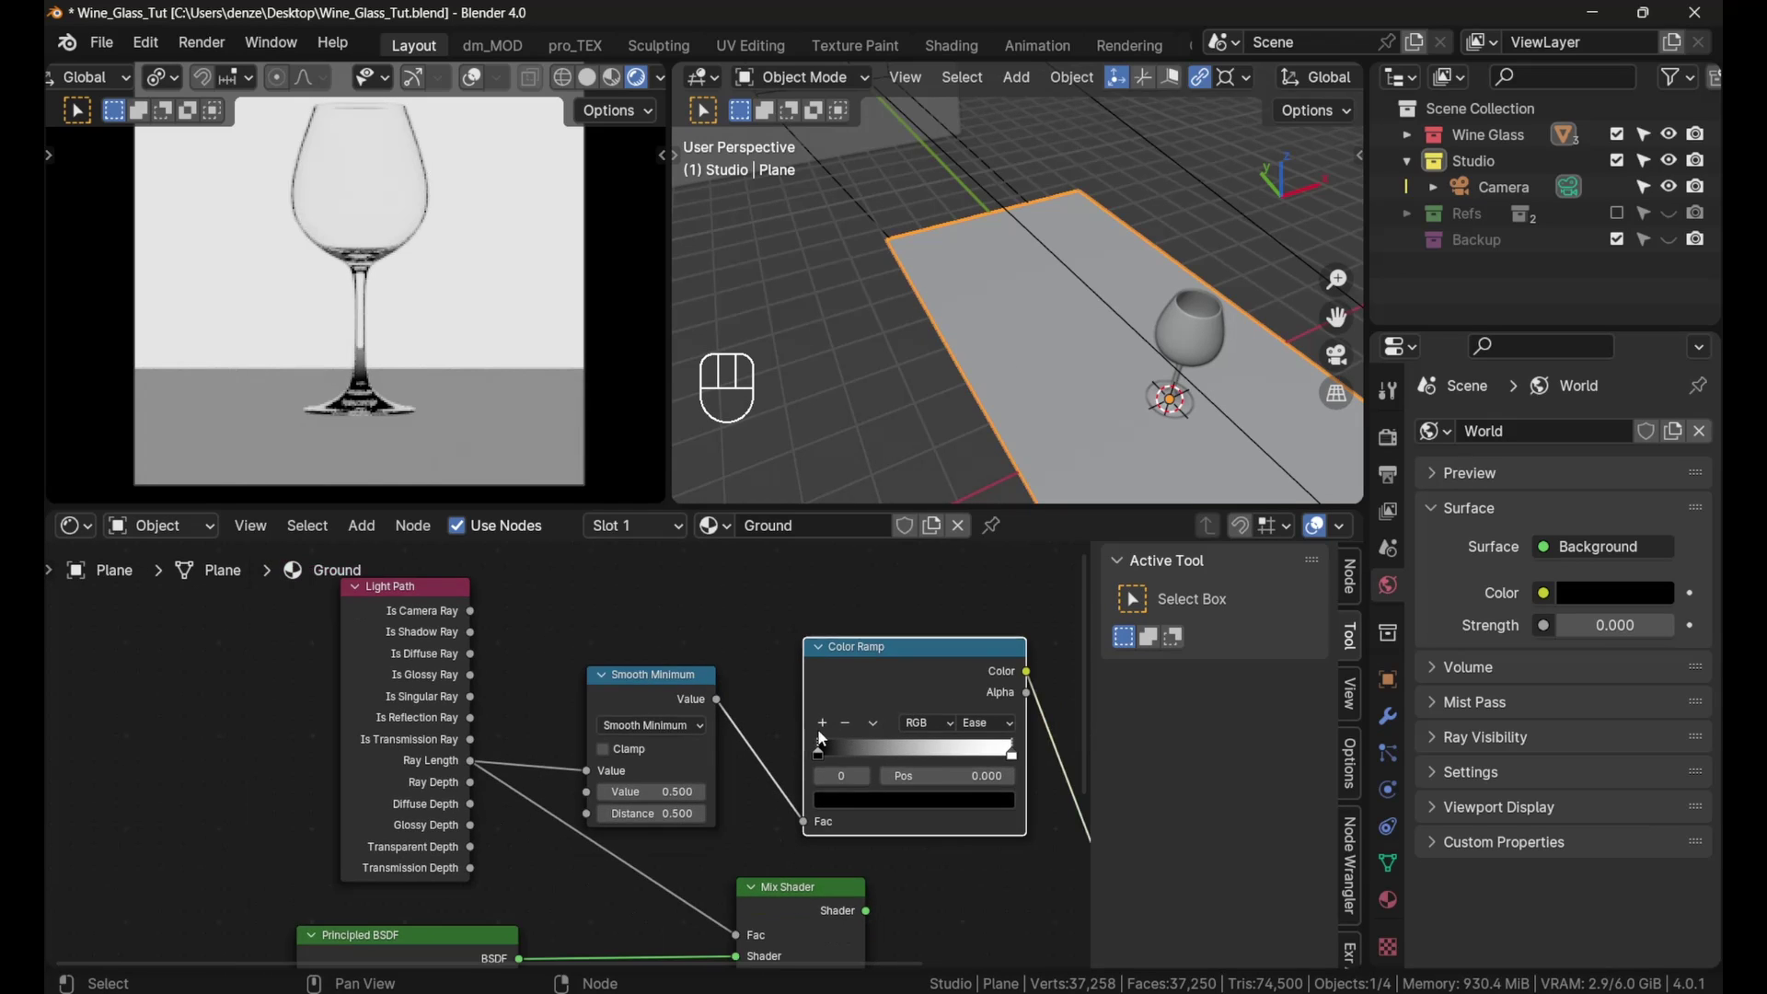
middle_click_drag(847, 652, 694, 672)
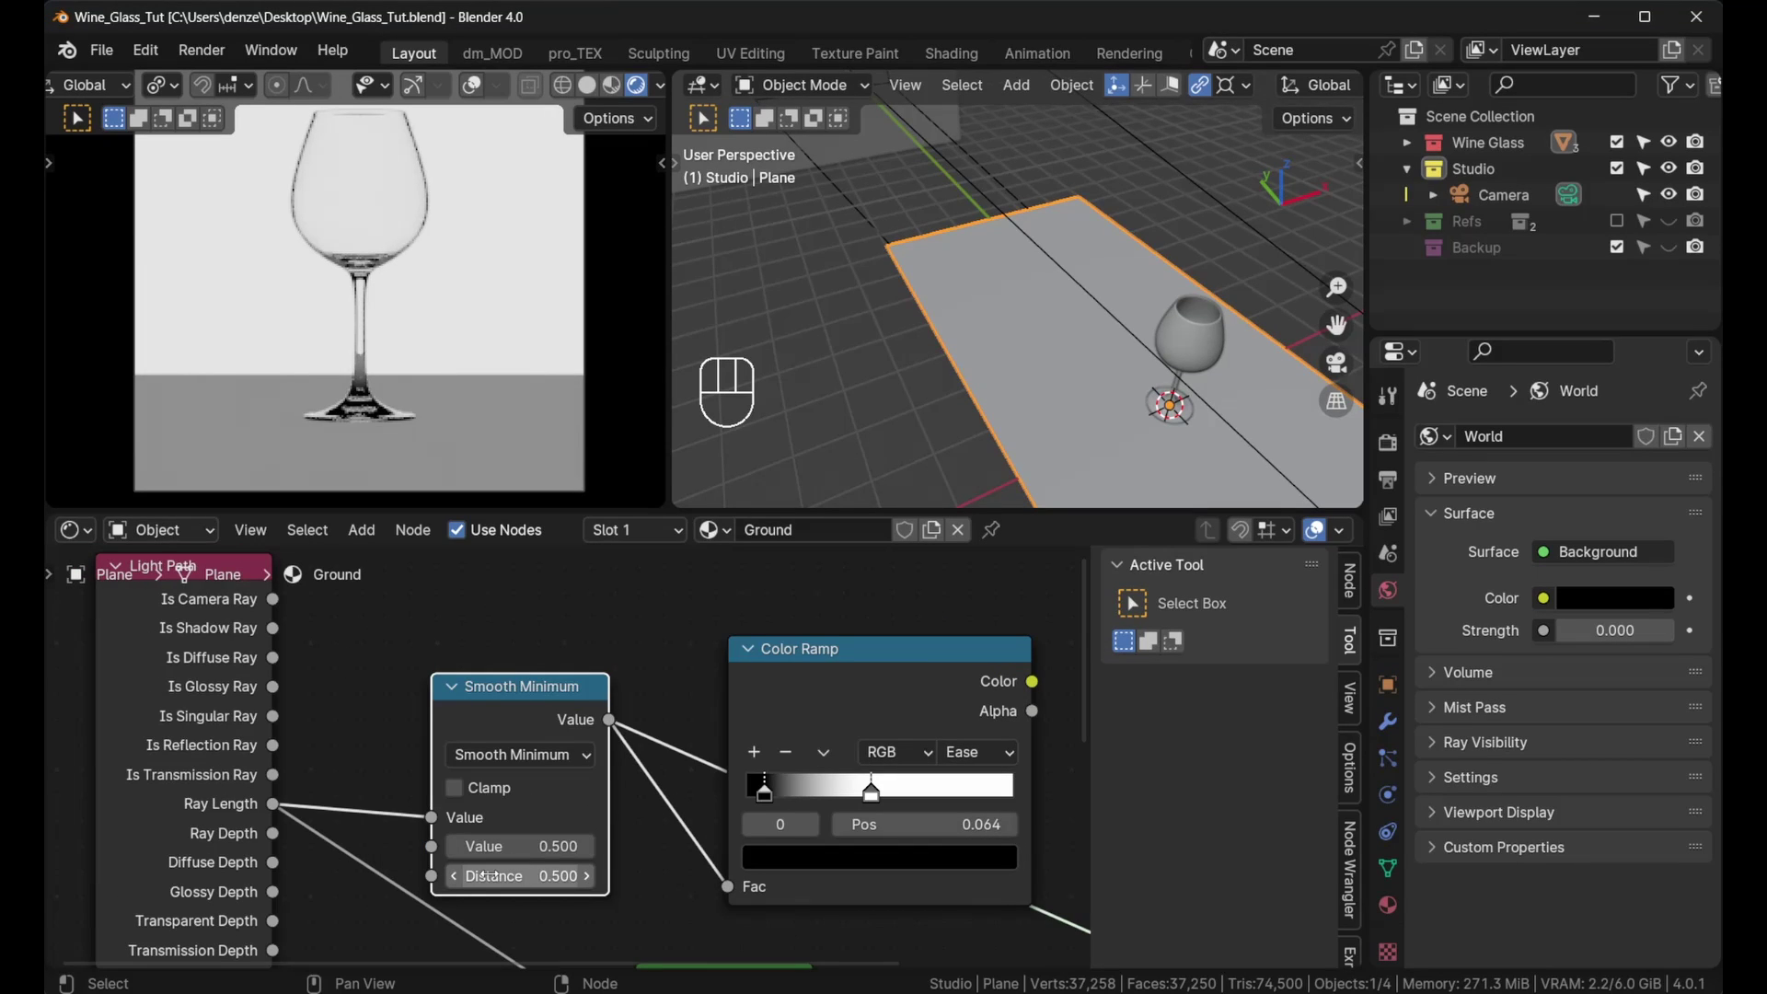
Step: Set the Smooth Minimum node's Distance to 5.370 and its second Value to 0.400
key("shift")
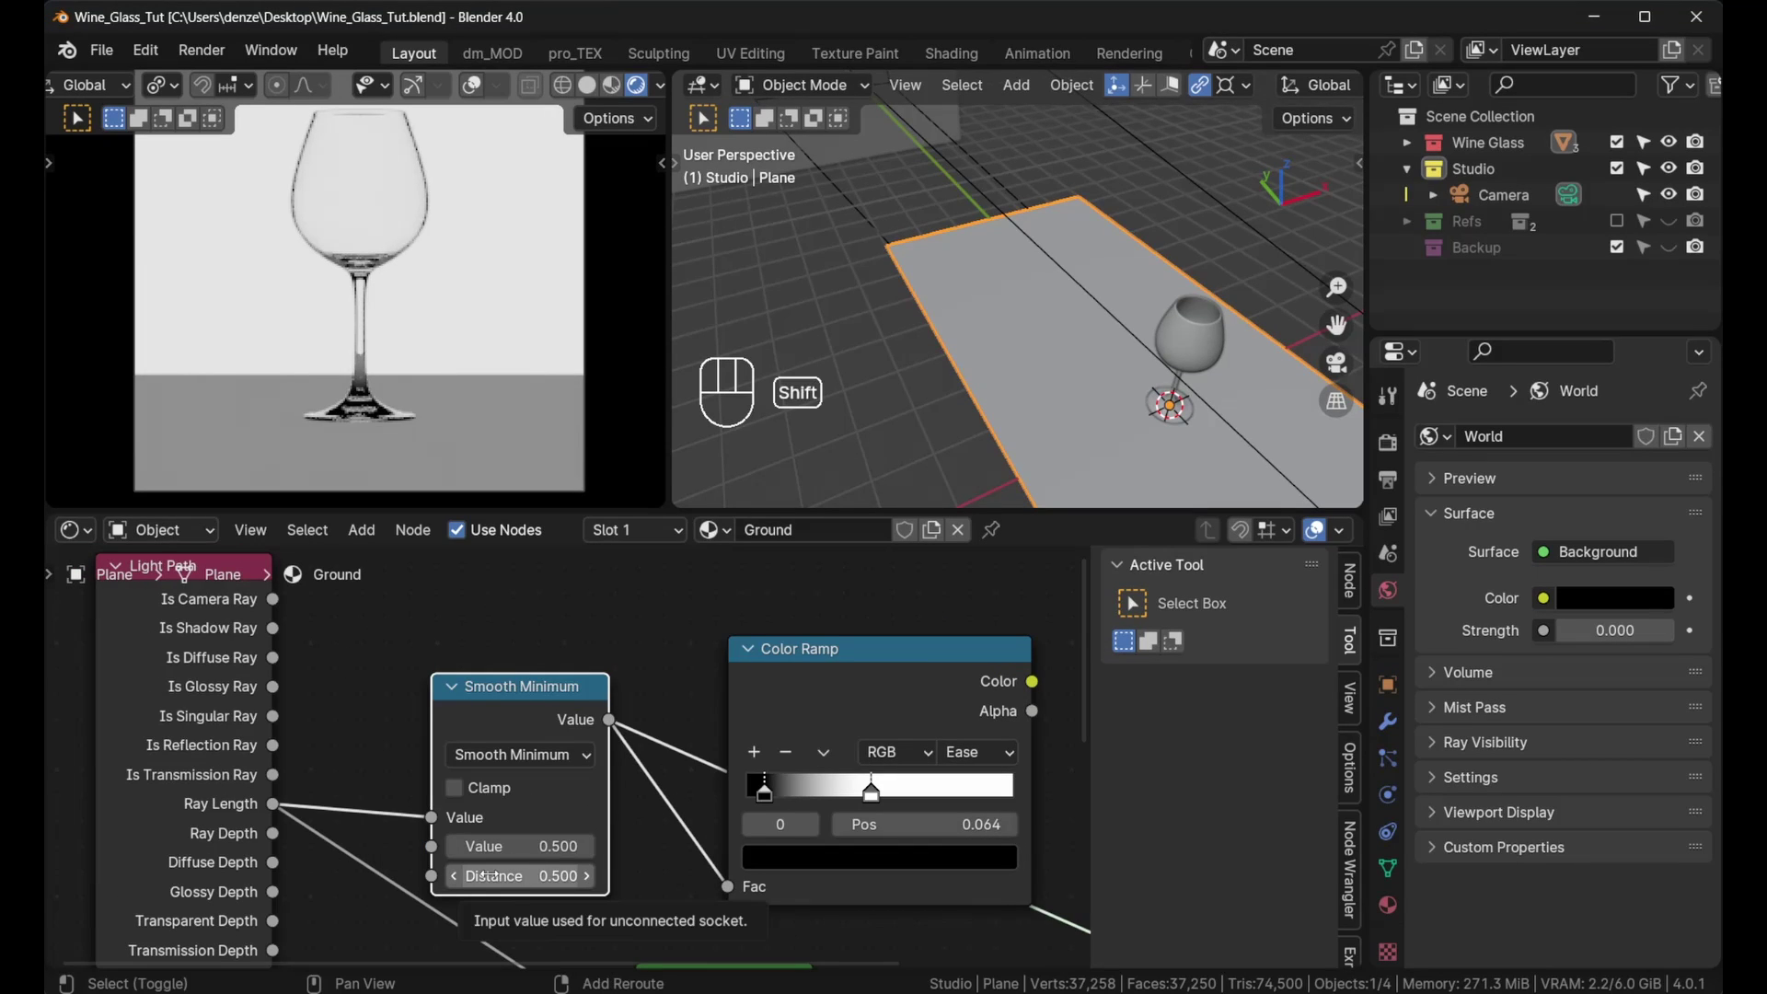
left_click_drag(491, 875, 909, 875, "shift")
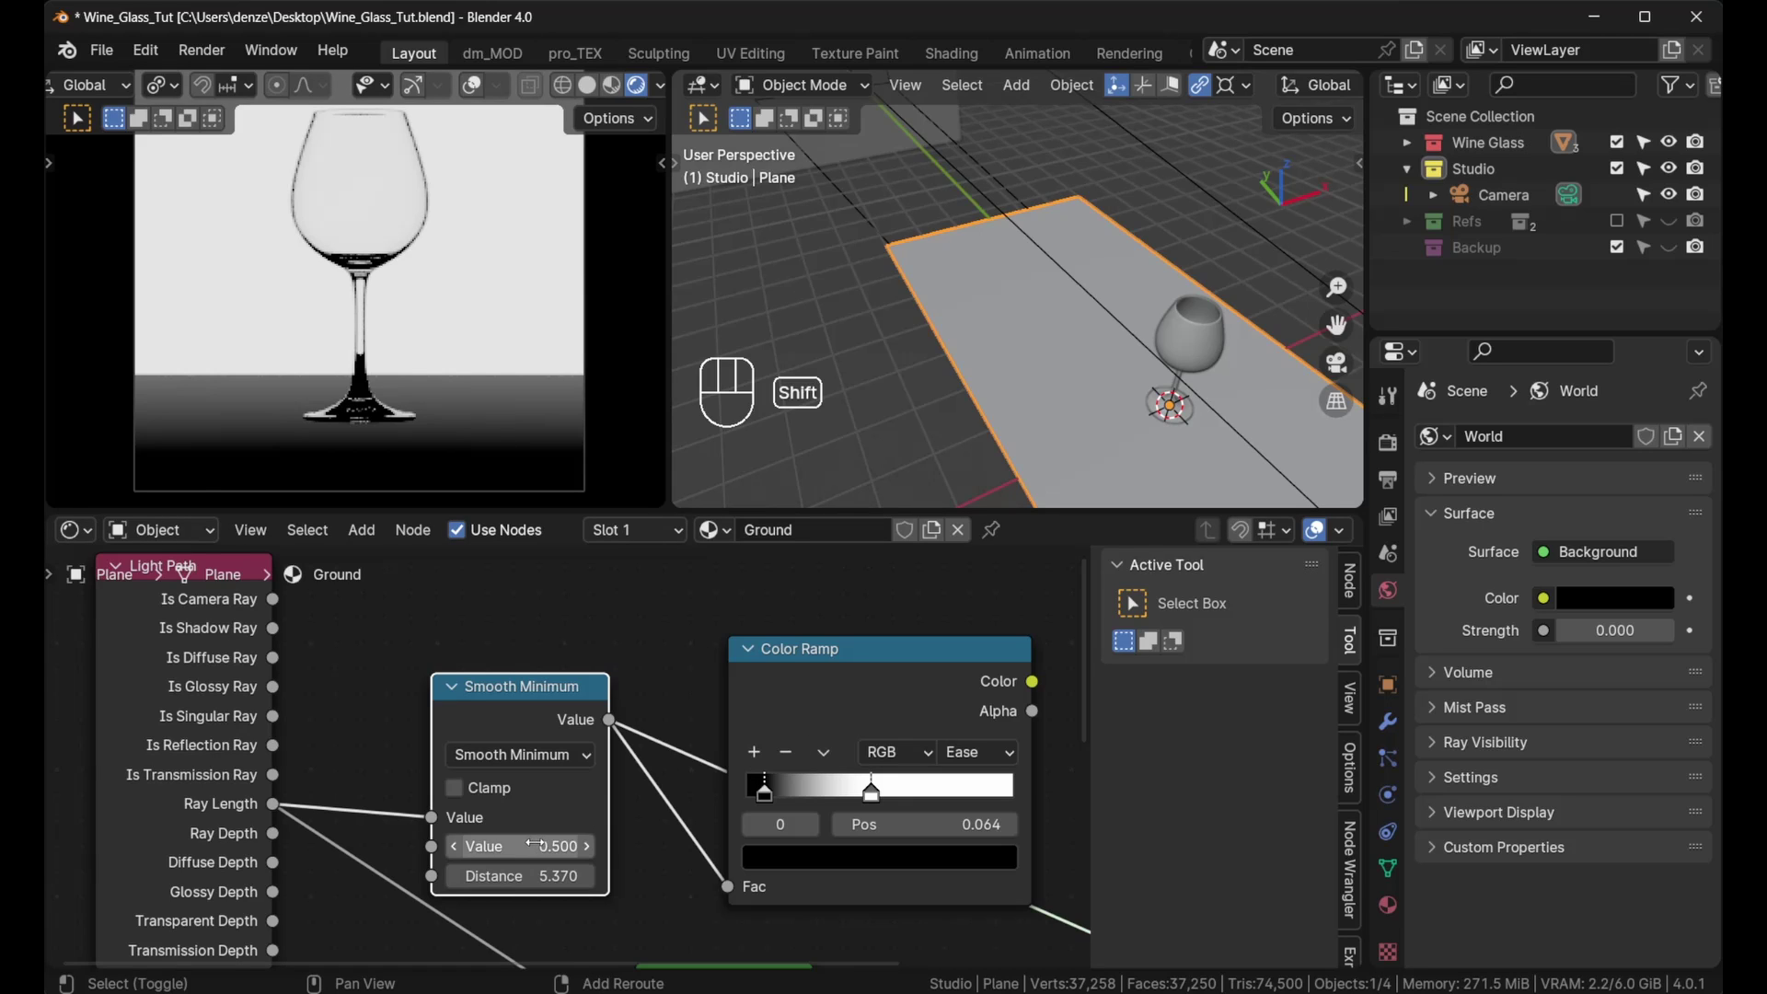
left_click_drag(557, 845, 550, 846, "shift")
Step: Reset the Color Ramp node to its default values and change its interpolation to Ease
left_click_drag(871, 793, 888, 794)
middle_click_drag(933, 685, 748, 686)
key("BackSpace")
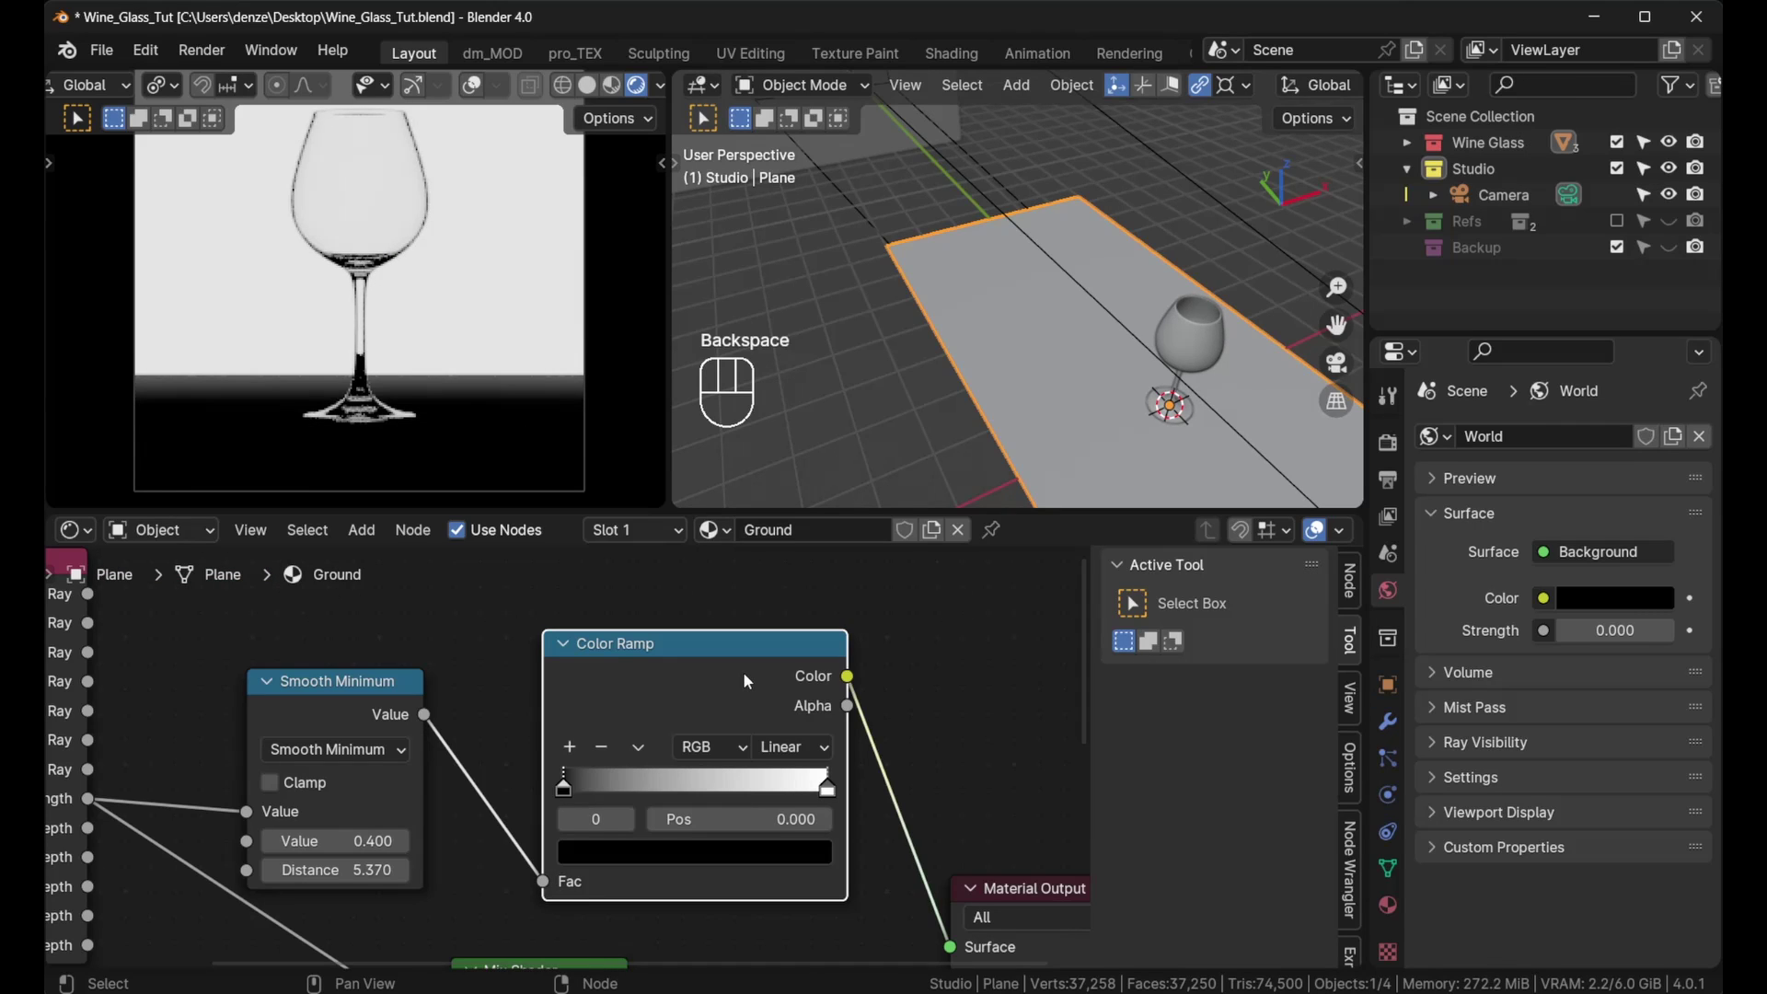
scroll(650, 707, "up", 1)
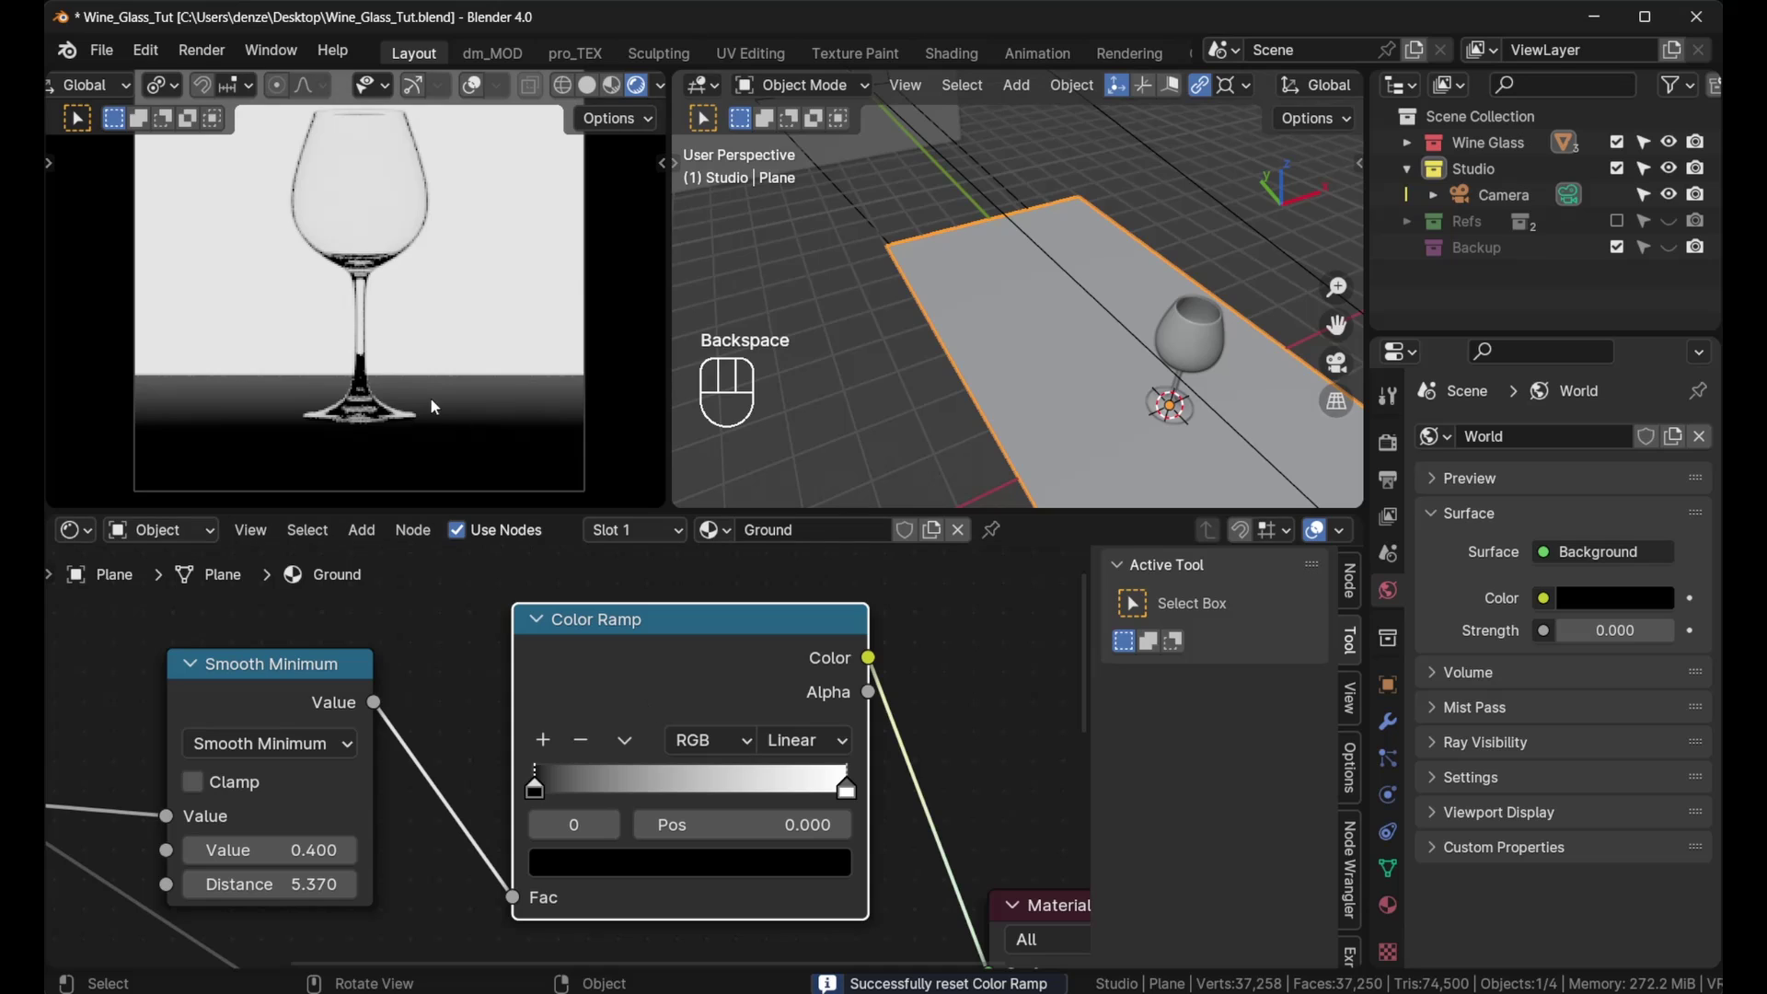
scroll(428, 394, "up", 3)
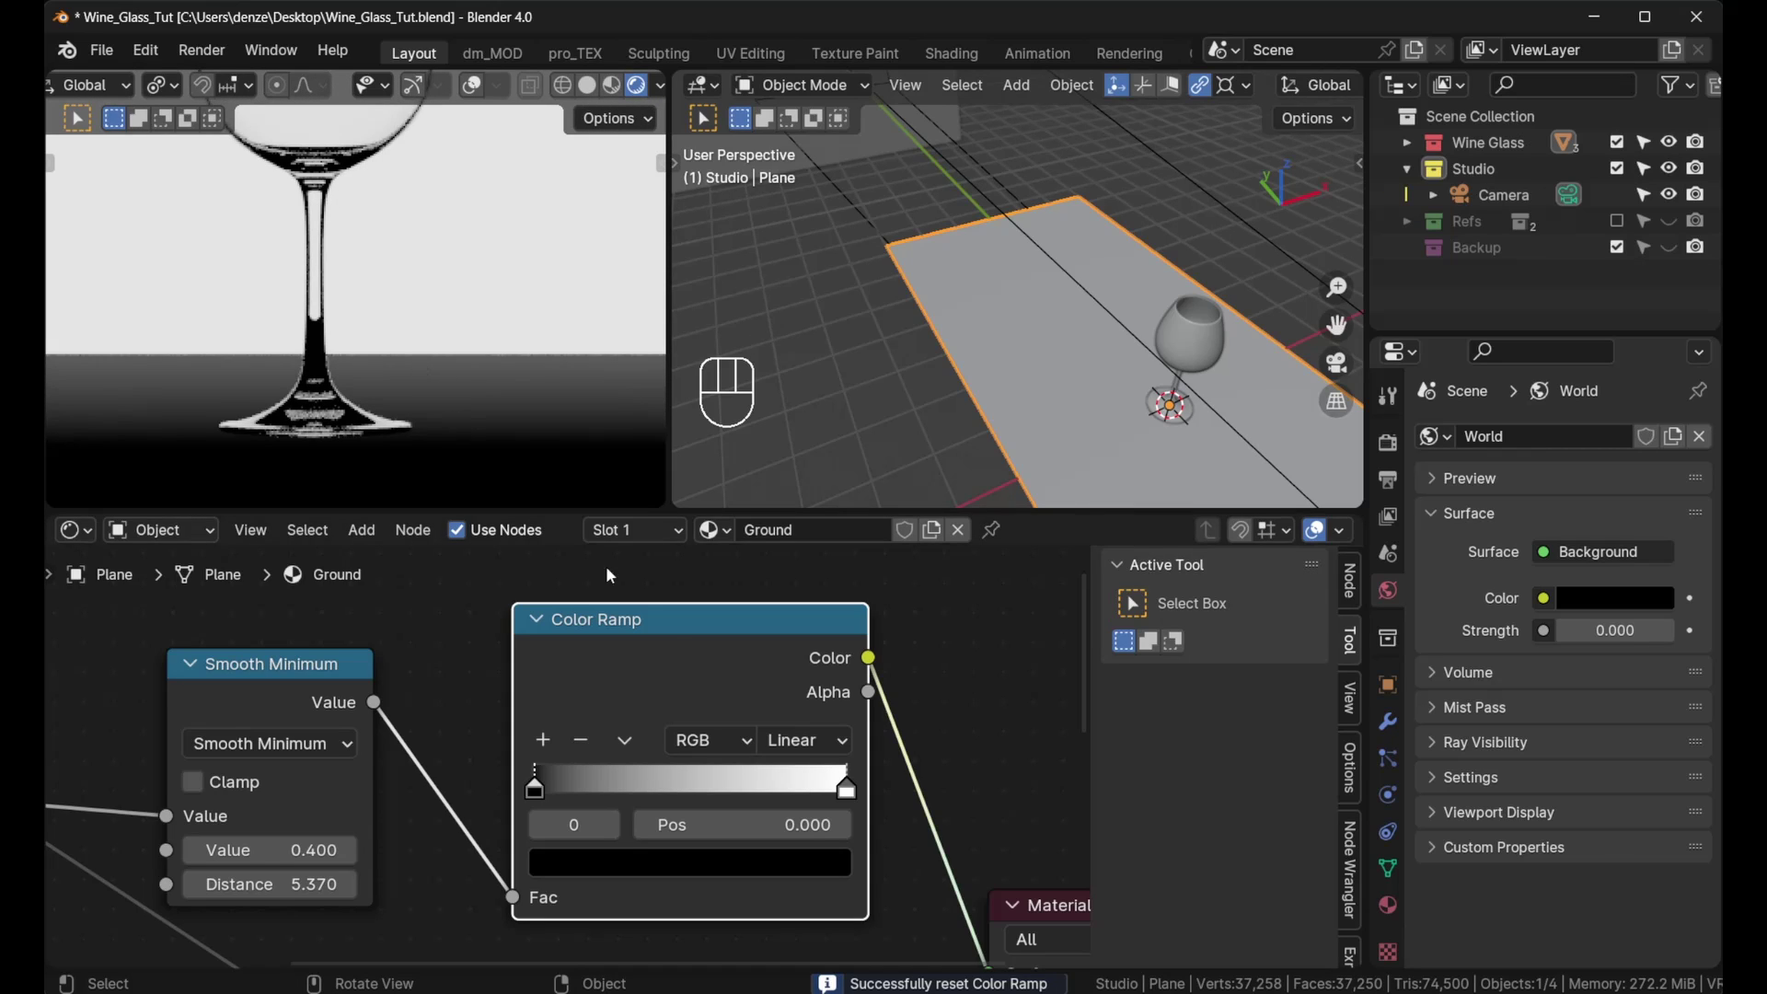
left_click(819, 741)
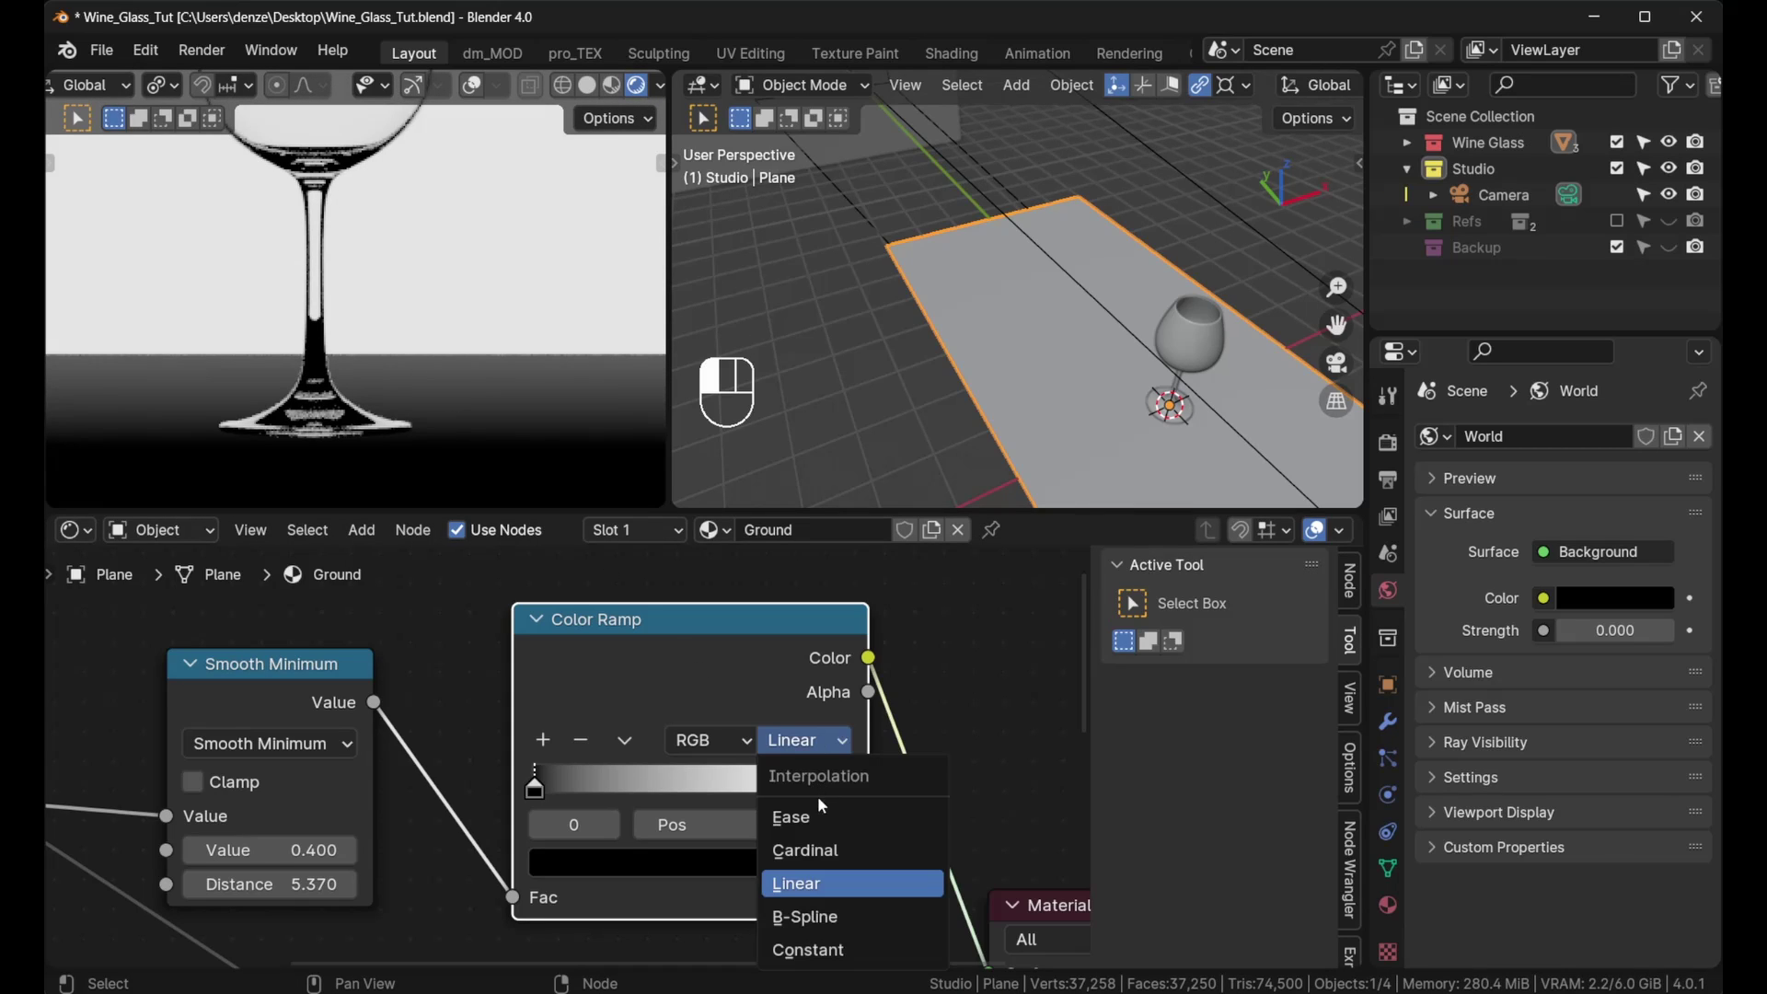
left_click(814, 814)
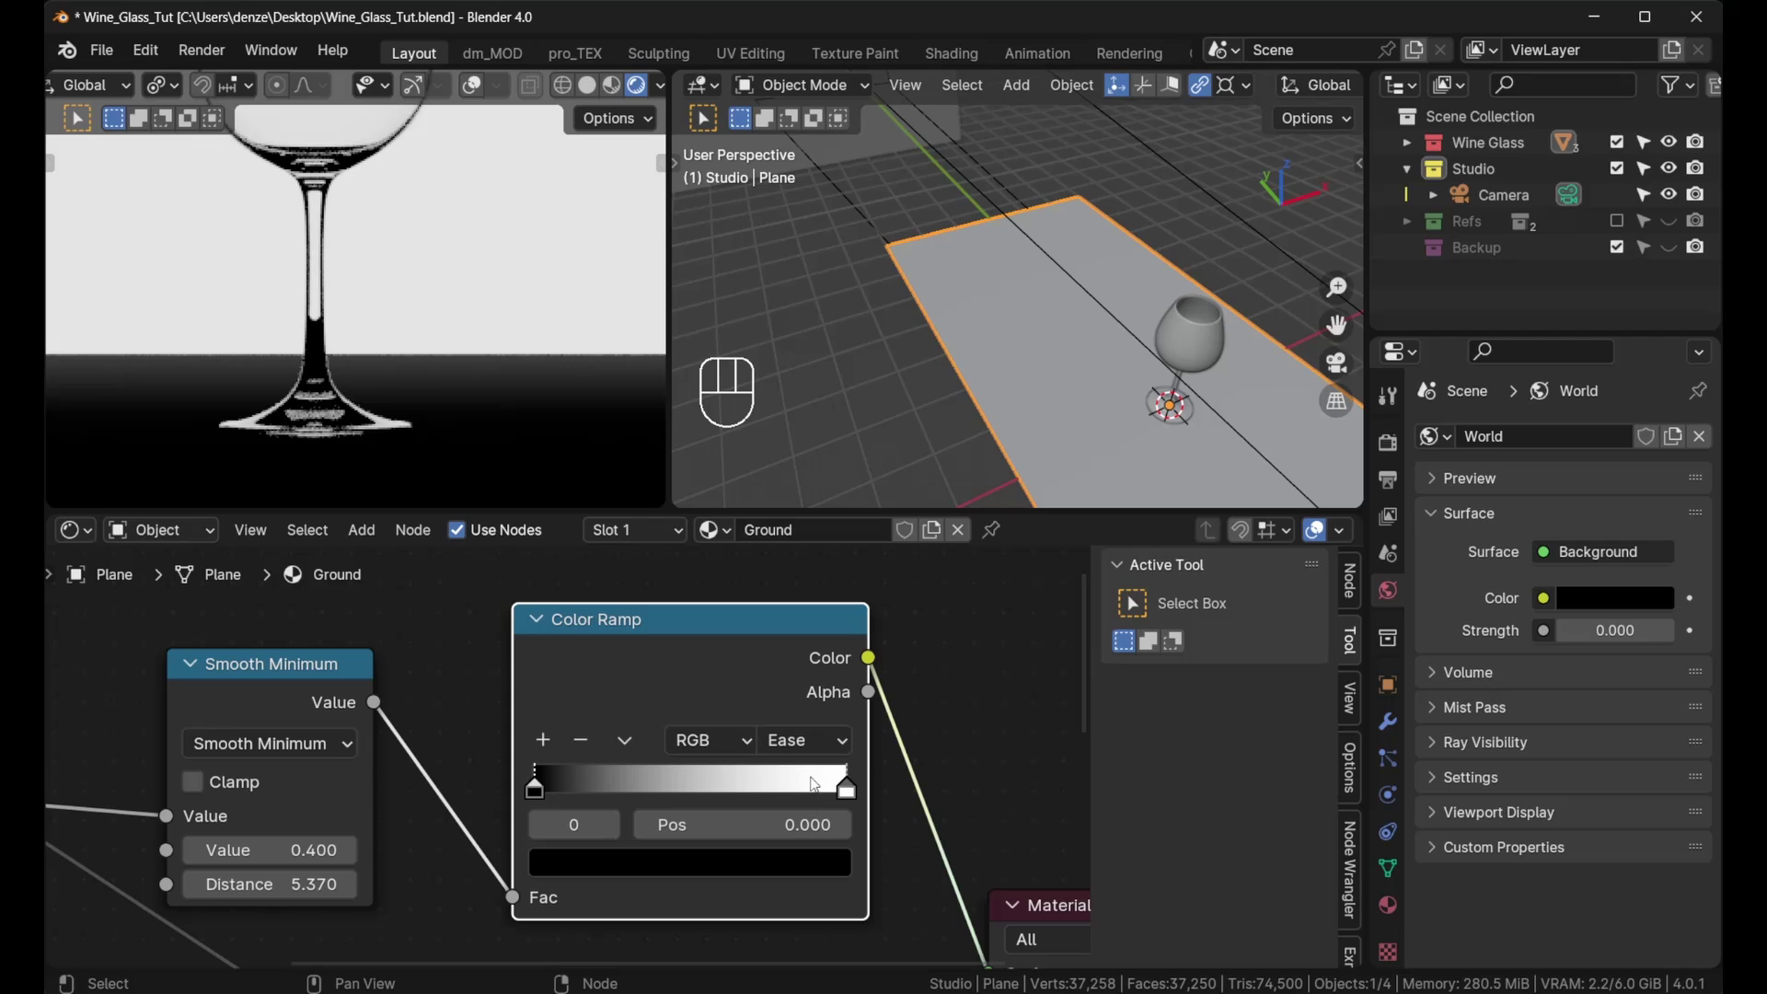
Step: Raise the HSV Value of the Color Ramp's white end stop, trying 5 and settling on 15
left_click(847, 793)
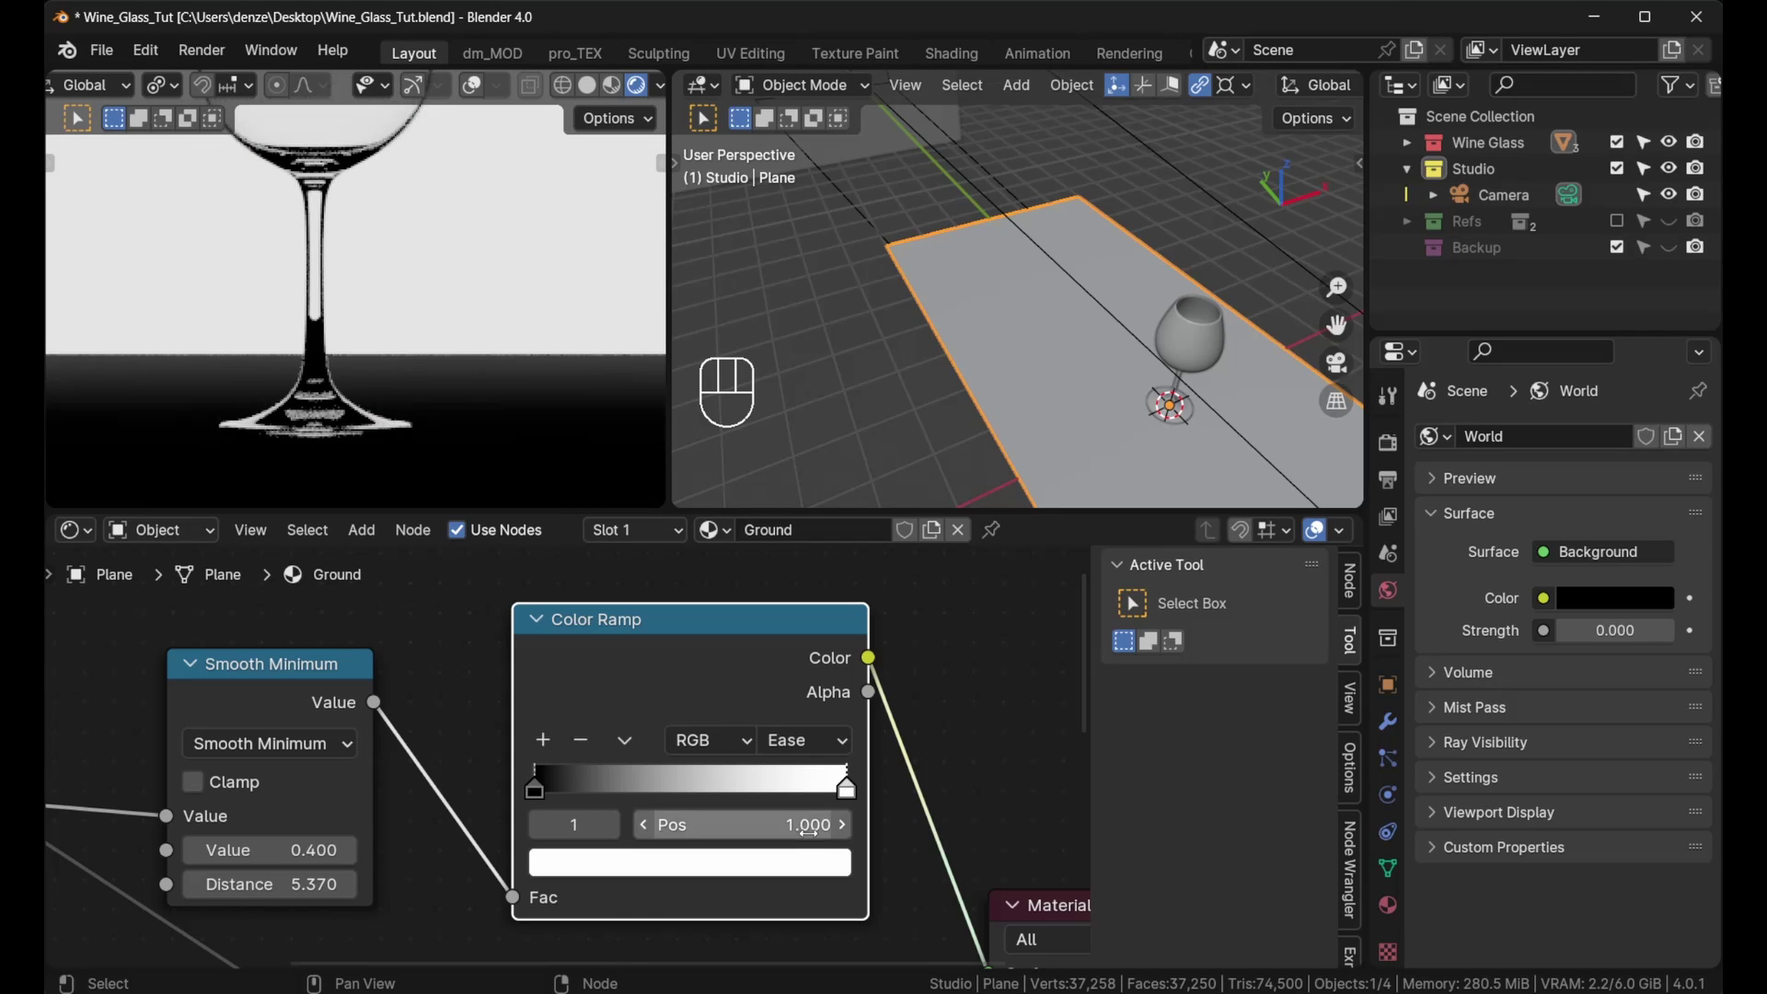
left_click(741, 863)
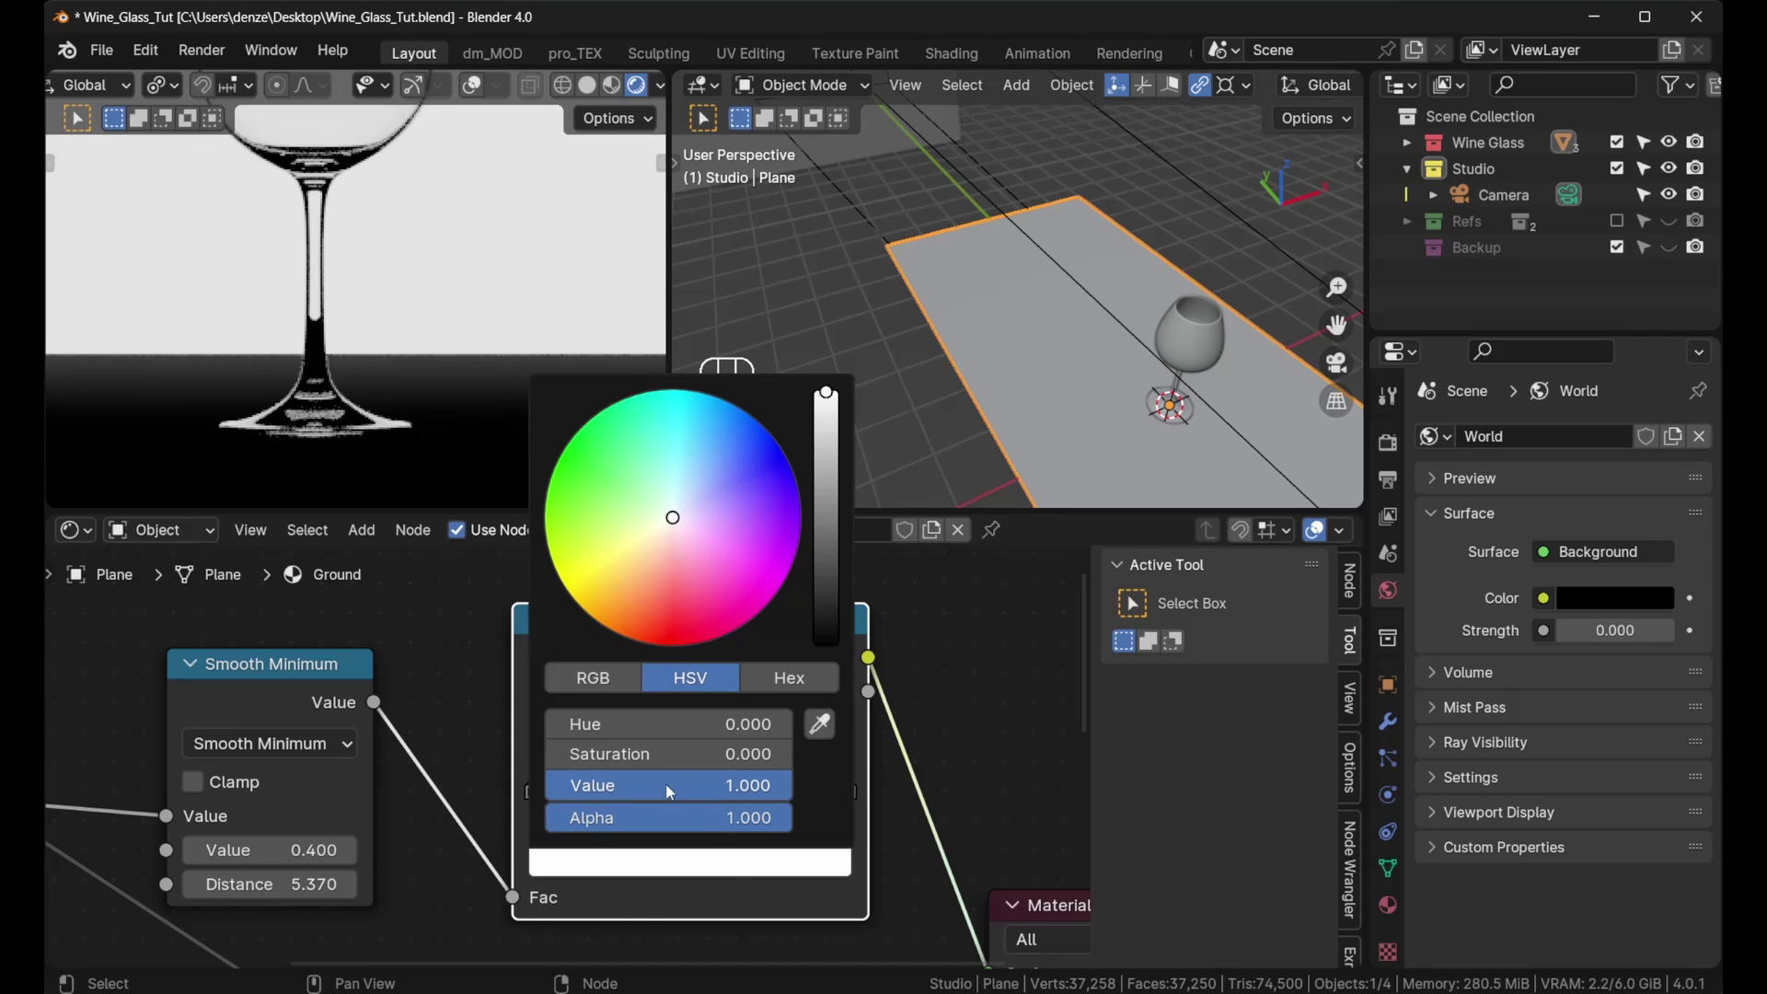
left_click(730, 792)
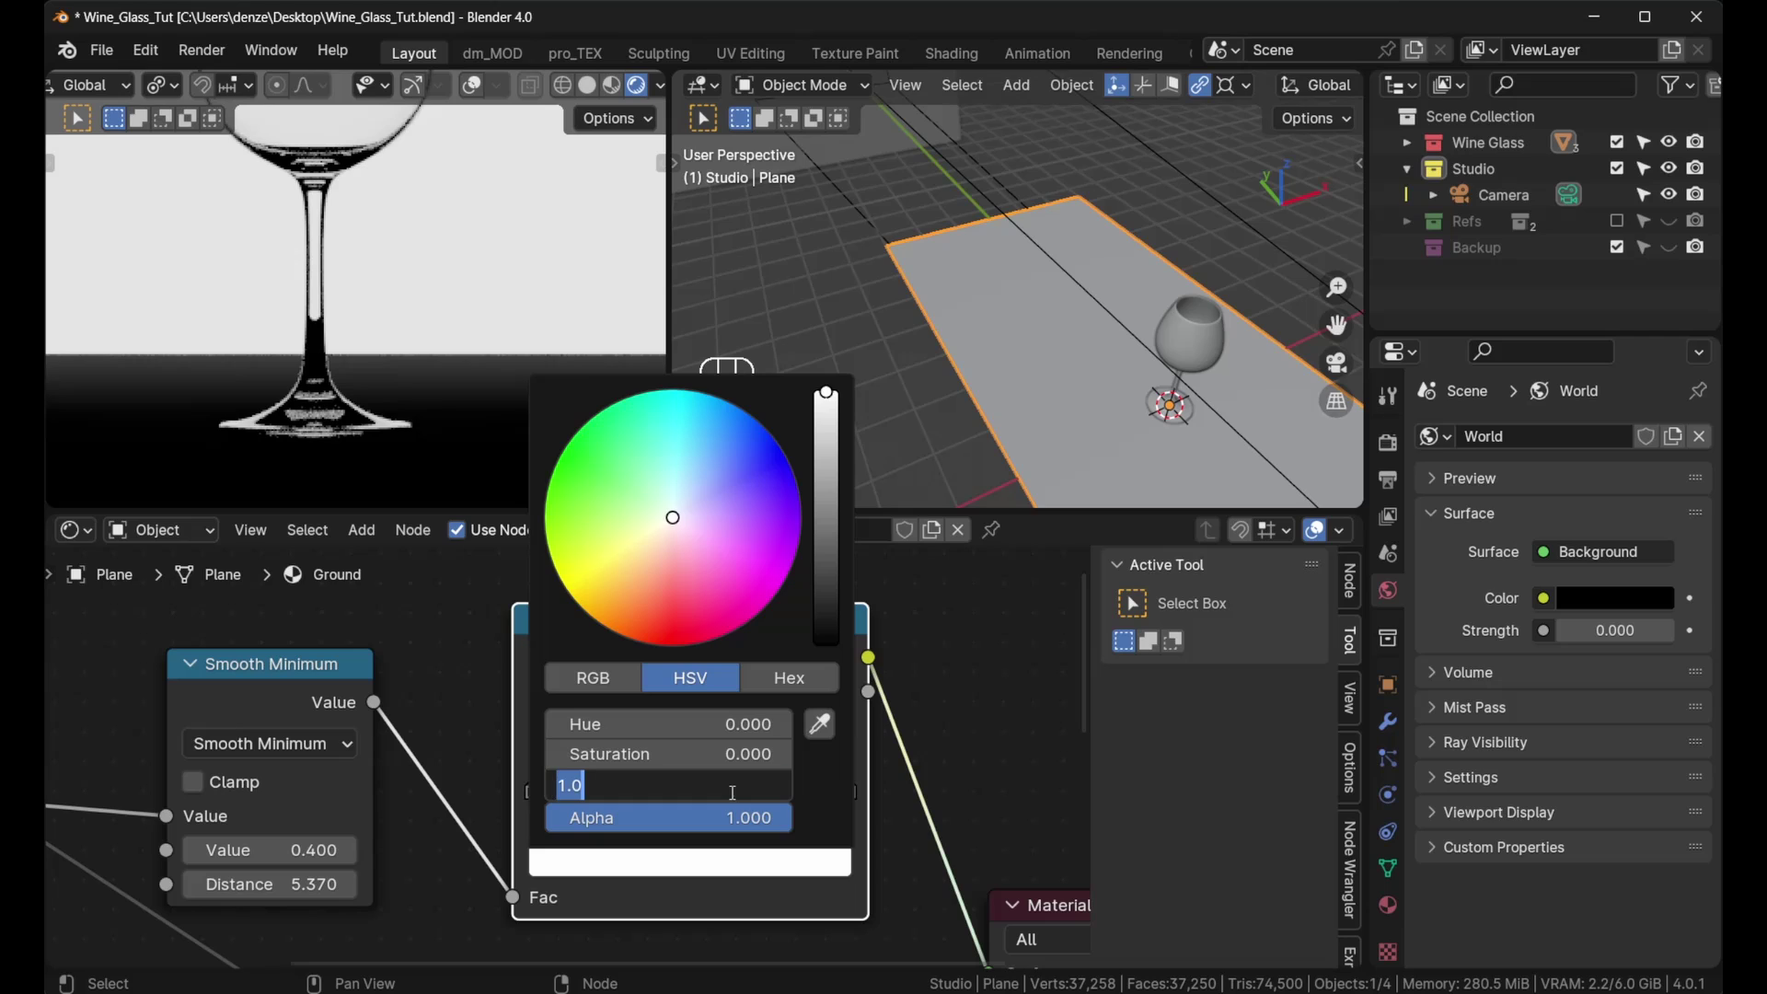
type("5")
key("Return")
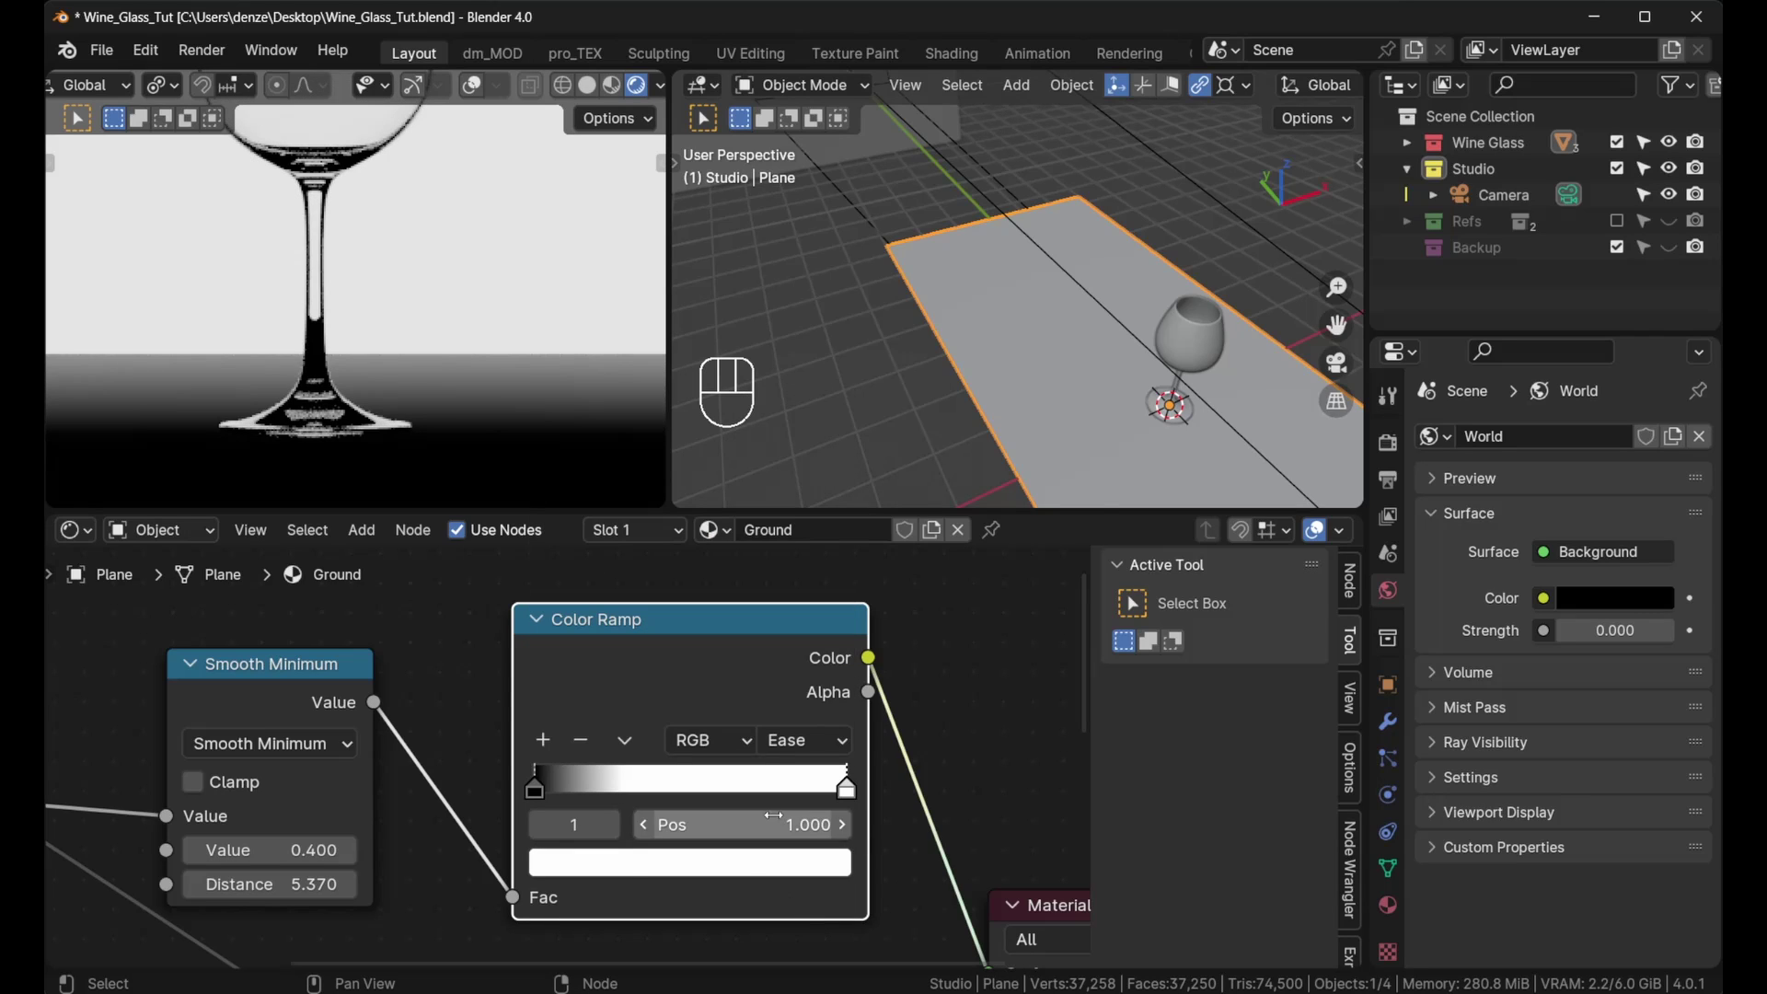
left_click(788, 864)
left_click(747, 789)
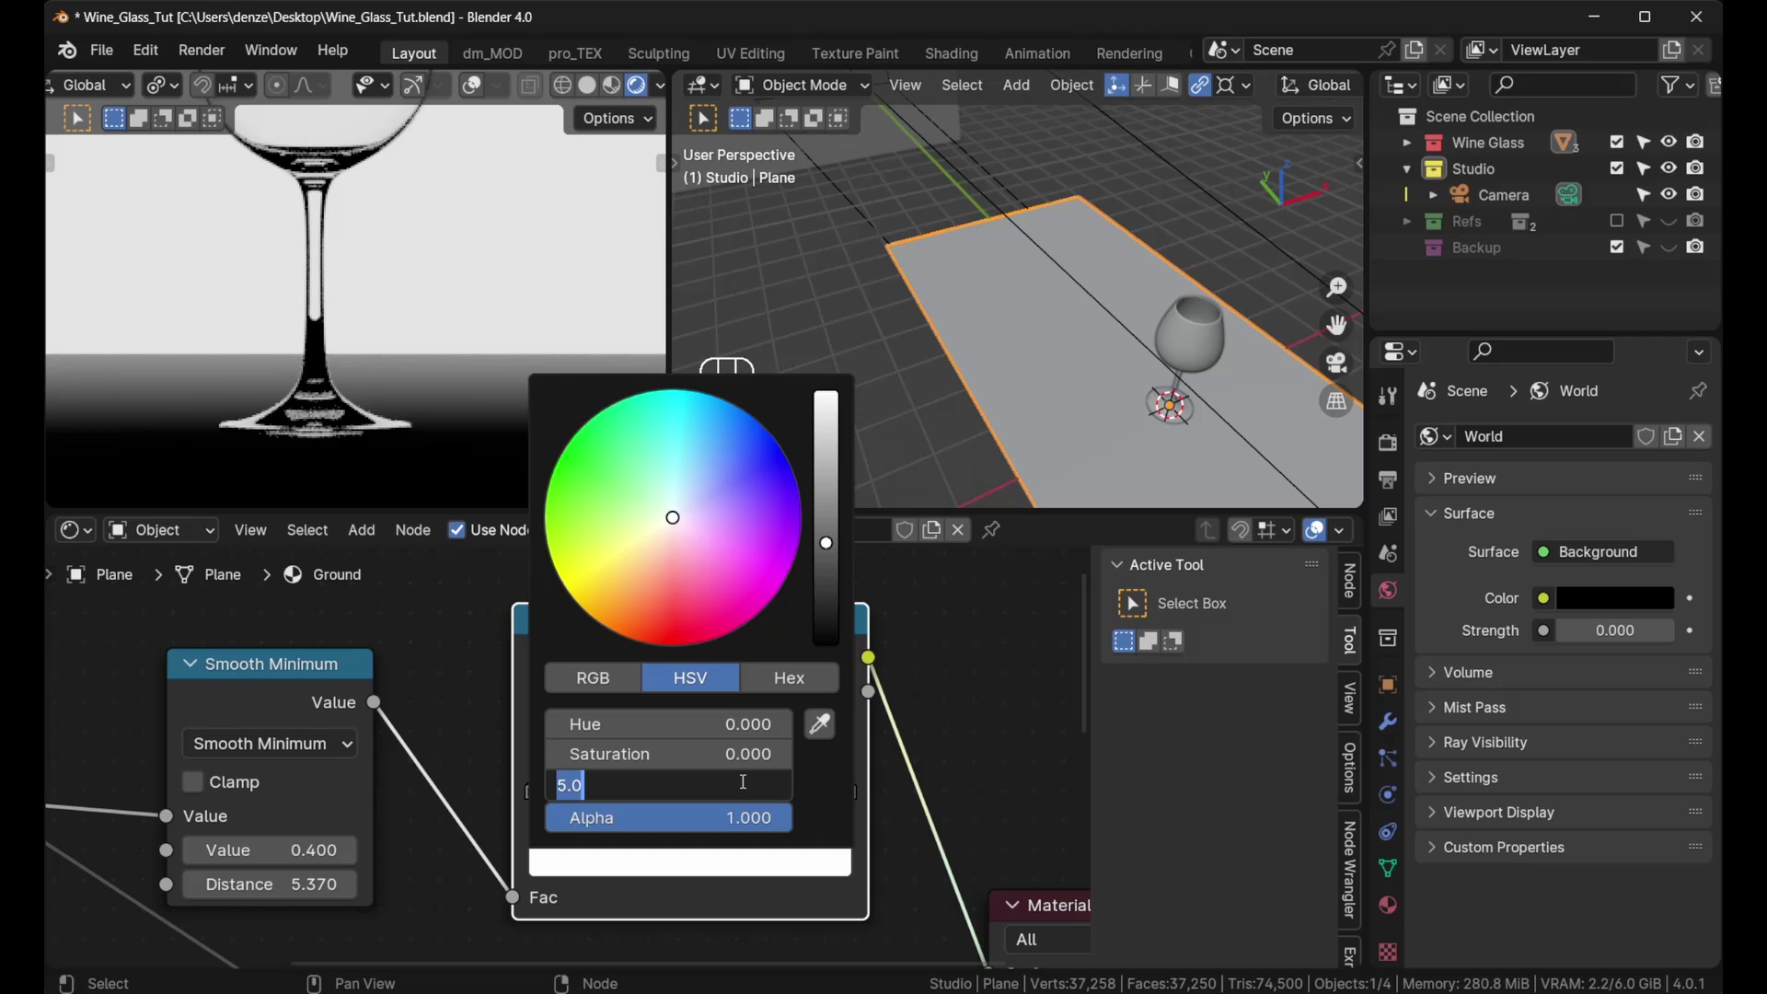
type("15")
key("Return")
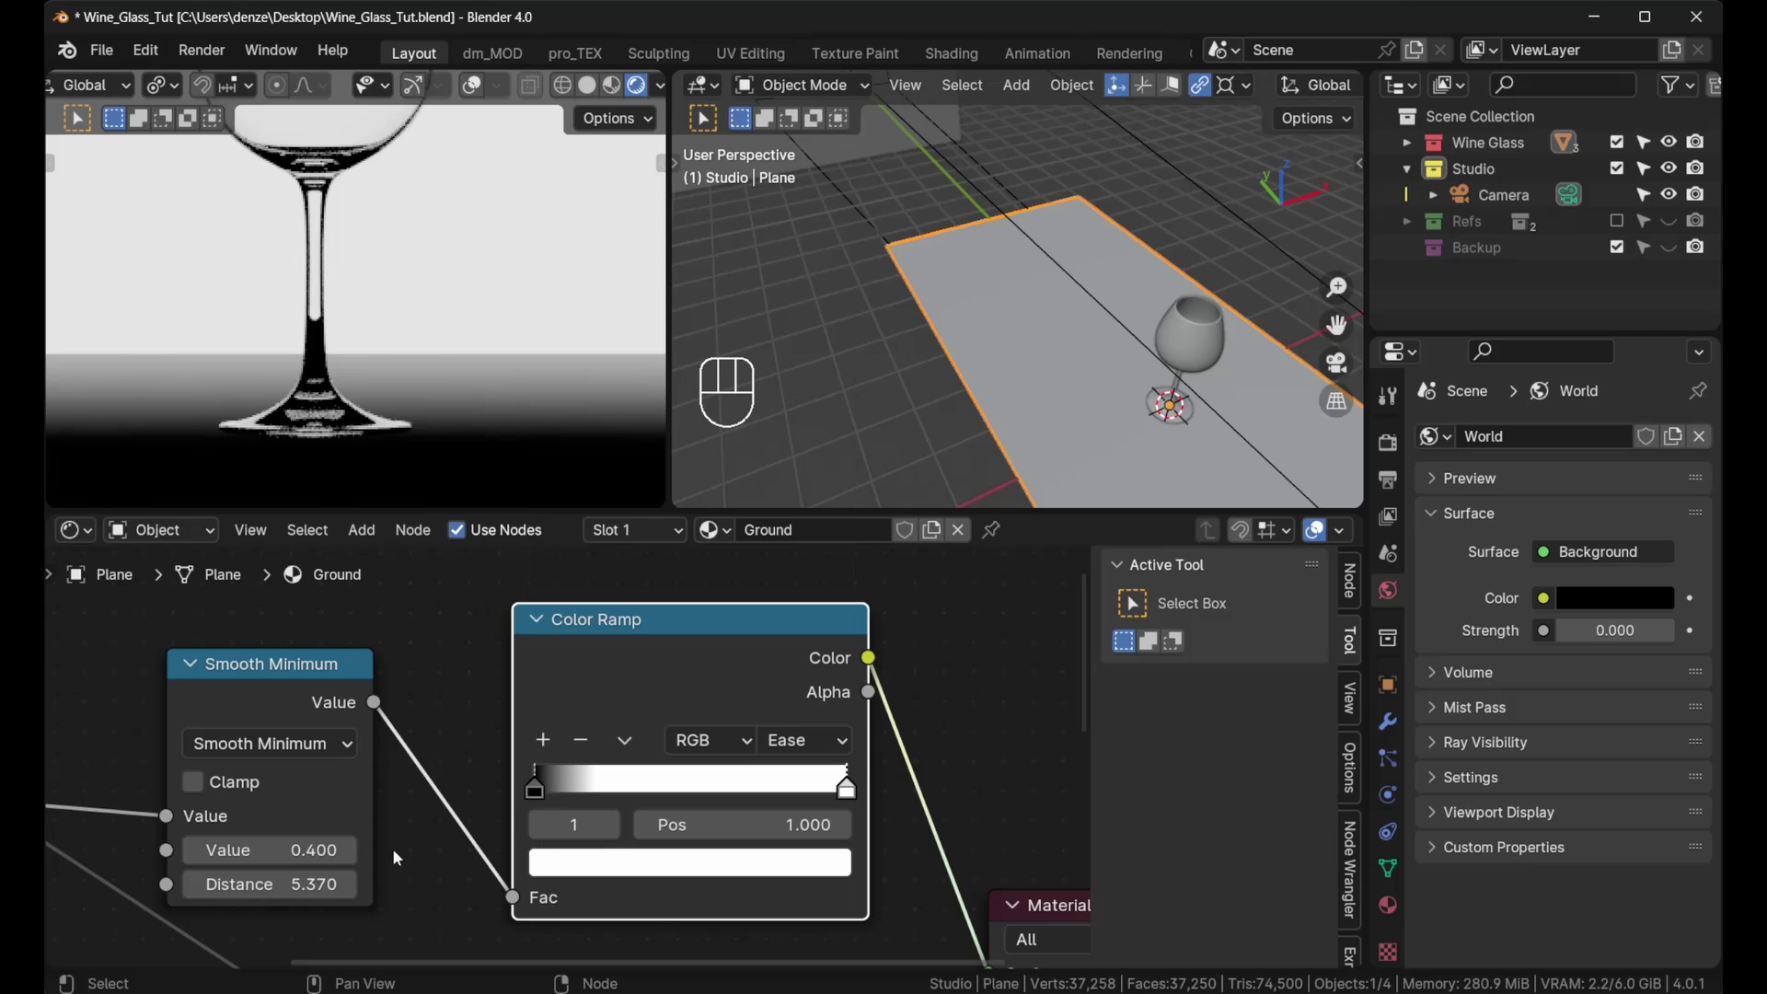
Step: Add a stop at position 0.500 in the middle of the Color Ramp and open its color
left_click(543, 740)
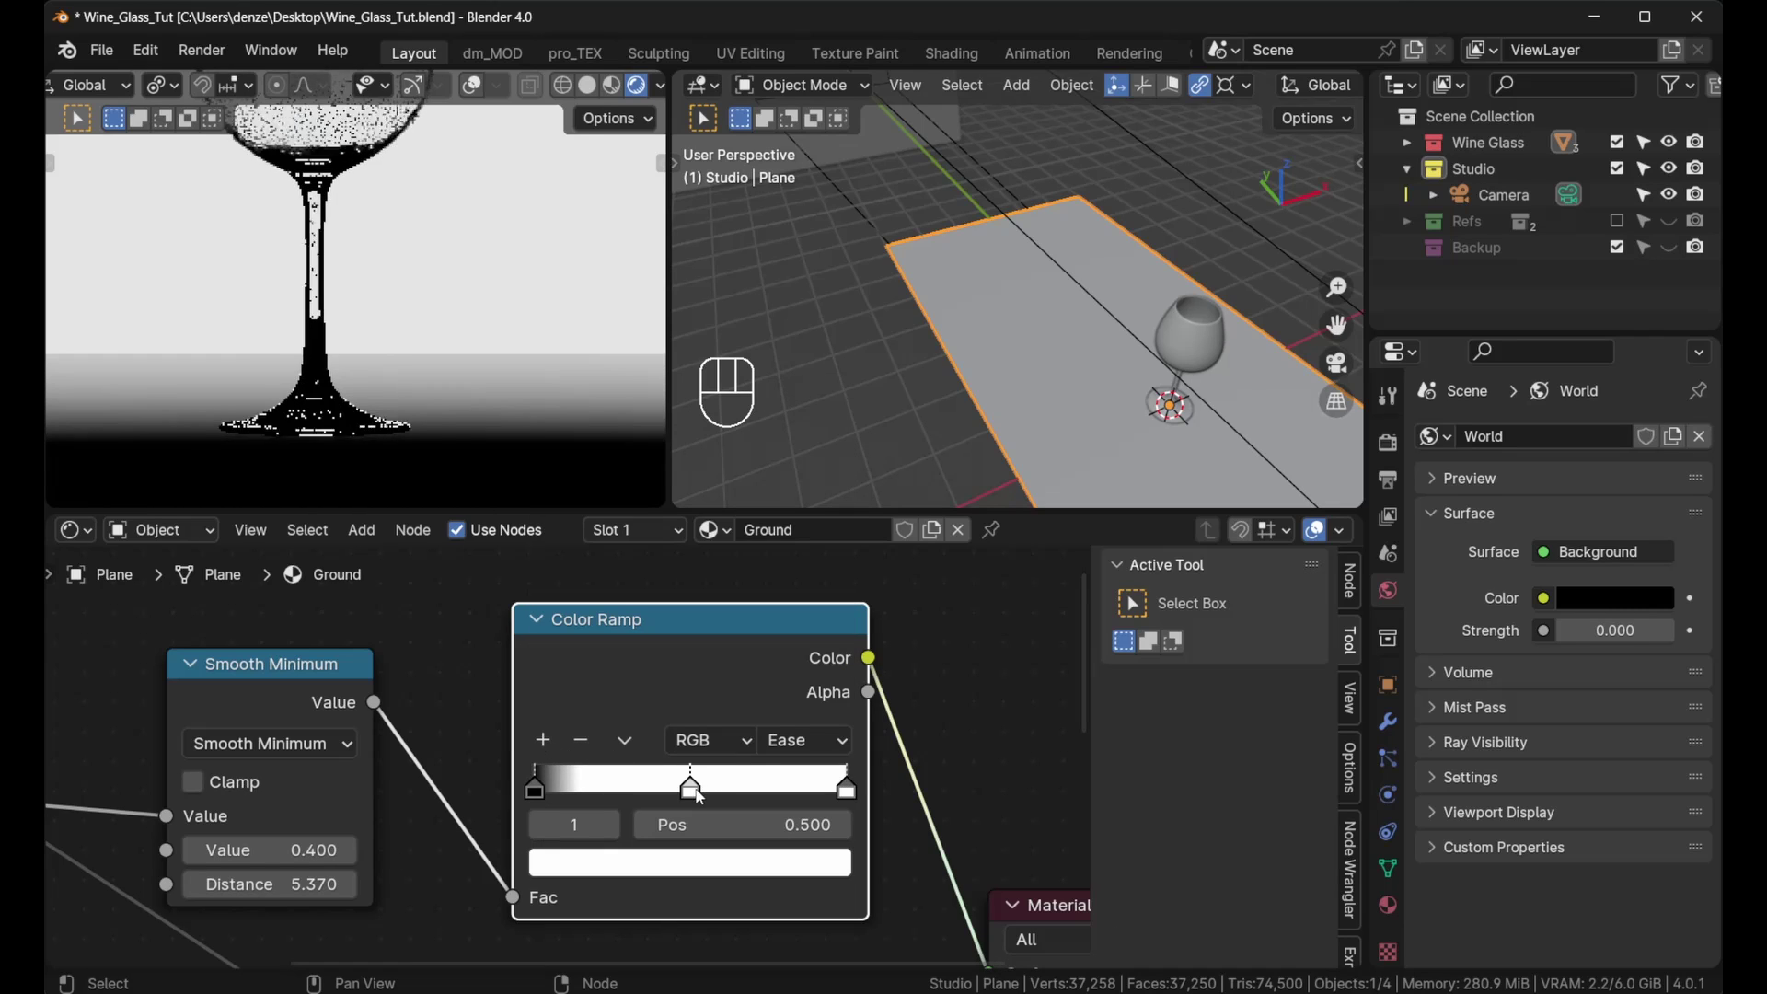
left_click(709, 860)
scroll(745, 764, "down", 2)
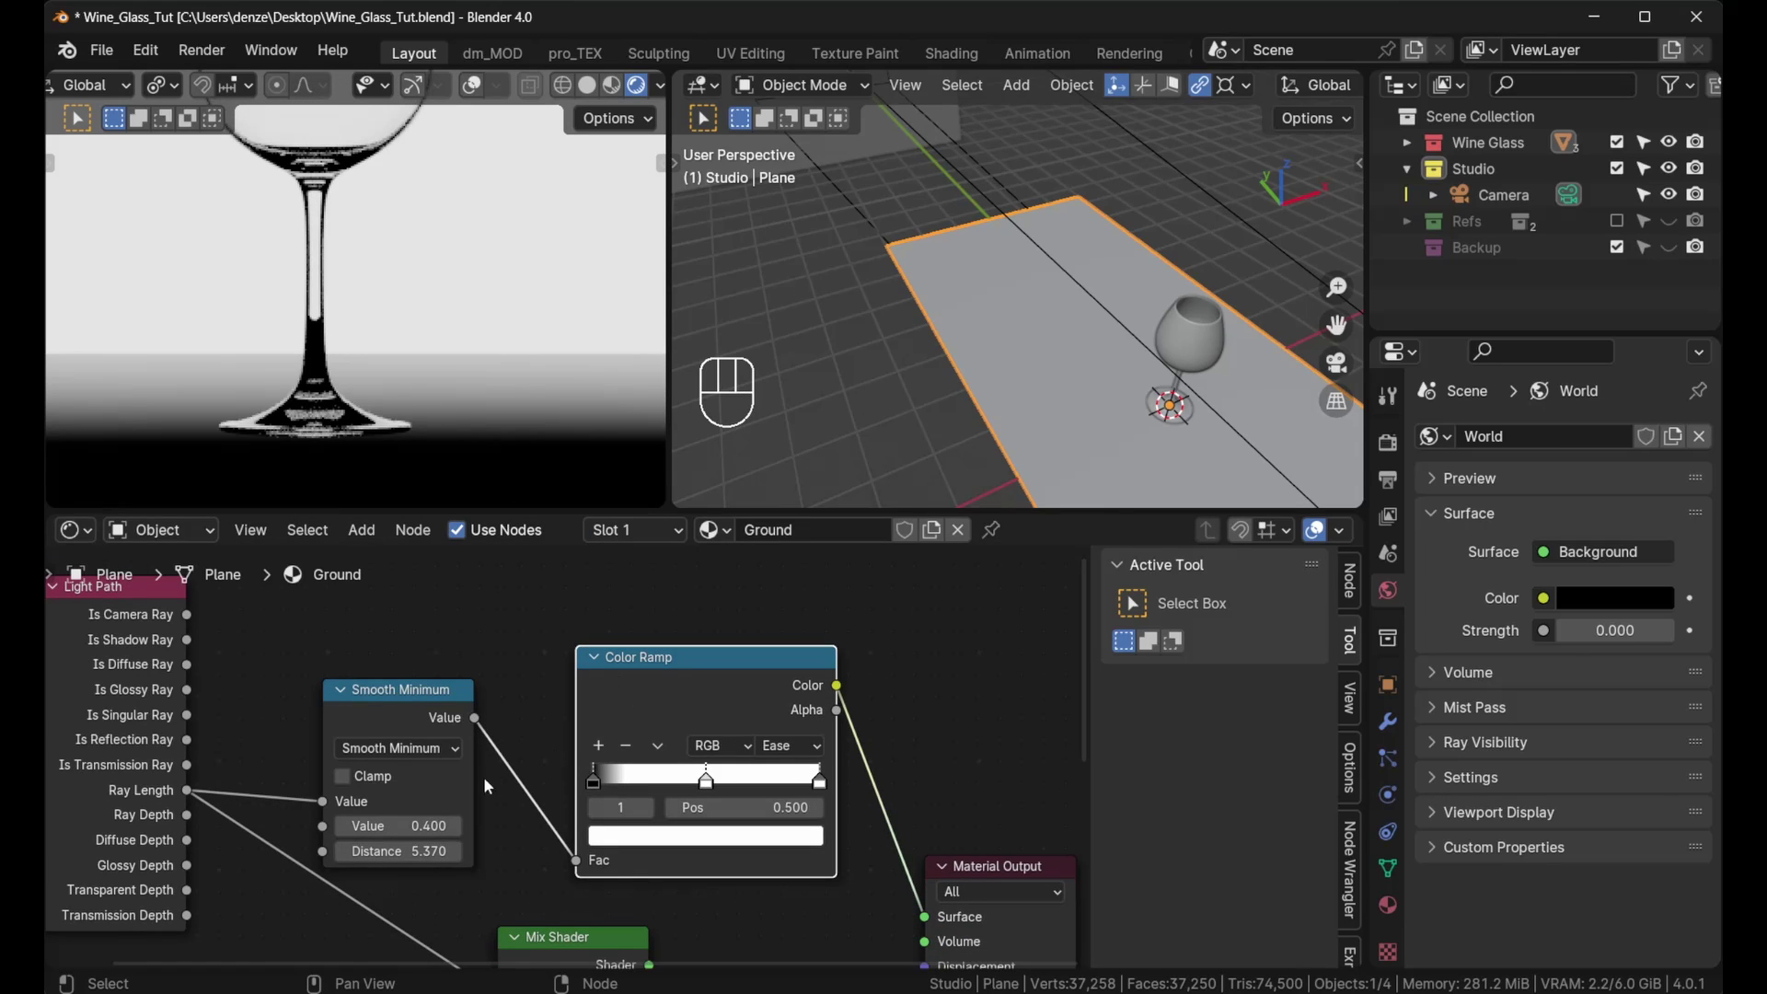
Step: Set the Smooth Minimum node's Distance to 5.660, move the Material Output node away from the Color Ramp and enlarge the 3D viewports
left_click_drag(429, 851, 503, 851, "shift")
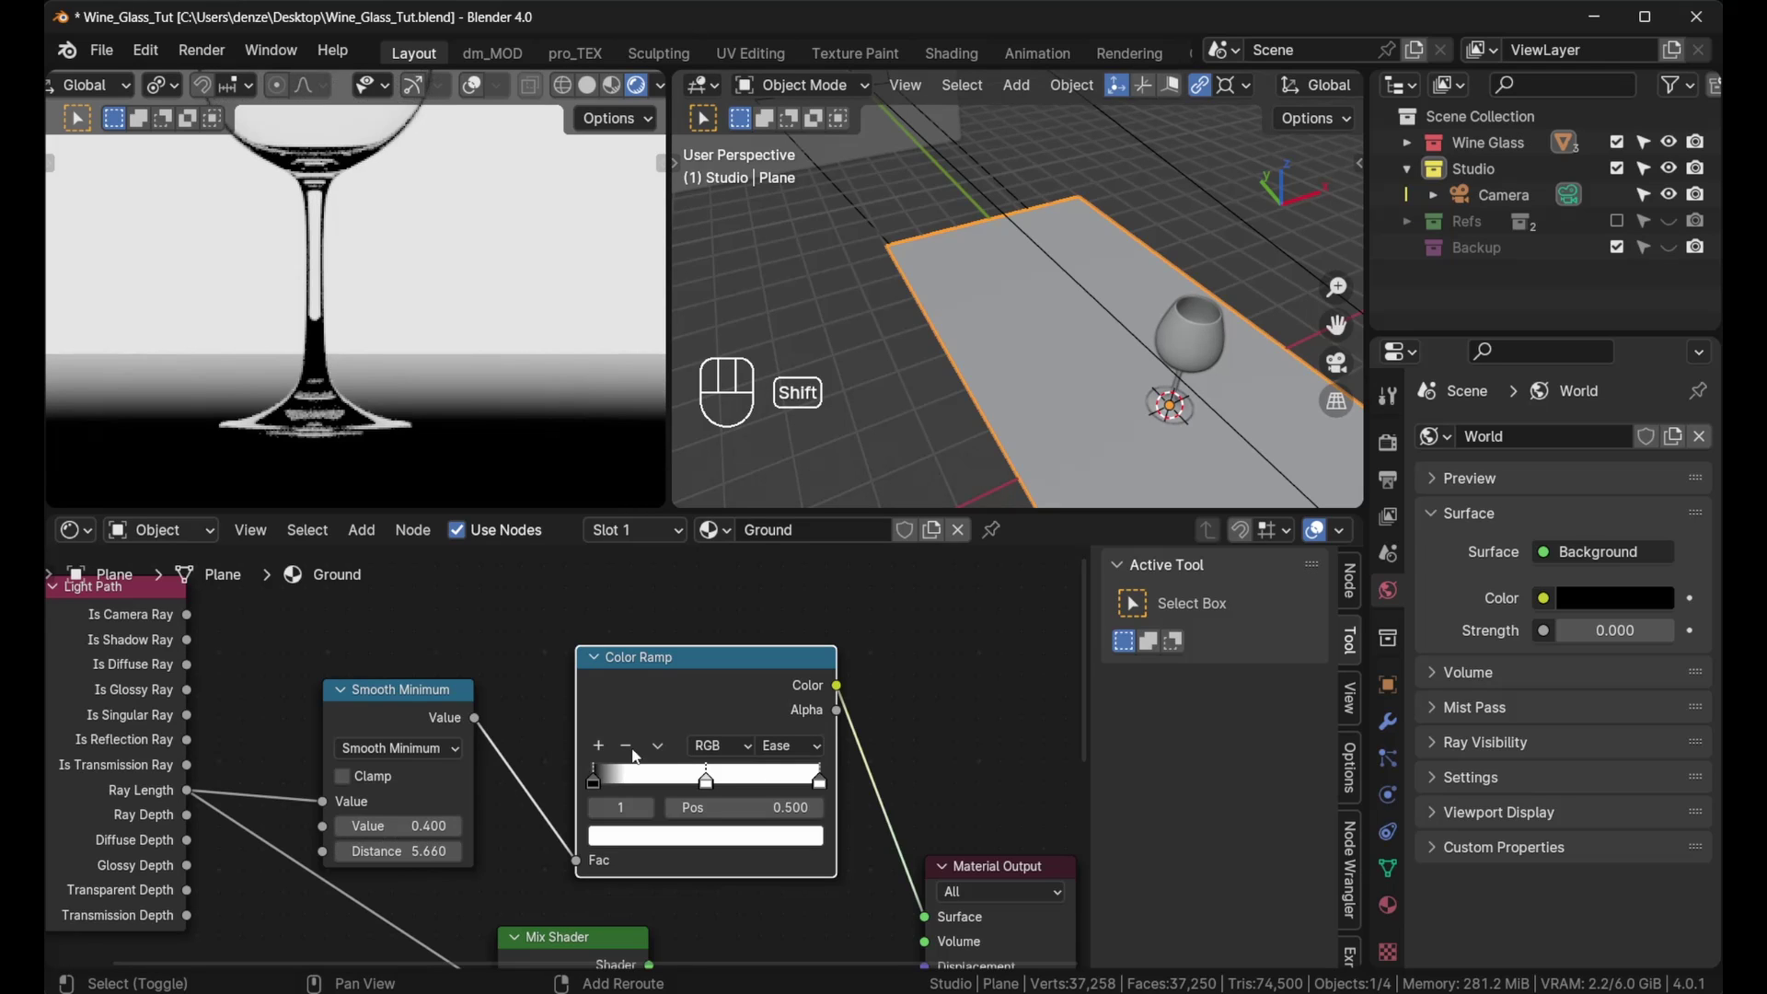
scroll(655, 736, "down", 3)
scroll(655, 737, "up", 2)
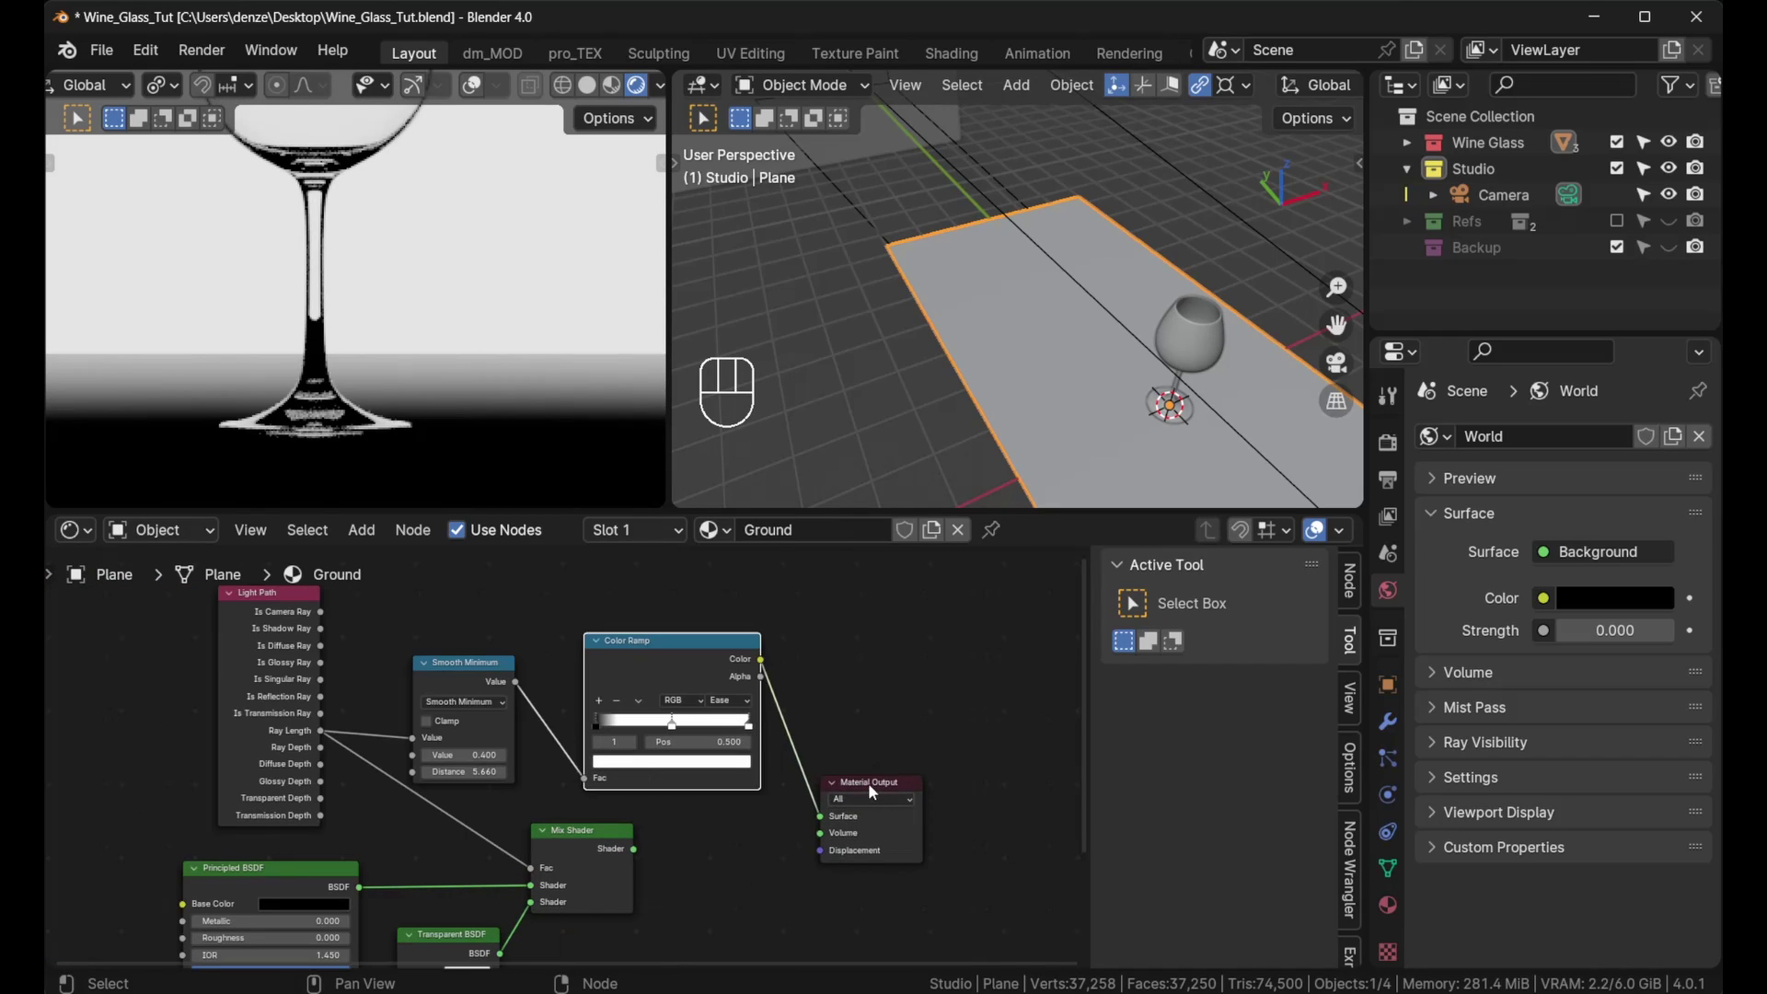
left_click_drag(868, 782, 973, 772)
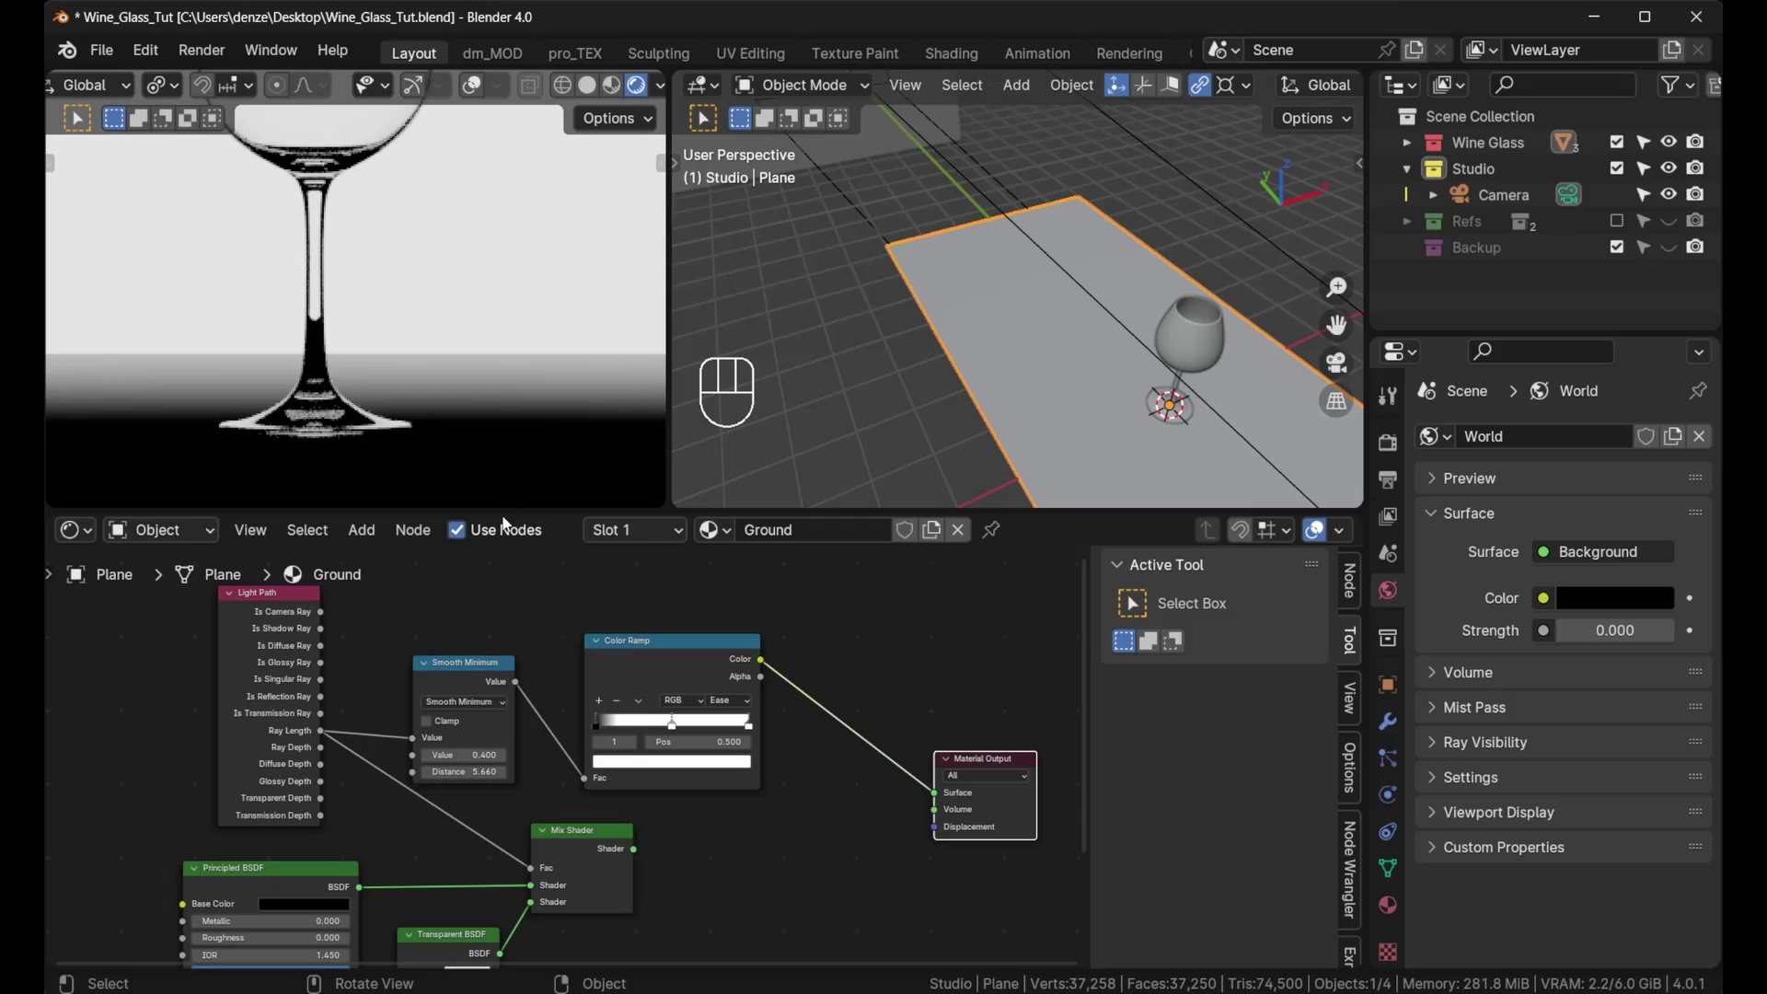
left_click_drag(505, 511, 491, 572)
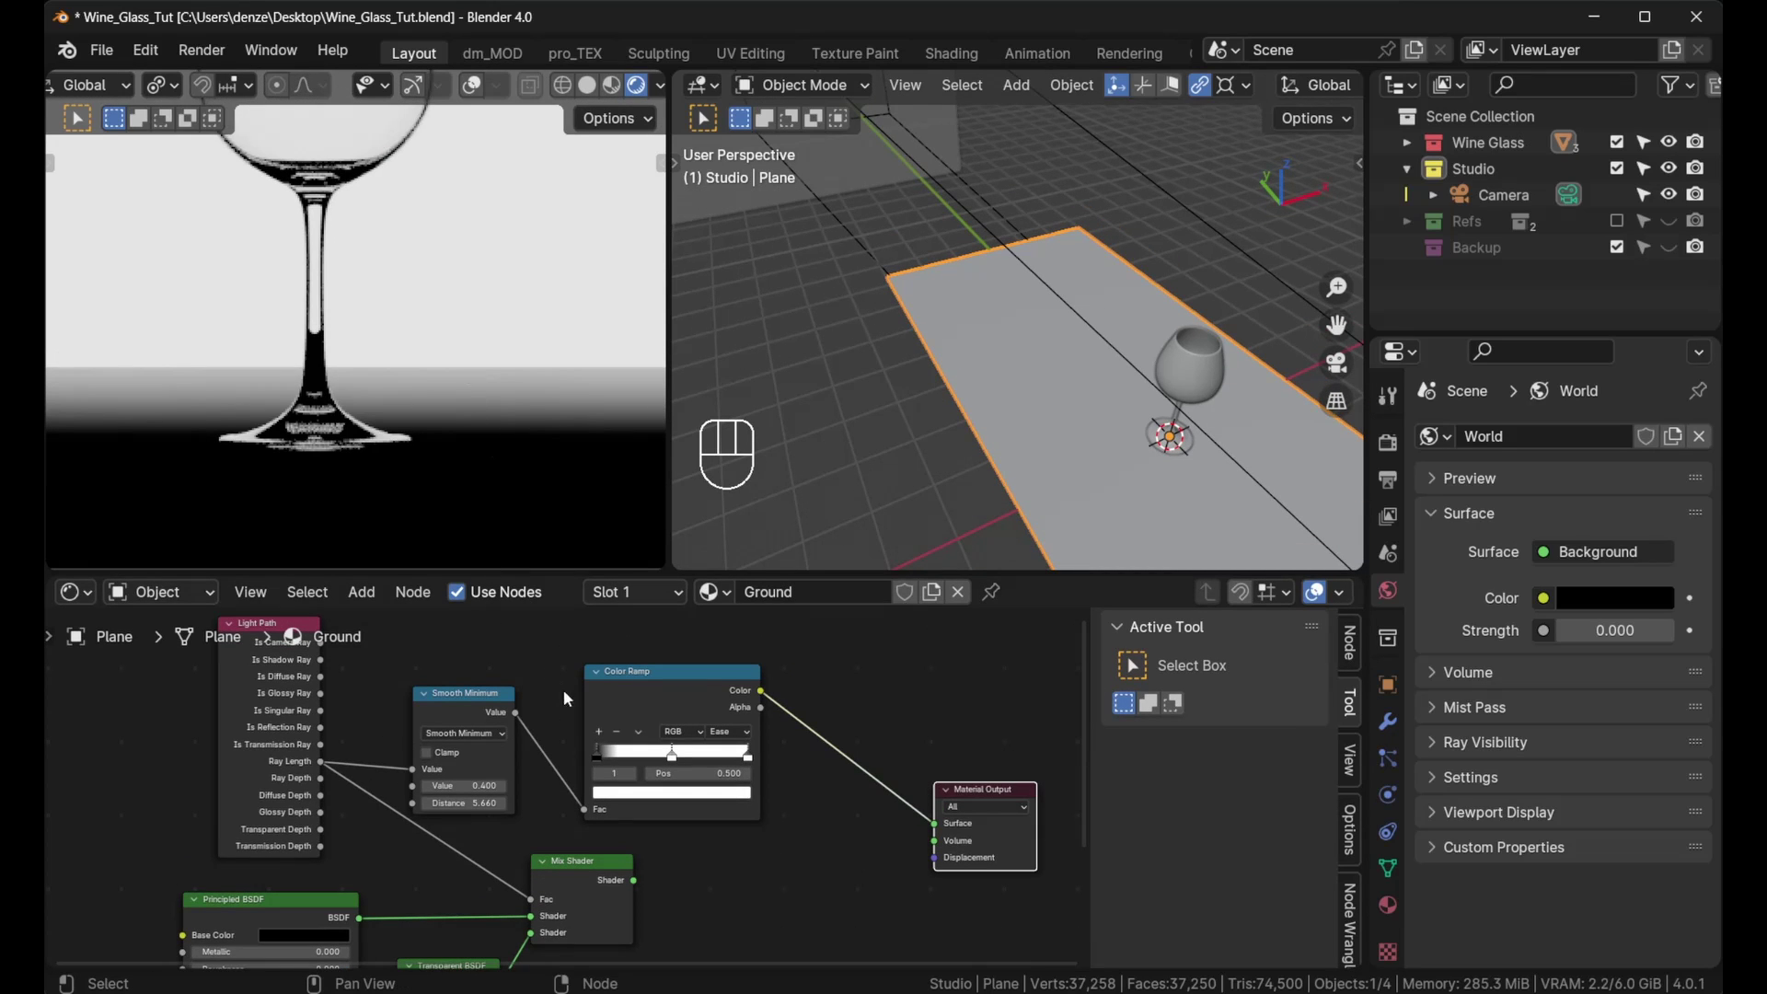
Step: Feed the Color Ramp's Color into the Mix Shader's Fac and connect the Mix Shader to the Material Output's Surface
scroll(564, 688, "down", 2)
scroll(493, 830, "up", 1)
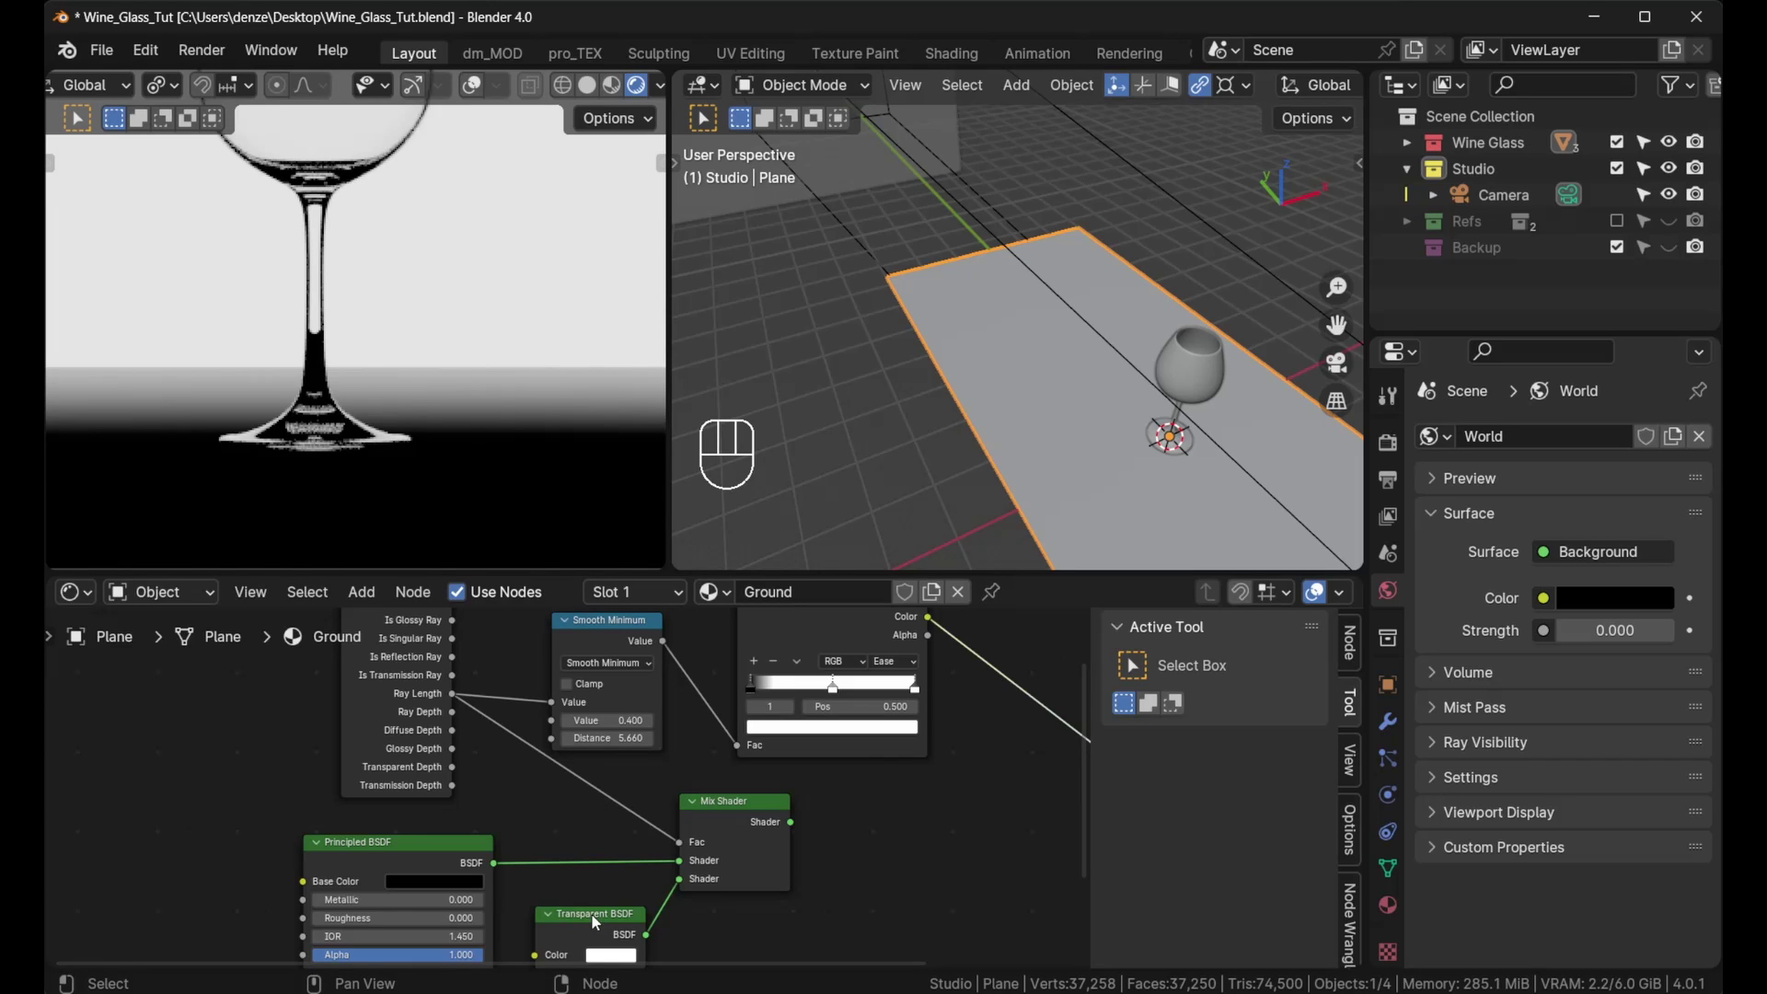
scroll(597, 921, "down", 2)
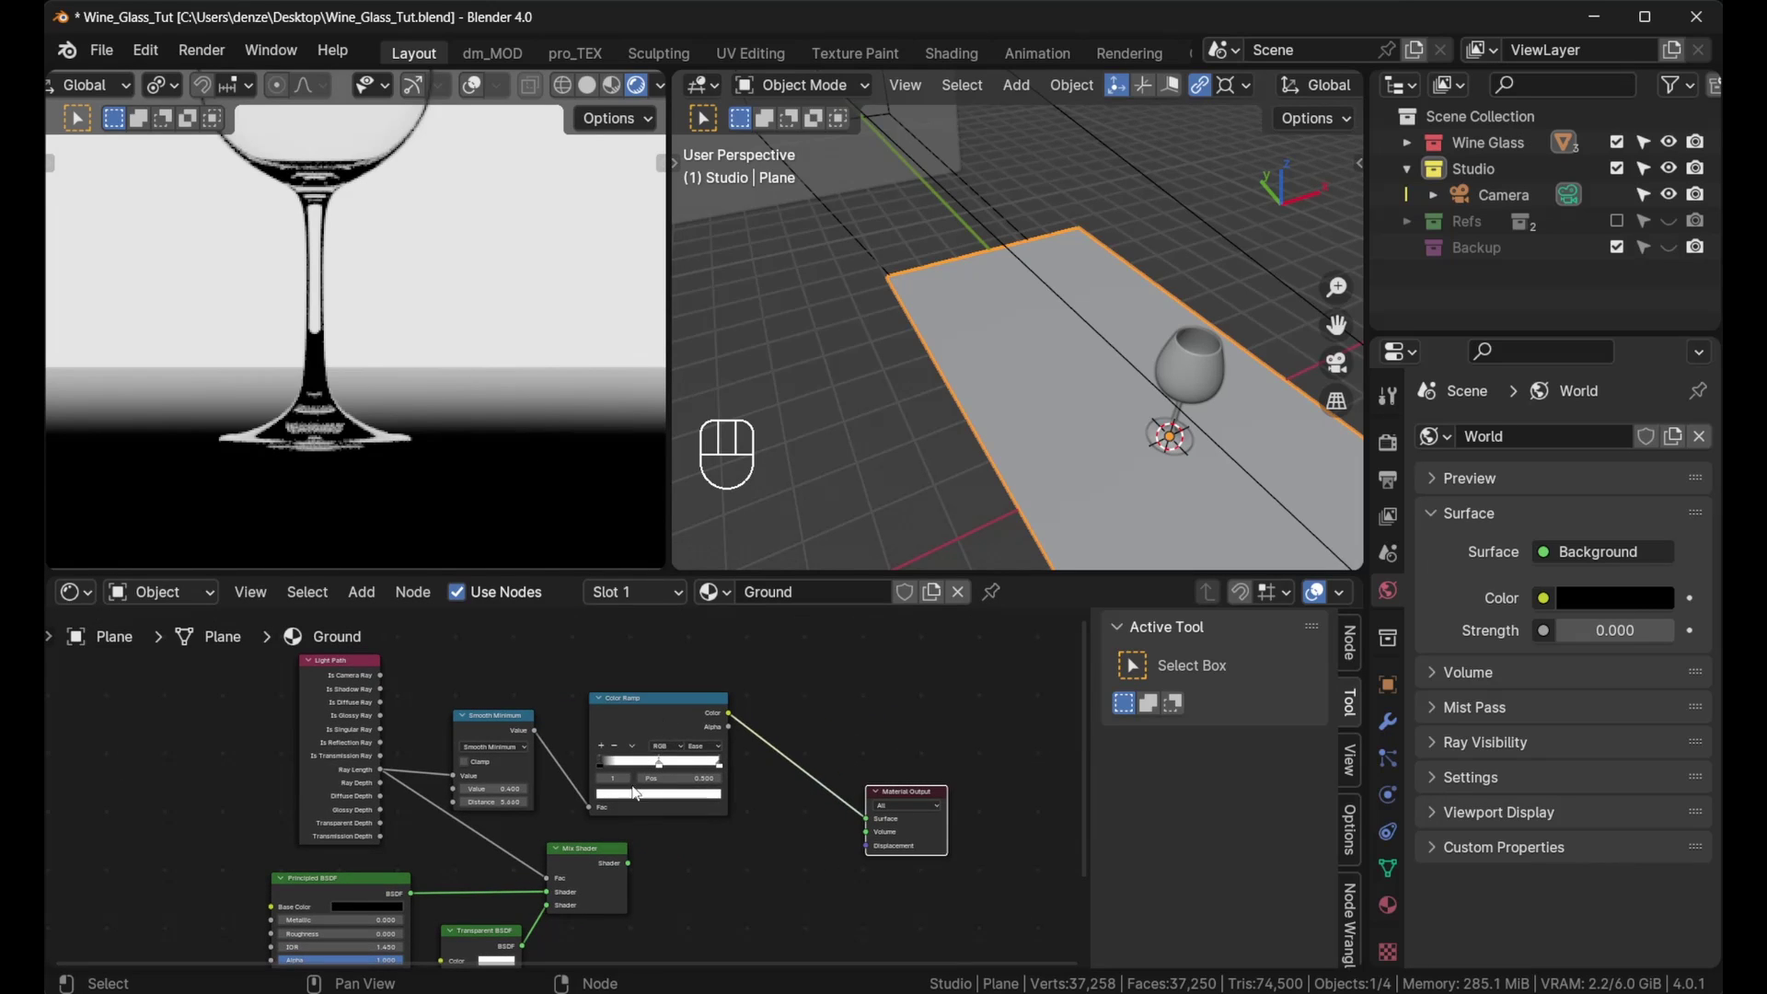
left_click_drag(609, 865, 799, 893)
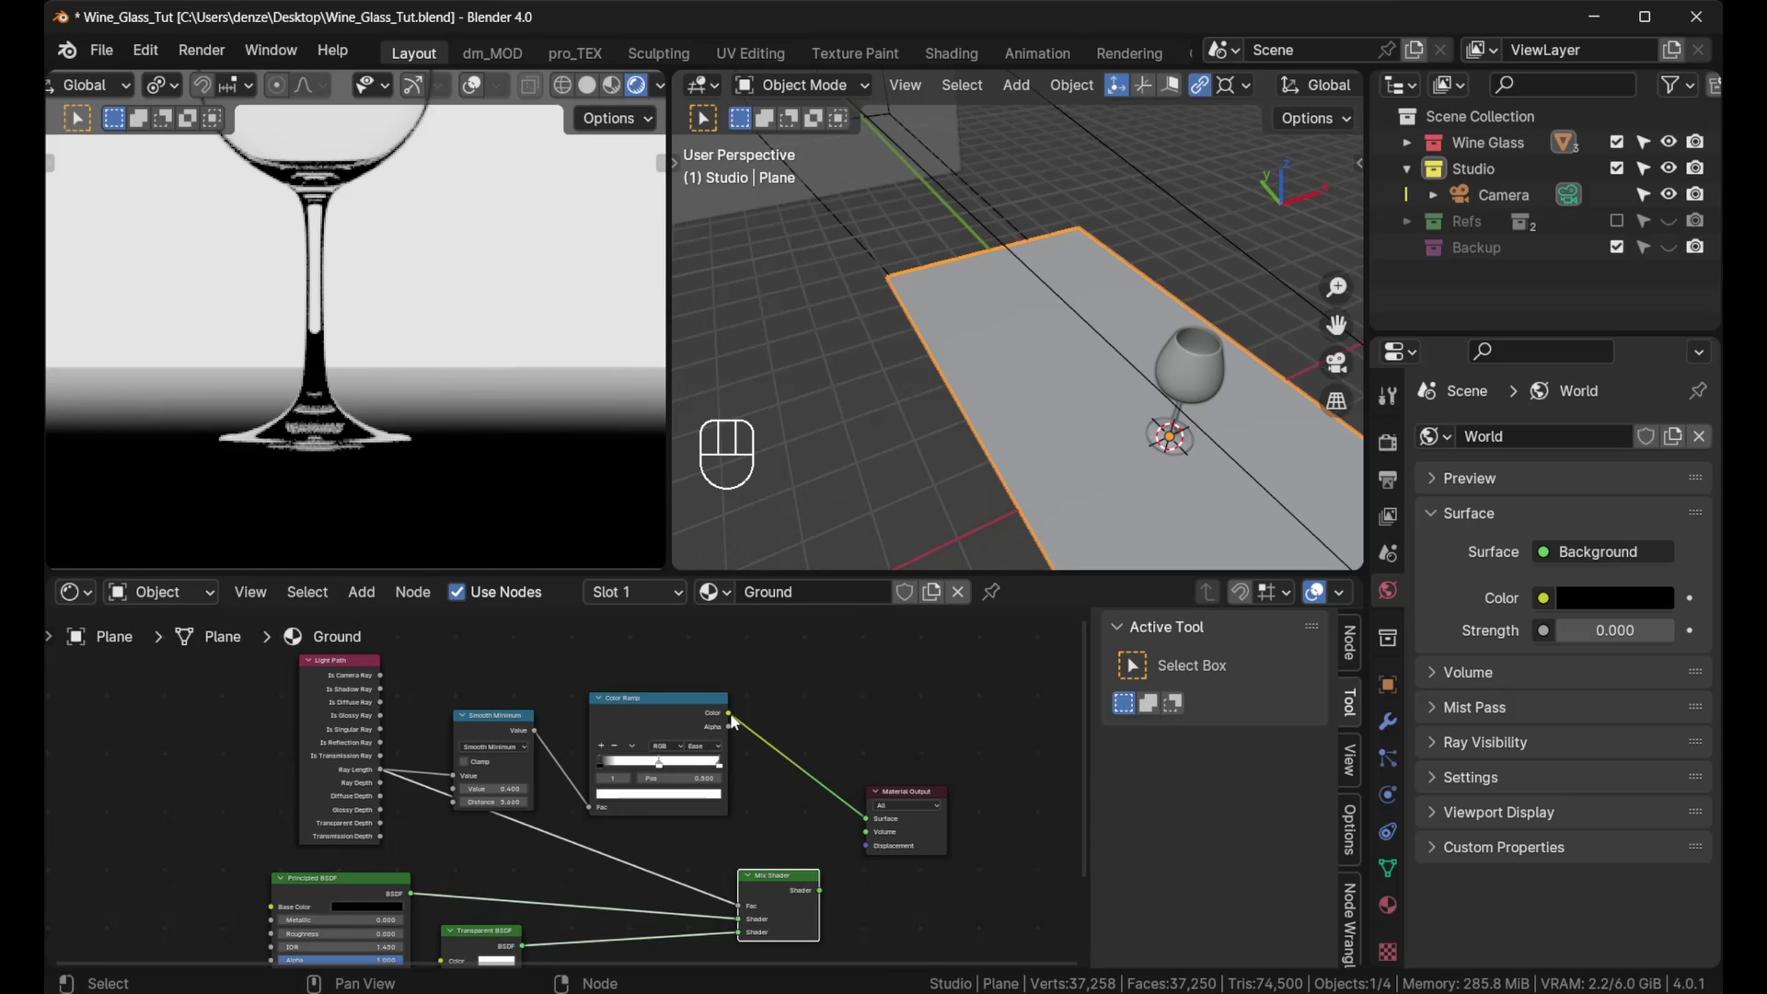
left_click_drag(731, 725, 788, 842)
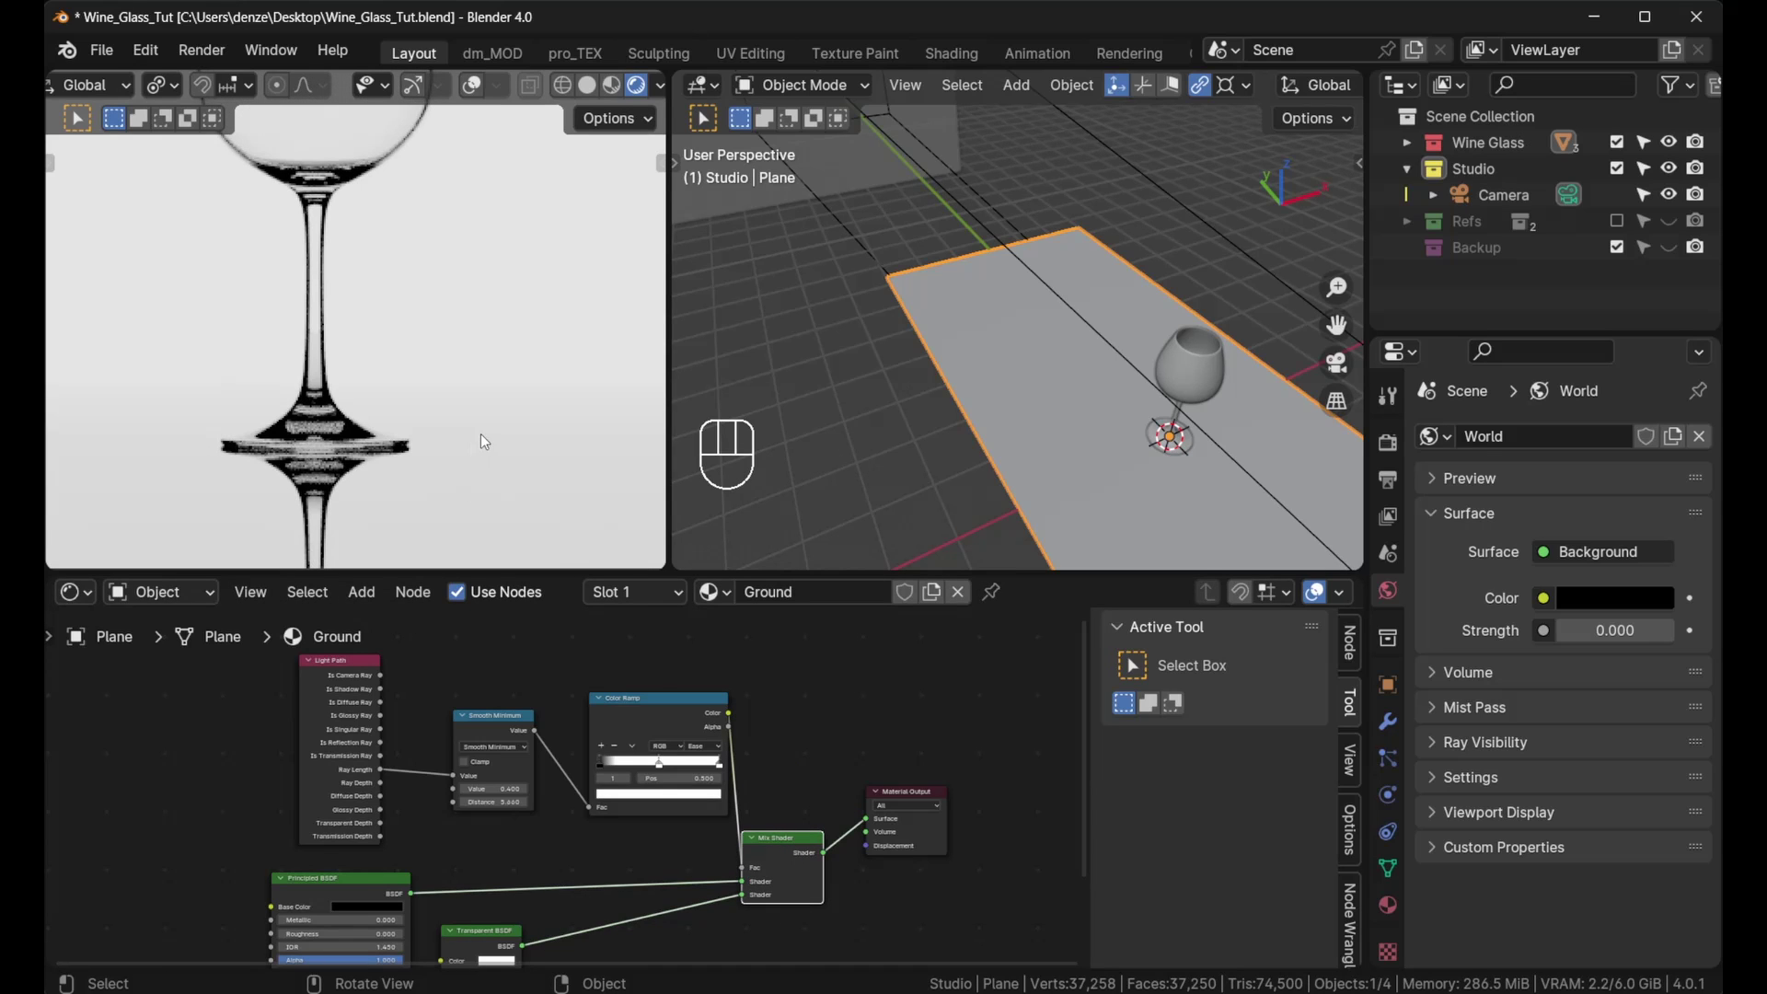
Step: Inspect the glass's reflection in the render and space out the Material Output and Mix Shader nodes
scroll(480, 433, "up", 3)
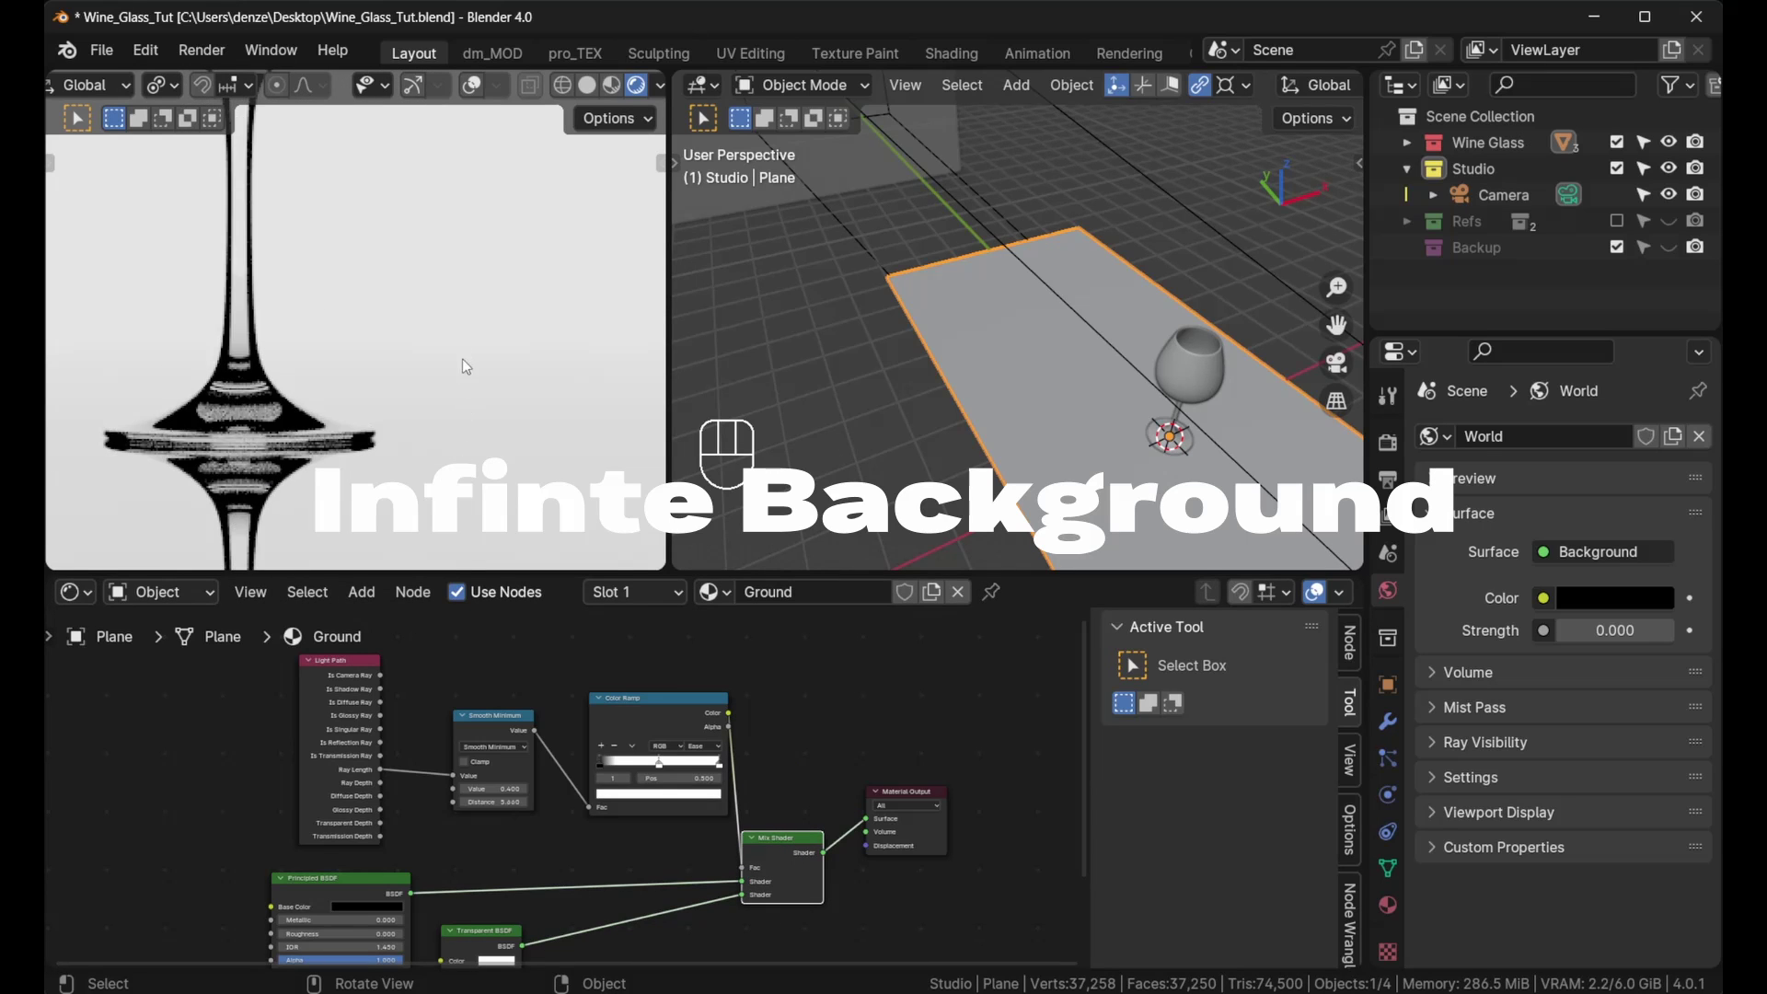
scroll(458, 377, "down", 4)
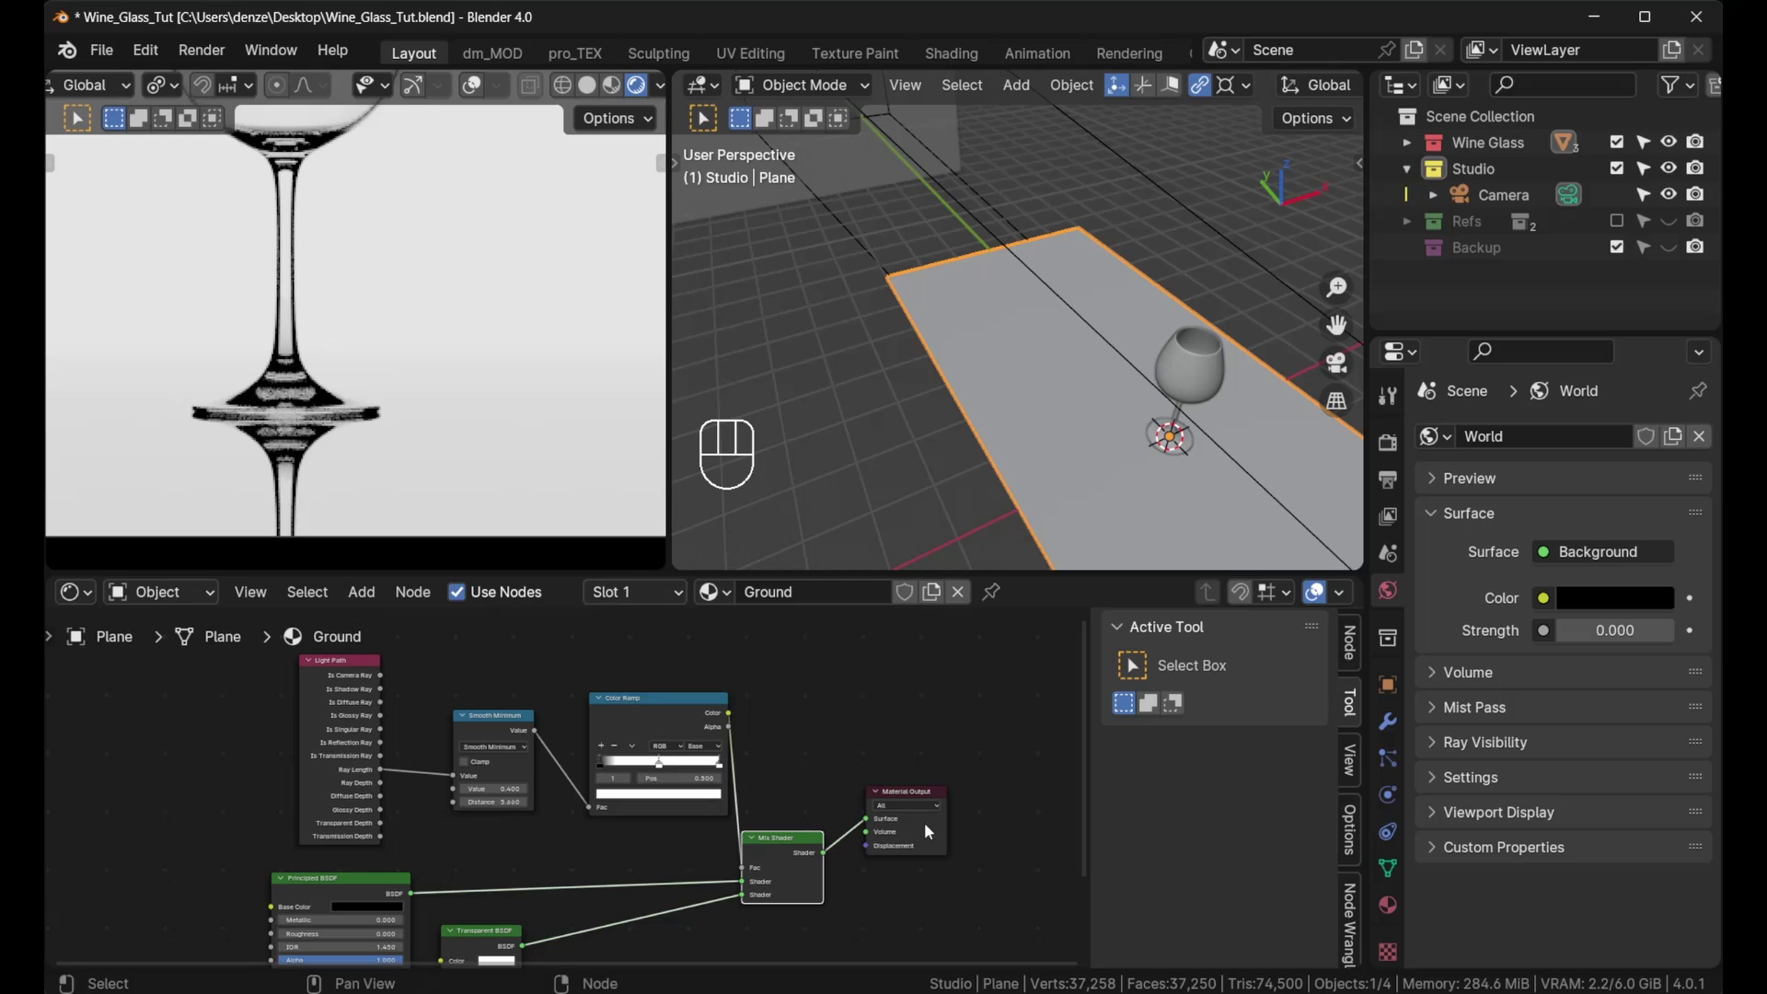
left_click_drag(924, 821, 986, 780)
left_click_drag(805, 861, 842, 826)
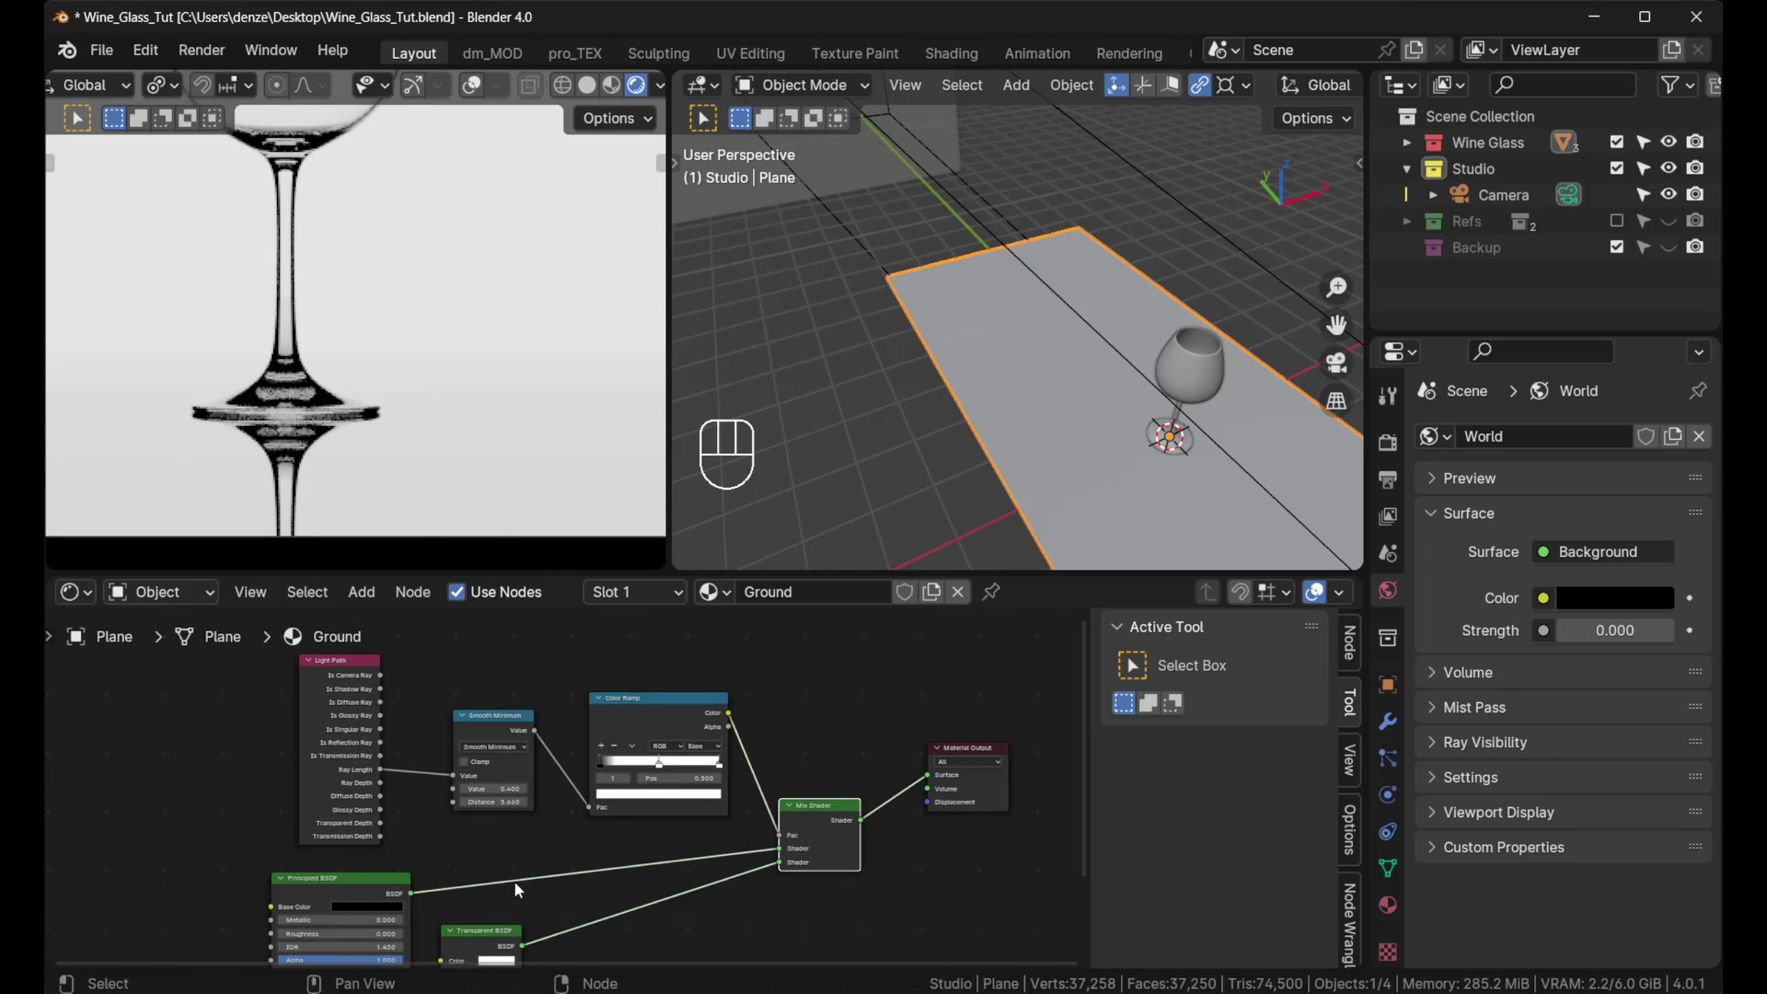
Step: Connect the Principled BSDF directly to the Material Output's Surface to preview the plain ground reflection
scroll(430, 875, "down", 2)
scroll(423, 890, "up", 2)
left_click_drag(423, 891, 935, 767)
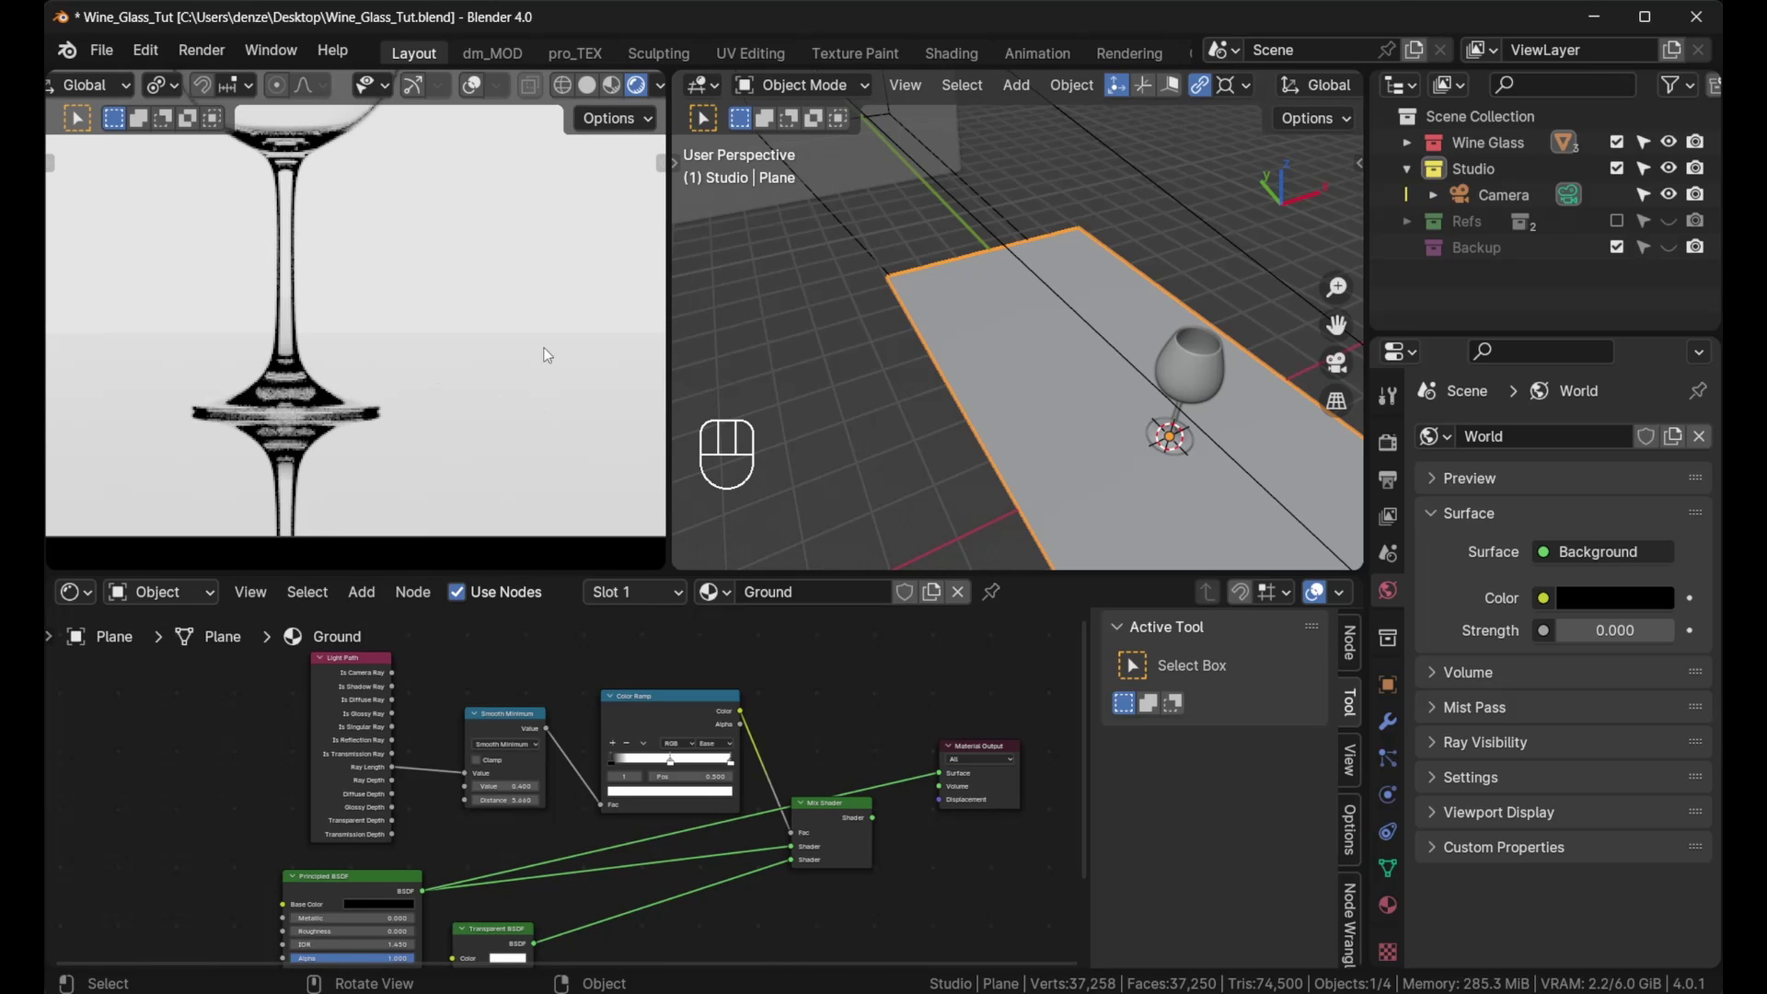
Step: Try moving the ground plane's far edge along the global Y axis in Edit Mode, cancelling each move
key("Tab")
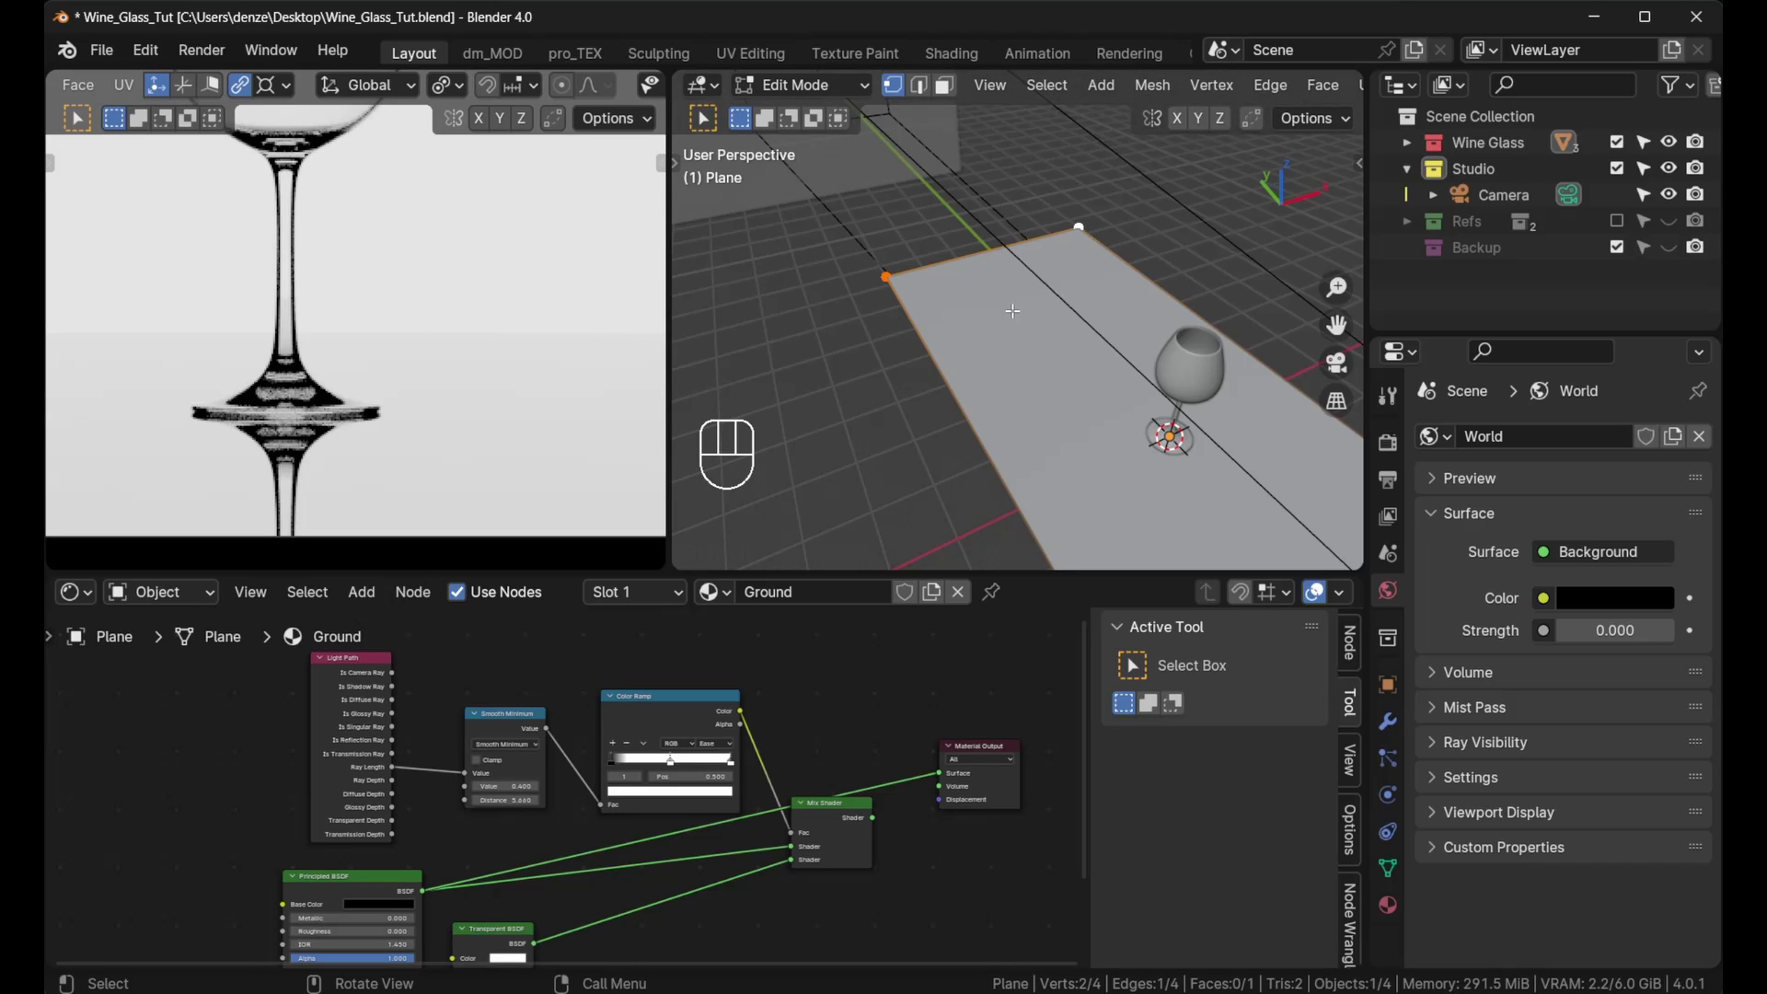
key("g")
key("y")
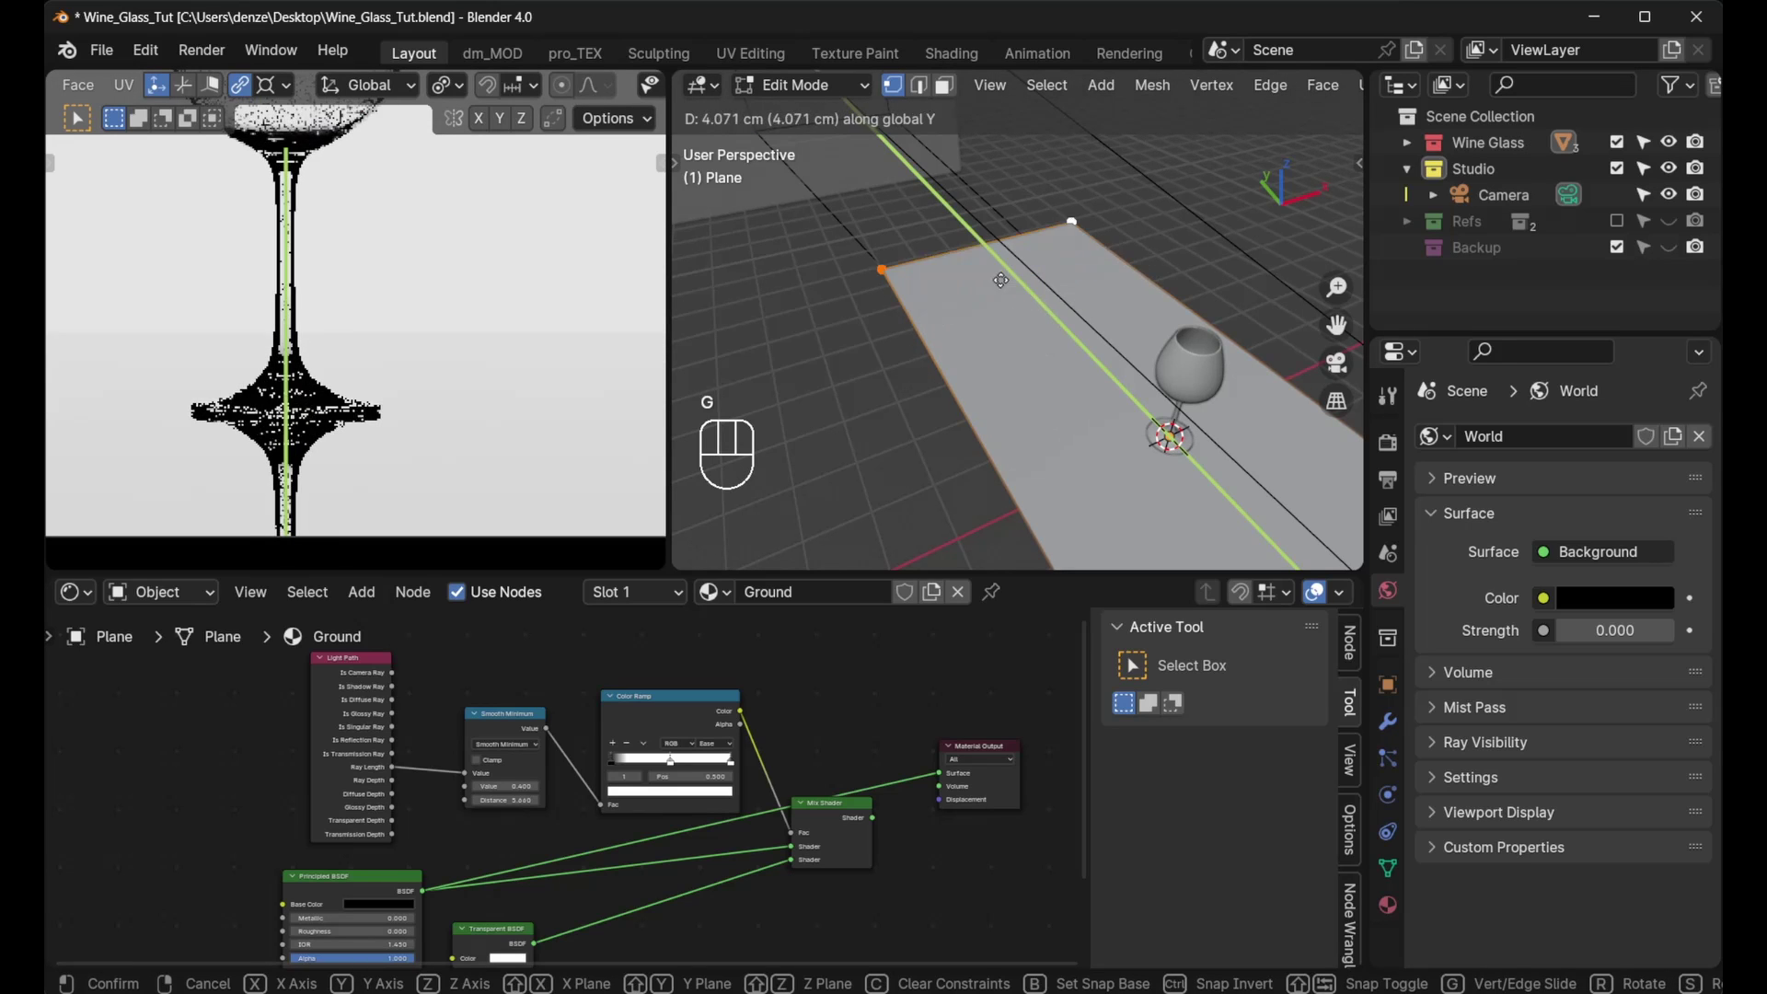
left_click(1031, 414)
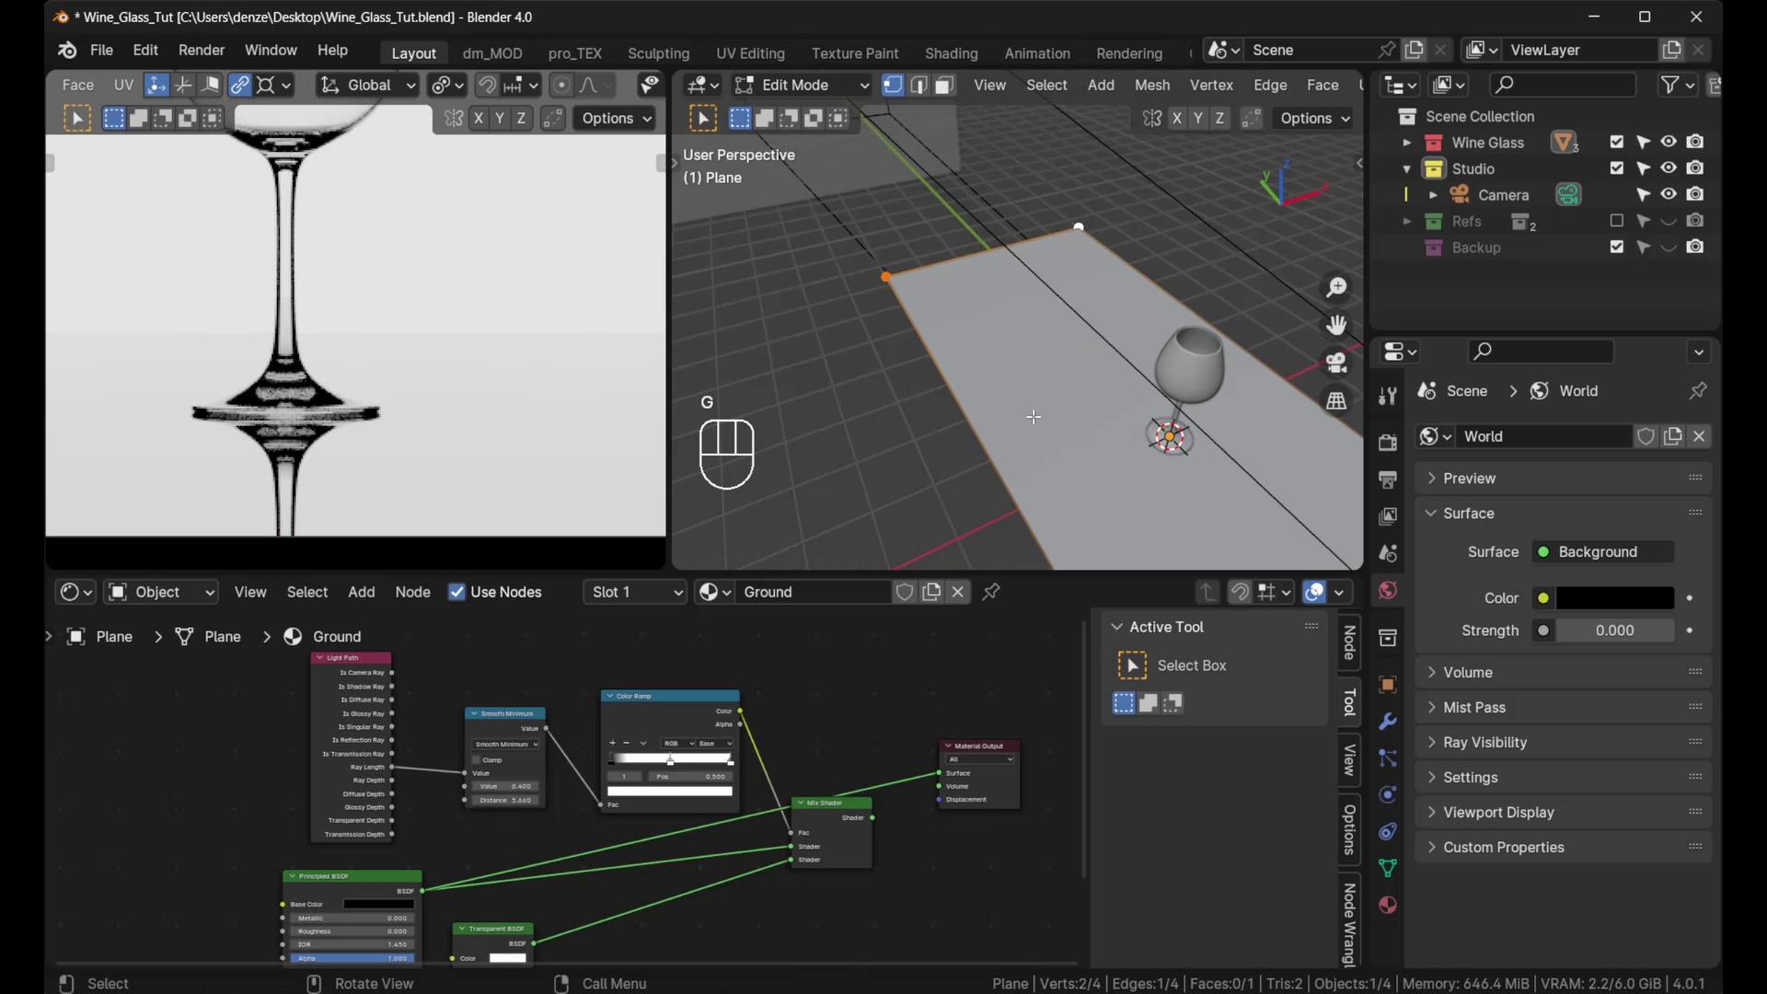
key("Caps_Lock")
key("Caps_Lock")
key("Tab")
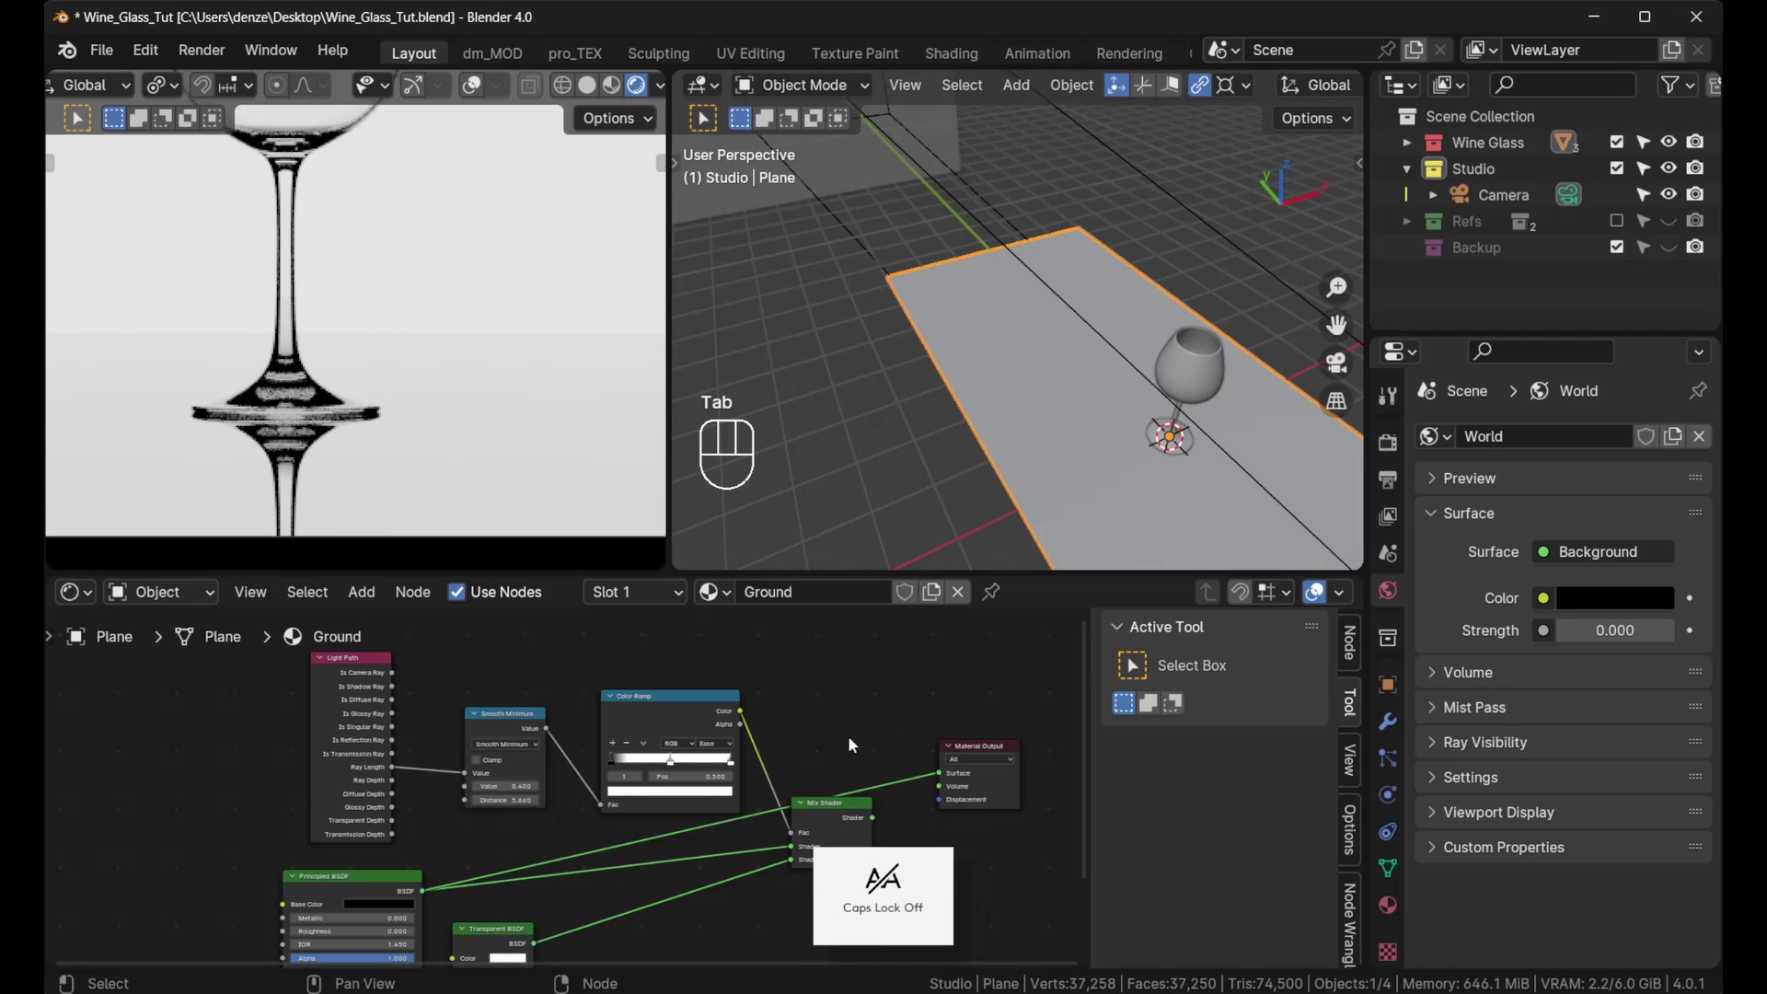
left_click(836, 806)
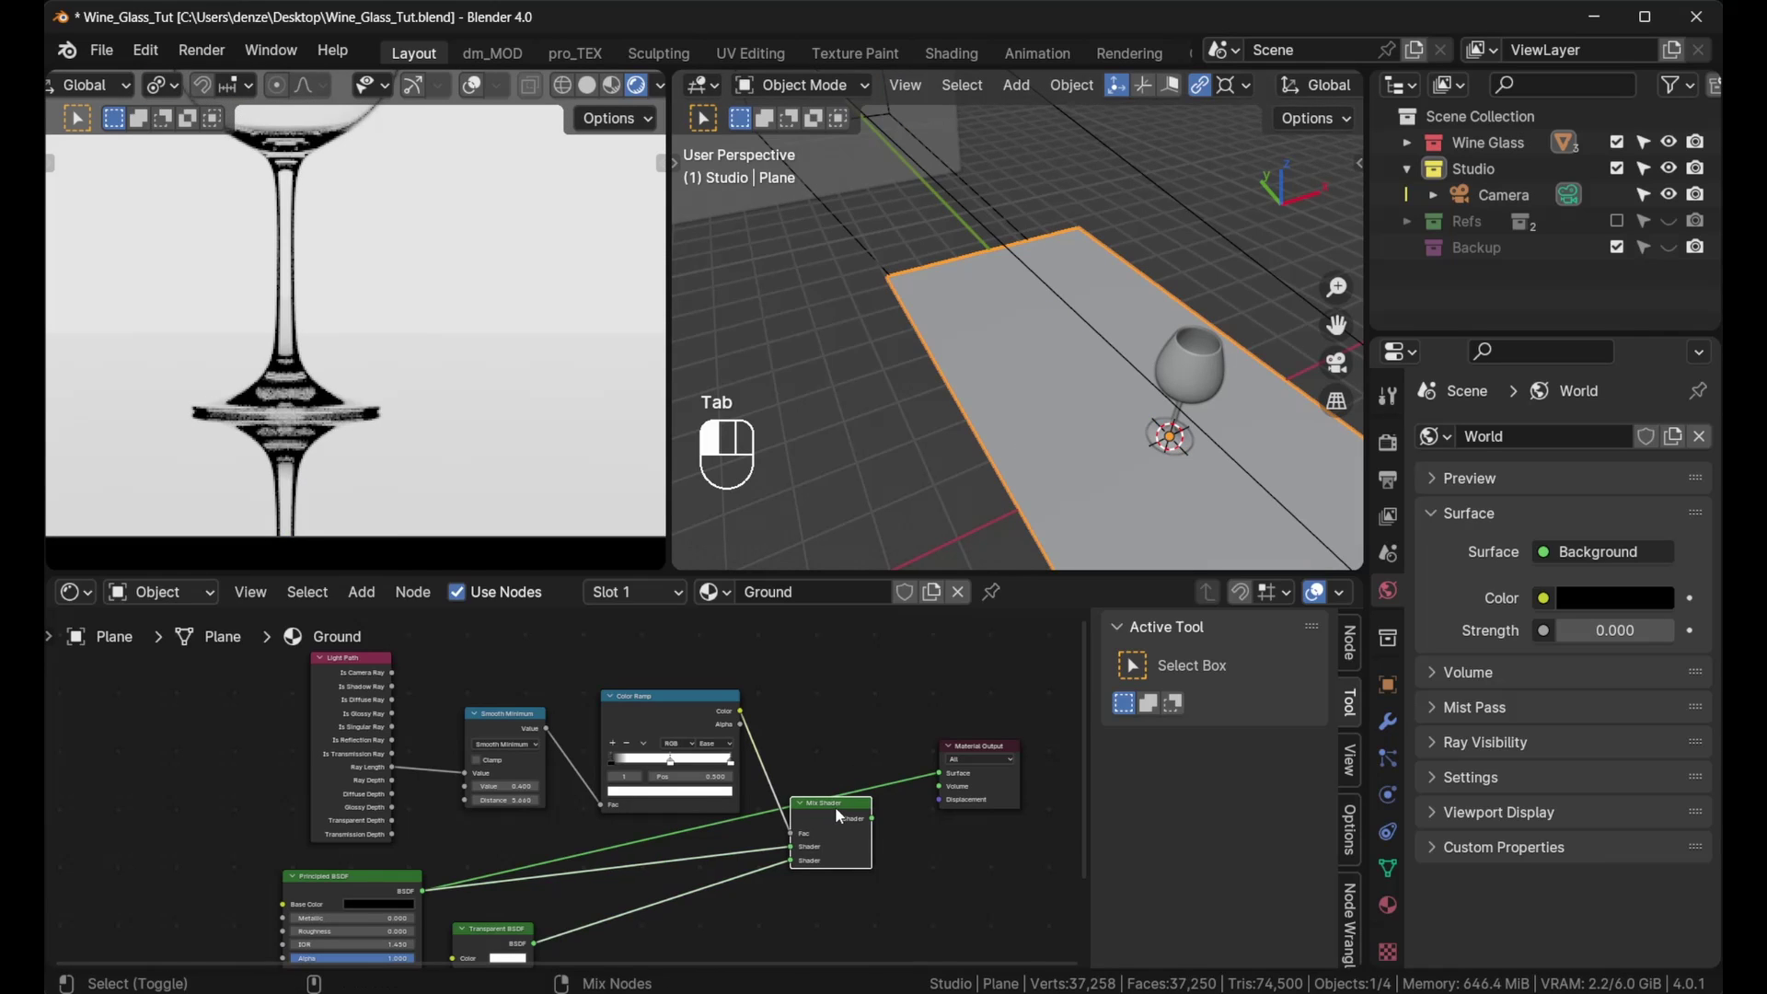
key("Tab")
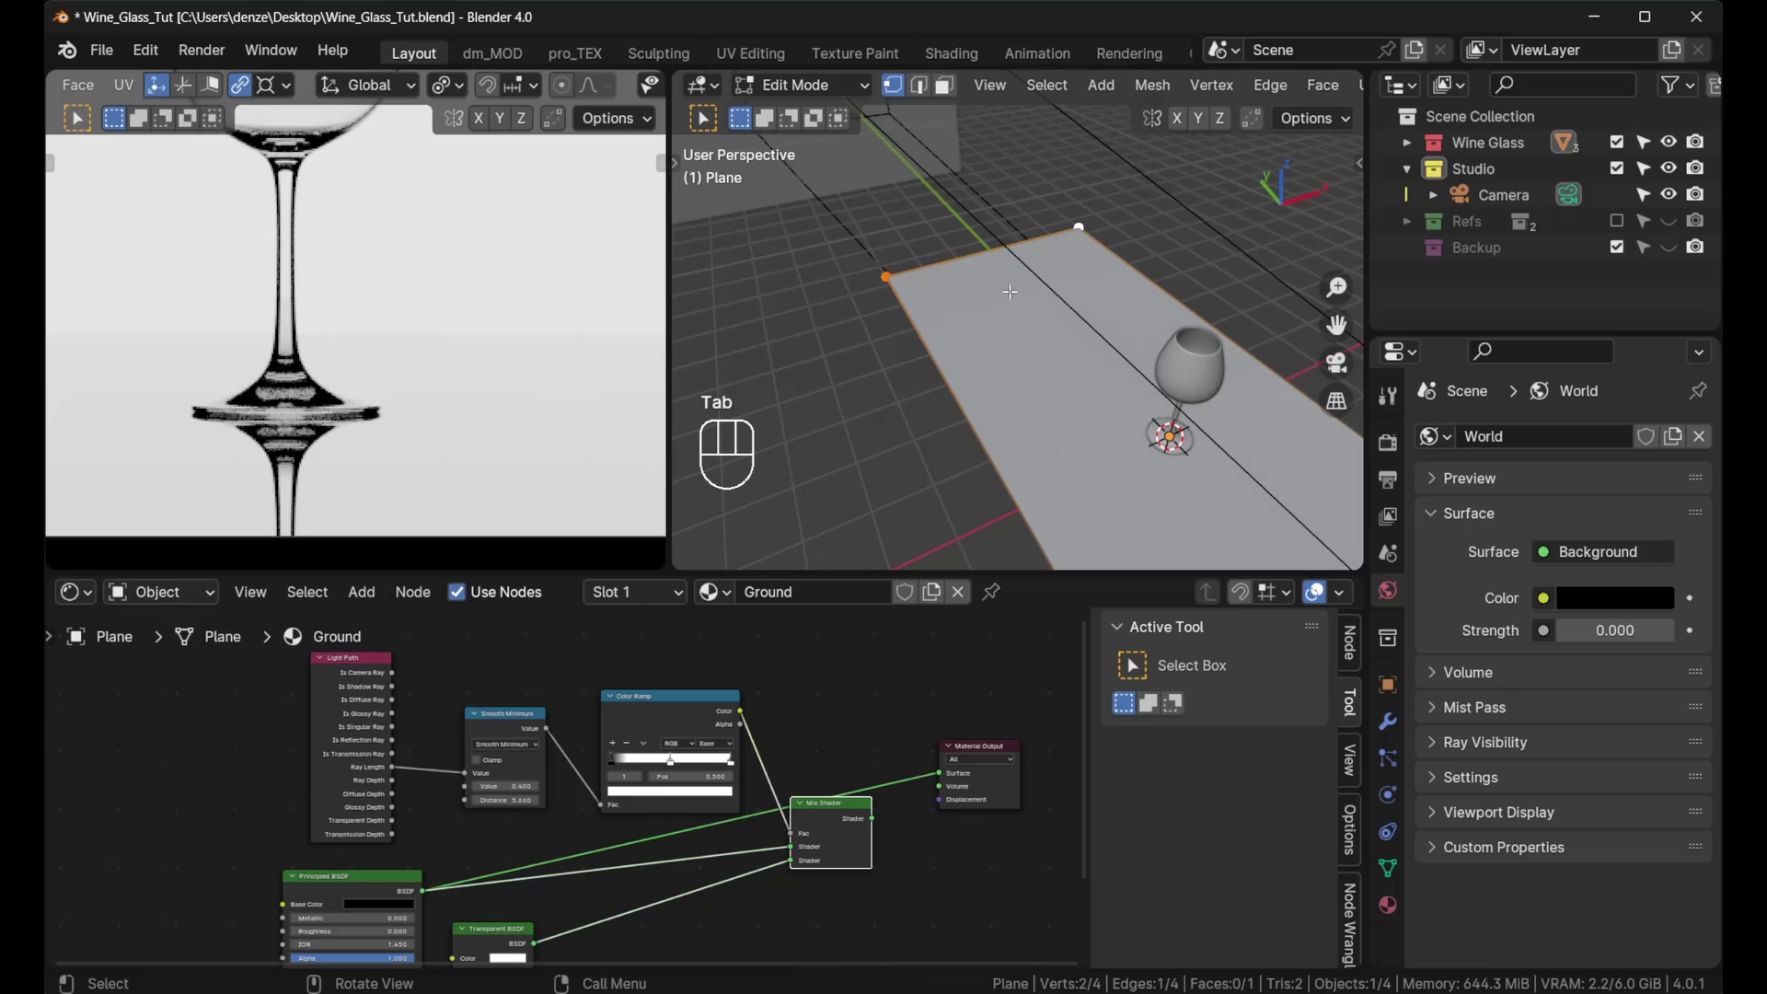
key("g")
key("y")
right_click(822, 801)
Step: Restore the Color Ramp link to the Mix Shader's Fac and the Mix Shader link to the Material Output's Surface
left_click_drag(940, 773, 793, 831)
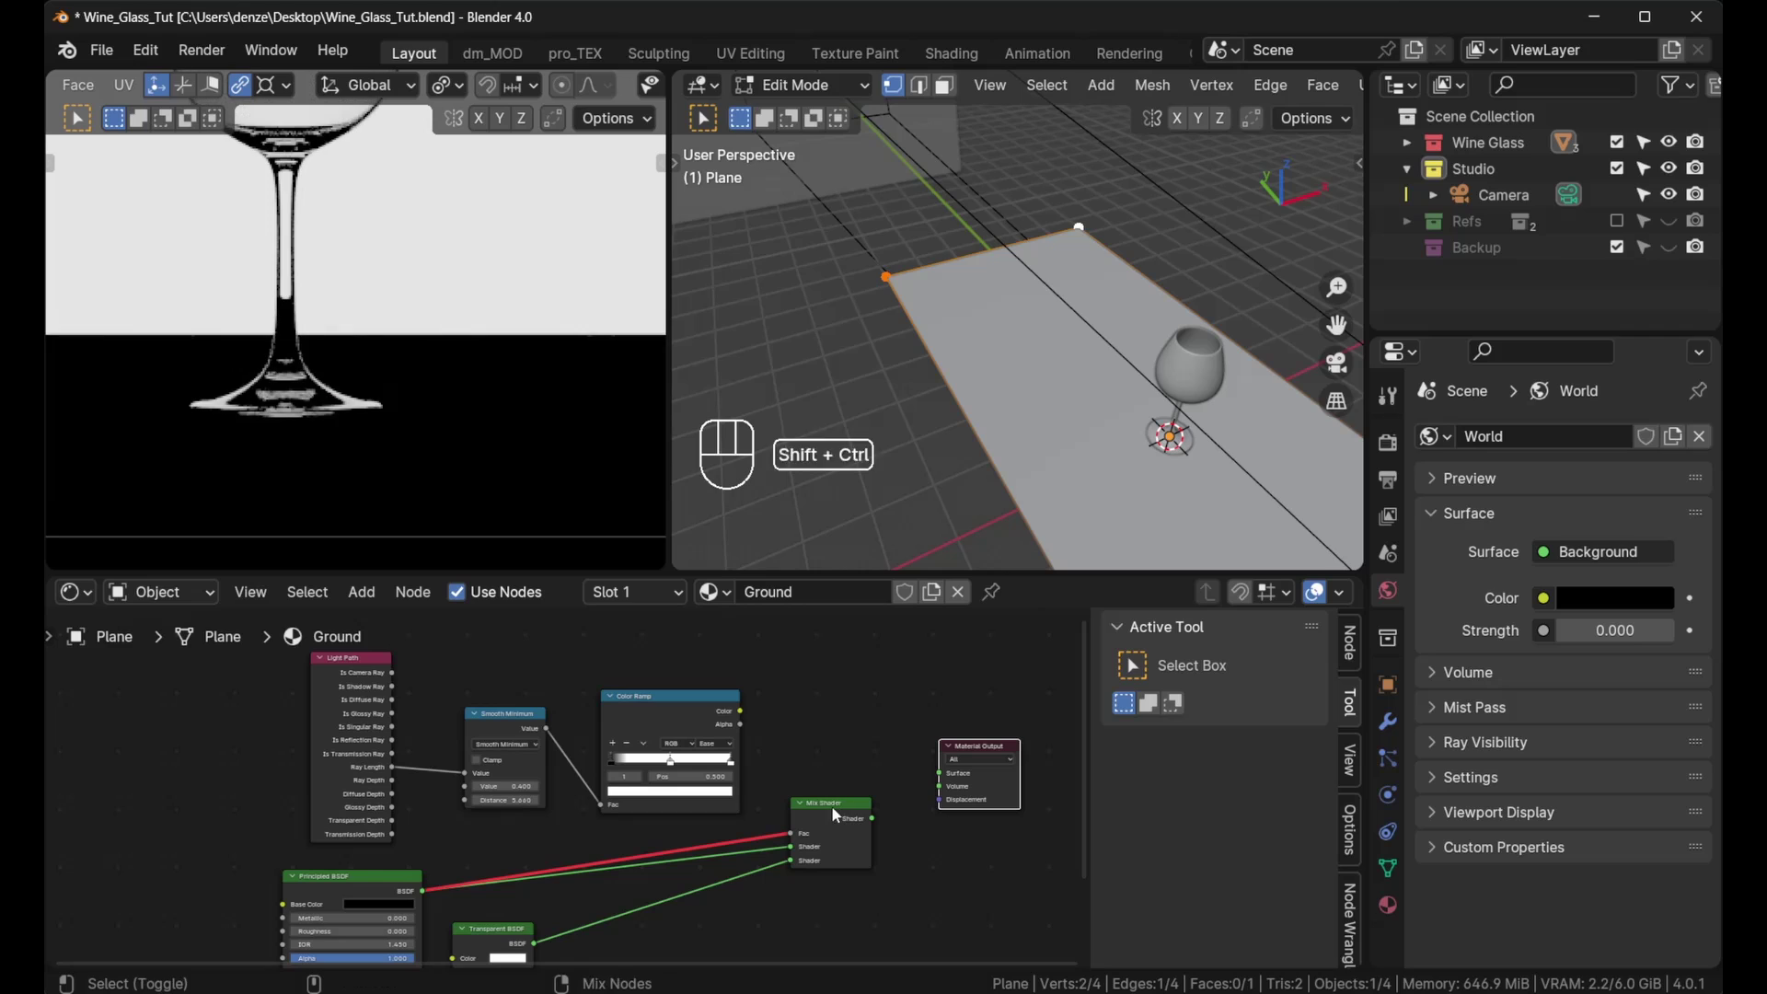
right_click_drag(776, 848, 419, 881, "ctrl")
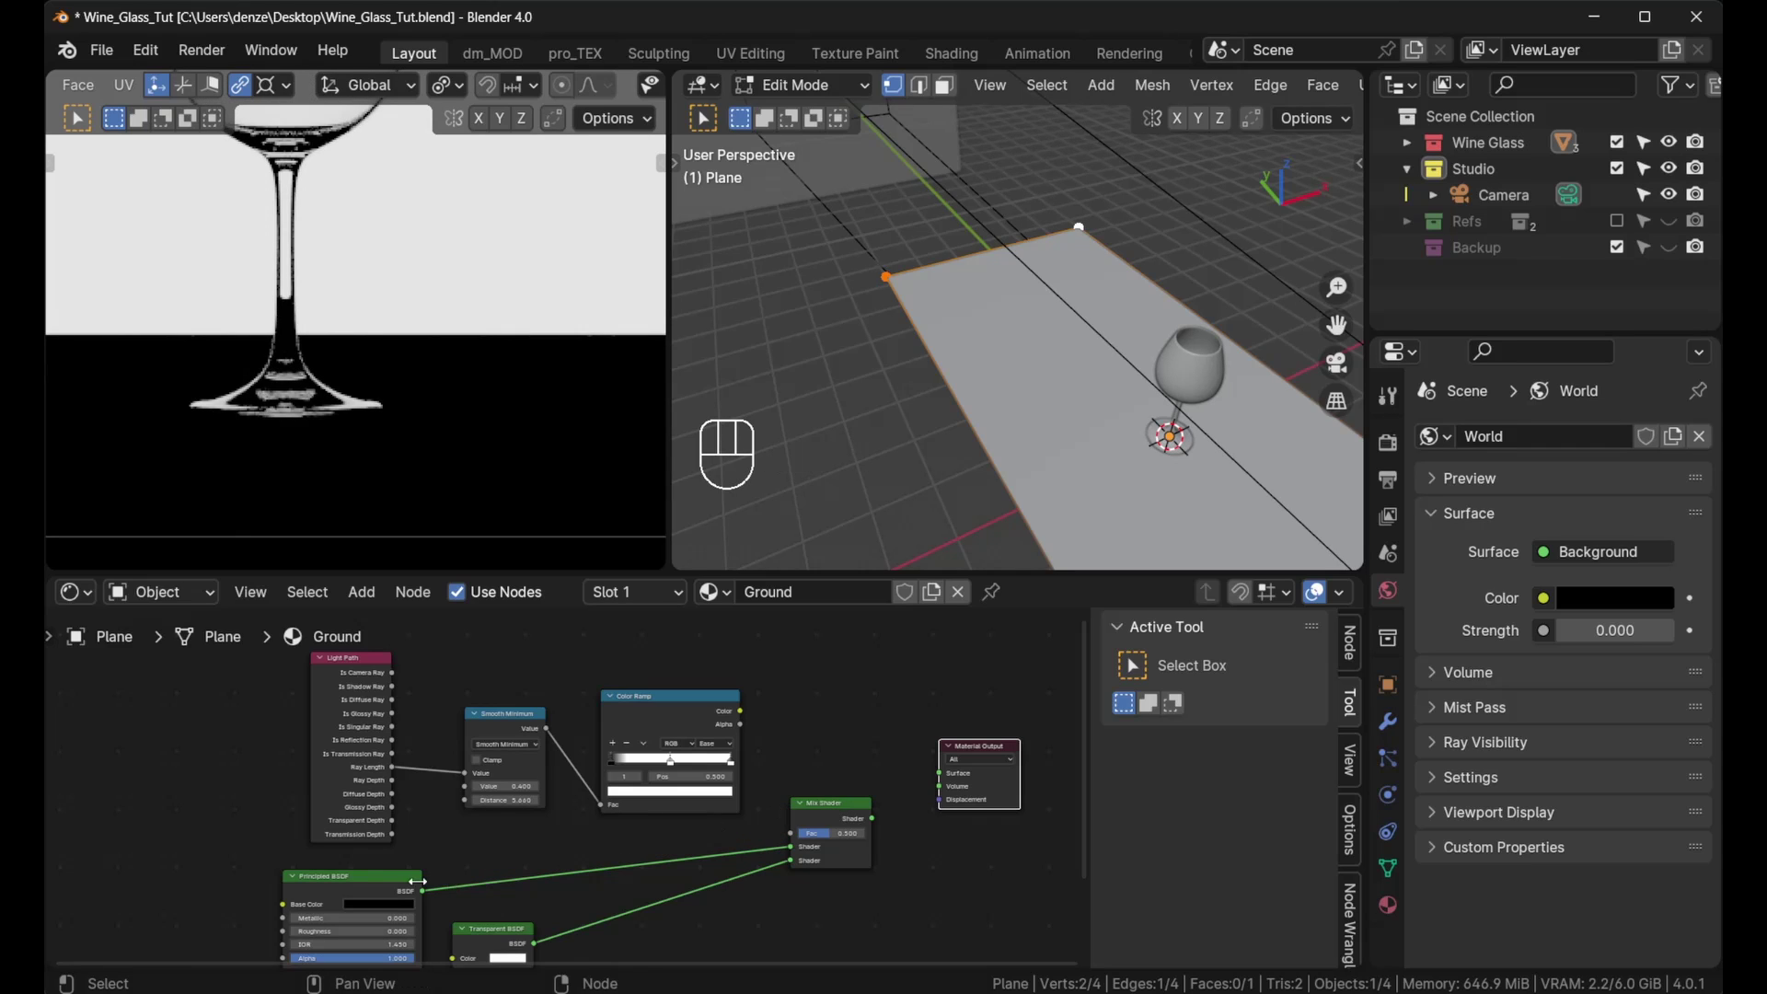
left_click_drag(426, 898, 790, 832)
left_click(846, 818, "ctrl+shift")
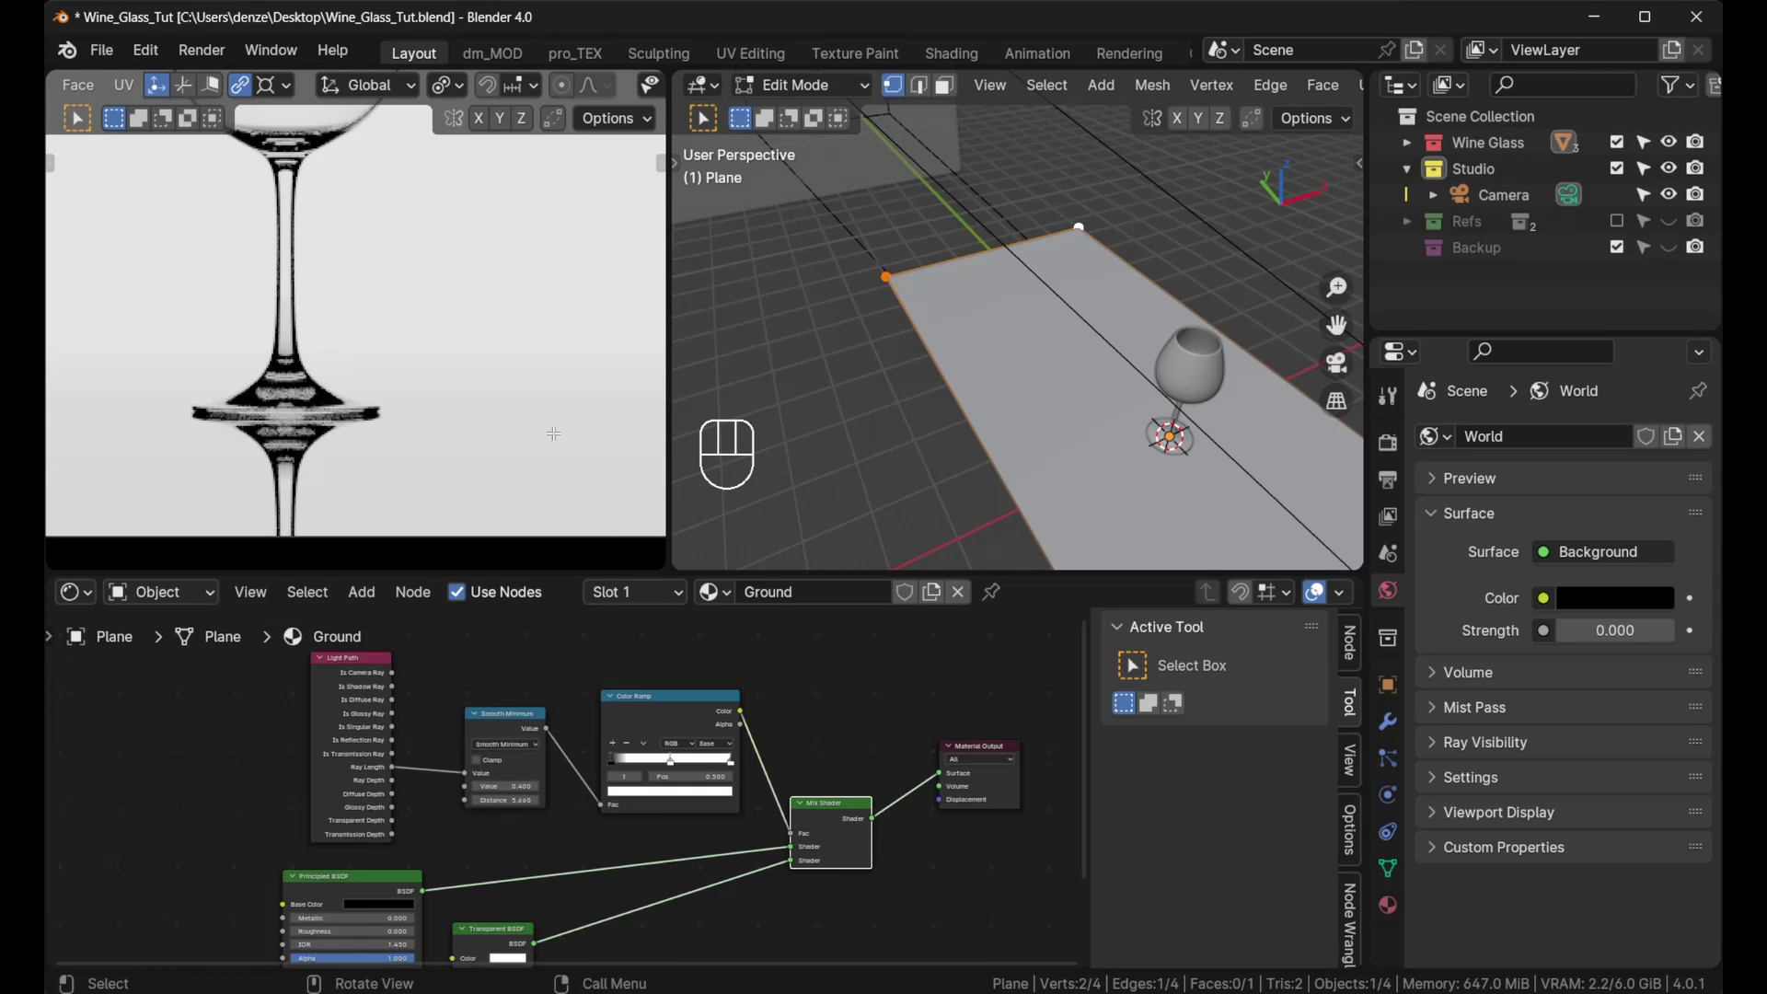
Step: Try pulling the ground plane's far edge along global Y with the Mix Shader driving the surface
key("g")
key("y")
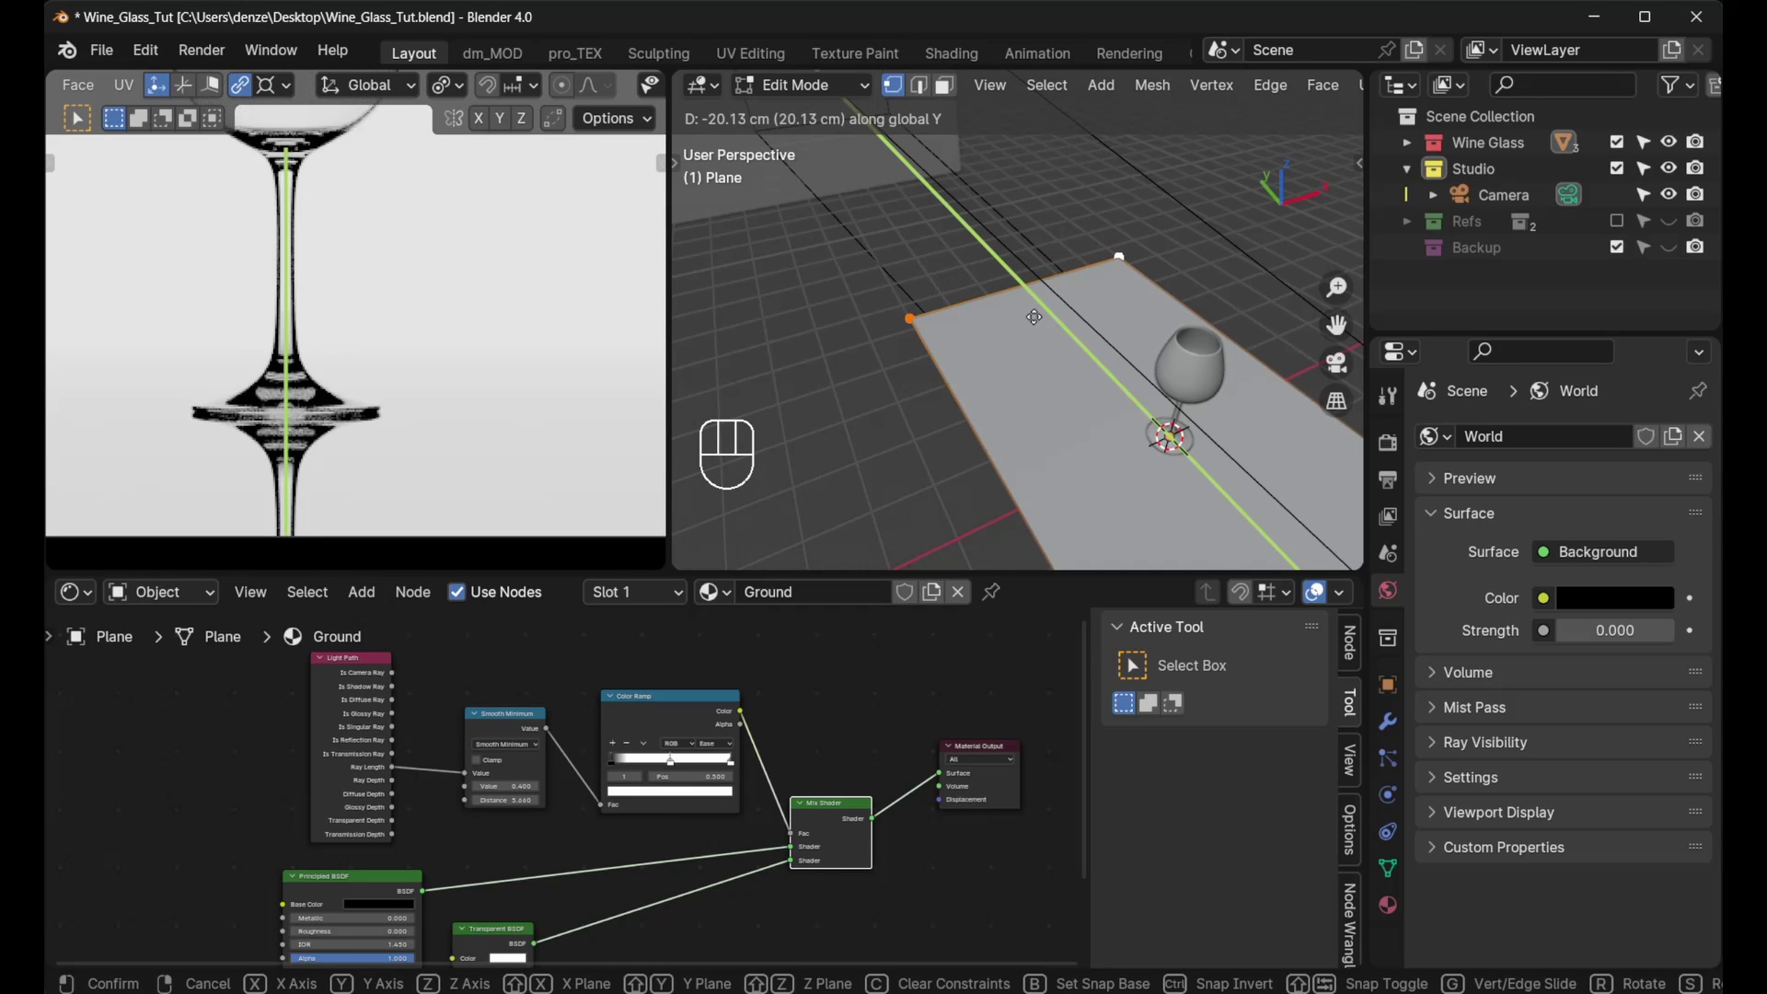
left_click(840, 394)
Step: Preview the Color Ramp on the ground, reconnect the Mix Shader to the Material Output and save the file
left_click(676, 723, "ctrl+shift")
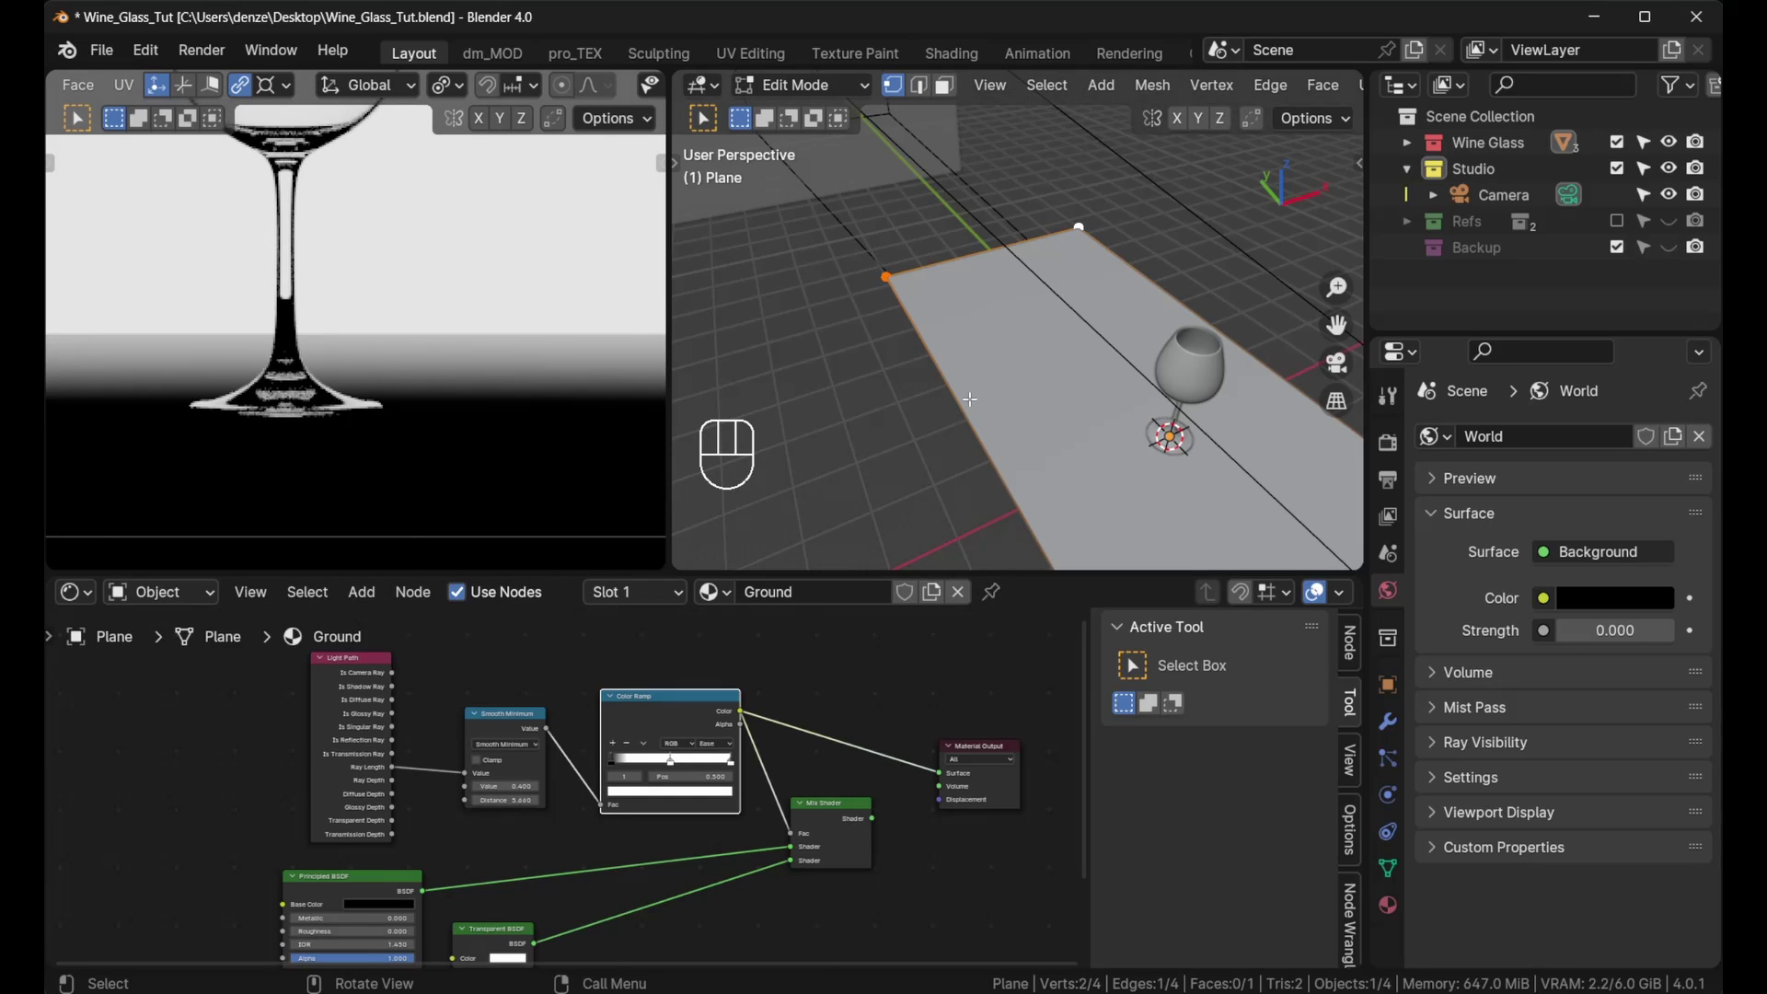
left_click(842, 831, "ctrl+shift")
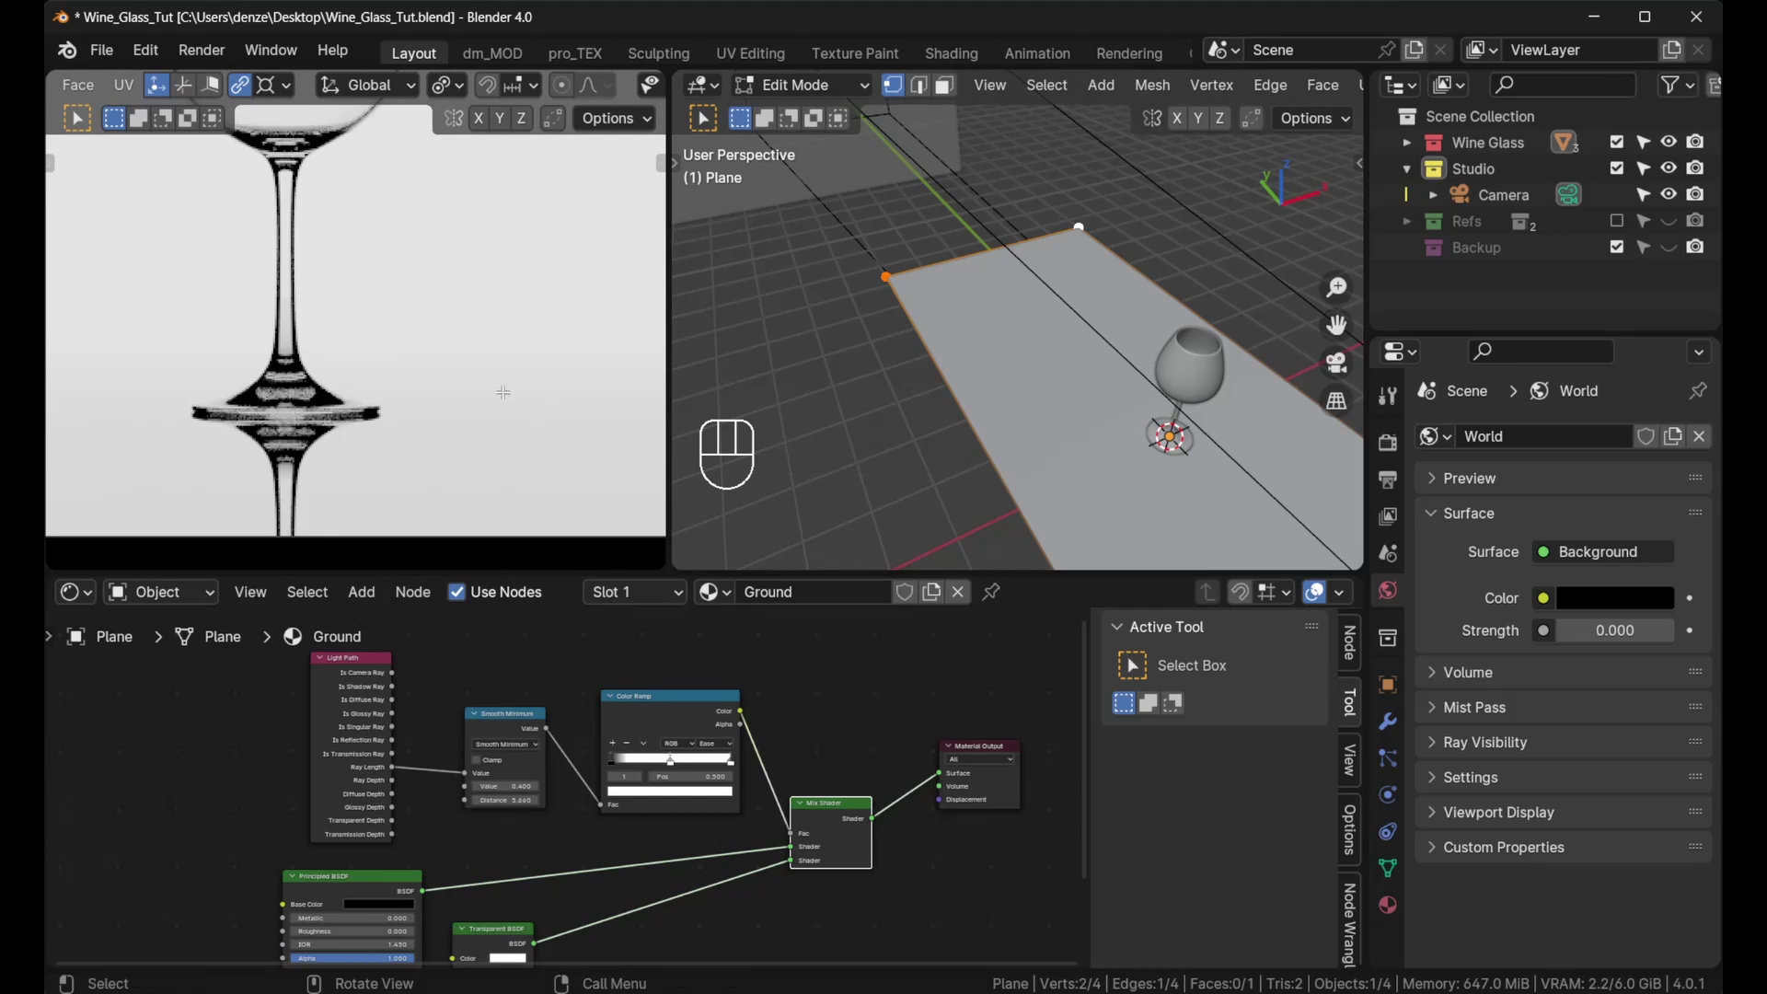
key("Home")
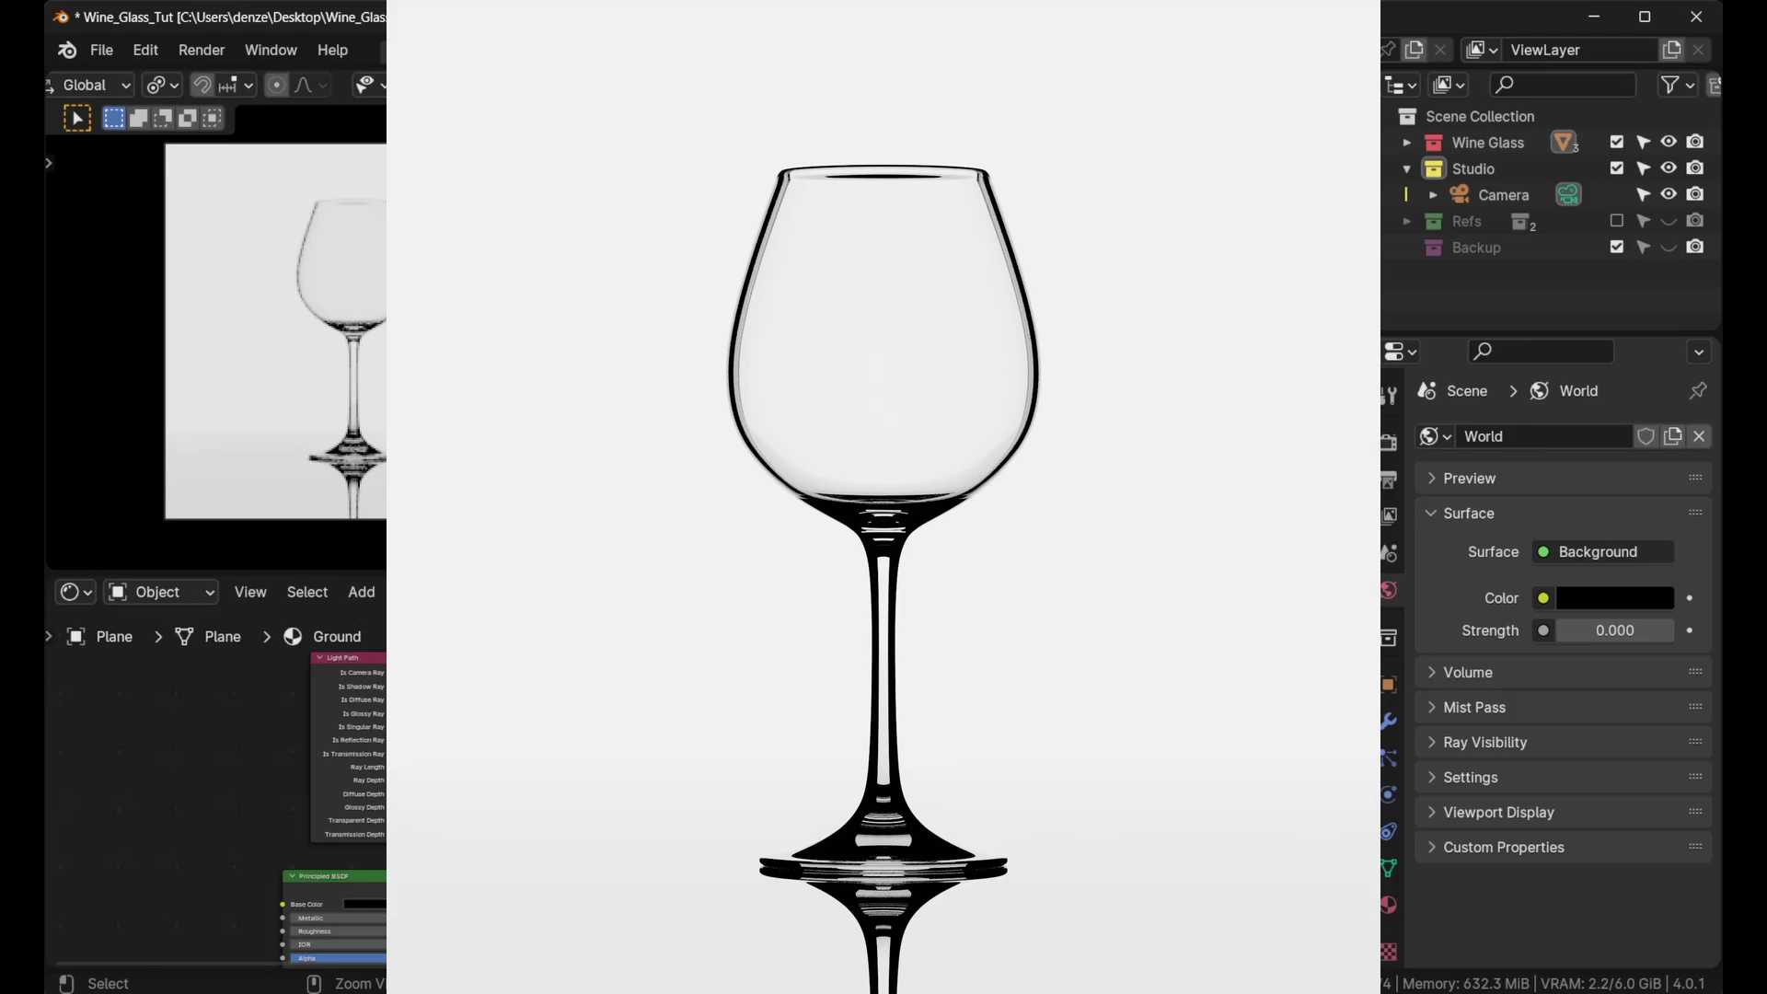
key("ctrl+s")
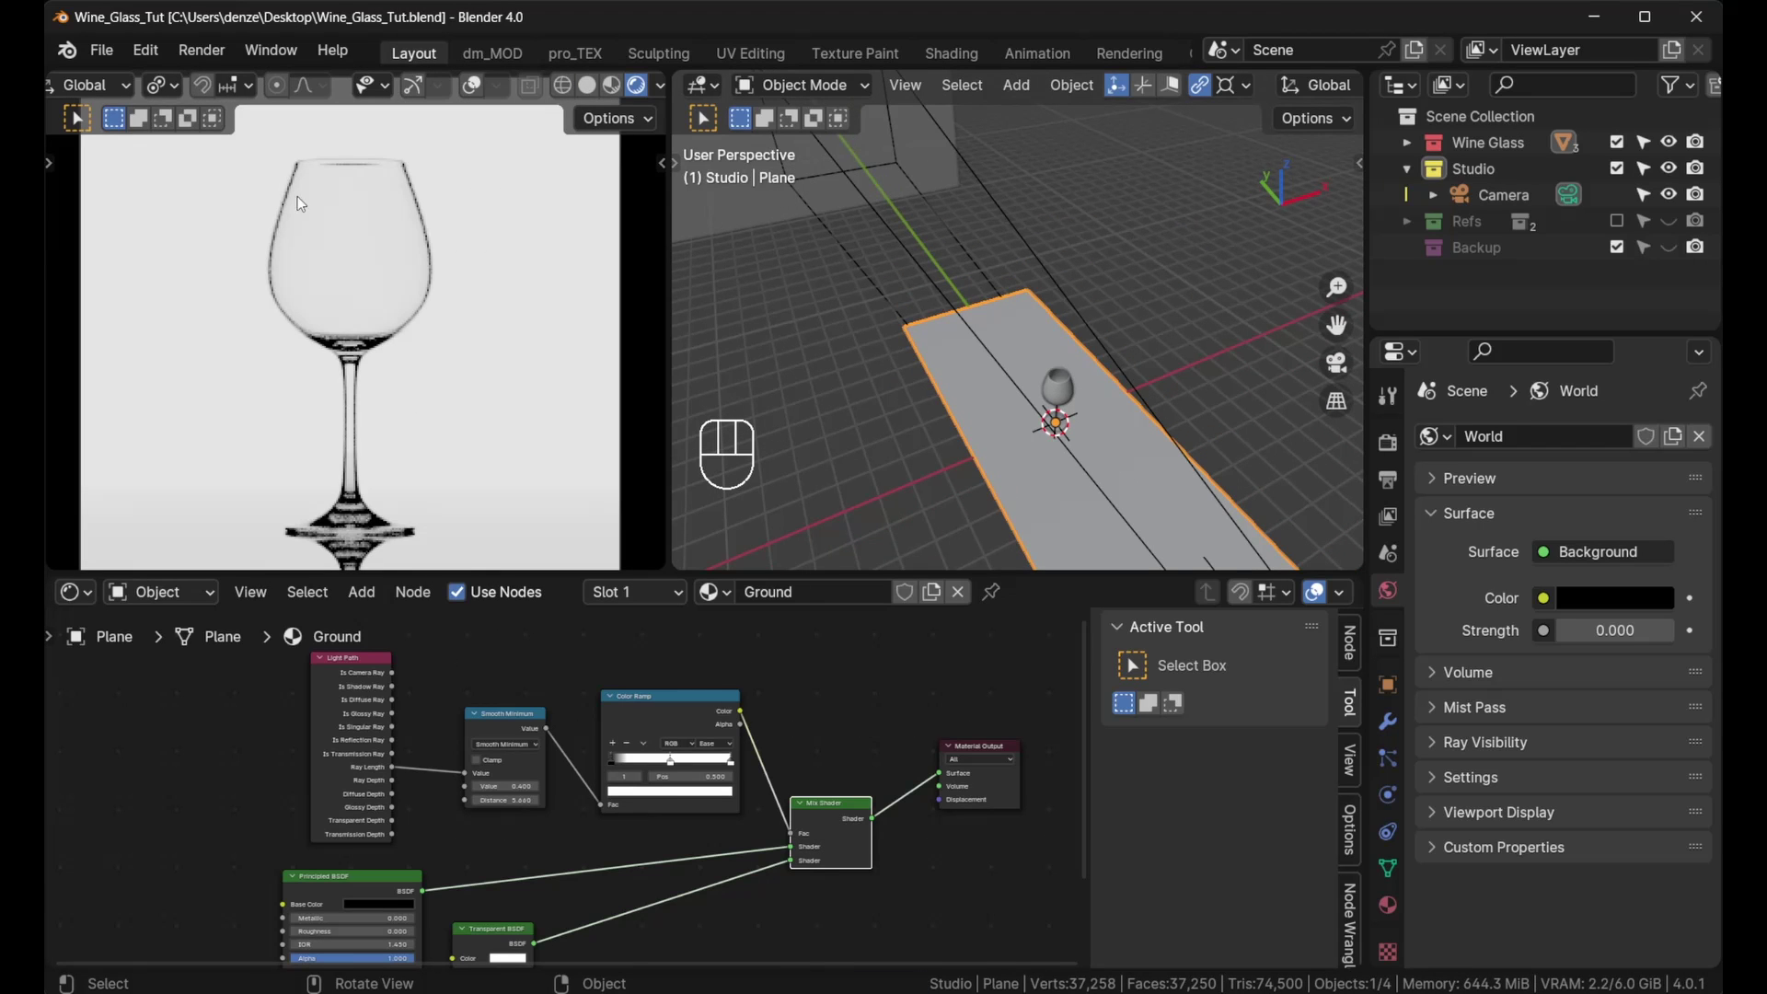
Step: Select the backdrop light plane, try moving it along global Y, cancel the move and save the file
middle_click_drag(865, 386, 769, 245)
left_click(769, 245)
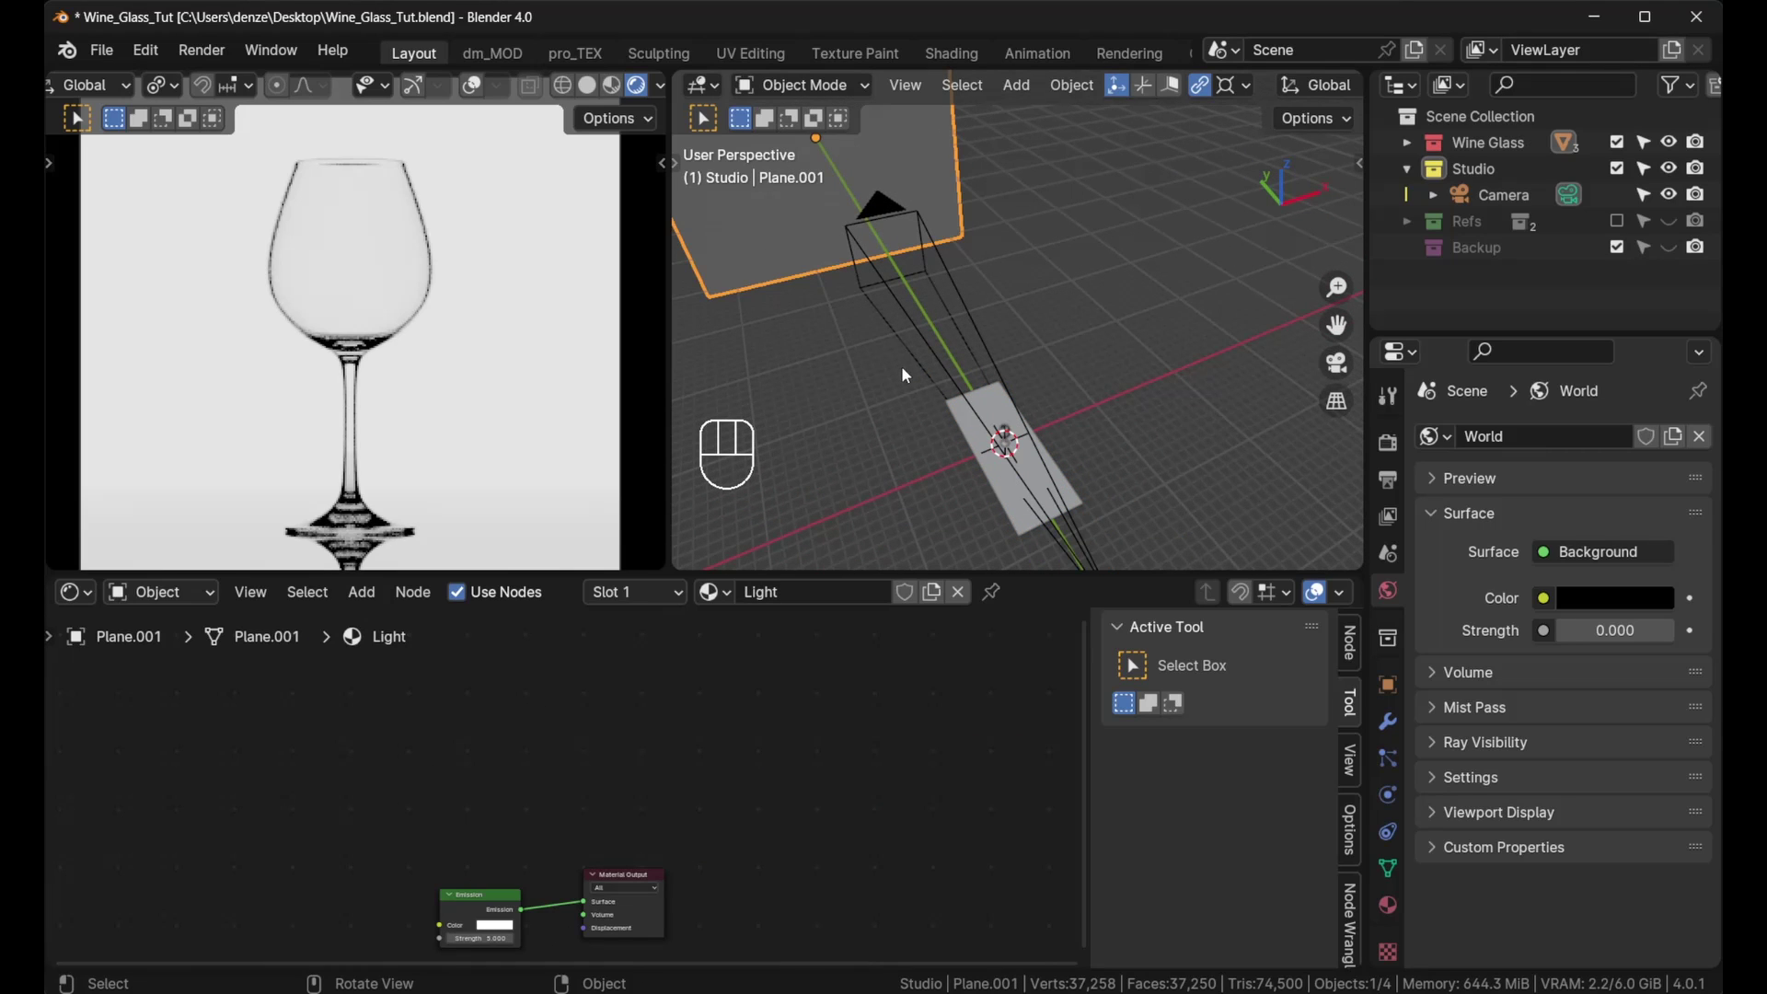
key("g")
key("y")
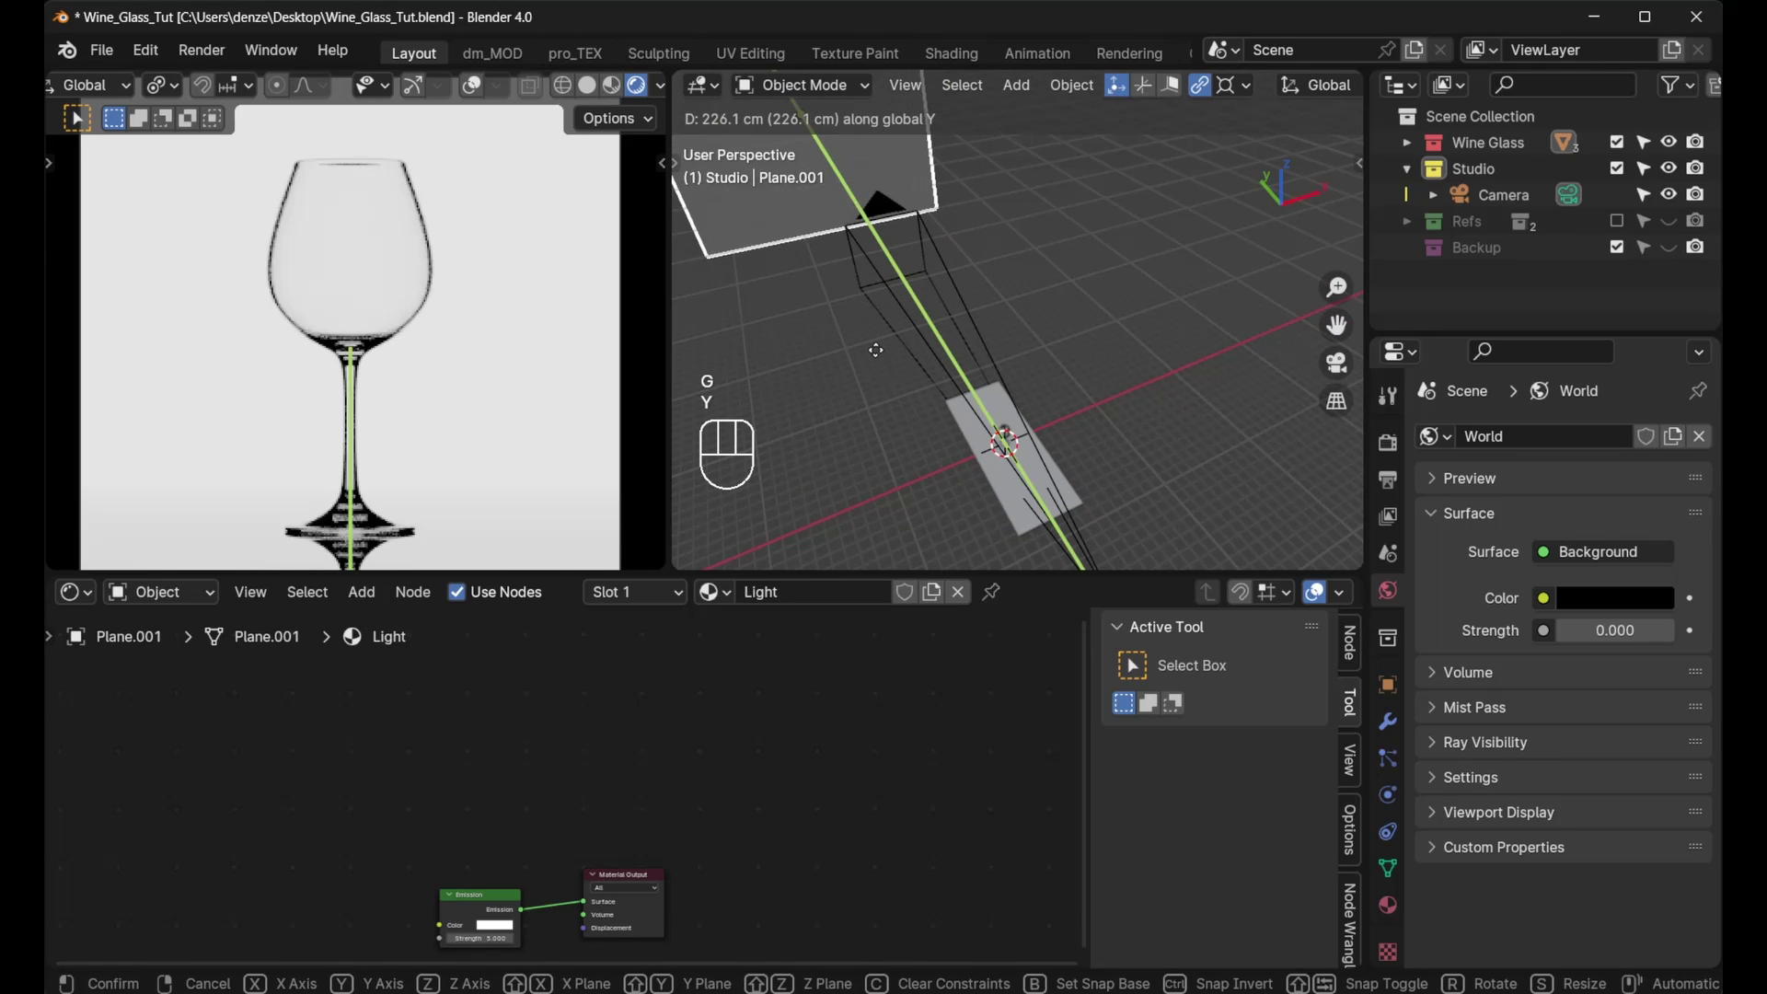
right_click(875, 349)
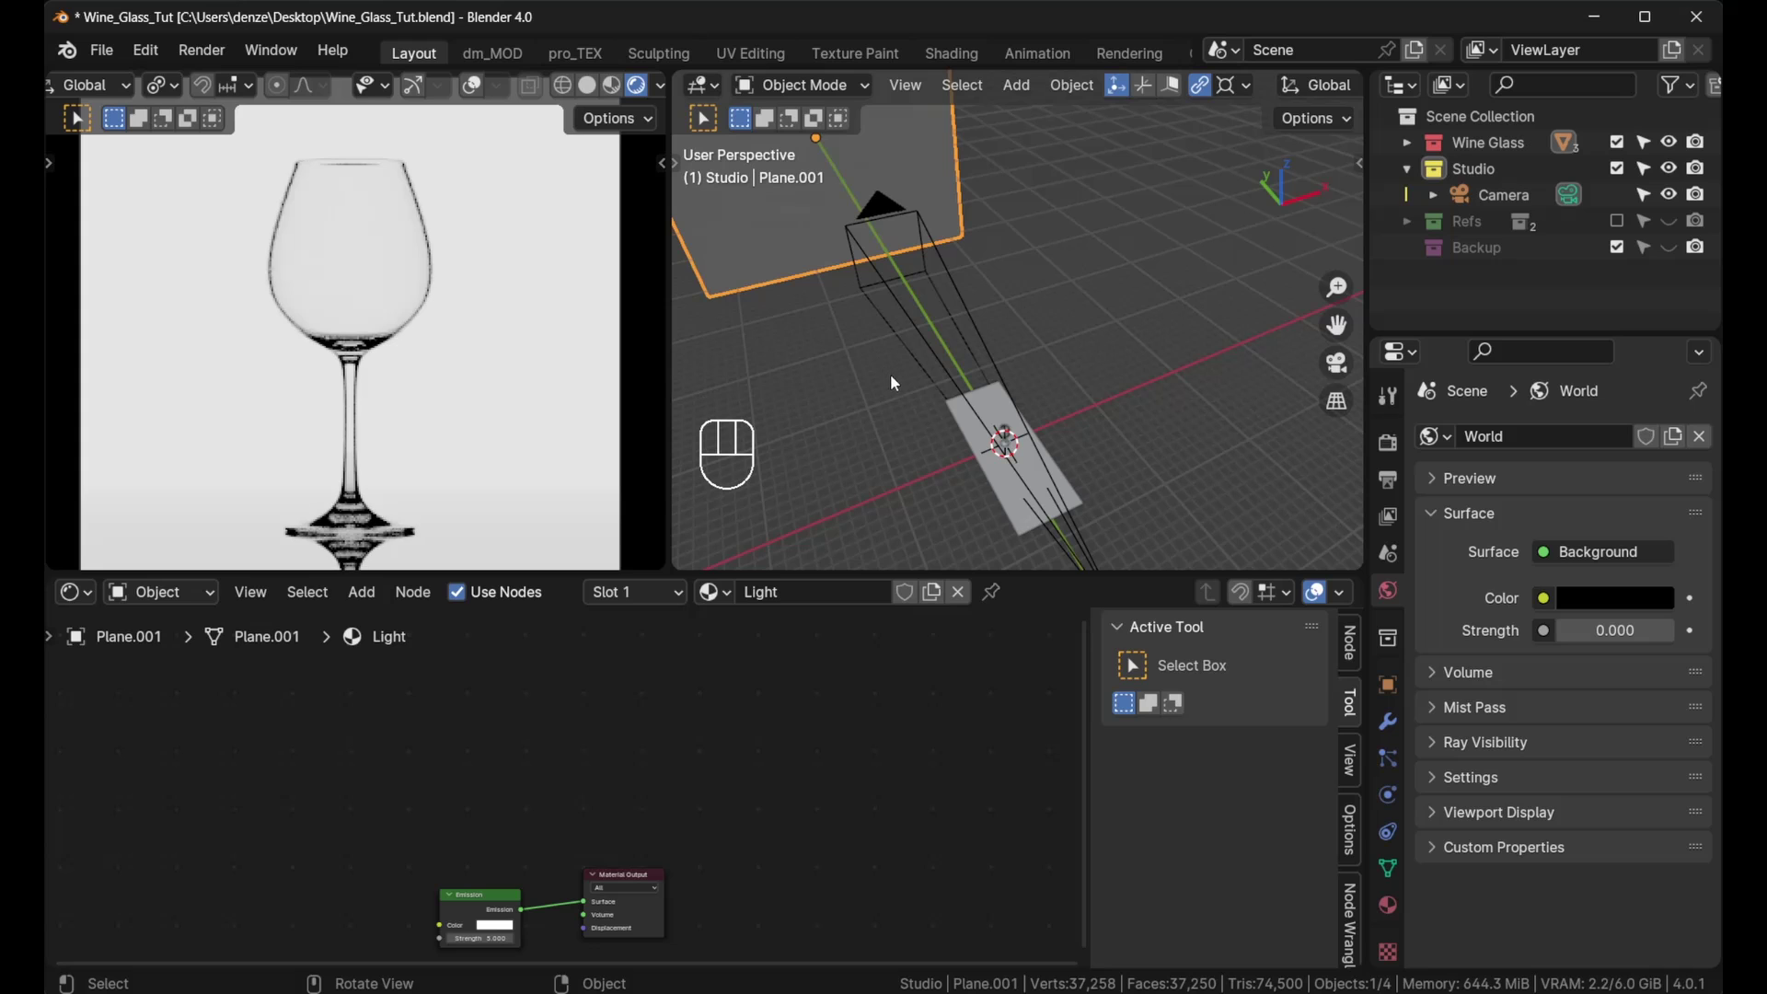
key("ctrl+s")
scroll(862, 405, "down", 6)
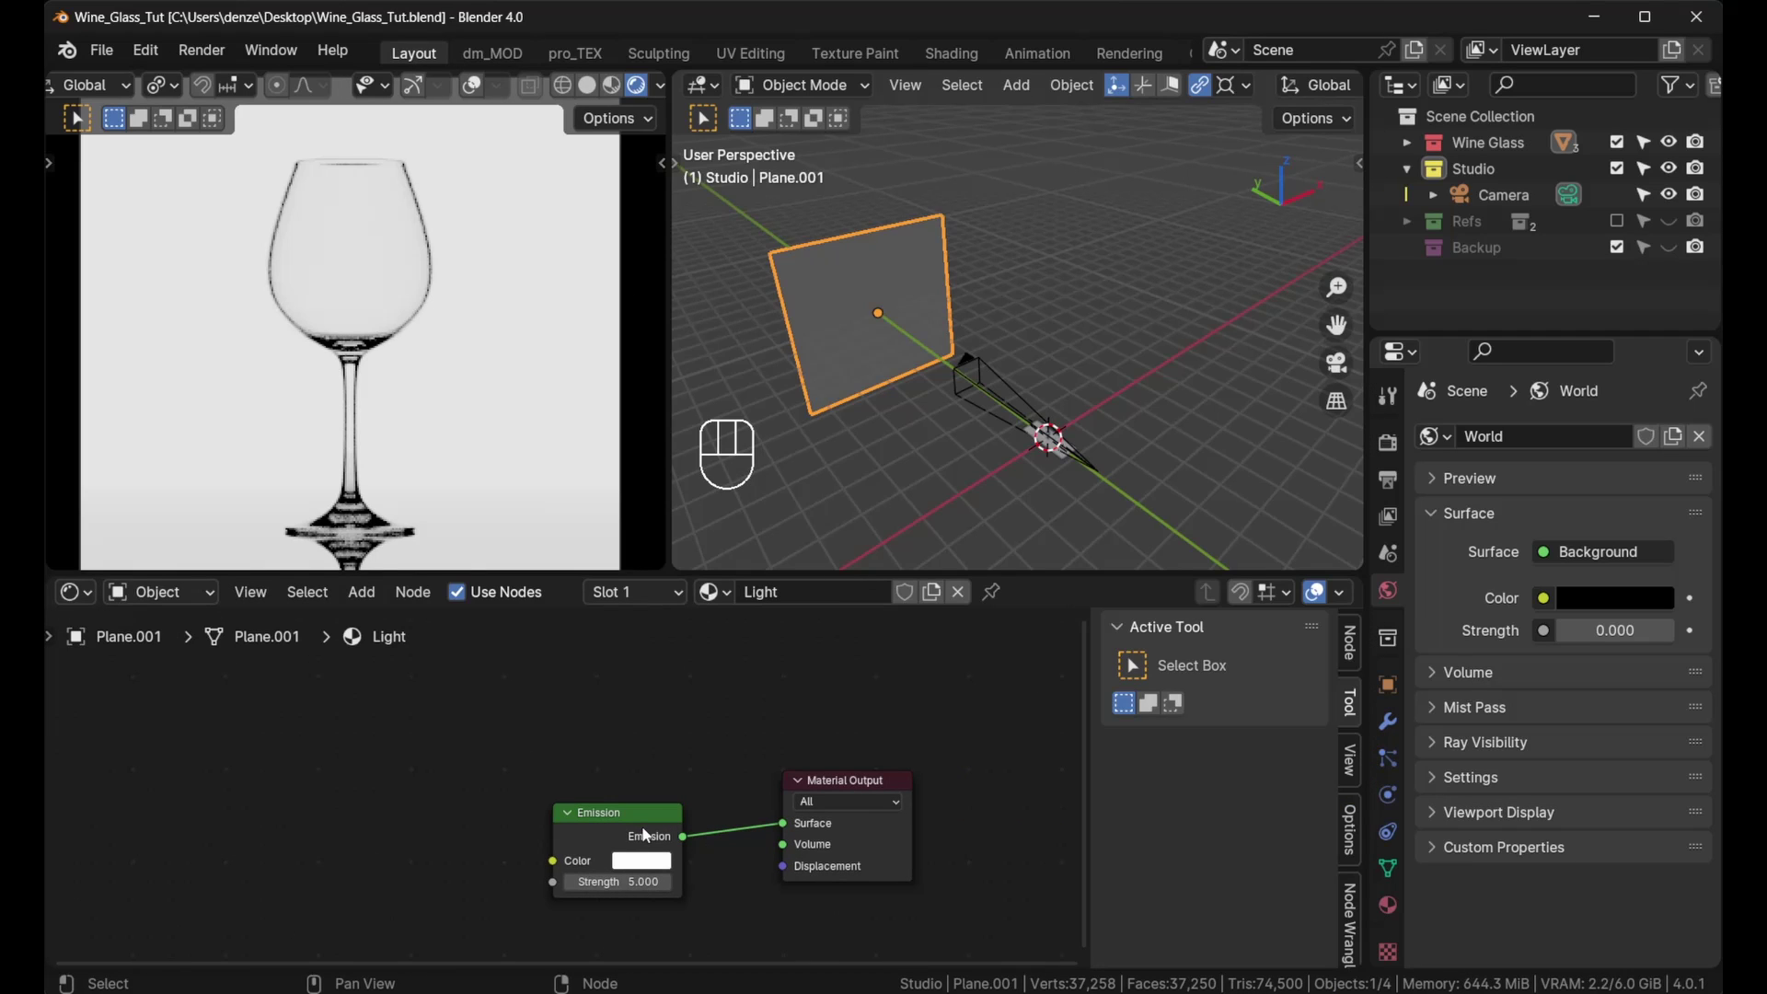
Step: Move the Light material's Emission node and add Texture Coordinate, Mapping and Image Texture nodes feeding its Color
left_click_drag(646, 839, 649, 800)
scroll(484, 461, "down", 4)
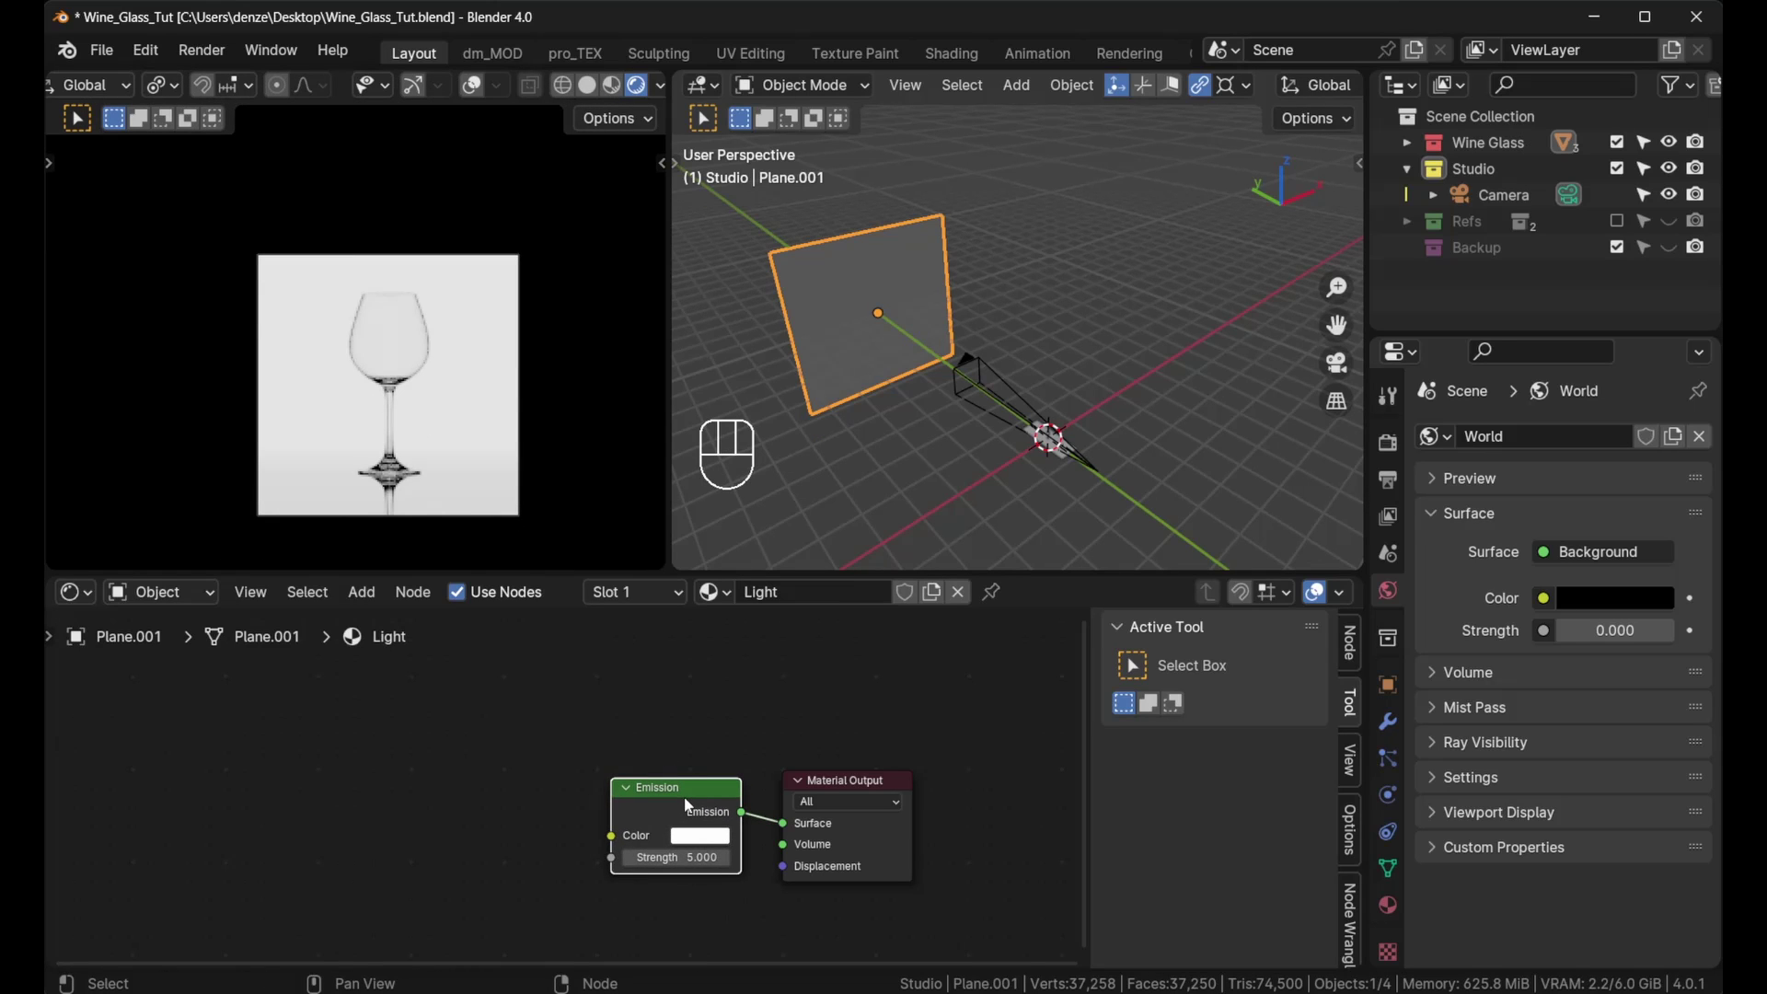
key("ctrl+t")
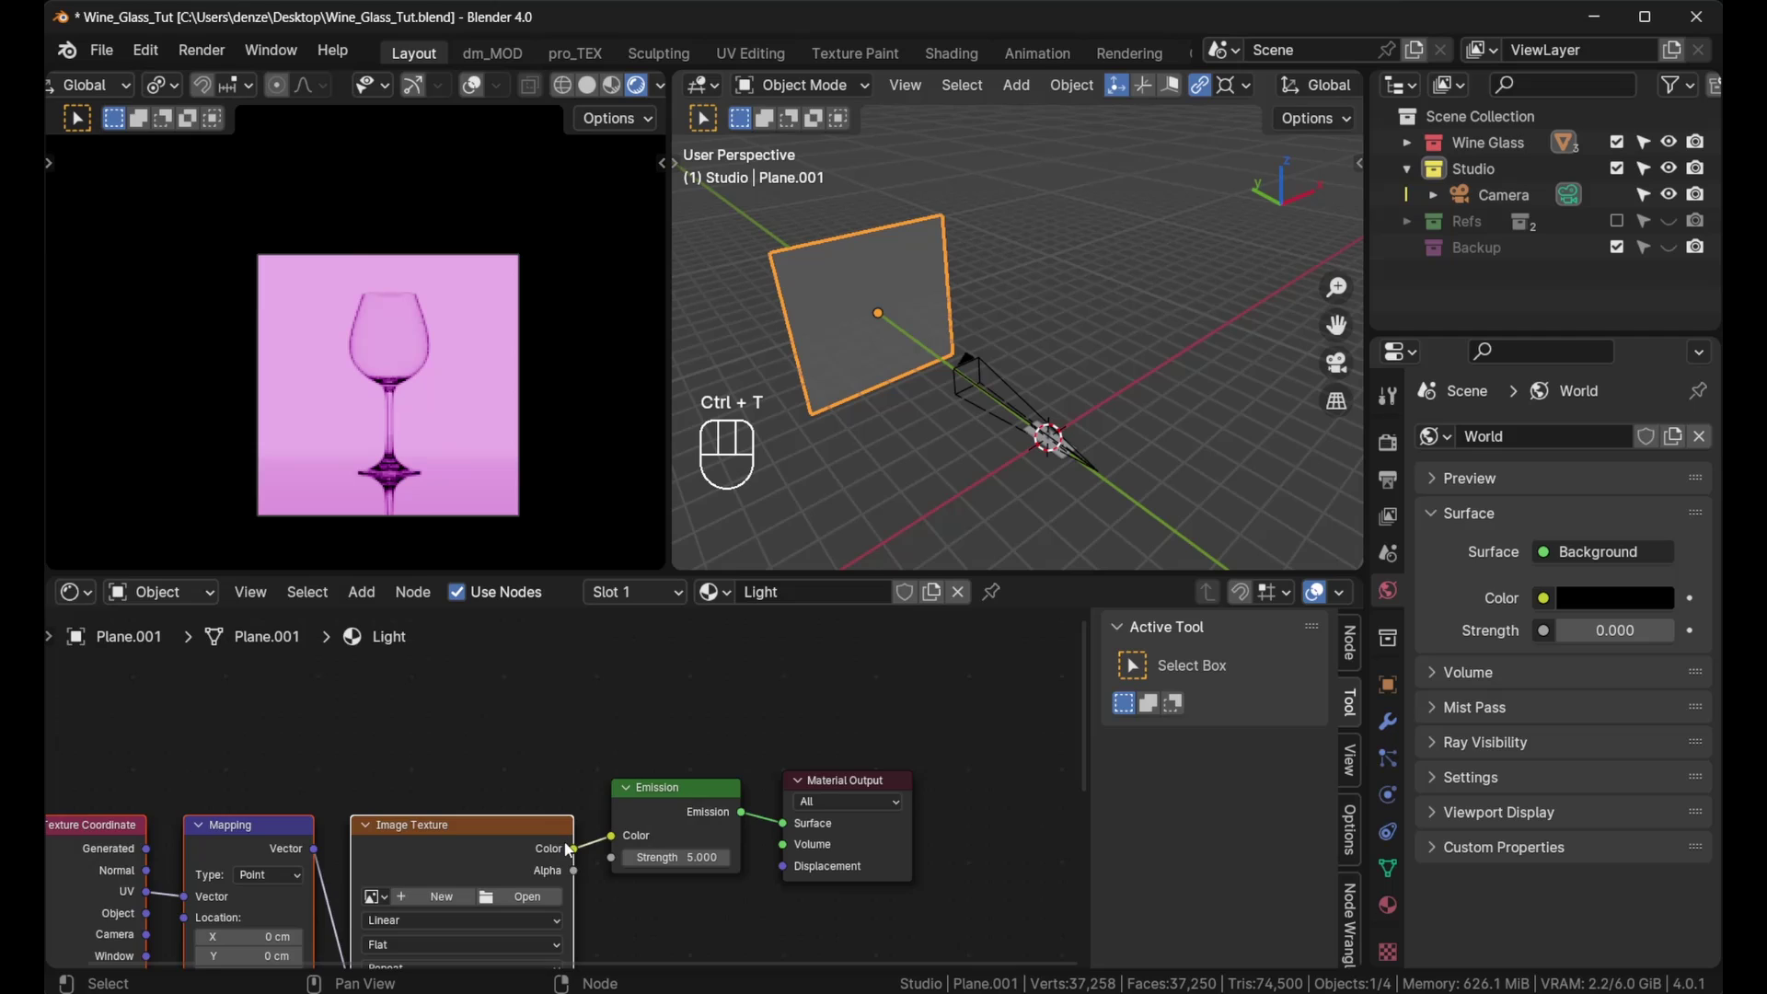
middle_click_drag(568, 849, 627, 765)
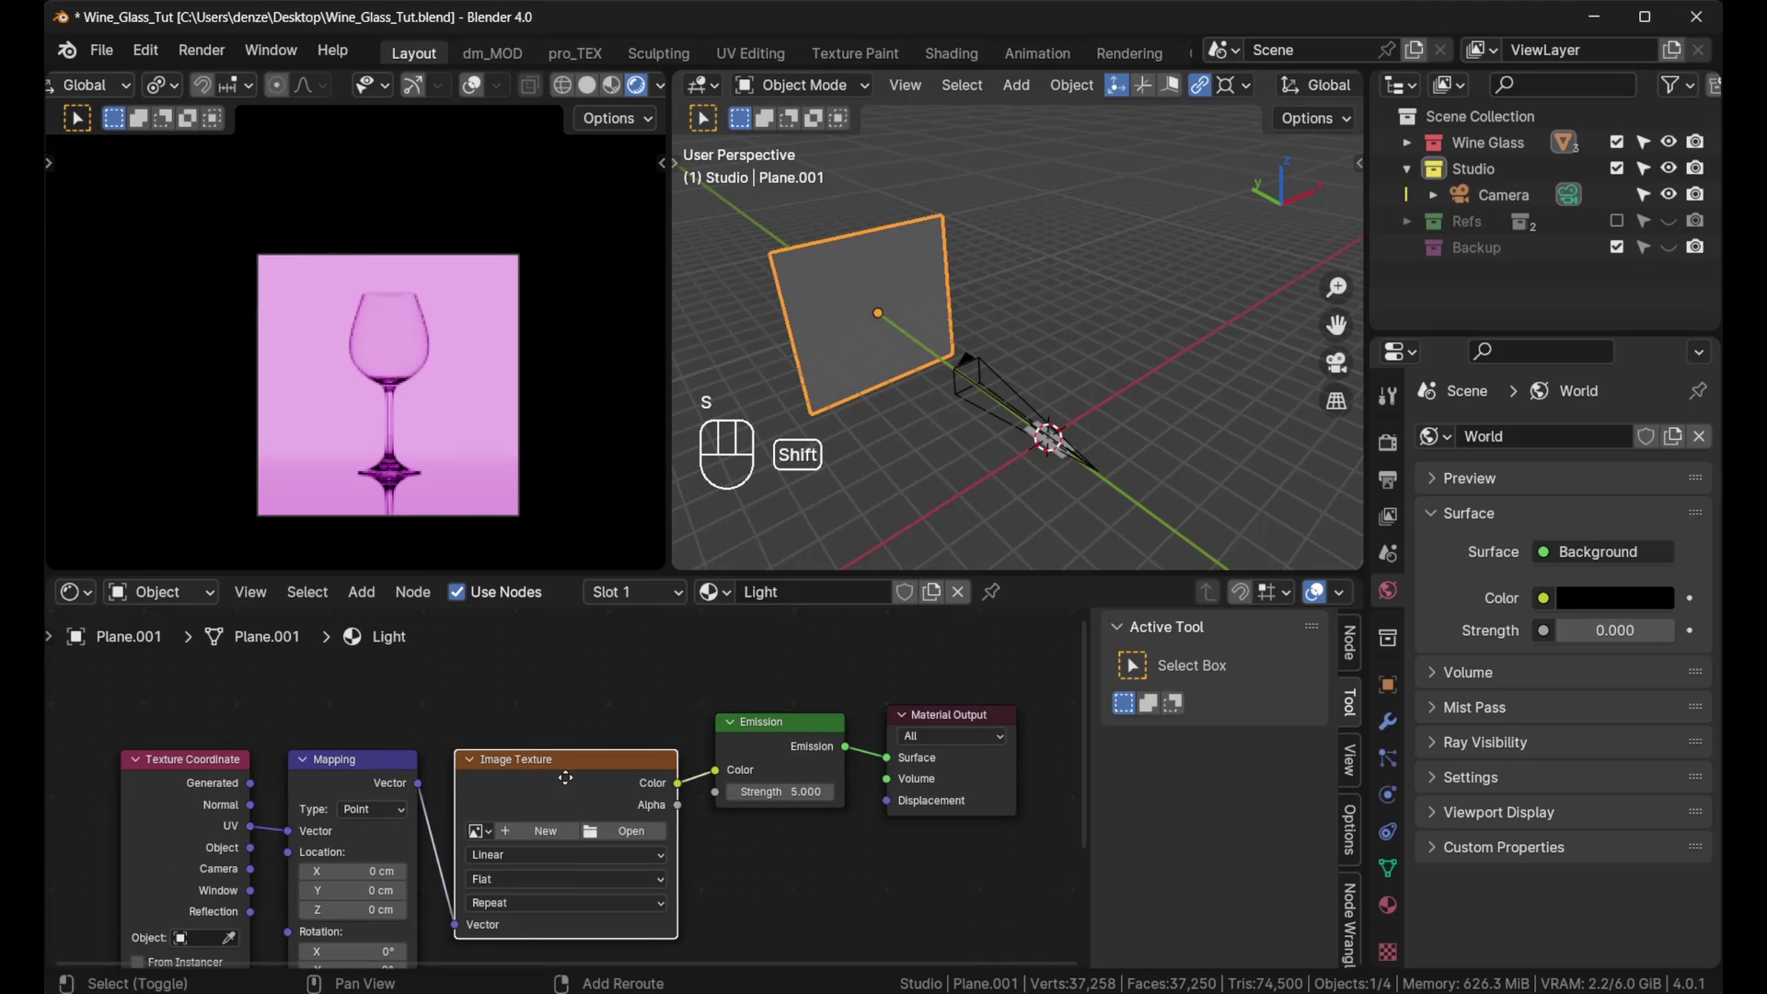
scroll(563, 769, "down", 2, "shift")
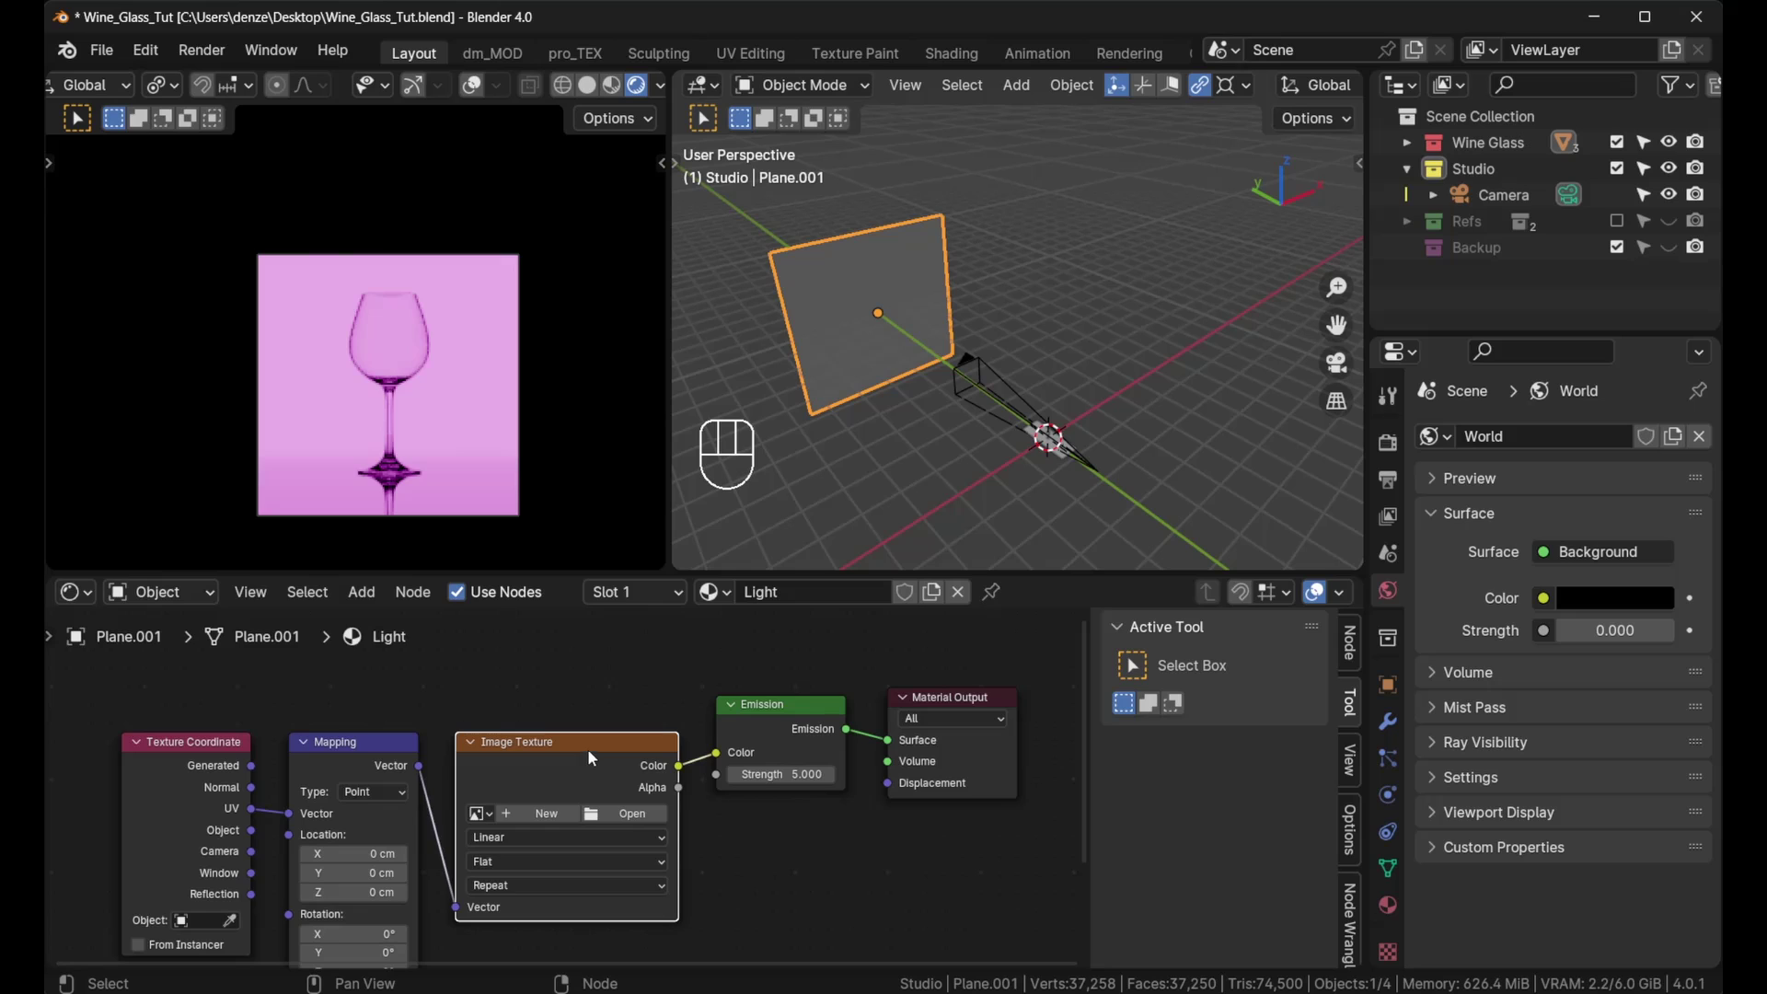
Step: Delete the Image Texture node and place a Gradient Texture node between the Mapping and Emission nodes
key("x")
key("shift+a")
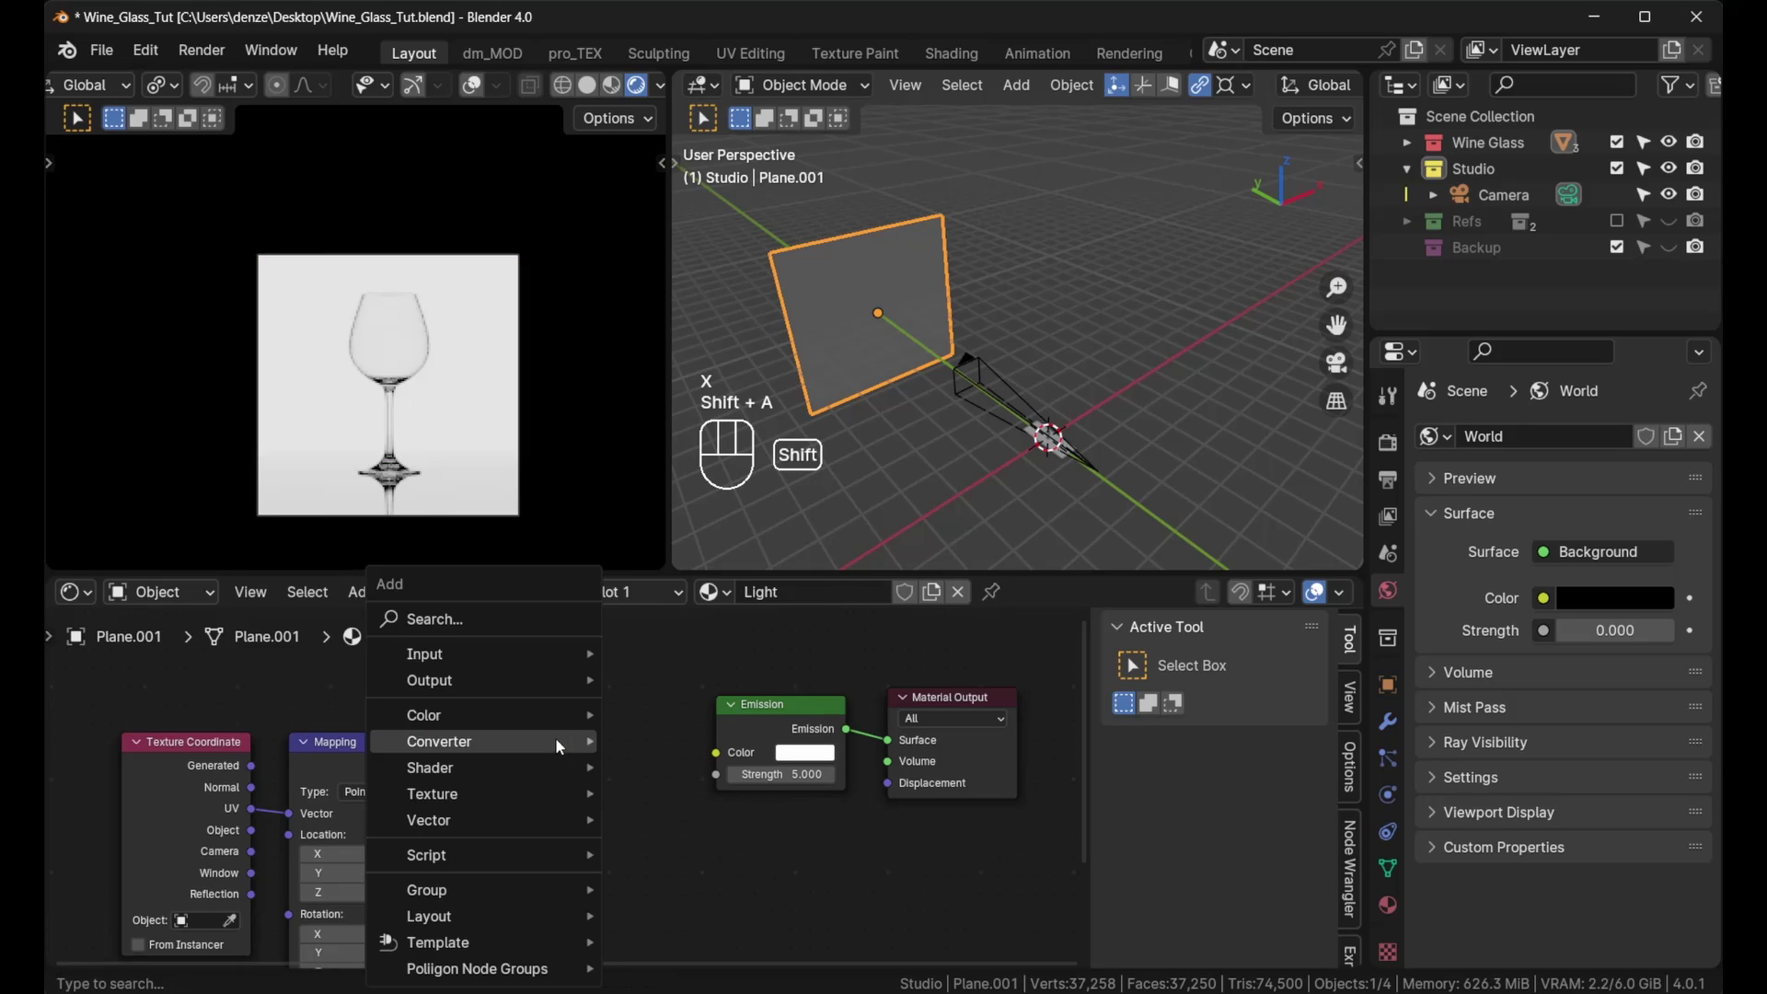
mouse_move(521, 793)
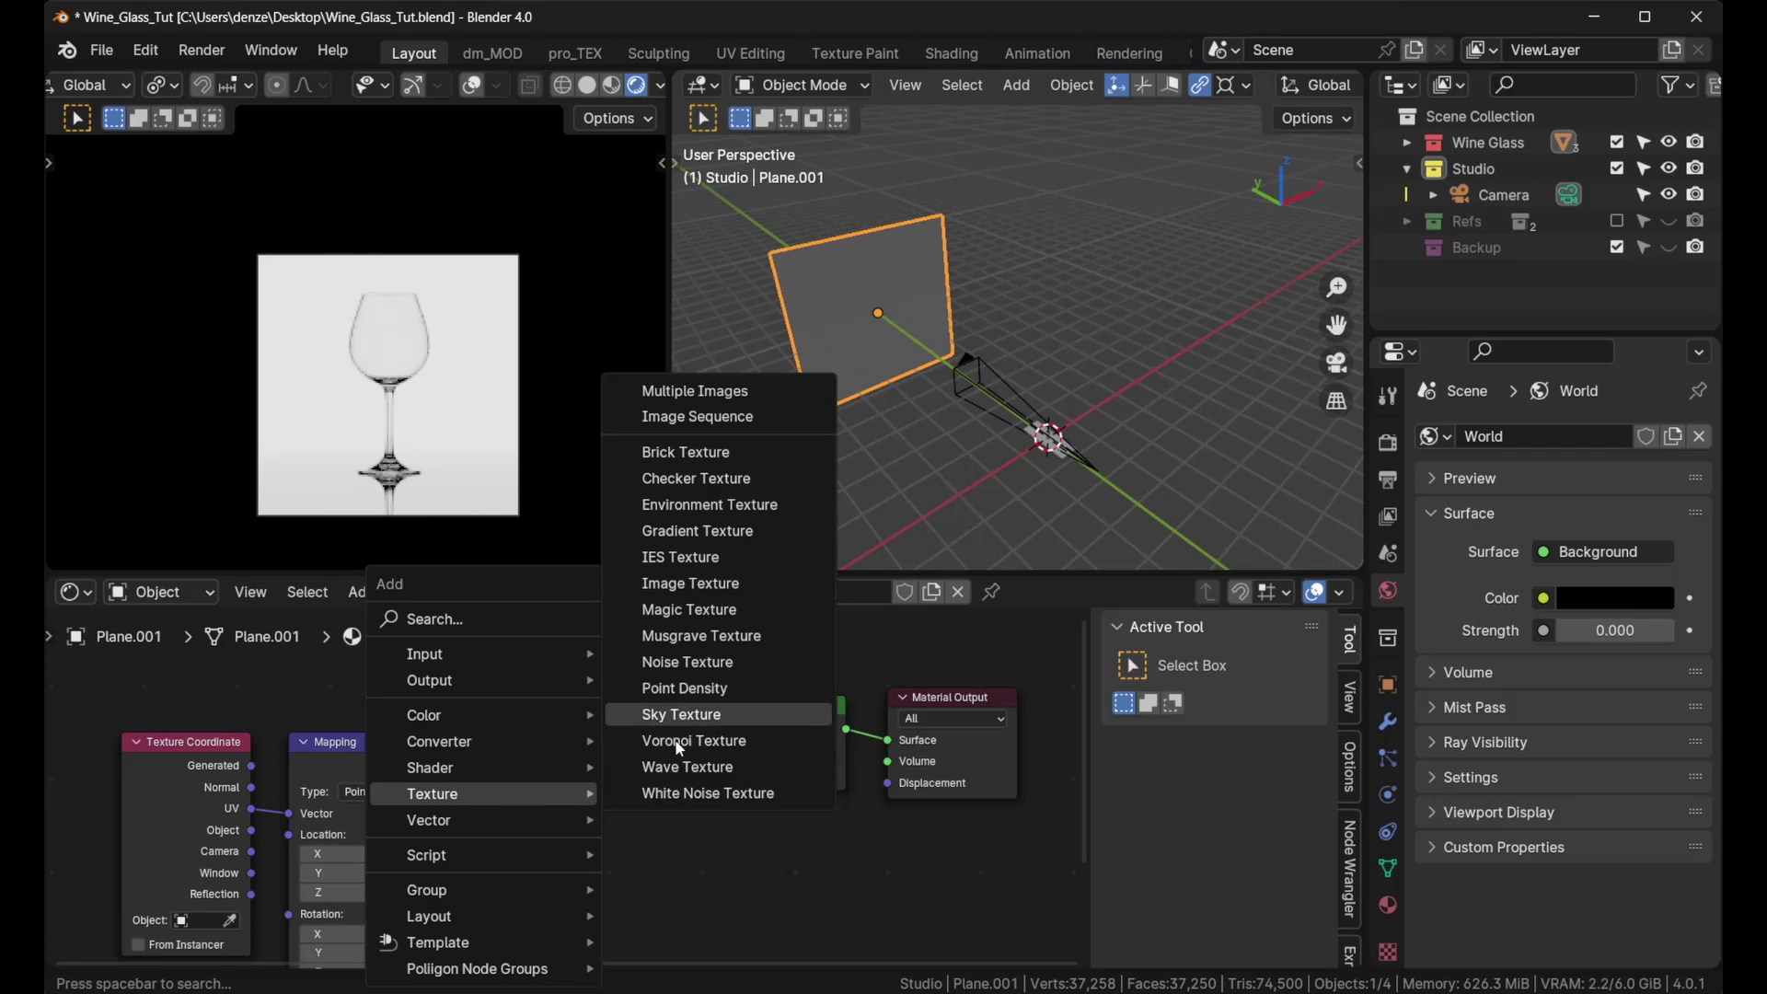
left_click(698, 531)
left_click(532, 707)
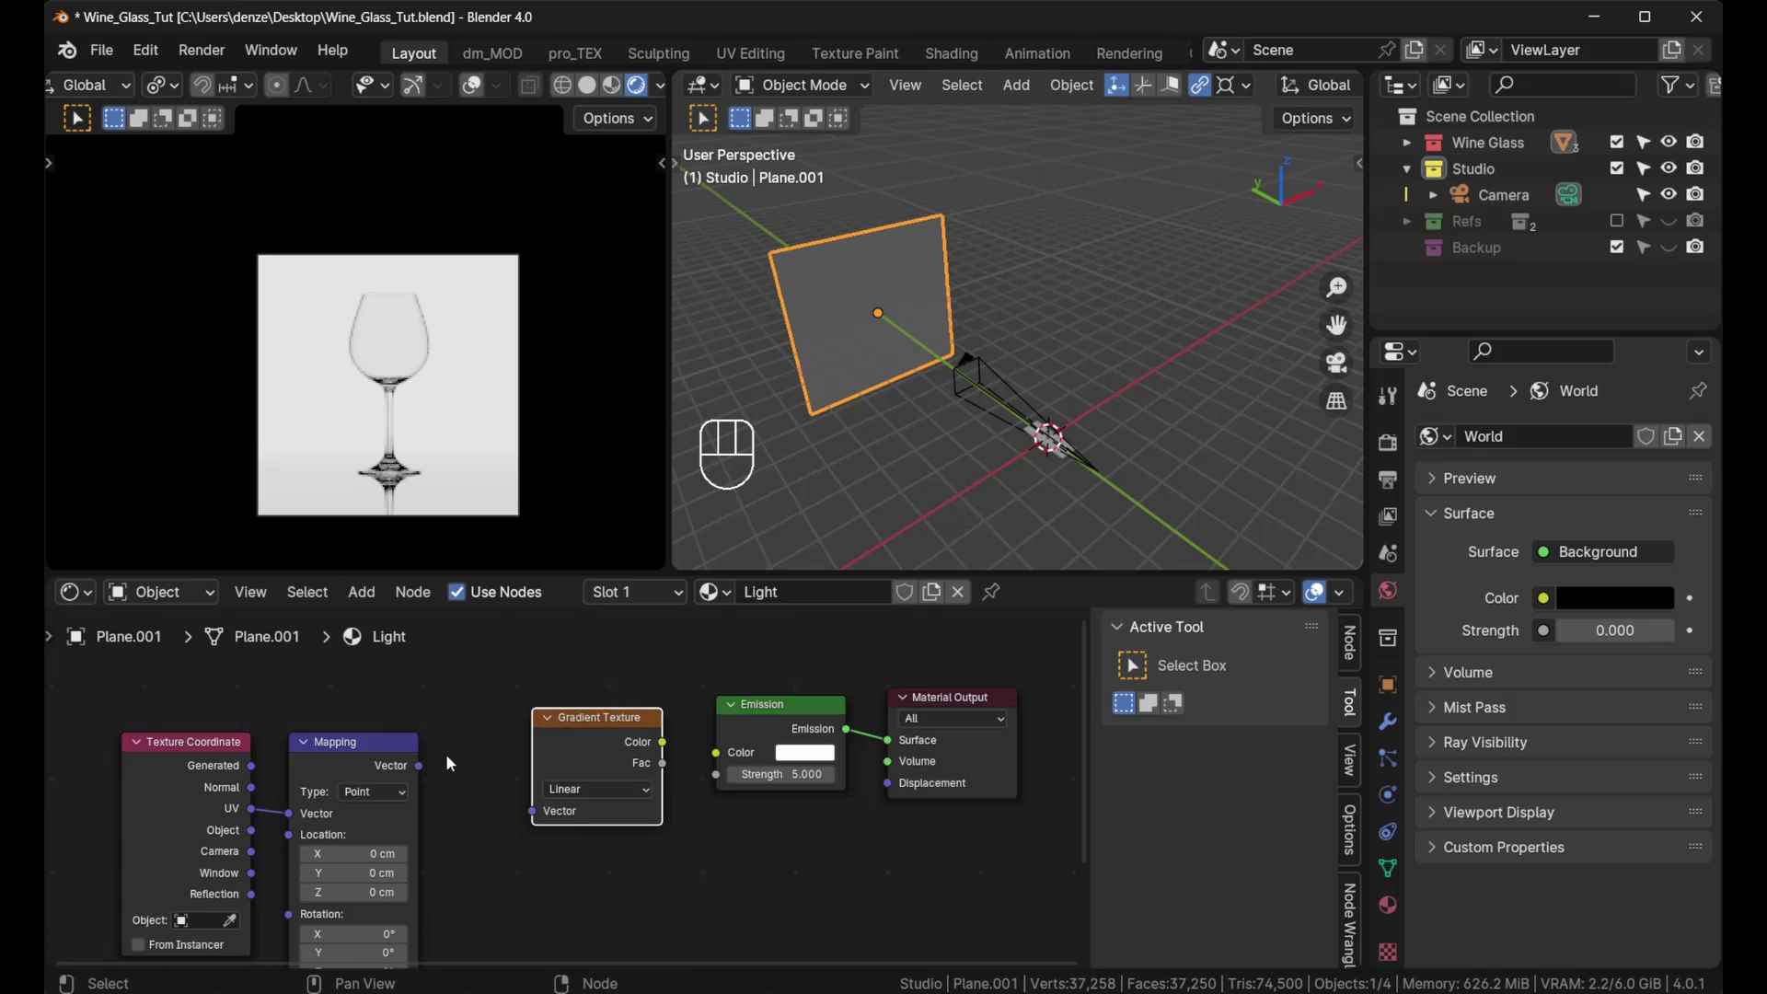
Step: Link the Generated coordinates to Mapping, the Mapping vector to the Gradient Texture, and the gradient's Color to the Emission Color
left_click_drag(256, 771, 313, 810)
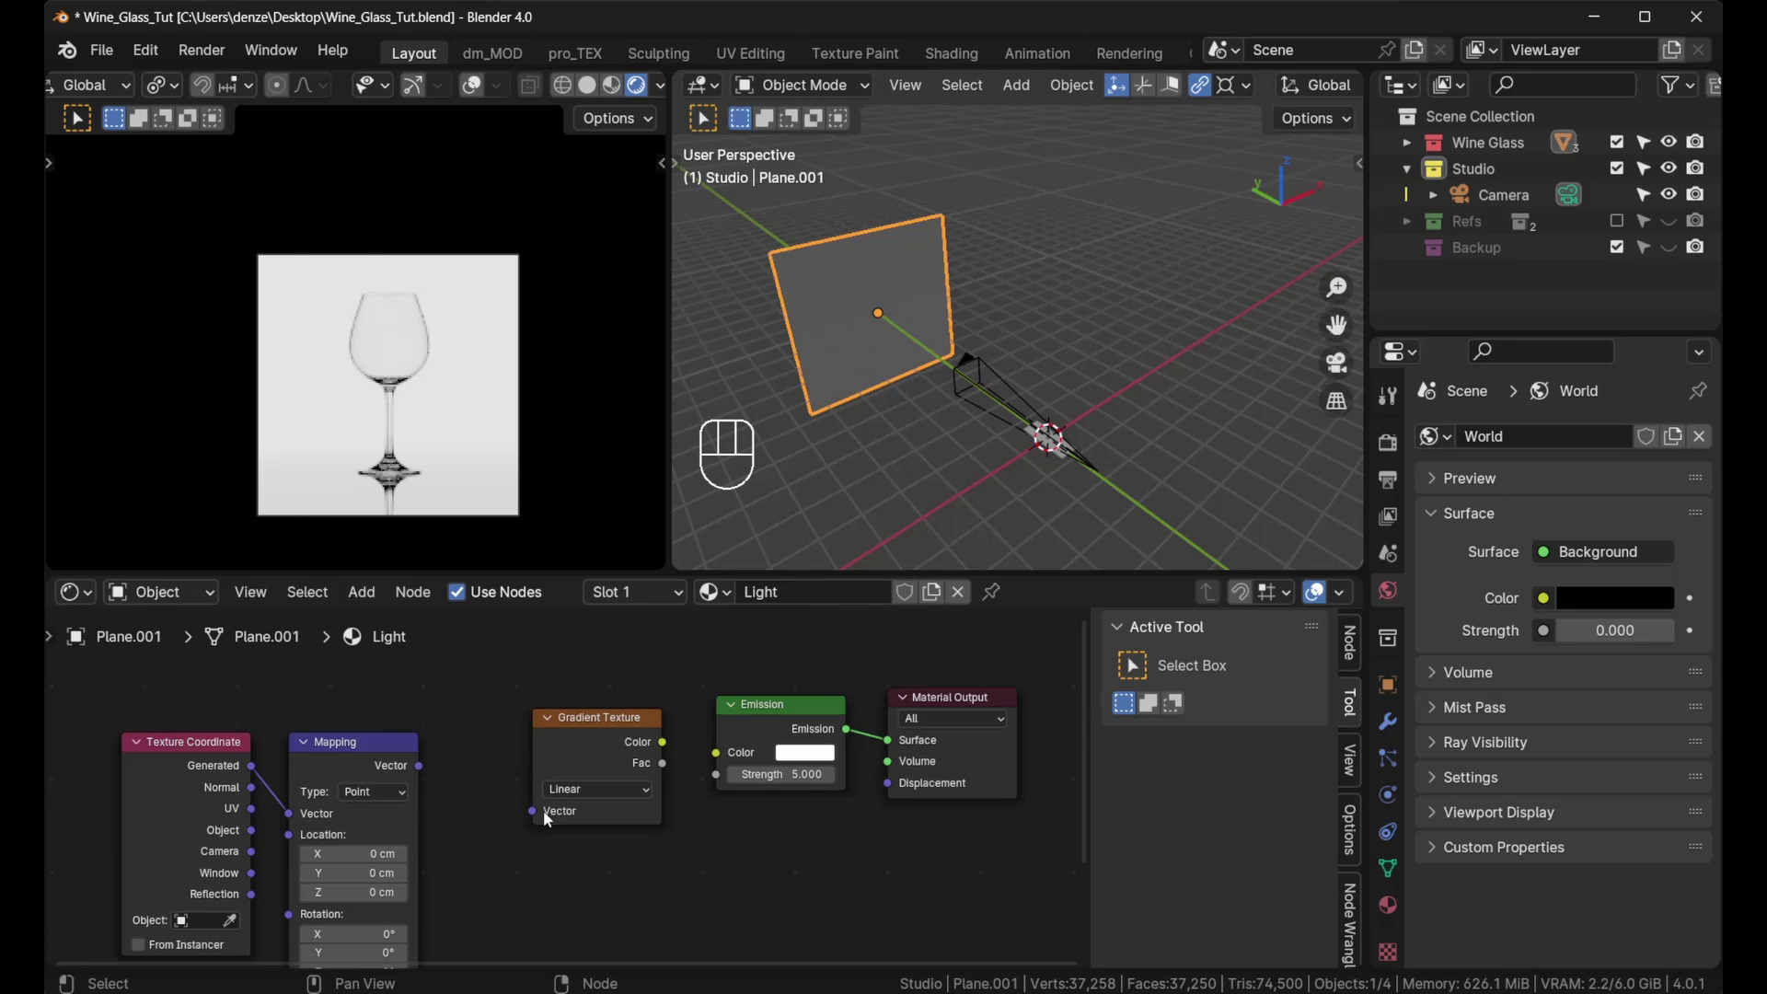
middle_click_drag(349, 783, 387, 745)
left_click_drag(438, 732, 551, 775)
left_click_drag(634, 704, 828, 716)
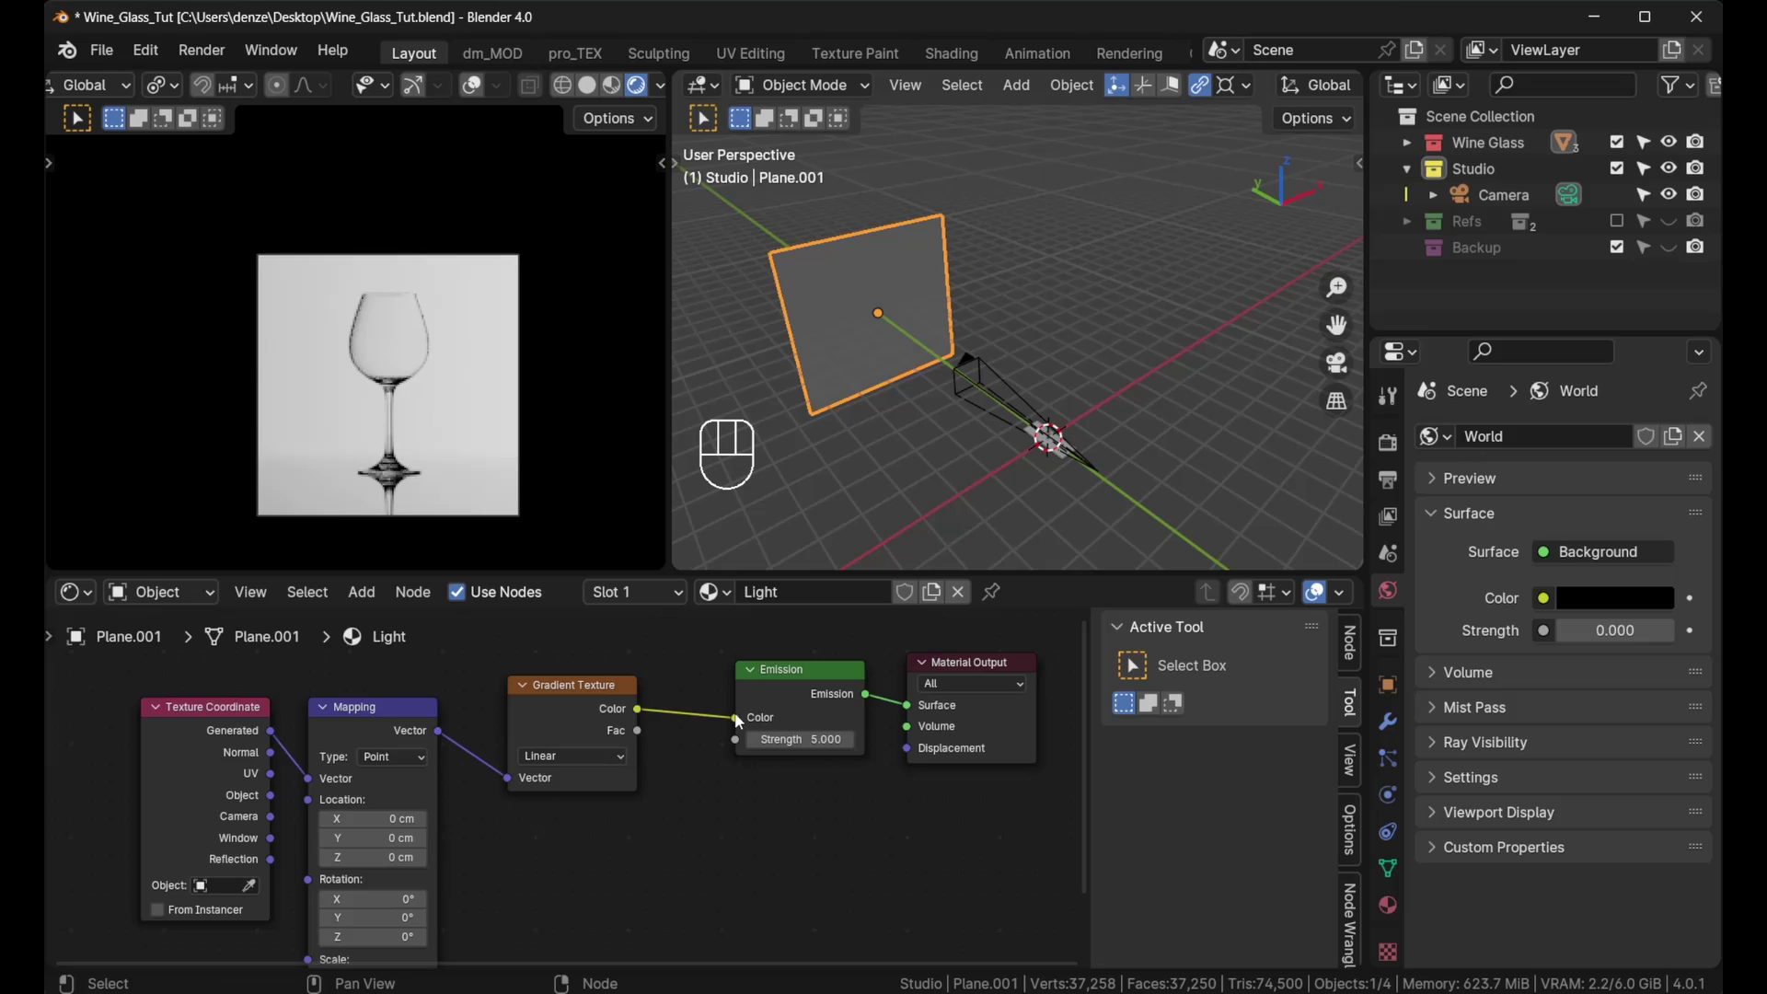
Step: Set the Gradient Texture's type to Quadratic Sphere
scroll(828, 716, "down", 1)
middle_click_drag(828, 716, 812, 745)
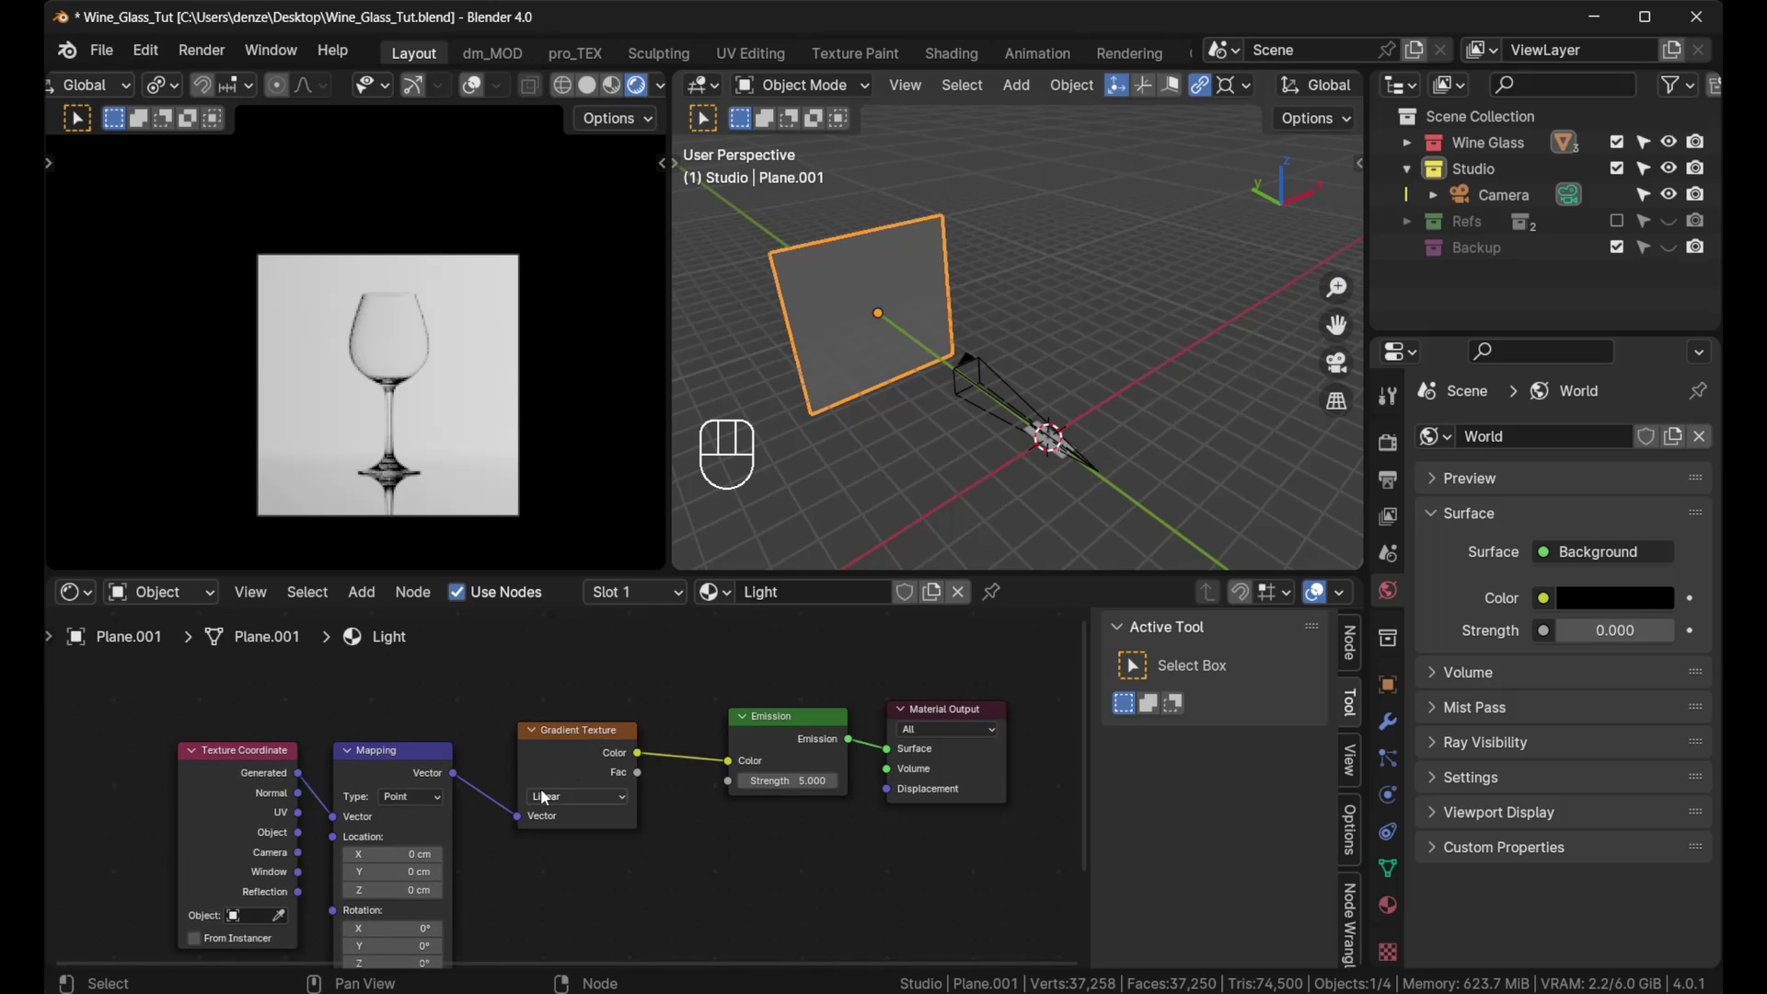
scroll(543, 796, "up", 1)
left_click(577, 799)
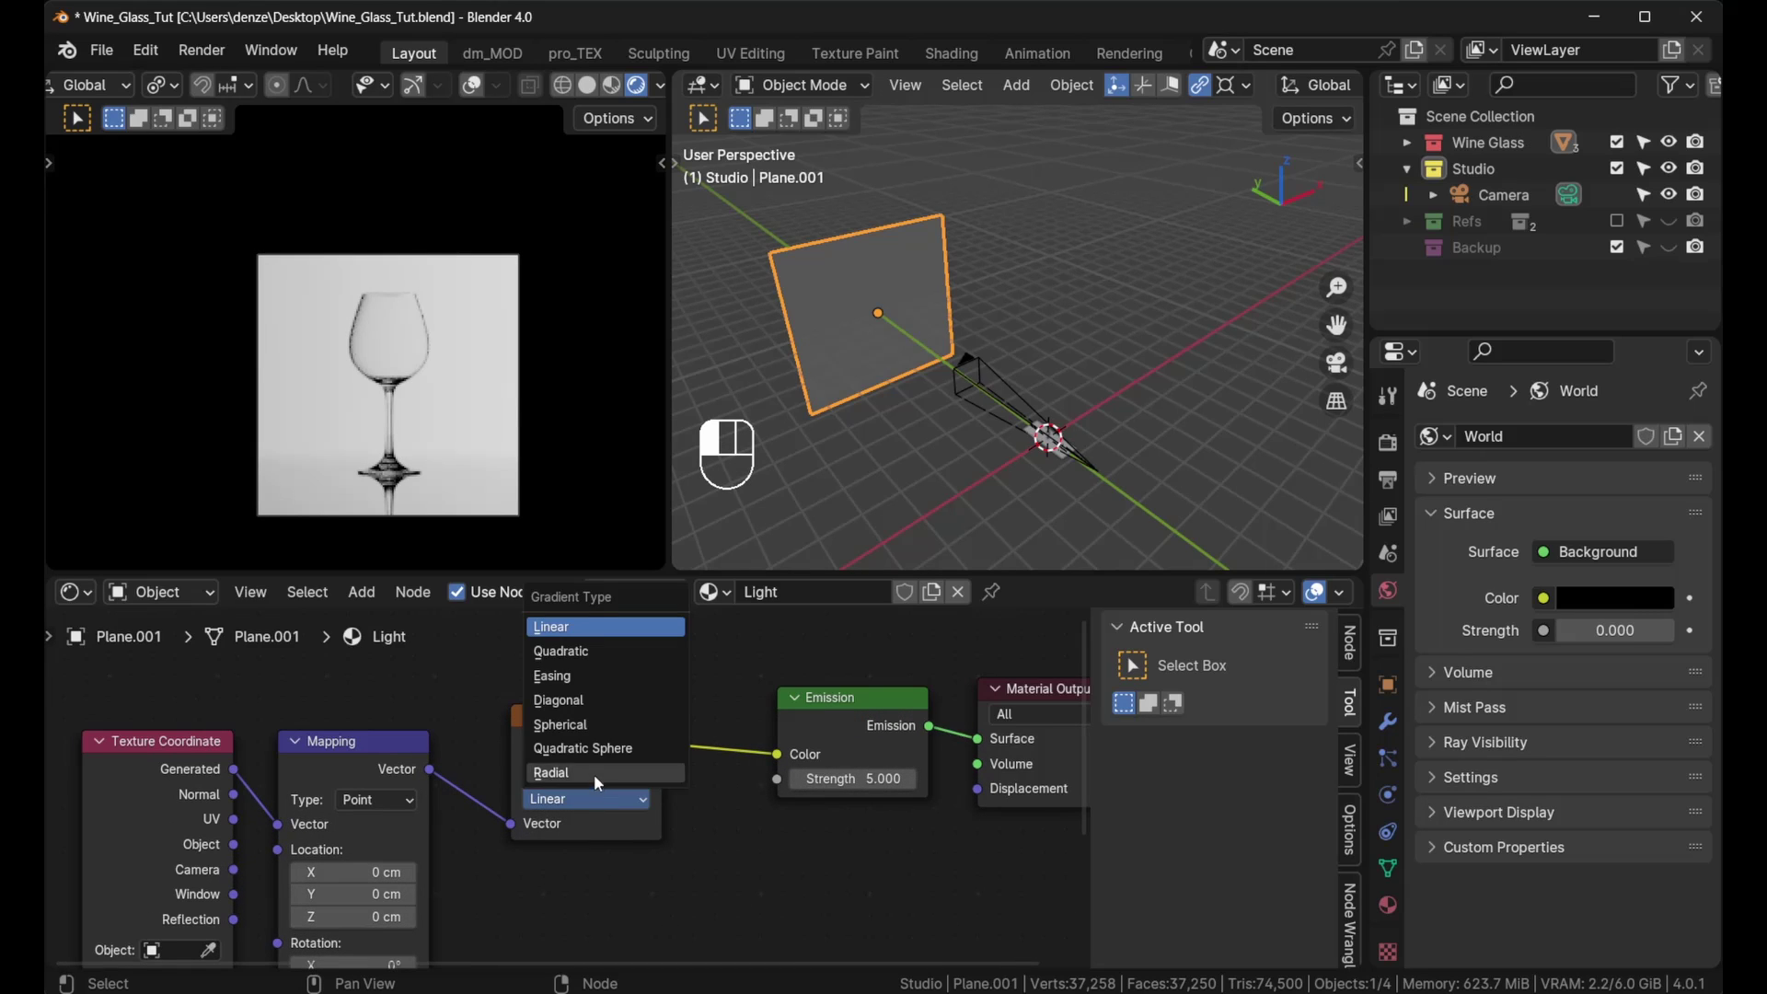
left_click(593, 746)
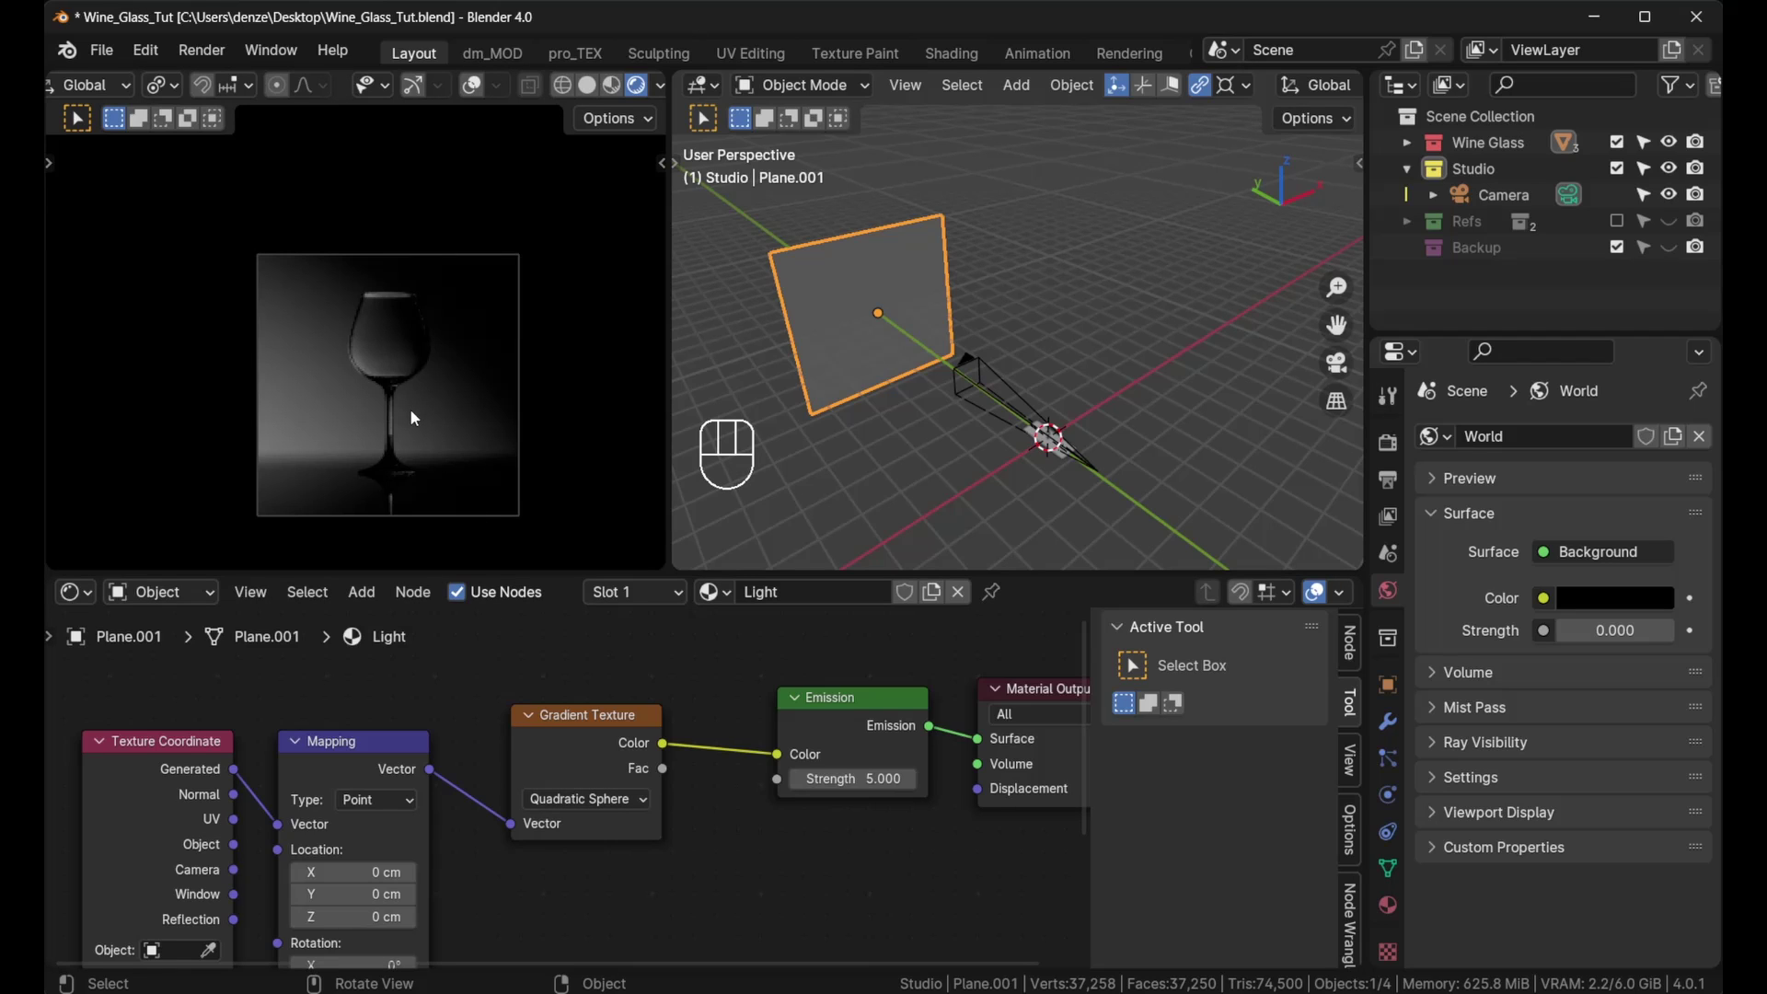
Step: Set the Light material's Emission strength to 200 and save the file
left_click(851, 779)
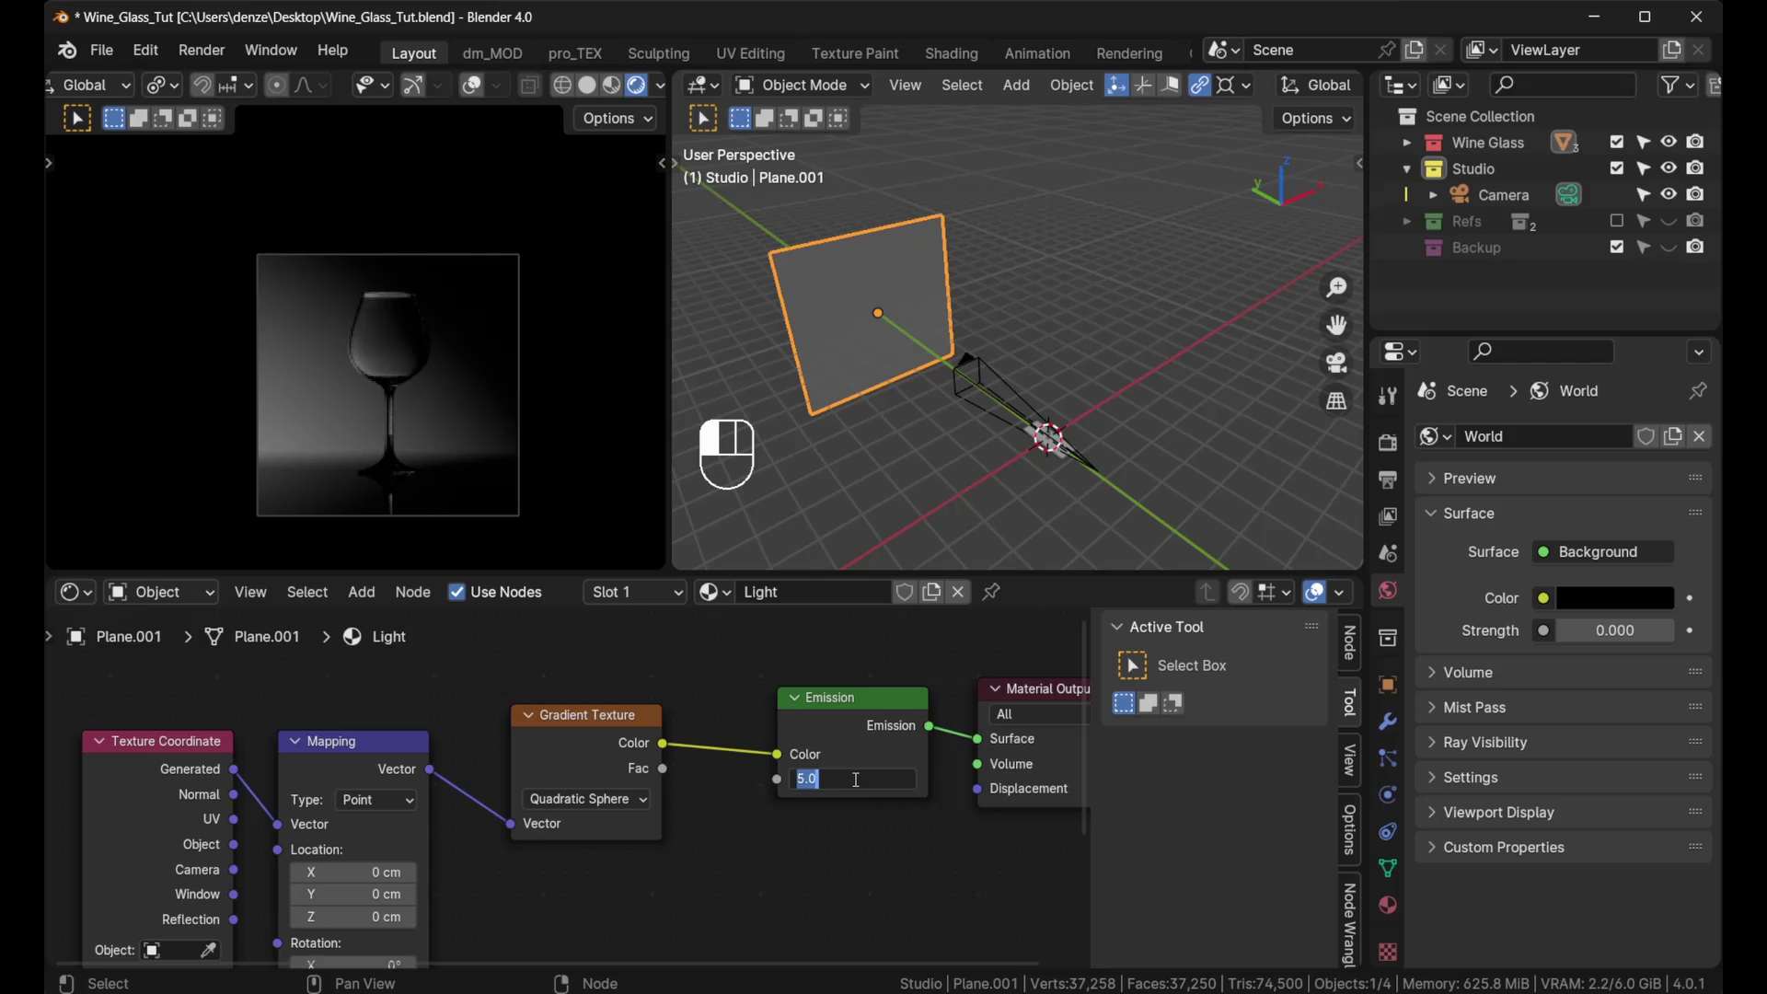
type("200")
key("Return")
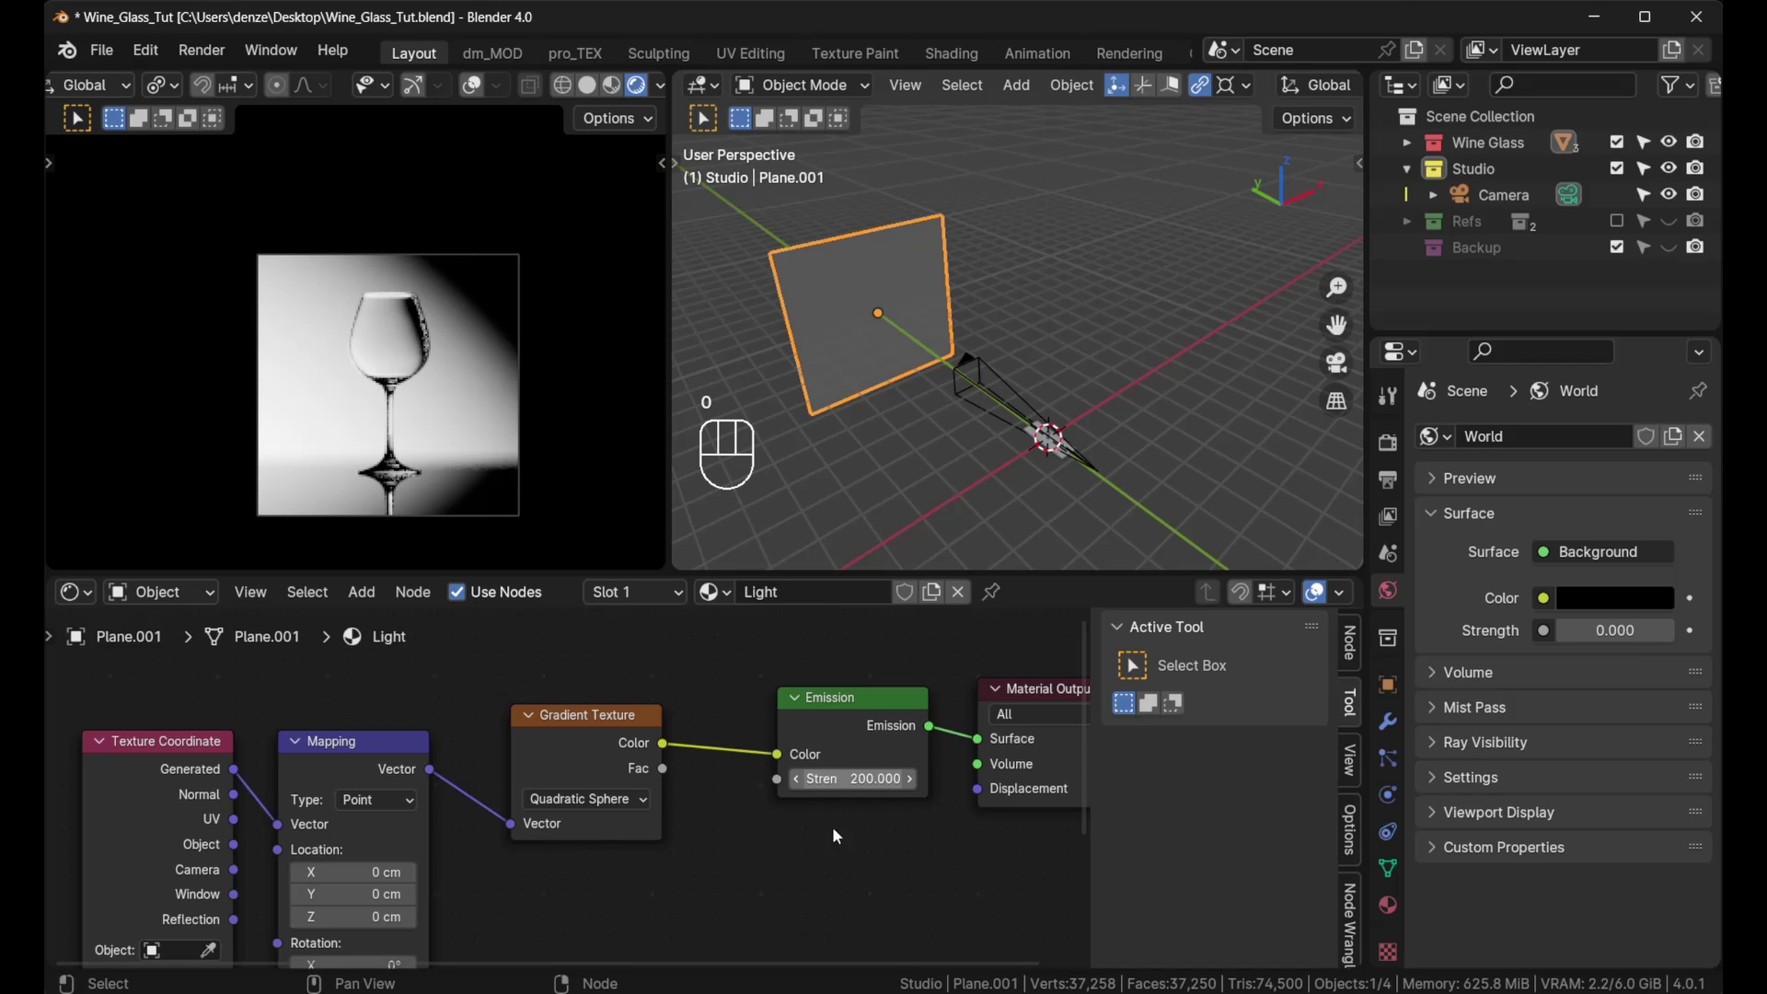
key("ctrl+s")
Step: Check the lit glass in the camera preview and add a mesh plane at the base of the wine glass
scroll(408, 346, "up", 3)
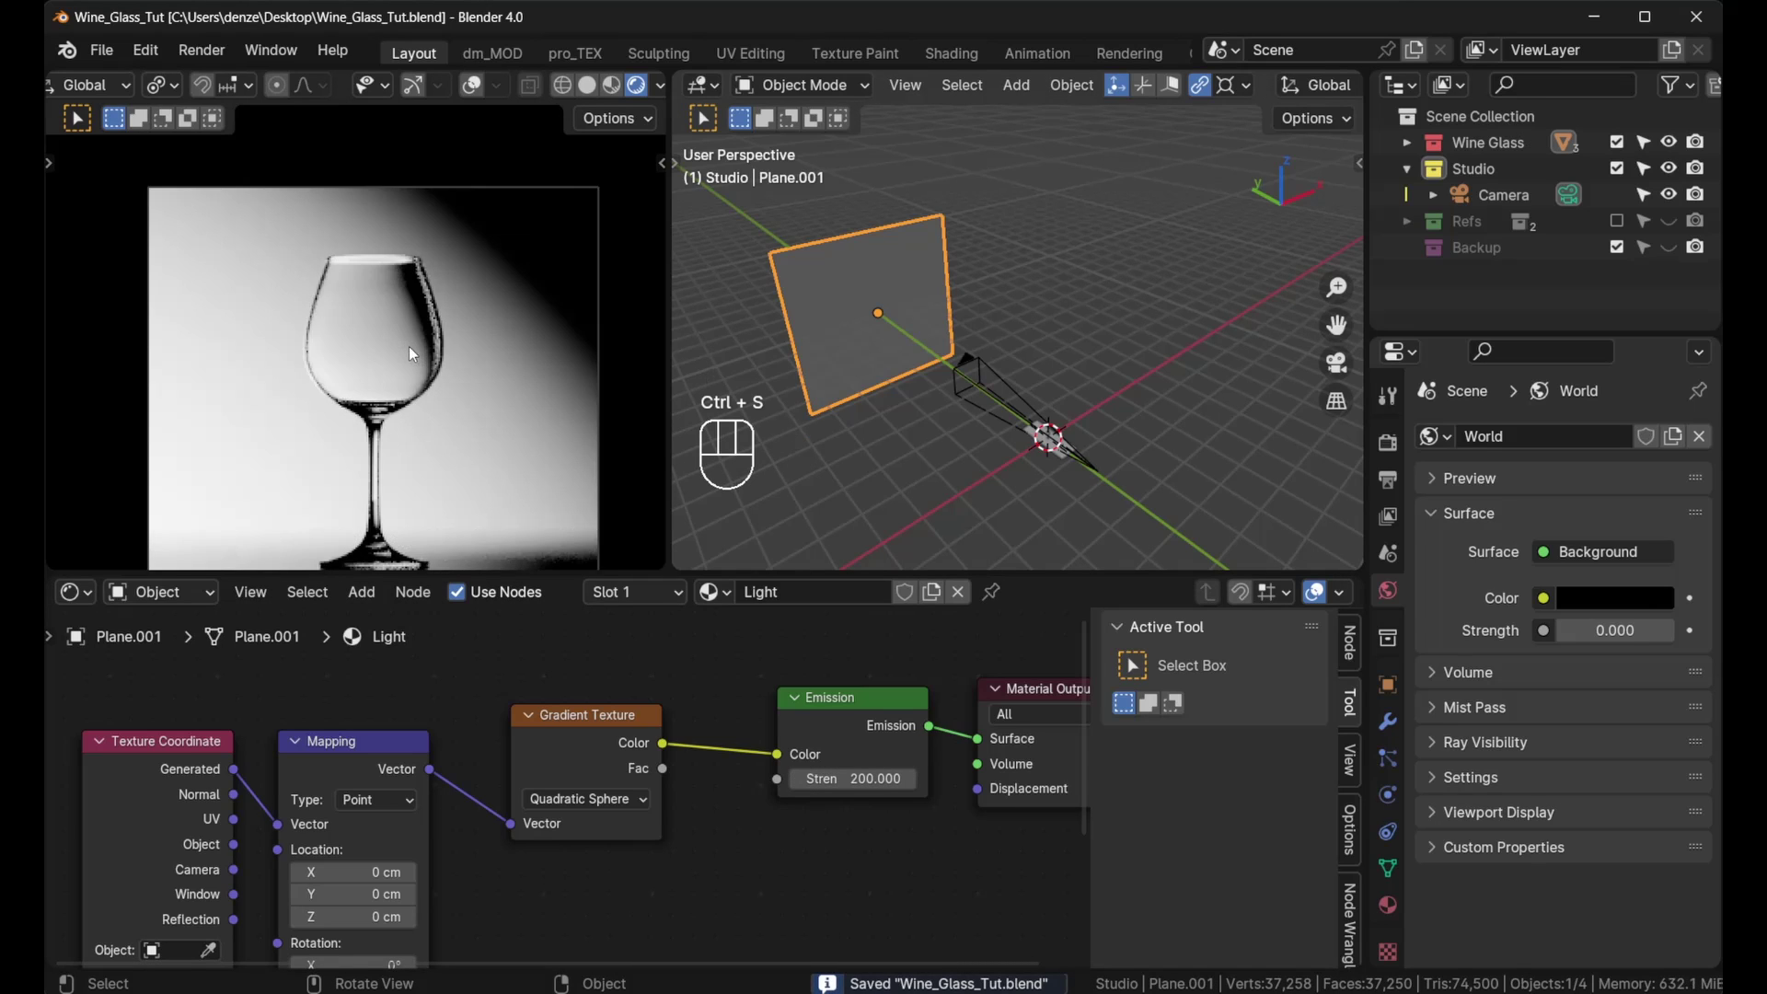
scroll(410, 341, "up", 1)
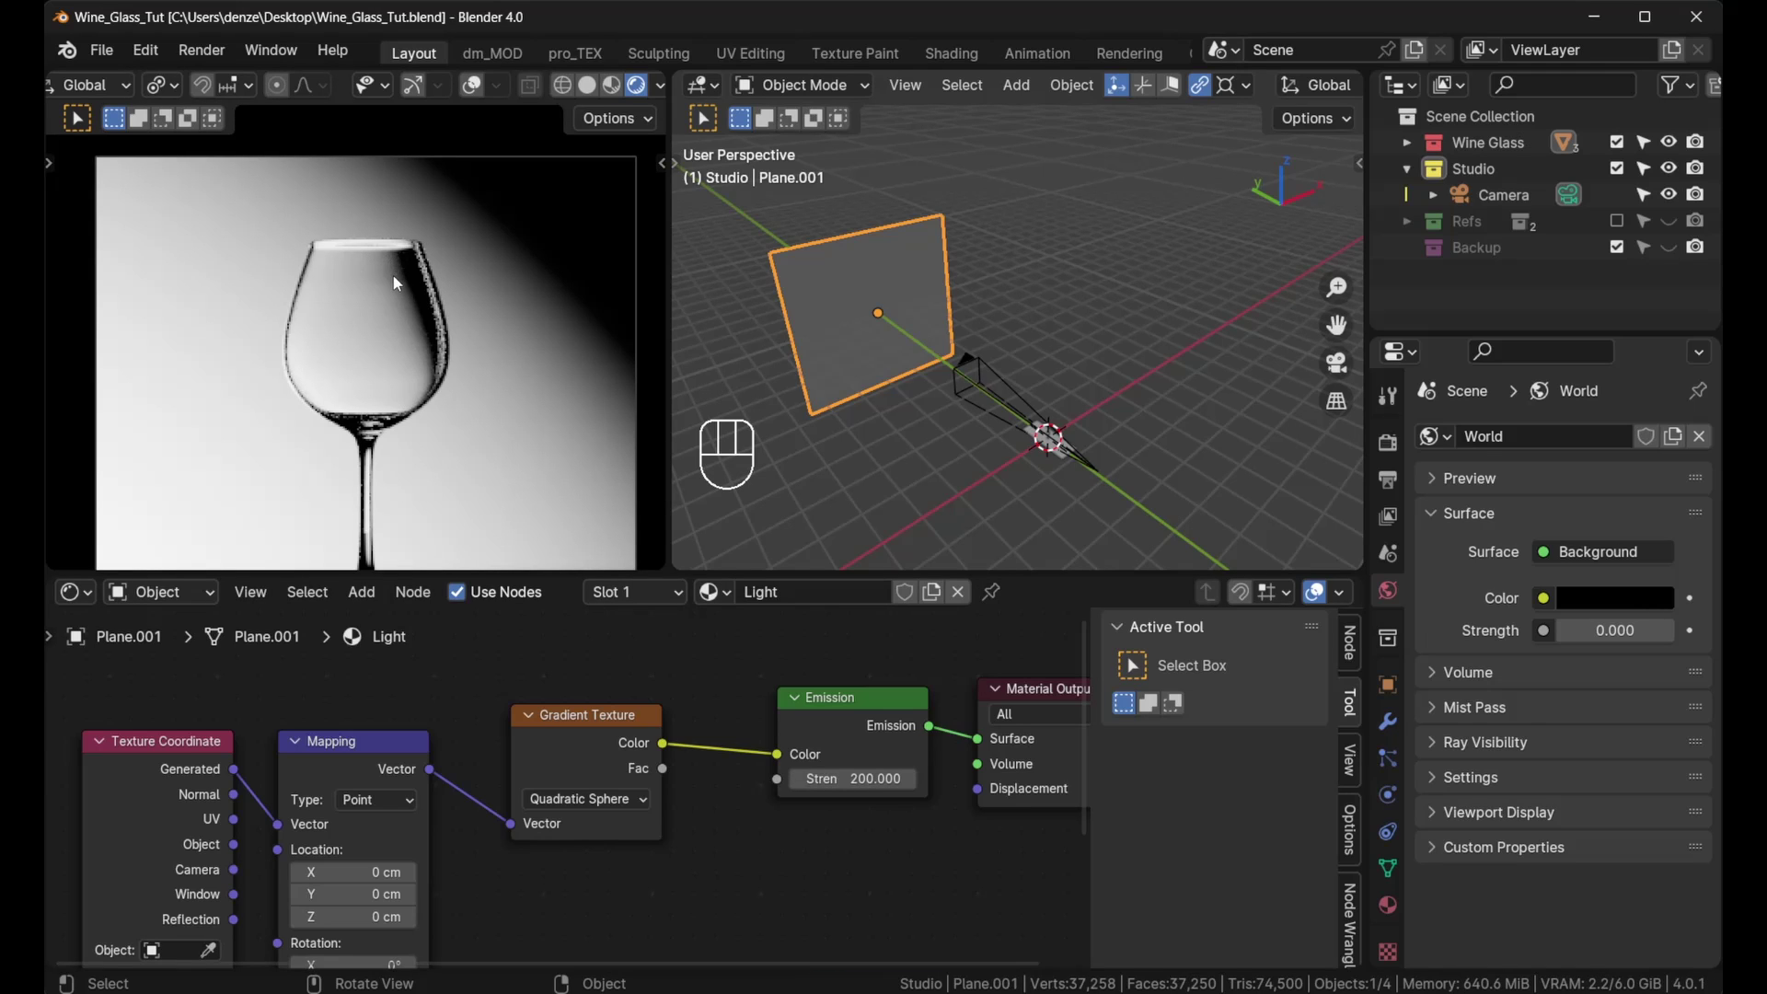
scroll(393, 278, "down", 3)
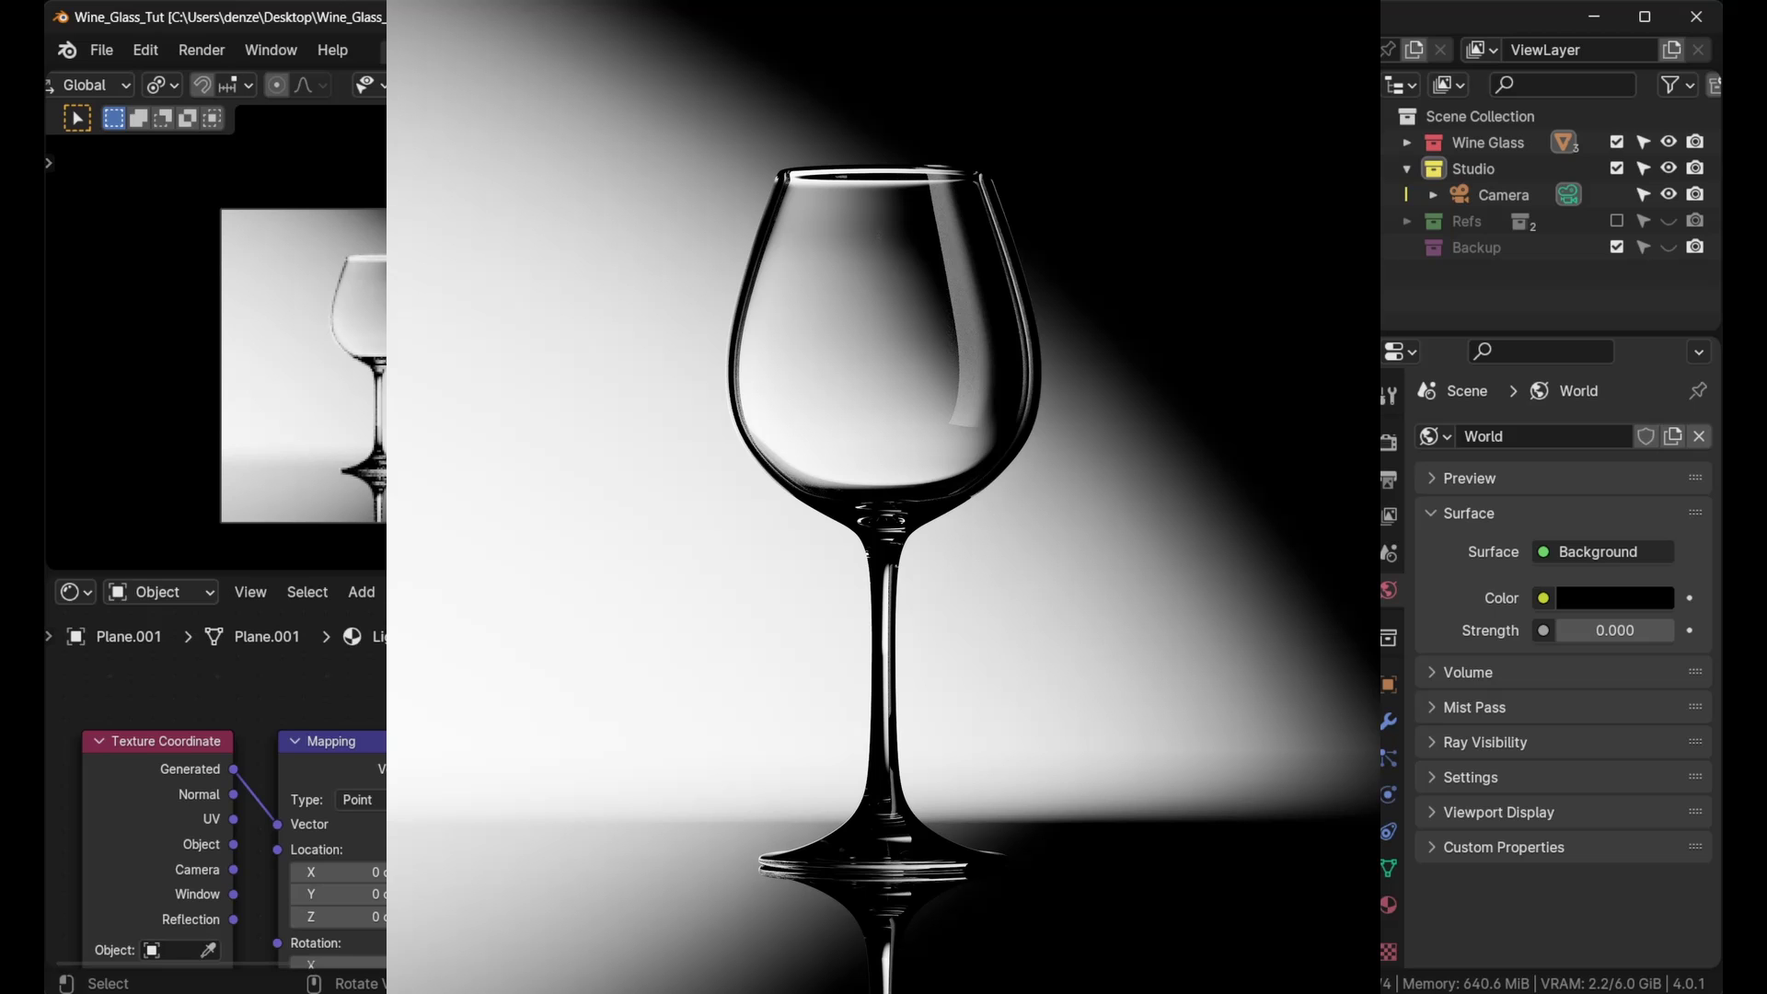
scroll(1062, 439, "up", 4)
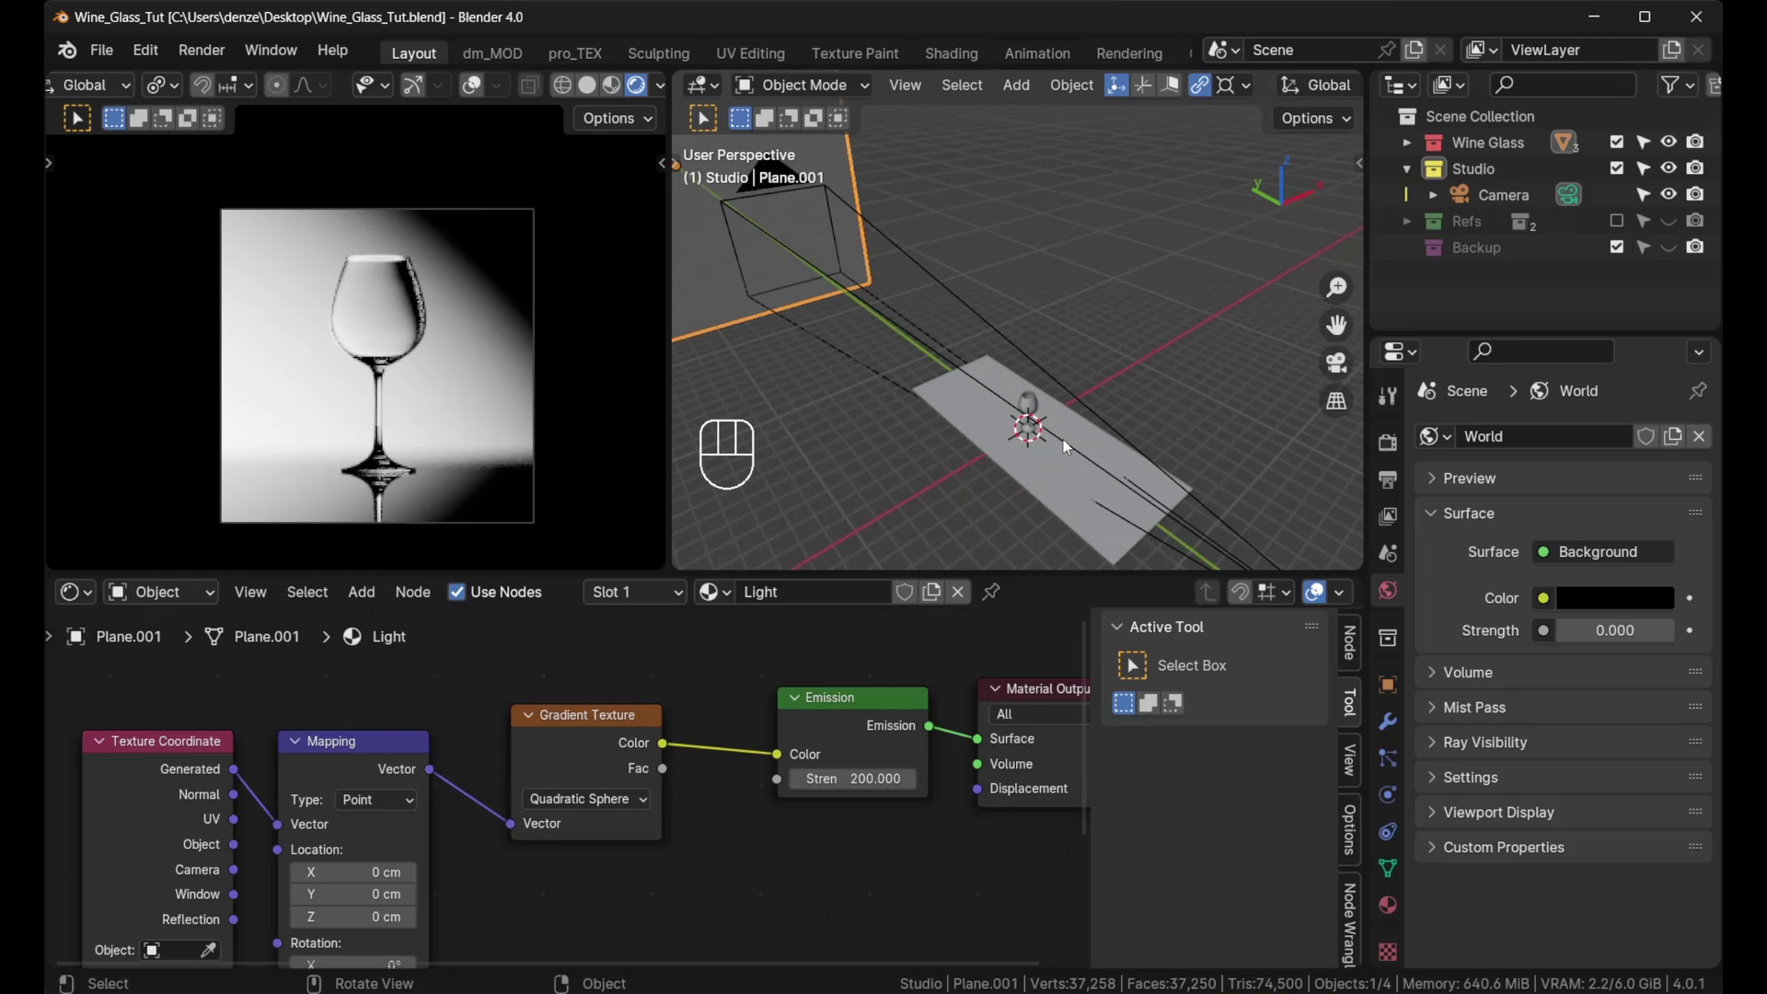
scroll(1053, 418, "down", 6)
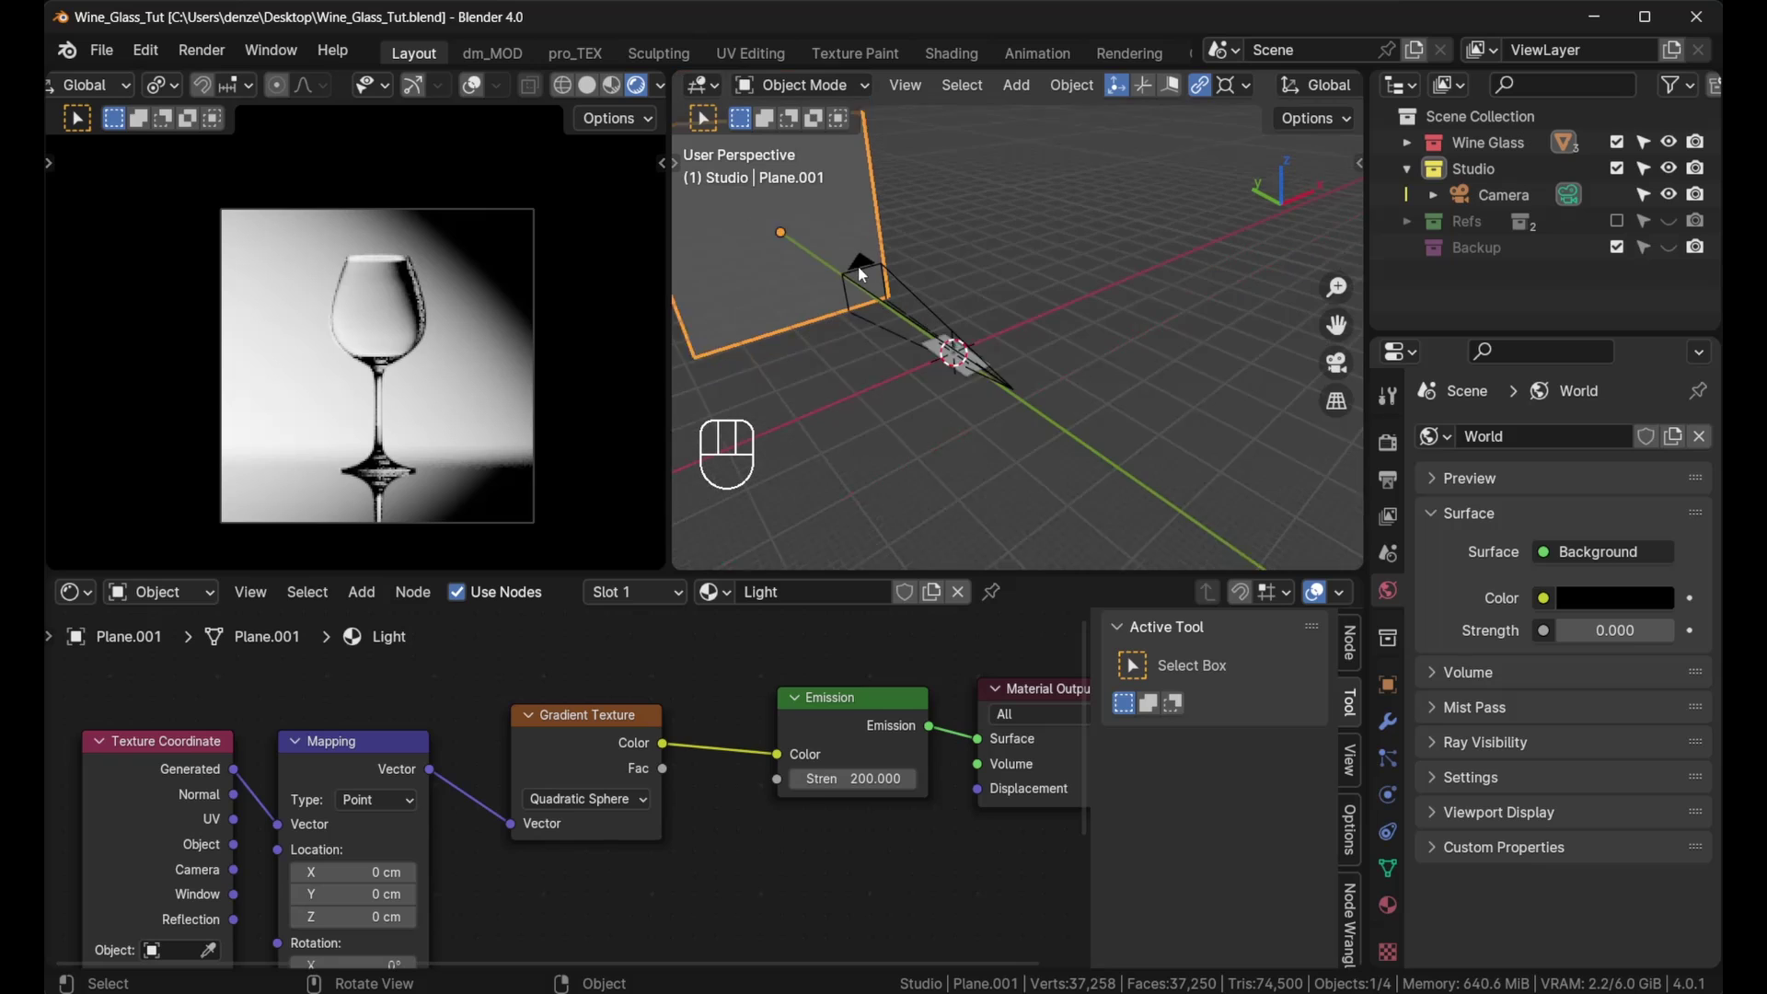
scroll(923, 338, "up", 3)
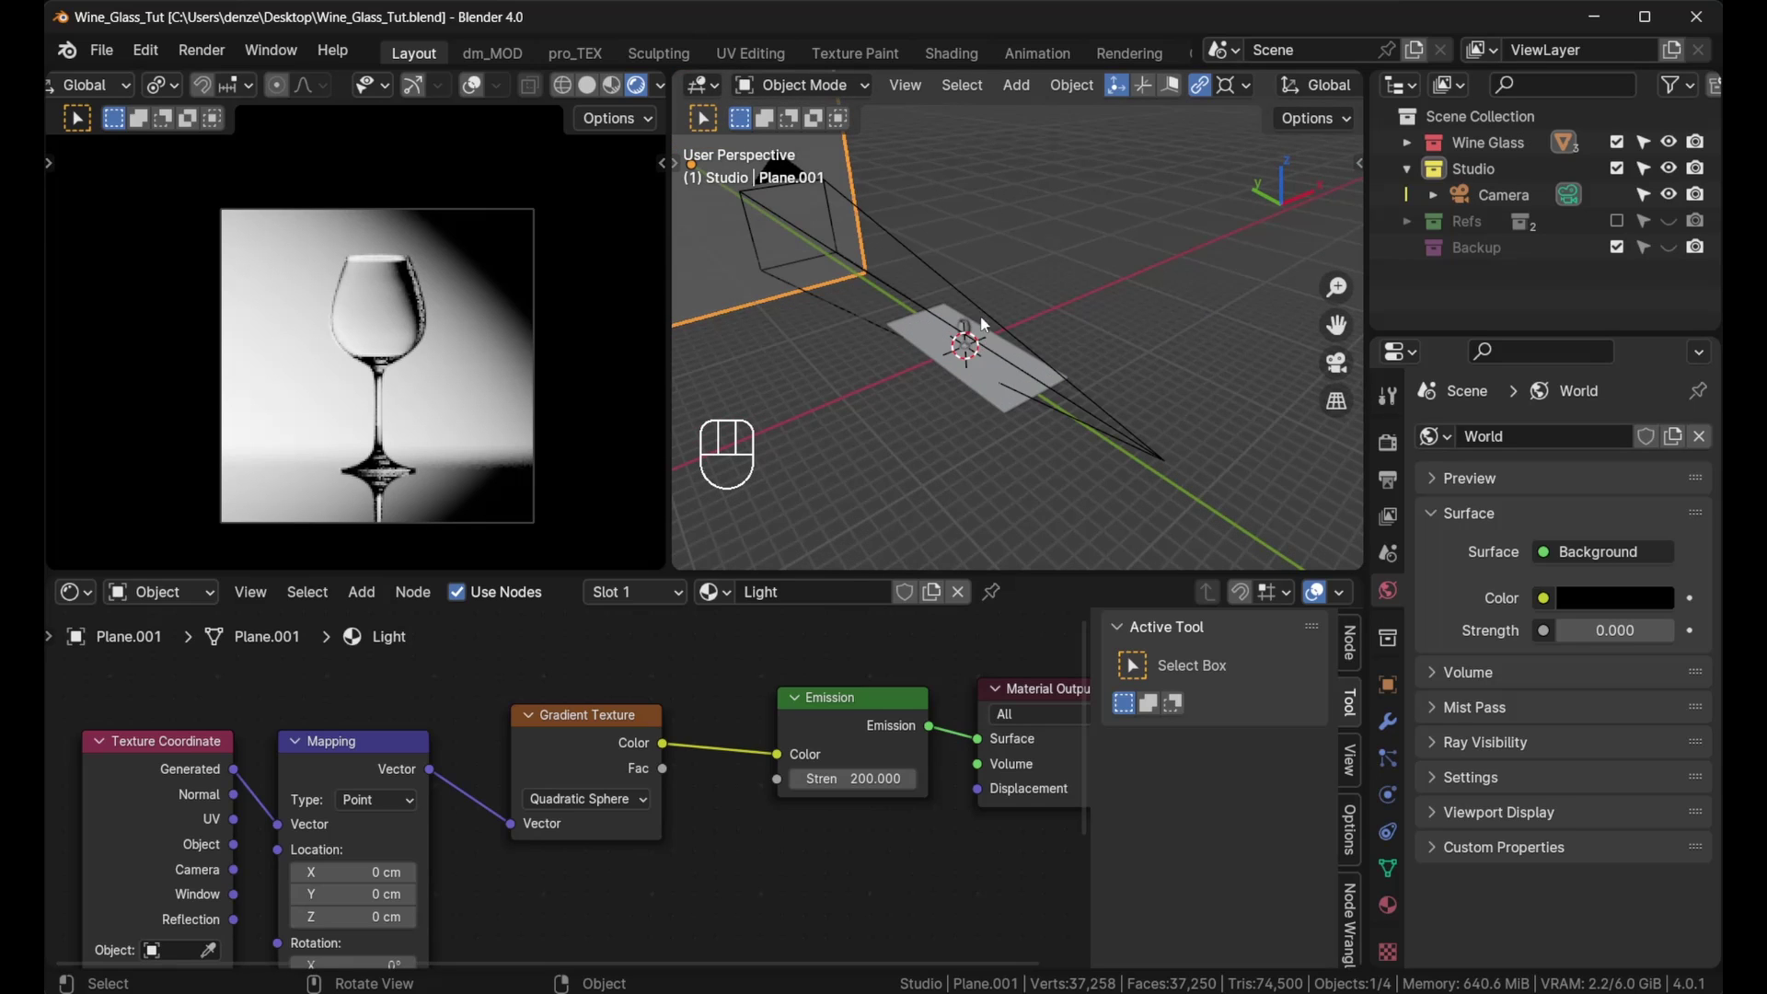
key("shift+a")
mouse_move(981, 328)
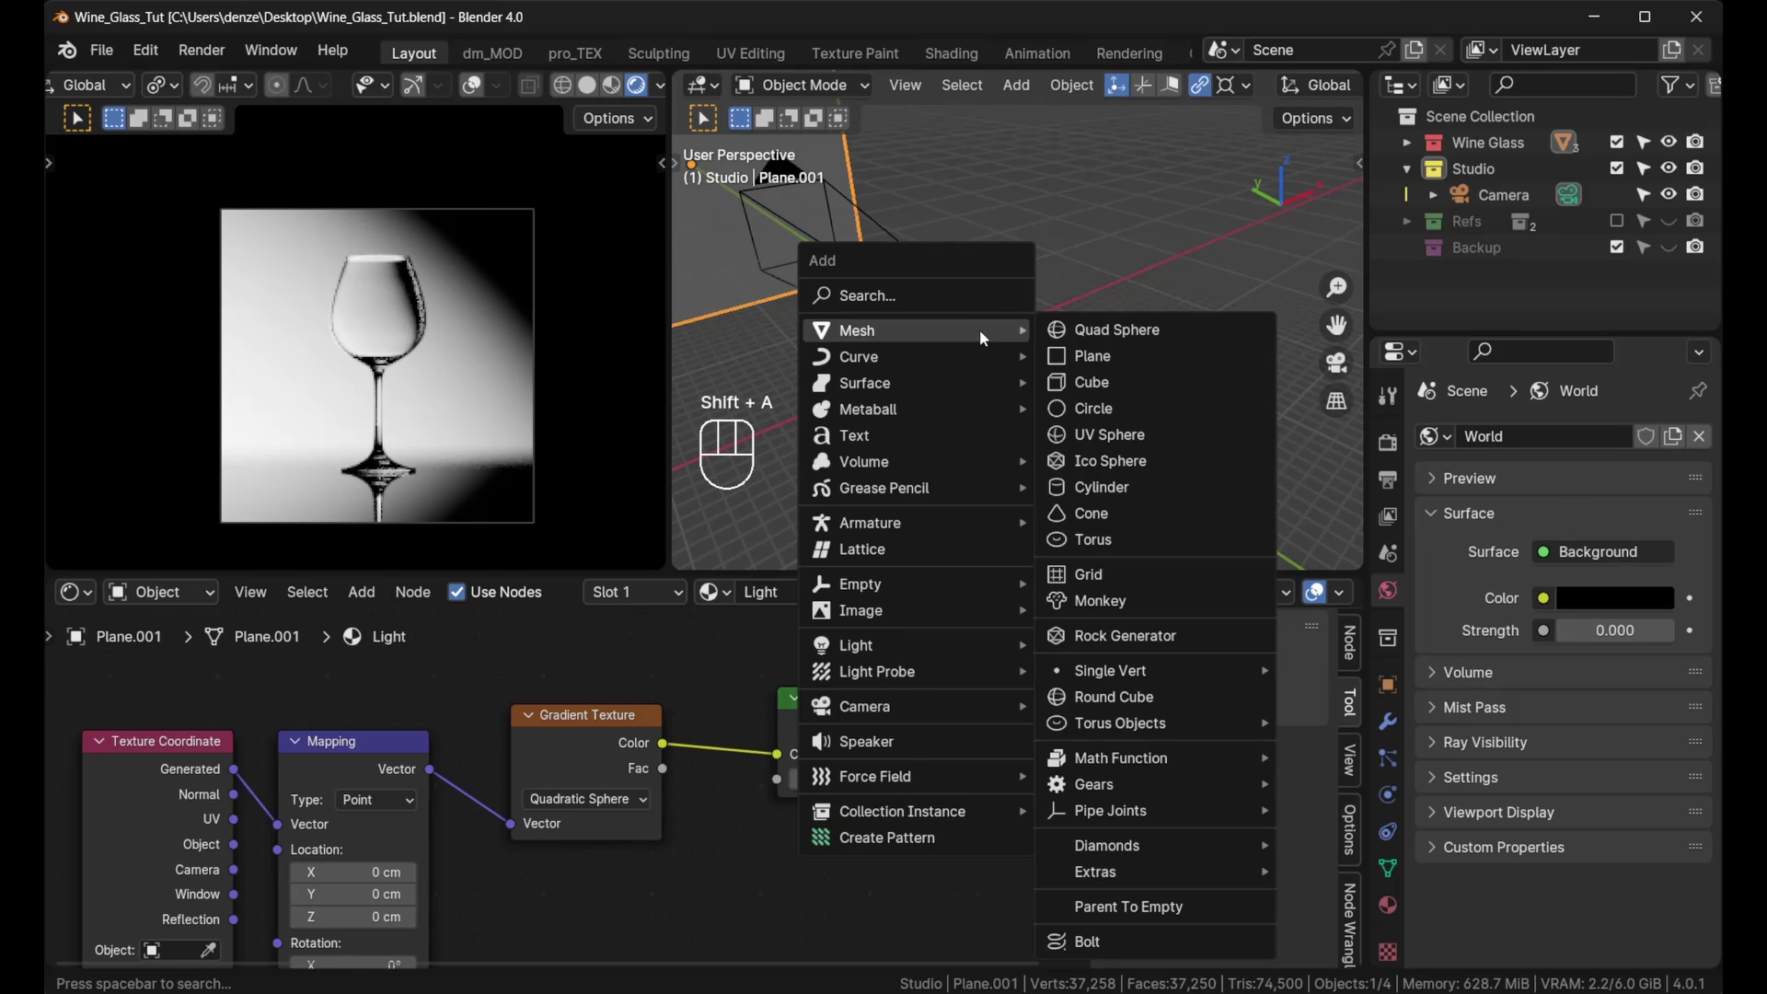
left_click(1074, 357)
scroll(963, 339, "up", 5)
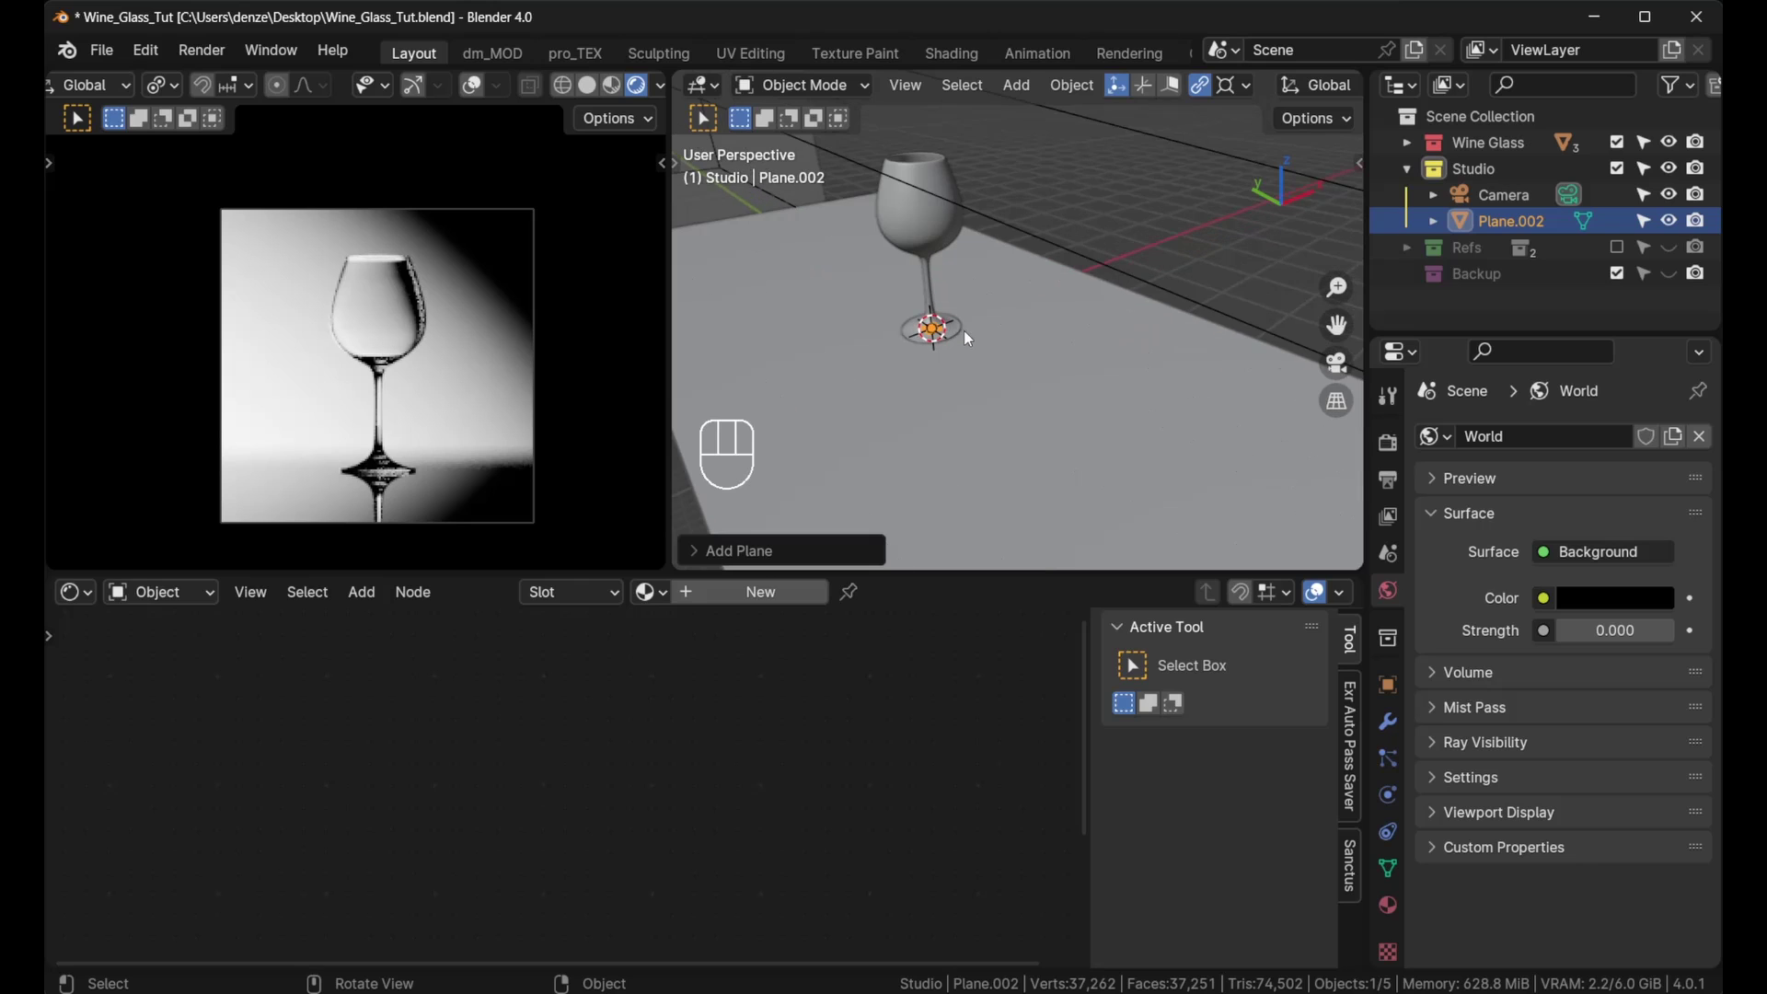
Step: Scale the new plane up until it spreads well beyond the glass base and apply its scale
key("s")
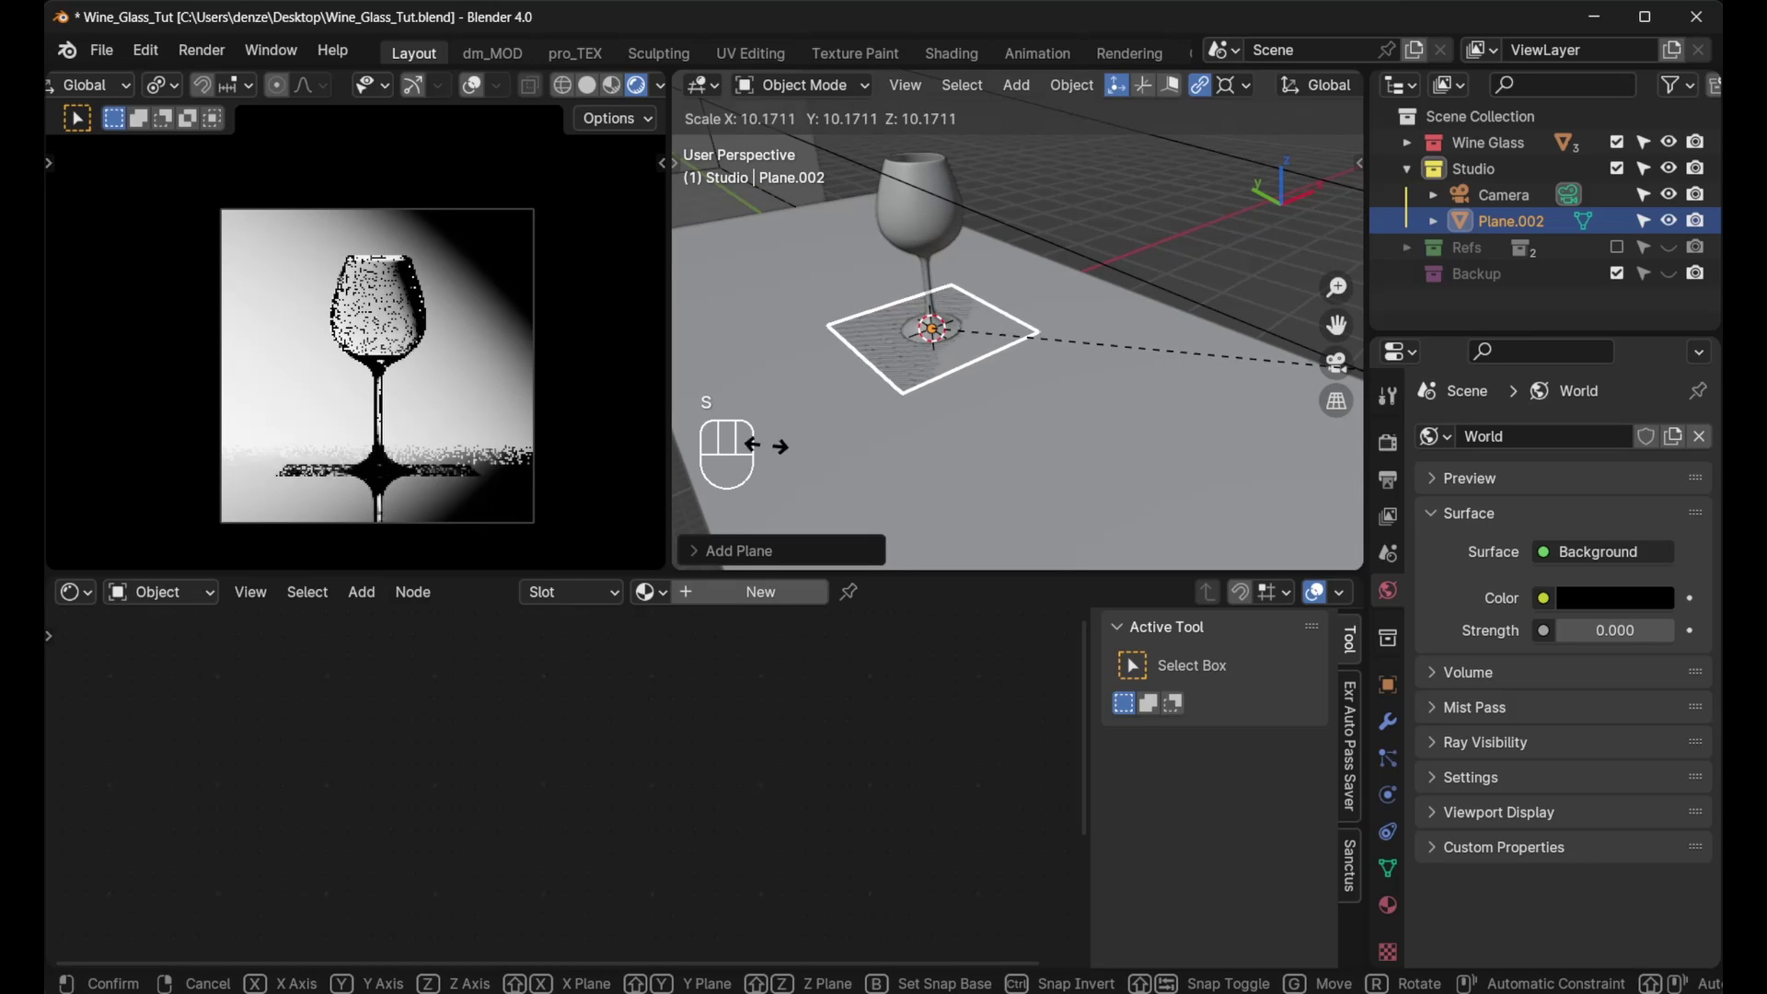
left_click(1023, 417)
key("s")
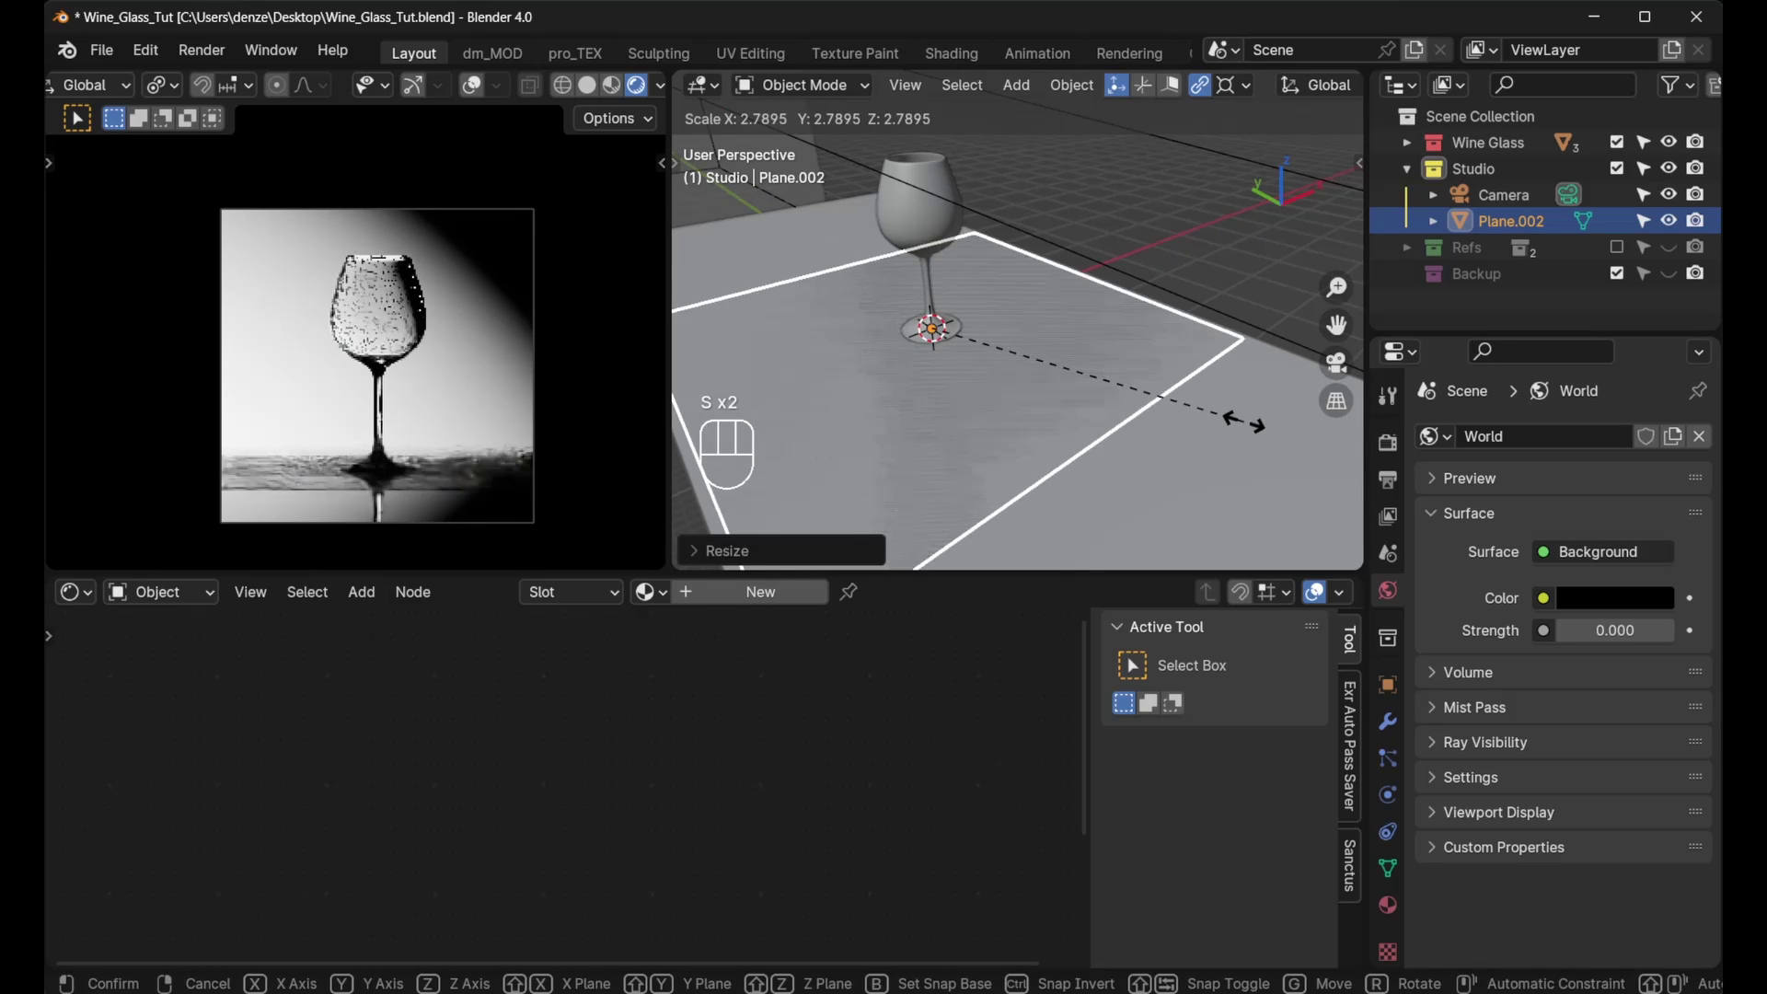
left_click(1173, 414)
key("ctrl+a")
left_click(1149, 458)
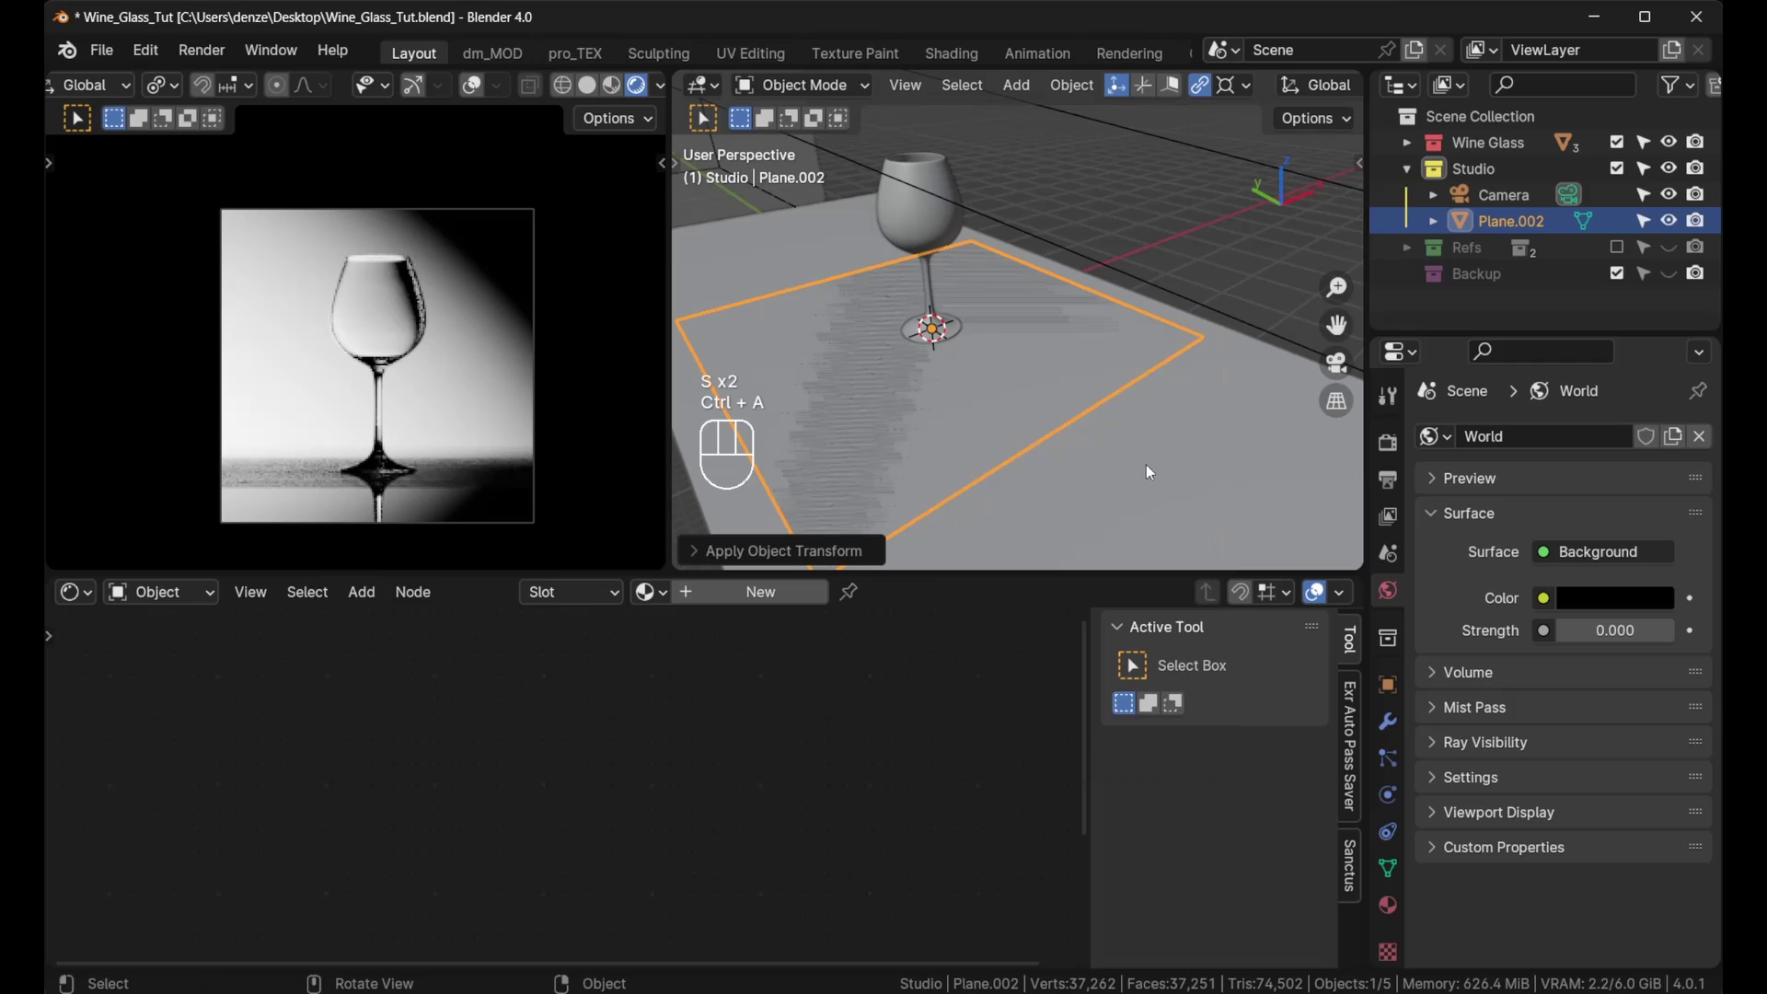
Step: Stand the plane upright by rotating it 90° around the global X axis
scroll(1091, 406, "down", 2)
key("r")
key("x")
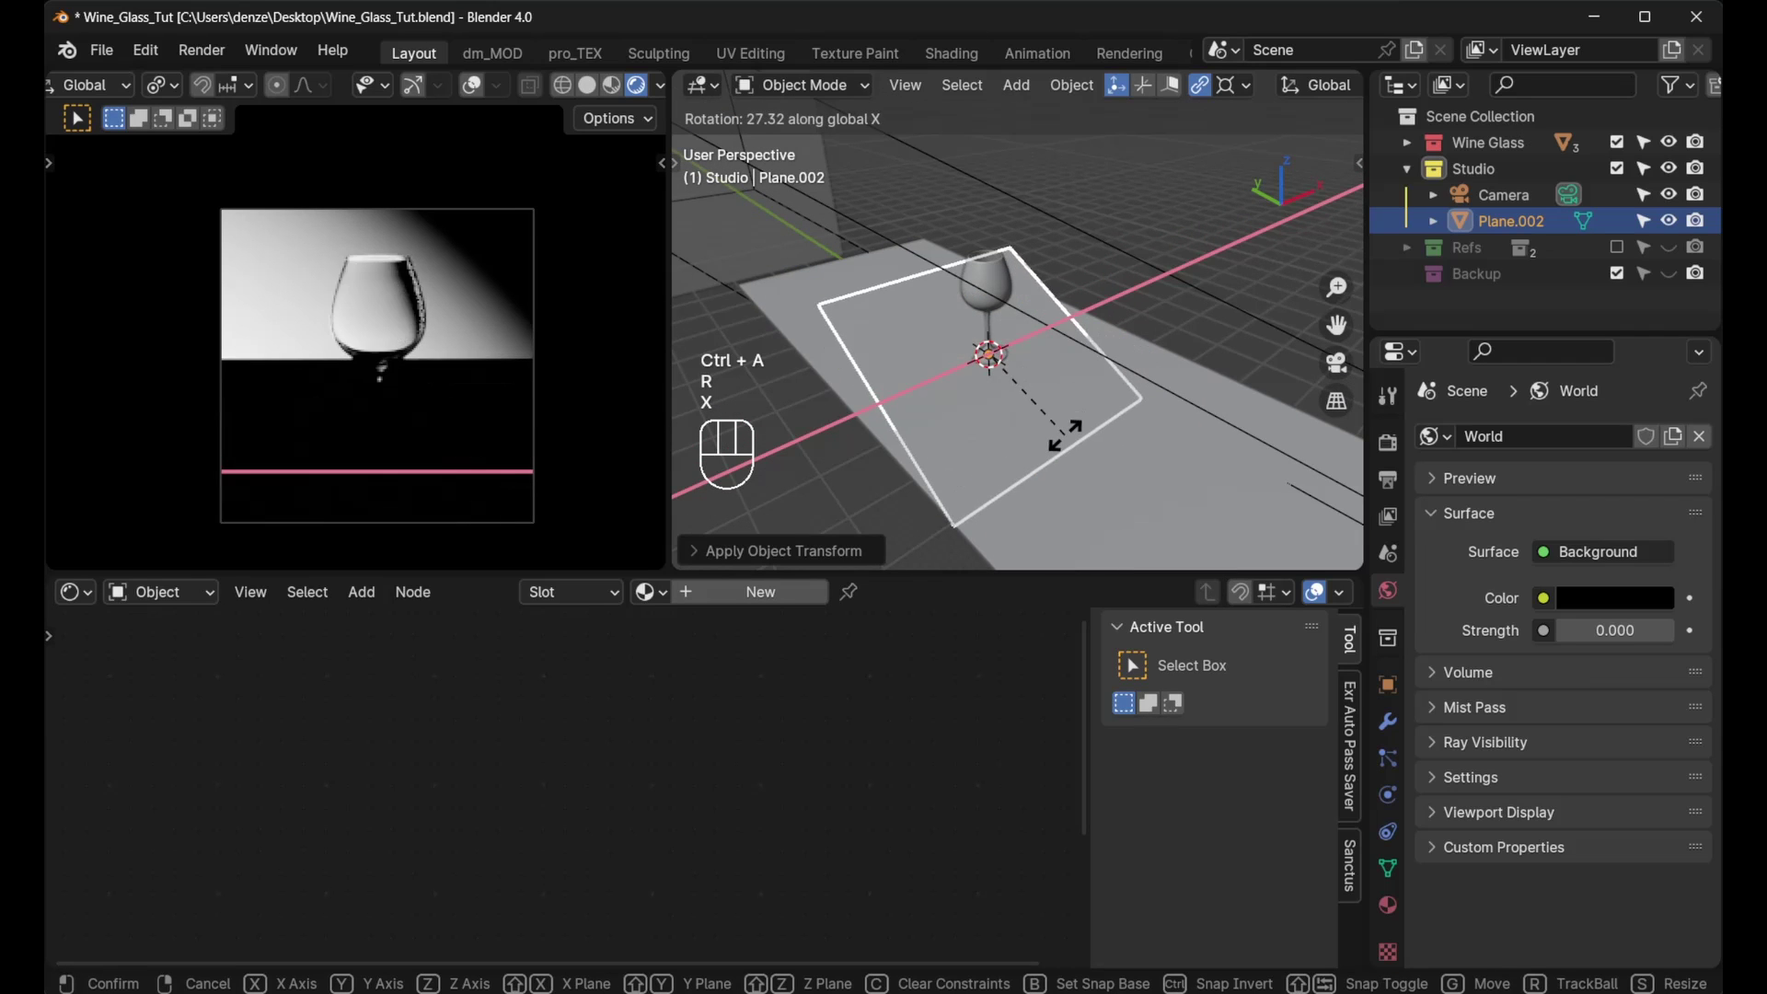
key("9")
key("0")
key("Return")
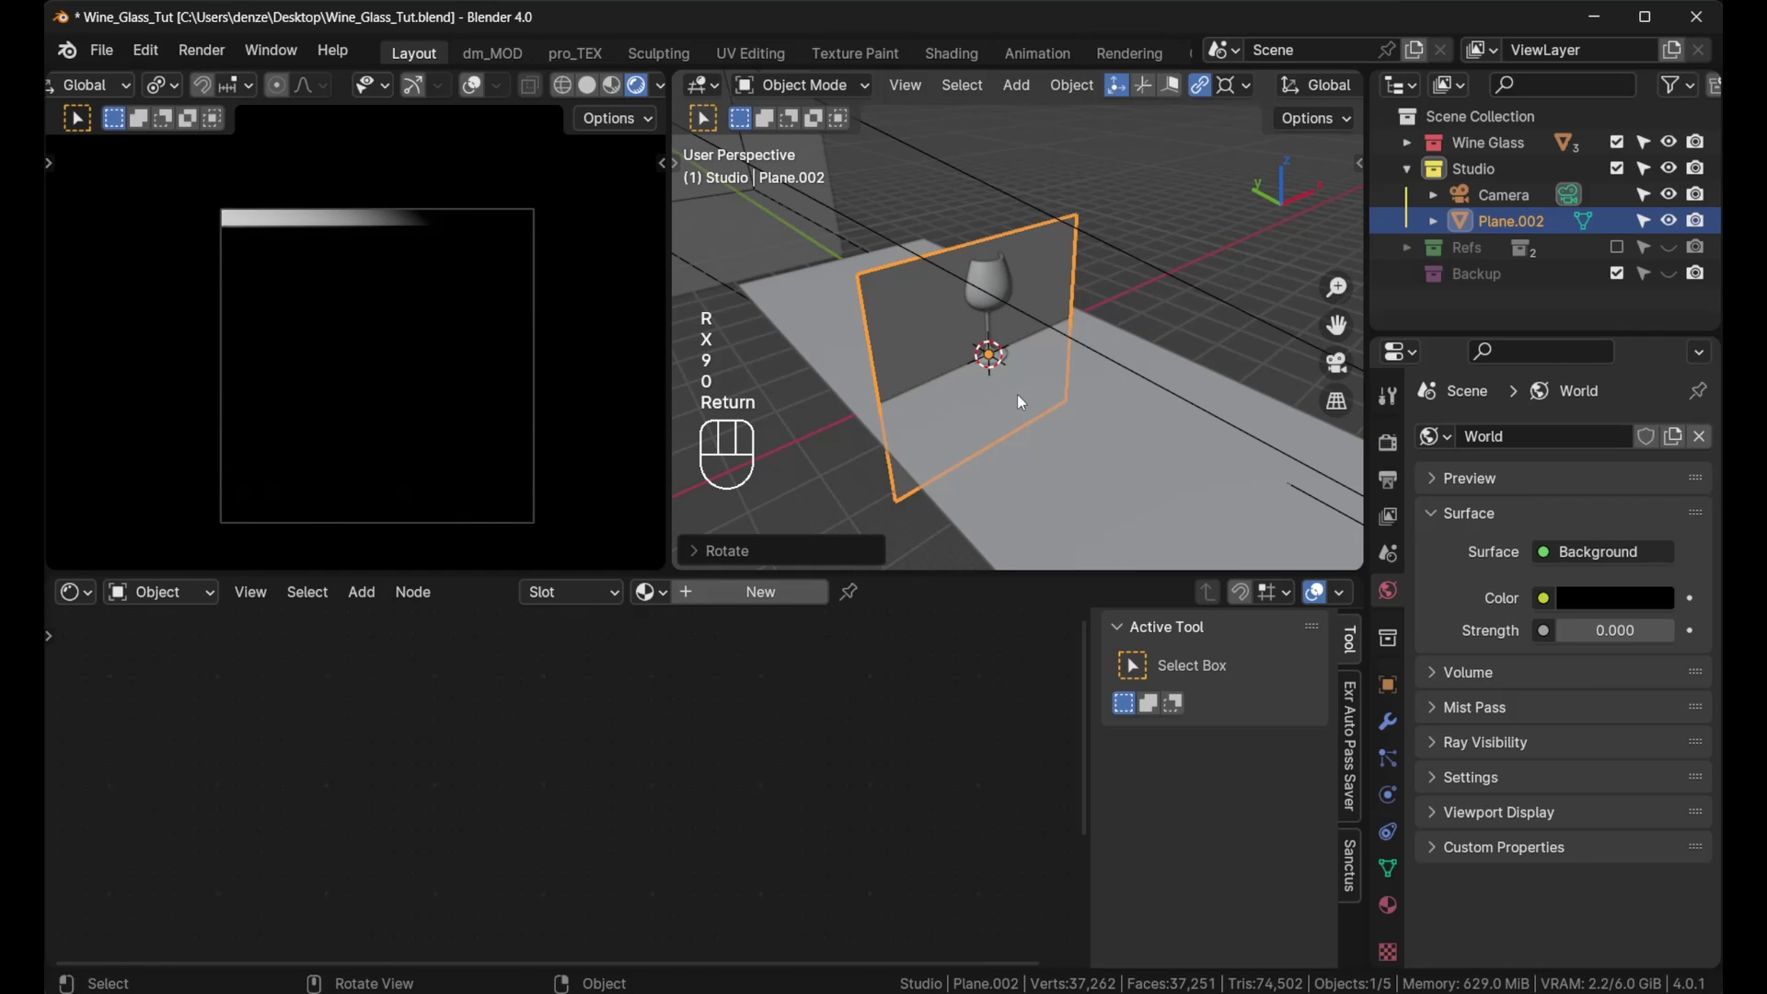
Step: From above, turn the upright plane to about 51° around Z and move it to about X 16.6 cm, Y -5.2 cm
key("KP_7")
key("r")
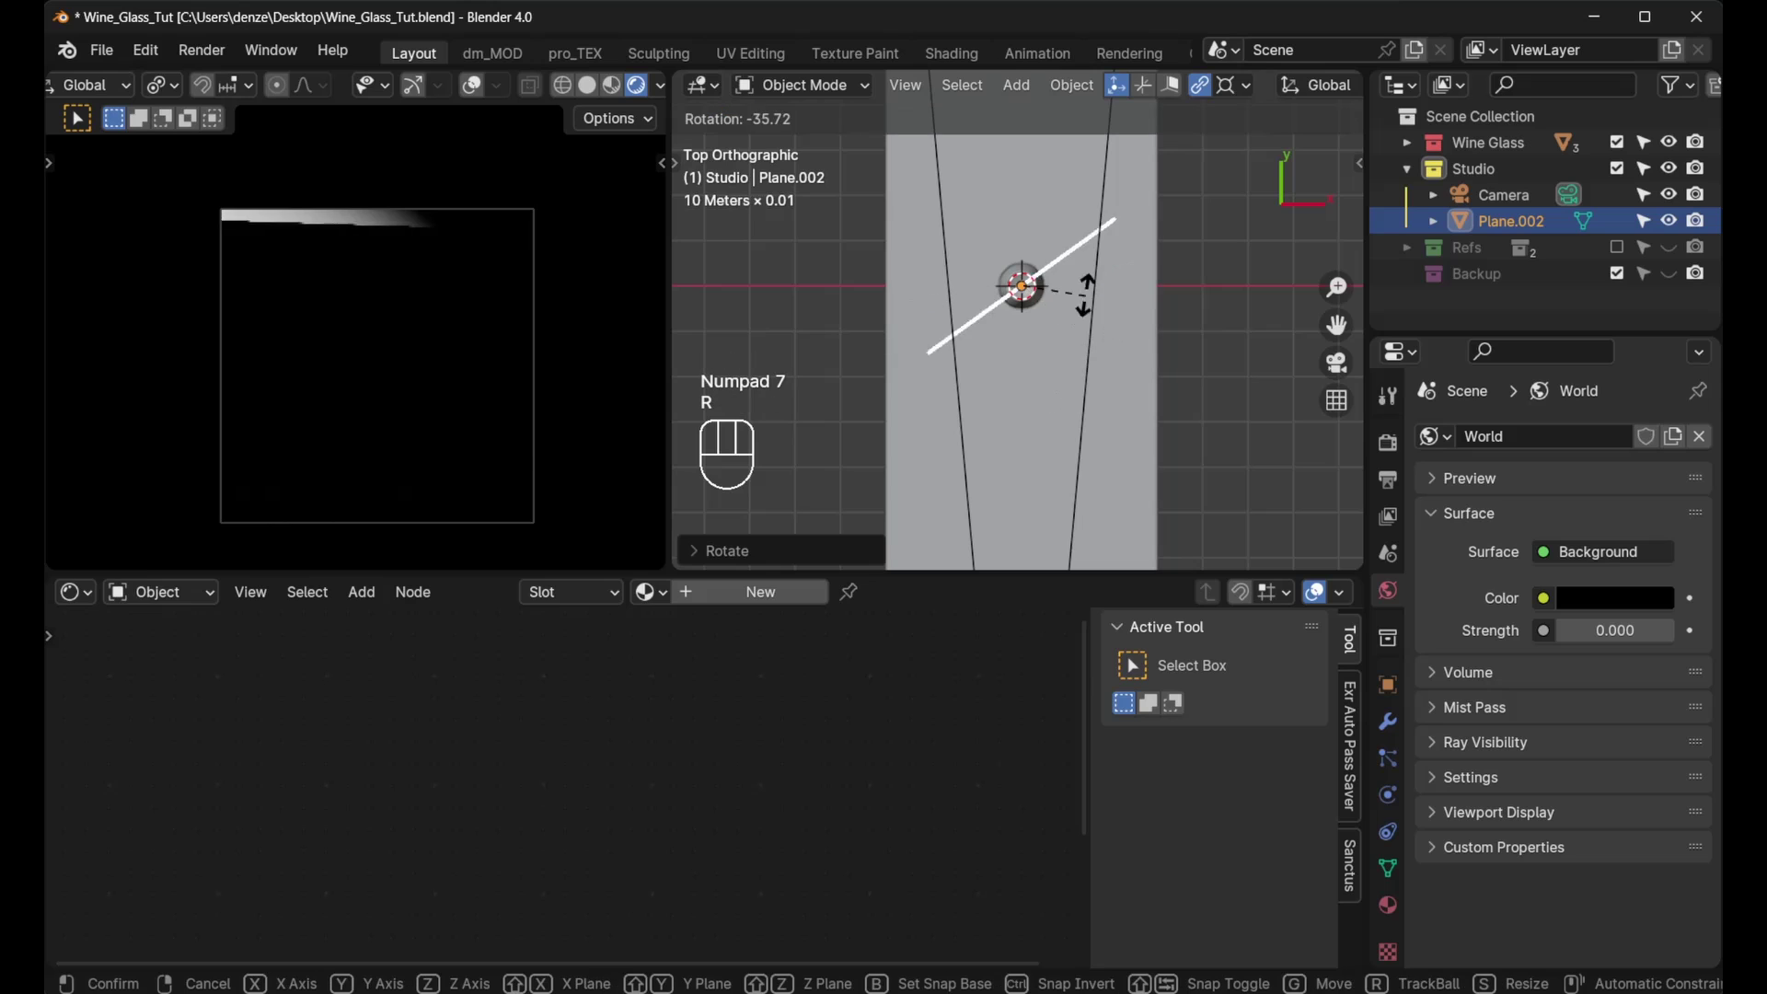
left_click(1085, 308)
key("g")
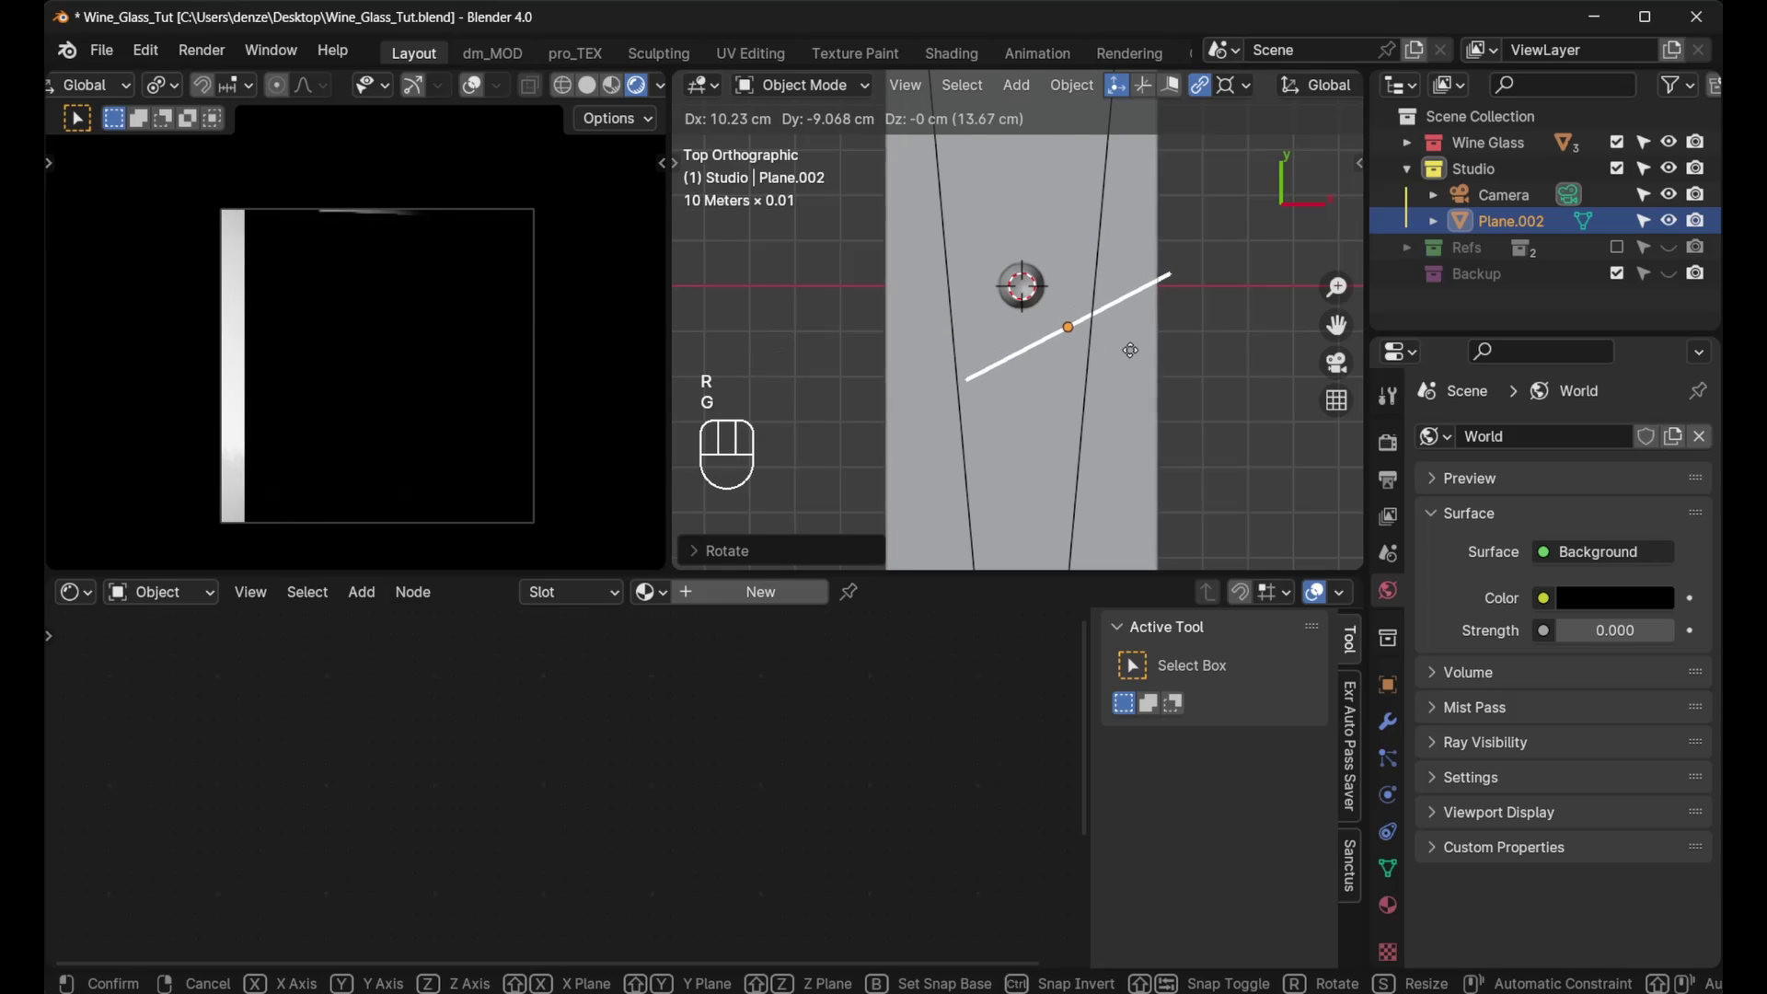
left_click(1159, 343)
key("r")
left_click(1150, 317)
key("g")
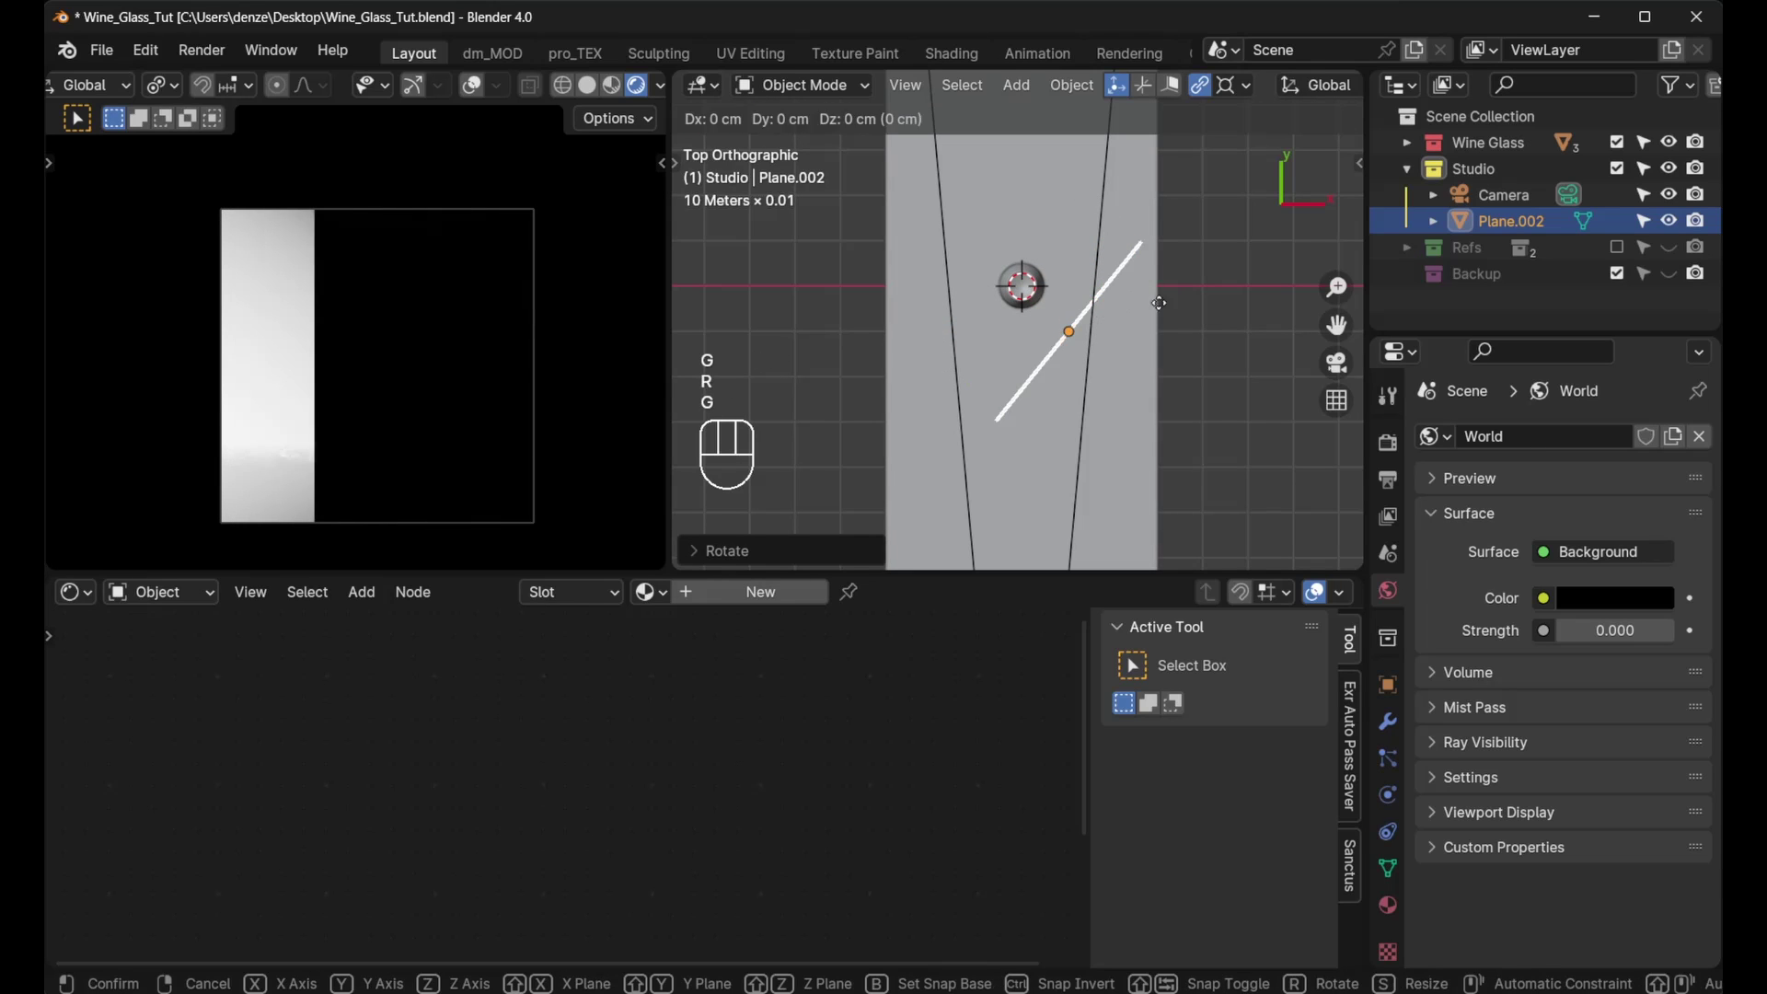
left_click(1146, 324)
Step: Raise the upright plane along global Z so it stands above the ground beside the glass
key("KP_1")
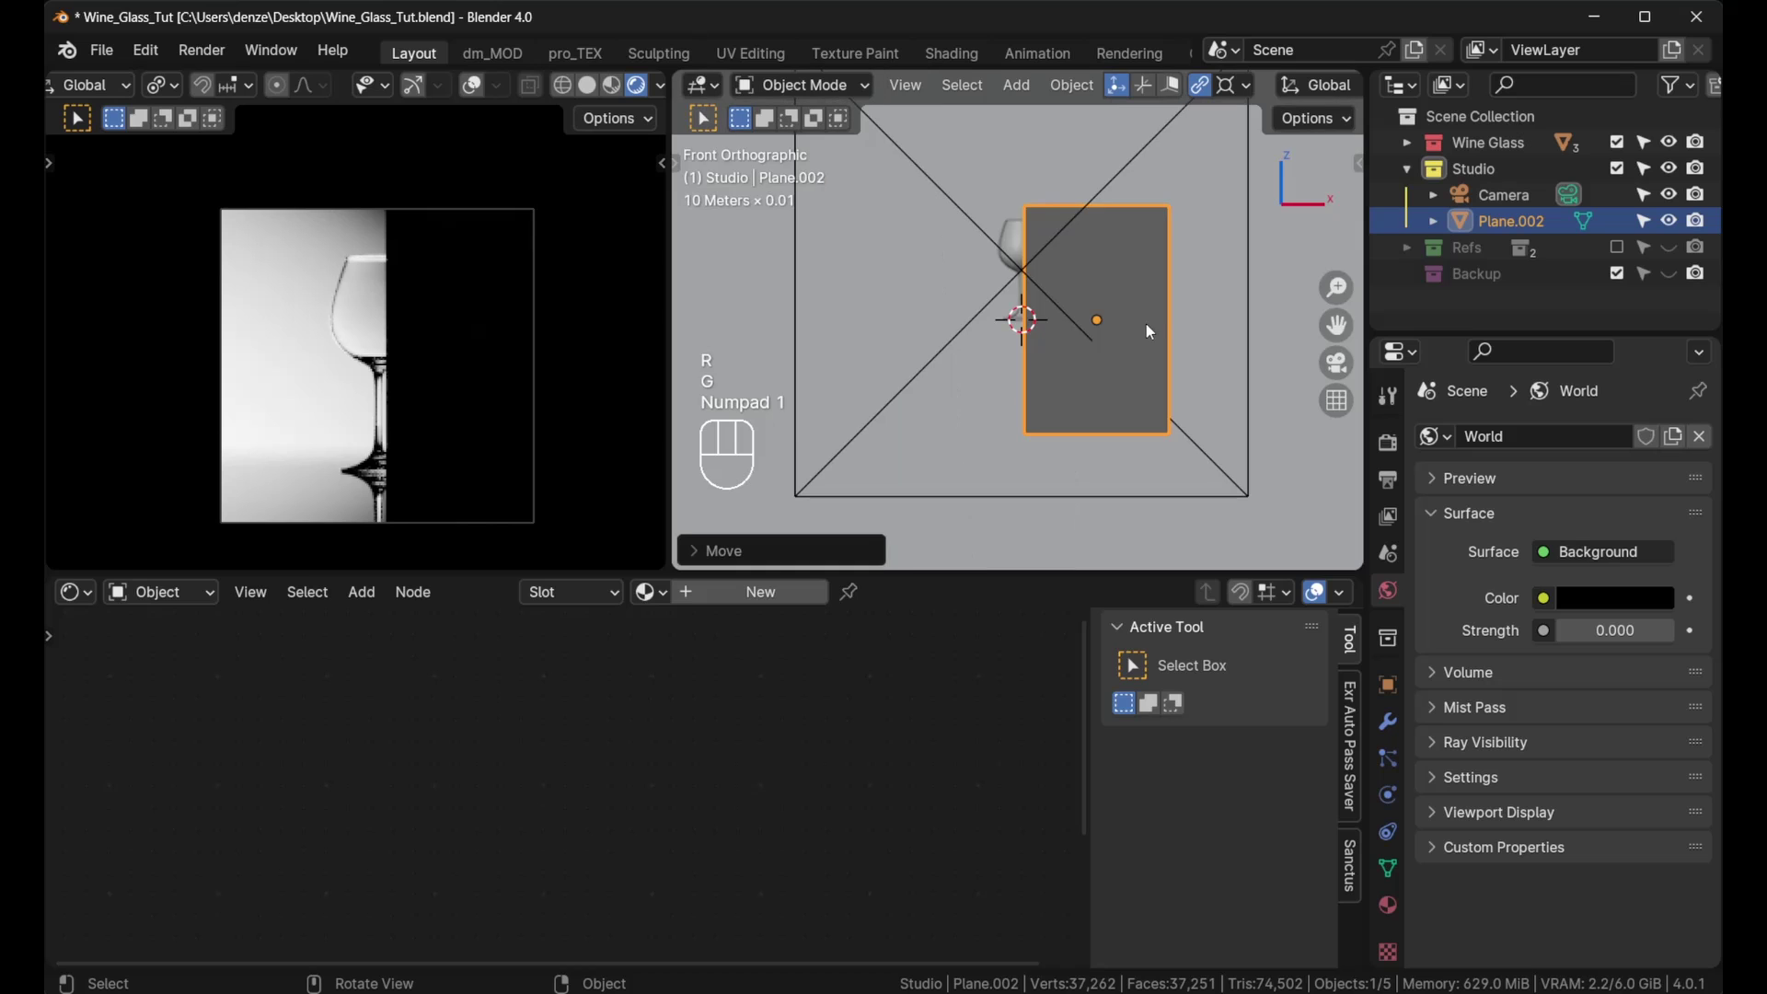
mouse_move(1141, 334)
middle_mouse_down()
mouse_move(1179, 373)
mouse_move(1087, 340)
mouse_move(1163, 344)
middle_mouse_up()
key("g")
key("z")
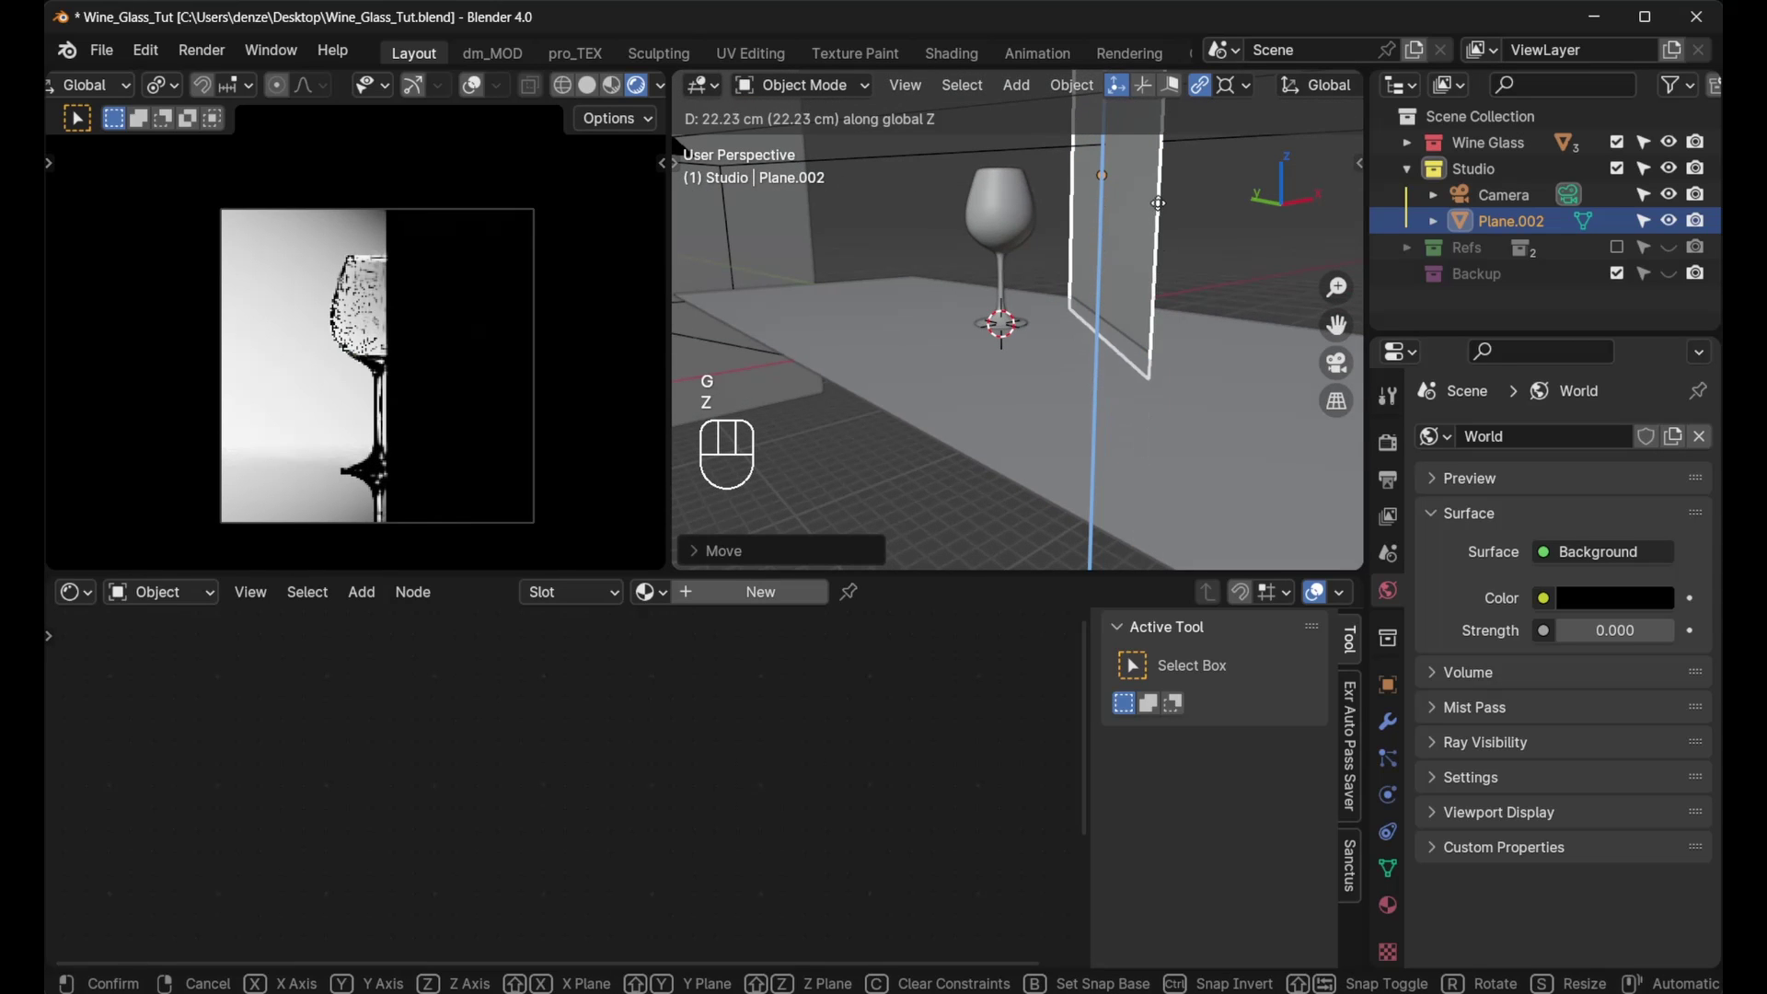
left_click(1157, 262)
middle_click_drag(1158, 262, 1140, 333)
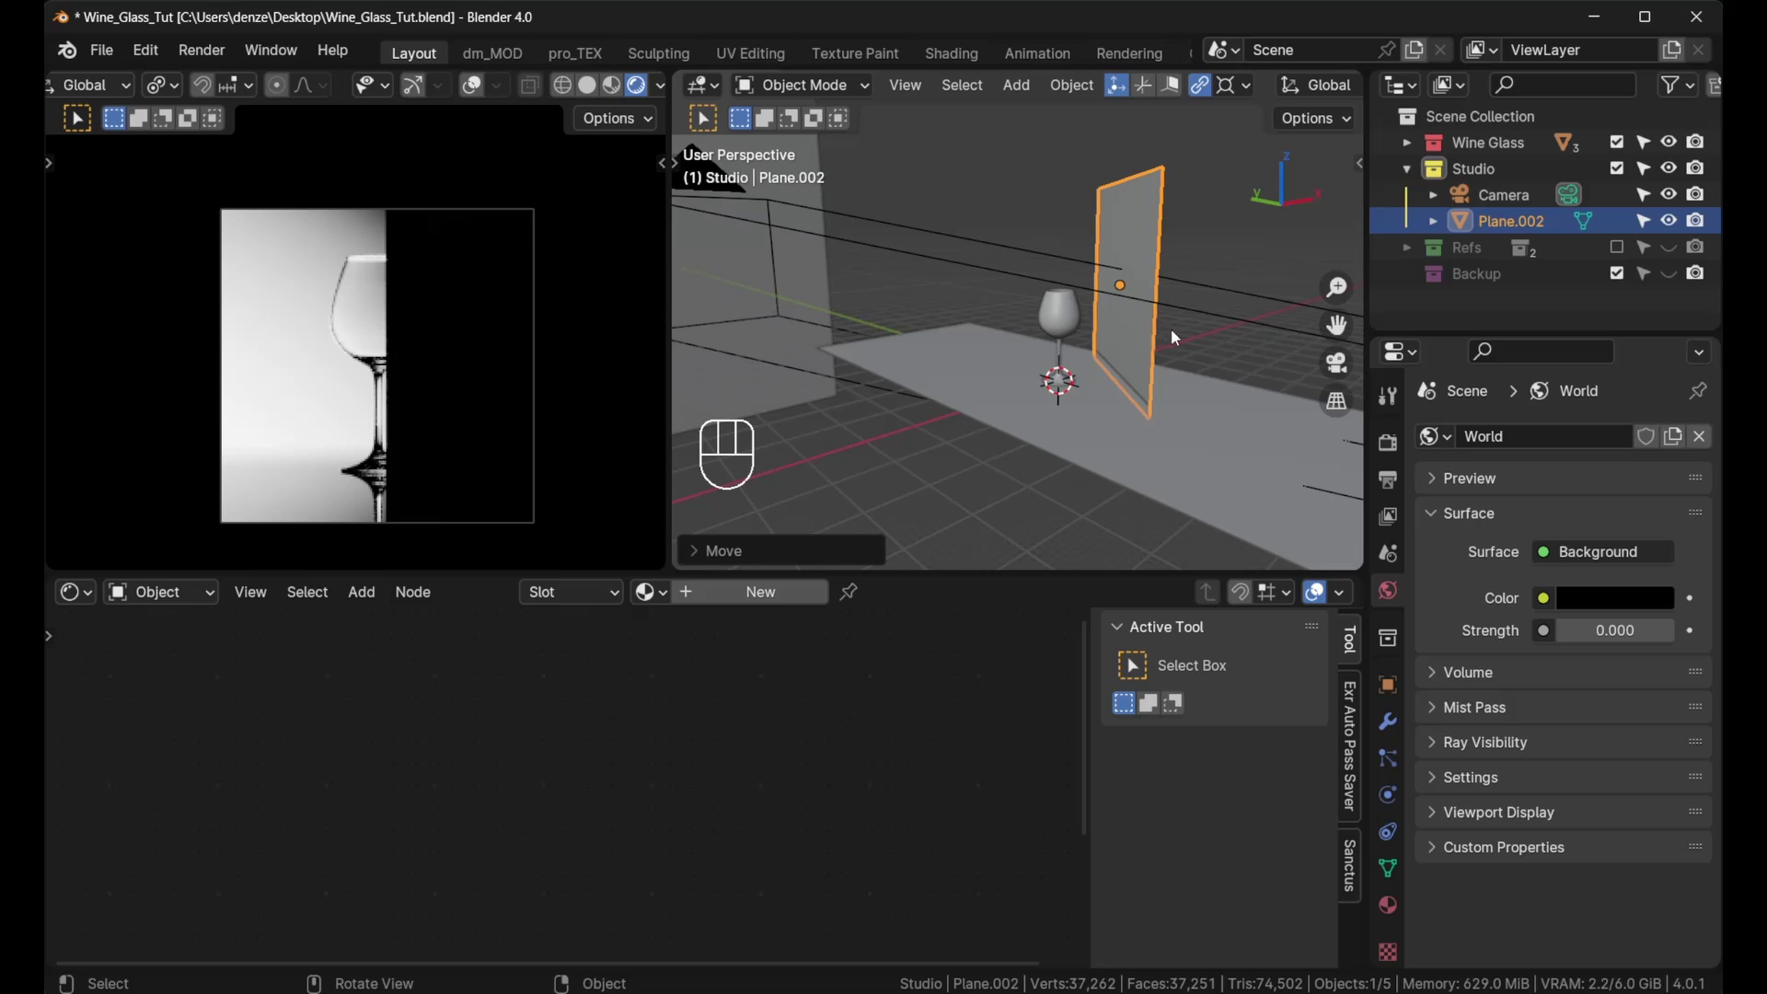
Step: Scale the plane down to about 0.74 and lower it along global Z to a height of about 18.1 cm
key("s")
left_click(1156, 318)
key("g")
key("z")
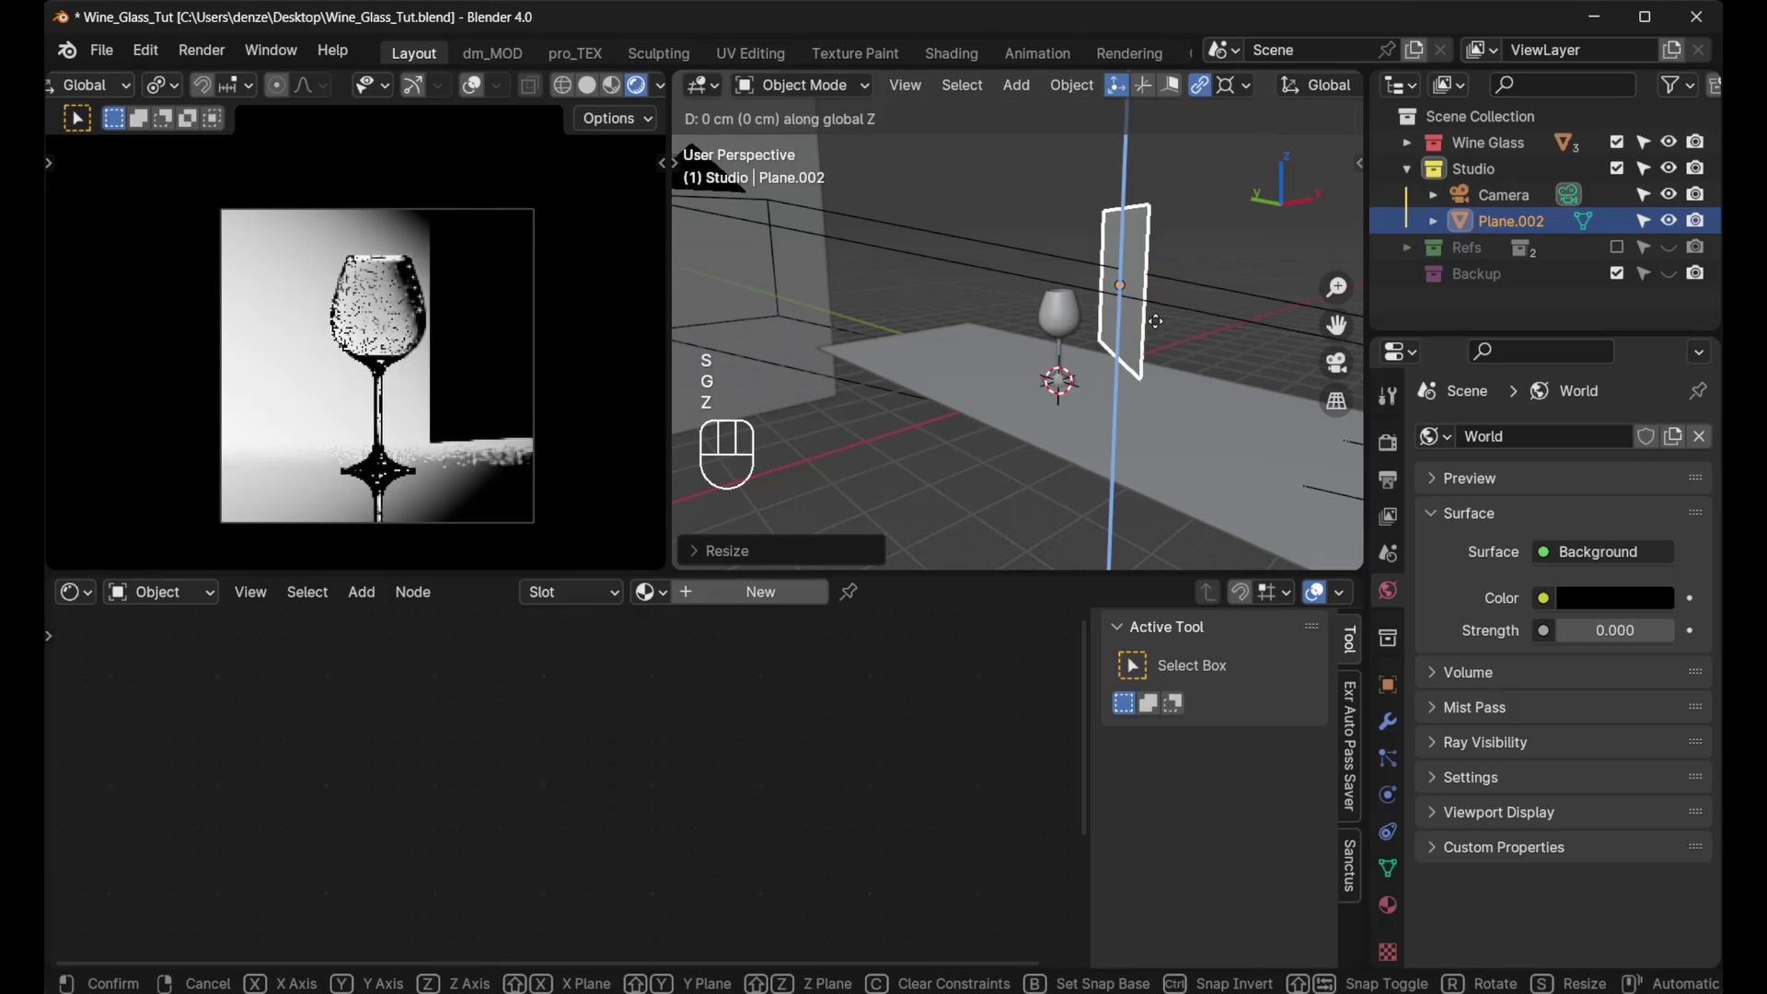
left_click(1152, 334)
mouse_move(1152, 334)
middle_mouse_down()
mouse_move(1110, 378)
mouse_move(1132, 327)
middle_mouse_up()
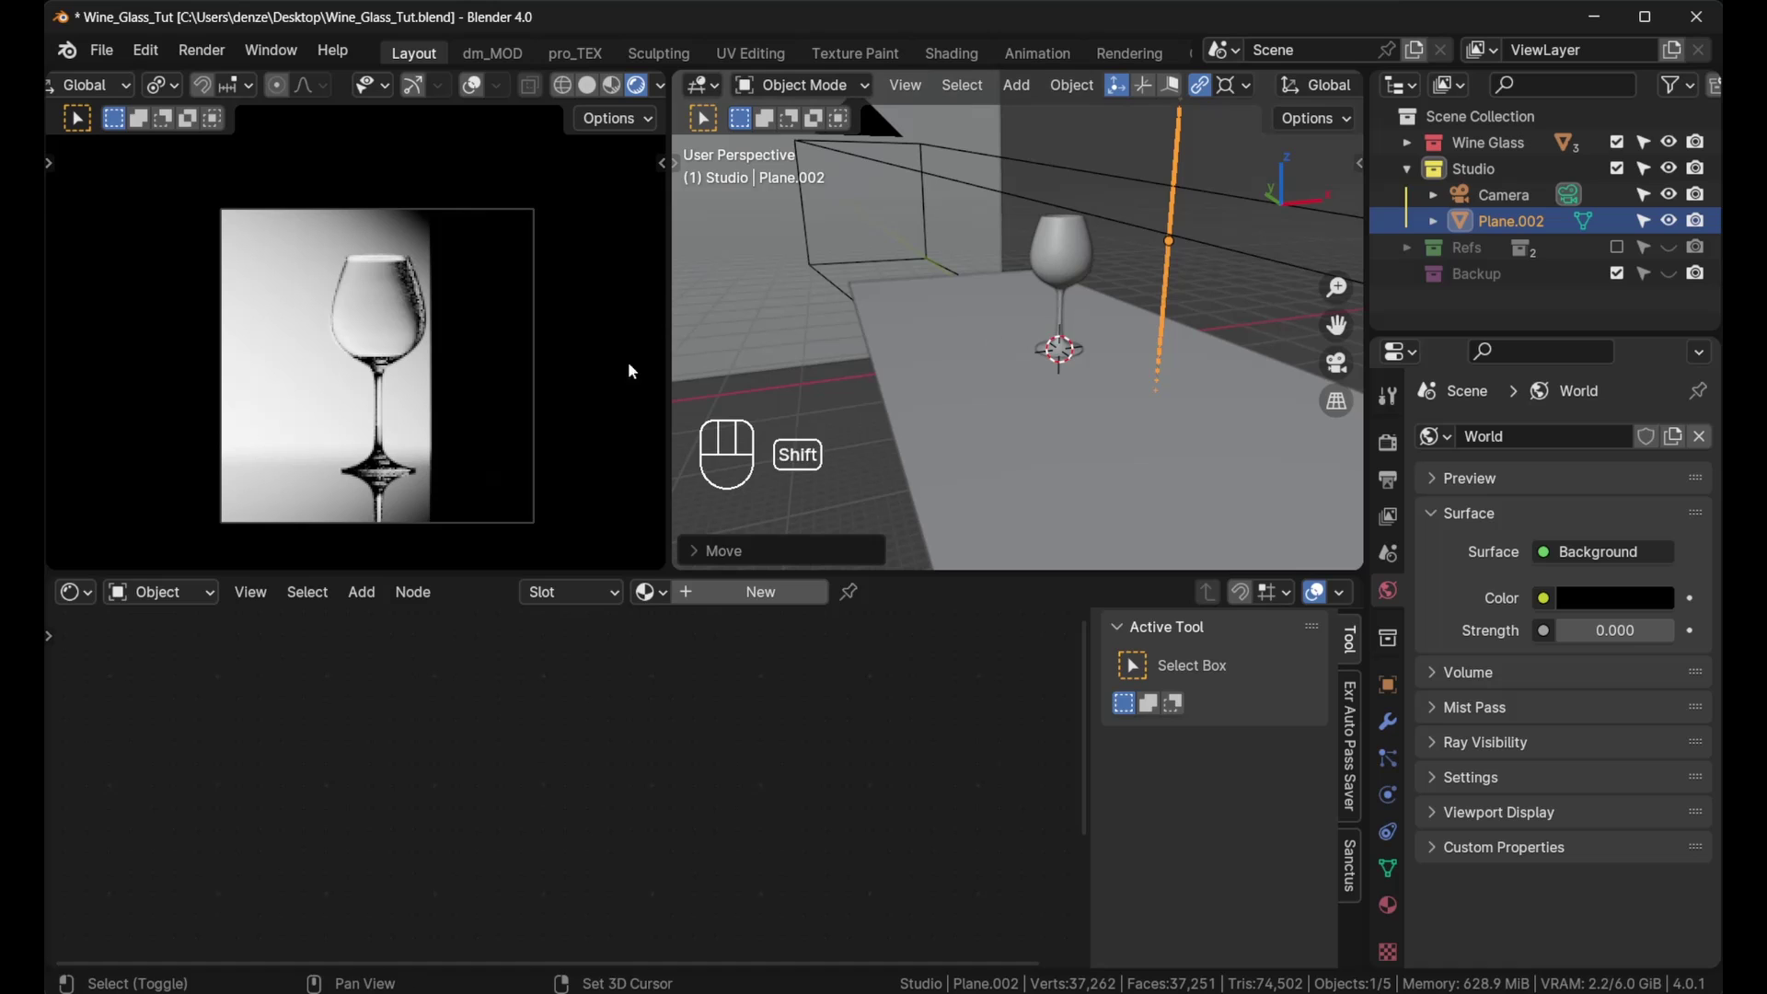
middle_click_drag(1114, 328, 1140, 278)
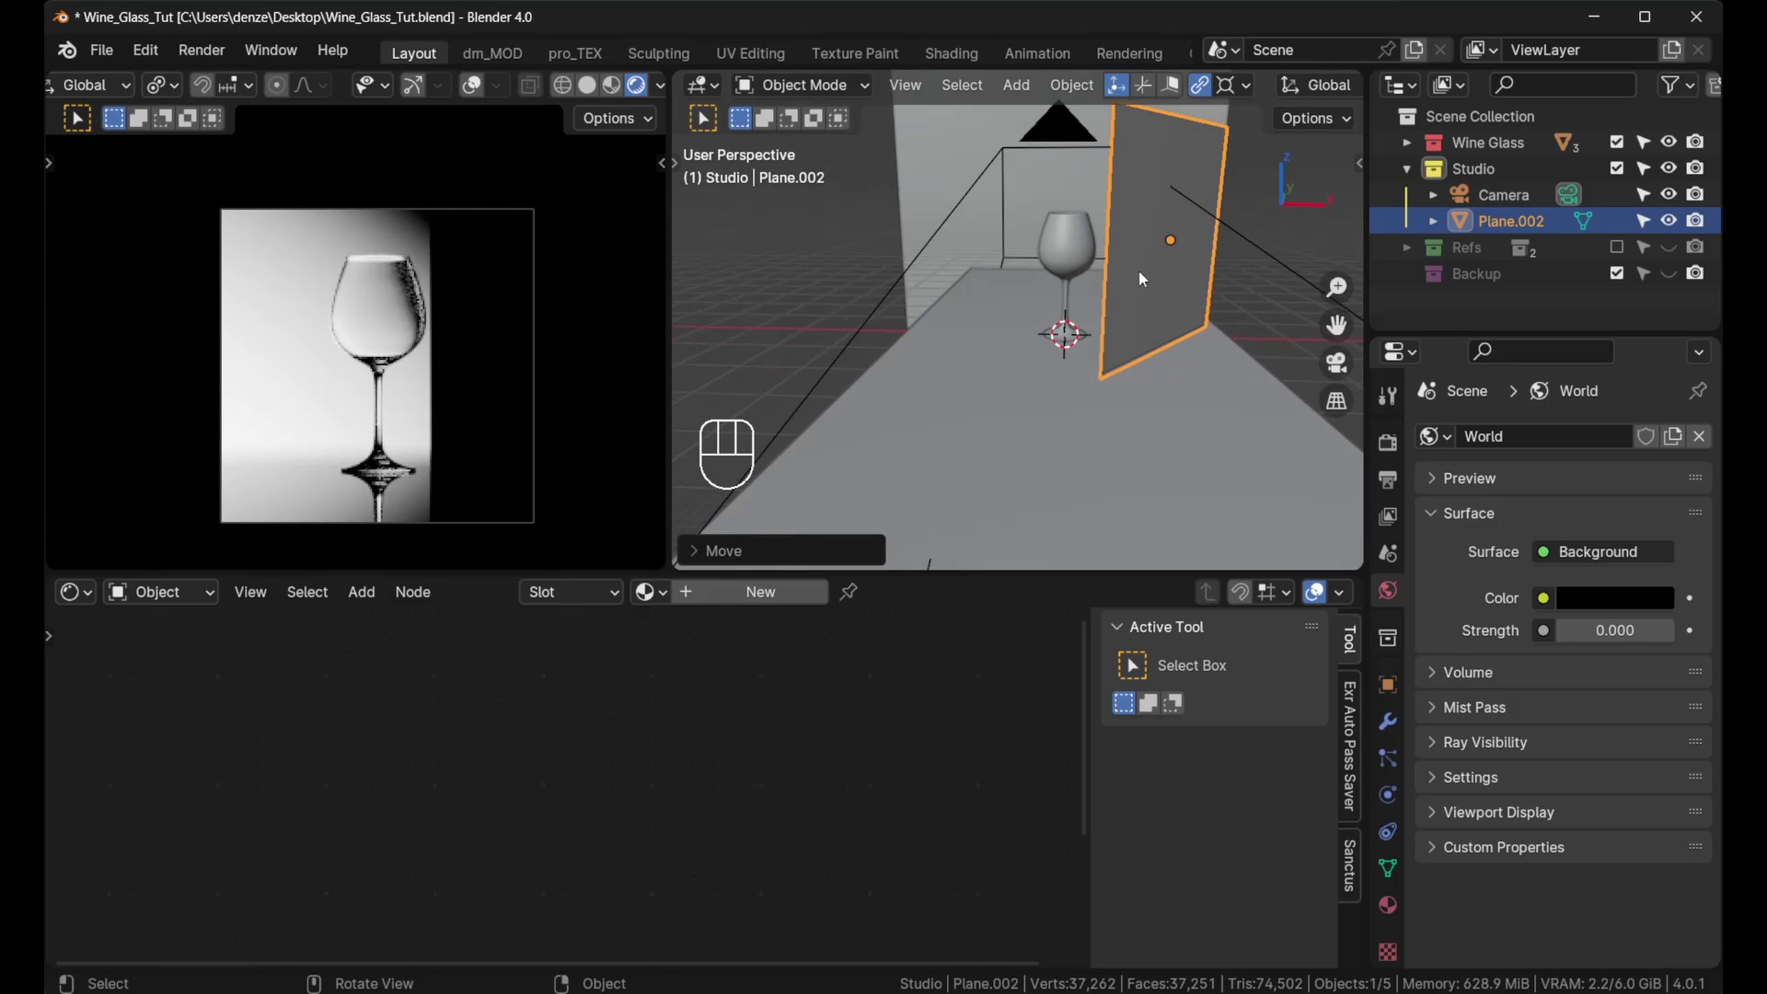
key("g")
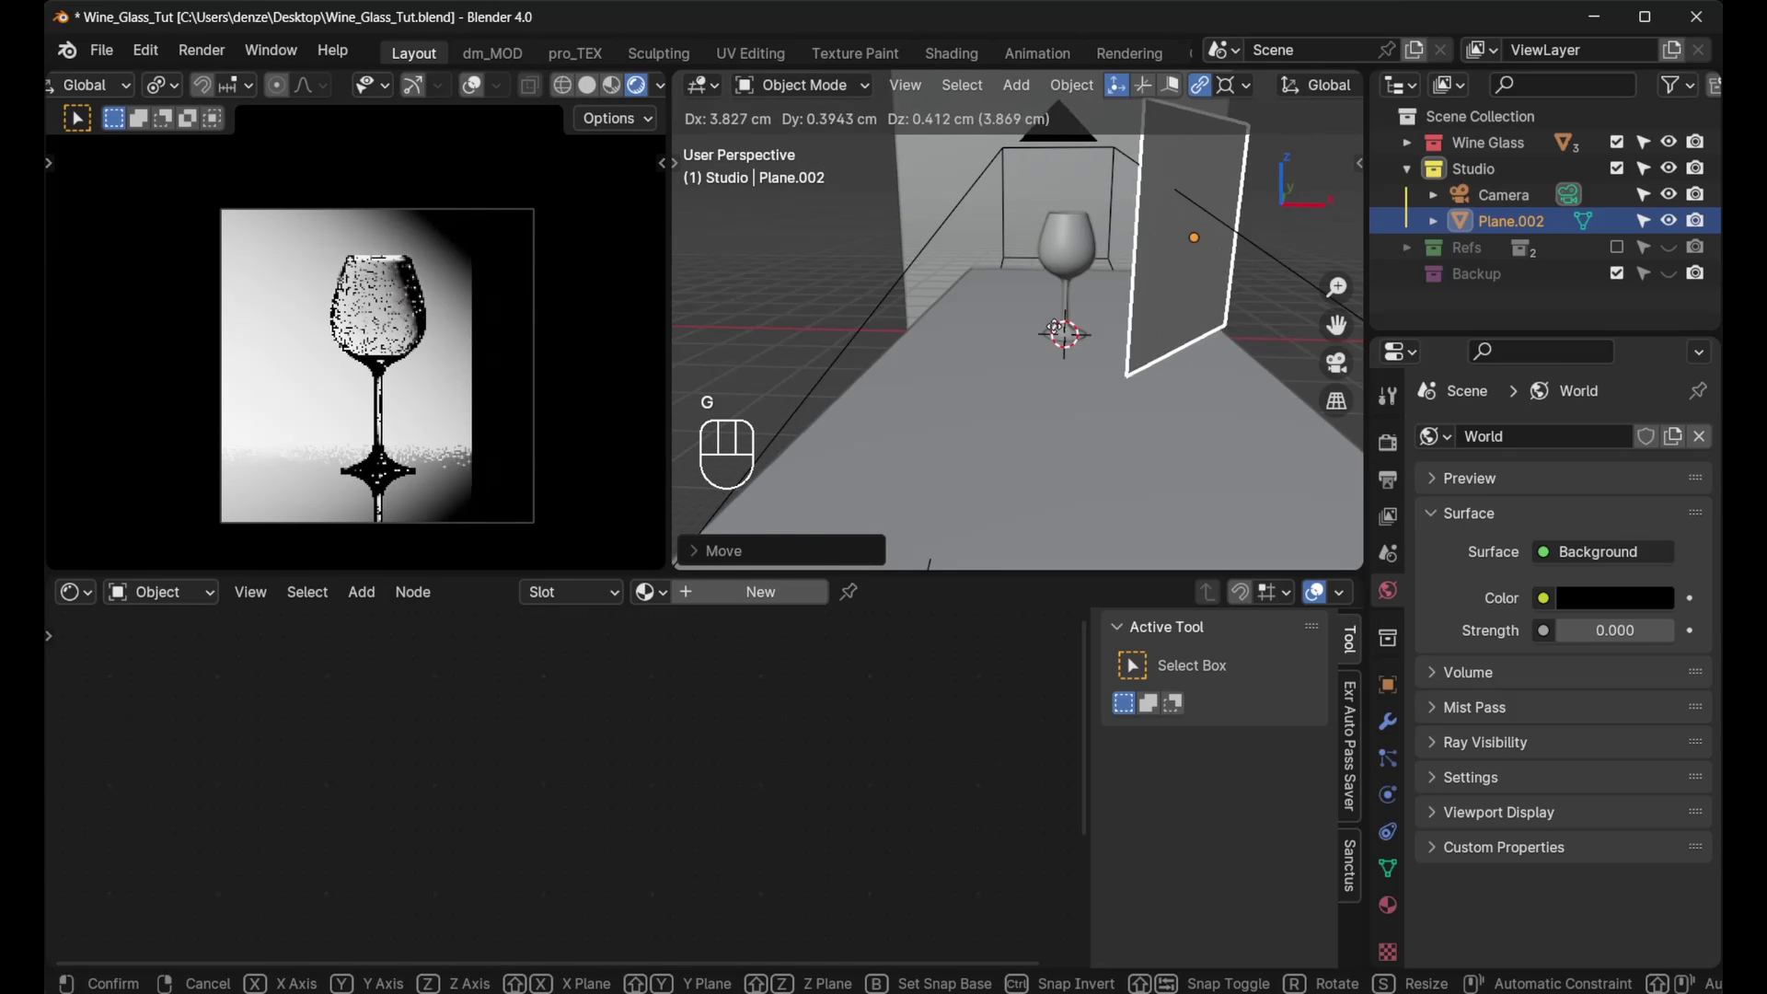
right_click(1058, 340)
Step: Turn off the plane's Camera ray visibility in its object properties so it stays hidden from the render camera
middle_click_drag(1058, 338, 1090, 305)
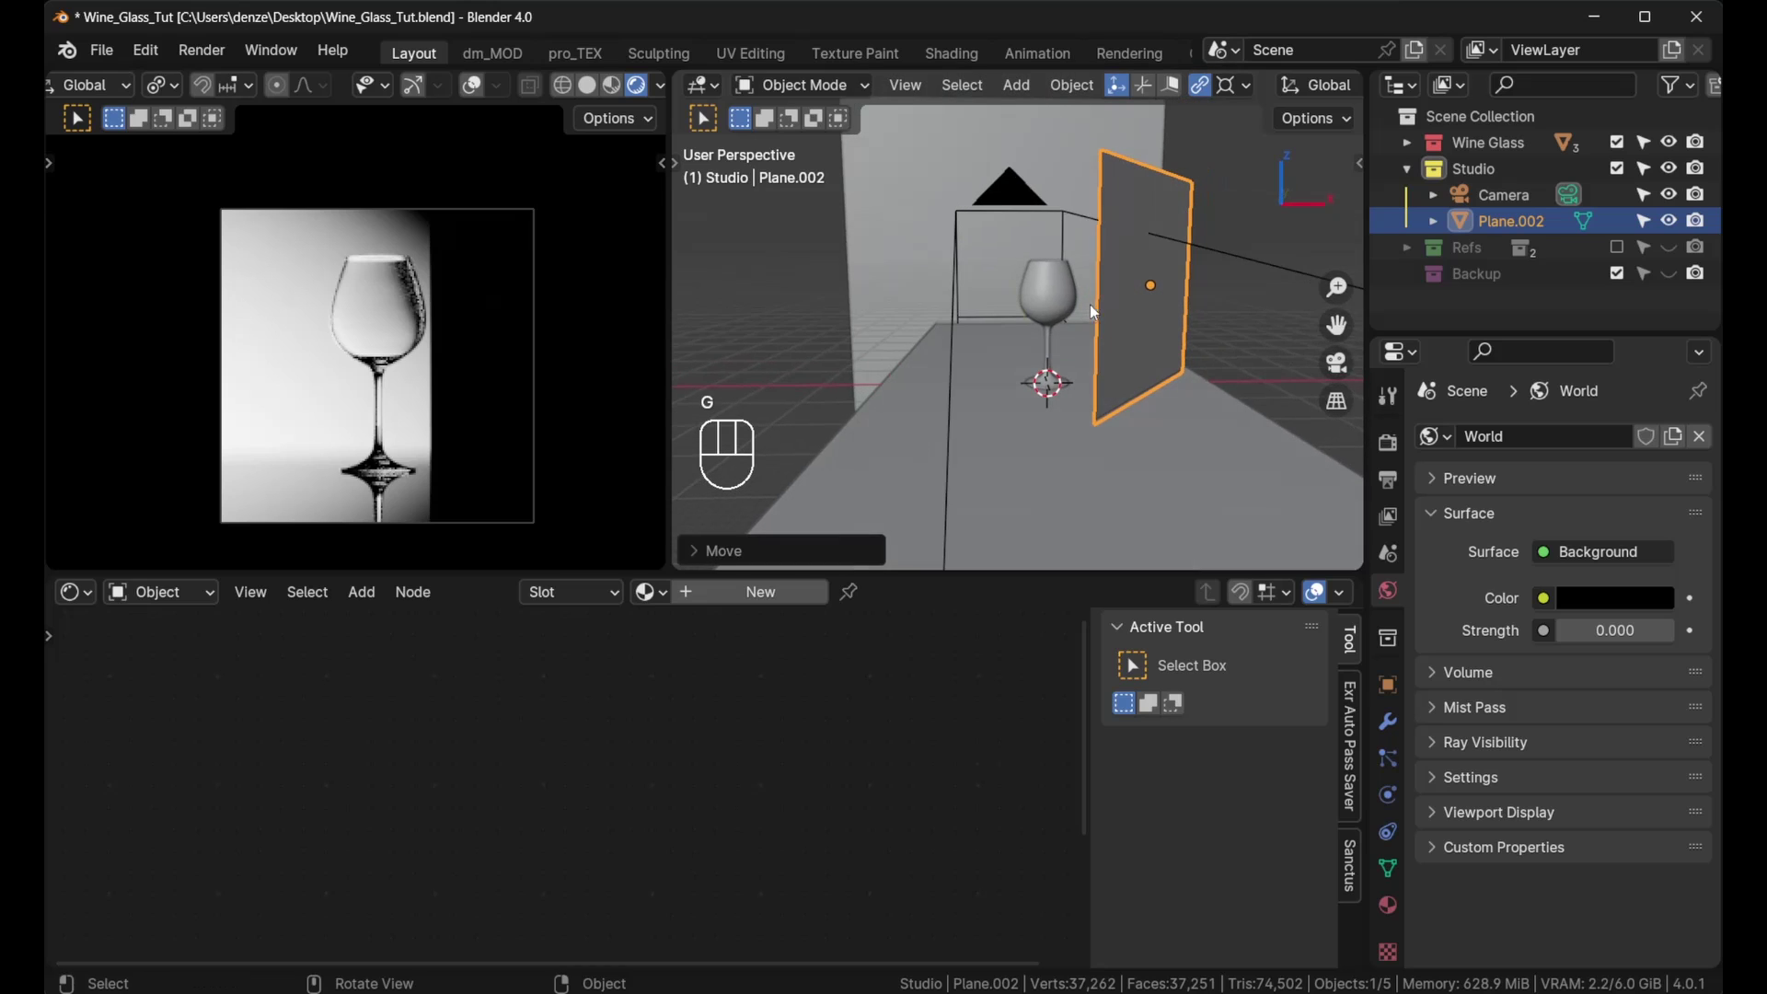
left_click(1388, 684)
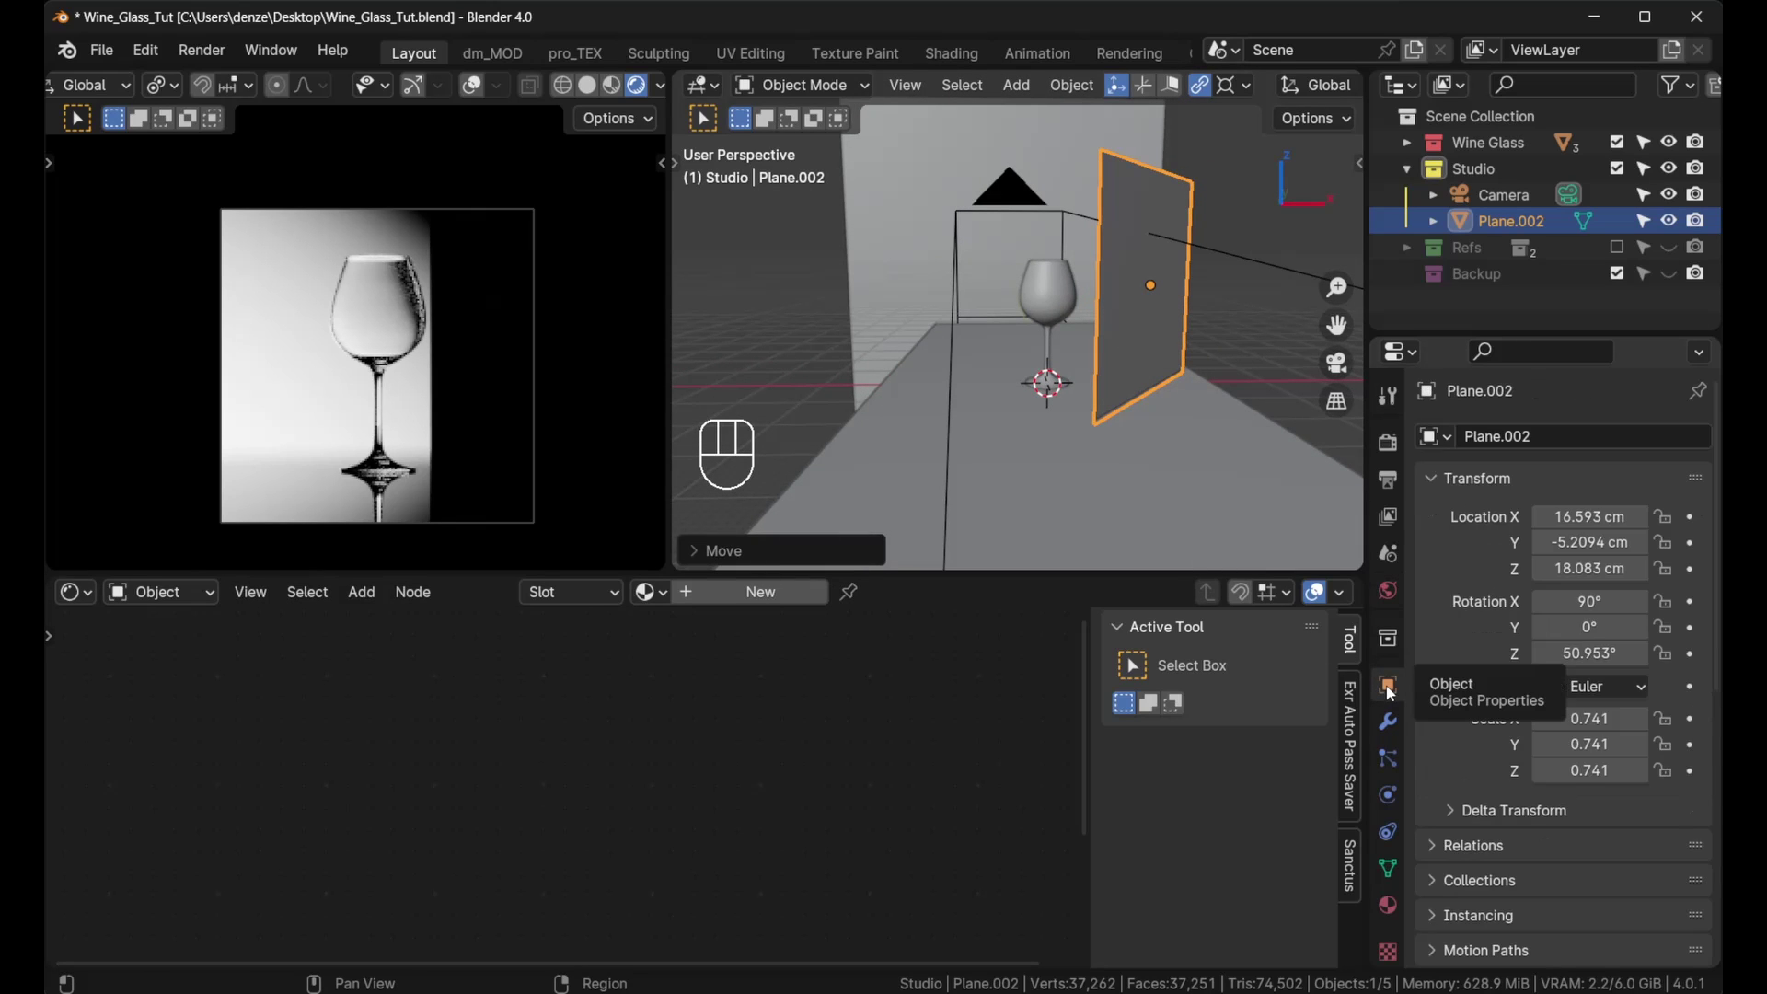
scroll(1455, 697, "down", 5)
scroll(1454, 697, "down", 5)
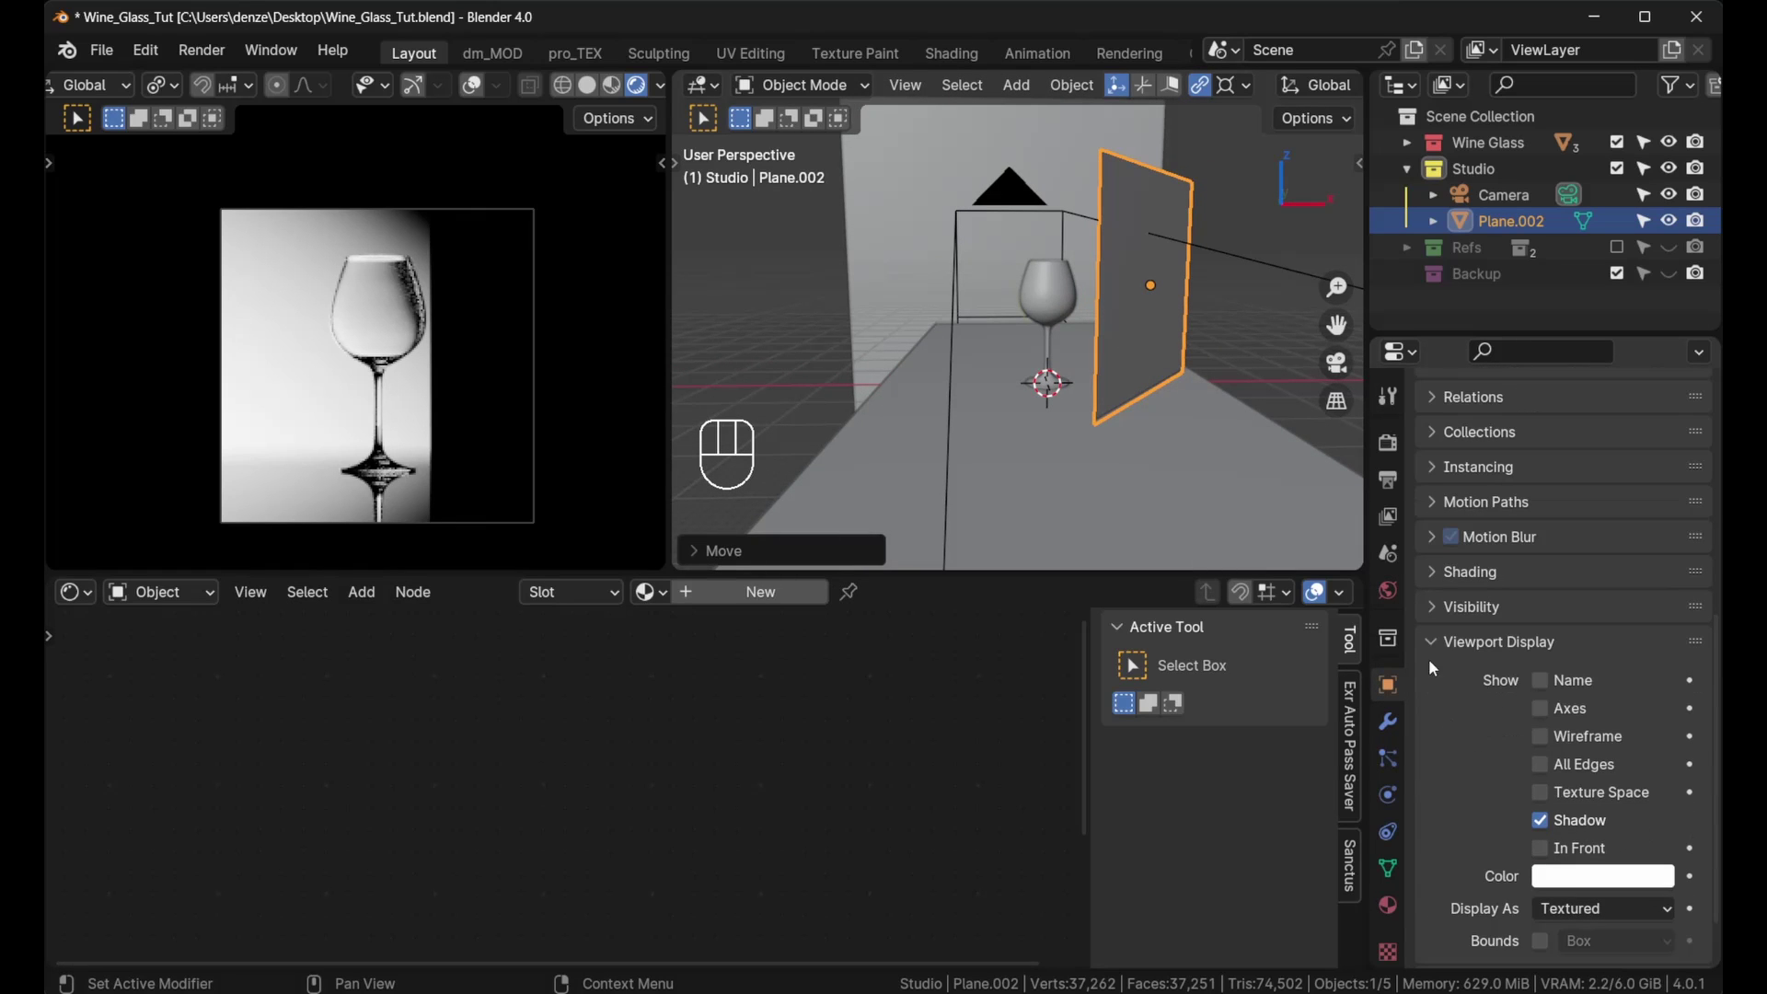
left_click(1431, 614)
scroll(1452, 621, "down", 6)
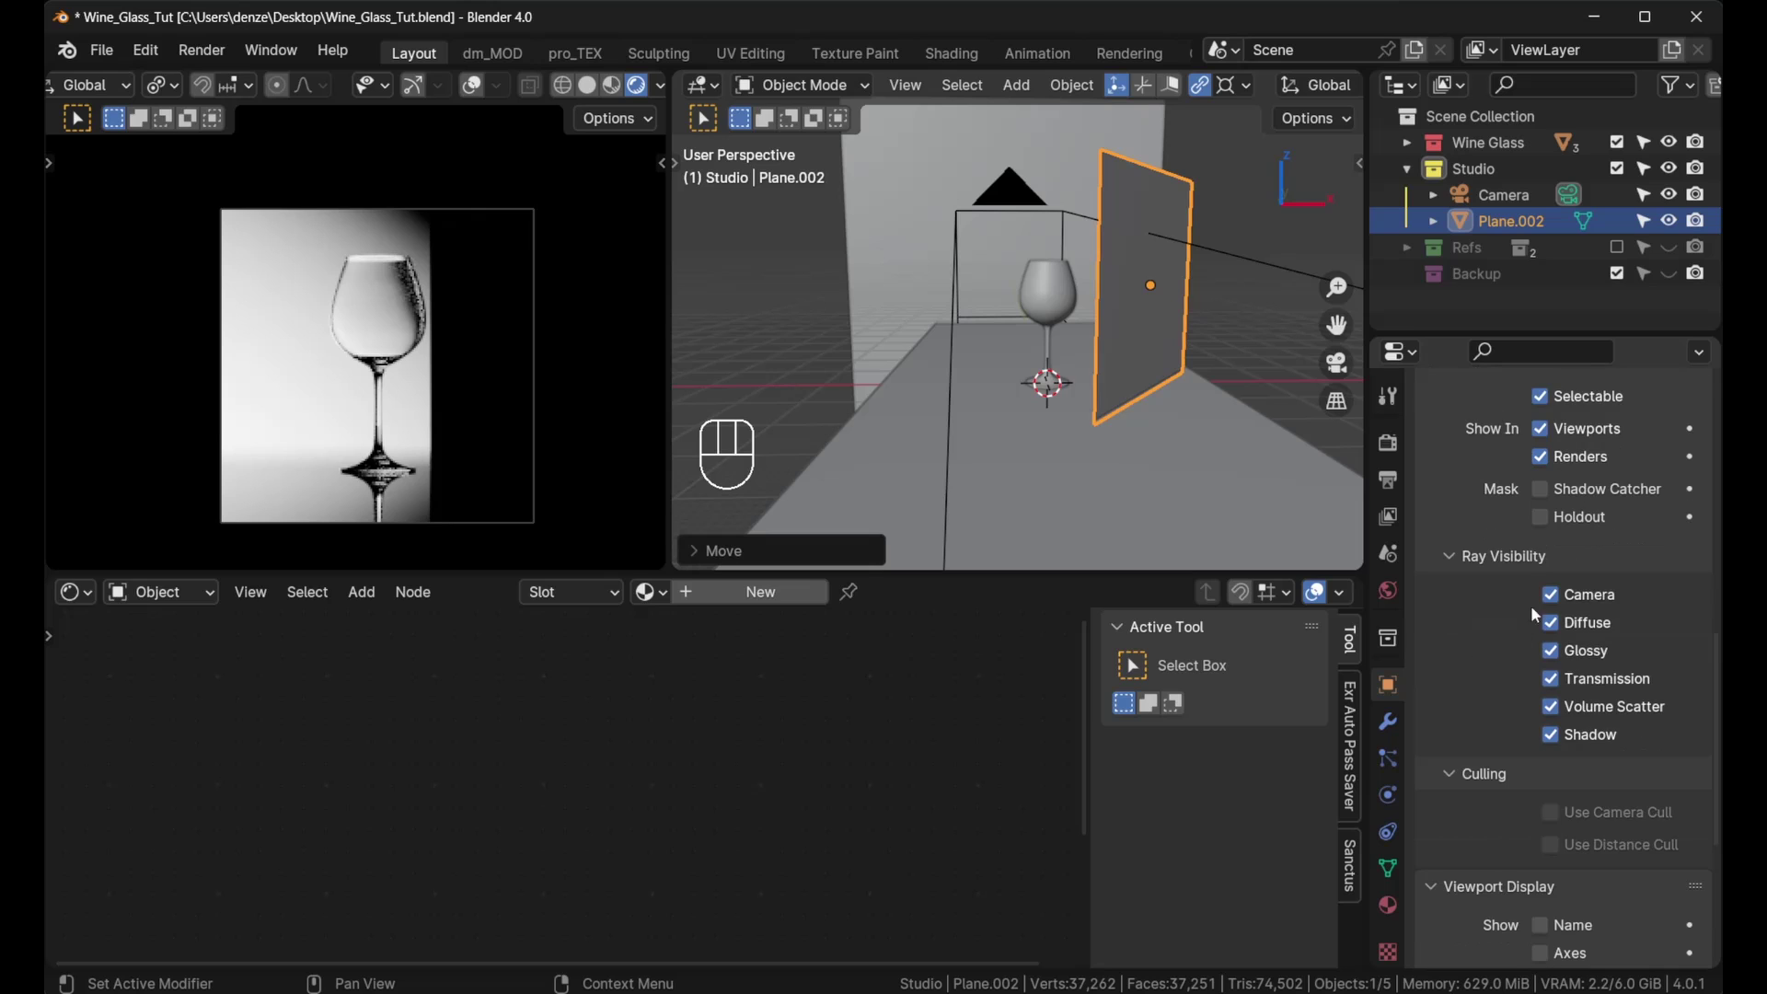
left_click(1562, 600)
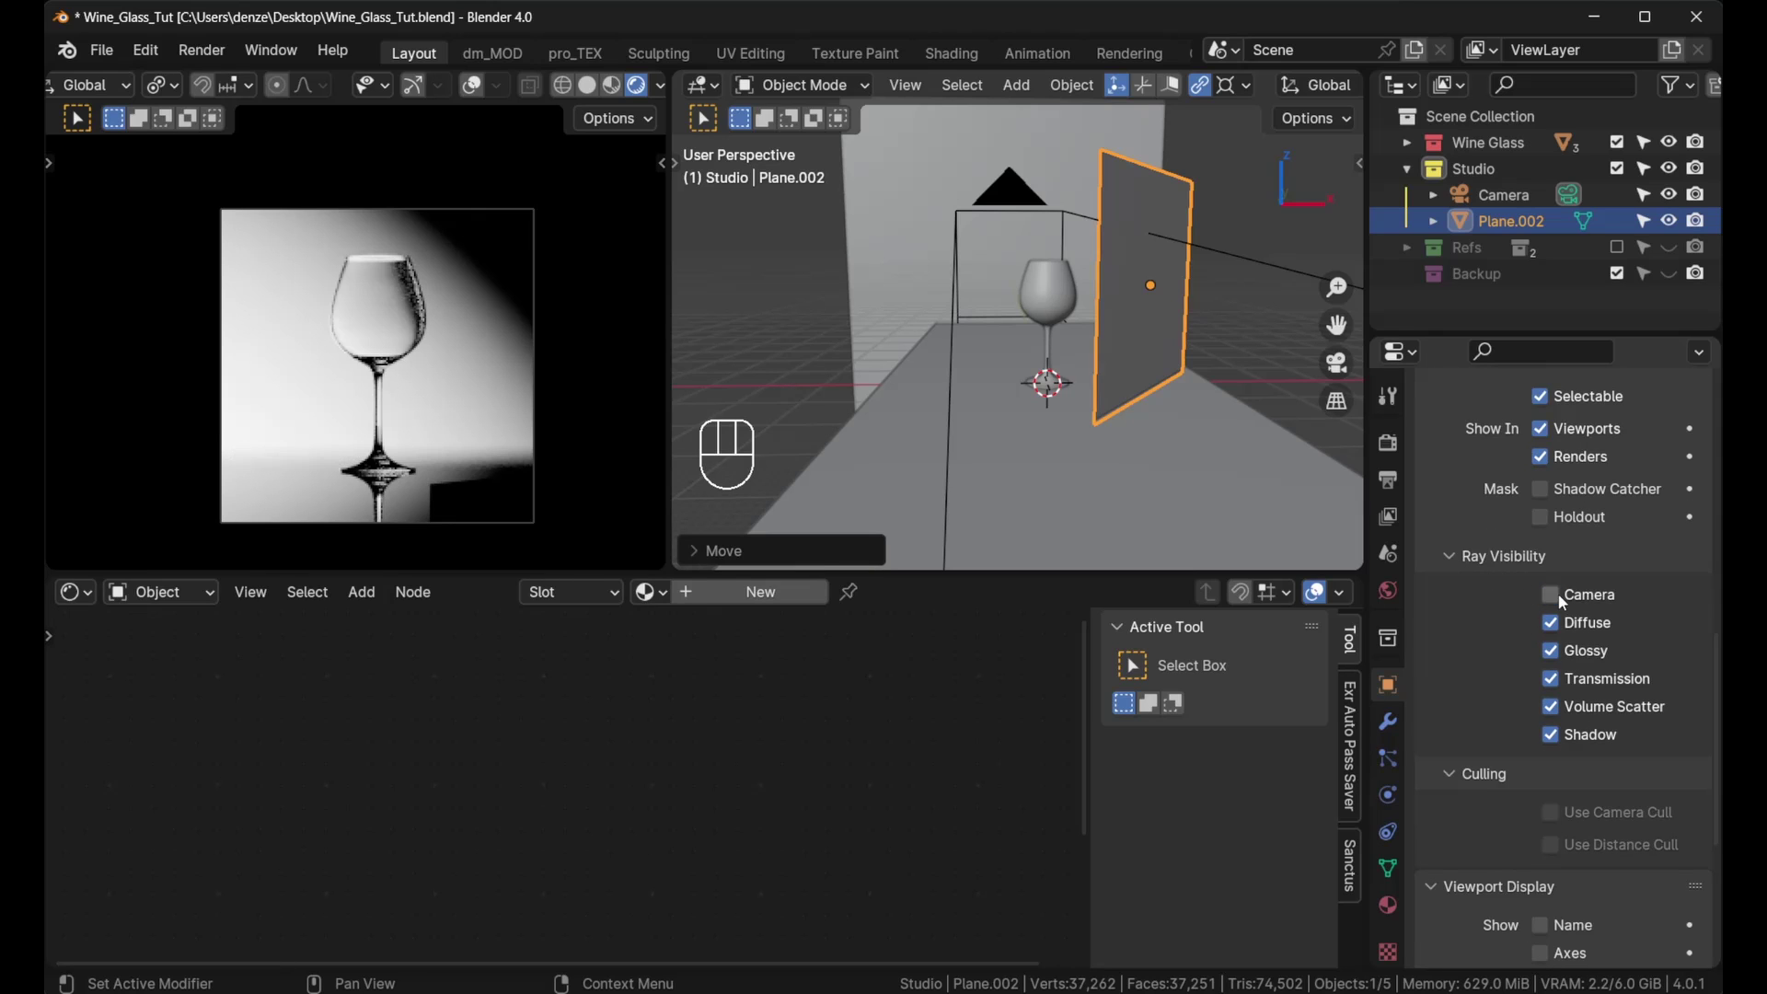
Step: Raise the upright plane along global Z so it stands higher beside the glass
middle_click_drag(1074, 479, 1150, 419)
key("g")
key("z")
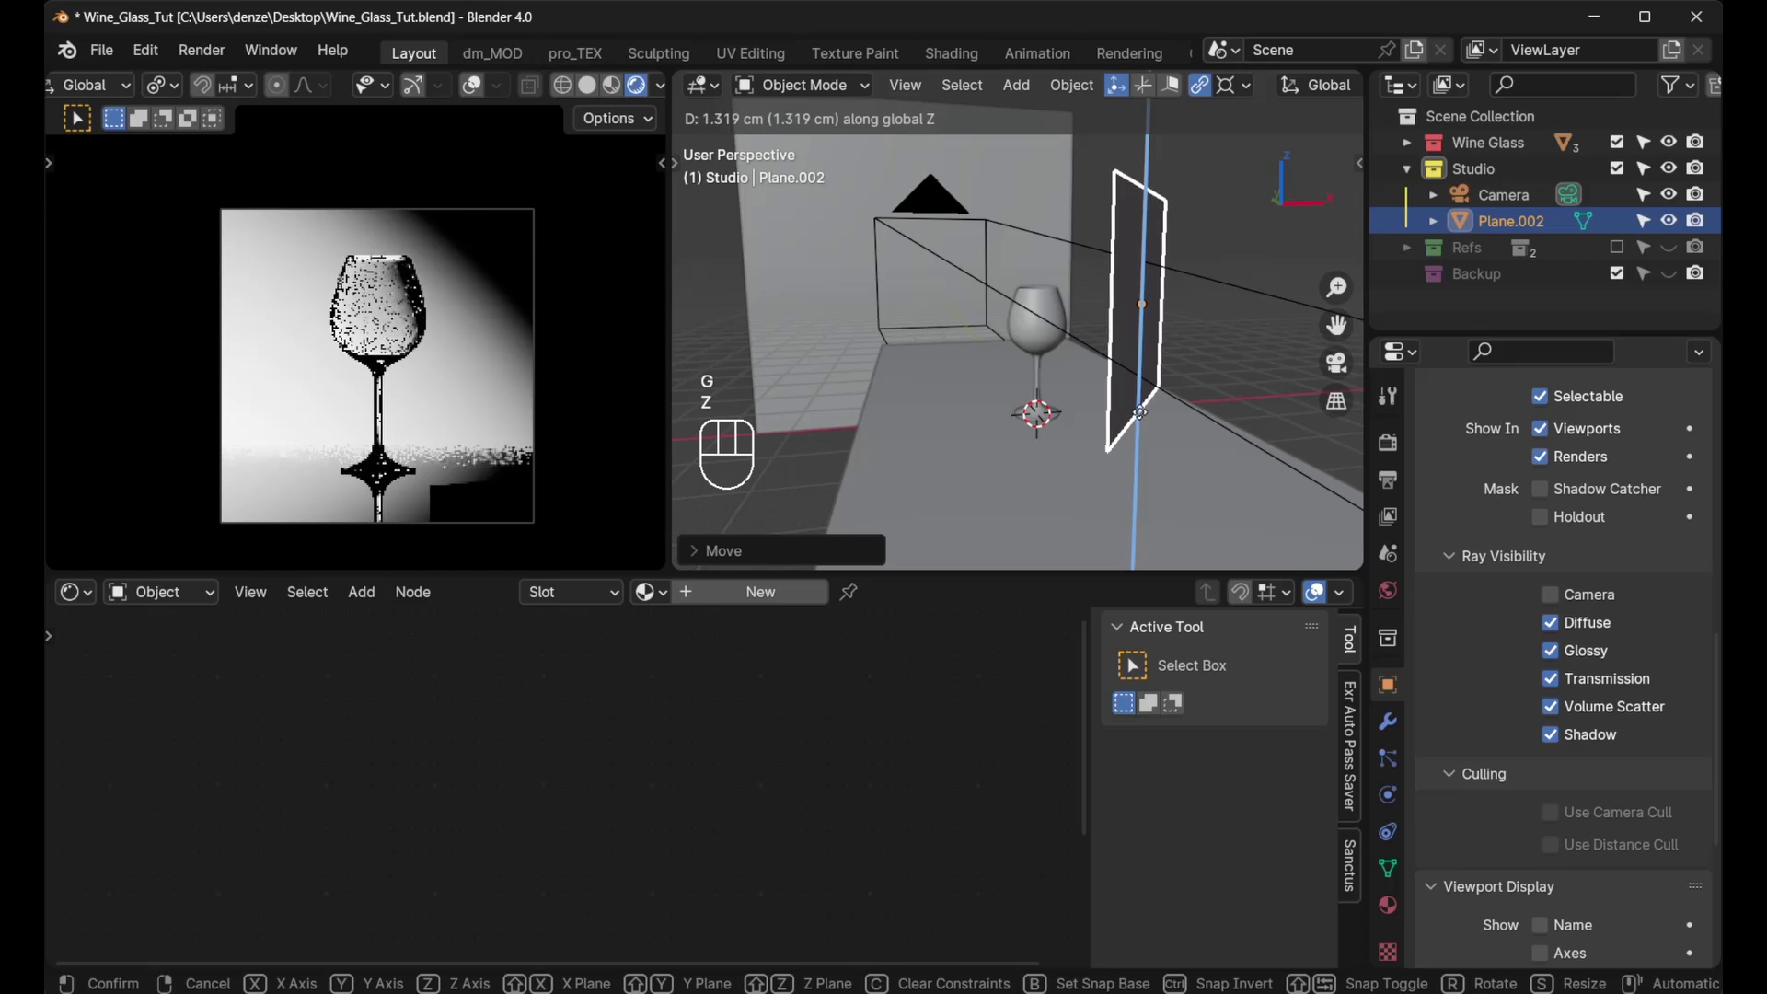
left_click(1131, 421)
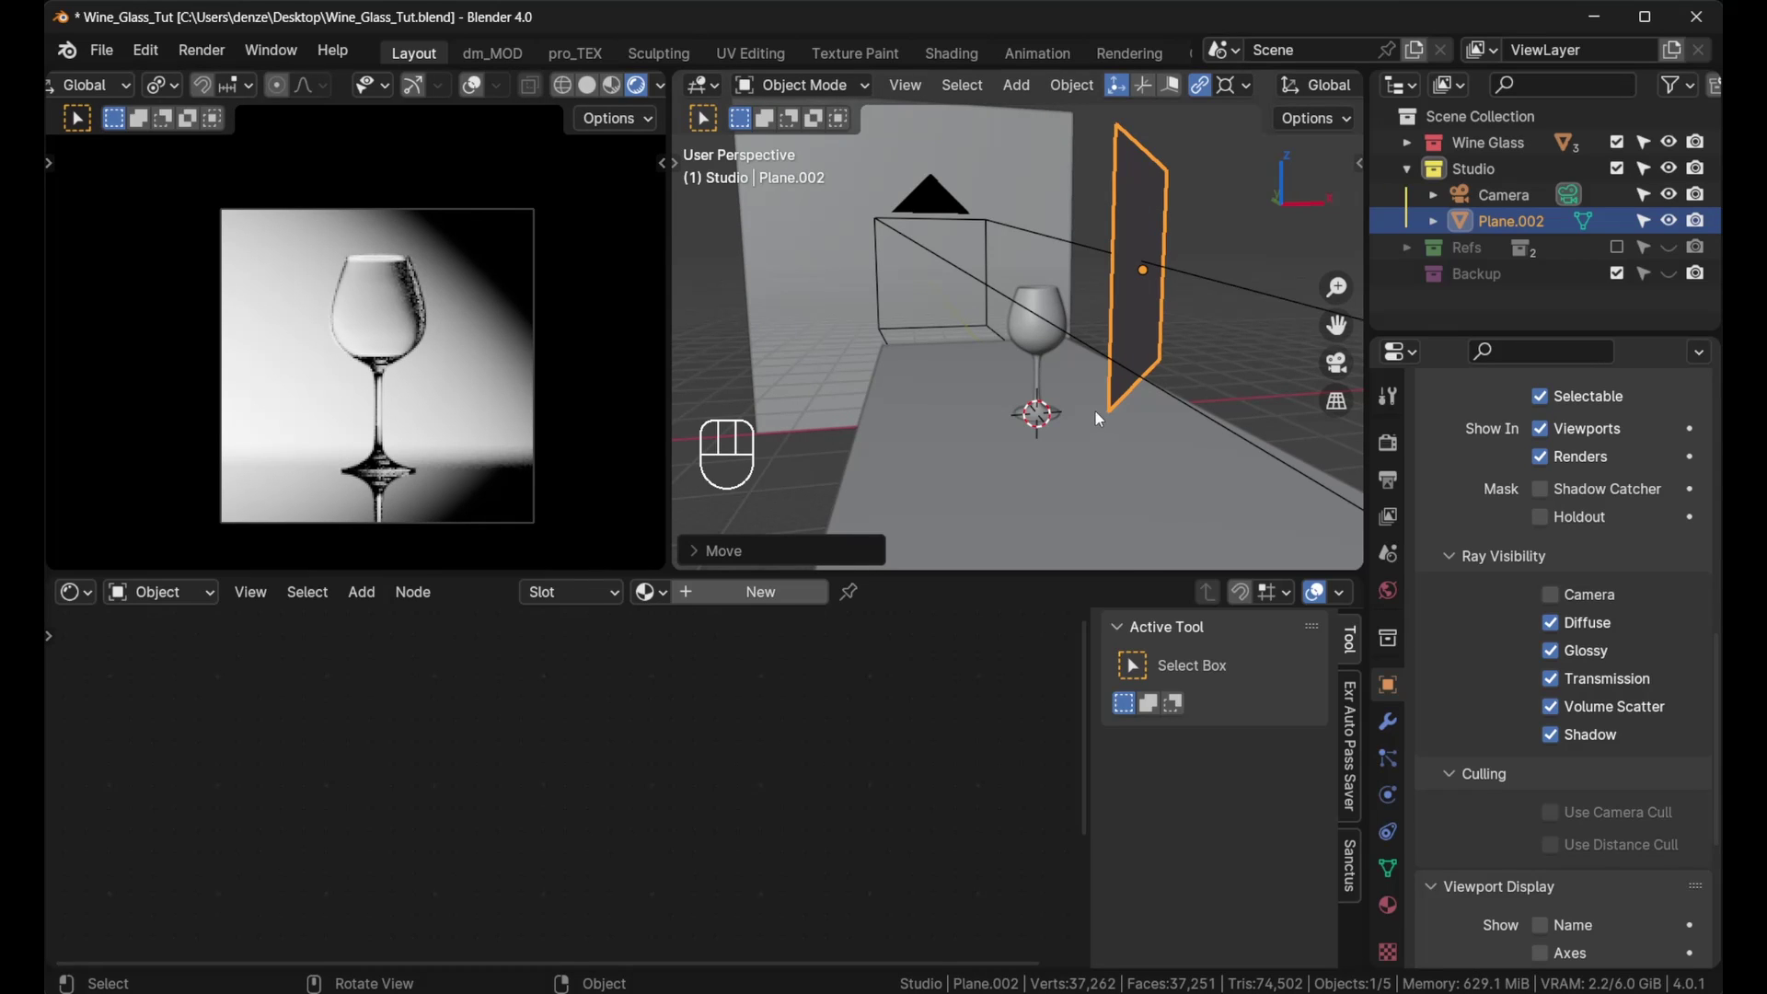
Step: Give the plane a new material and delete its Principled BSDF node
middle_click_drag(1095, 413, 1137, 424)
left_click(744, 598)
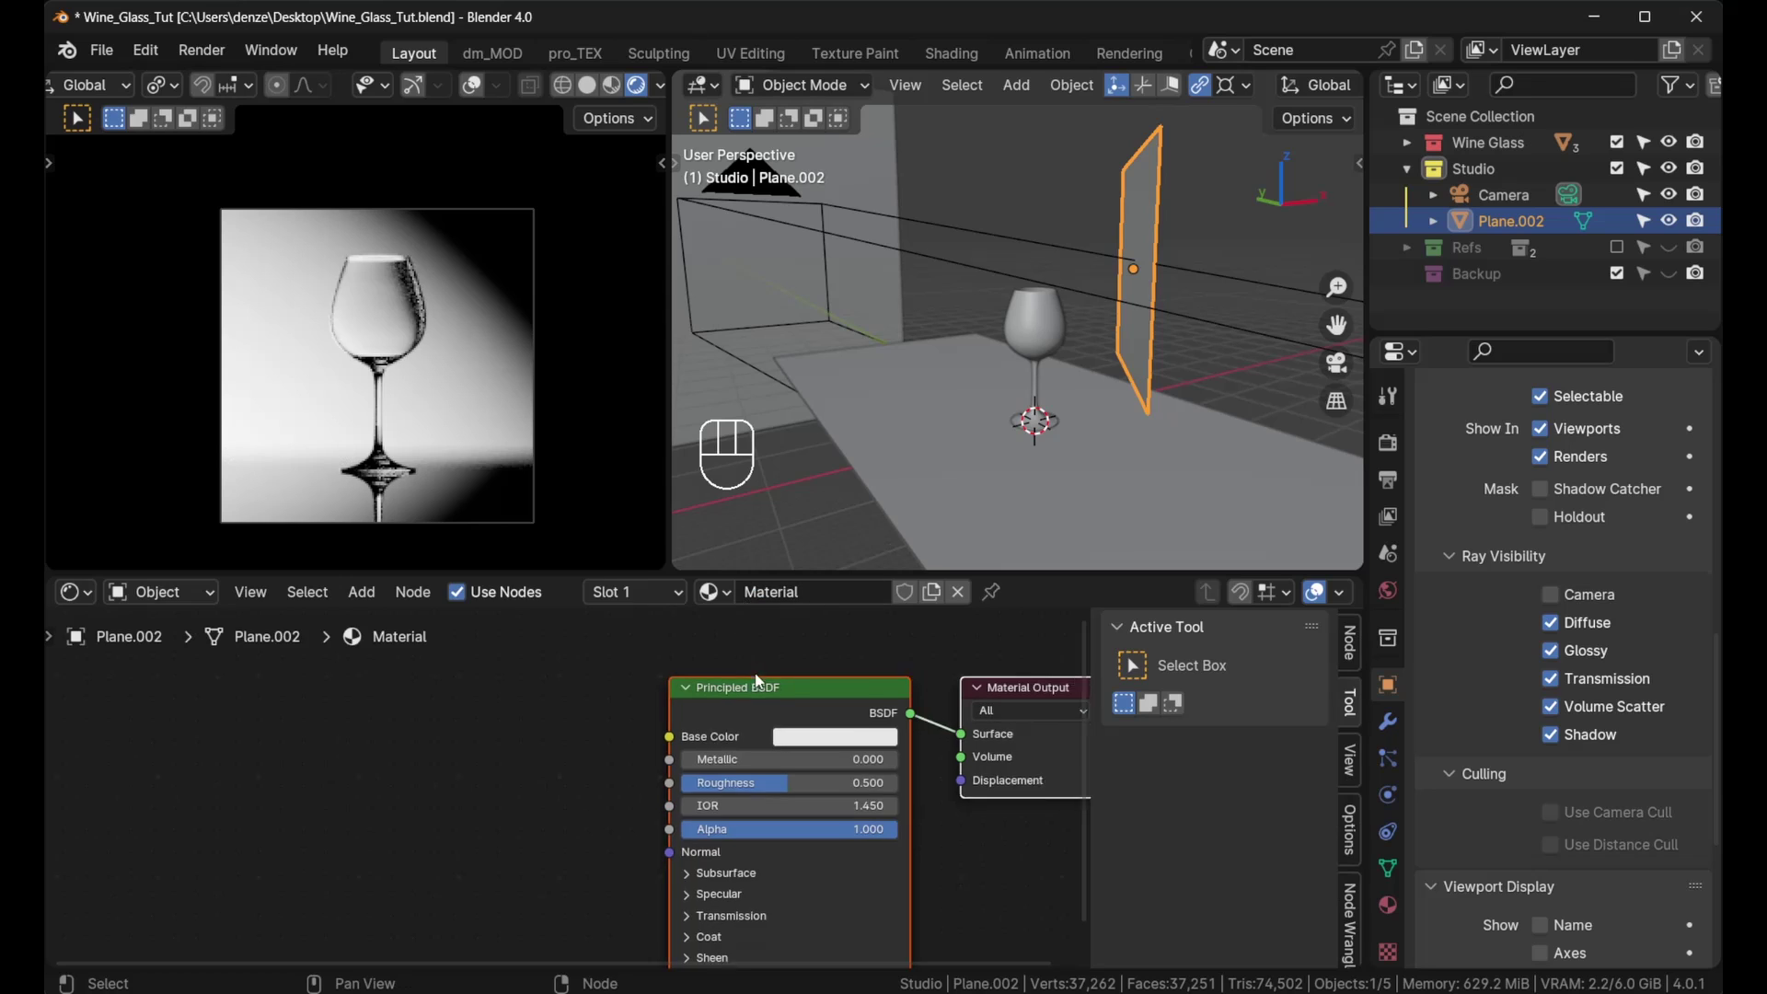
left_click(808, 689)
key("x")
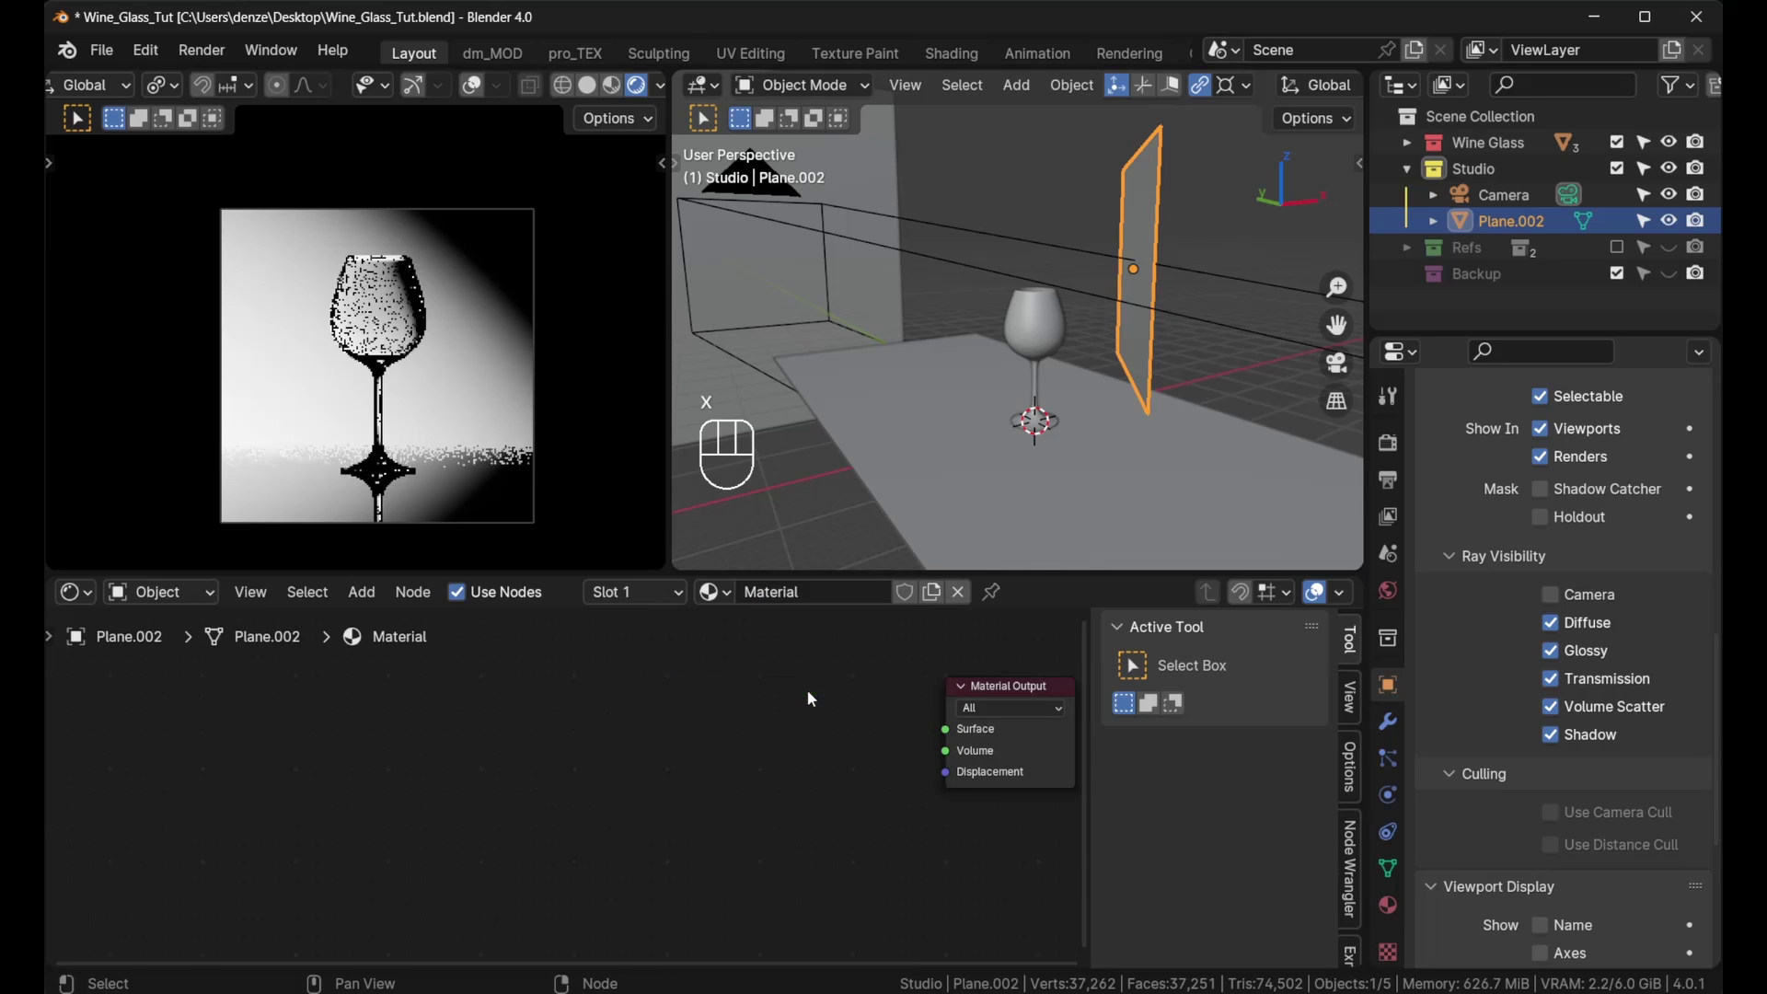
Step: Add the ULTIMATE STRIP node group before the Material Output and widen the node
key("shift+a")
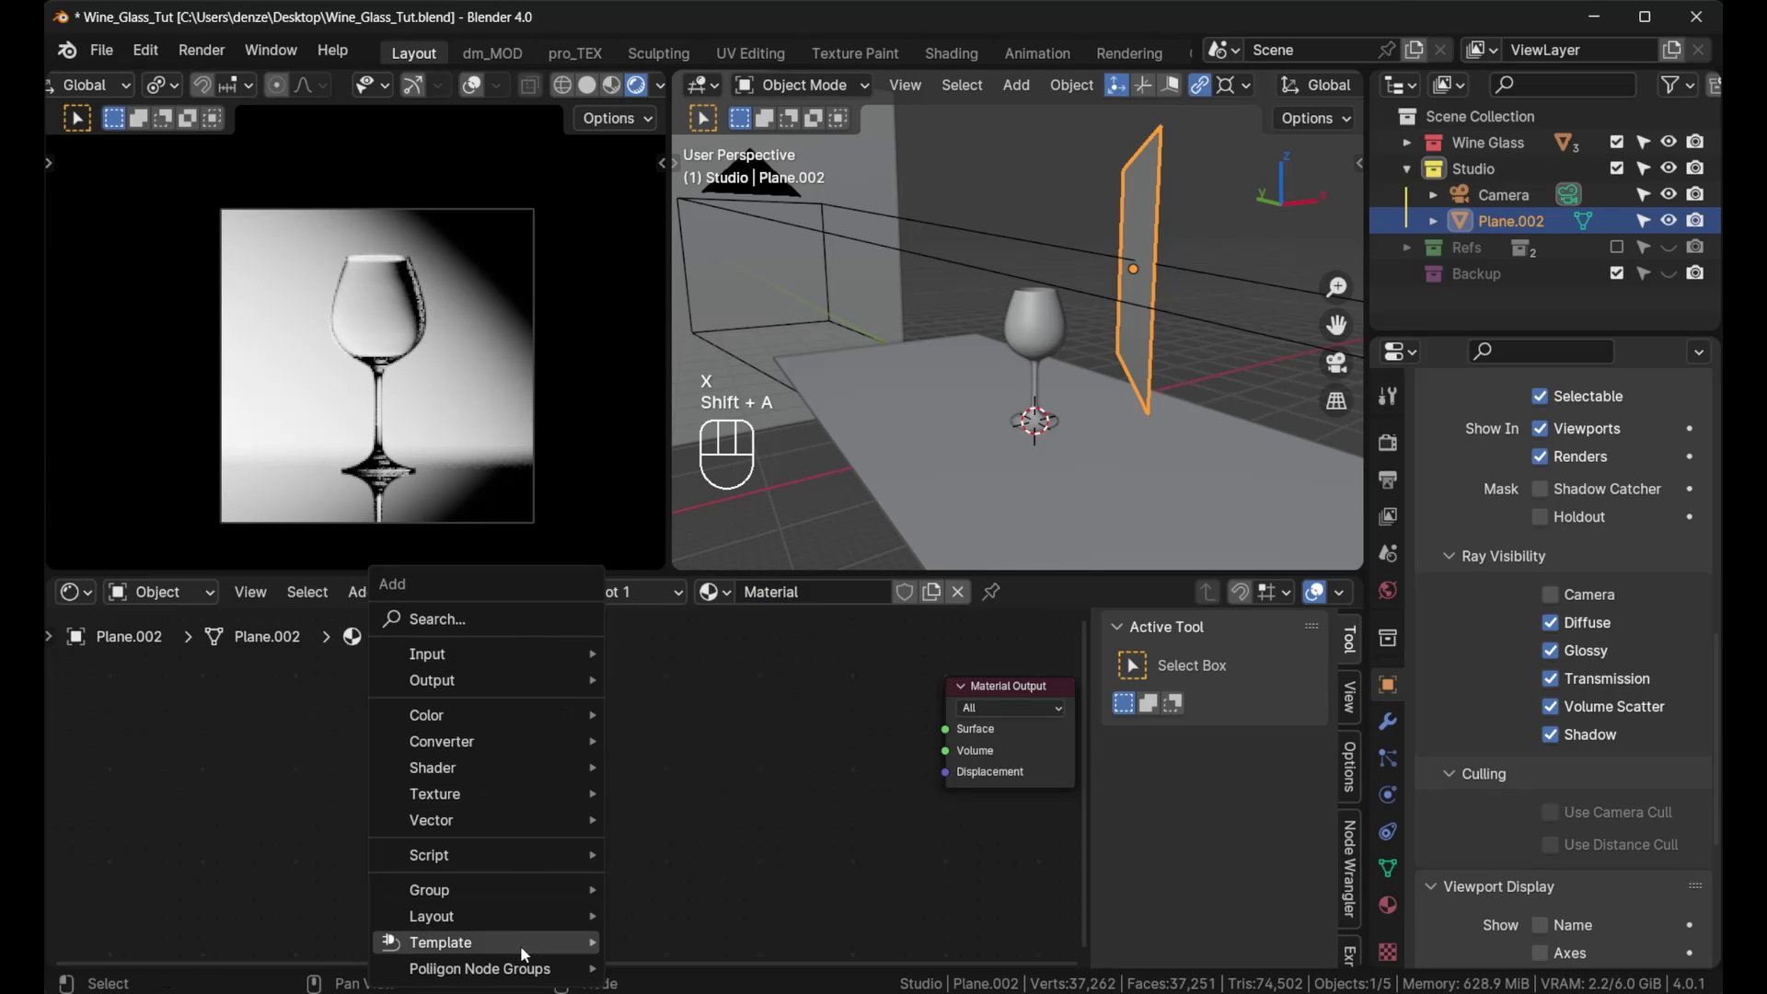
mouse_move(521, 945)
left_click(665, 889)
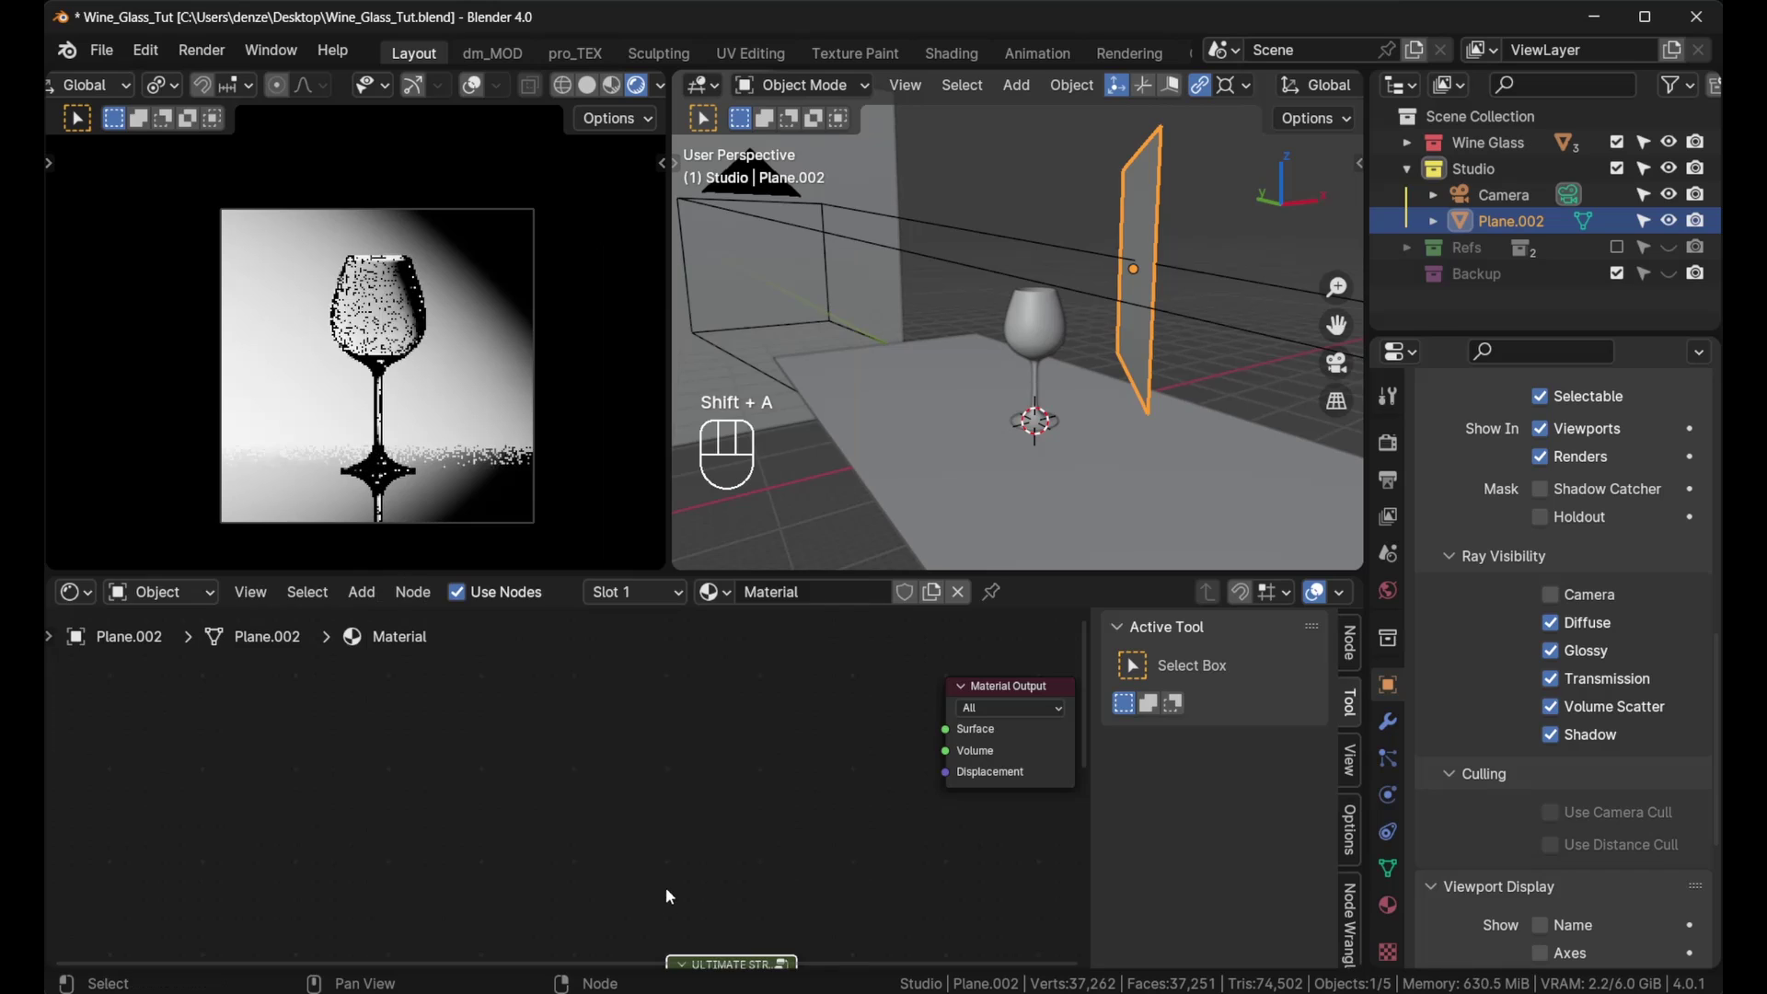
key("g")
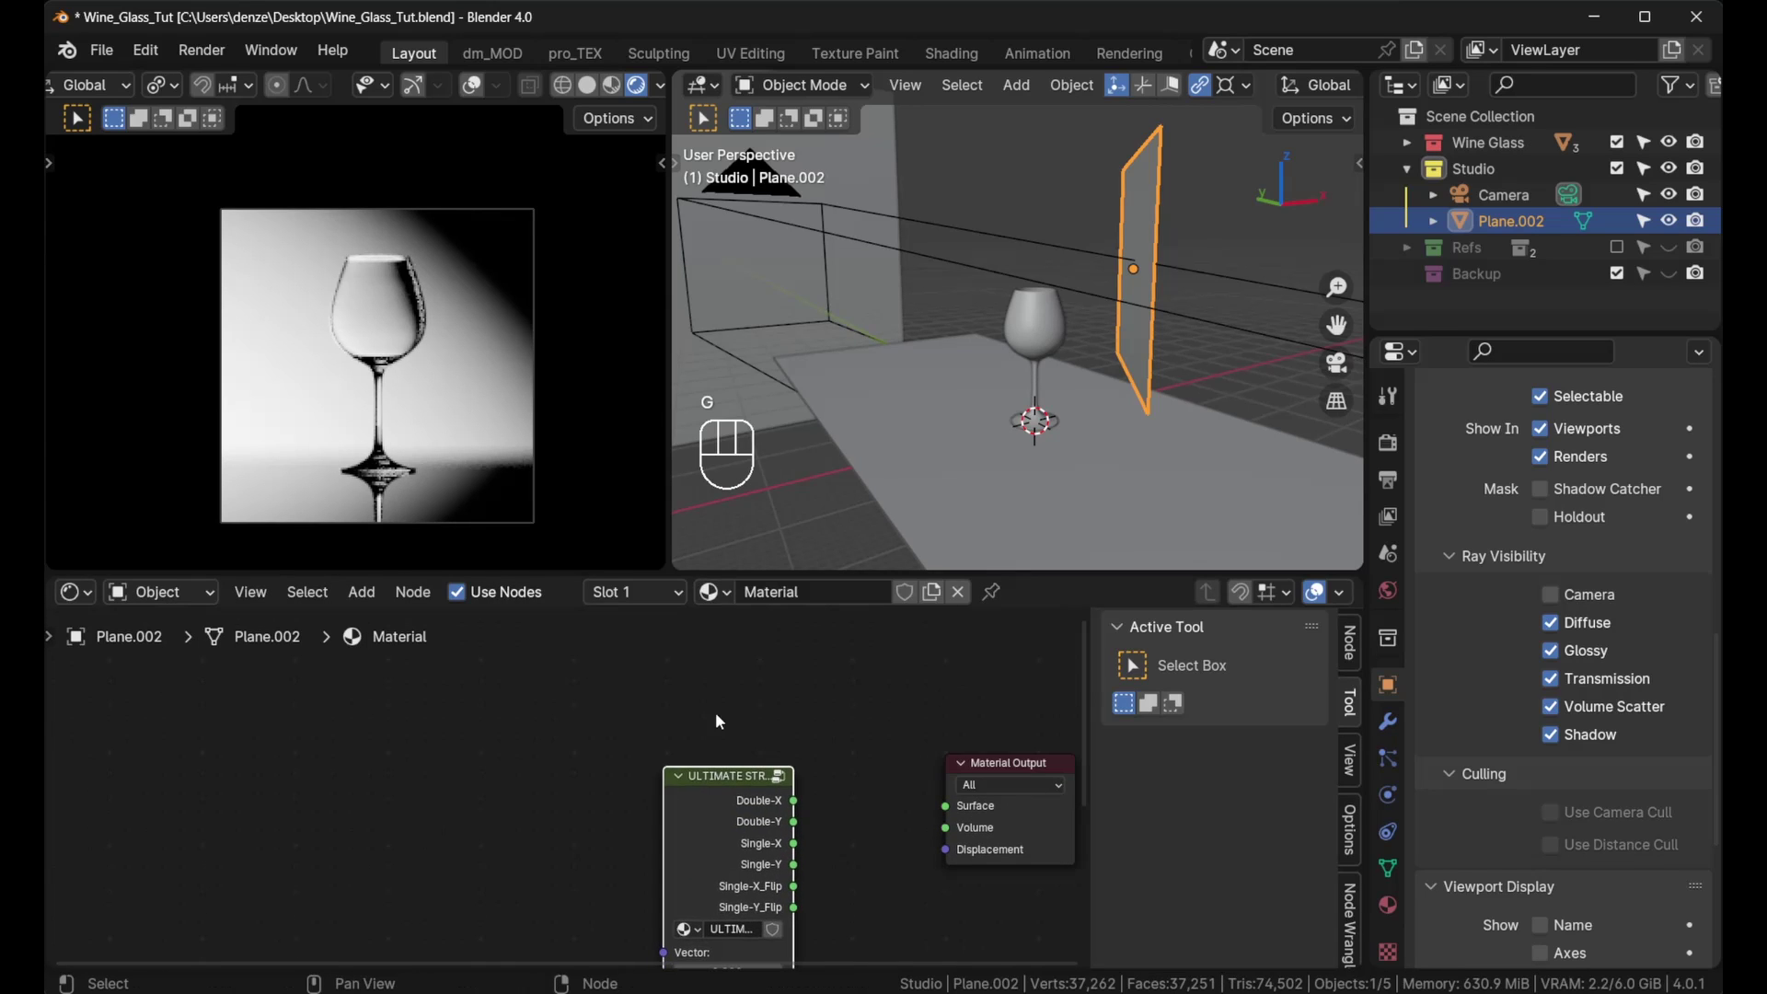
left_click(757, 728)
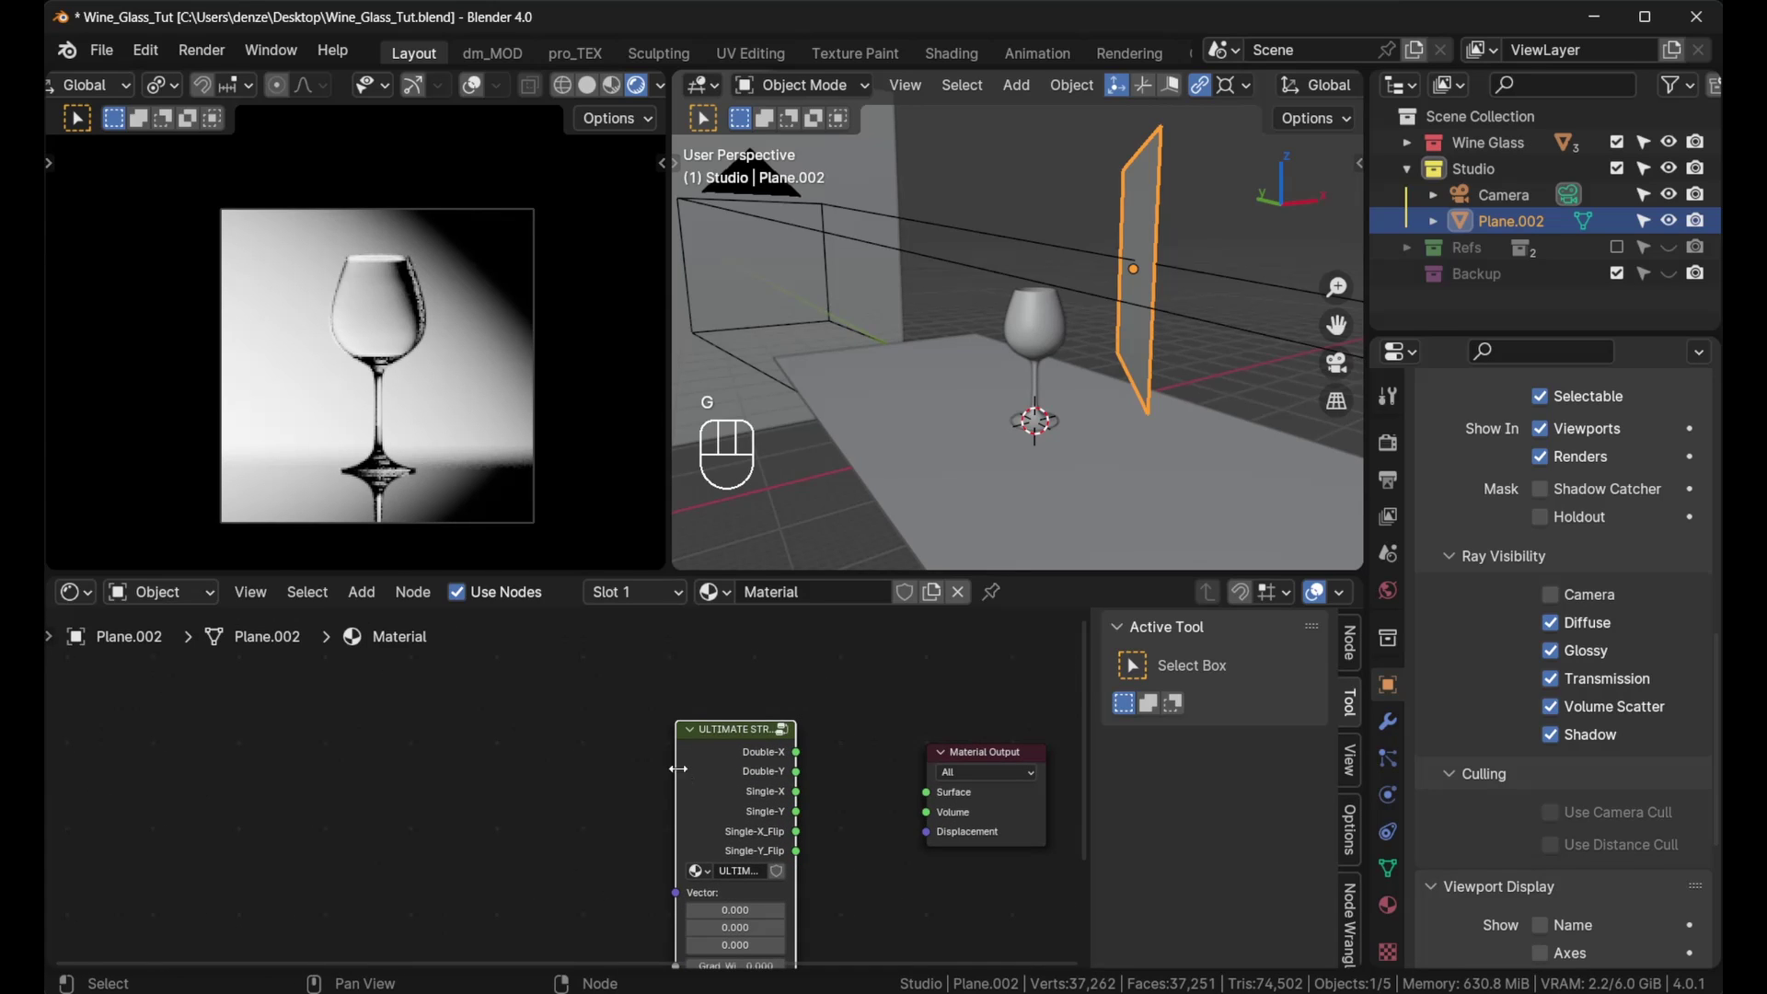
left_click_drag(678, 769, 651, 768)
scroll(499, 740, "down", 1)
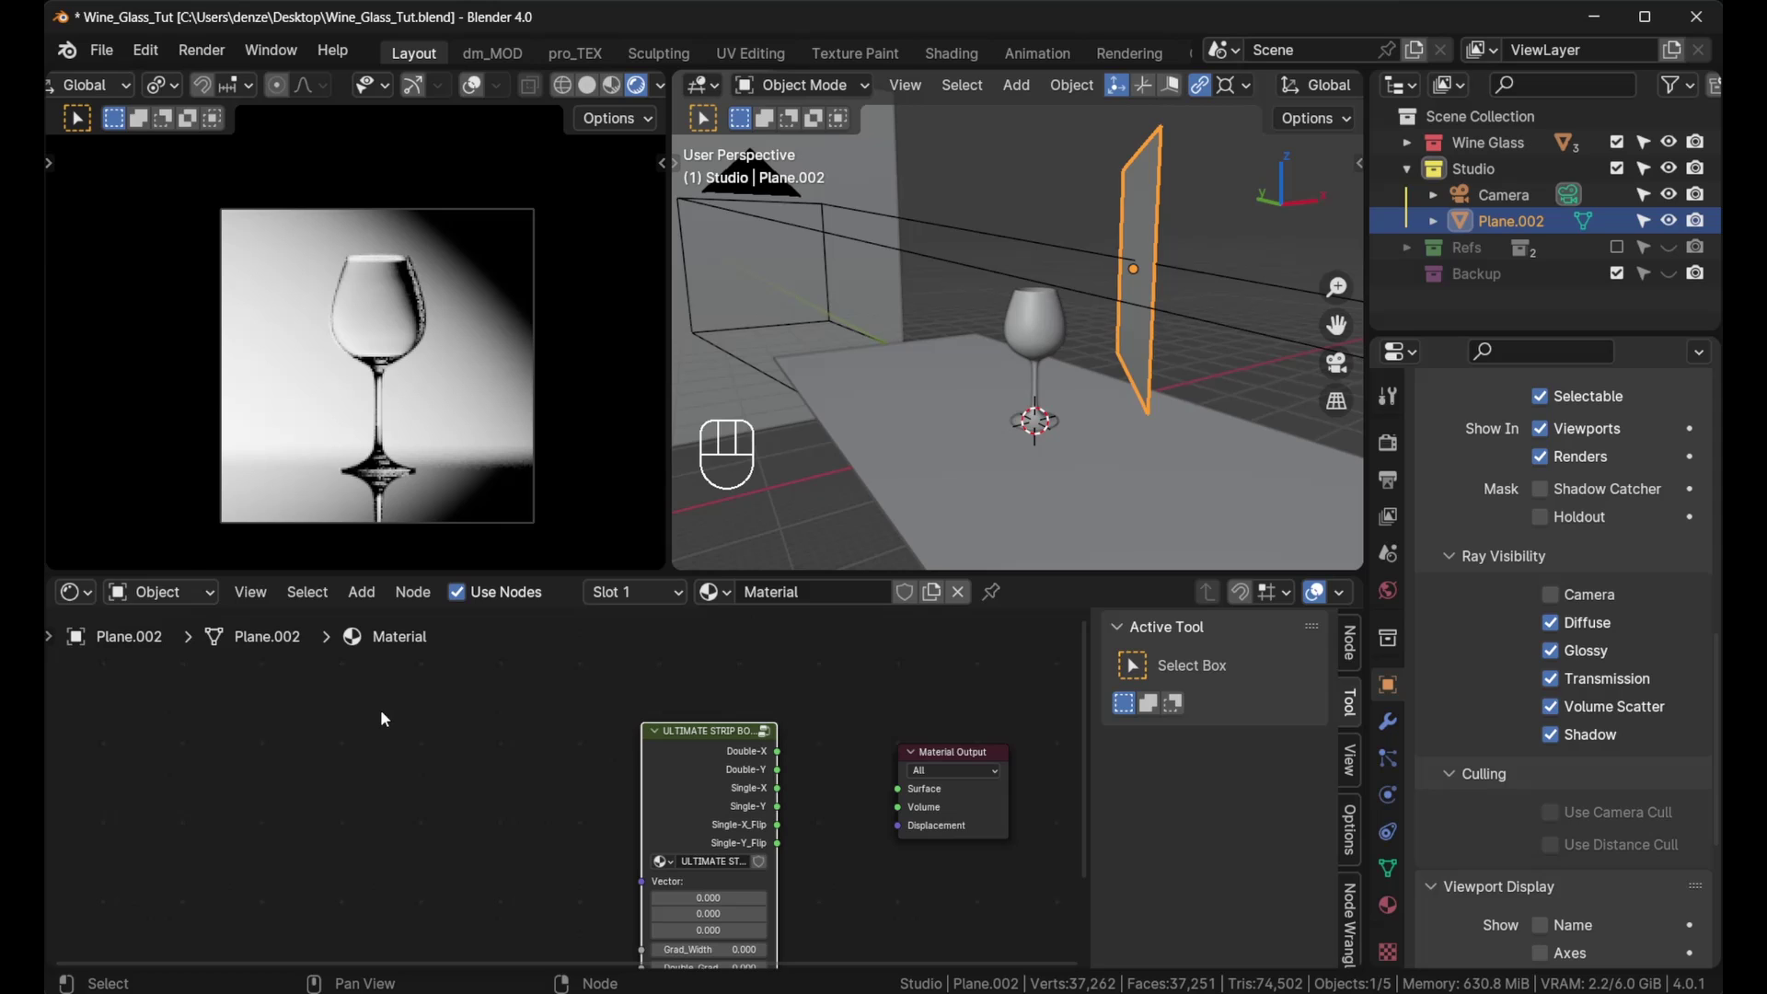
Step: Add a Texture Coordinate node and connect its Generated output to the strip node's Vector input
key("shift+a")
mouse_move(310, 424)
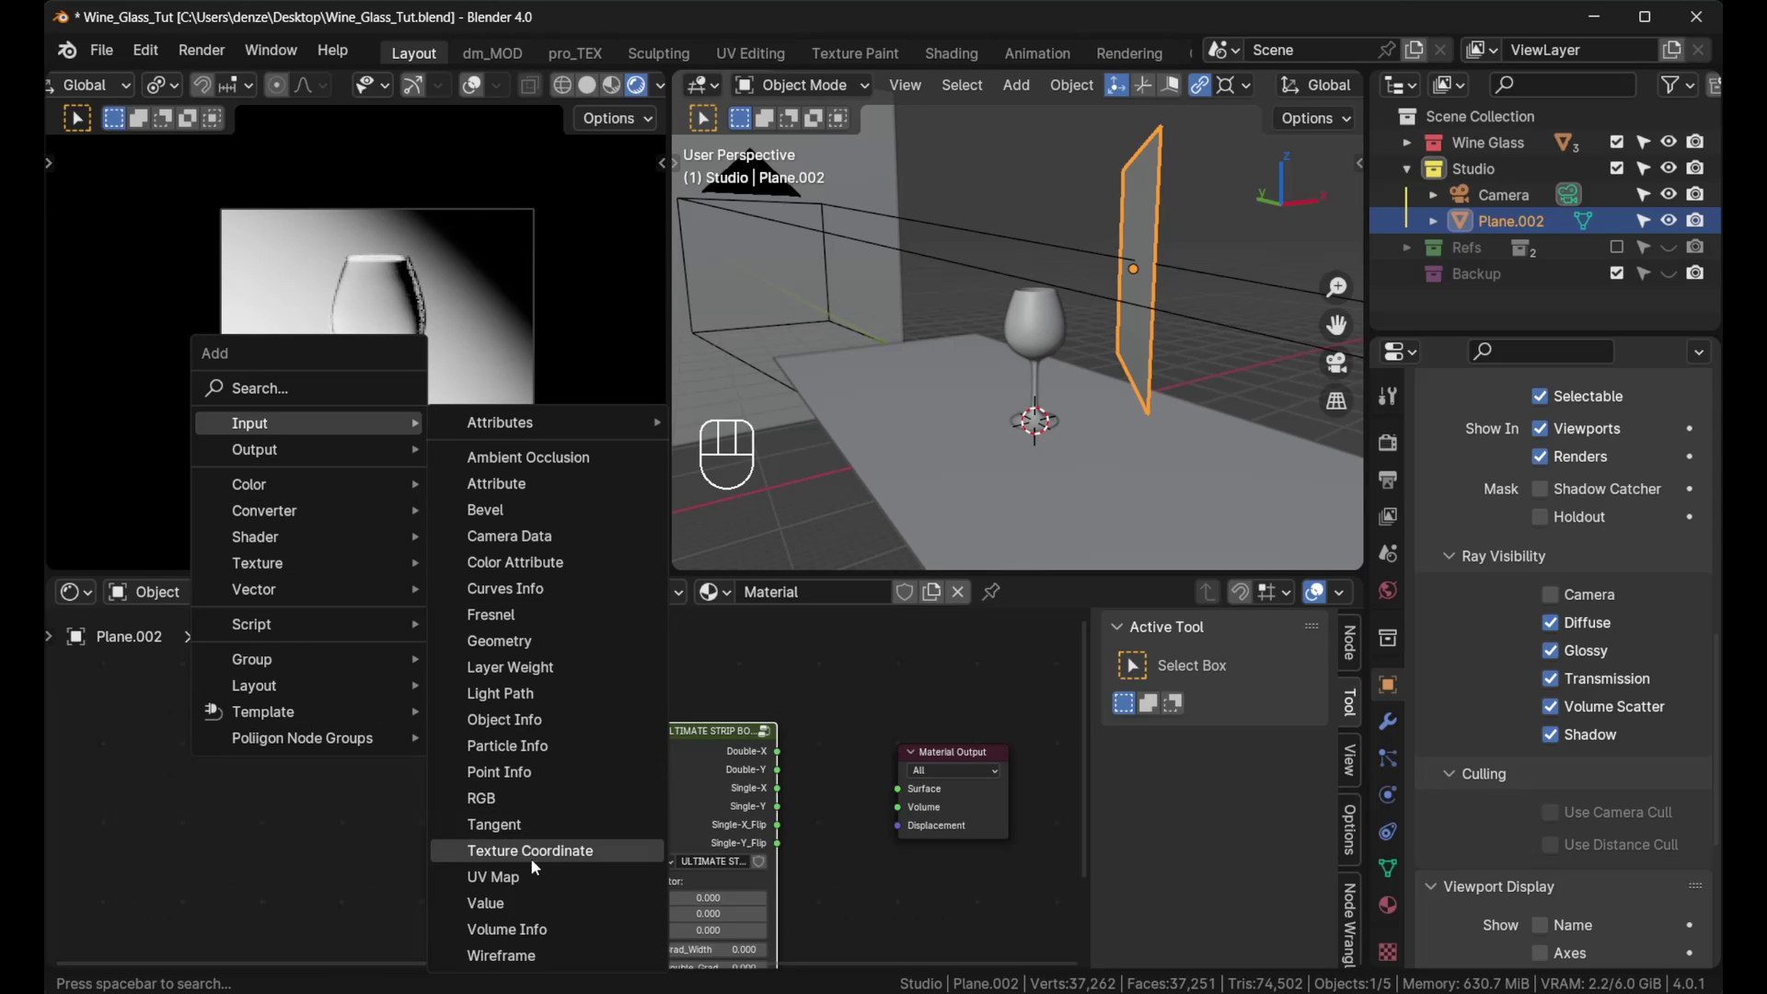
left_click(530, 852)
left_click(405, 753)
left_click_drag(460, 757, 642, 881)
left_click_drag(693, 766, 639, 756)
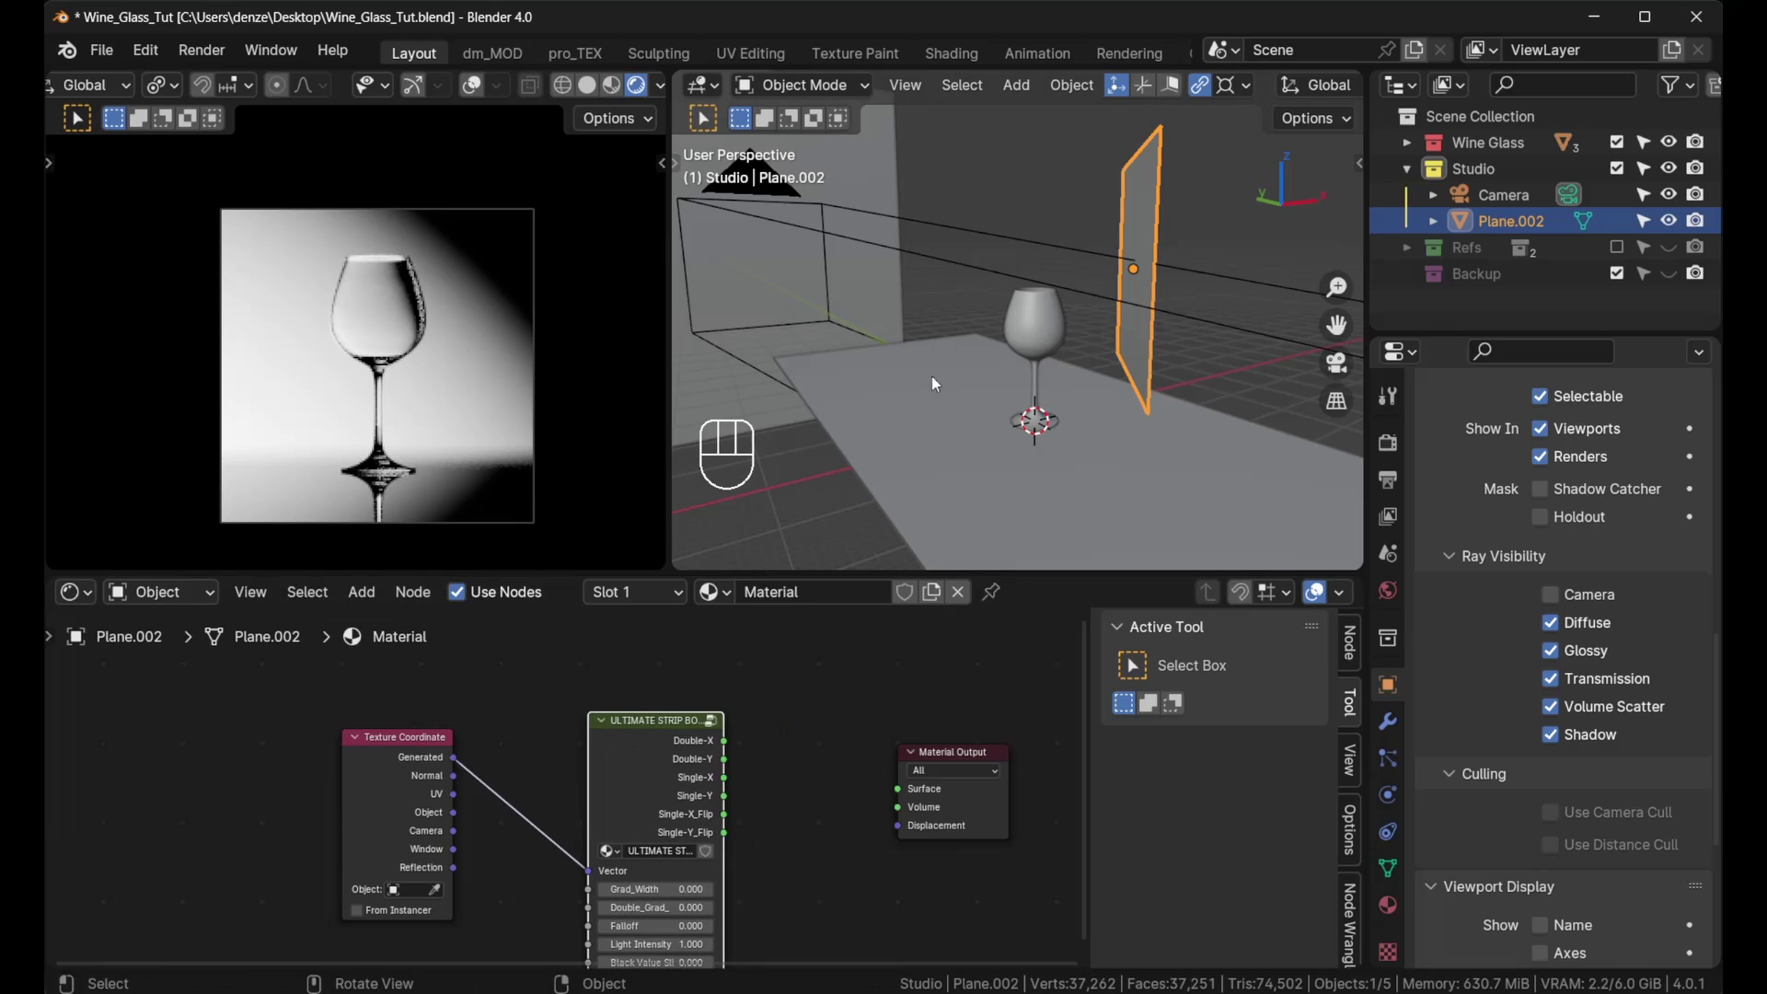
Step: Show the viewport in Material Preview and feed the strip node's Single-Y output into the Material Output's Surface
middle_click_drag(931, 375, 1073, 345)
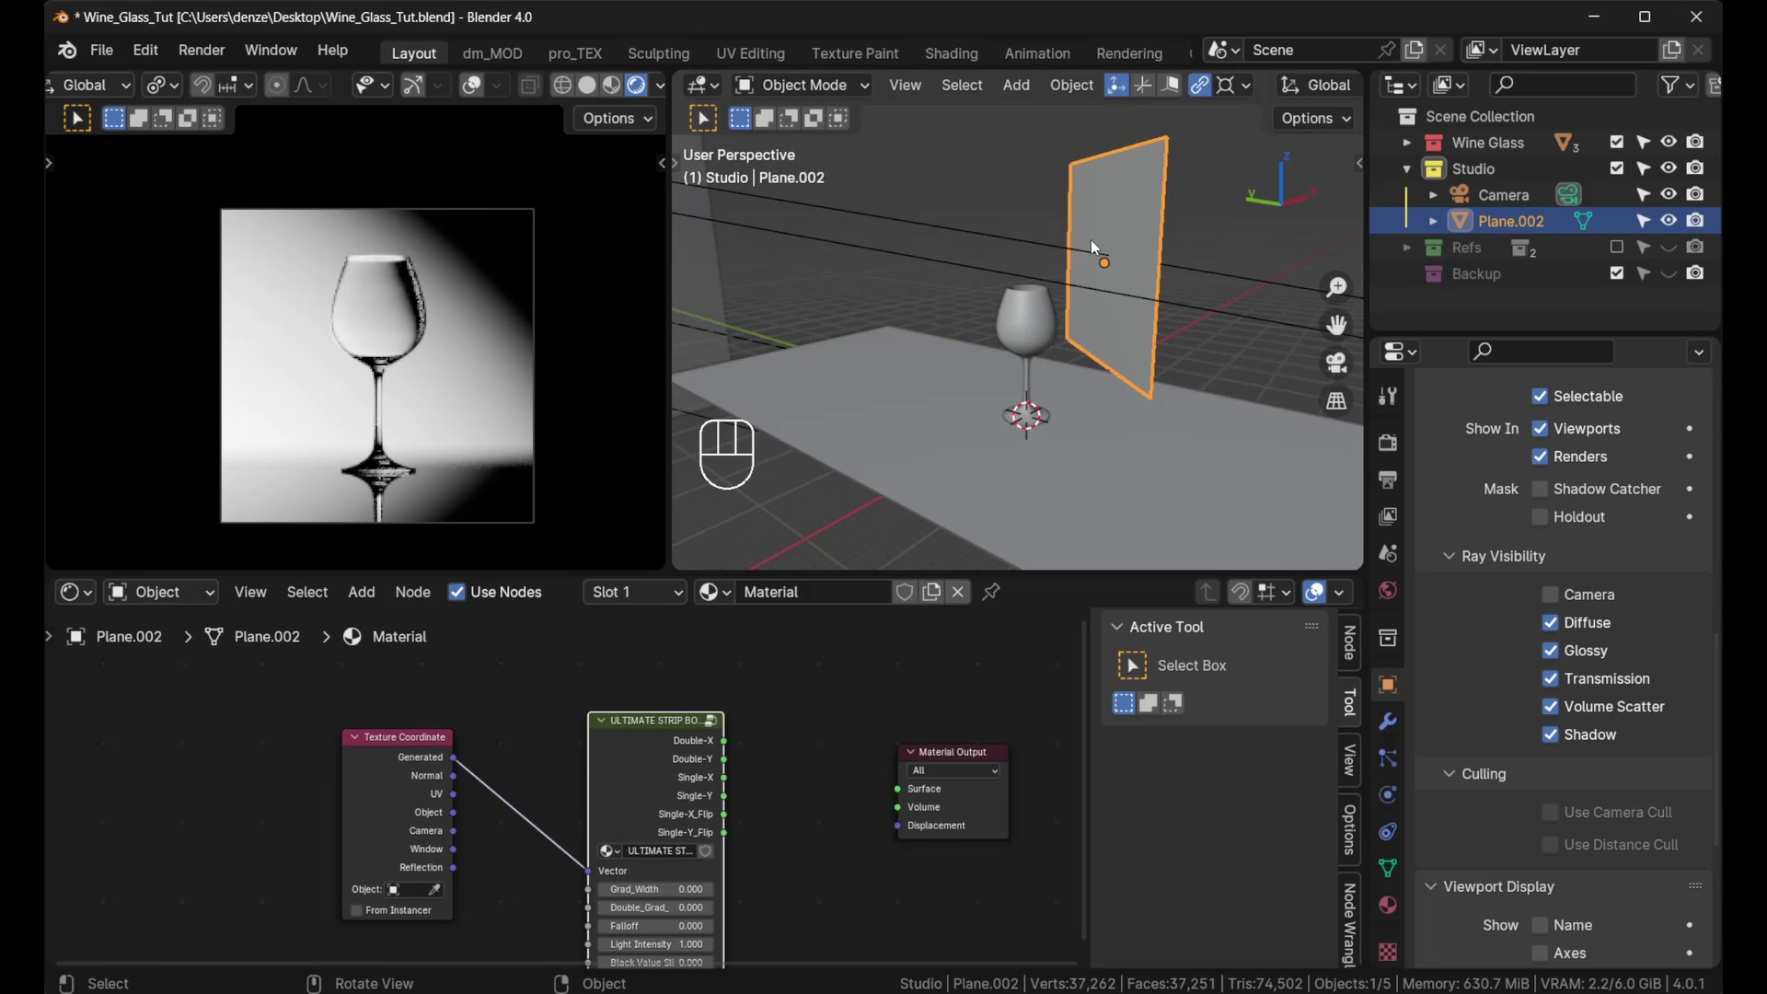
key("z")
left_click(1067, 379)
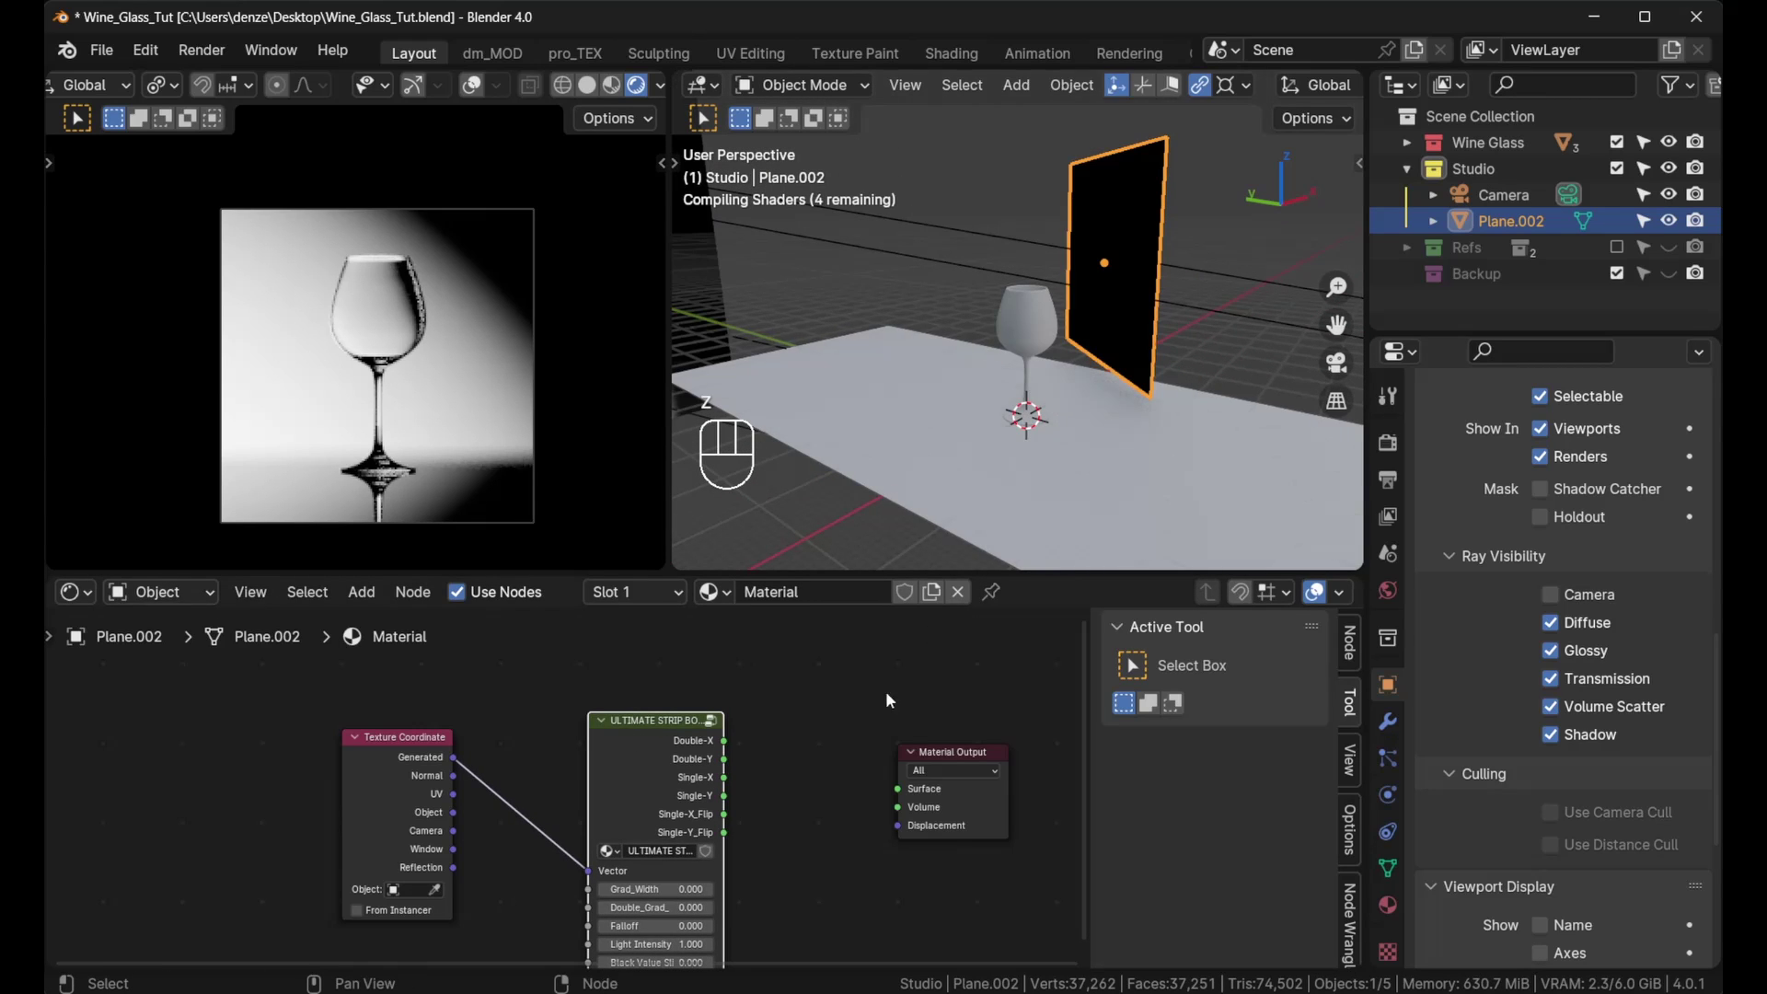
left_click_drag(725, 739, 892, 790)
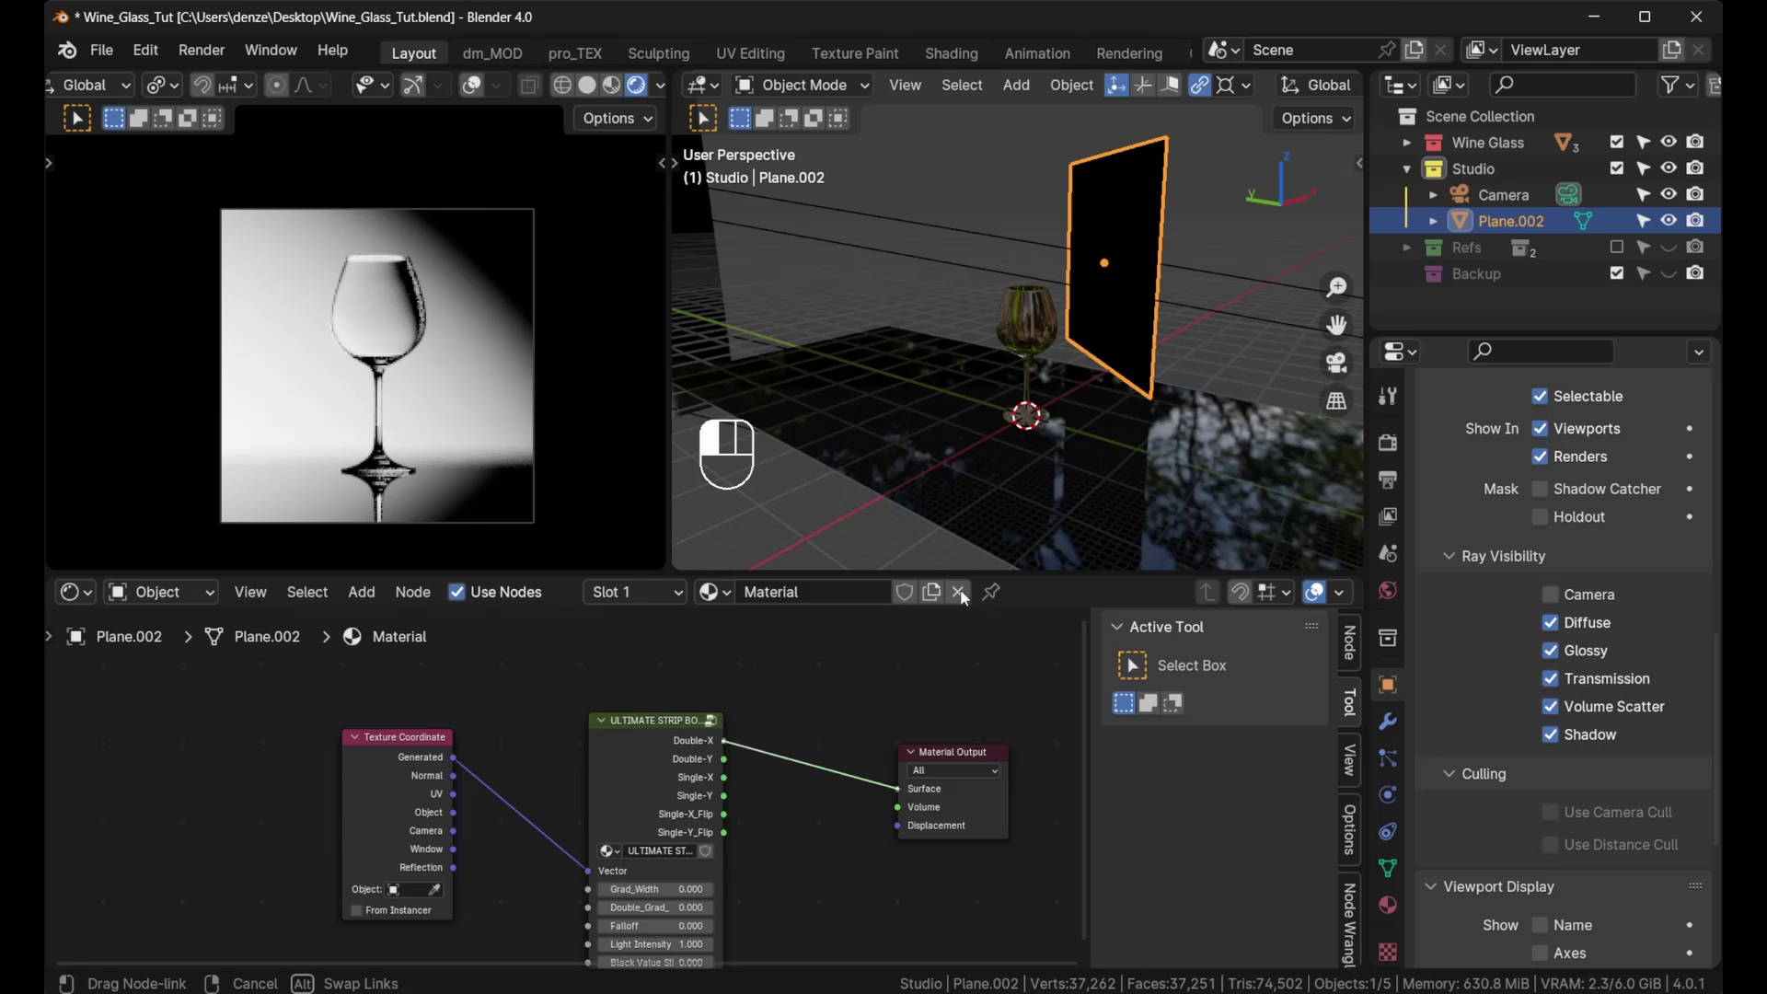
middle_click_drag(1058, 405, 1114, 389)
left_click(670, 750, "ctrl+shift")
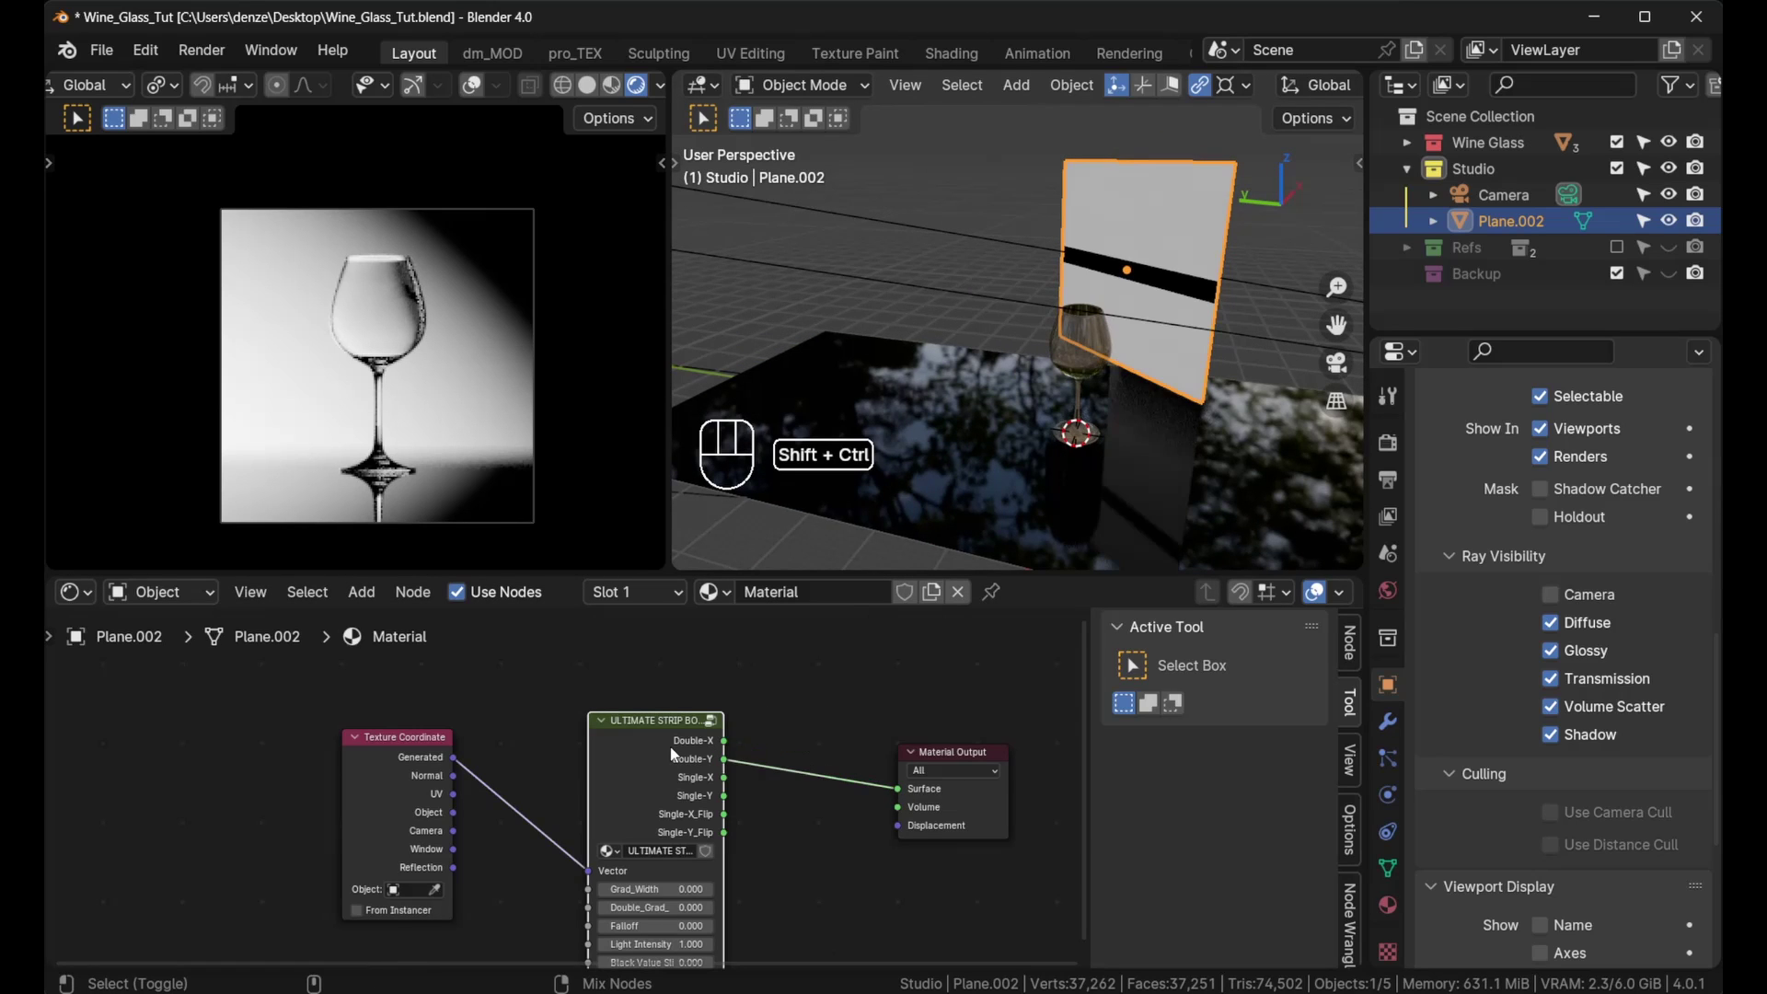
left_click(670, 747, "ctrl+shift")
left_click(670, 747, "ctrl+shift")
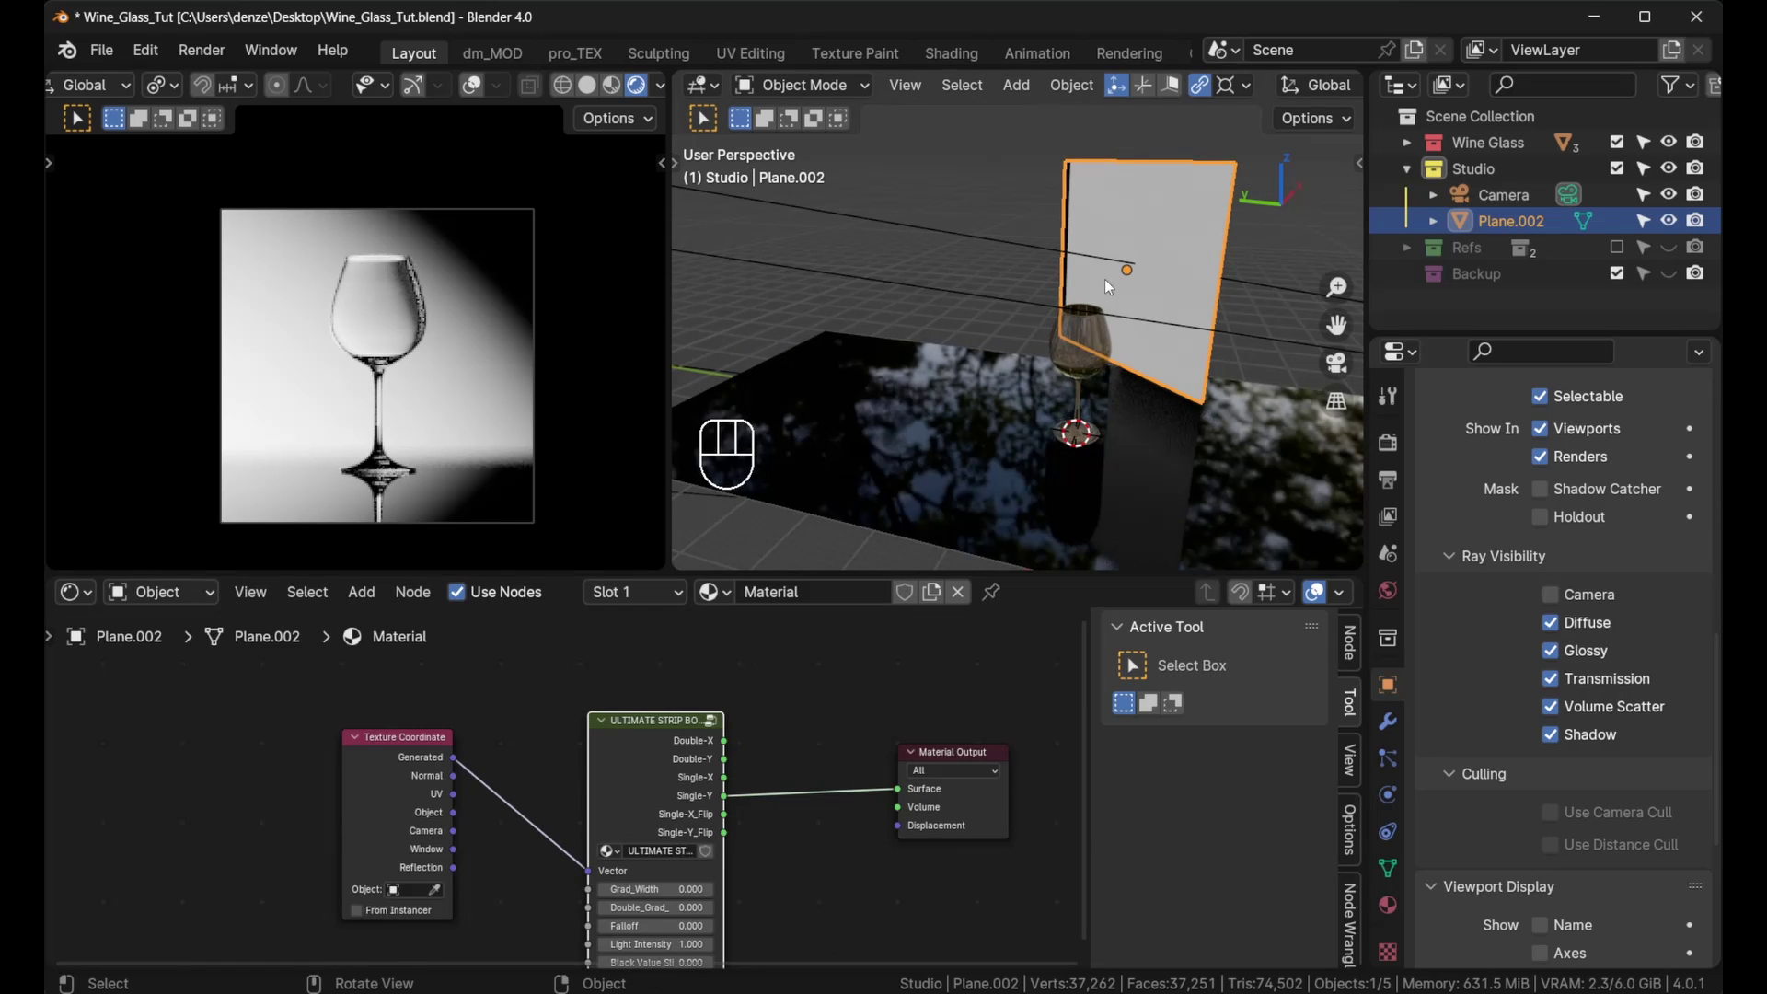
Step: Set the strip node's Grad_Width to about 0.662, Falloff to about 0.643 and Light Intensity to 10
scroll(731, 799, "up", 1)
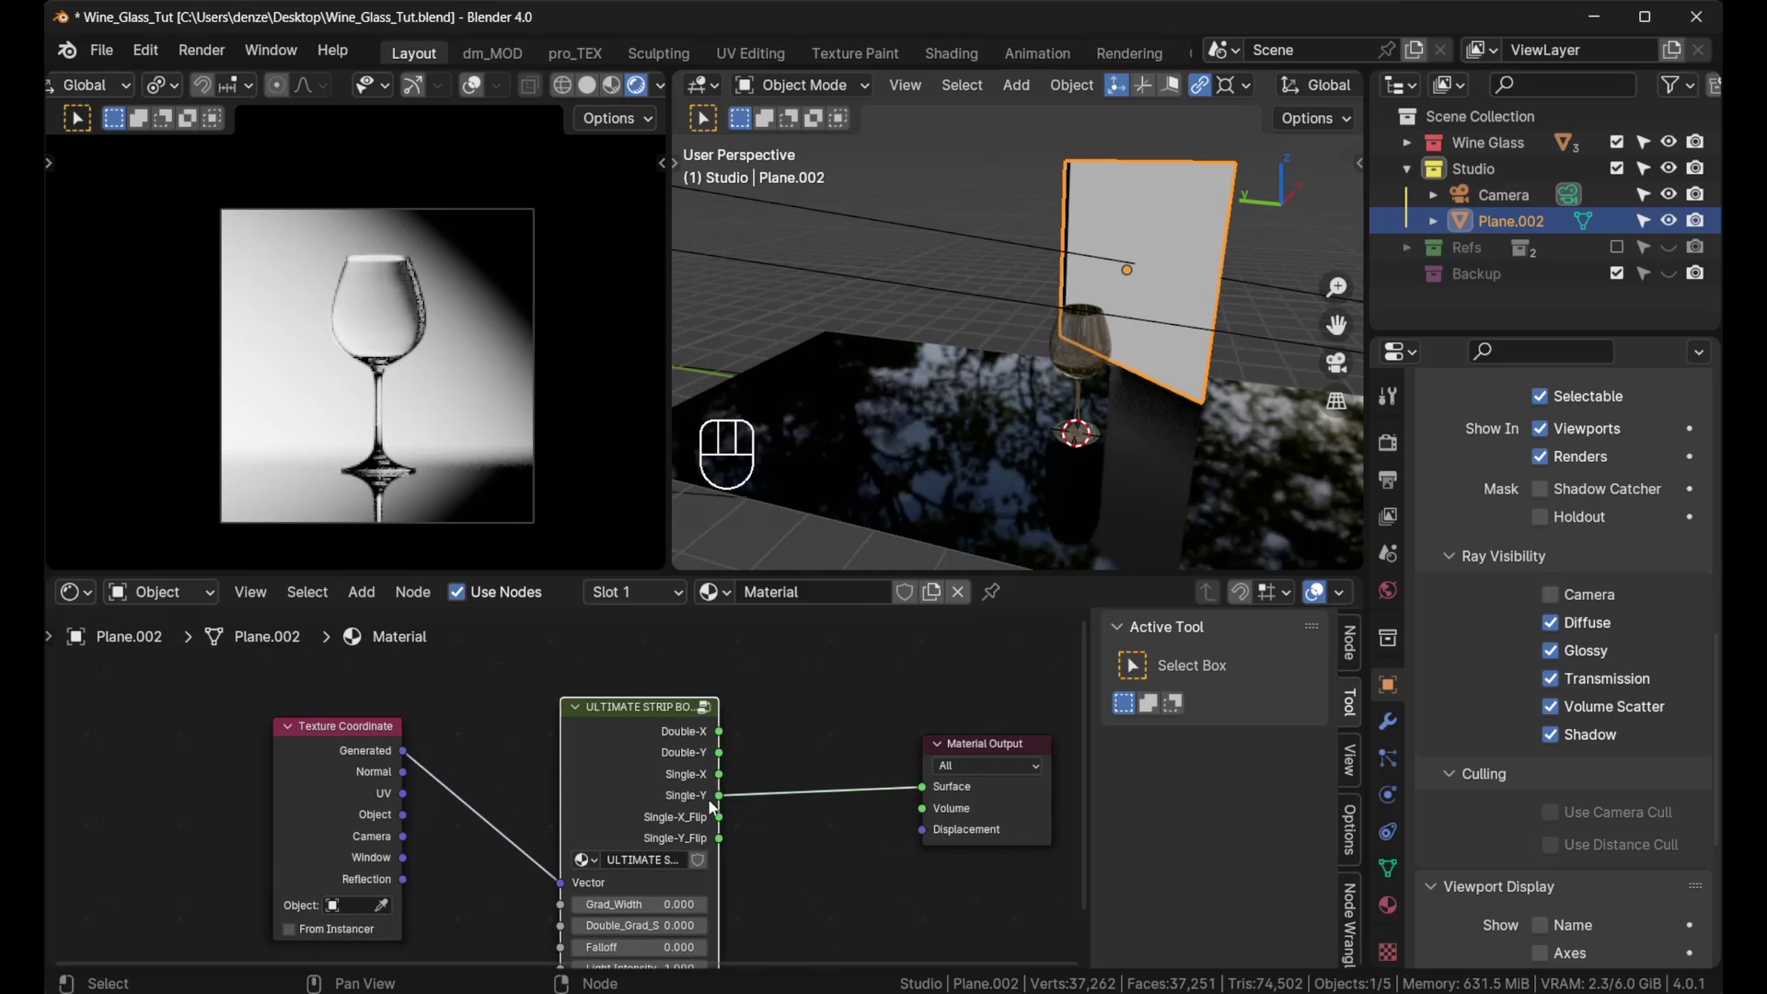
scroll(755, 814, "up", 2)
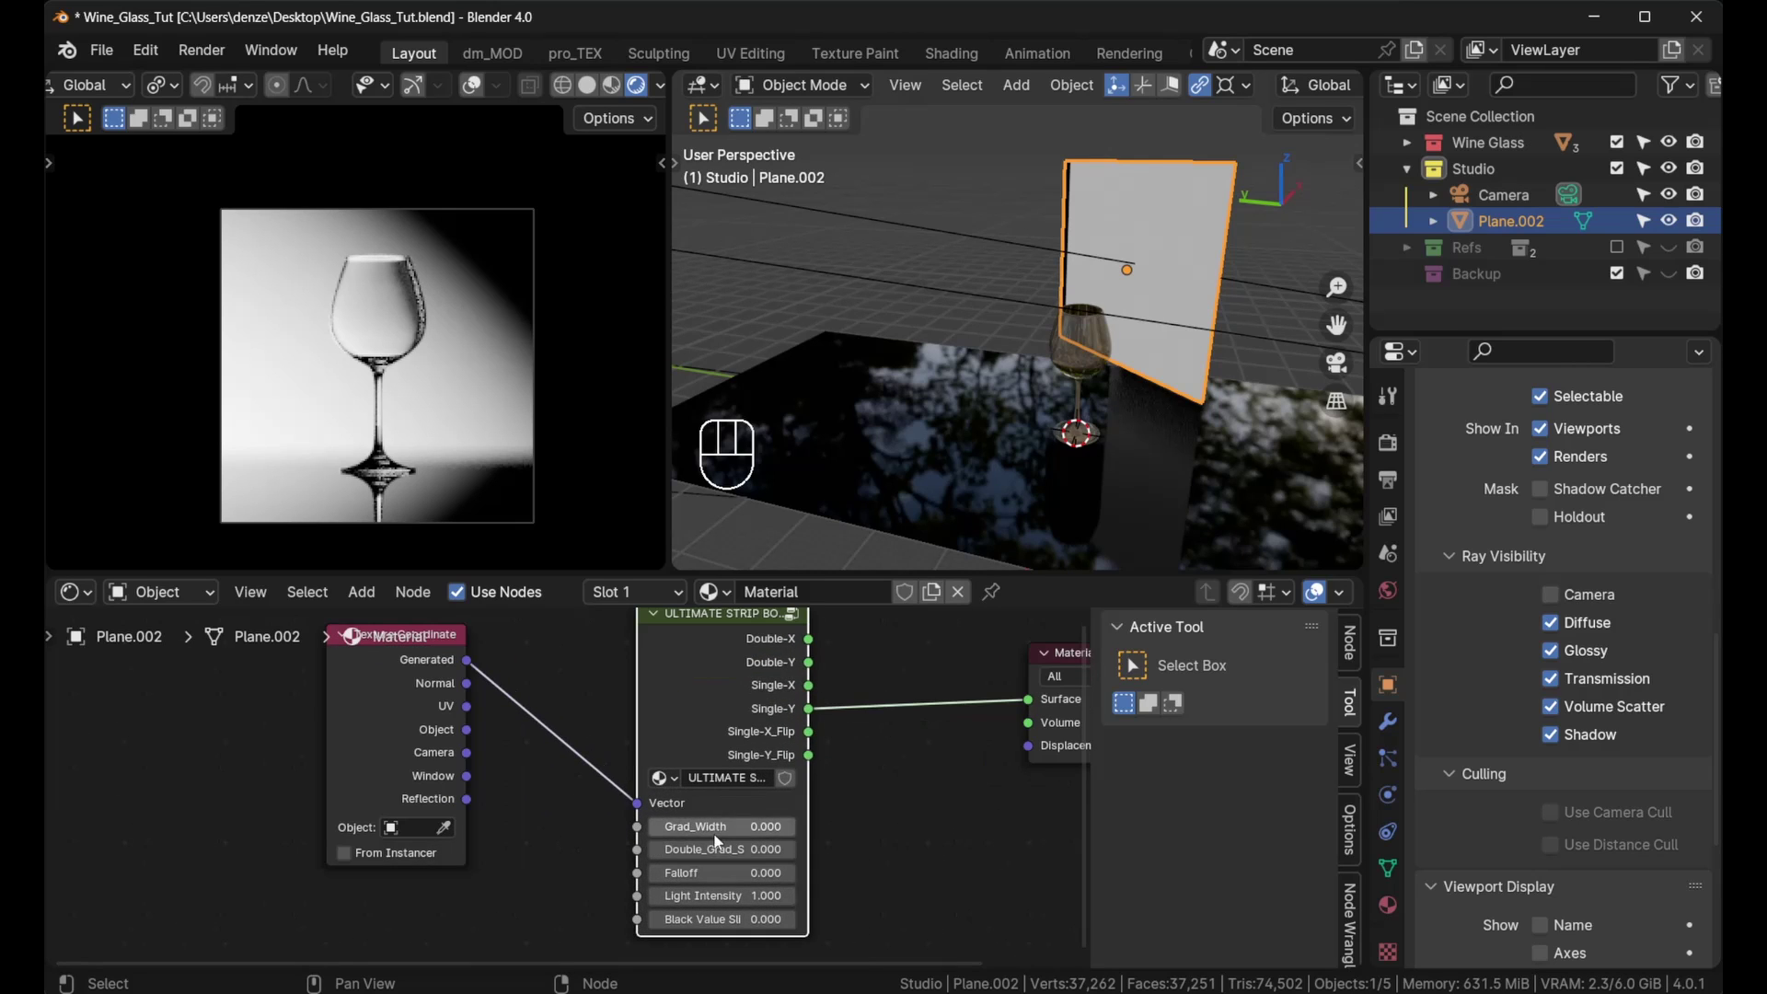
left_click(714, 826)
left_click_drag(714, 826, 809, 875)
scroll(723, 875, "up", 1)
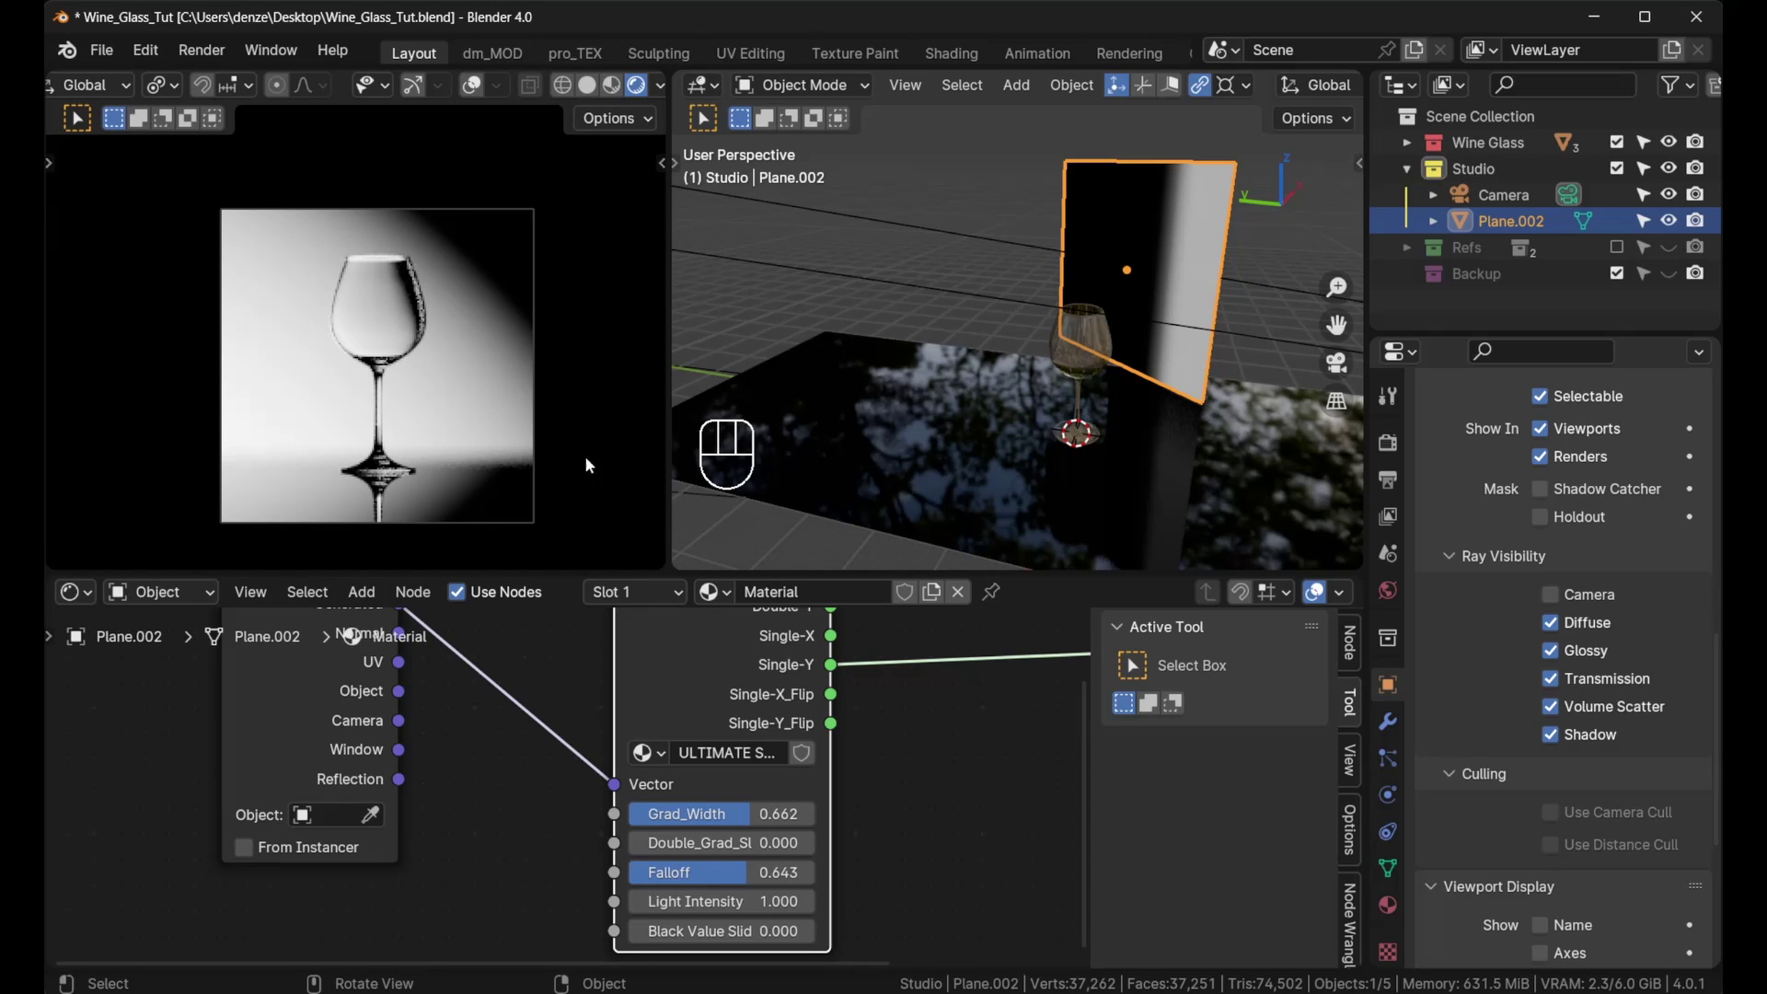
left_click(733, 902)
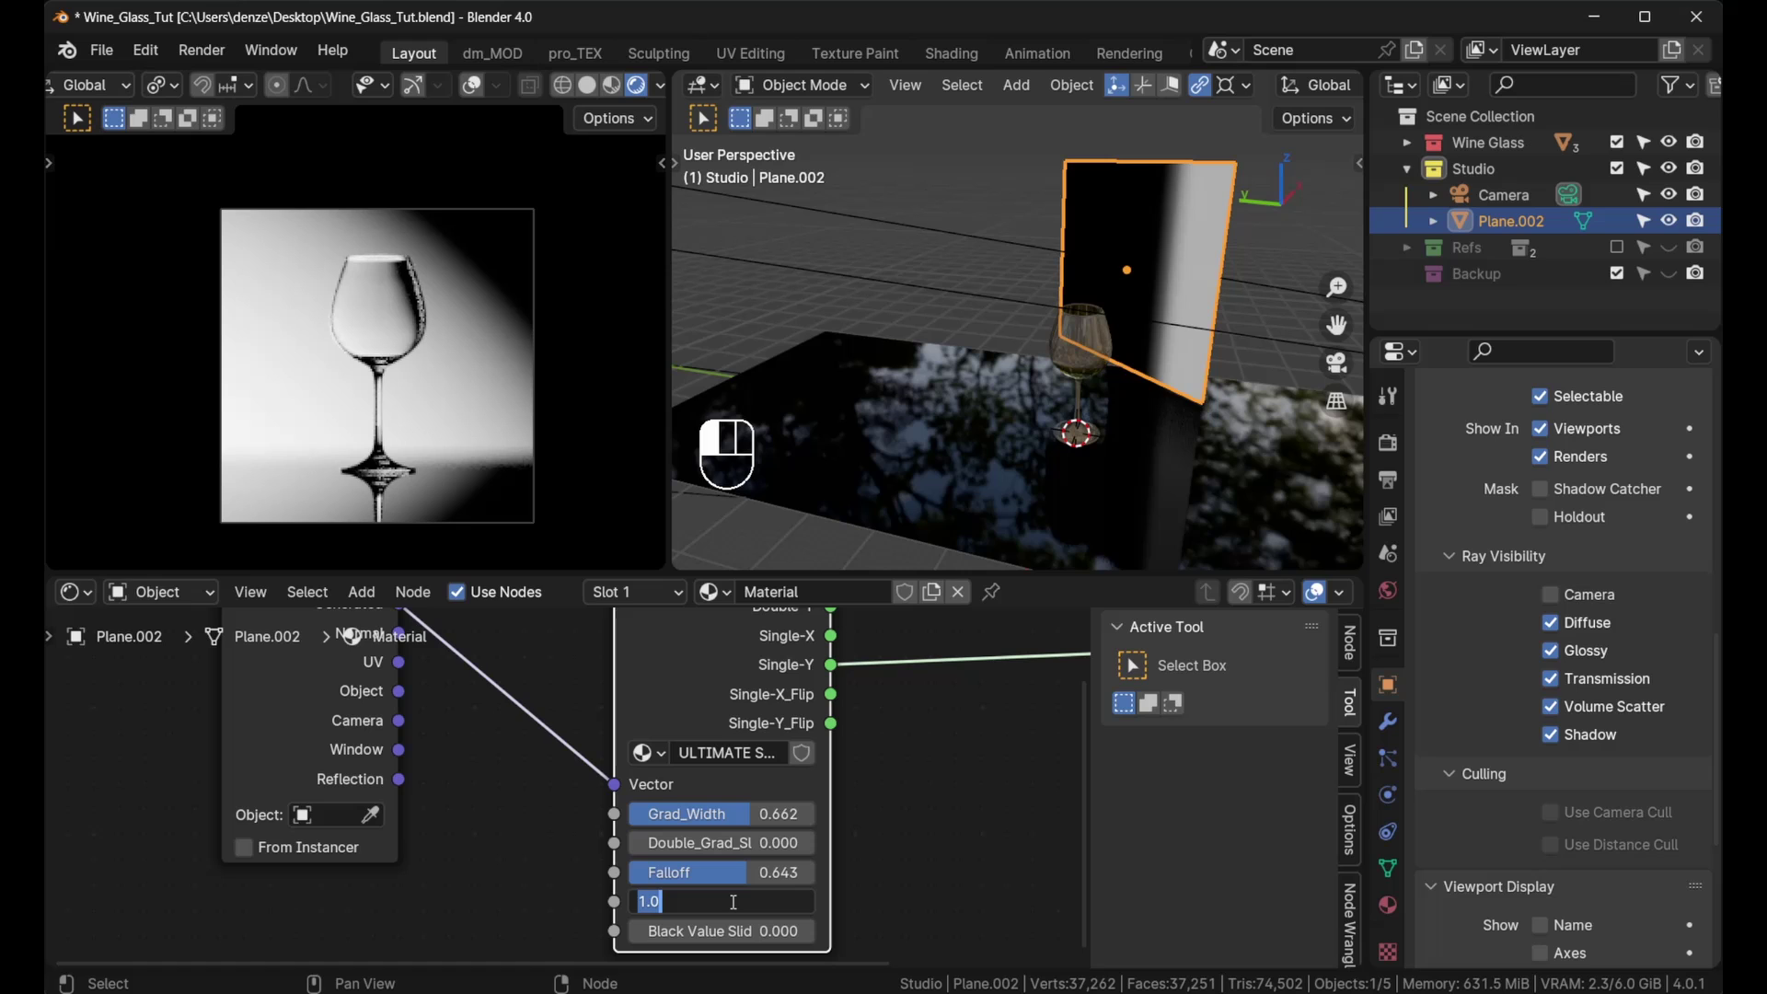
type("10")
key("Return")
scroll(414, 368, "up", 3)
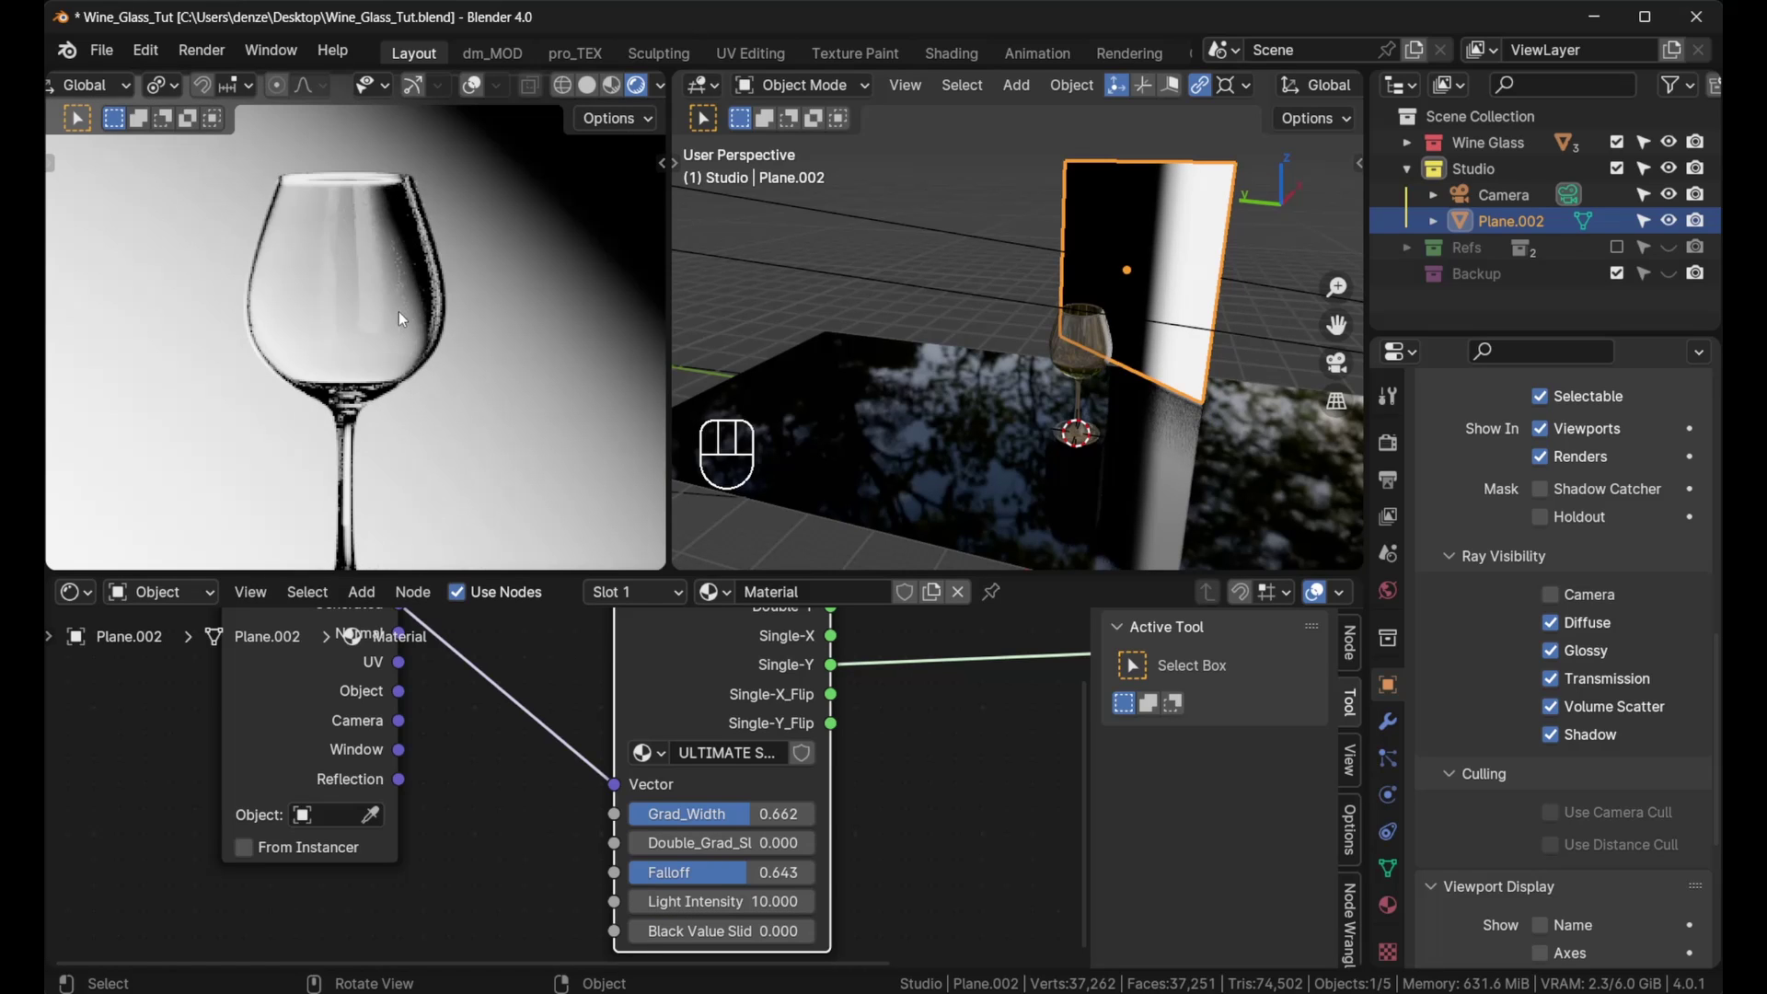
Step: From above, move the plane about 8.9 cm along positive Y beside the glass
middle_click_drag(948, 387, 1019, 374)
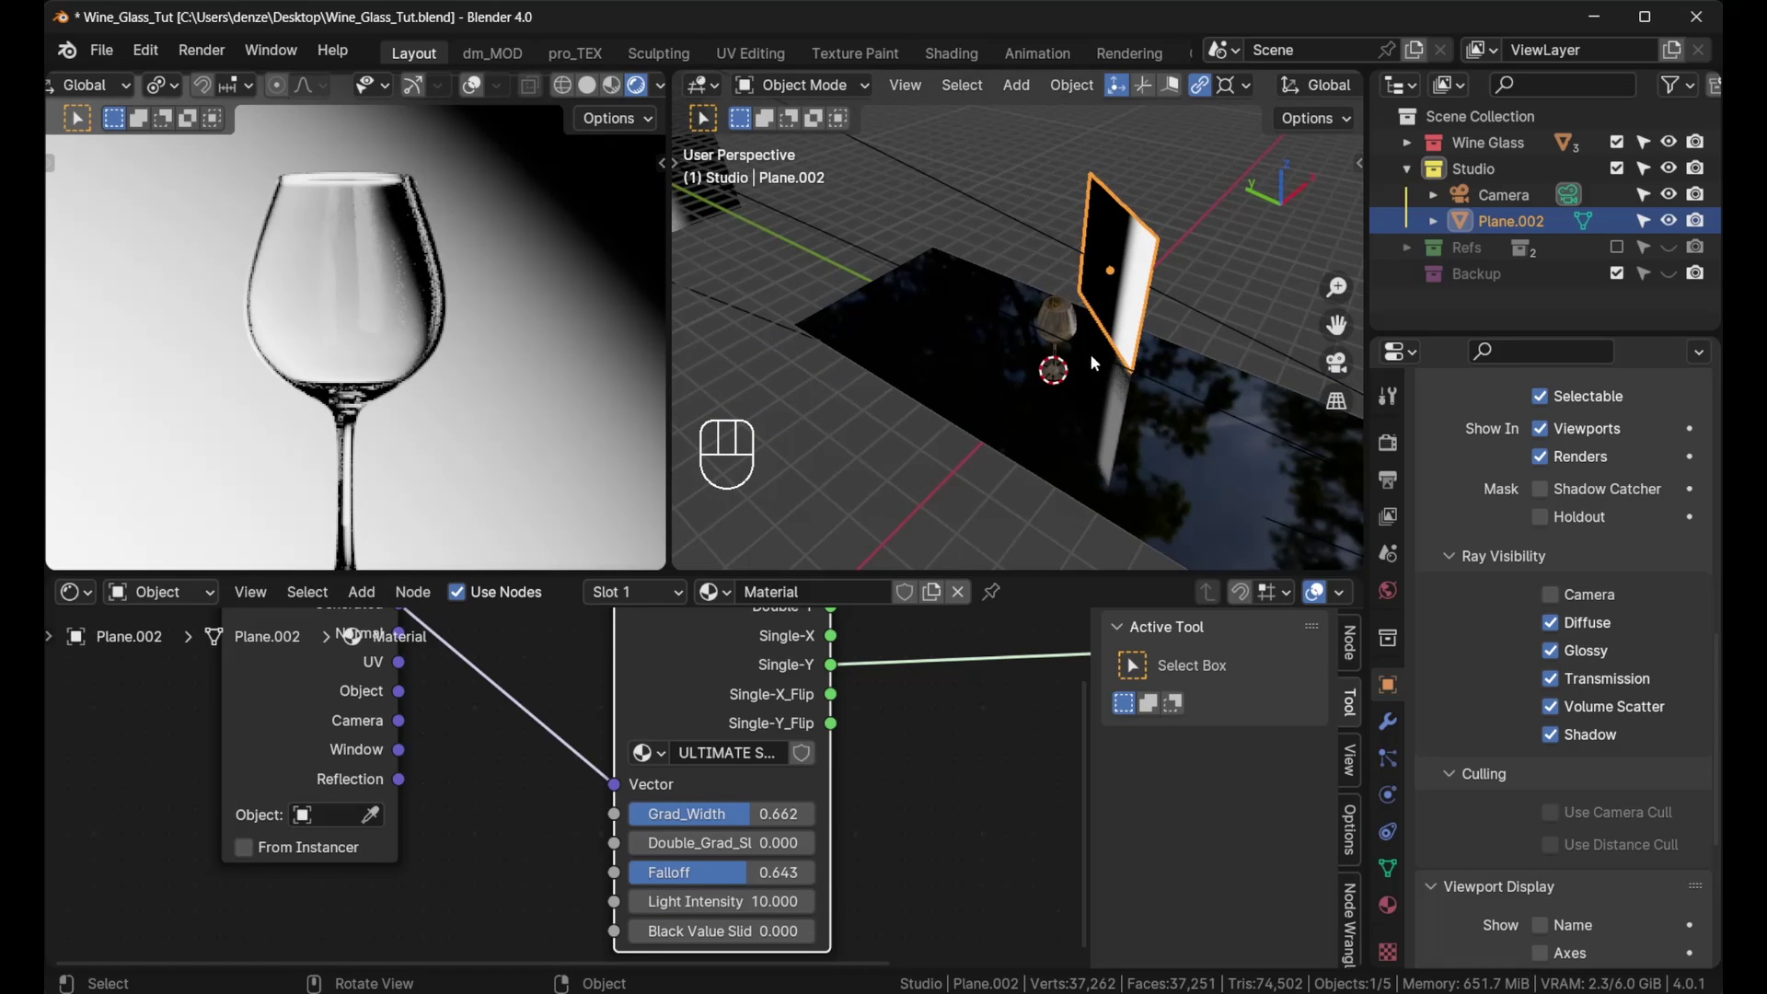
key("KP_7")
key("g")
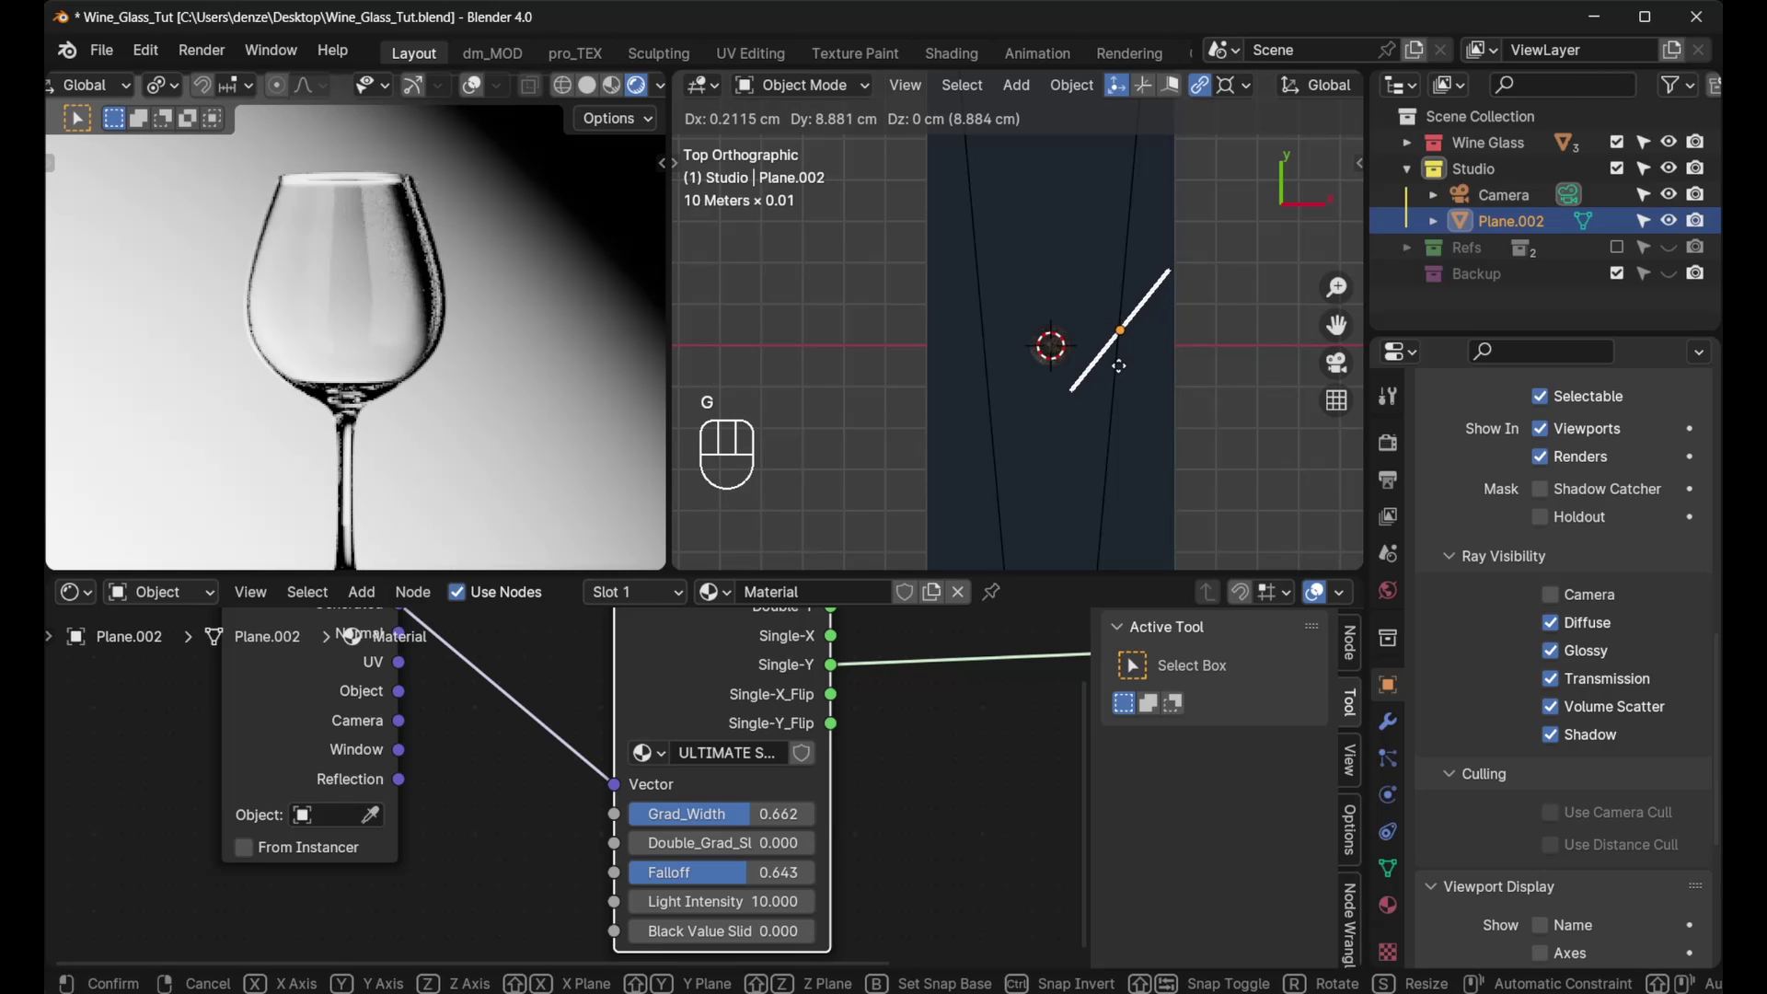
left_click(1118, 366)
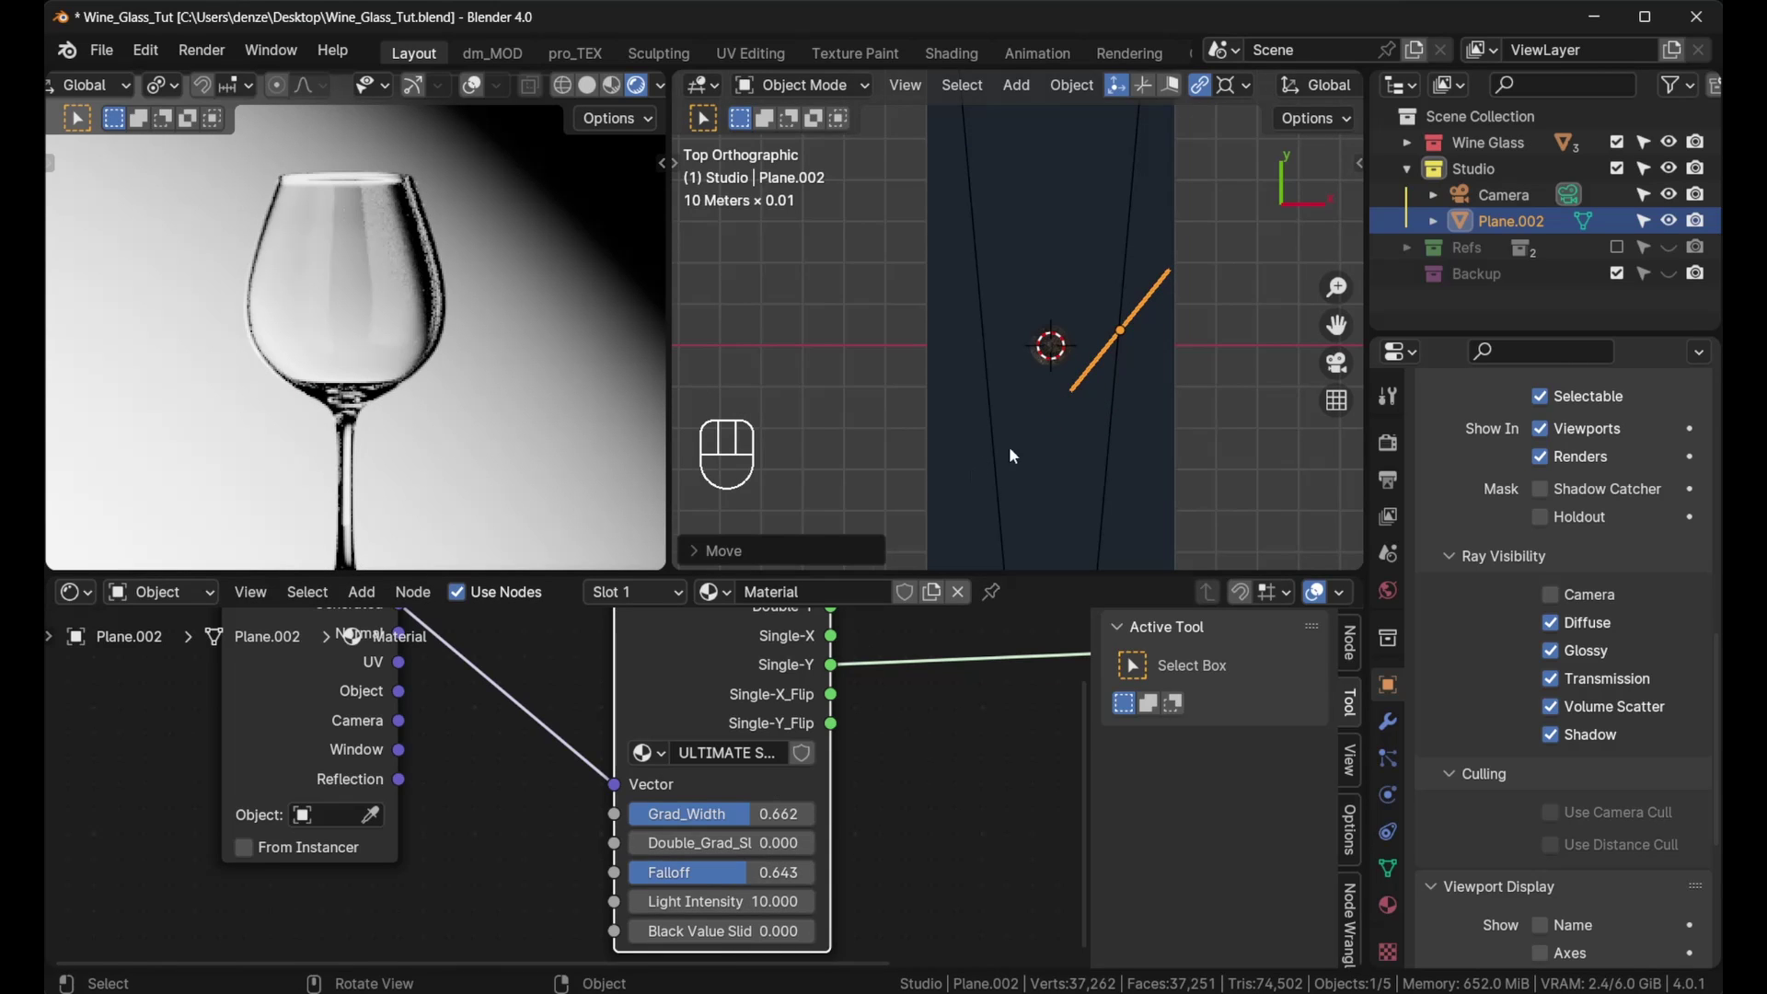
Step: Narrow the light strip by setting Grad_Width to about 0.878 and Falloff to about 0.577
middle_click_drag(1013, 456, 976, 524)
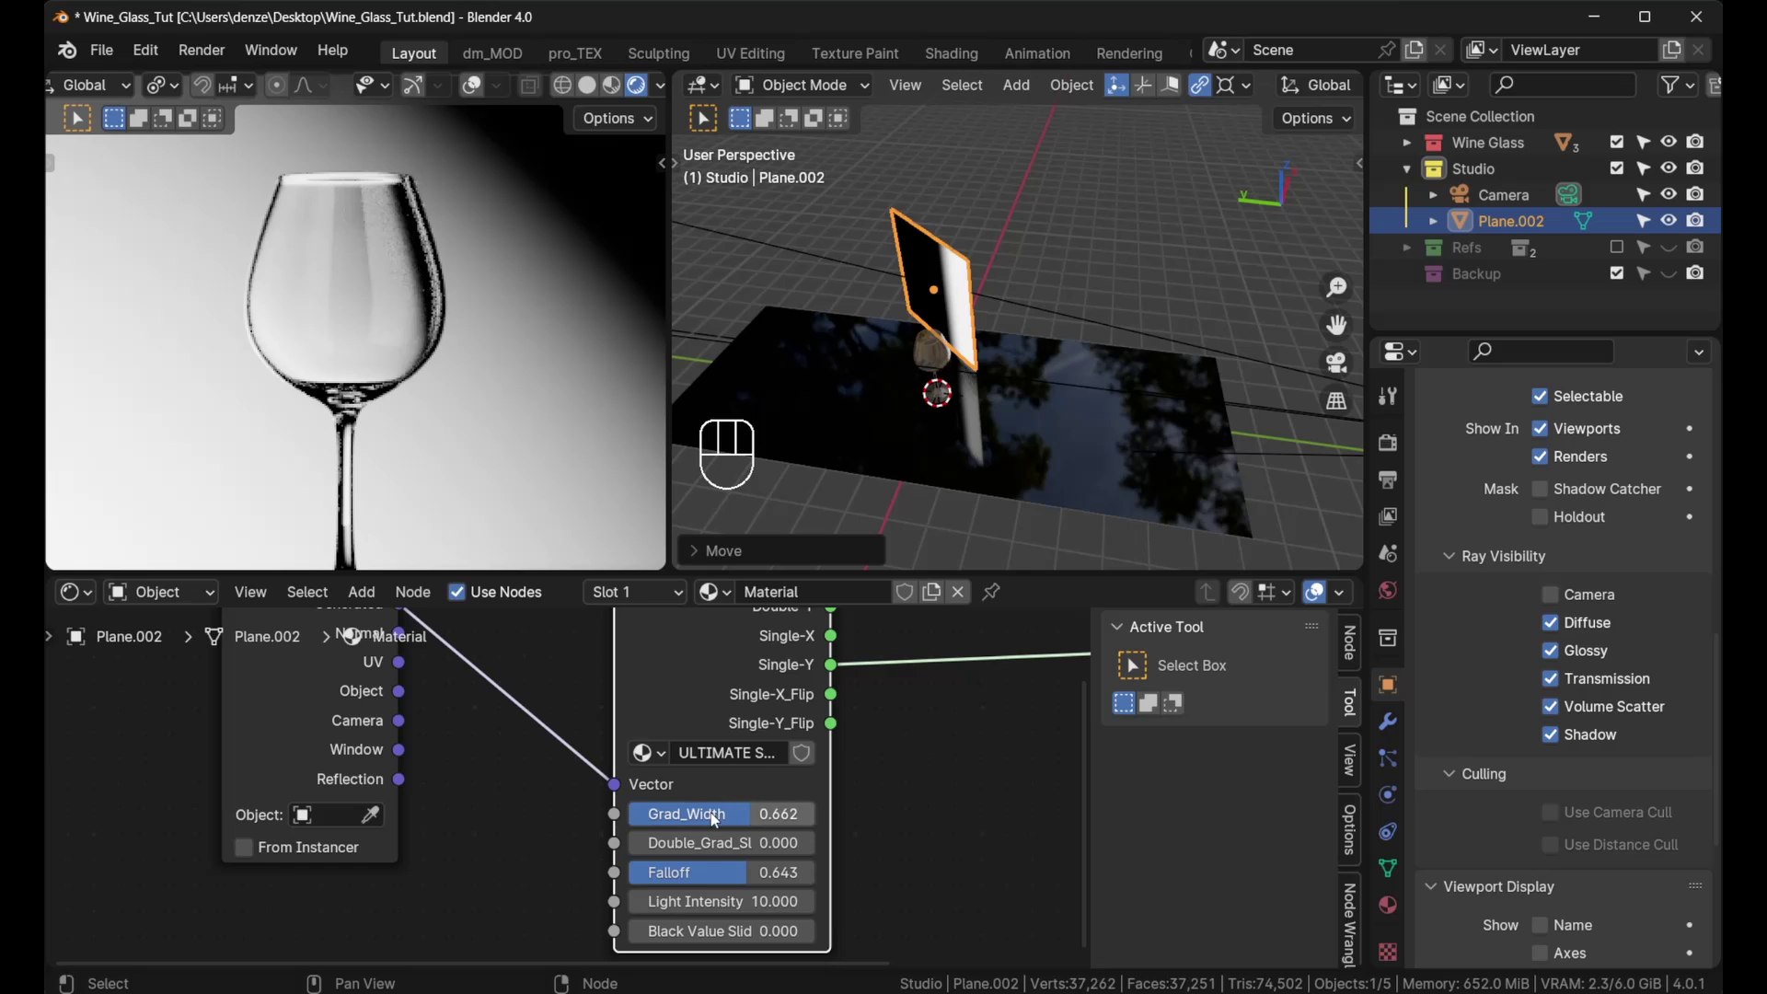
left_click_drag(715, 818, 744, 819)
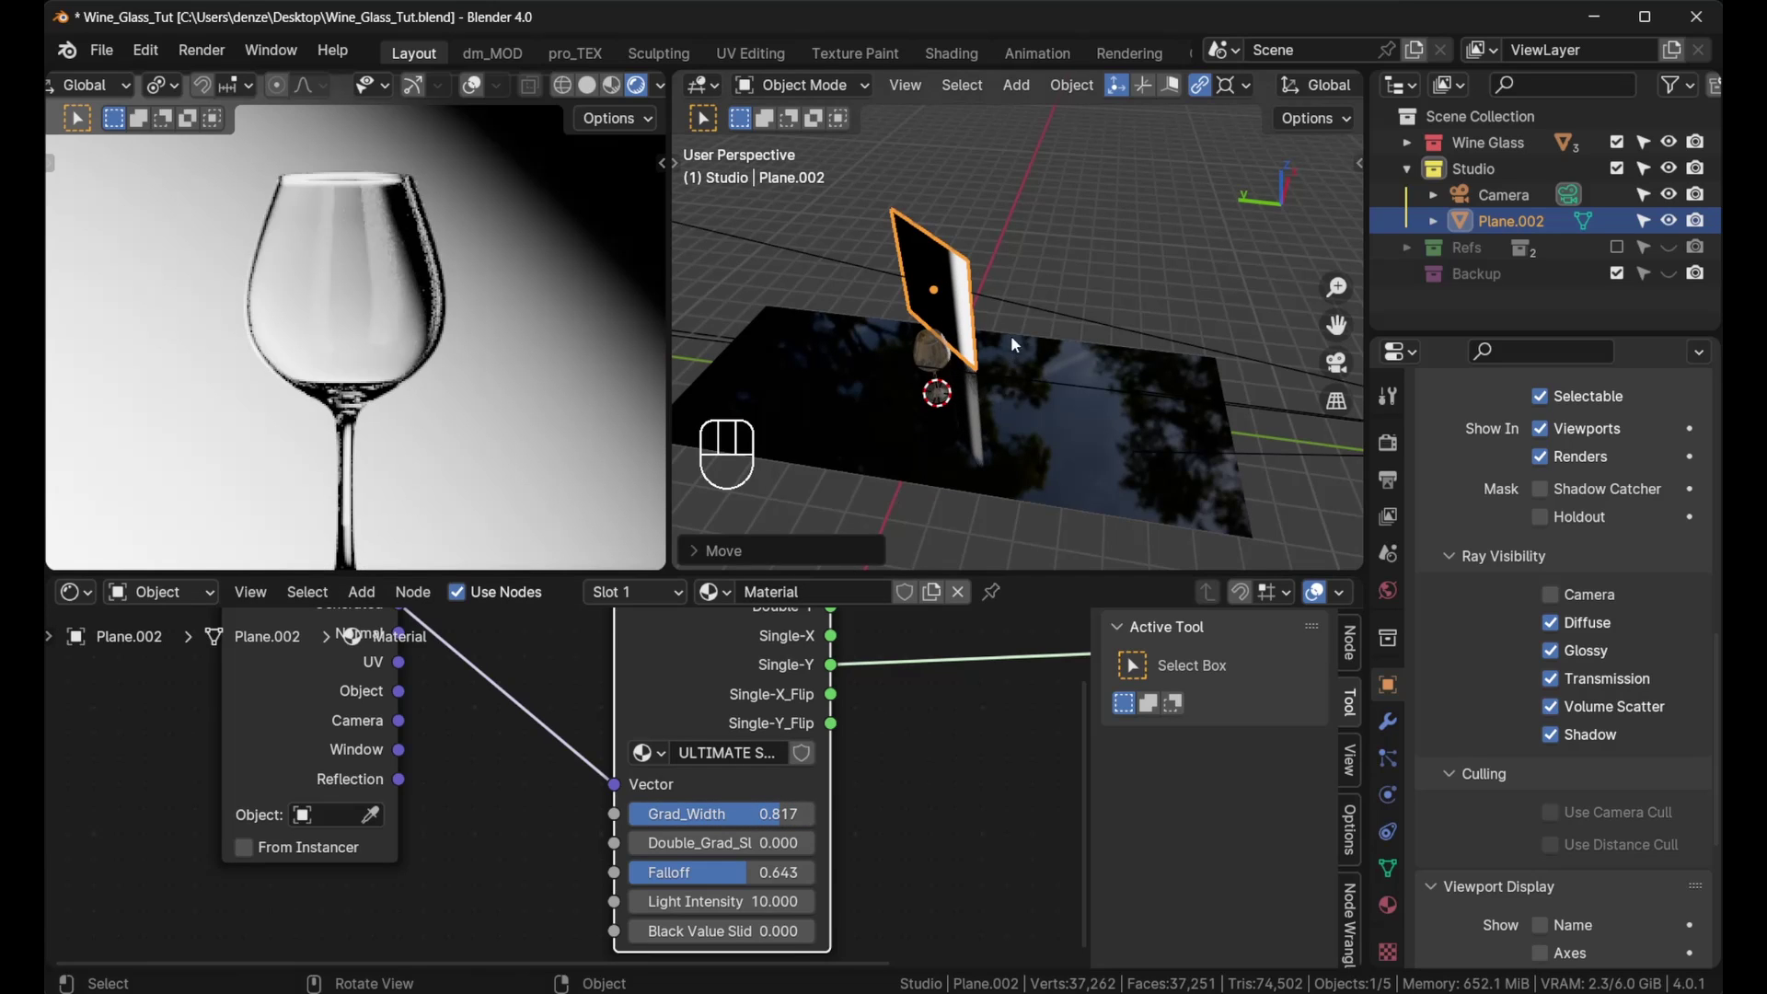
left_click_drag(743, 886, 750, 810)
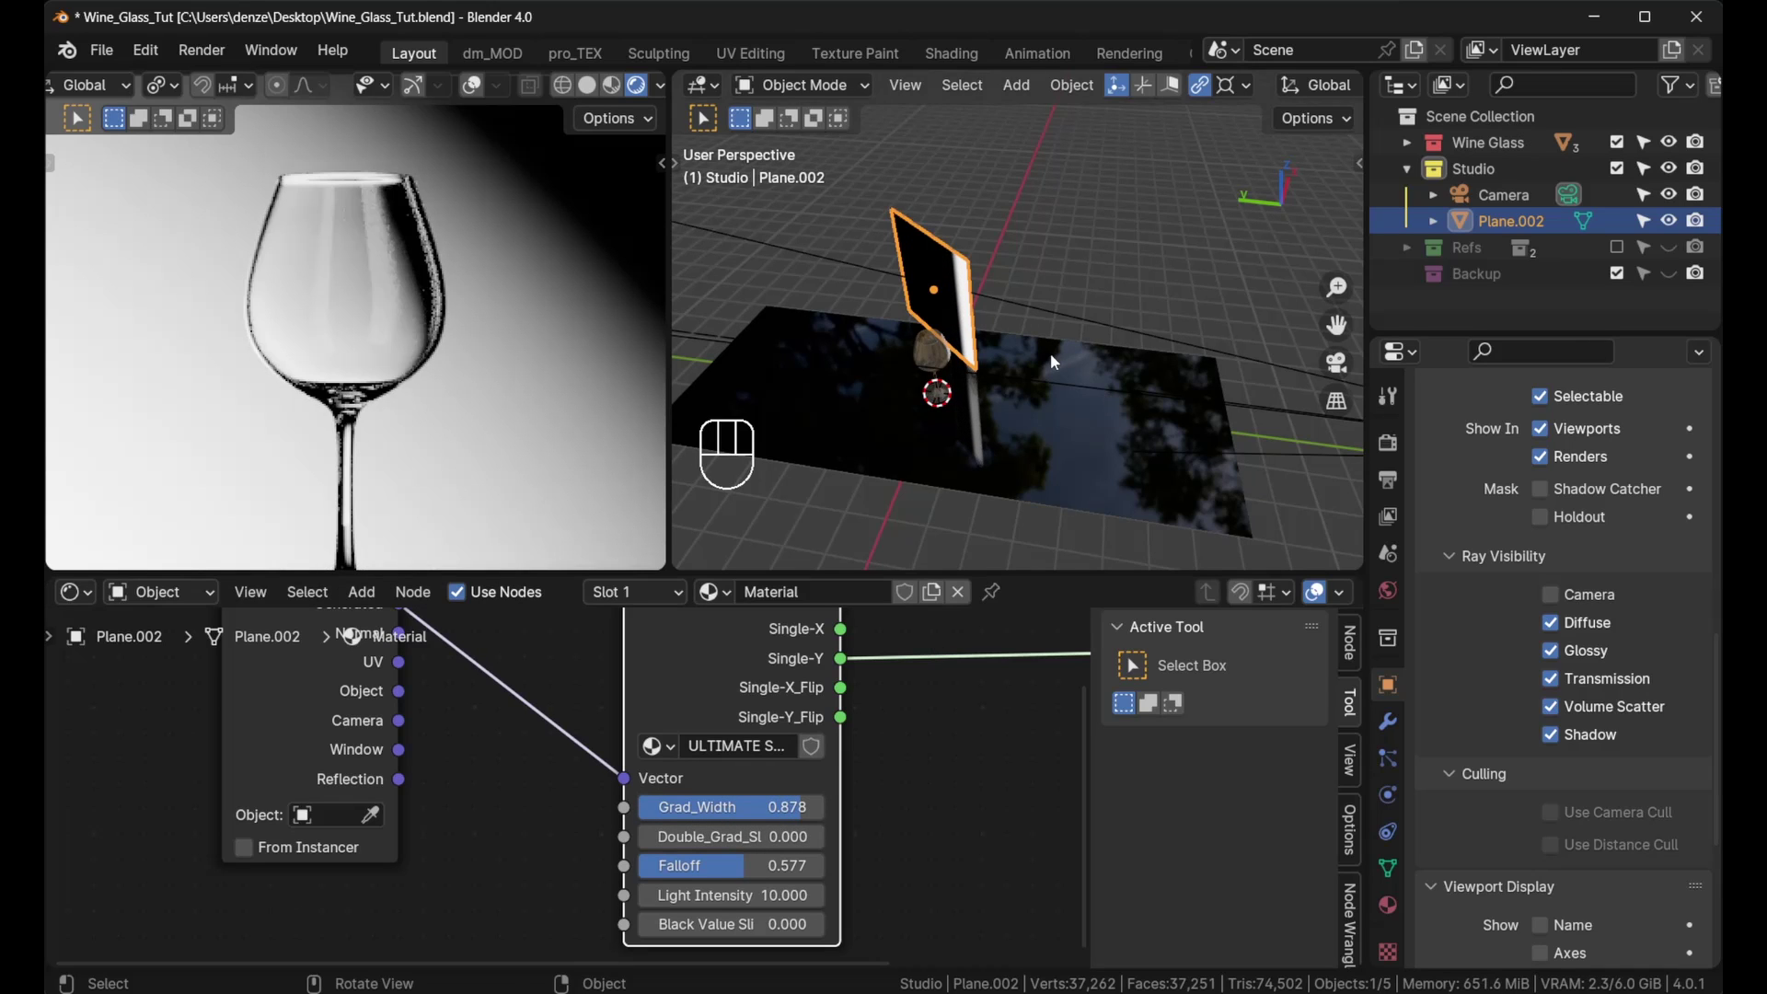
Step: From above, rotate the plane slightly clockwise and shift it slightly outward along positive X
key("KP_7")
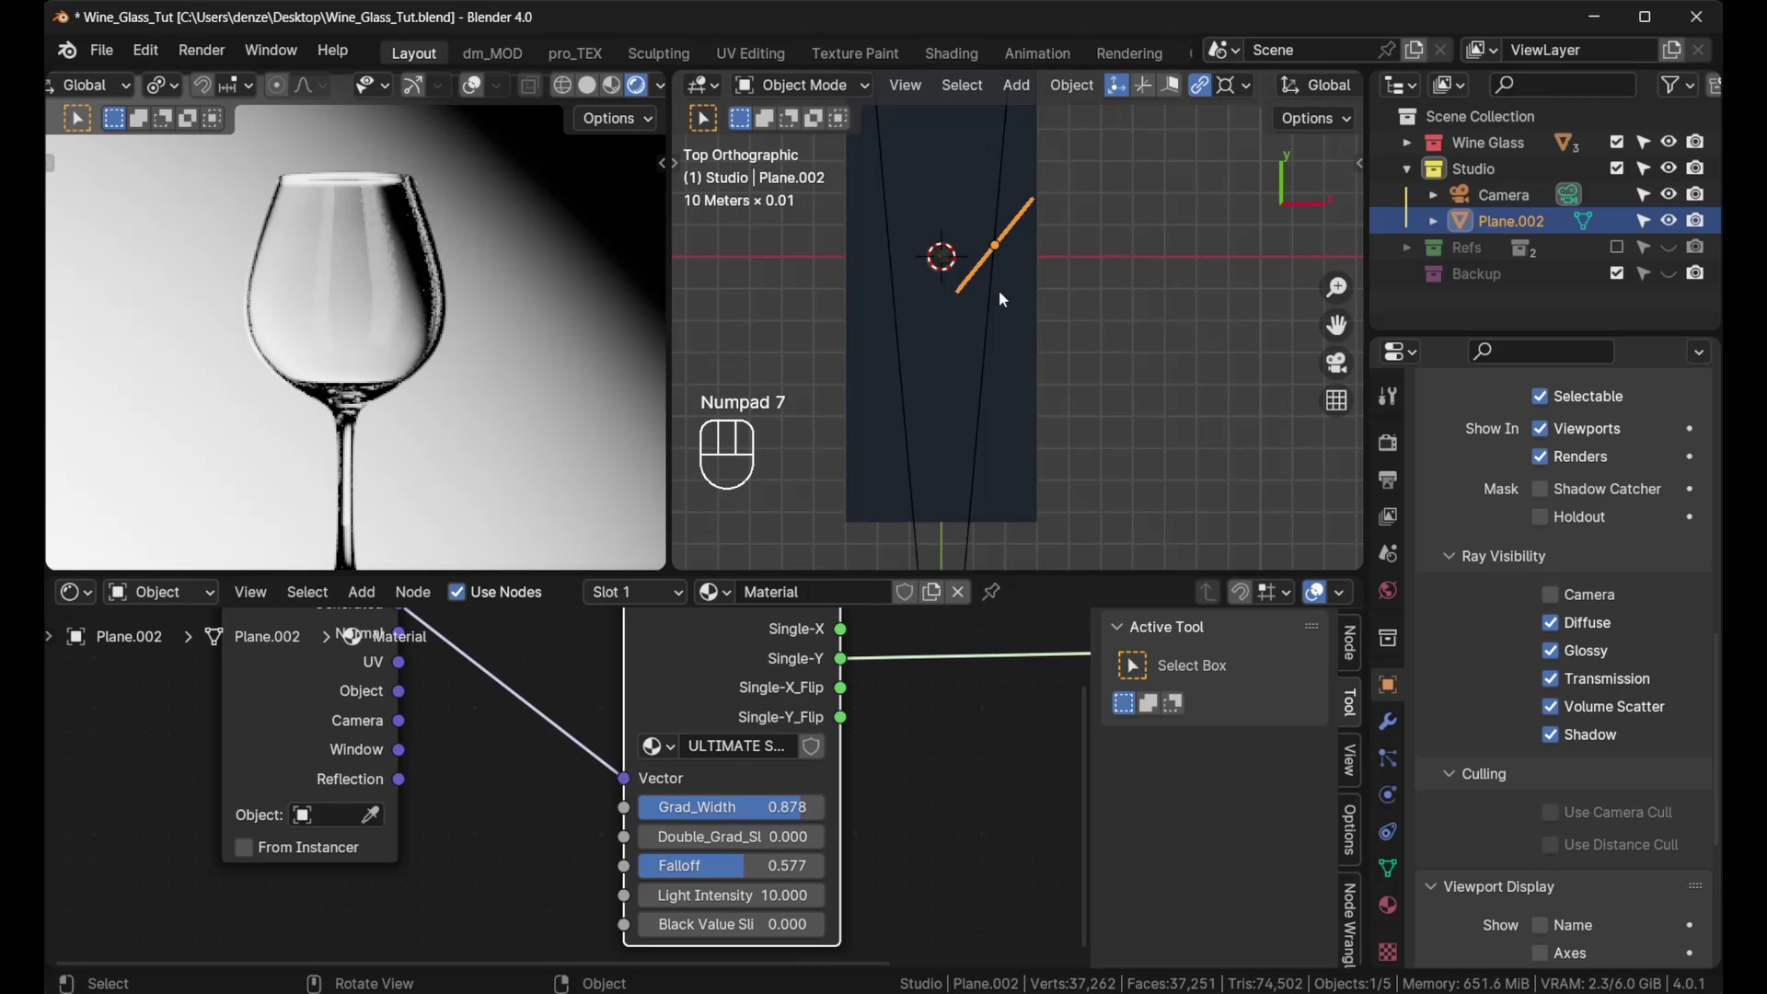
key("r")
left_click(1038, 311)
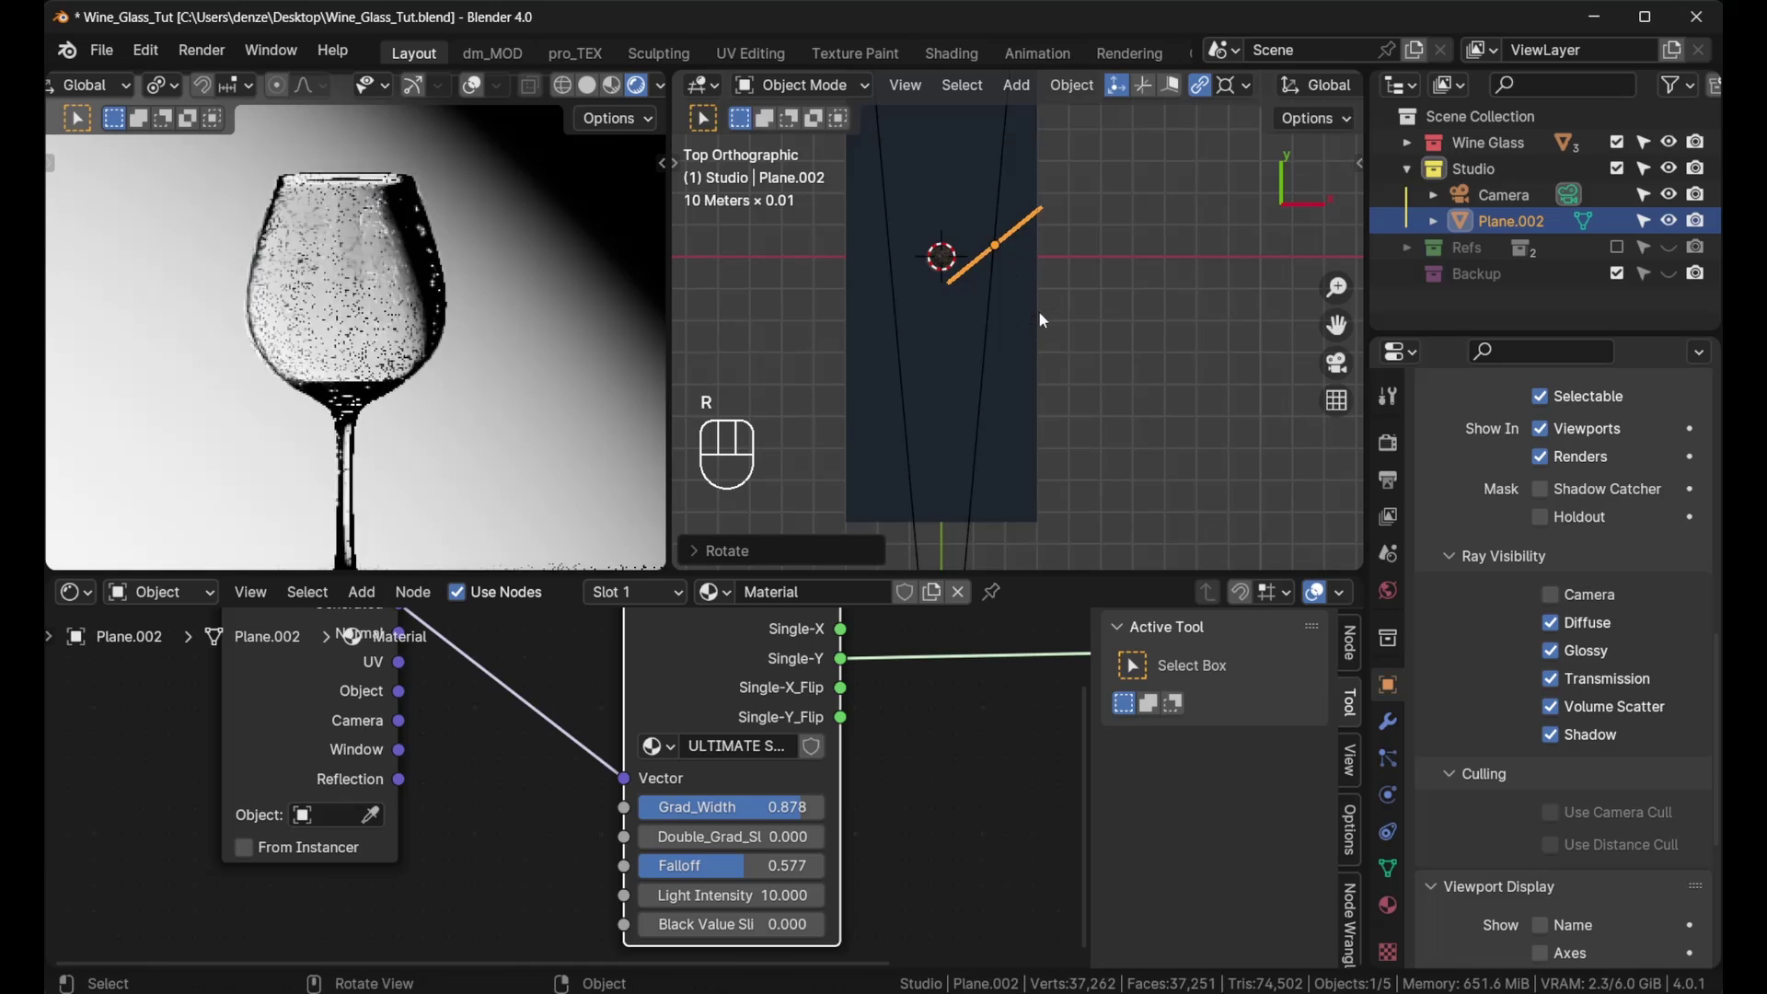
key("g")
left_click(1047, 310)
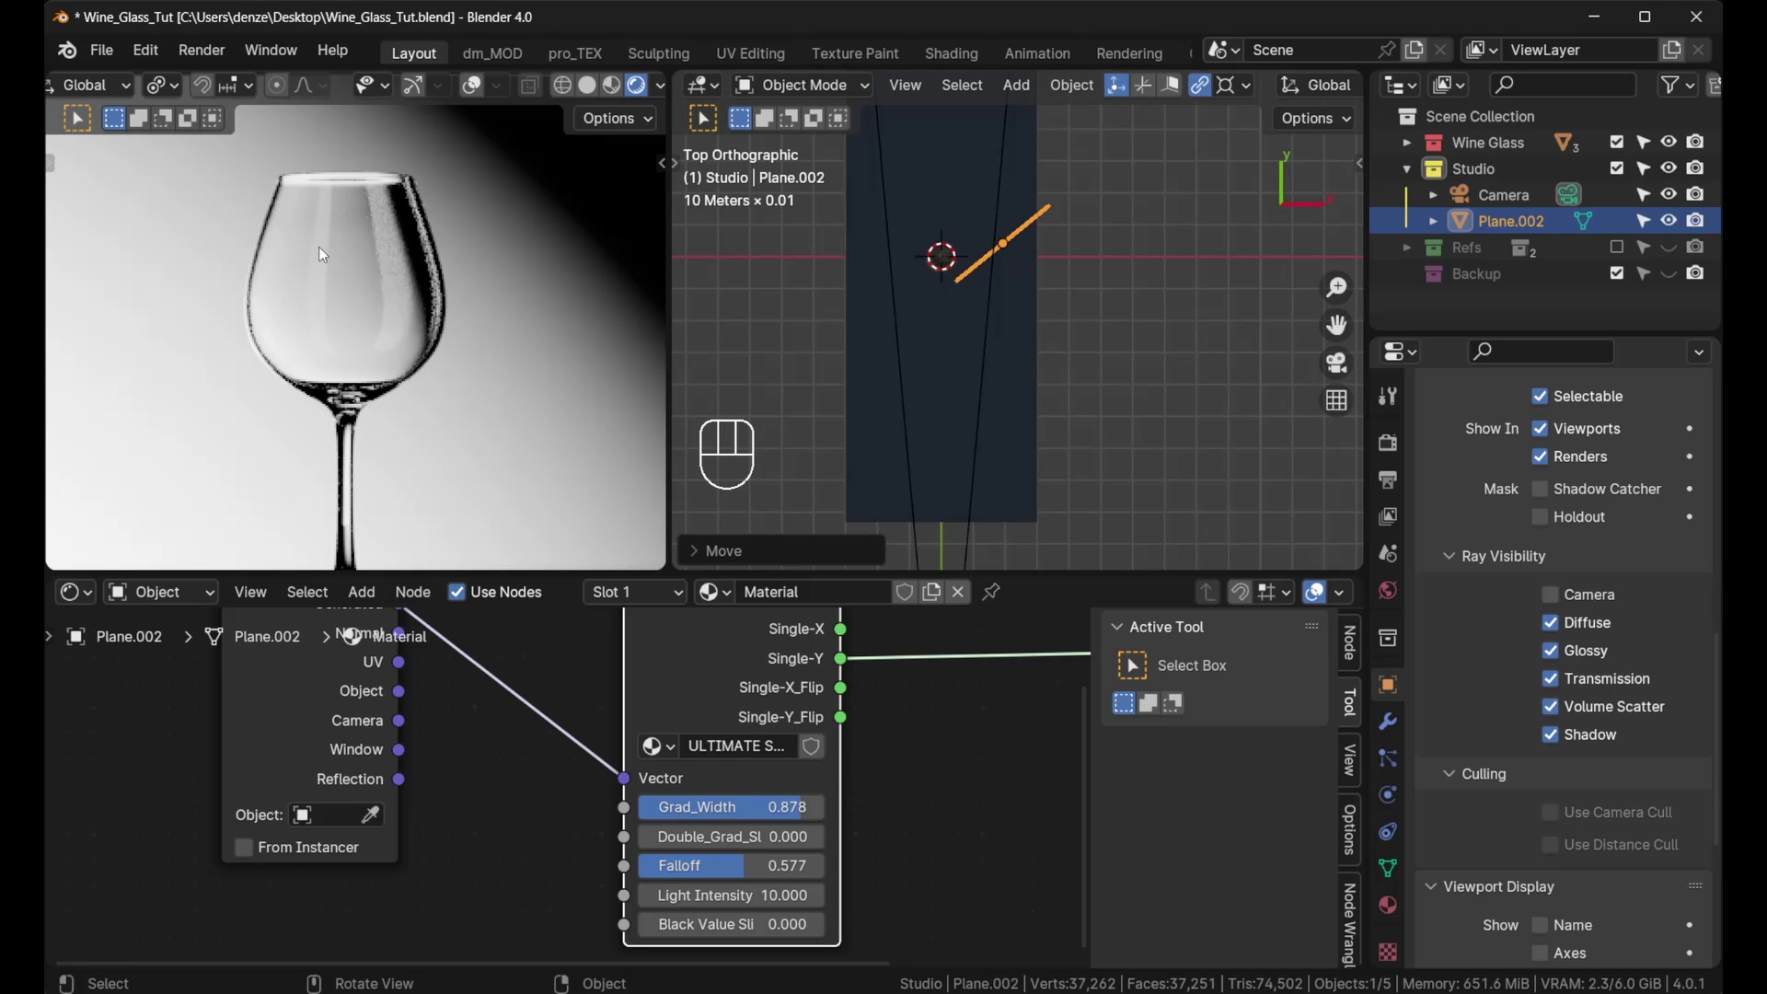
Step: Make the plane invisible to transmission rays and set the strip node's Falloff to about 0.836
middle_click_drag(890, 251, 989, 198)
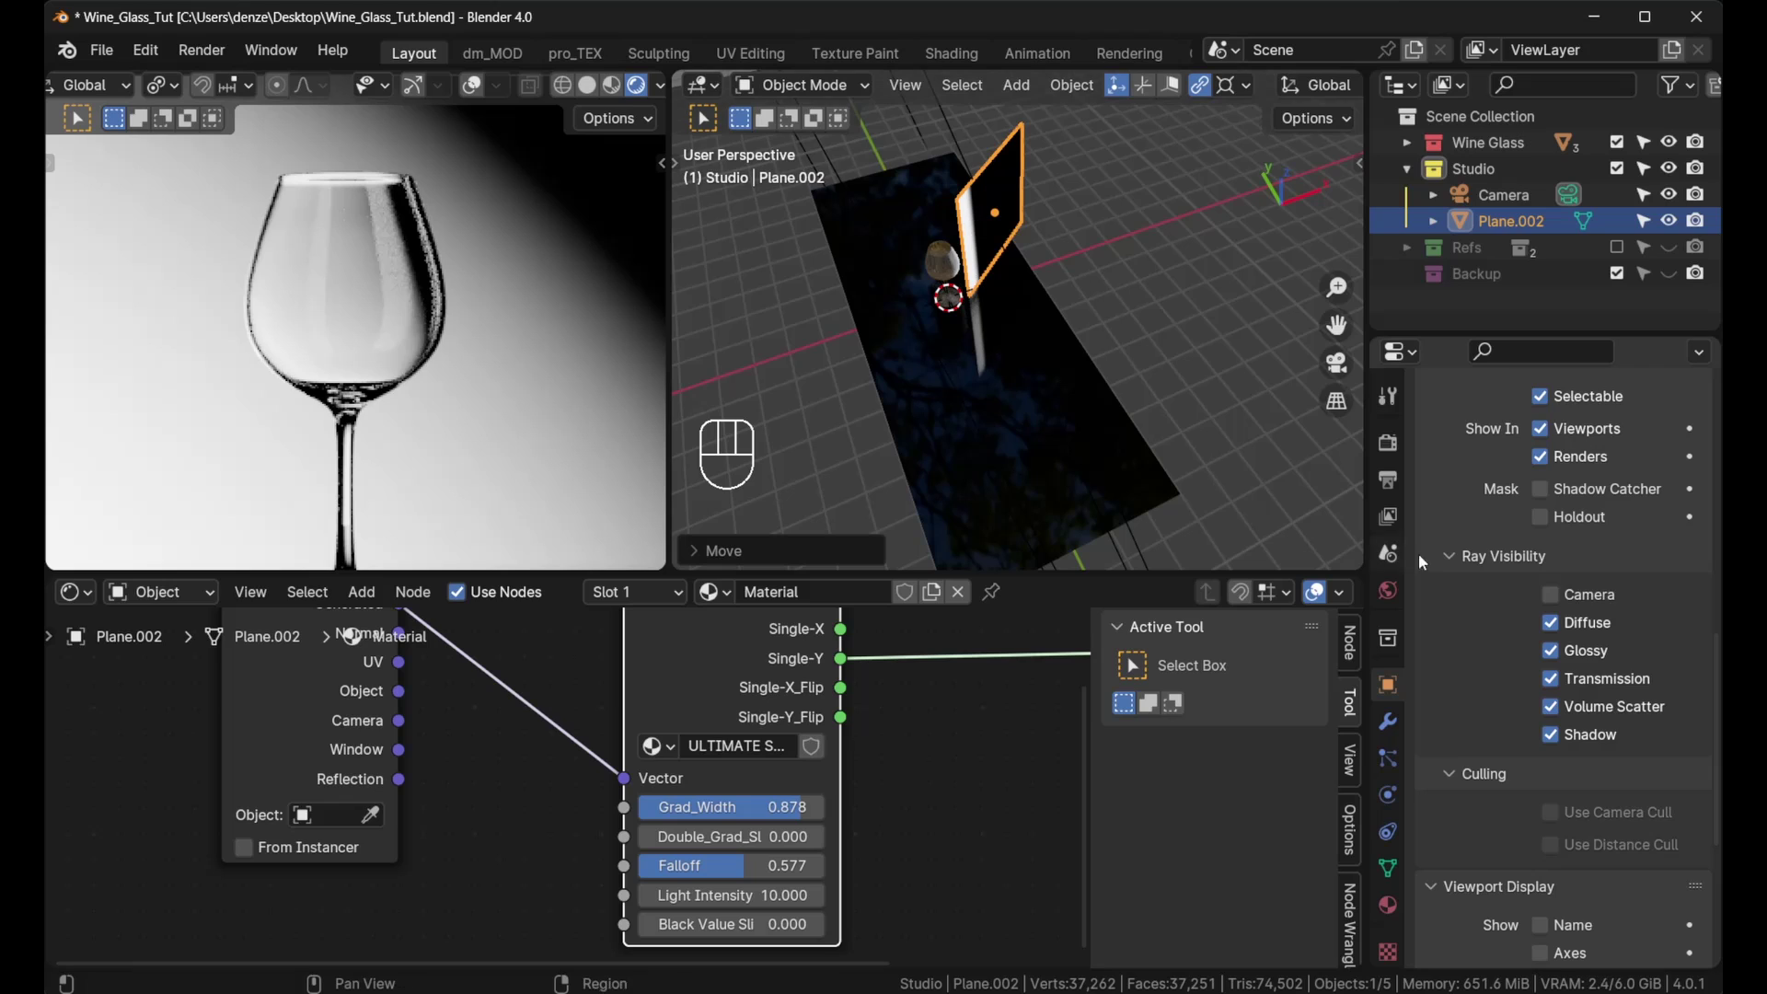
left_click(1552, 680)
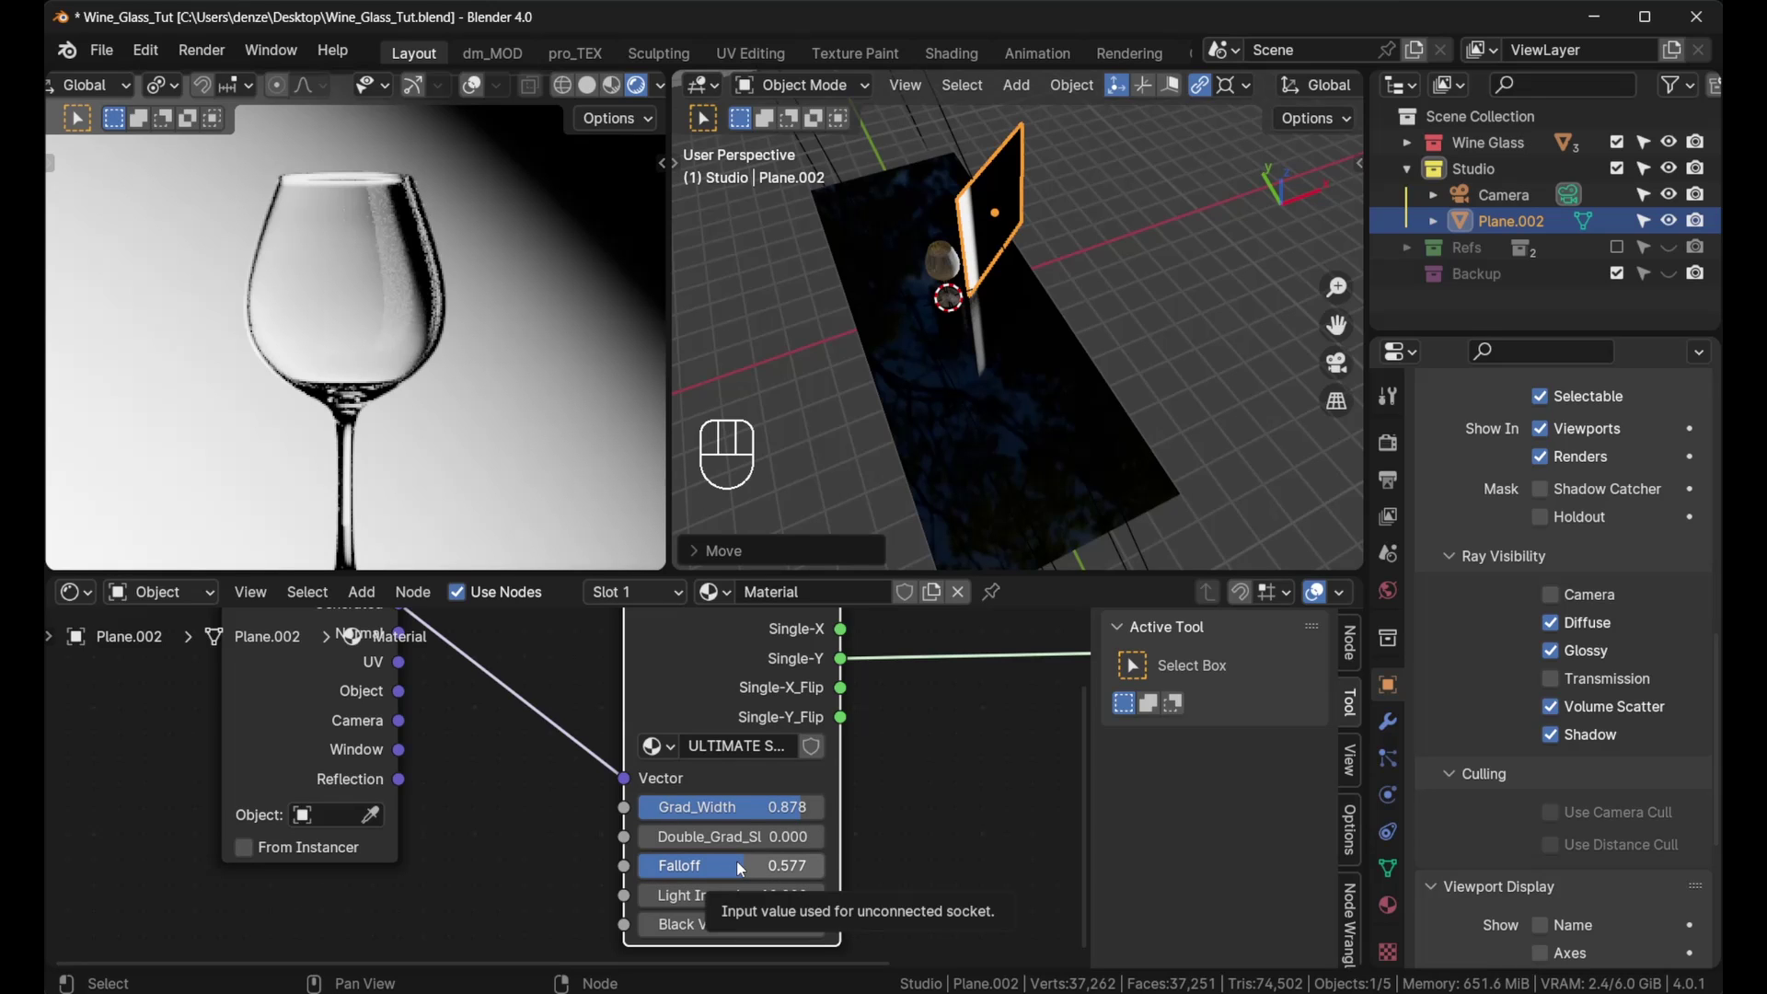
left_click_drag(736, 859, 784, 860)
Step: Move the plane slightly away from the glass along its local Z axis
middle_click_drag(1036, 240, 994, 296)
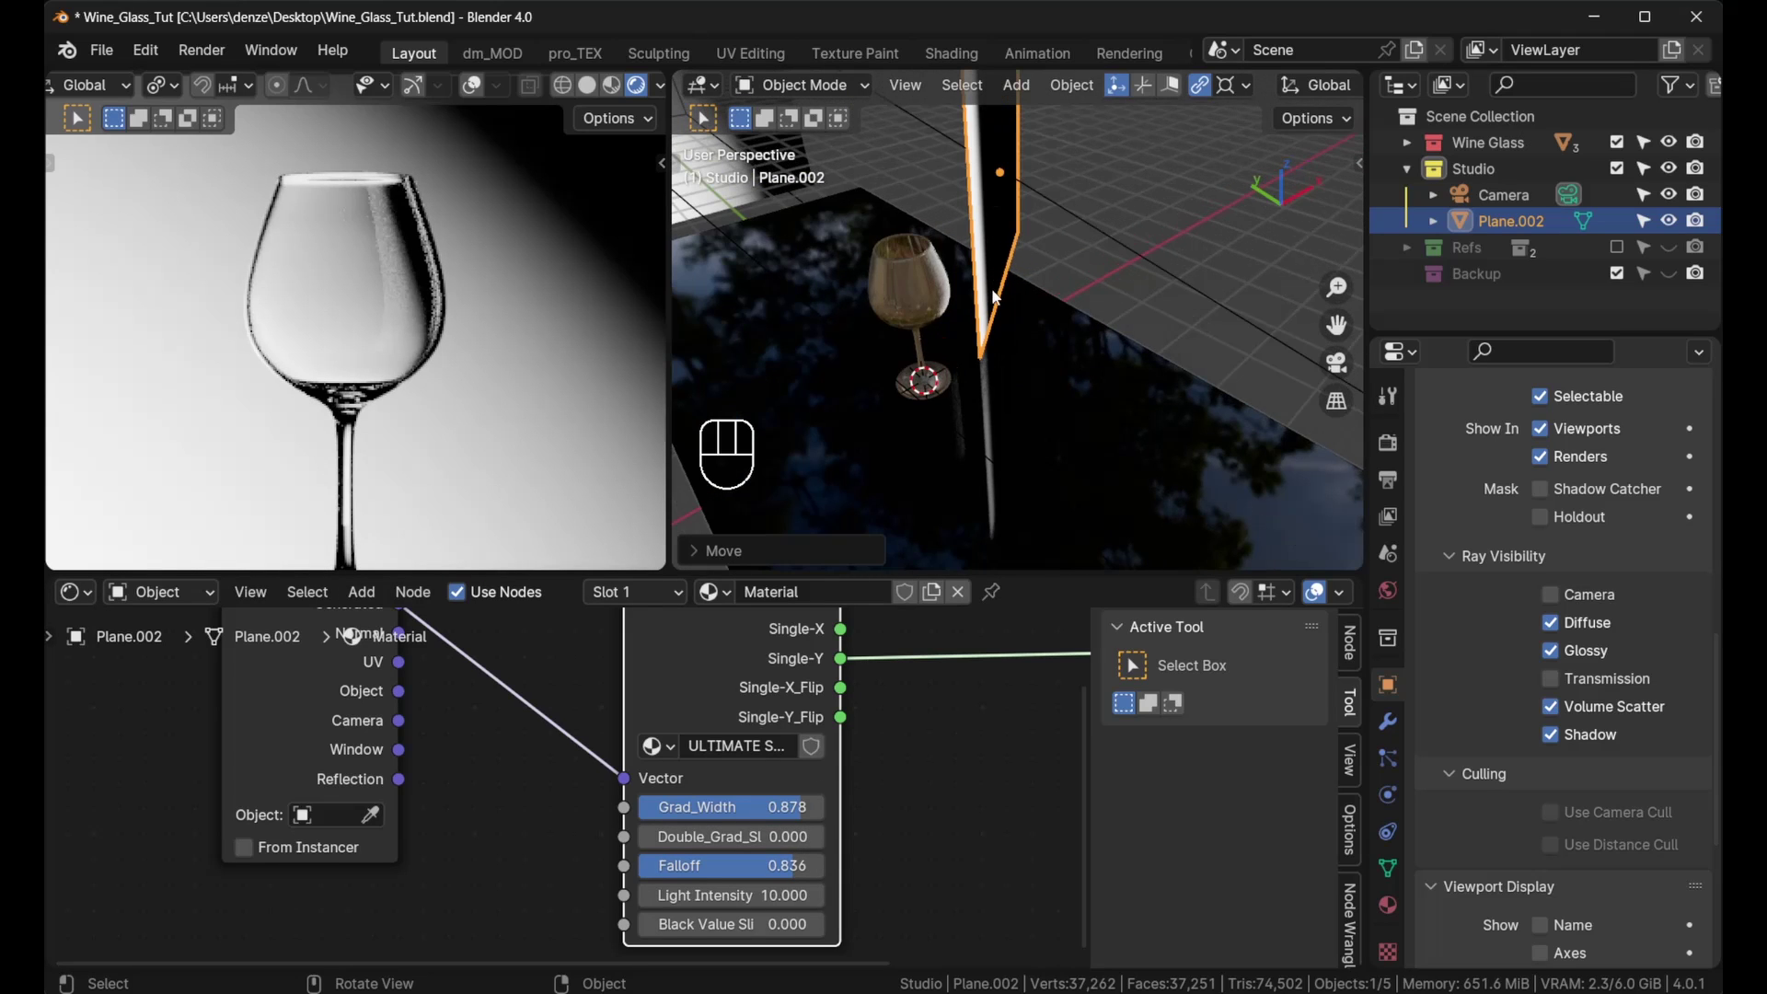
key("g")
key("z")
key("z")
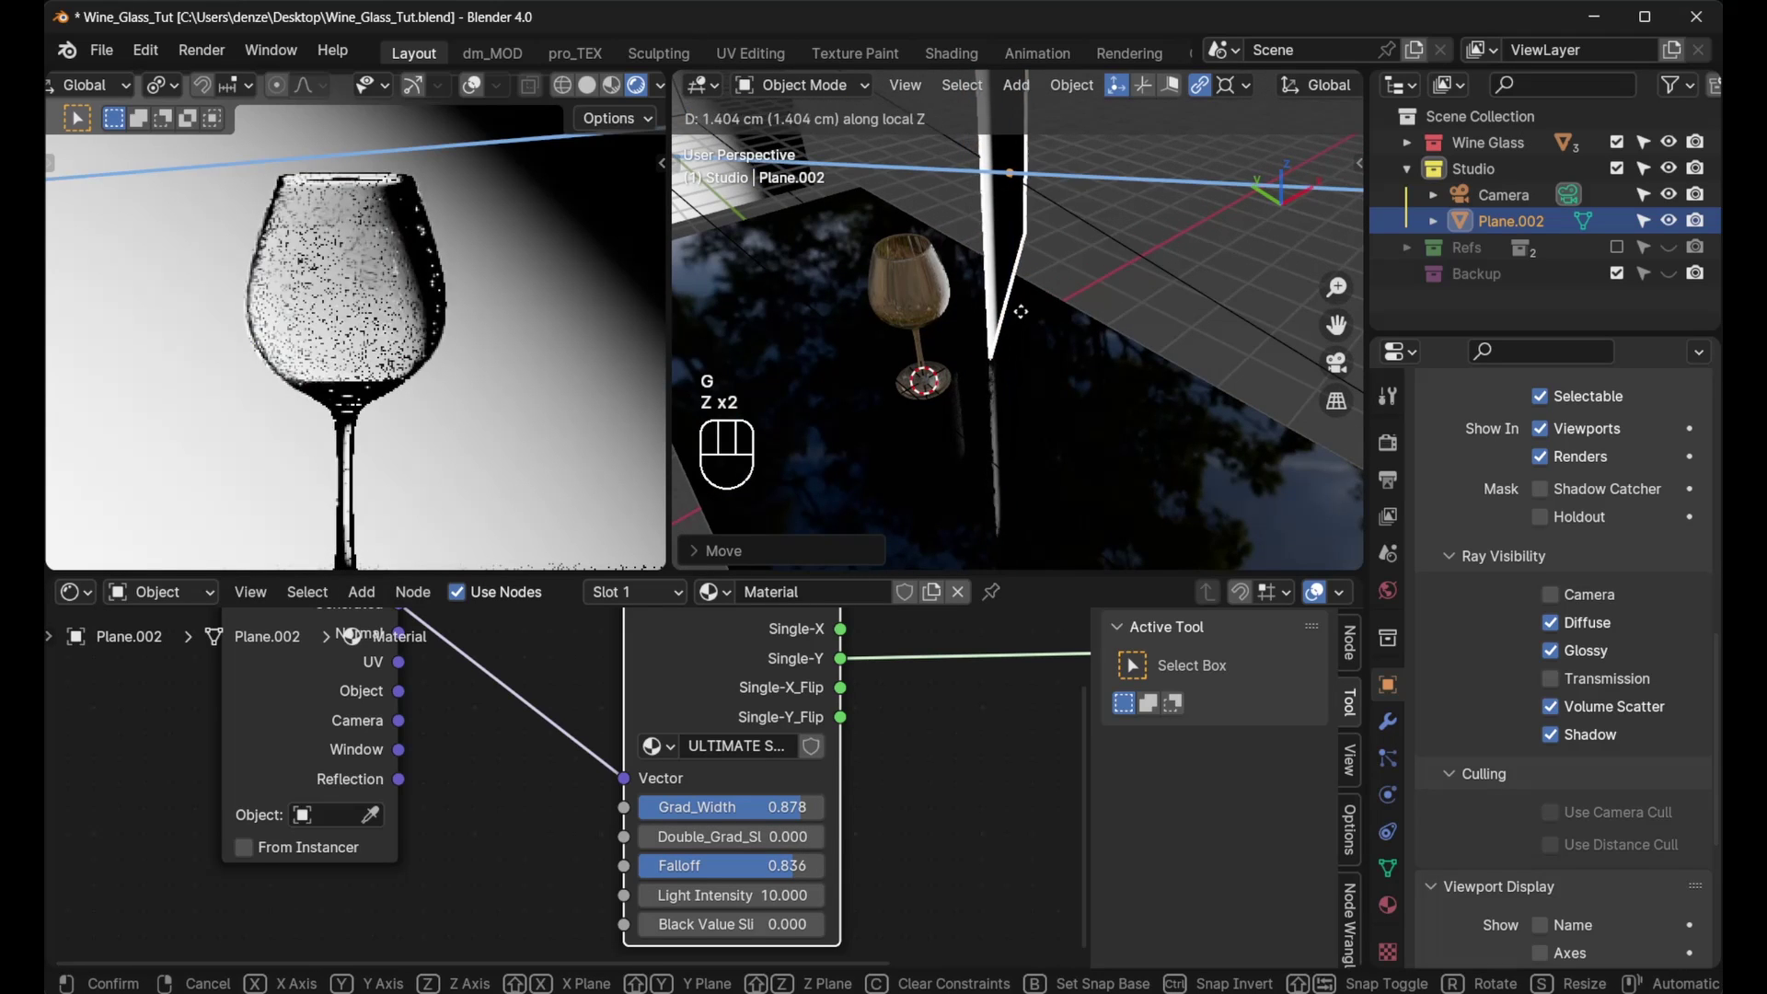
left_click(1024, 312)
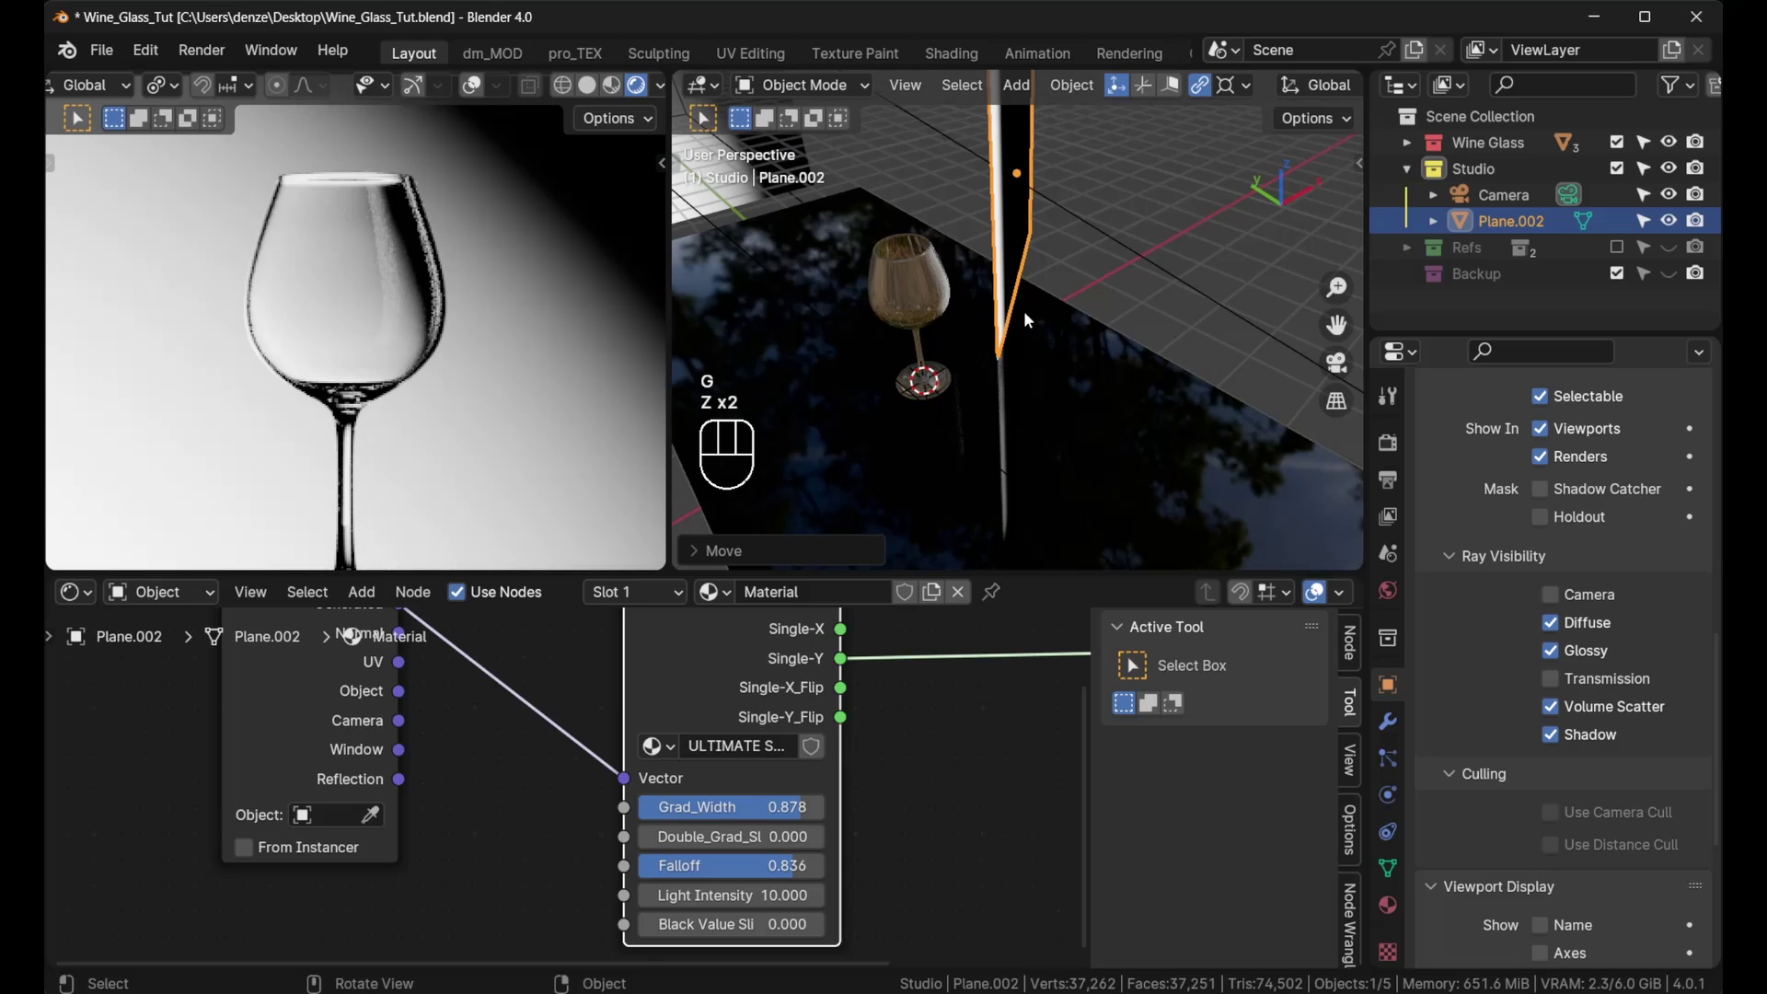
Step: From above, rotate the plane about 20 degrees counter-clockwise and shift it about 3 cm toward the glass
key("KP_7")
key("g")
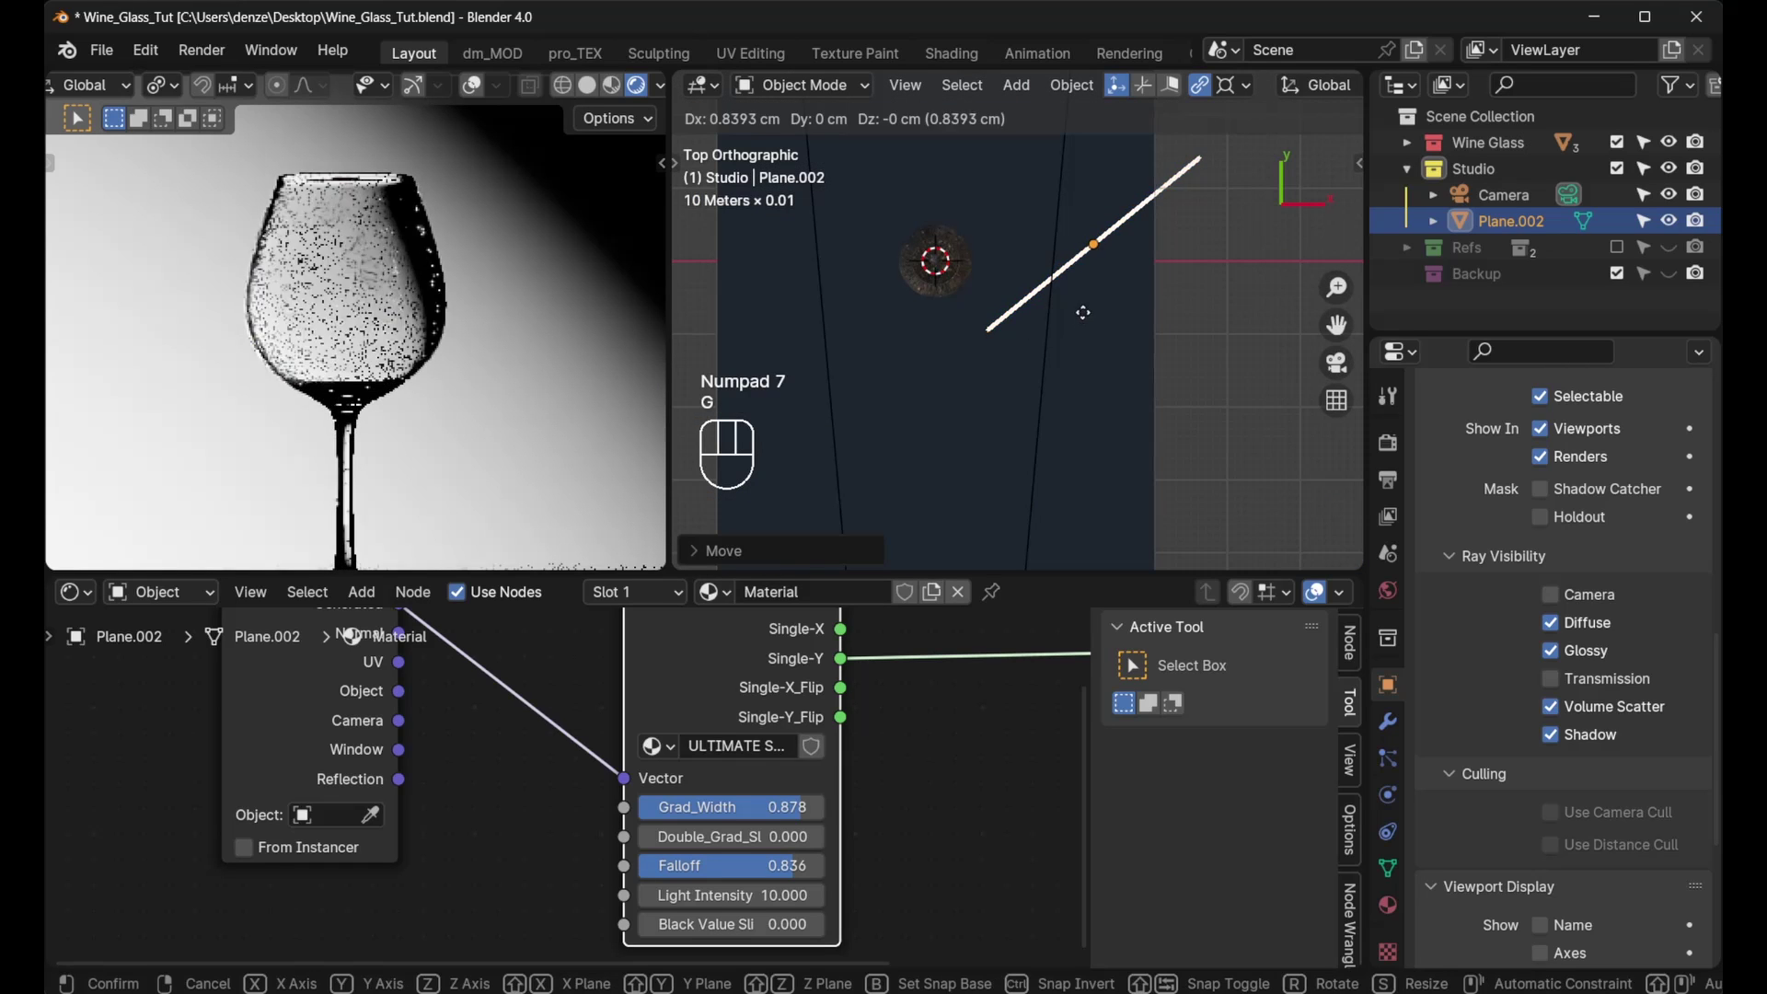
right_click(1131, 276)
key("r")
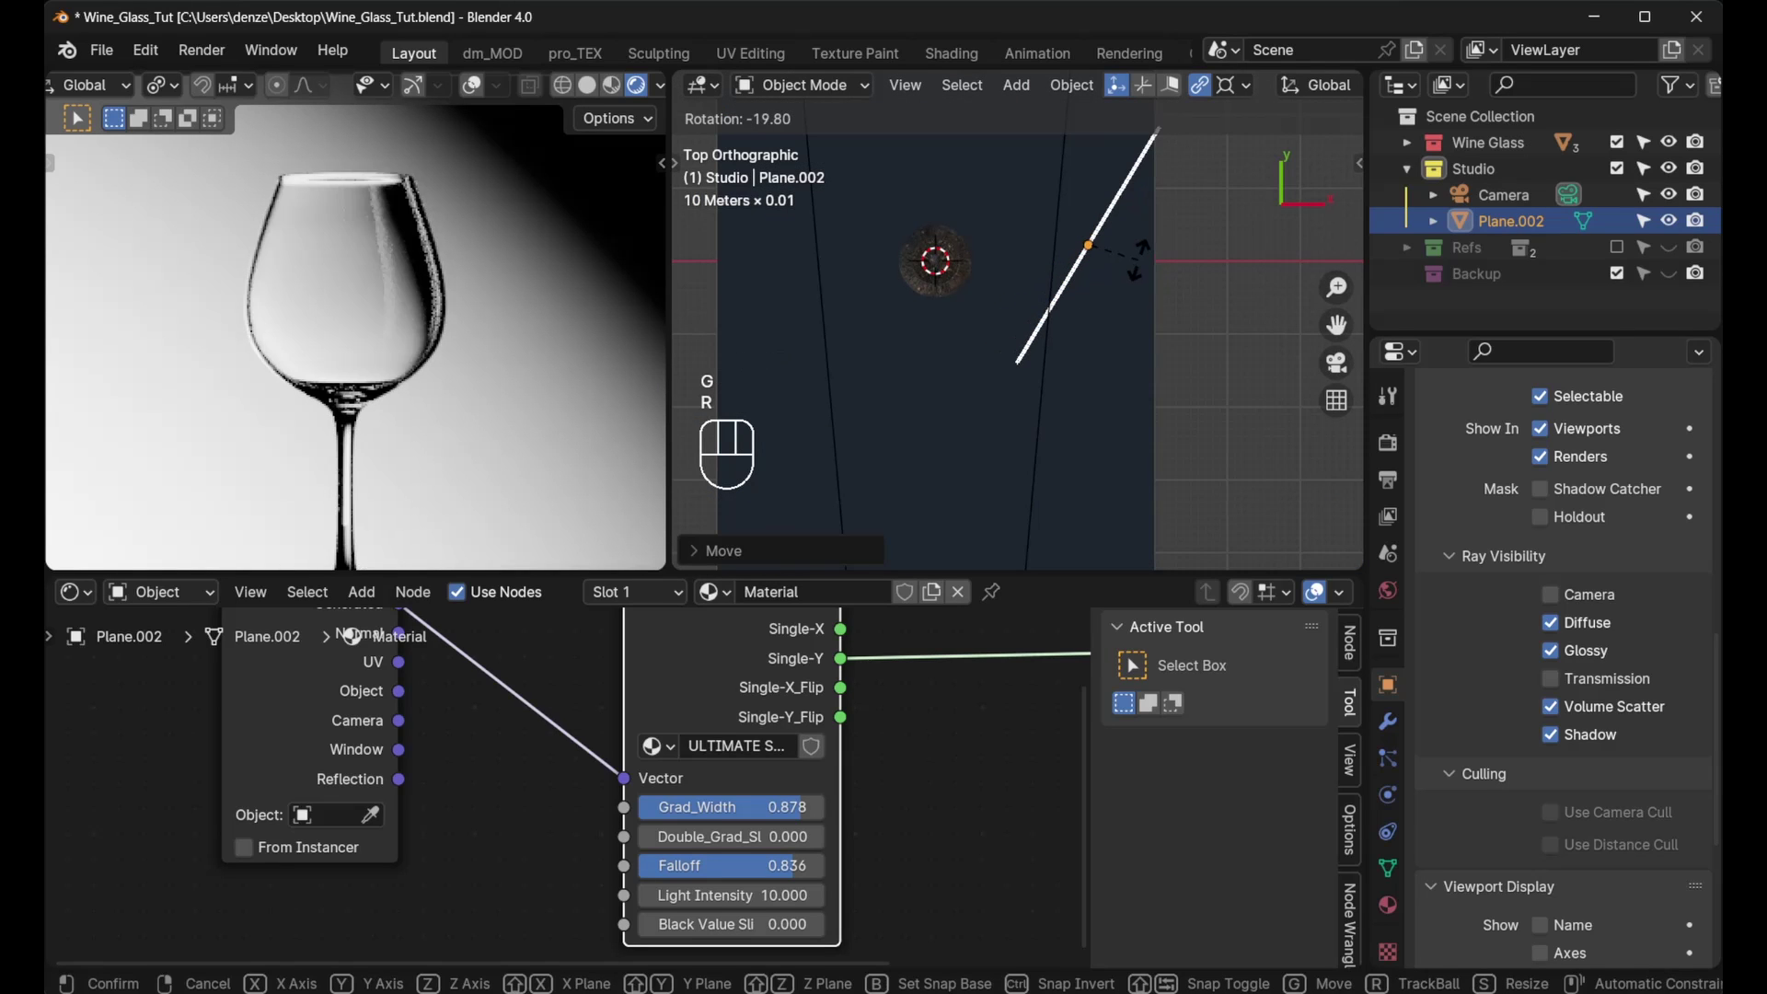
left_click(1132, 270)
key("g")
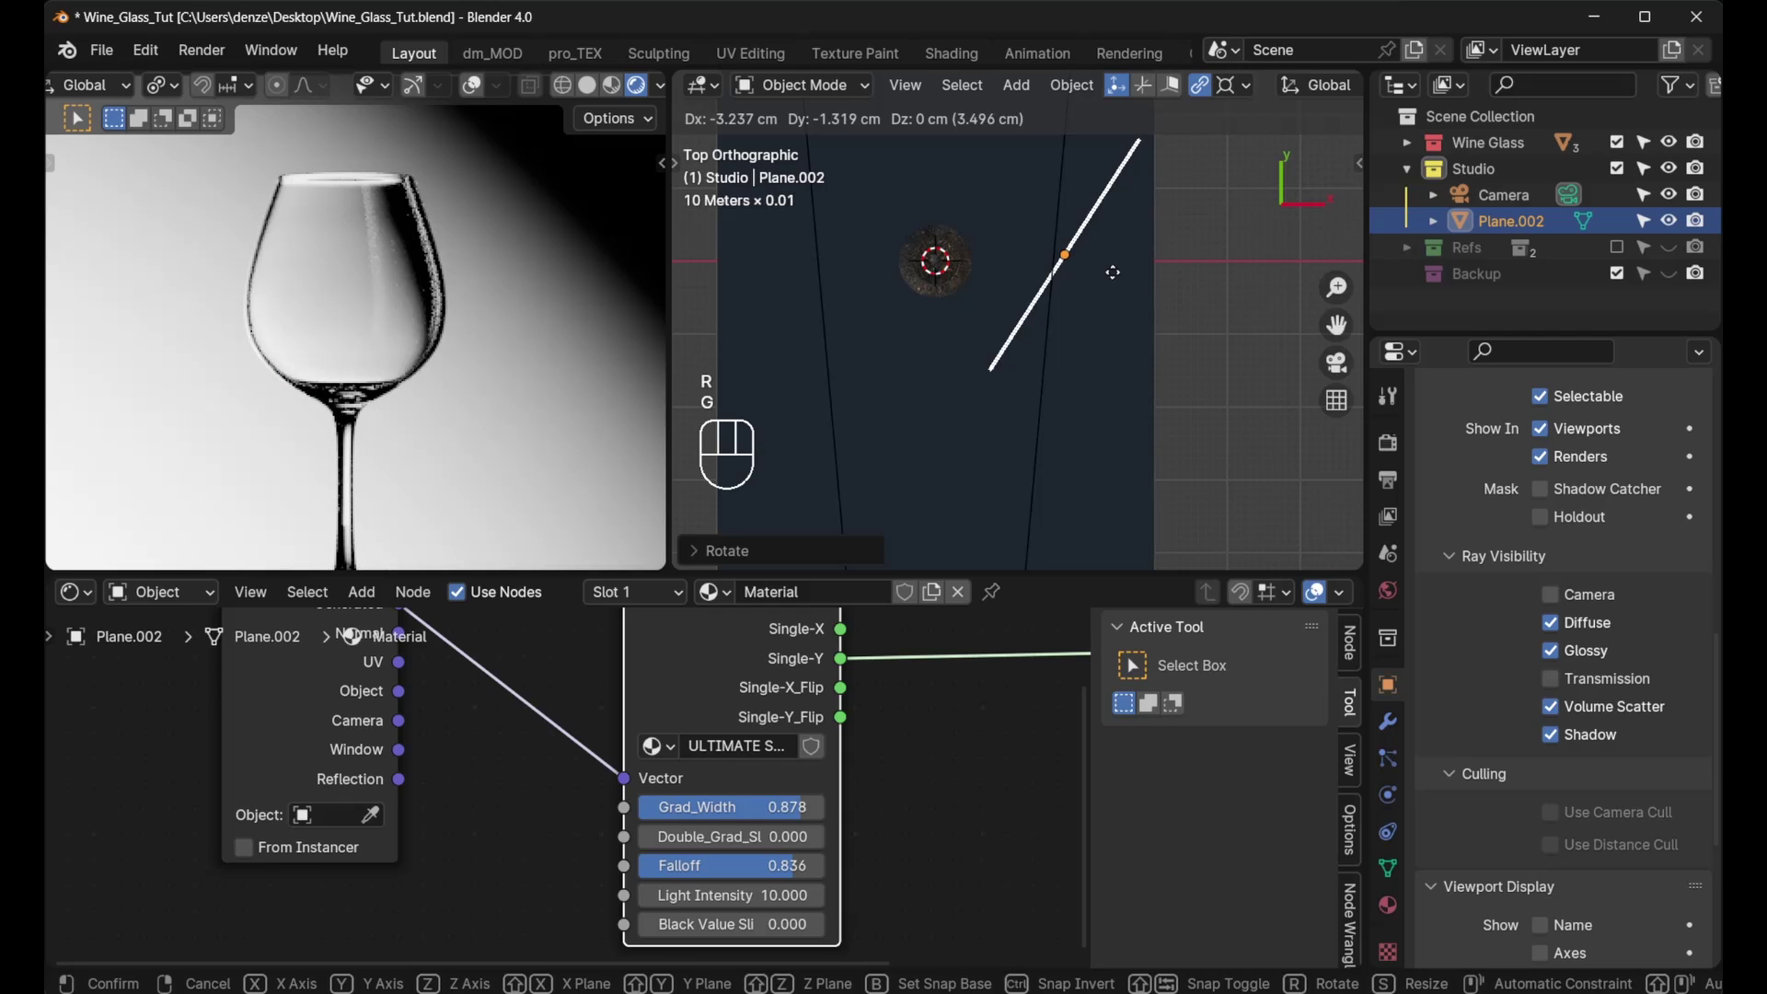
left_click(1117, 274)
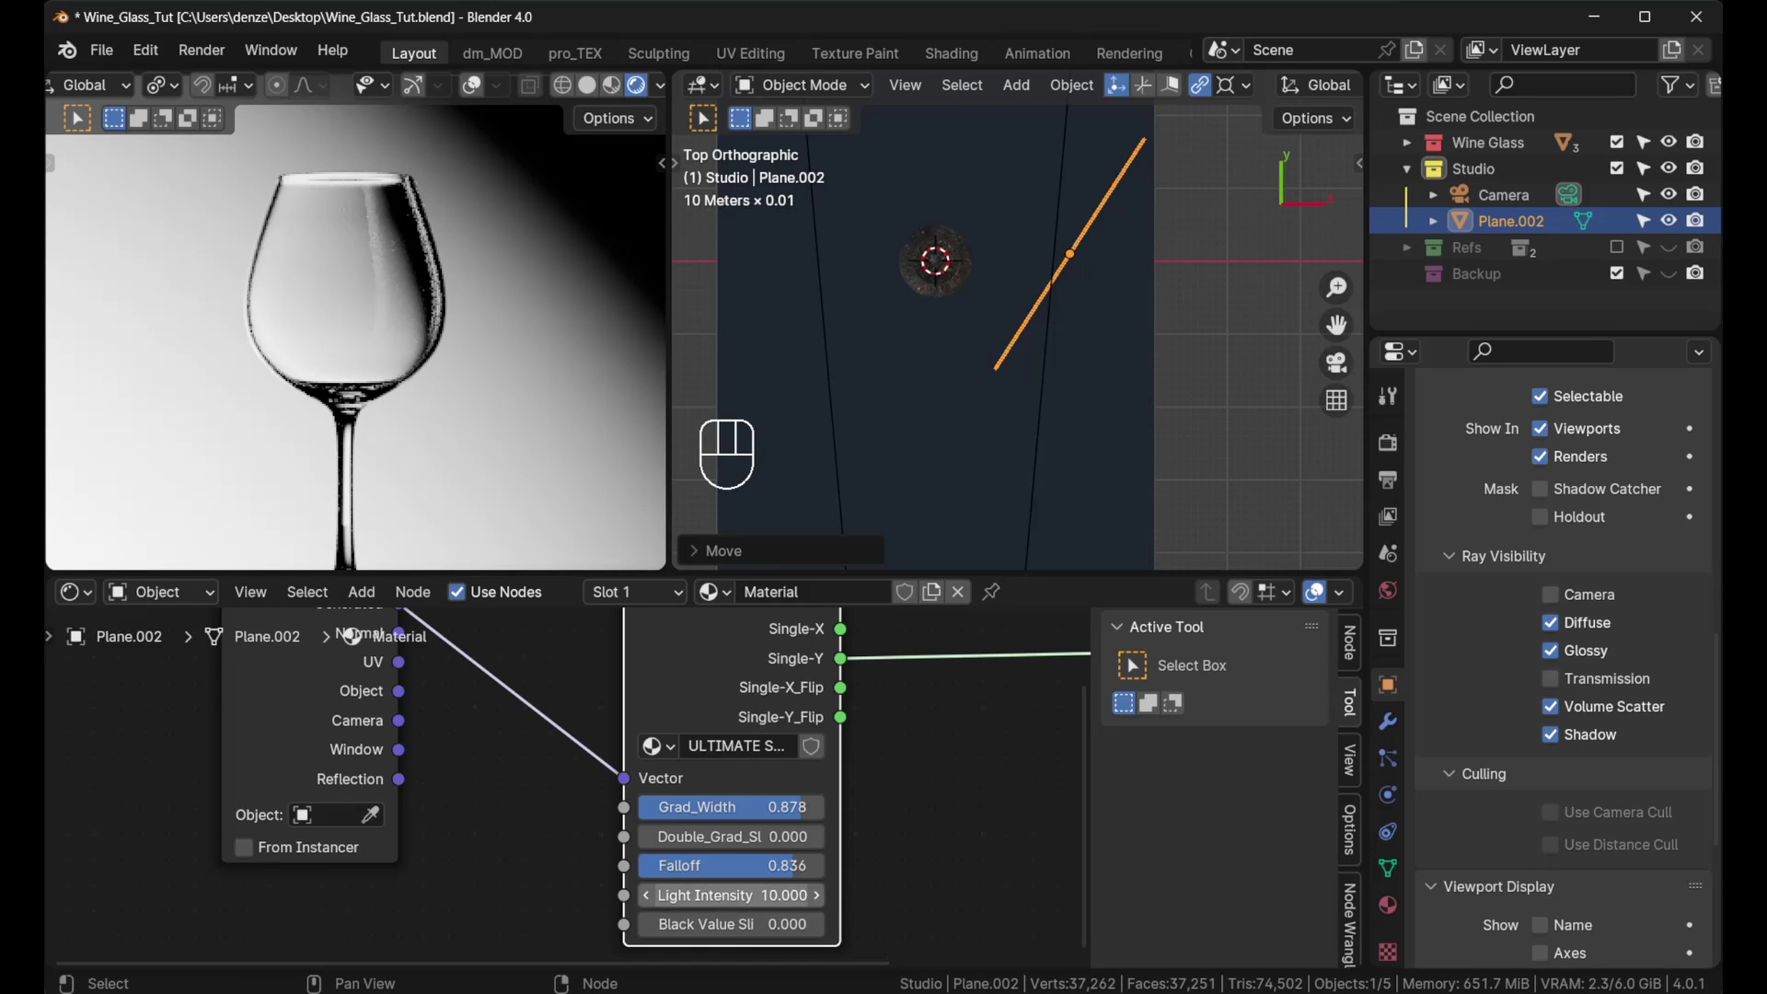
Step: Raise the strip's Light Intensity to 18.3 and shift the plane slightly along positive X and Y
mouse_move(727, 894)
left_mouse_down()
mouse_move(778, 894)
mouse_move(727, 894)
left_mouse_up()
key("g")
left_click(1050, 311)
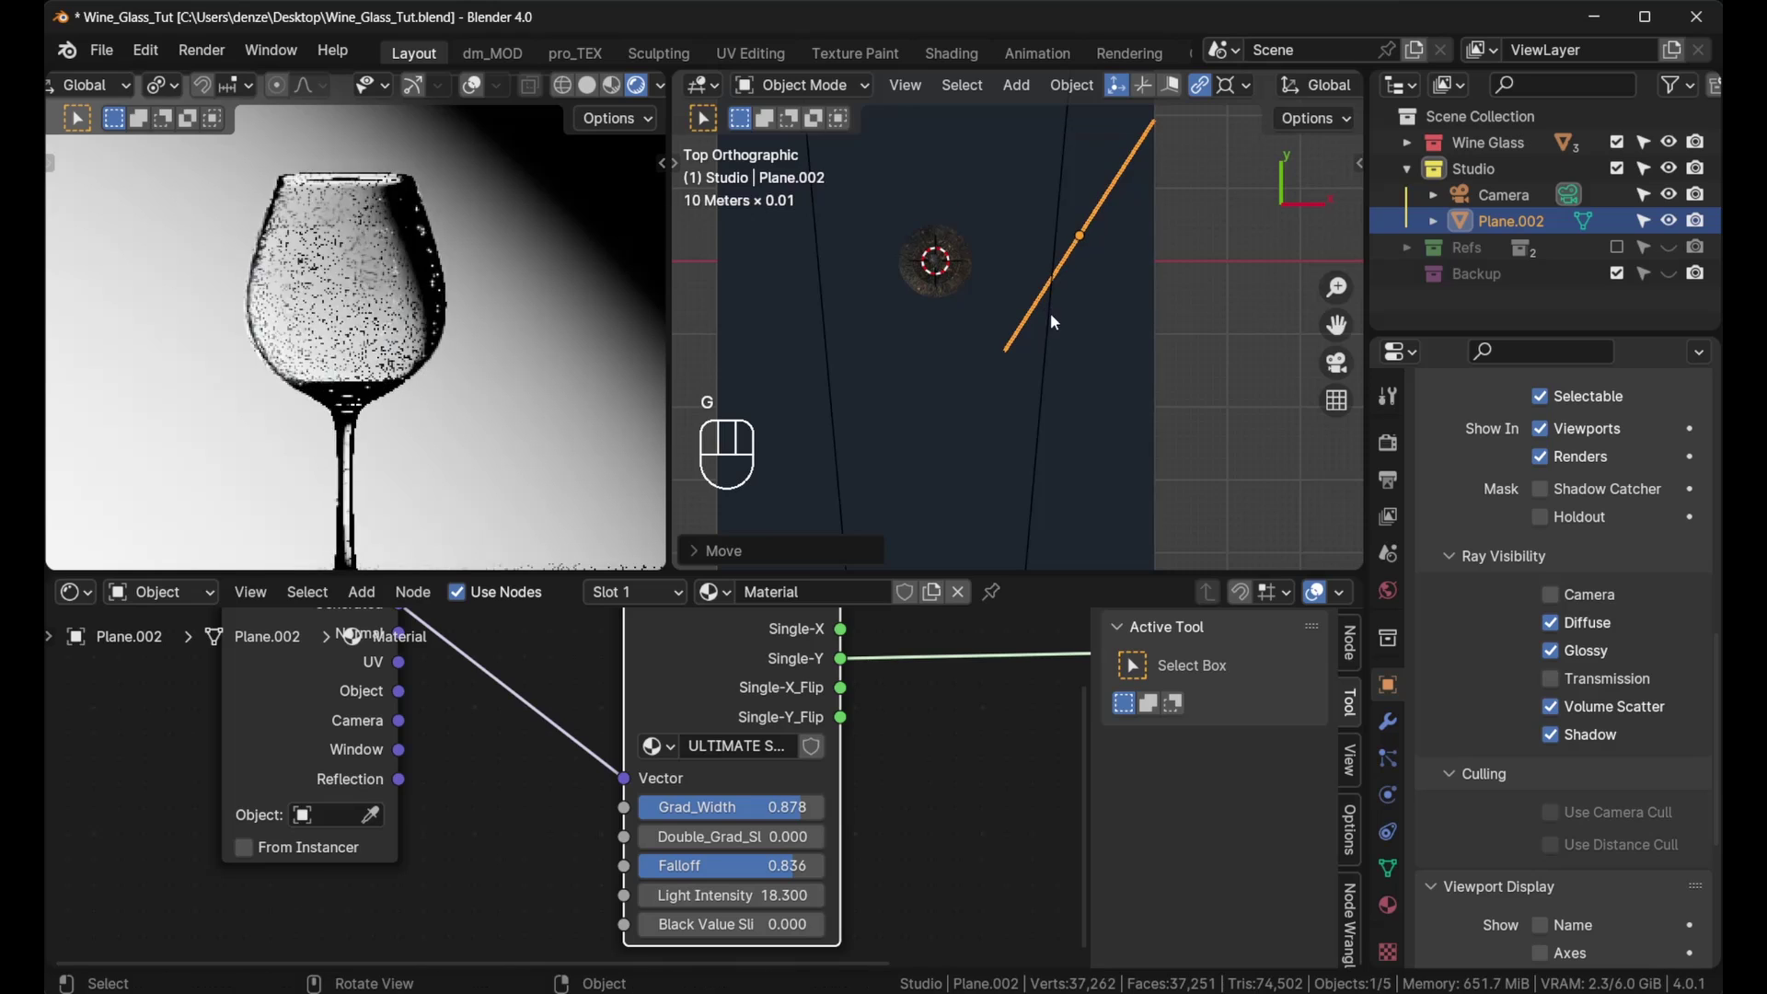
Step: Render the camera view, examine the strip reflection on the wine glass up close and as a whole, and close the render
scroll(366, 357, "down", 3)
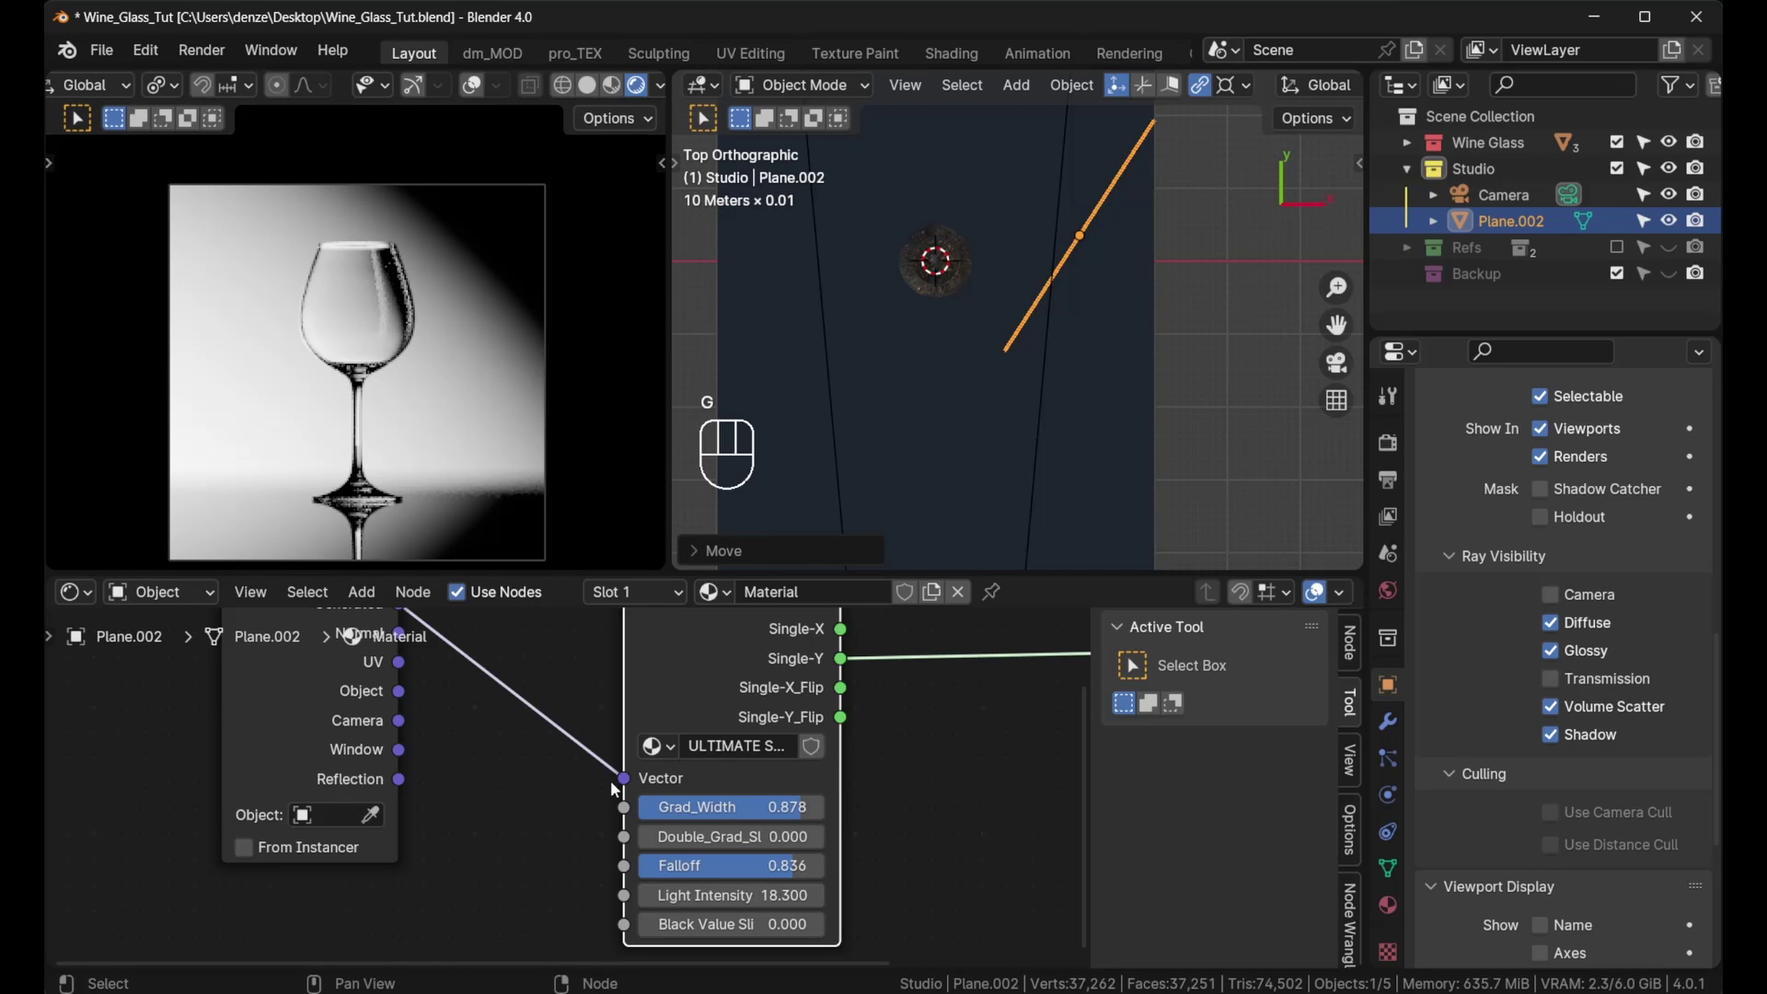
scroll(365, 256, "up", 6)
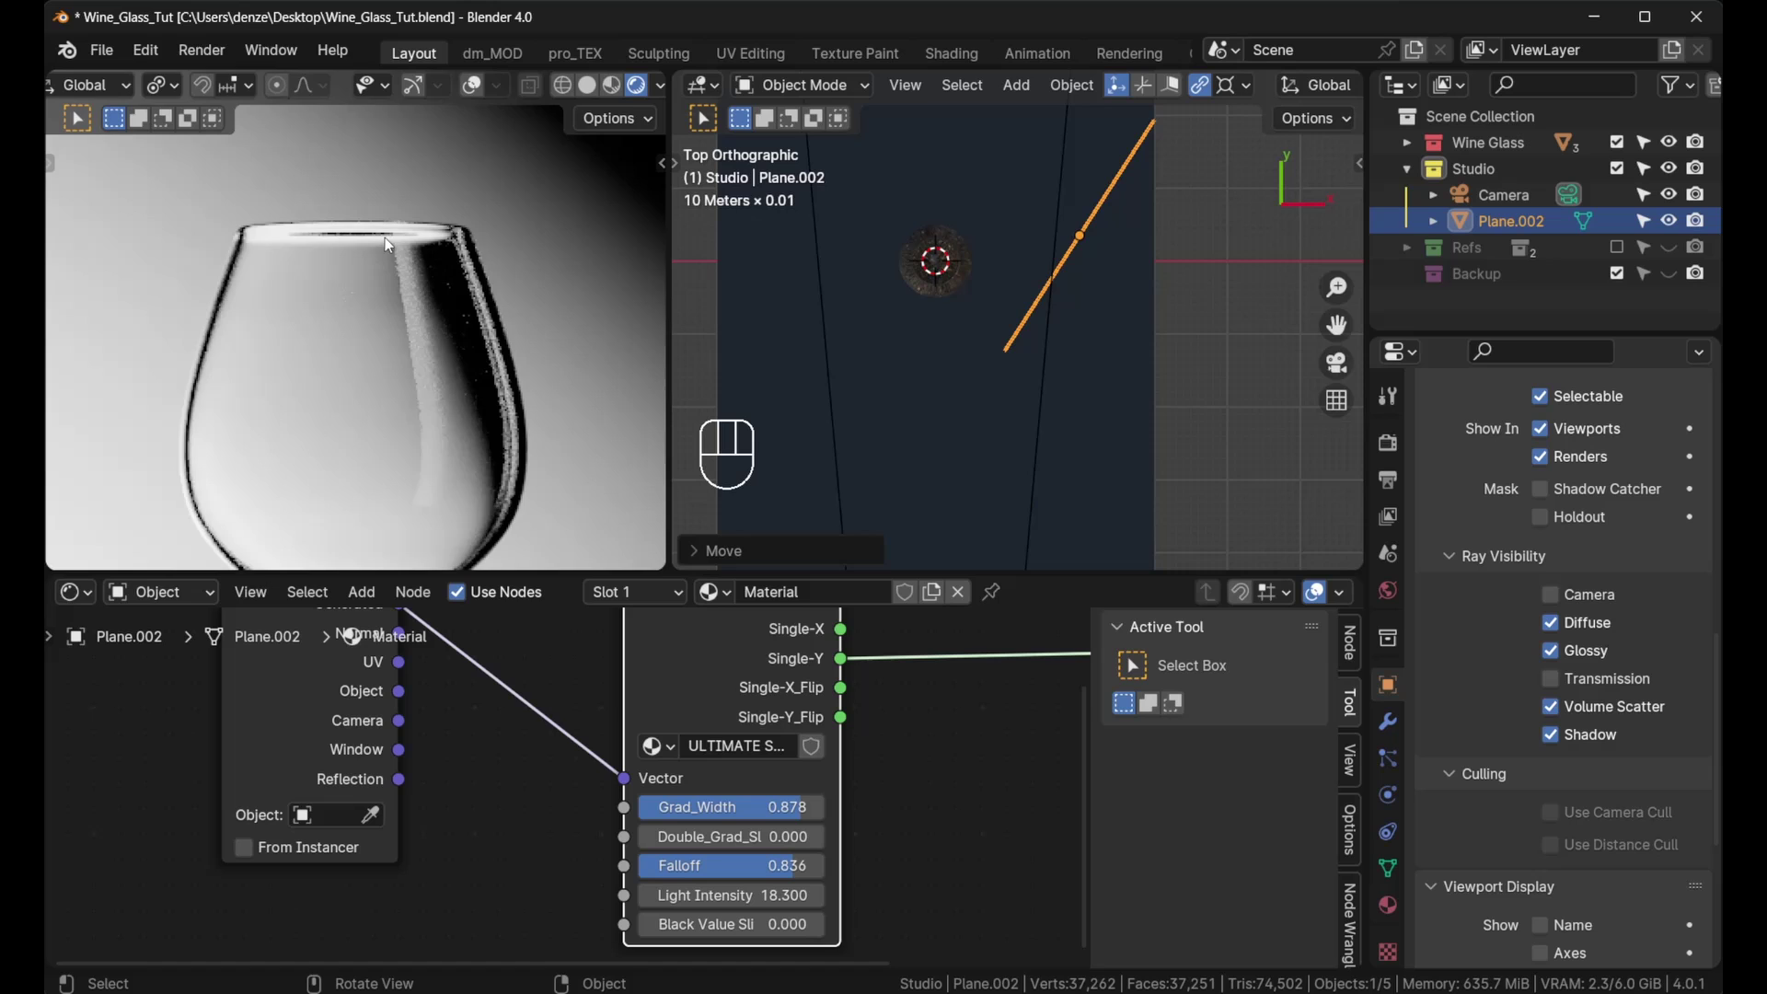
scroll(384, 237, "down", 5)
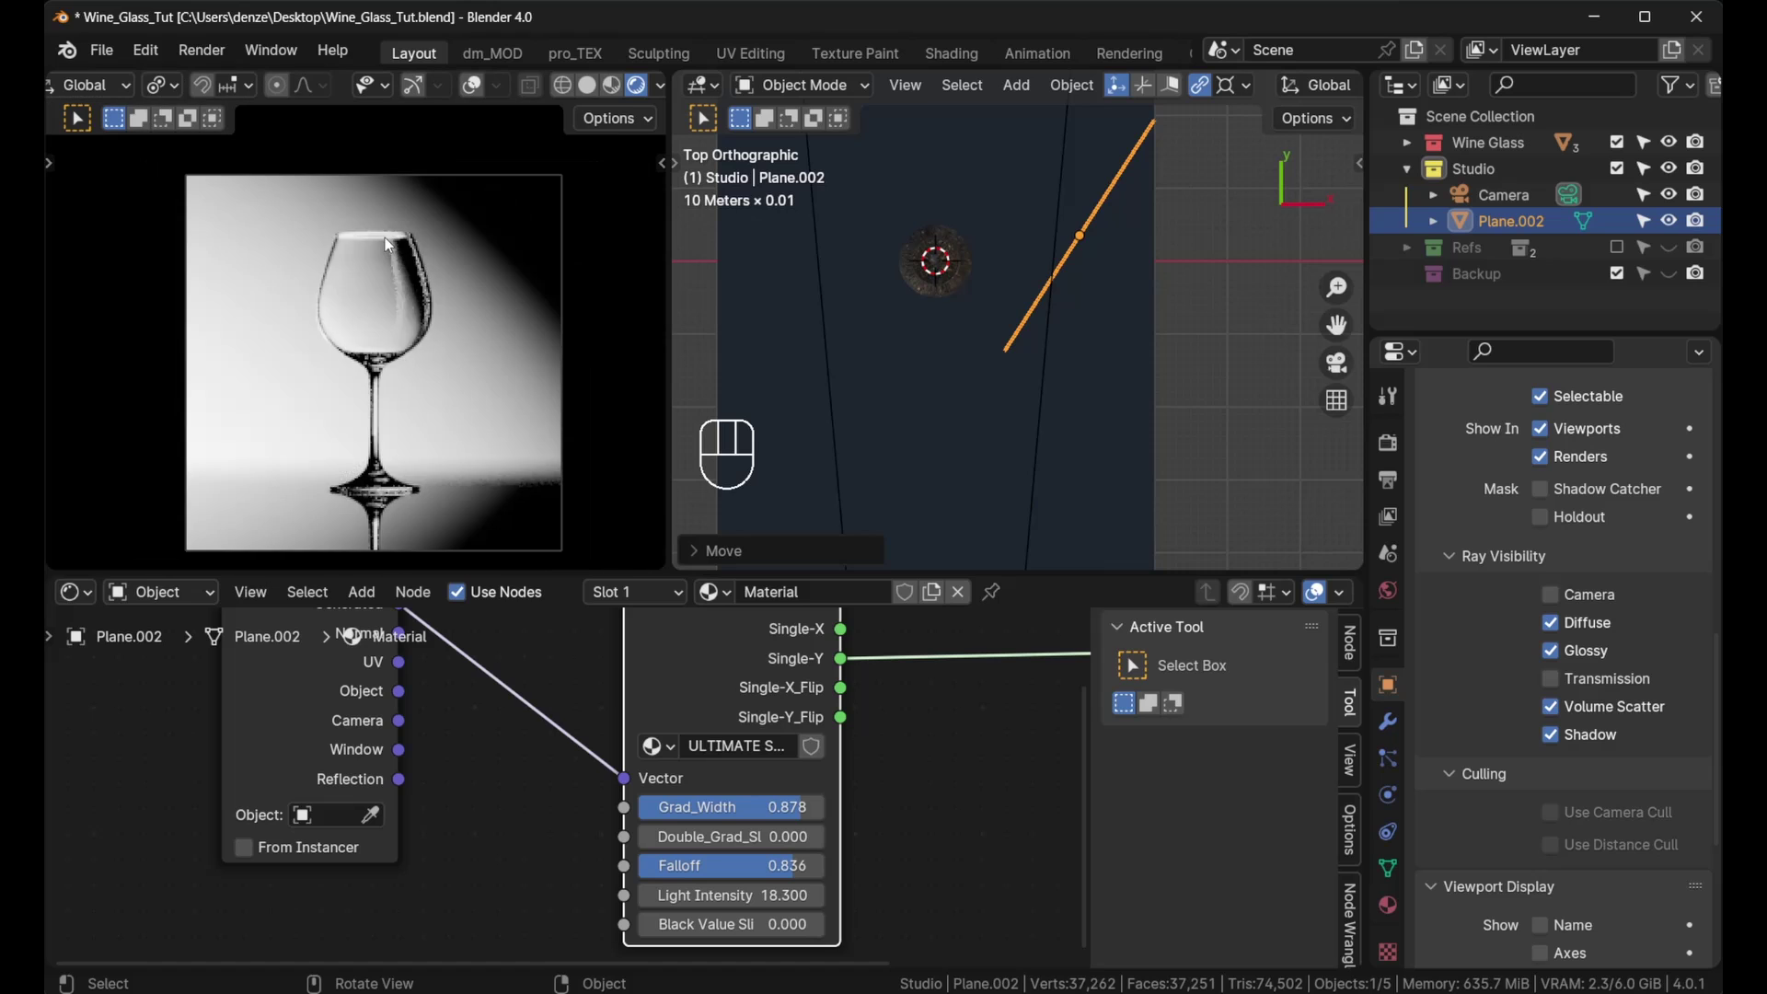
middle_click_drag(749, 311, 1003, 186, "shift")
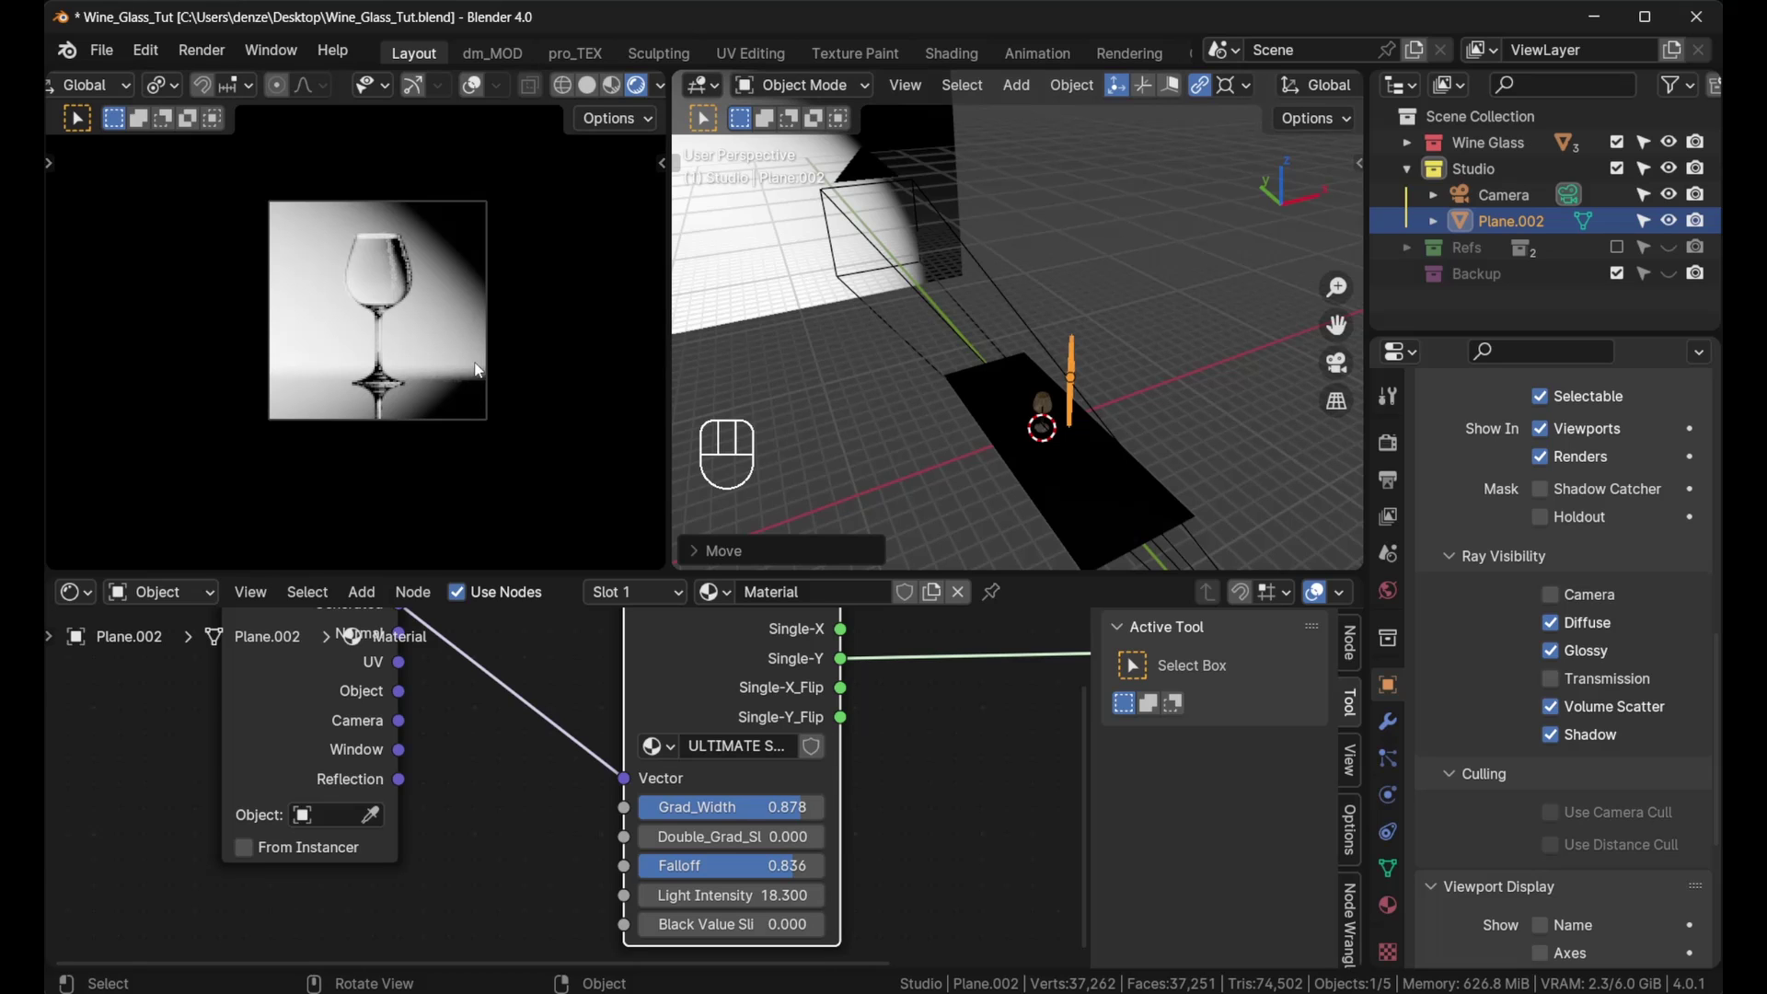
scroll(391, 256, "up", 8)
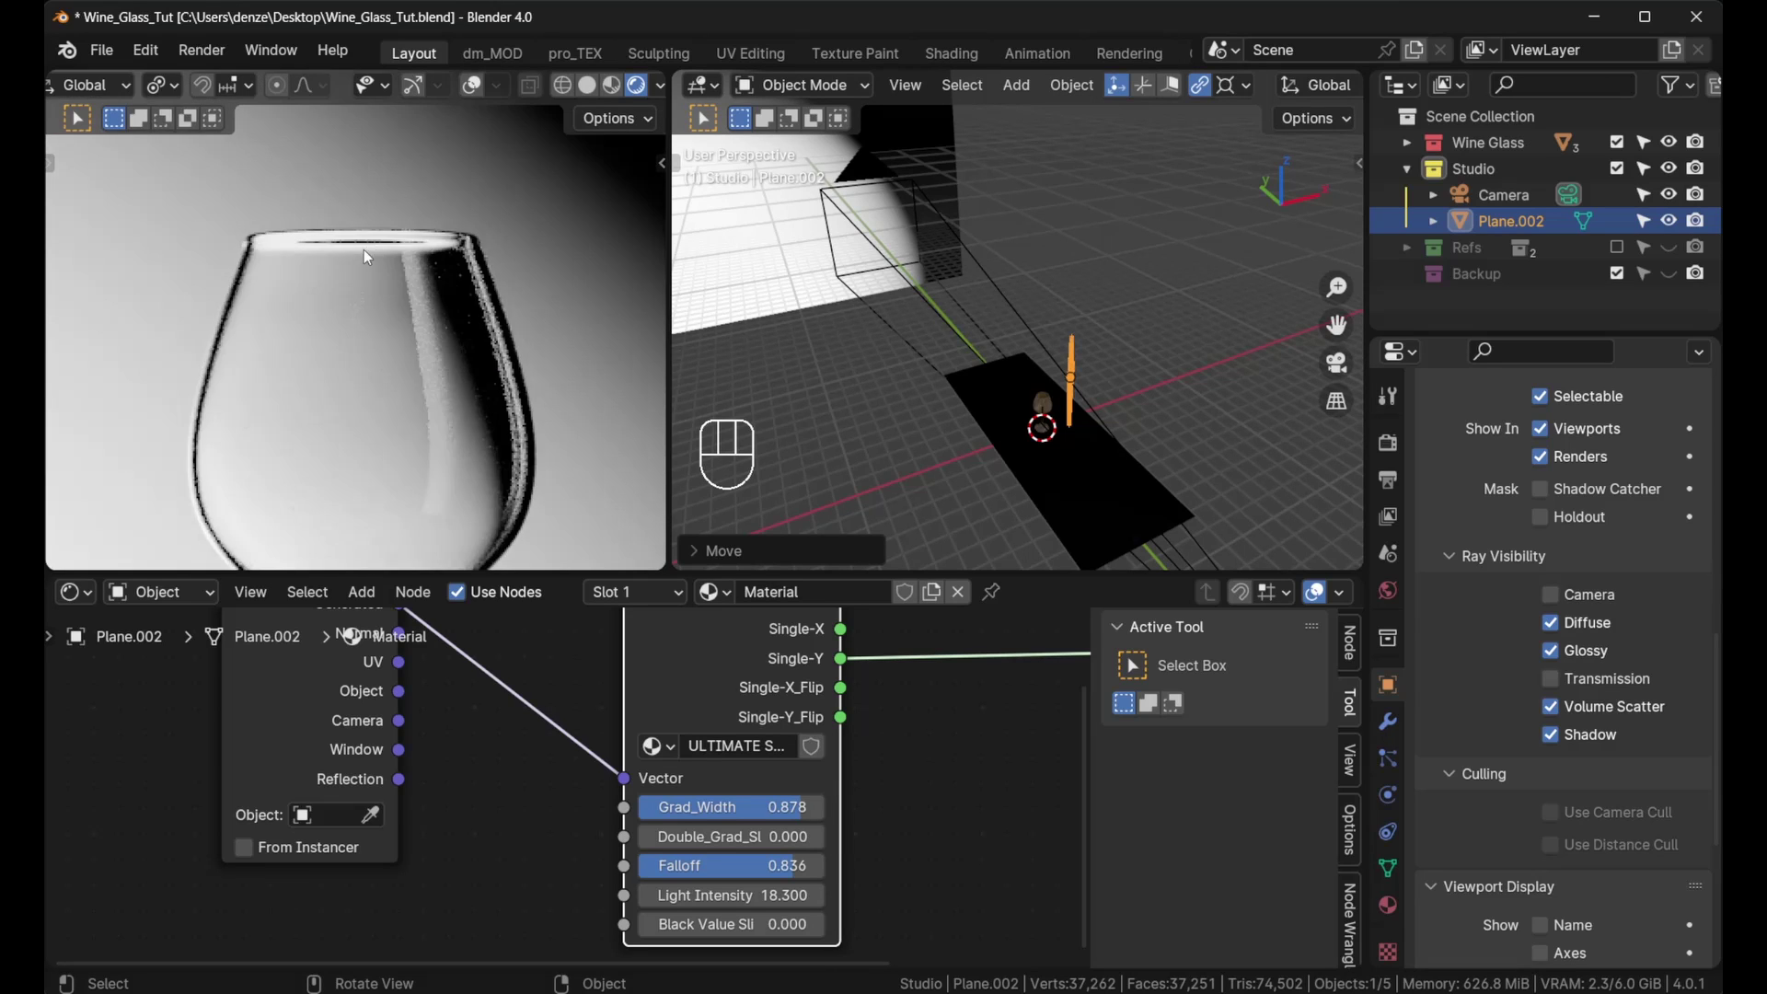
key("Home")
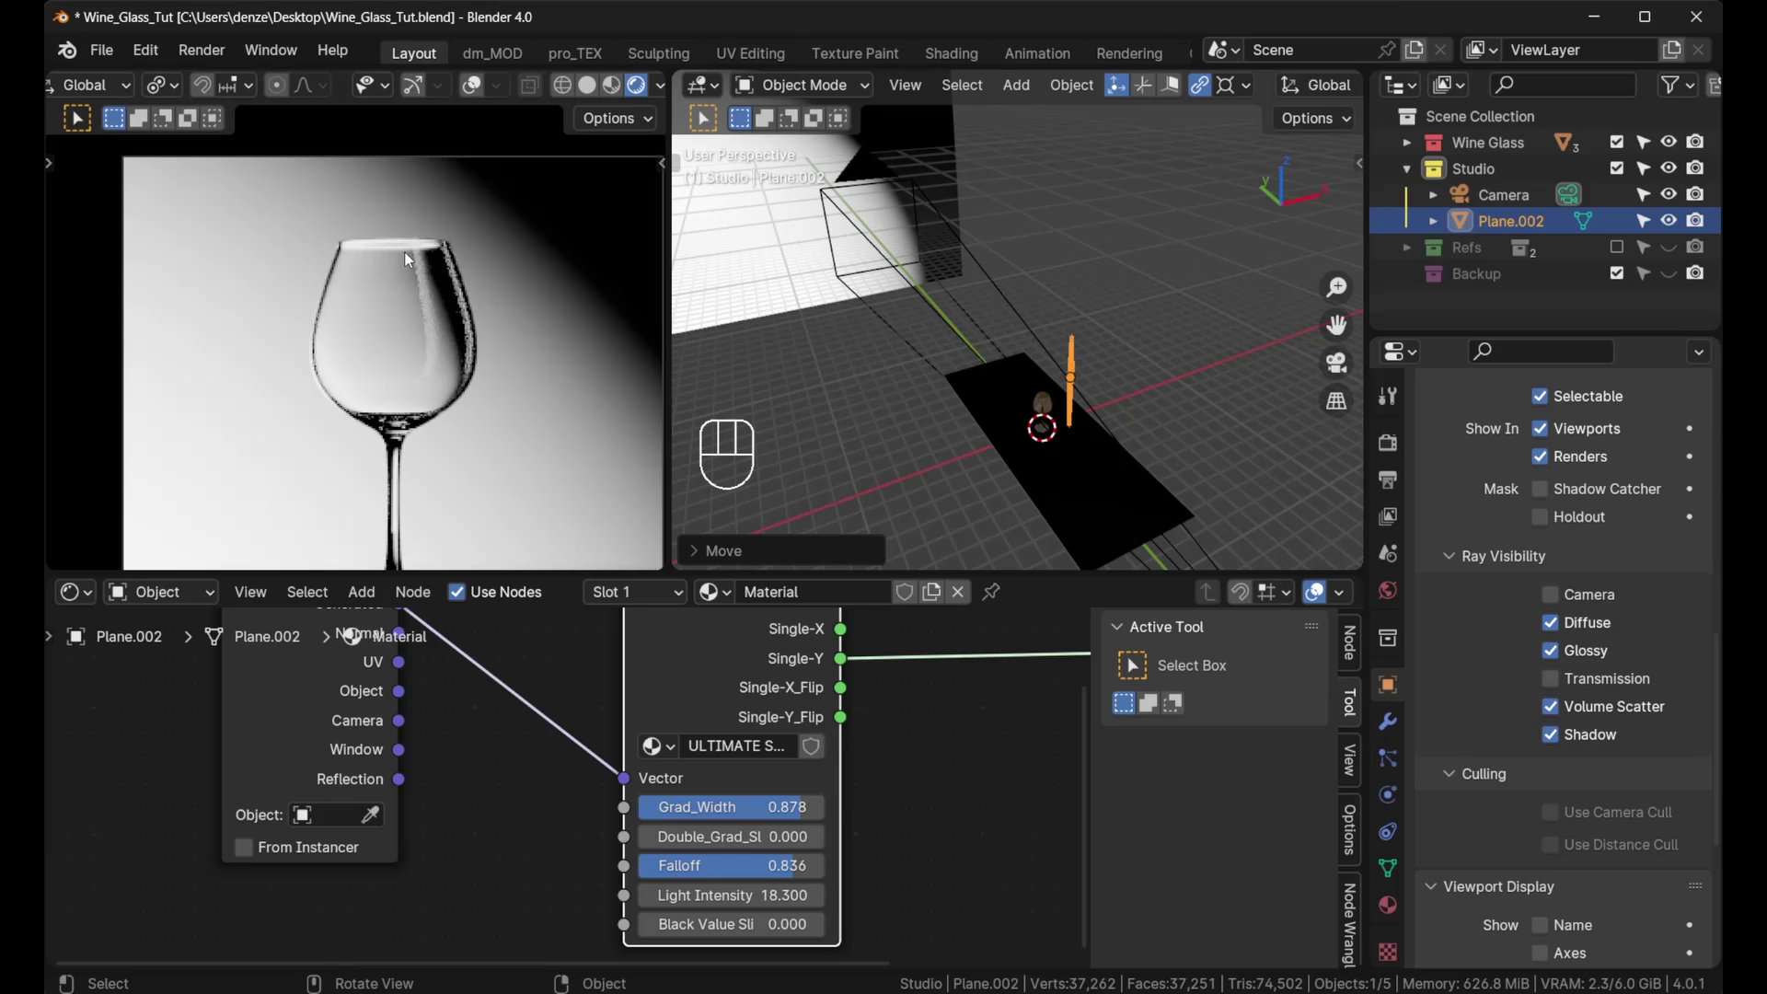
key("F12")
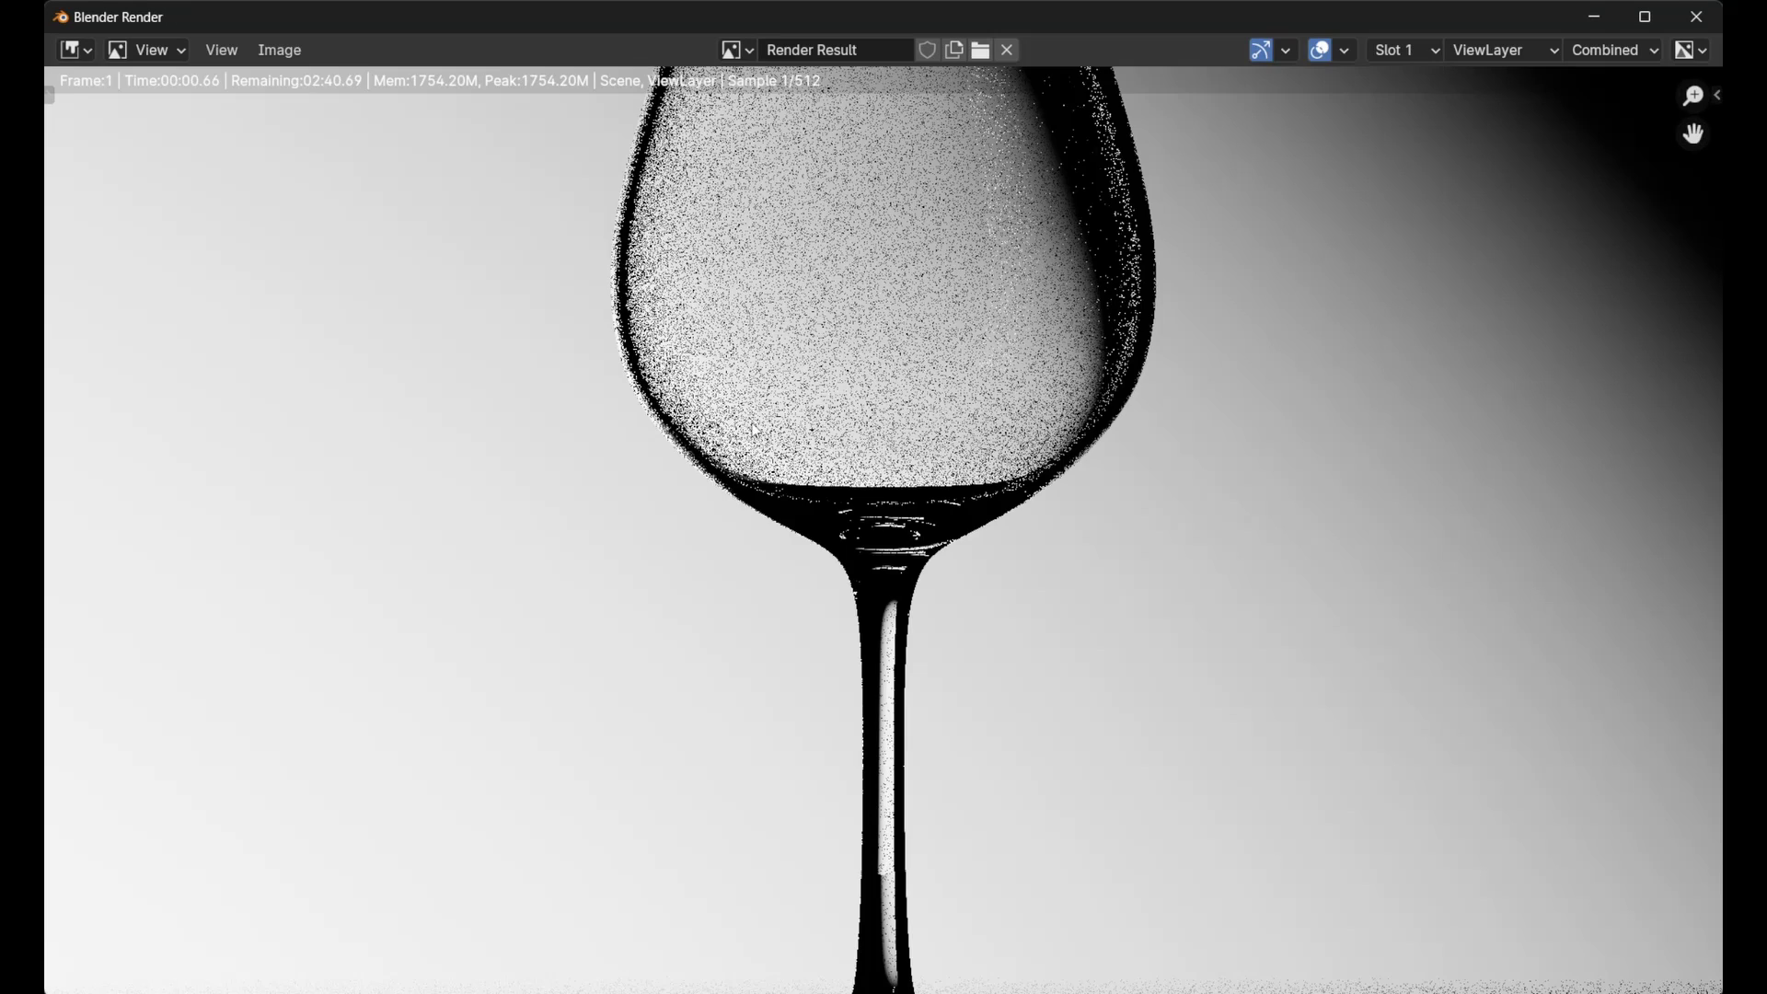
scroll(791, 396, "down", 3)
scroll(821, 164, "up", 5)
scroll(803, 251, "down", 5)
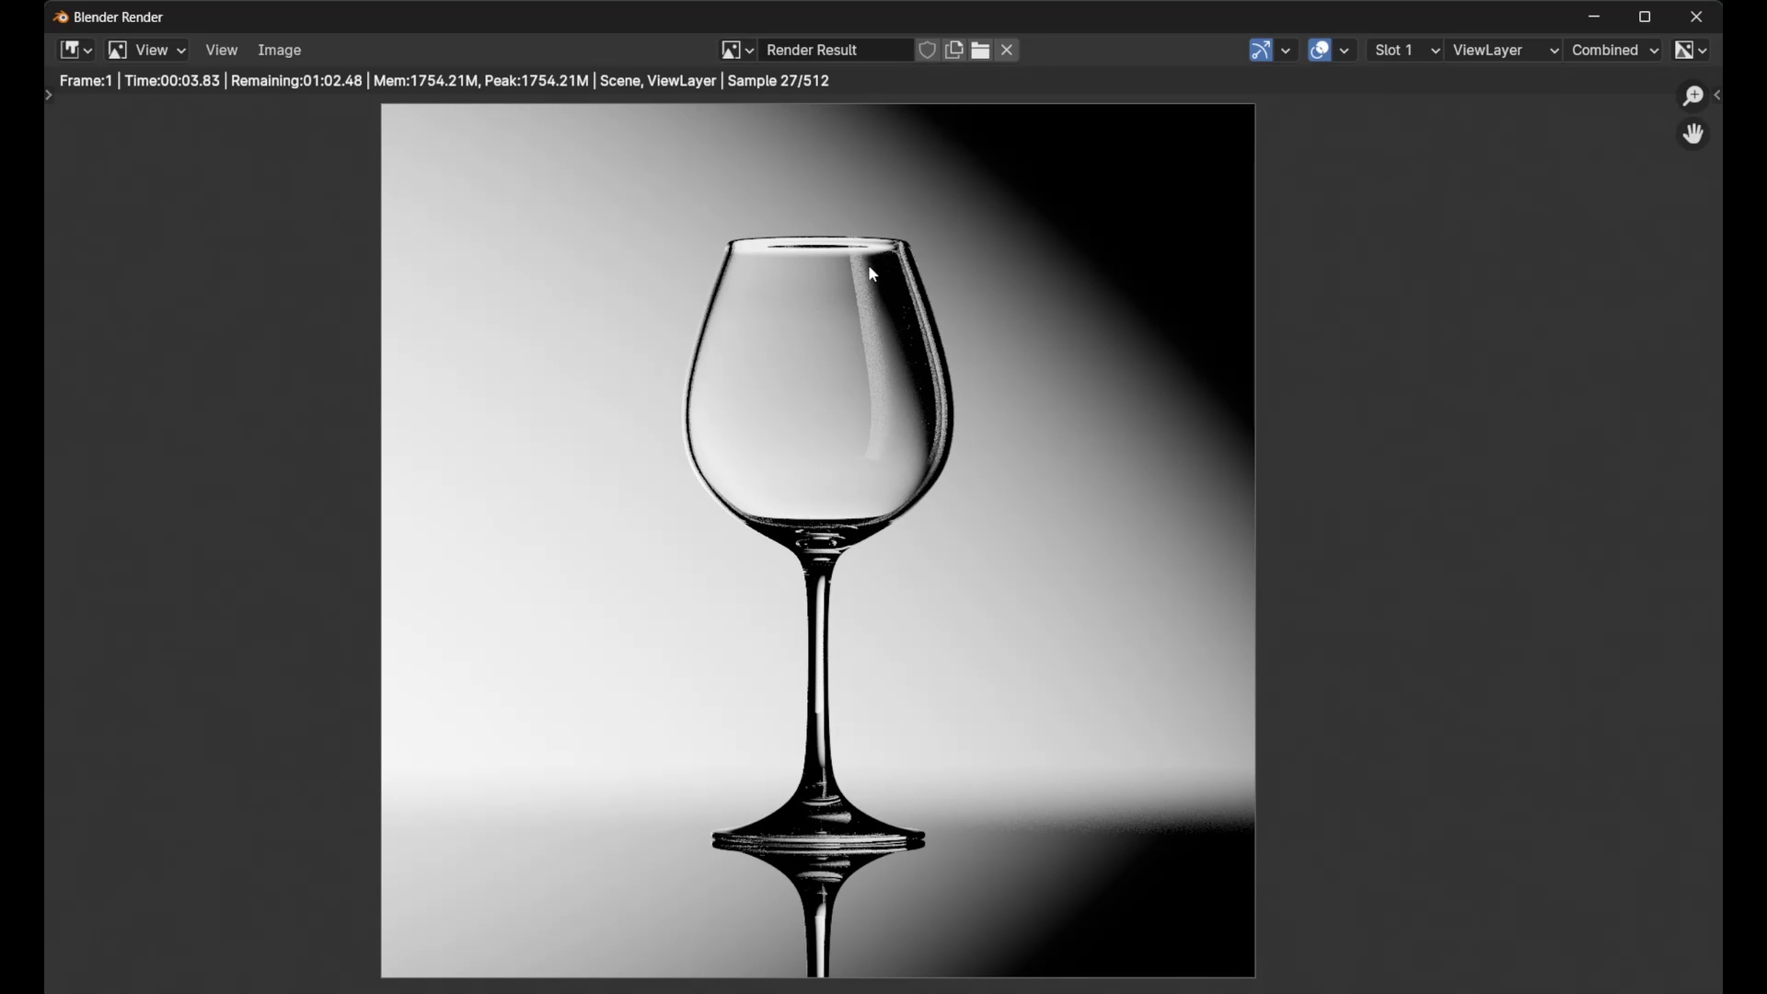
scroll(840, 525, "down", 2)
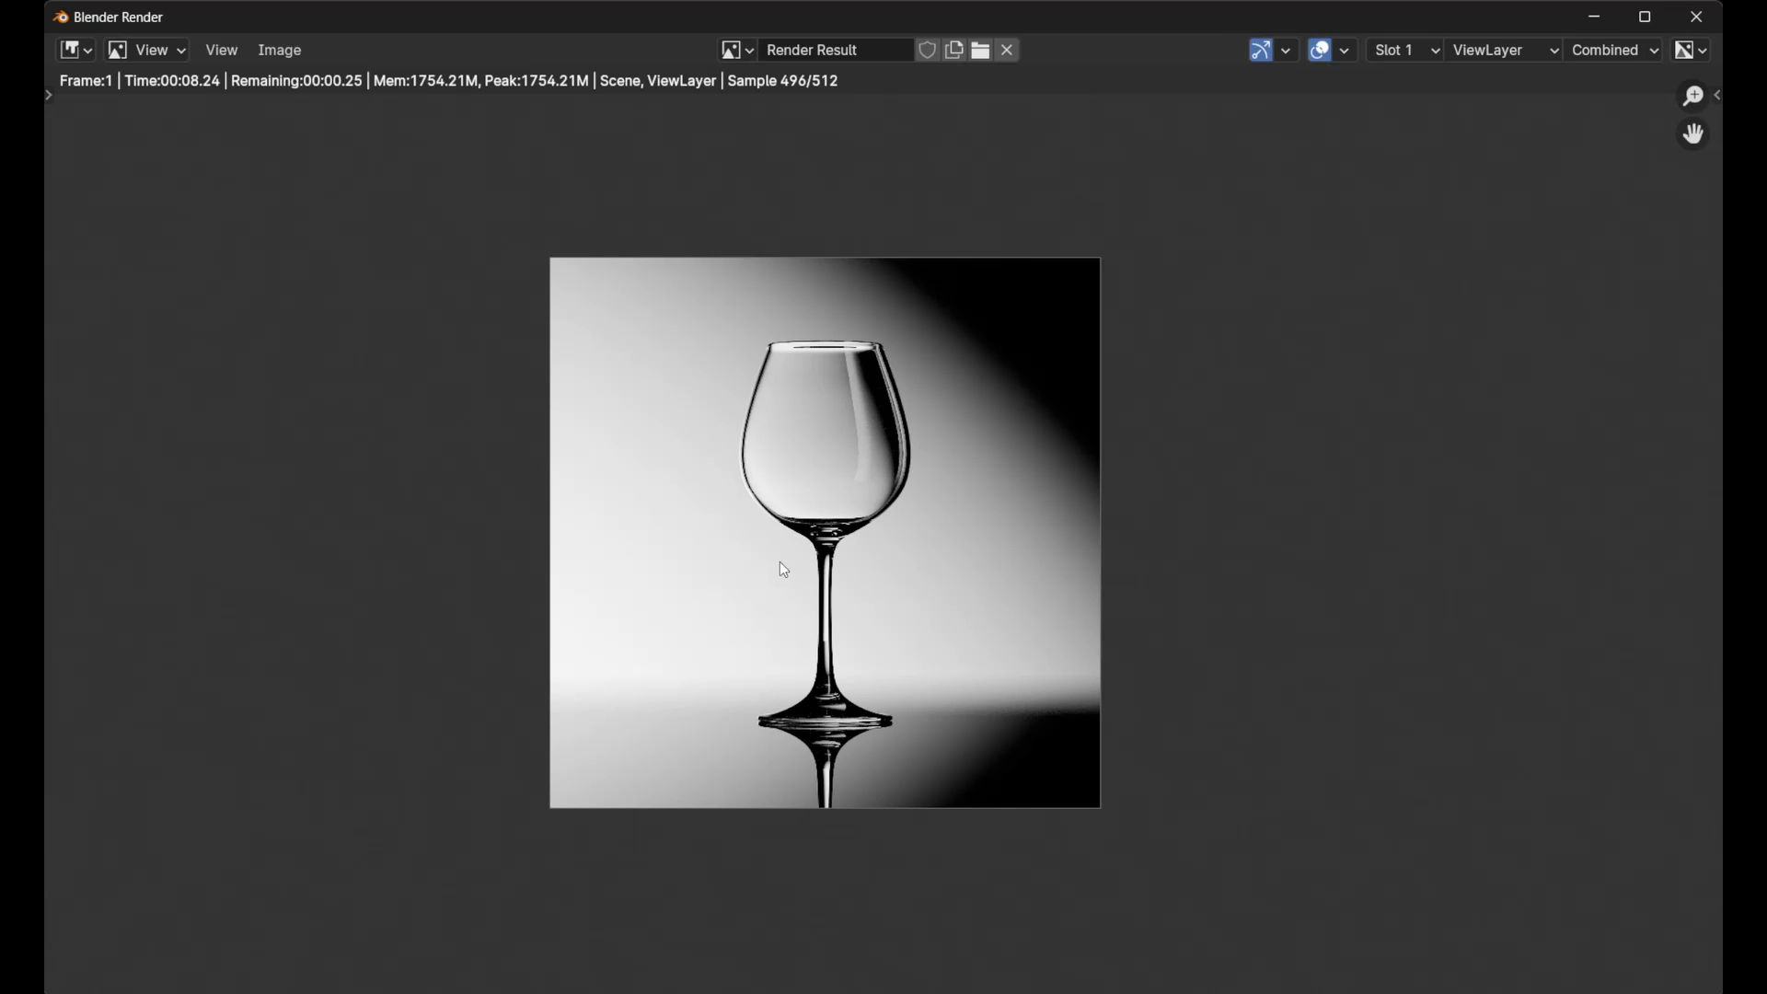
key("Escape")
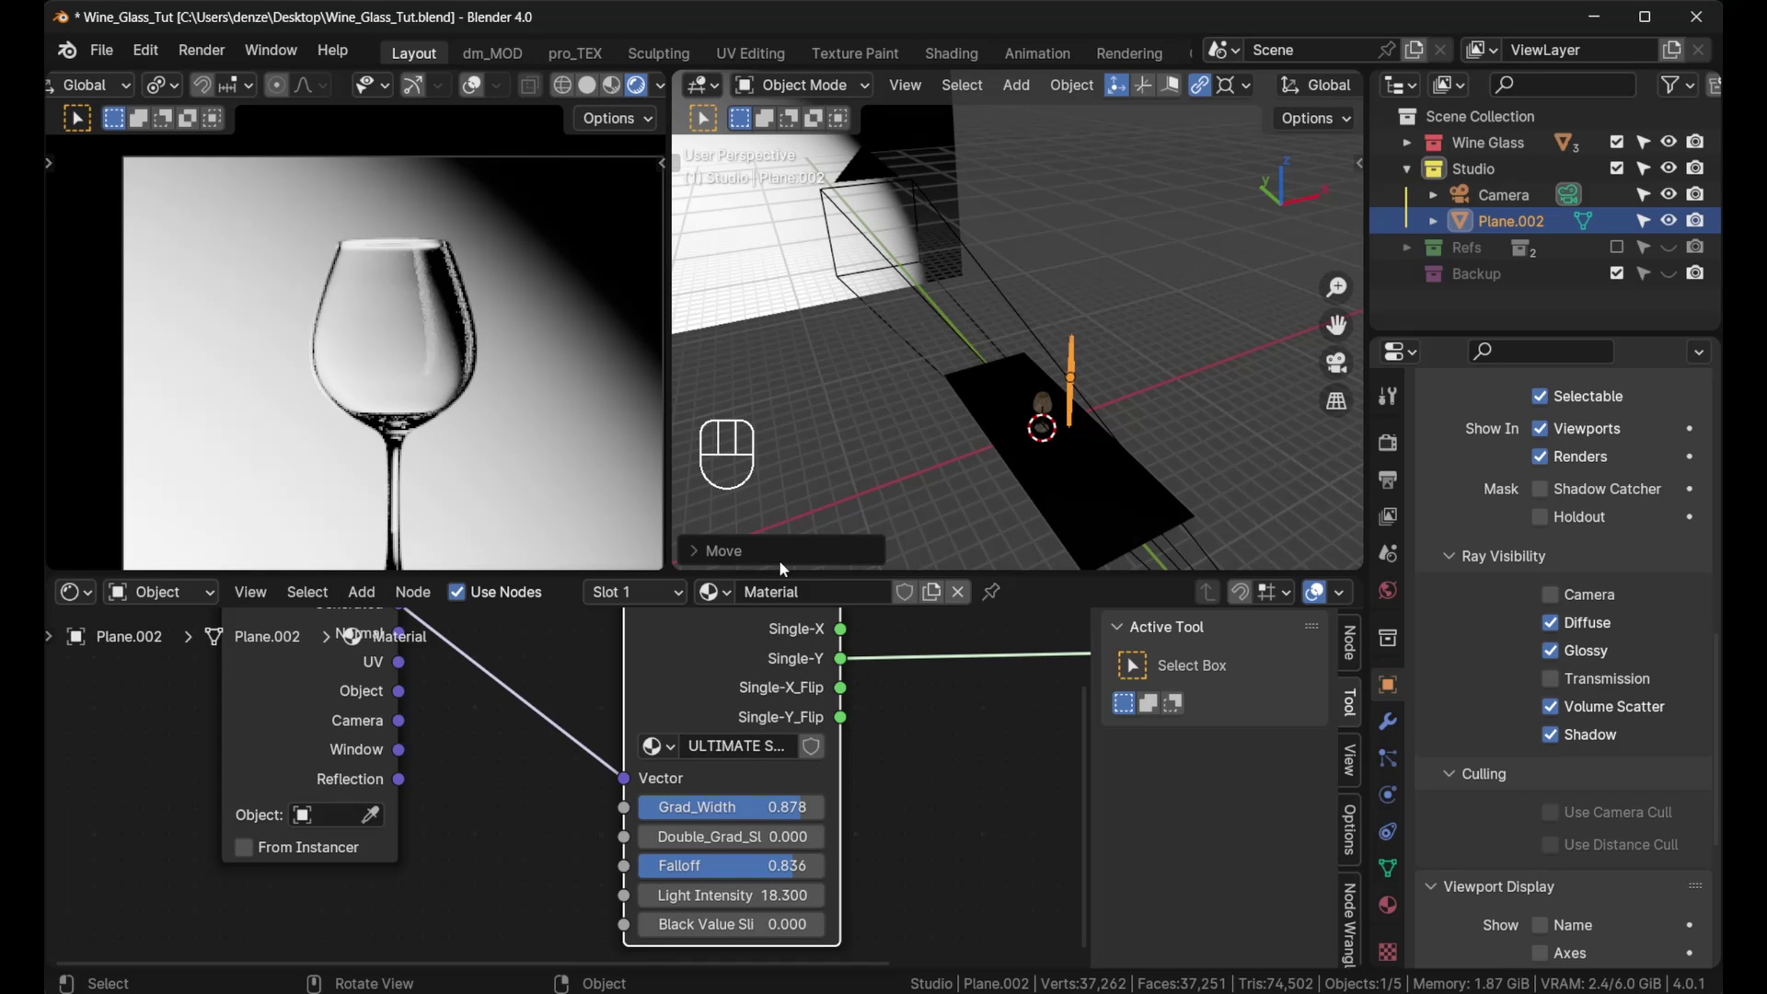